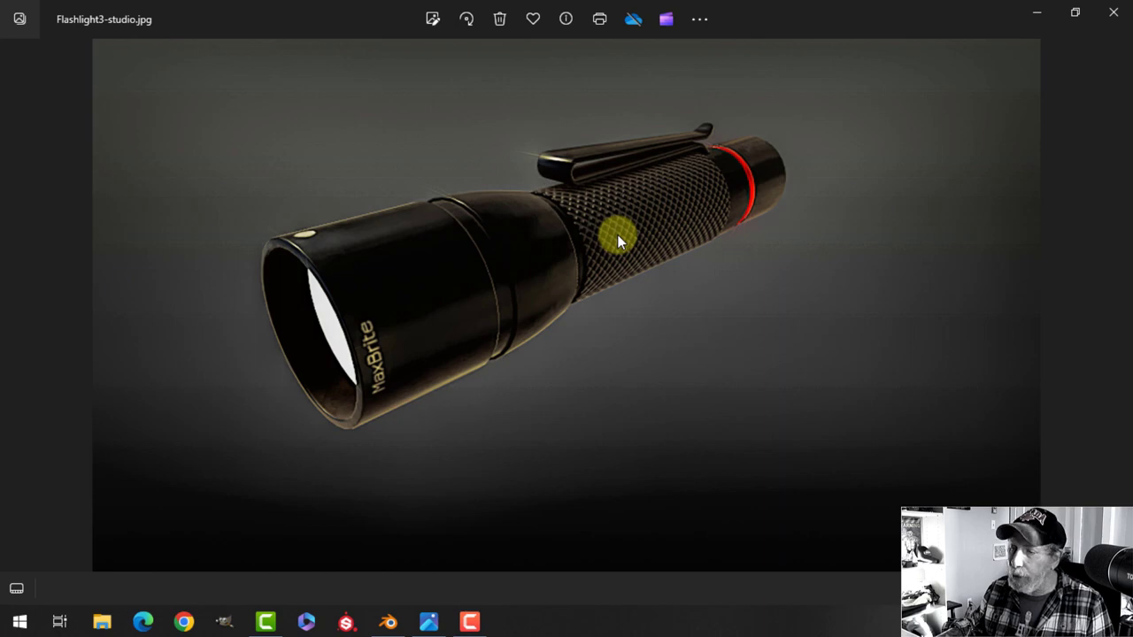
Step: Switch to Blender and examine the lower side view of the flashlight in the reference image from the front
left_click(388, 623)
scroll(722, 420, "down", 1)
middle_click_drag(727, 419, 514, 412, "shift")
scroll(565, 411, "up", 2)
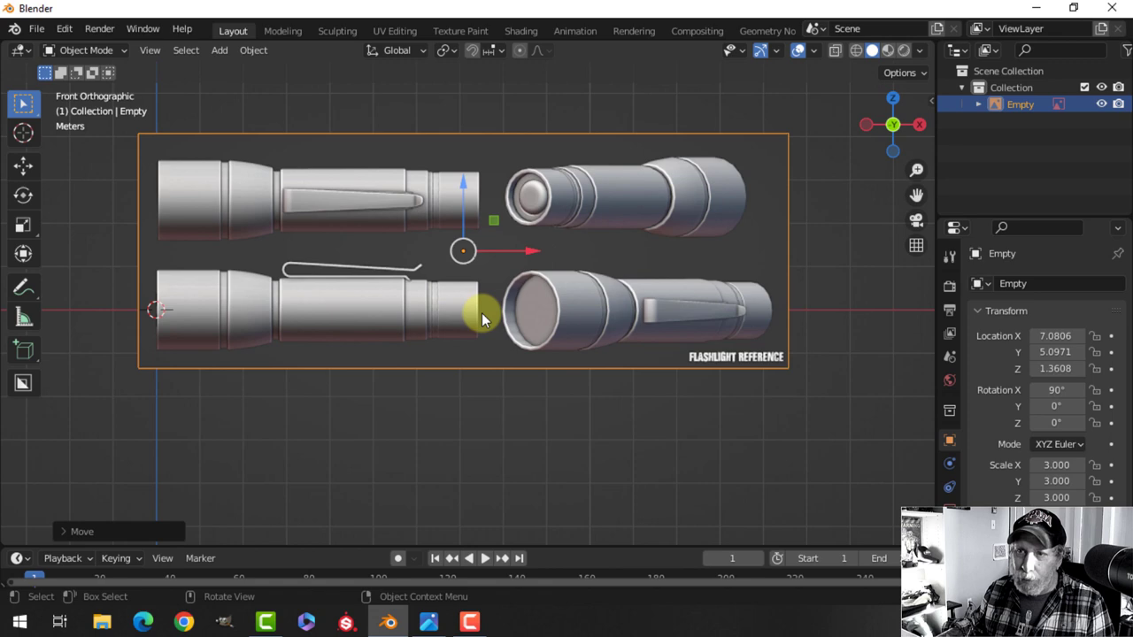
scroll(779, 295, "down", 1)
middle_click_drag(795, 289, 660, 309)
key("KP_1")
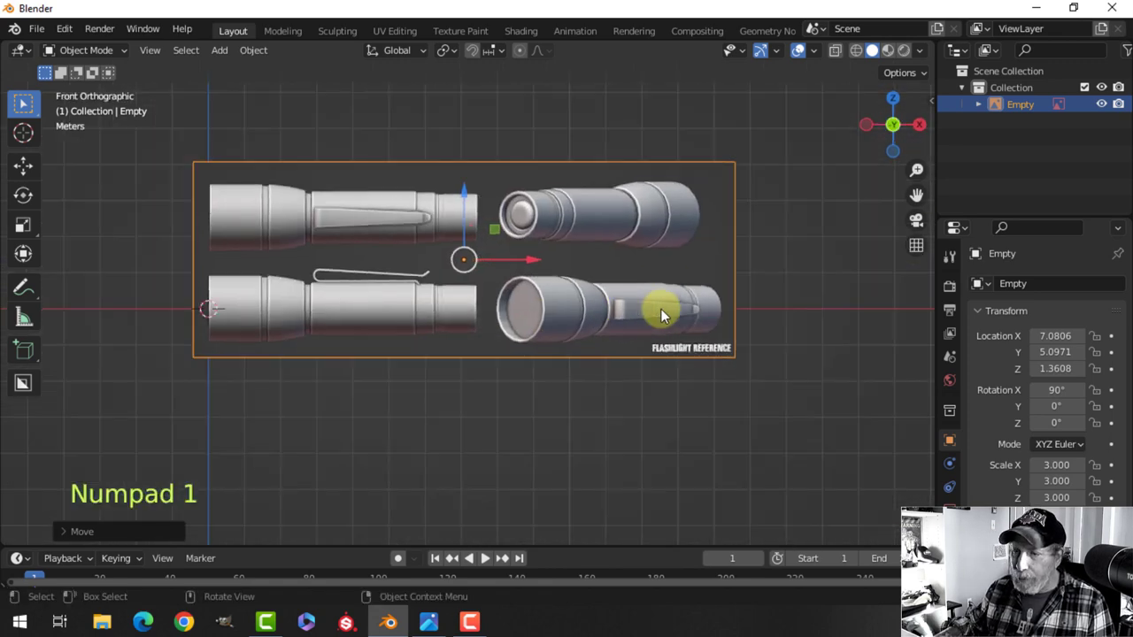
scroll(324, 309, "up", 5)
middle_click_drag(324, 309, 589, 276, "shift")
scroll(350, 265, "up", 1)
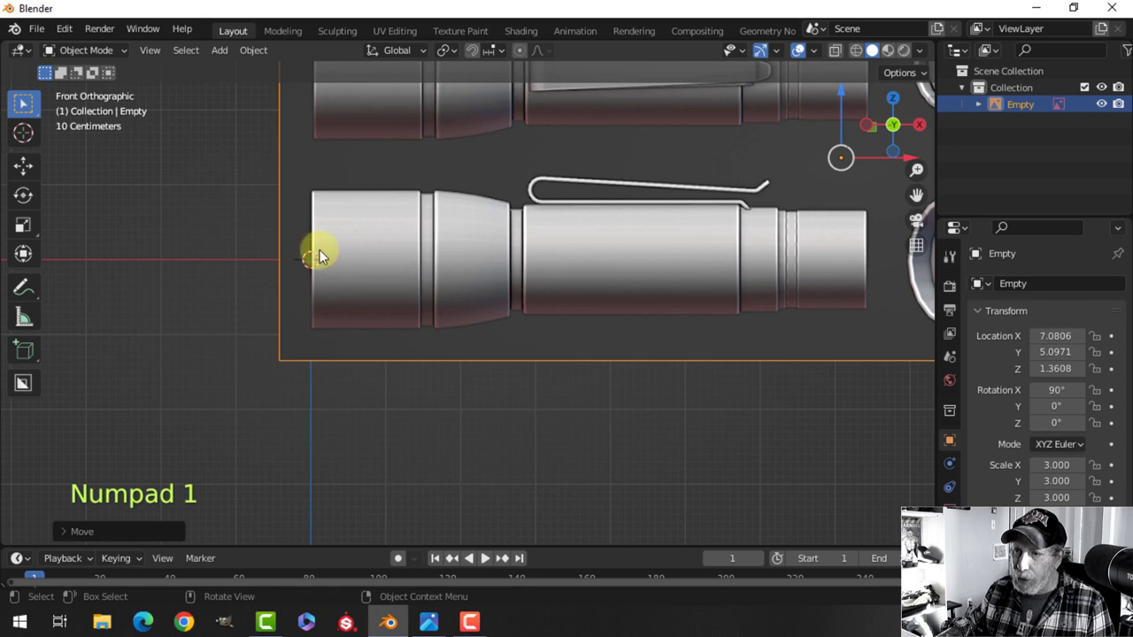
scroll(397, 267, "down", 1)
middle_click_drag(479, 264, 425, 272, "shift")
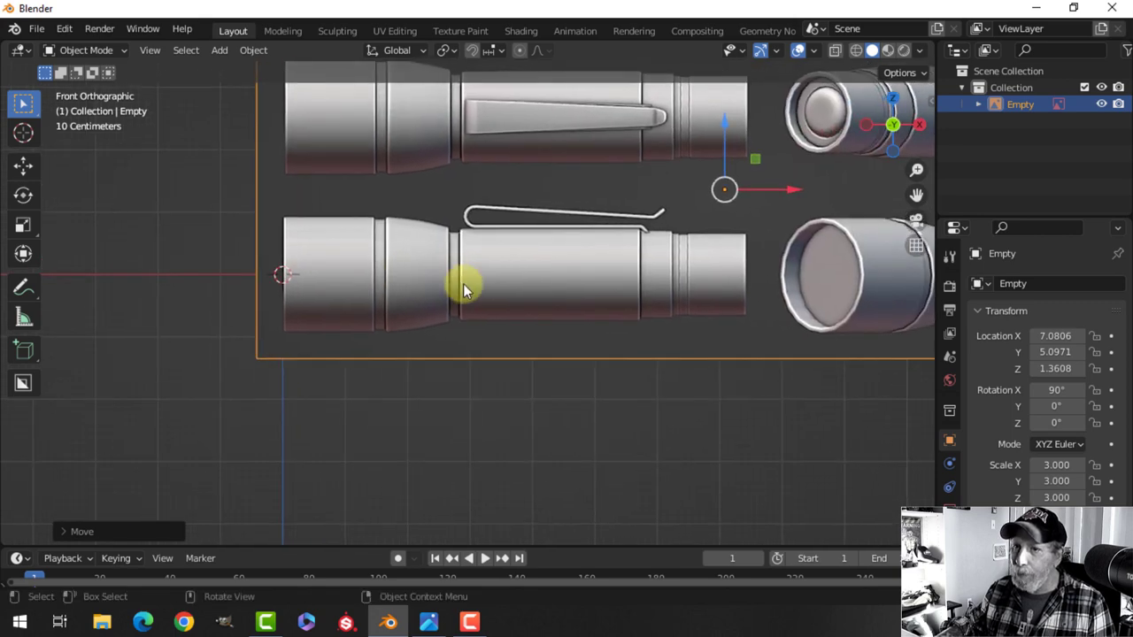
scroll(461, 274, "down", 1)
scroll(446, 397, "up", 2)
scroll(442, 399, "down", 1)
scroll(443, 398, "down", 1)
middle_click_drag(469, 401, 445, 402, "shift")
middle_click_drag(135, 481, 98, 503, "shift")
middle_click_drag(374, 442, 430, 416, "shift")
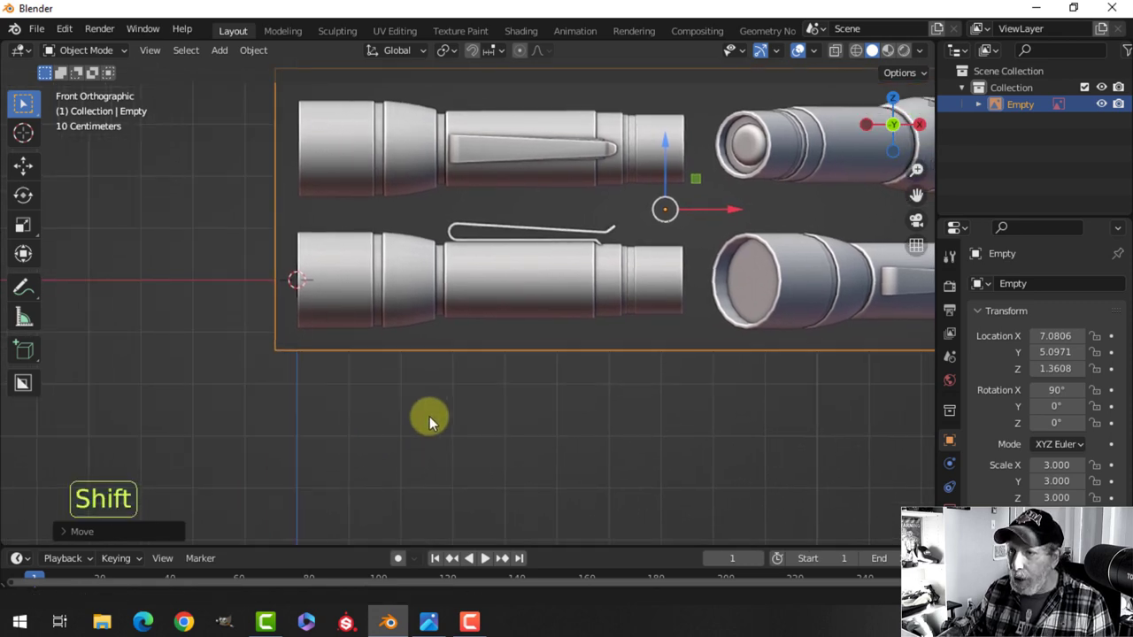
scroll(504, 395, "down", 1)
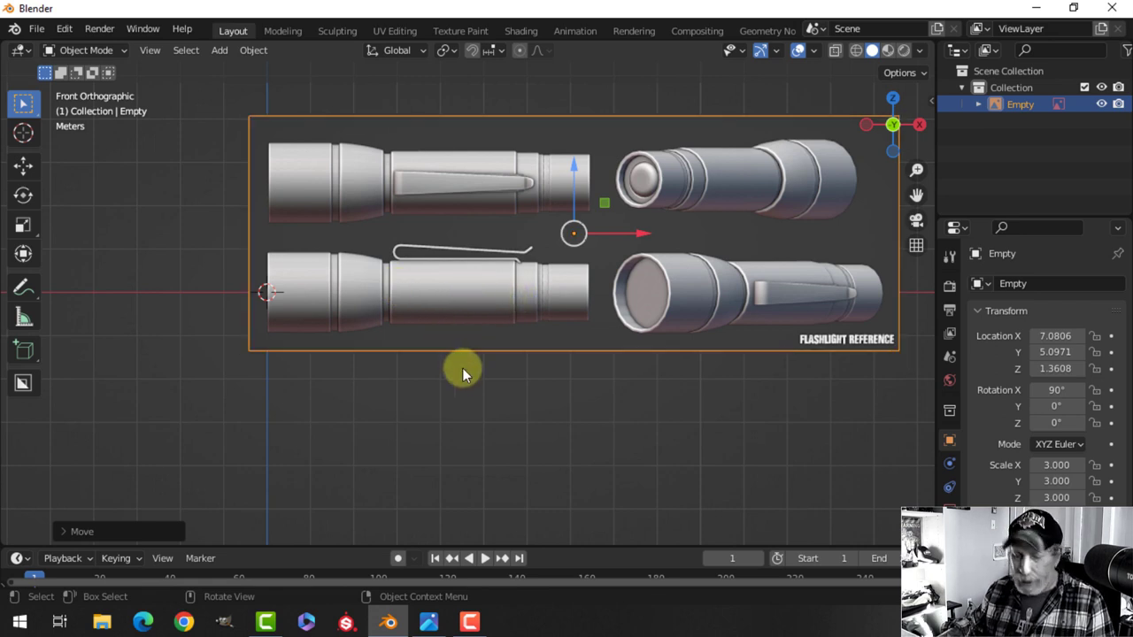
Step: Add a cylinder mesh at the origin with its cap fill type set to Nothing, viewed from the front
key("shift+a")
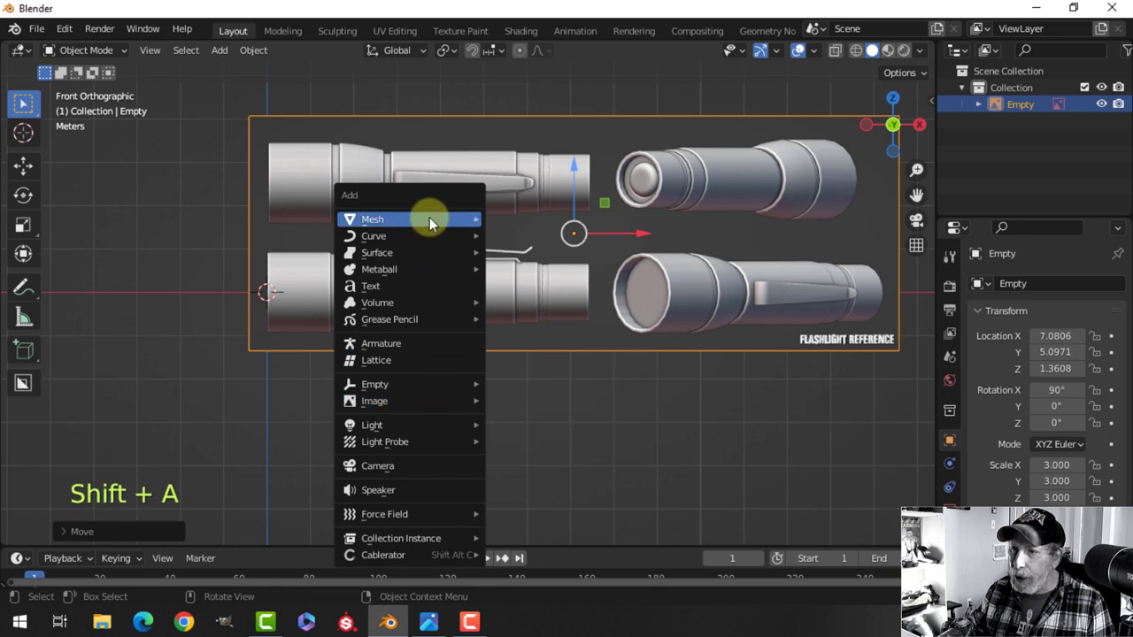
mouse_move(429, 217)
left_click(531, 303)
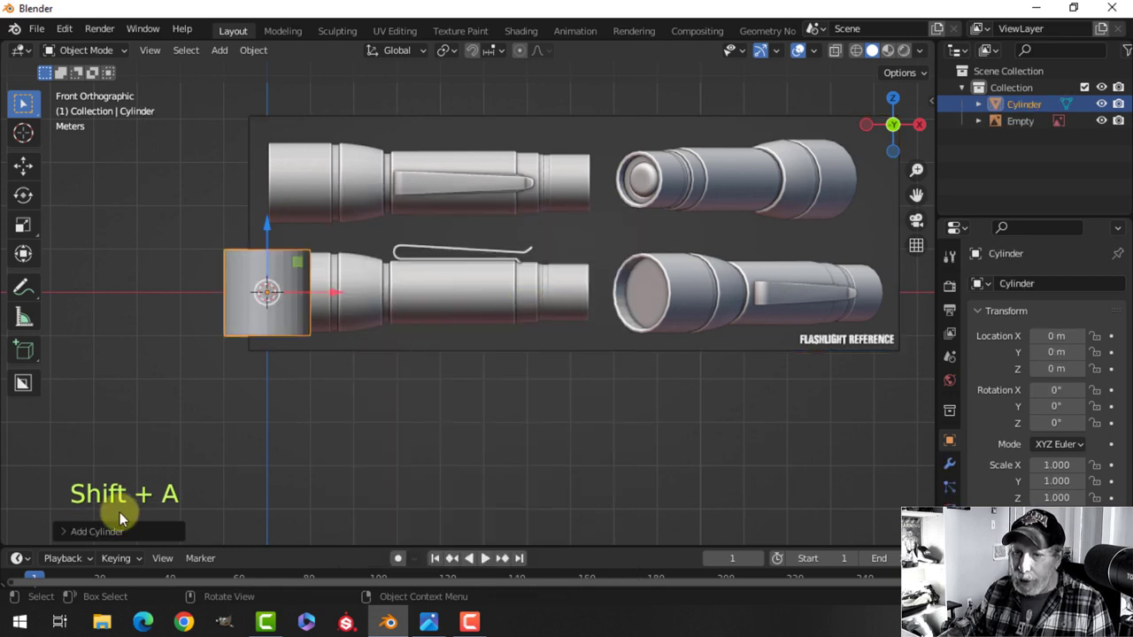
left_click(111, 533)
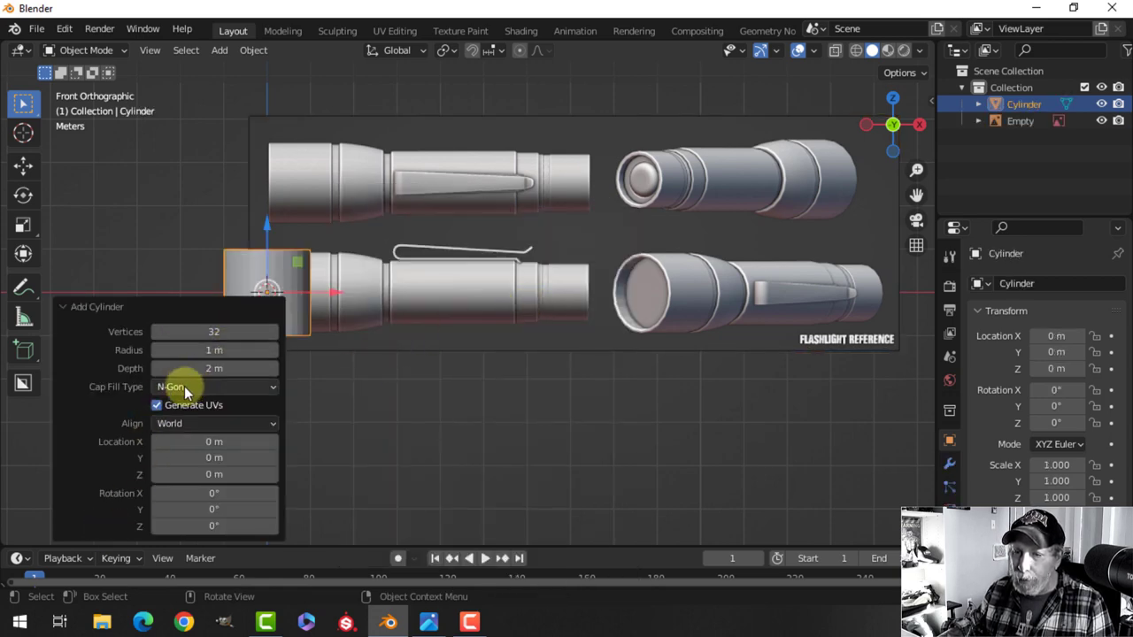
left_click(184, 387)
left_click(176, 405)
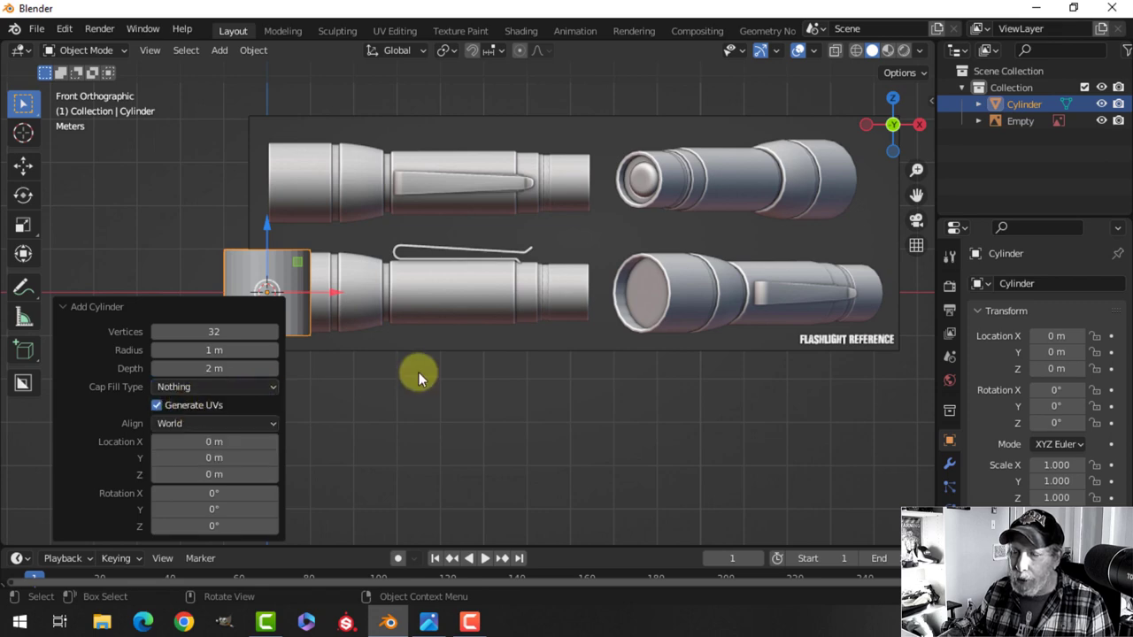
scroll(368, 356, "up", 2)
left_click(208, 308)
middle_click_drag(341, 318, 421, 295)
key("KP_1")
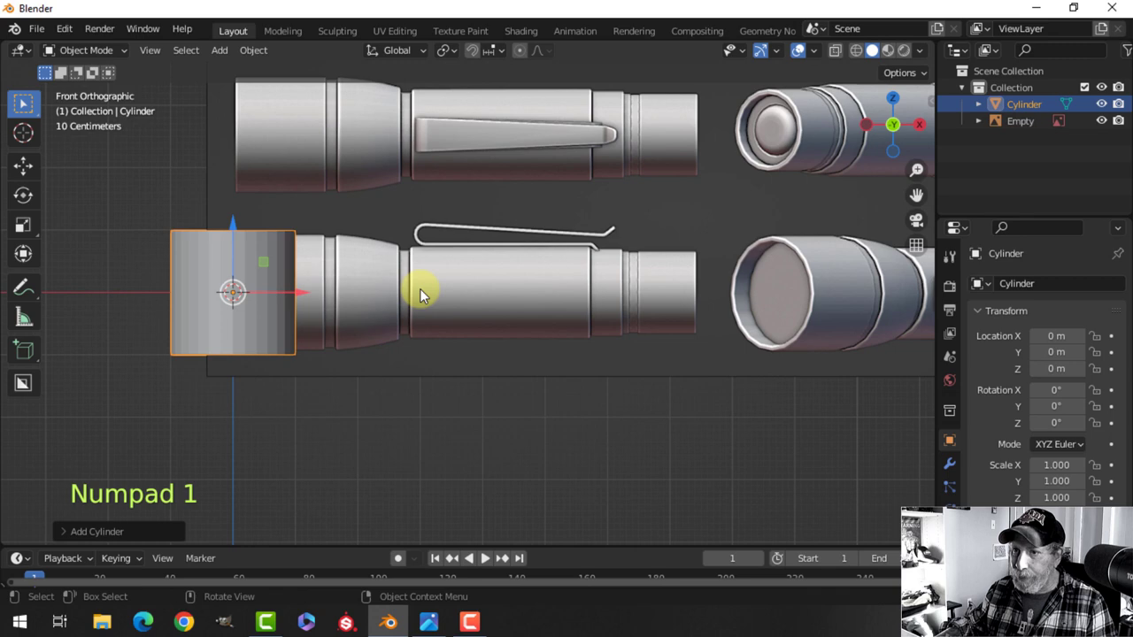
Step: Rotate the cylinder's whole mesh 90° about the Y axis in Edit Mode so it lies along the flashlight's length
key("Tab")
scroll(420, 292, "up", 2)
middle_click_drag(331, 346, 478, 304, "shift")
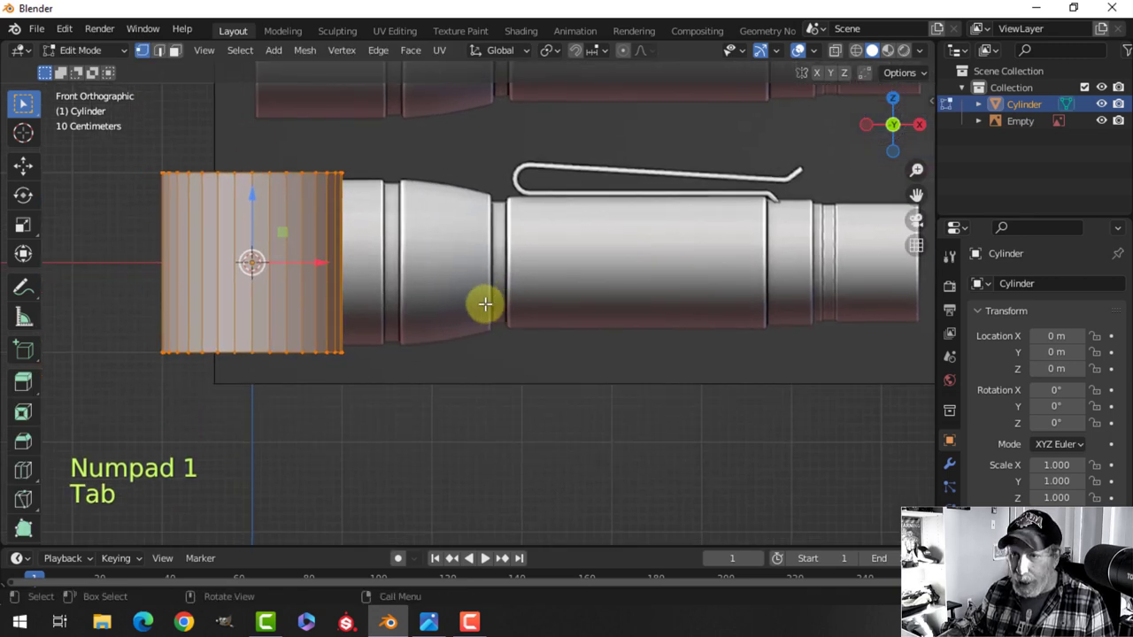
key("r")
key("y")
key("9")
key("0")
key("Return")
Step: Scale the cylinder mesh to about 0.93 to match the flashlight head's diameter, and show the viewport in wireframe shading
scroll(469, 298, "up", 1)
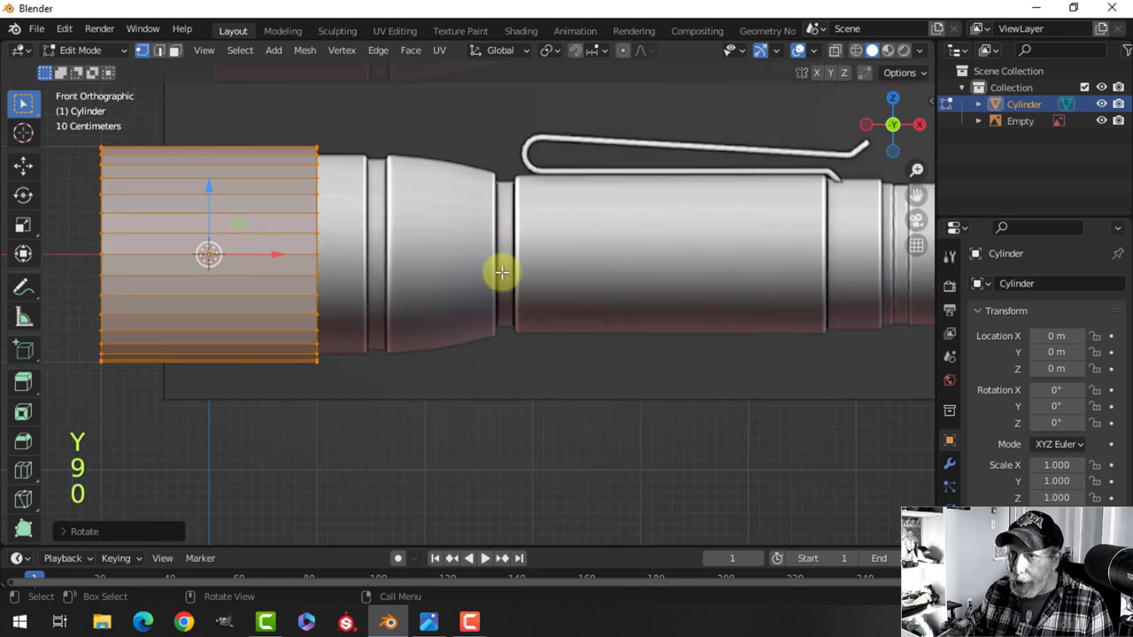
key("s")
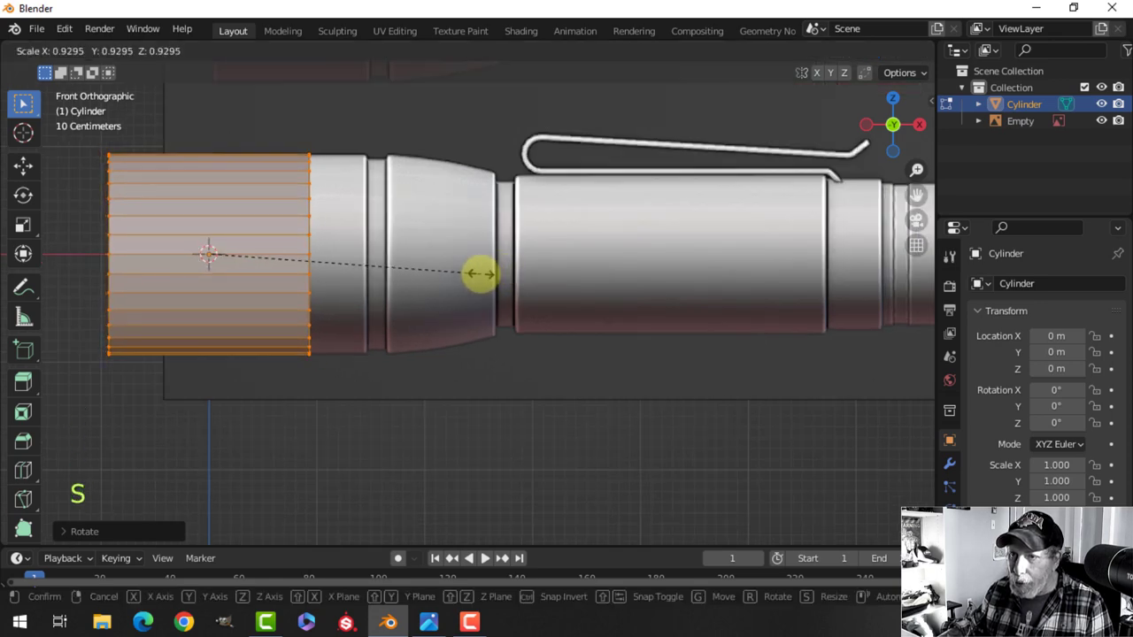
left_click(479, 273)
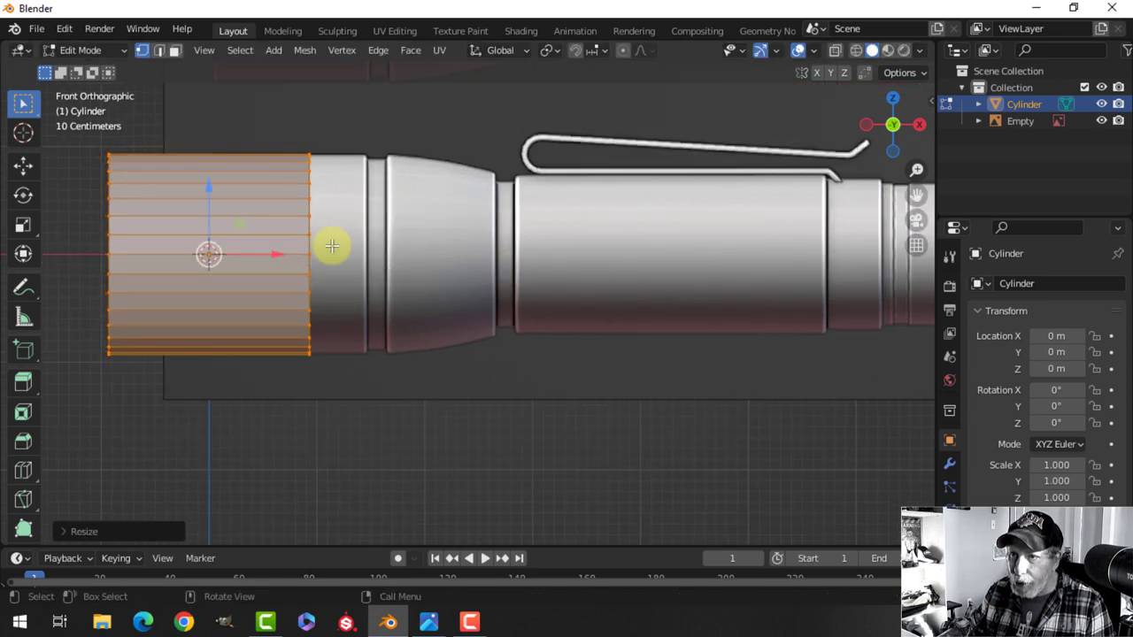
key("z")
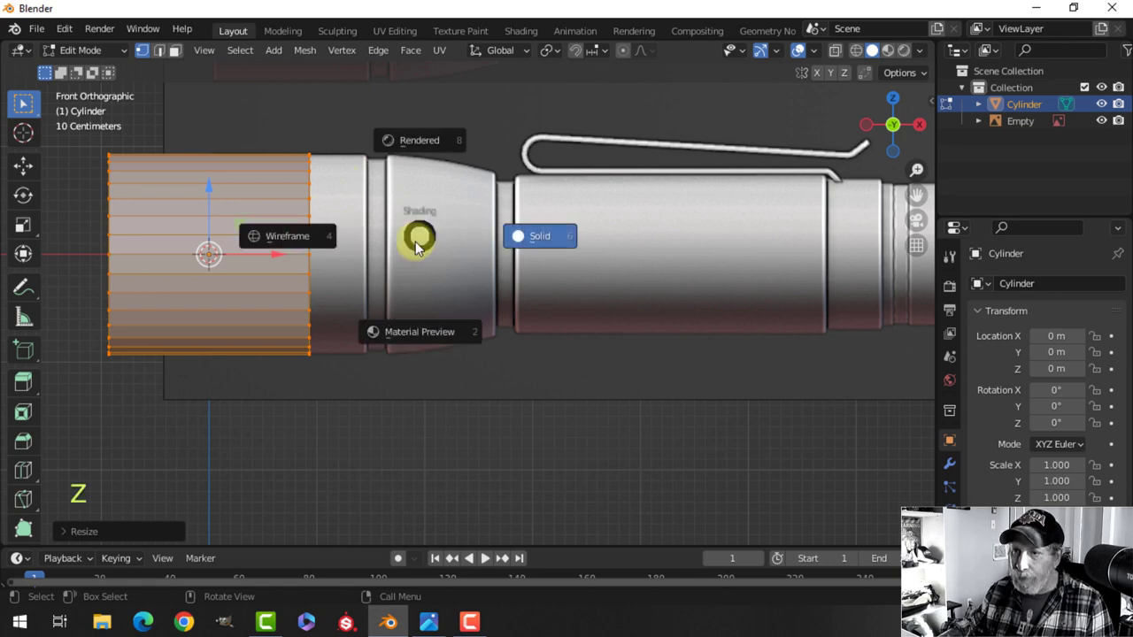
left_click(292, 236)
middle_click_drag(354, 228, 481, 222, "shift")
Step: Move only the cylinder's front ring of vertices along X to the front face of the flashlight head
key("alt+a")
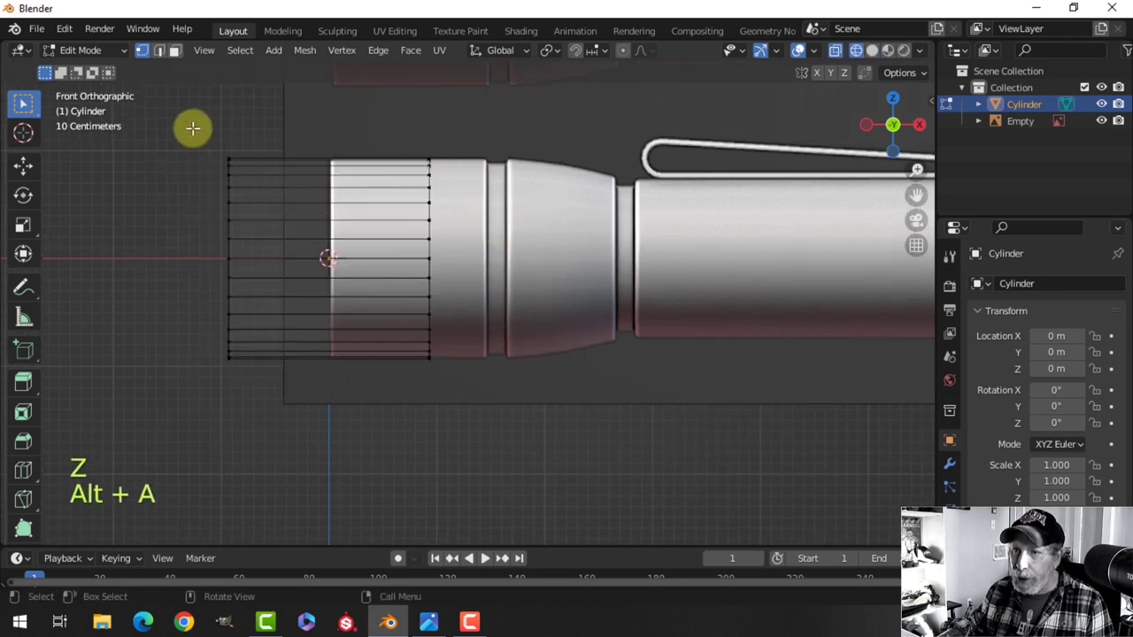
left_click_drag(191, 125, 265, 391)
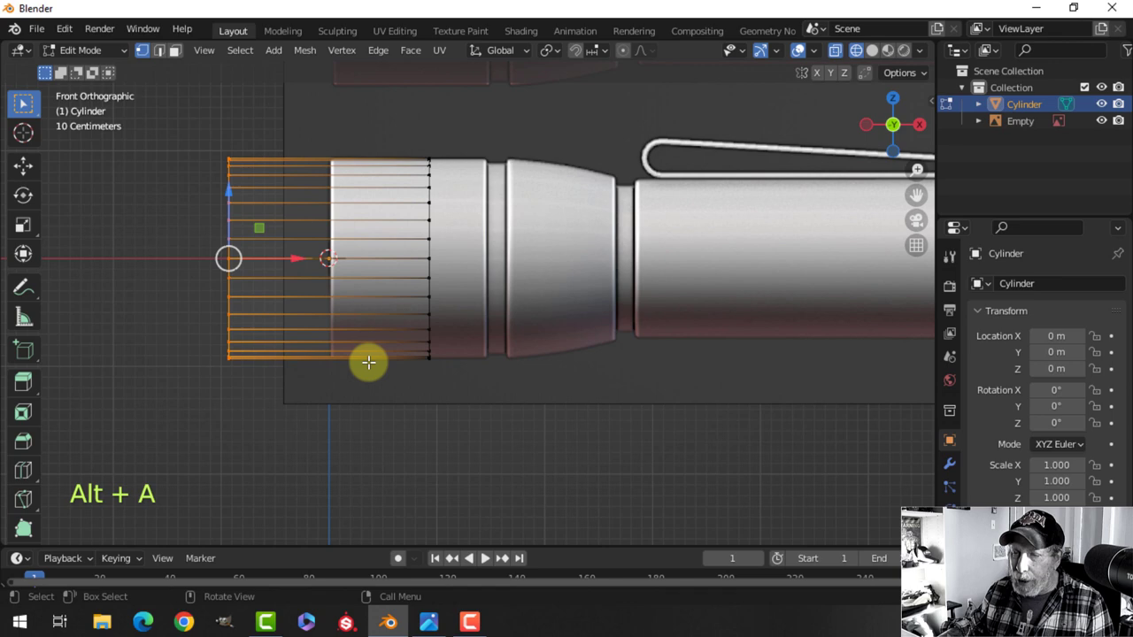
key("alt+a")
key("b")
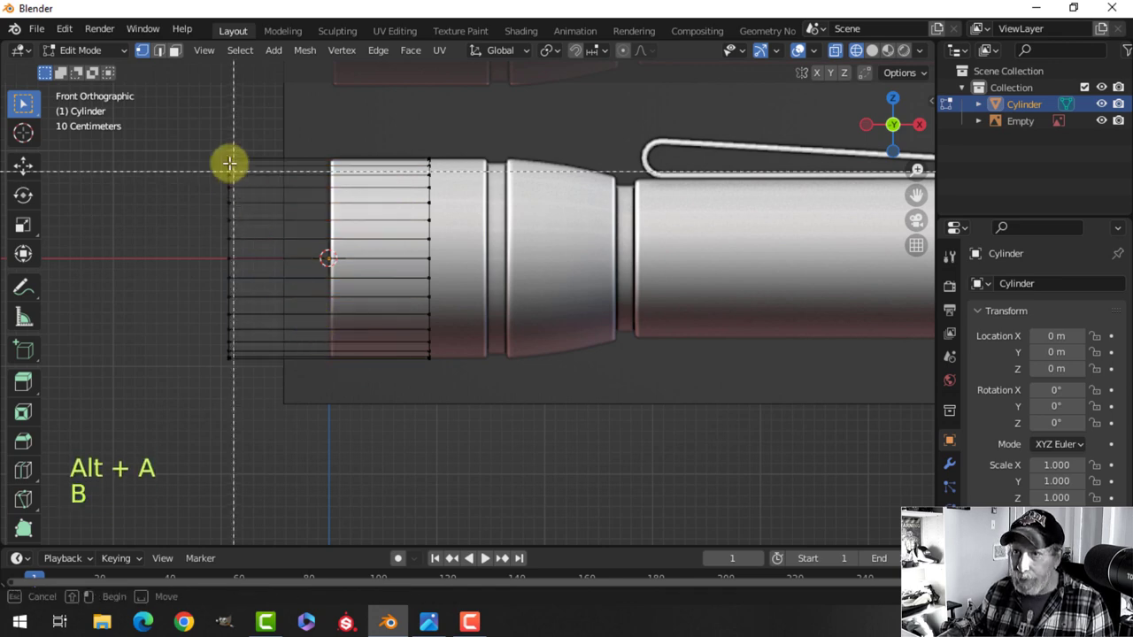
left_click_drag(222, 207, 274, 399)
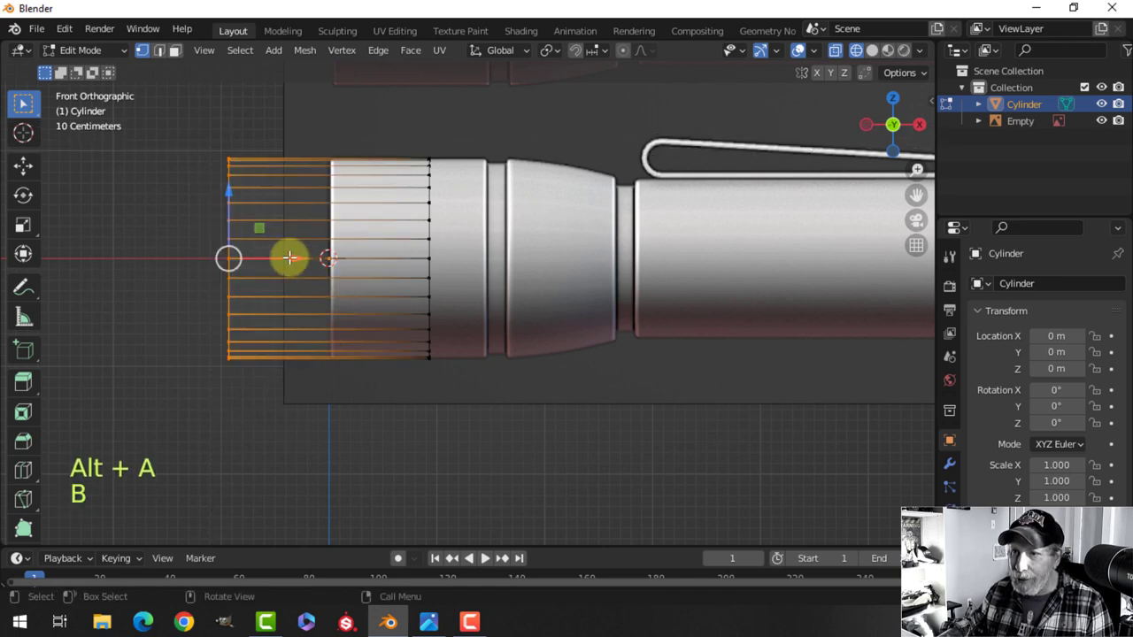
key("g")
left_click(395, 257)
Step: Move only the cylinder's rear ring of vertices about 0.5 m along X to the near edge of the head's groove
key("alt+a")
key("b")
left_click_drag(409, 129, 465, 386)
scroll(531, 370, "up", 1)
middle_click_drag(531, 358, 513, 373, "shift")
scroll(491, 343, "down", 1)
scroll(460, 321, "up", 2)
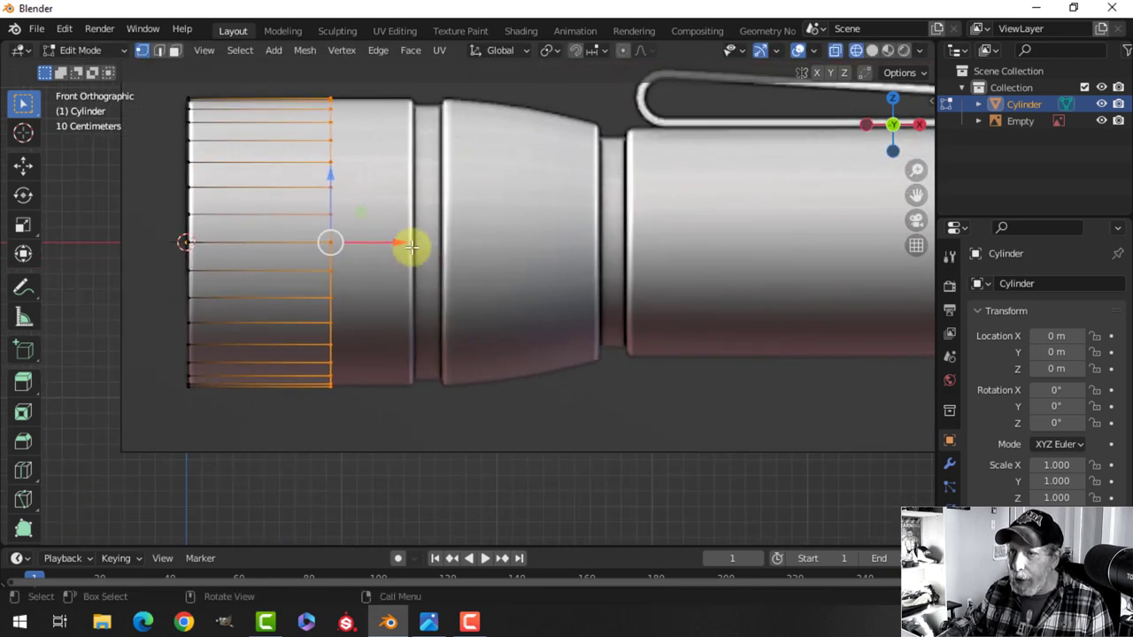
key("g")
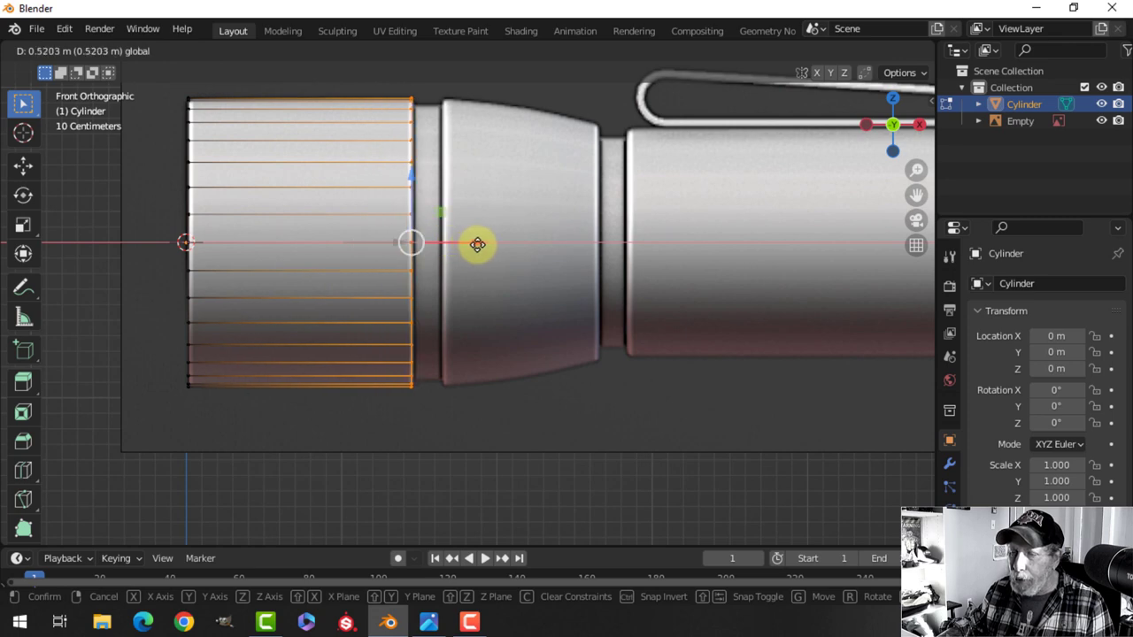
left_click(501, 241)
Step: Extrude the rear ring about 0.23 m along X across the groove to the start of the tapered section
scroll(510, 240, "up", 1)
scroll(514, 240, "down", 1)
middle_click_drag(513, 239, 488, 251, "shift")
key("e")
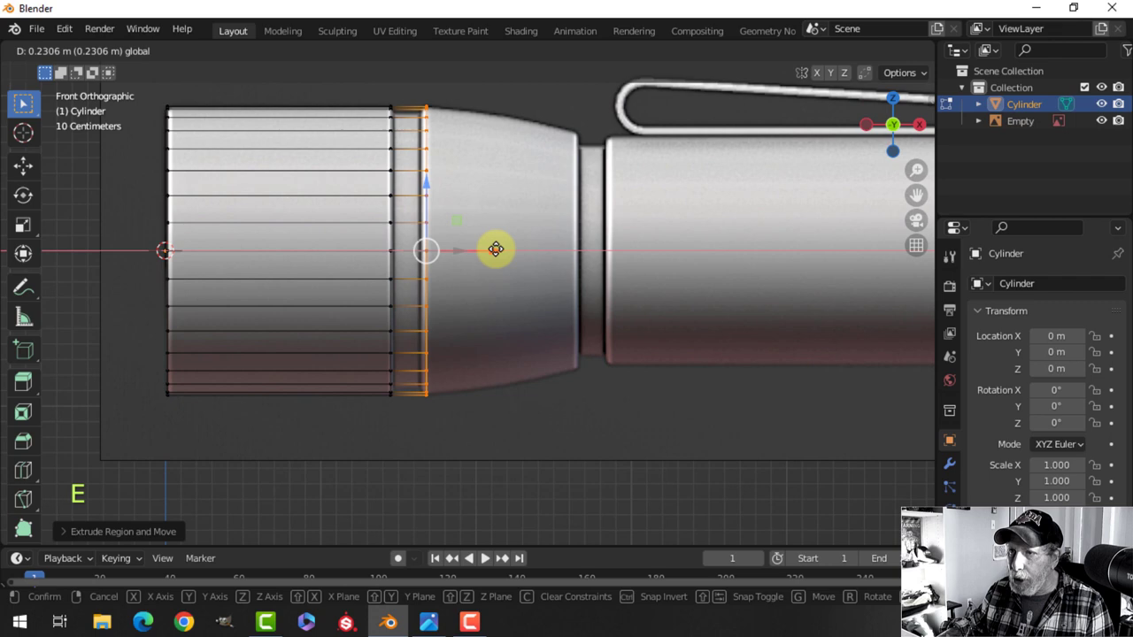
left_click(493, 249)
scroll(499, 218, "down", 1)
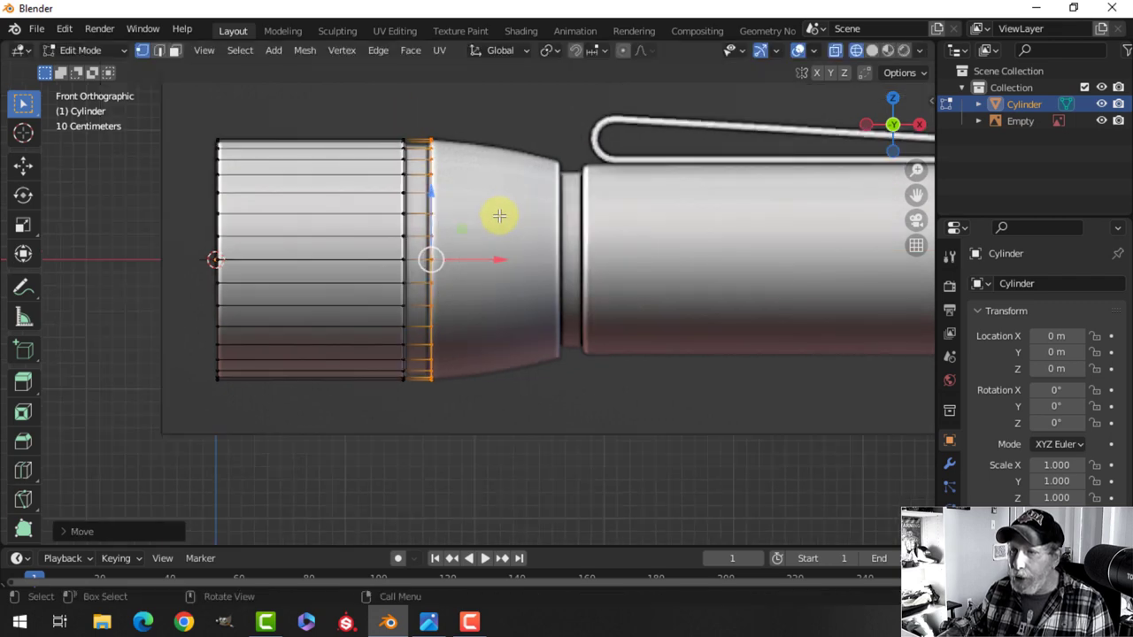
left_click_drag(500, 259, 501, 258)
Step: Extrude the ring along X to the end of the tapered section and scale it down to follow the taper
middle_click_drag(535, 250, 458, 245, "shift")
key("e")
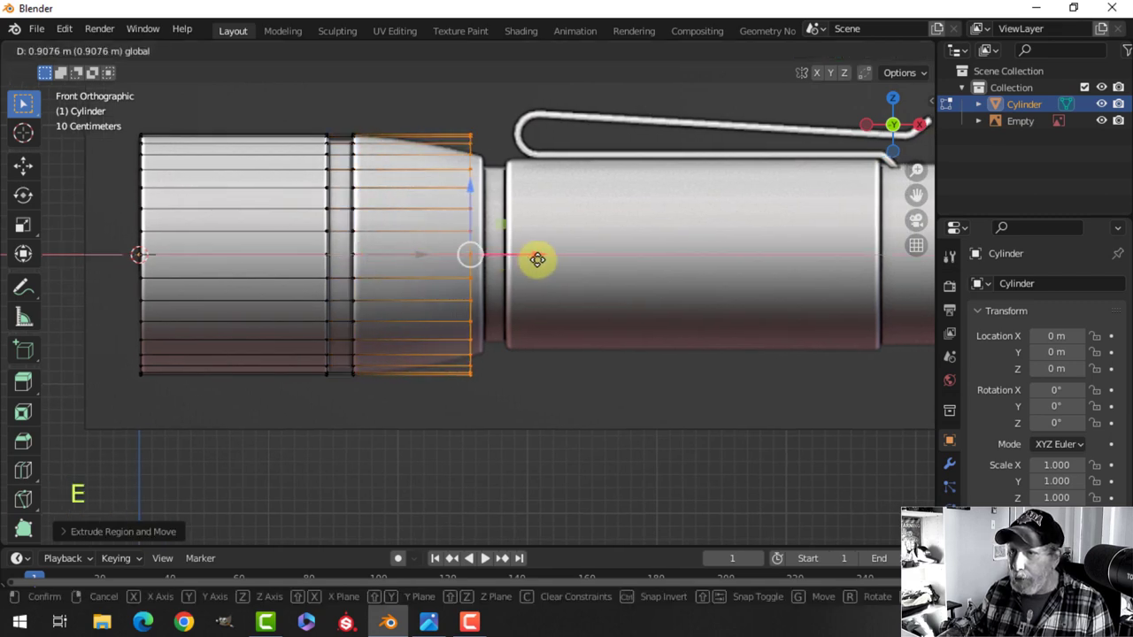
left_click(555, 257)
key("s")
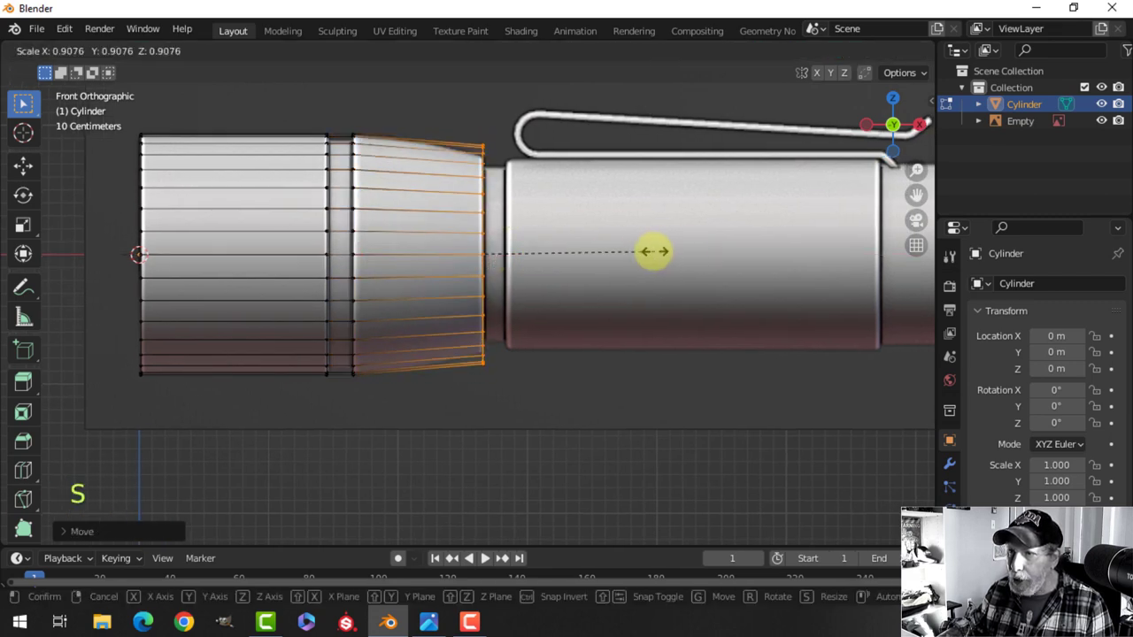
left_click(639, 253)
middle_click_drag(637, 253, 512, 206)
key("KP_1")
Step: Extrude the end ring of the tapered section in place and scale it to about 0.92 to meet the neck's diameter
scroll(604, 239, "up", 2)
scroll(569, 247, "up", 1)
scroll(586, 242, "down", 1)
scroll(539, 214, "up", 1)
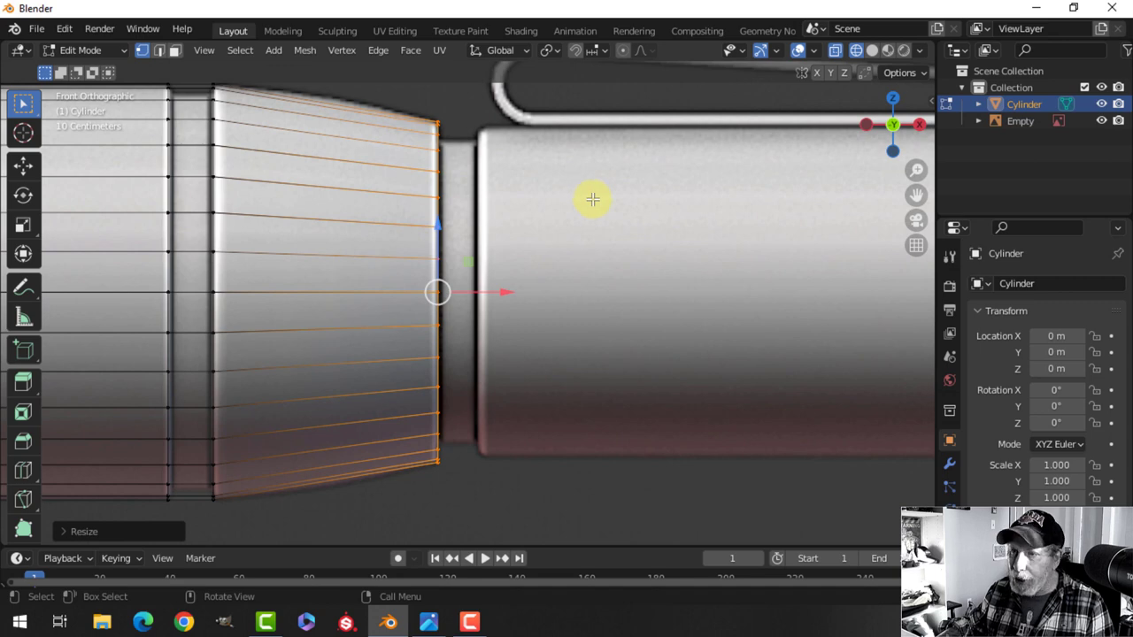
key("e")
key("s")
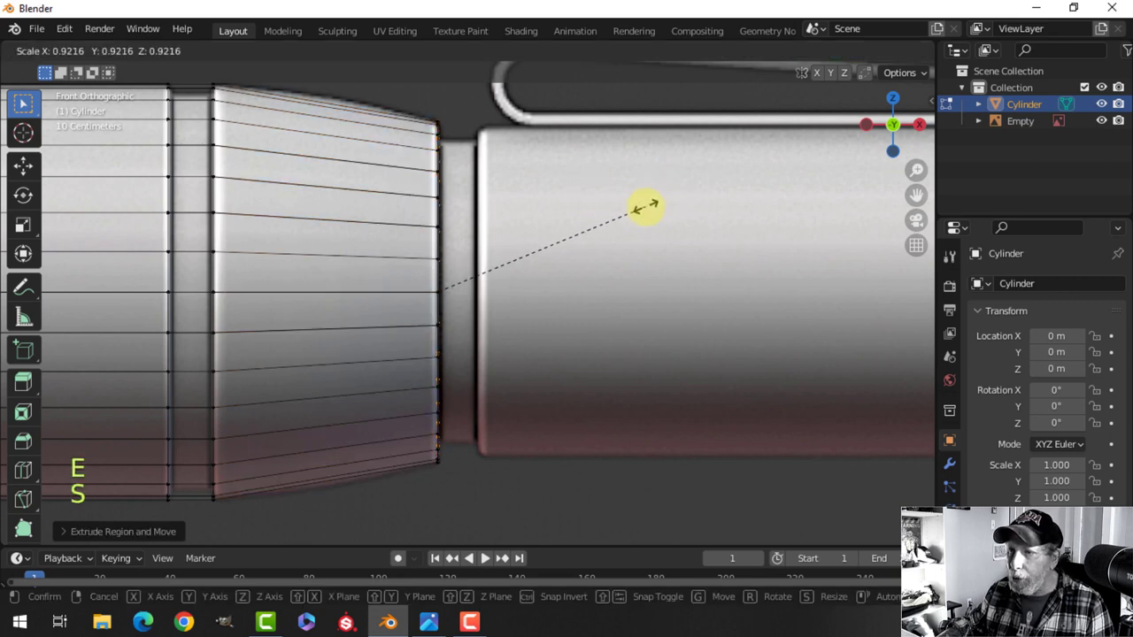
left_click(641, 210)
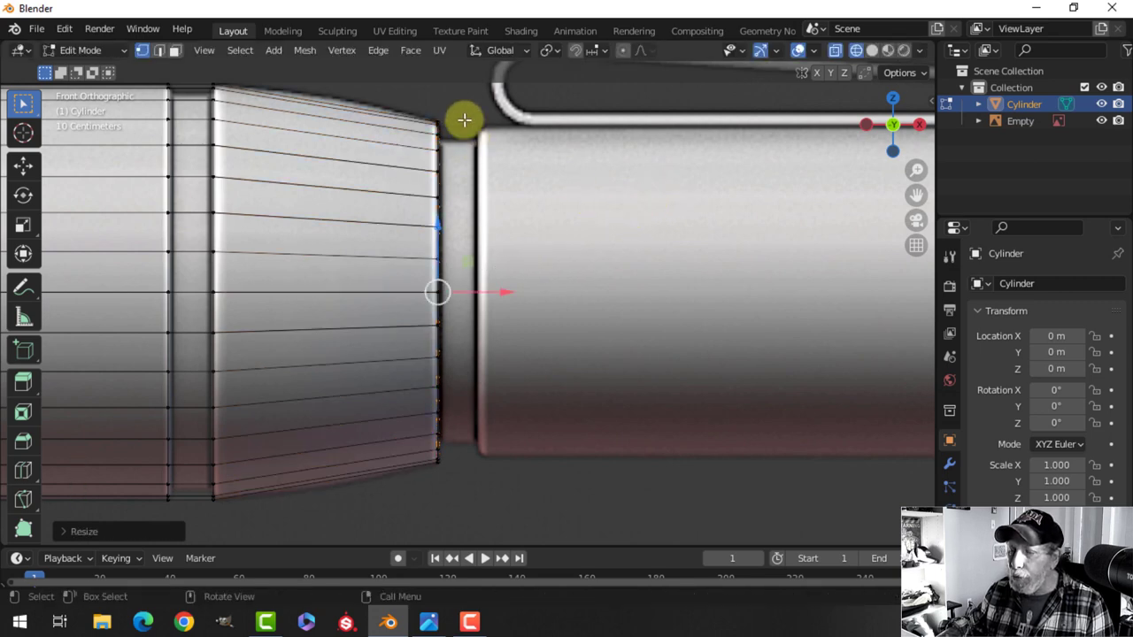
mouse_move(596, 234)
middle_mouse_down()
mouse_move(577, 253)
mouse_move(552, 253)
mouse_move(596, 247)
middle_mouse_up()
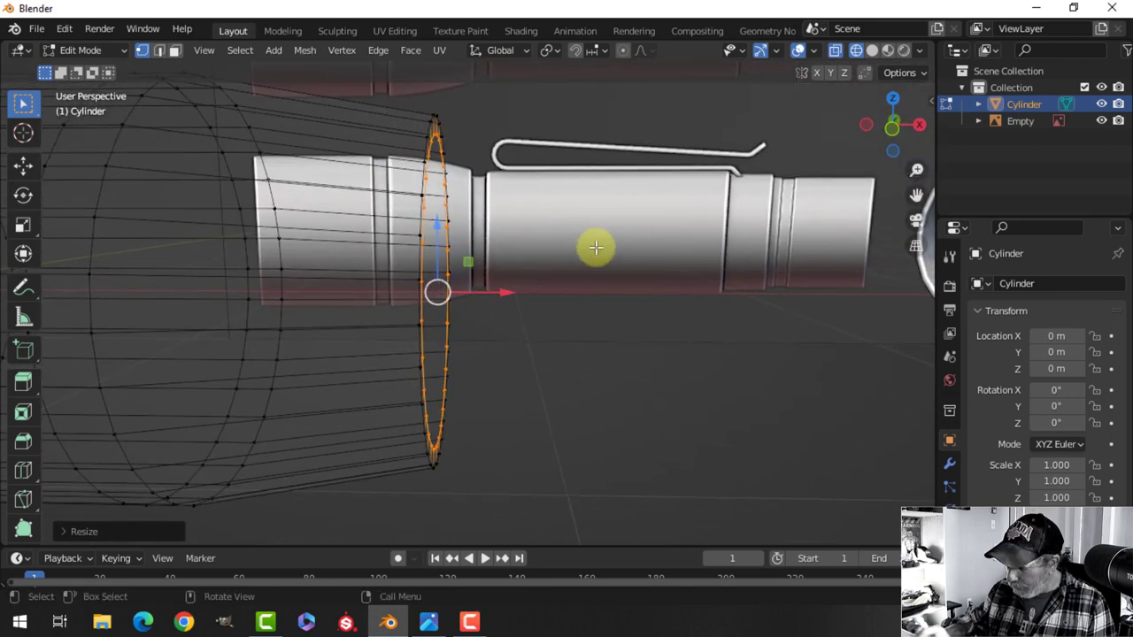
Step: Extrude the inner ring about 0.16 m along X across the neck to the front edge of the grip barrel
key("KP_1")
key("e")
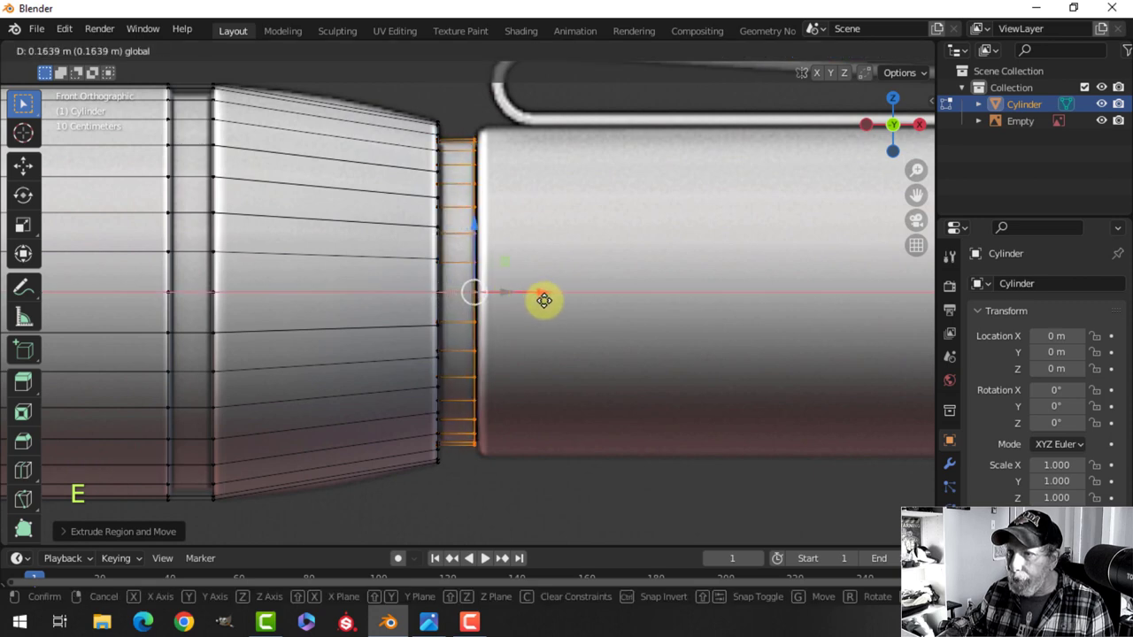
left_click(547, 300)
Step: Extrude the neck's end ring in place and scale it up to about 1.03 to match the grip barrel's diameter
scroll(637, 279, "down", 3)
middle_click_drag(665, 276, 543, 270, "shift")
scroll(437, 245, "up", 2)
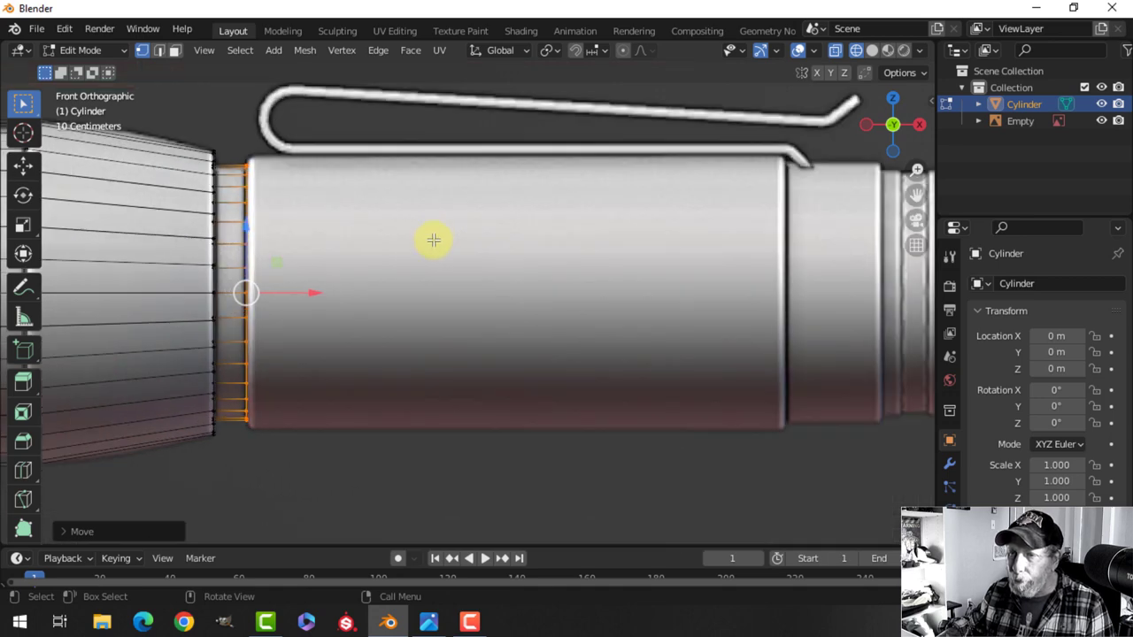
middle_click_drag(437, 245, 592, 256, "shift")
key("e")
right_click(594, 256)
key("s")
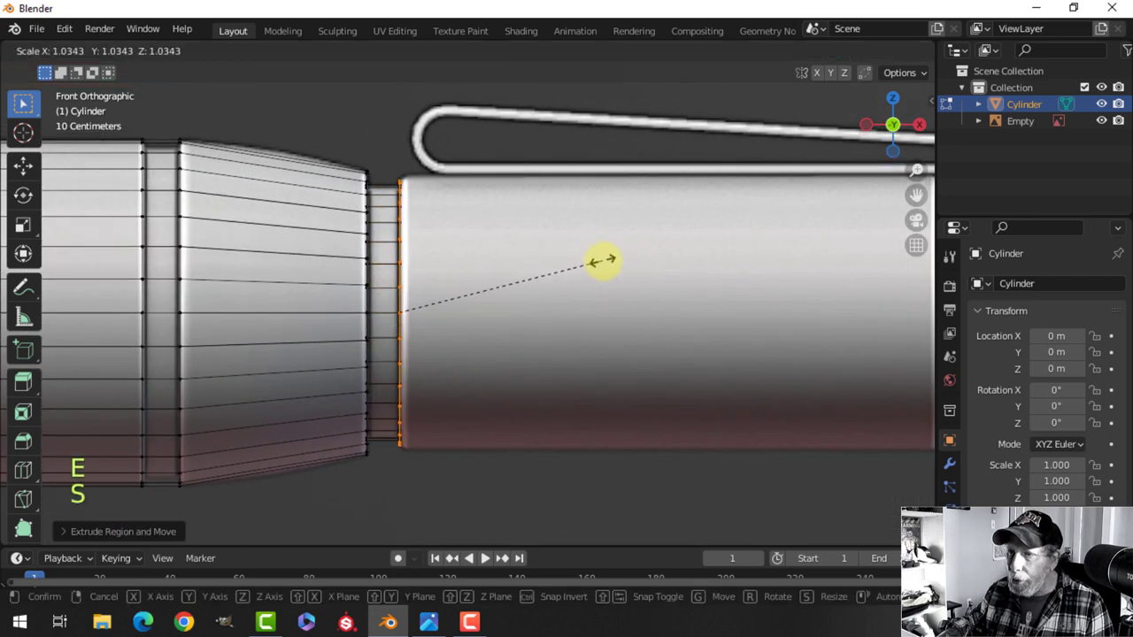
left_click(605, 262)
Step: Extrude the ring along X over the full length of the grip barrel to its rear edge
scroll(633, 260, "down", 2)
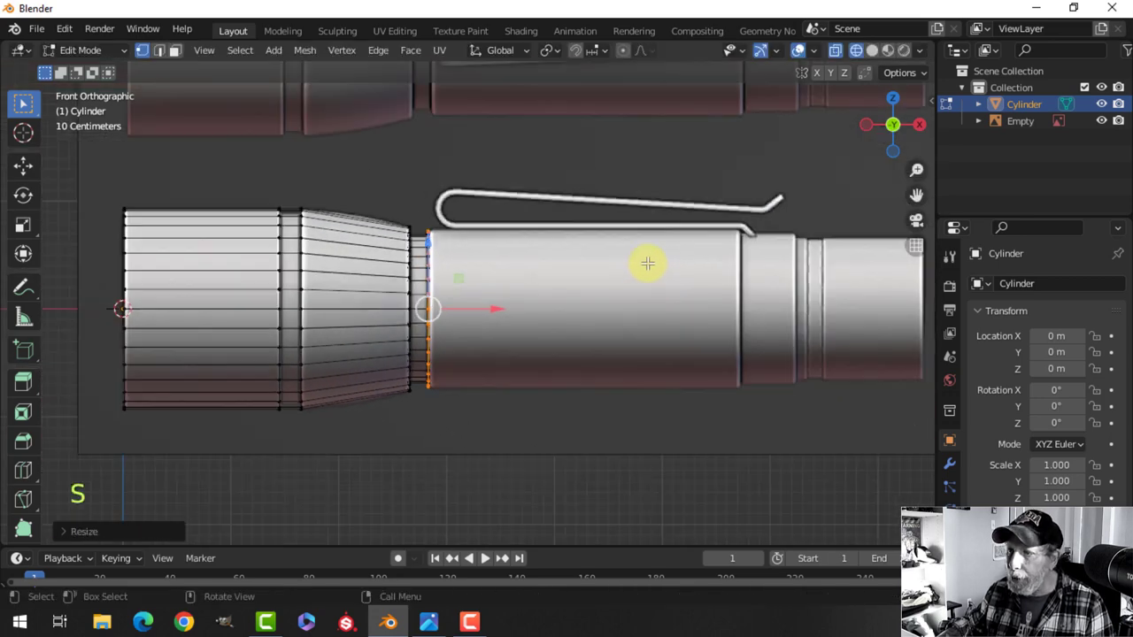
middle_click_drag(632, 260, 562, 240, "shift")
key("e")
right_click(559, 239)
left_click_drag(379, 283, 674, 285)
left_click(688, 276)
scroll(688, 273, "up", 2)
middle_click_drag(688, 274, 554, 250, "shift")
scroll(526, 259, "up", 1)
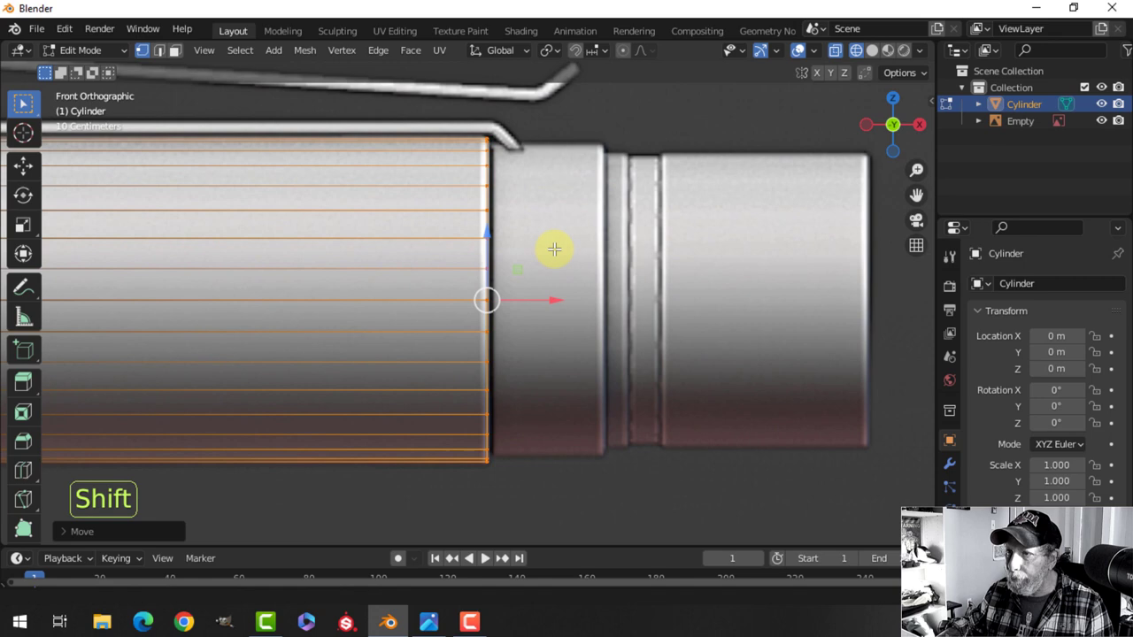
Step: Extrude the grip barrel's rear ring in place and scale it to about 0.95 to match the collar's diameter
key("e")
right_click(553, 182)
key("s")
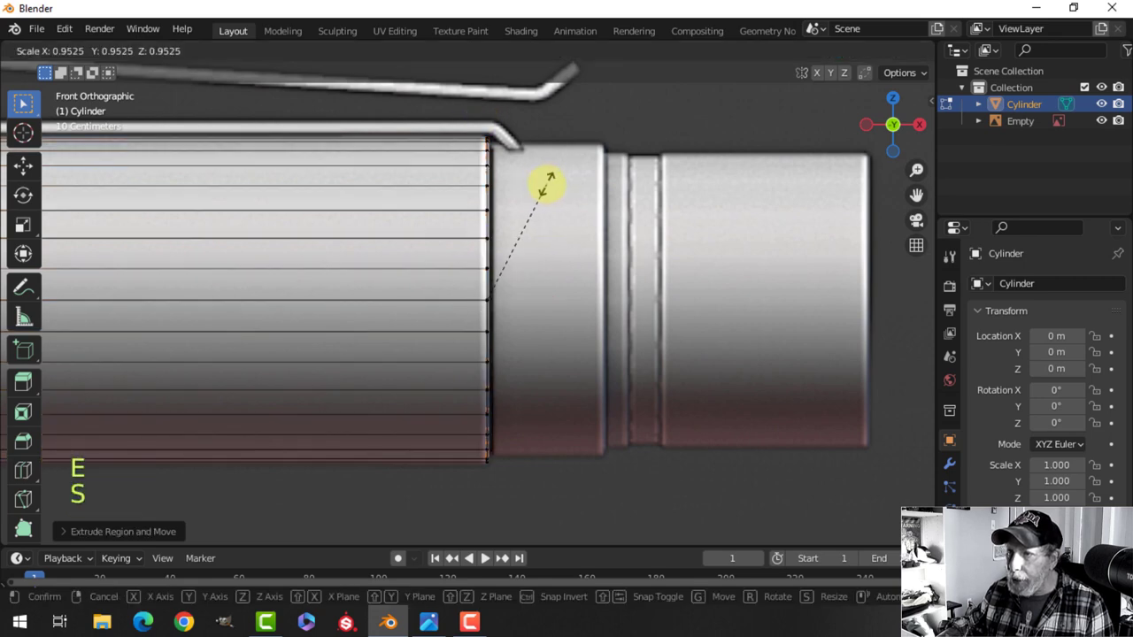
left_click(549, 184)
Step: Extrude the ring about 0.5 m along X to the rear edge of the collar behind the grip barrel
key("e")
right_click(552, 304)
key("e")
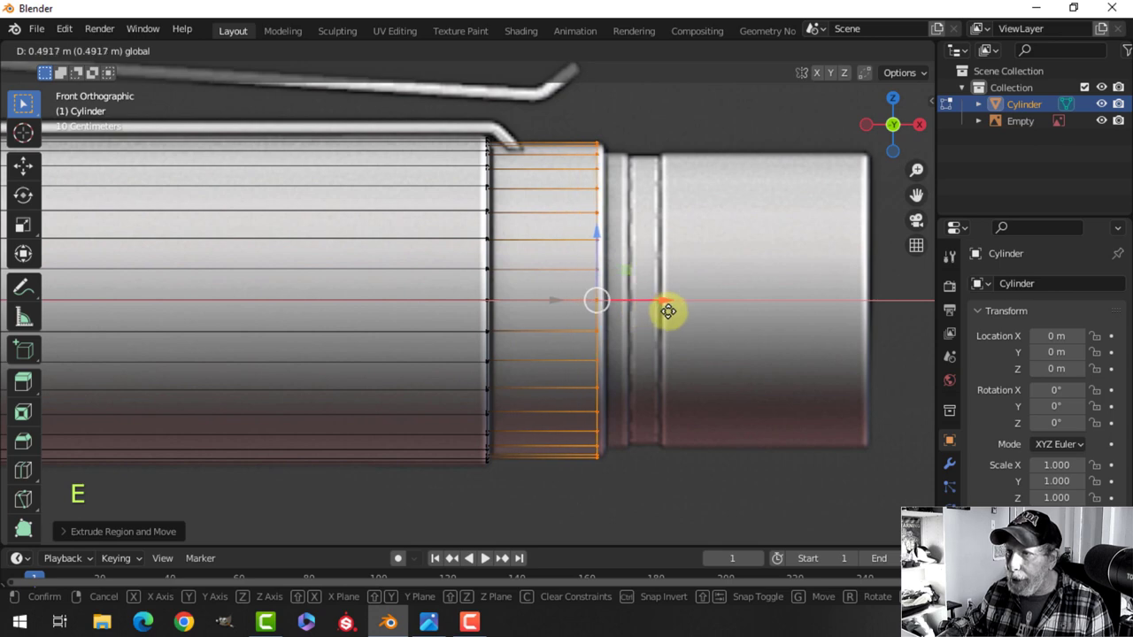
left_click_drag(671, 313, 674, 311)
Step: Extrude the collar's end ring in place and scale it down to the diameter of the narrower tail section
middle_click_drag(677, 264, 607, 215, "shift")
scroll(581, 253, "up", 1)
scroll(582, 253, "up", 1)
scroll(602, 261, "down", 1)
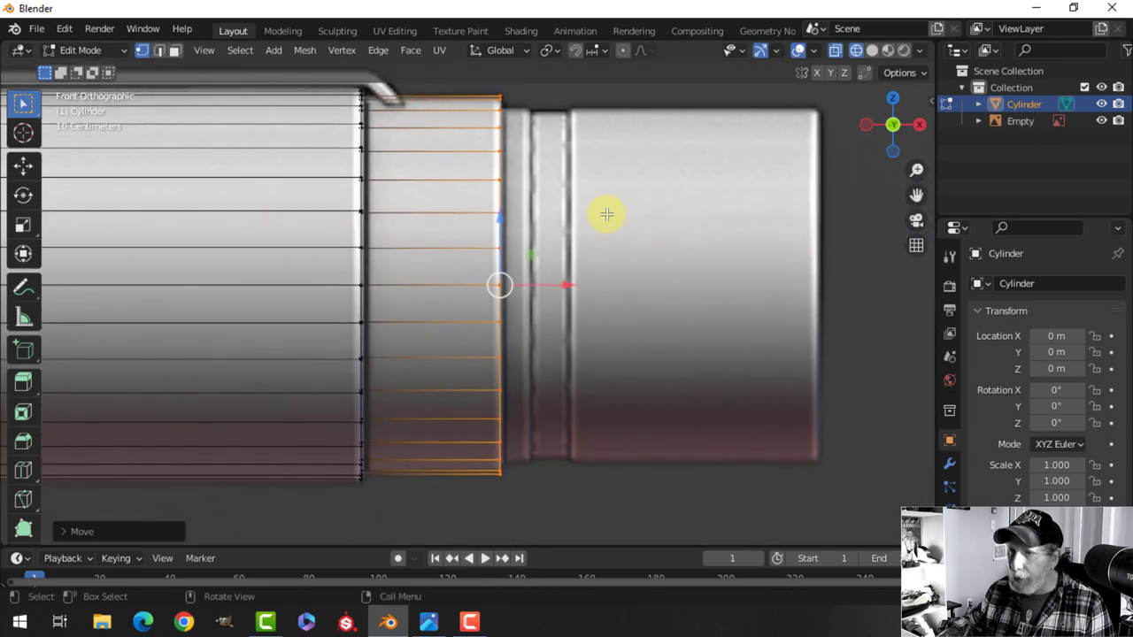
key("e")
key("s")
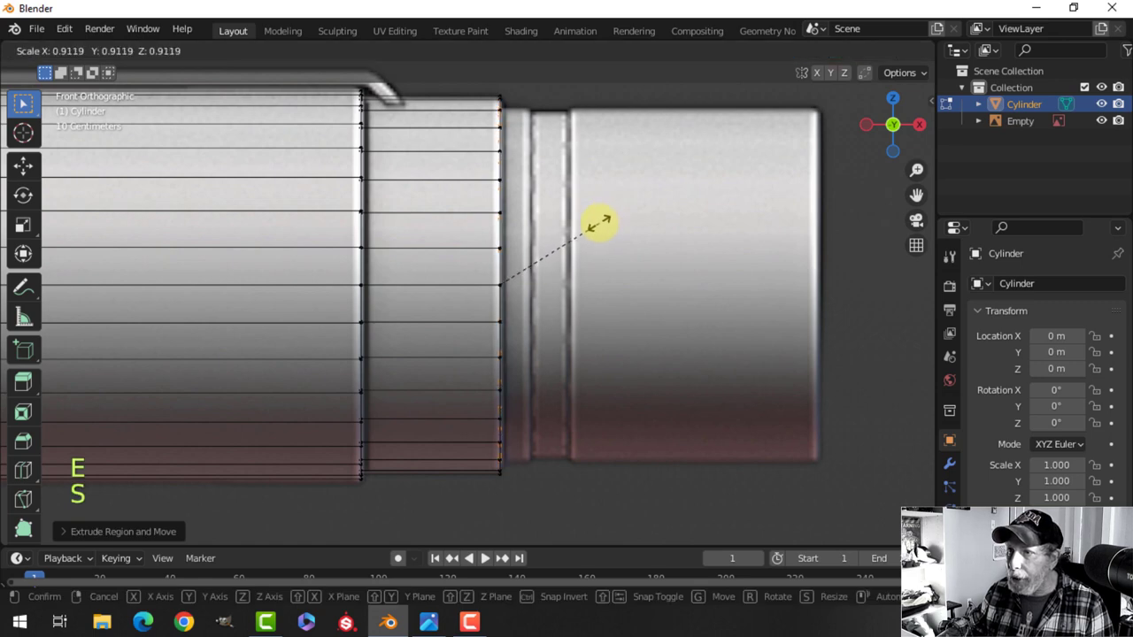
left_click(602, 222)
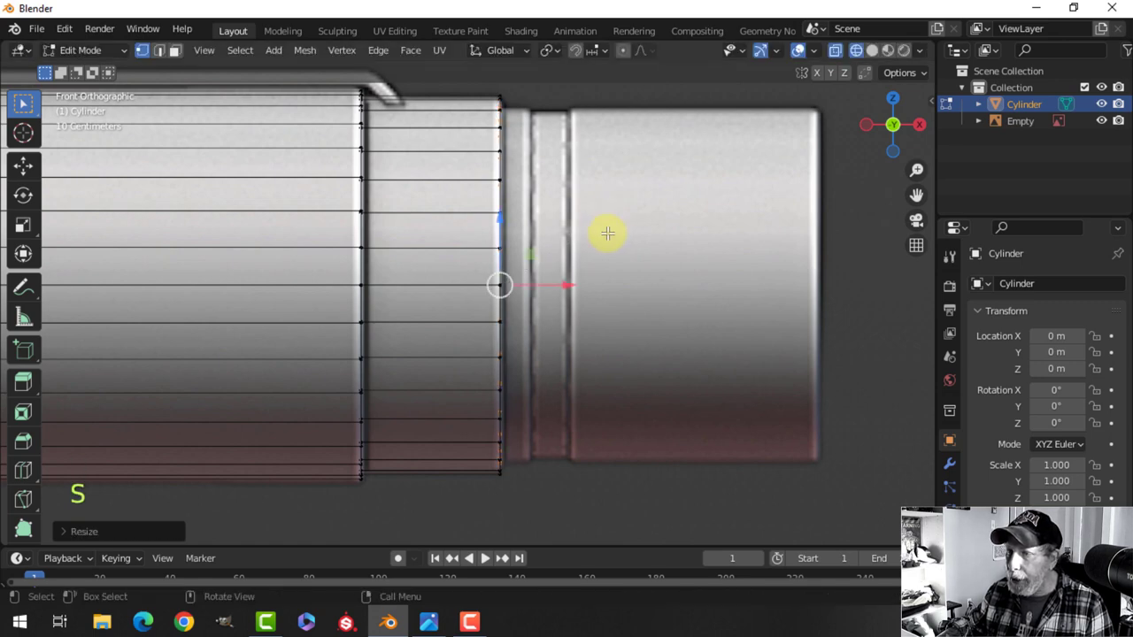
Step: Extrude the ring about 0.11 m along X to the first tail groove line, and extrude again to the front edge of the tail cap
key("e")
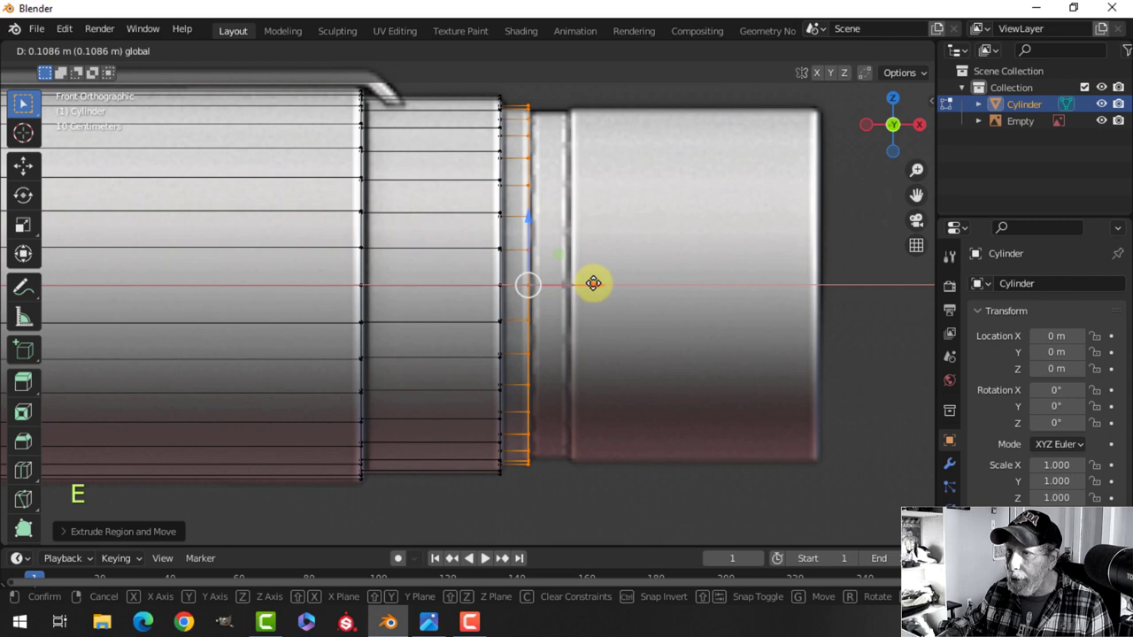
left_click(593, 283)
middle_click_drag(649, 214, 589, 221, "shift")
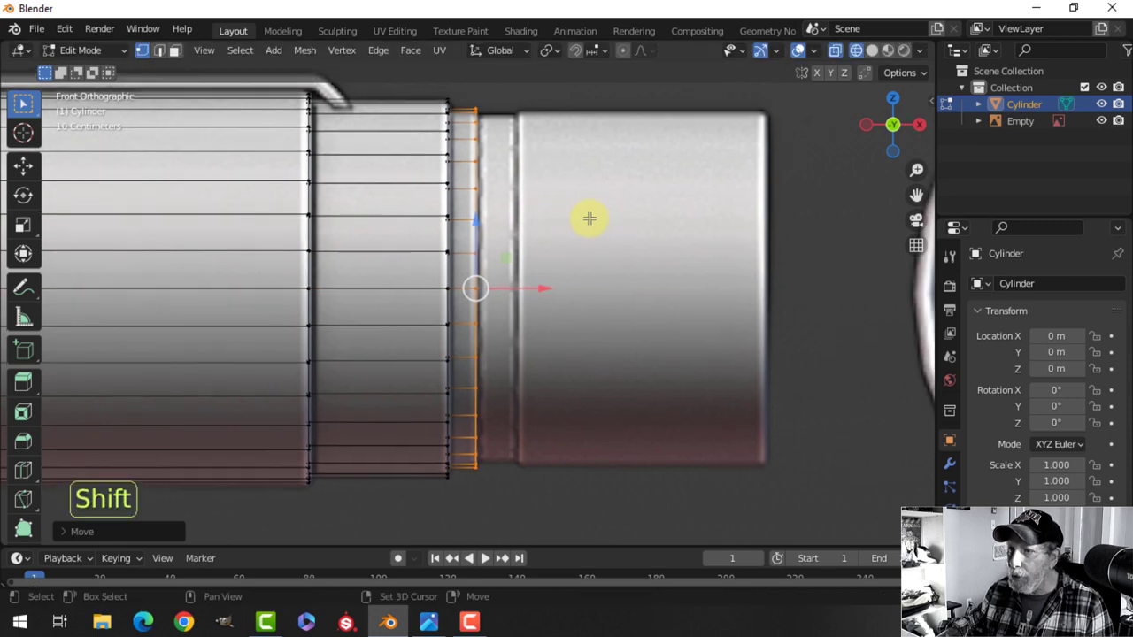
key("e")
right_click(557, 220)
key("g")
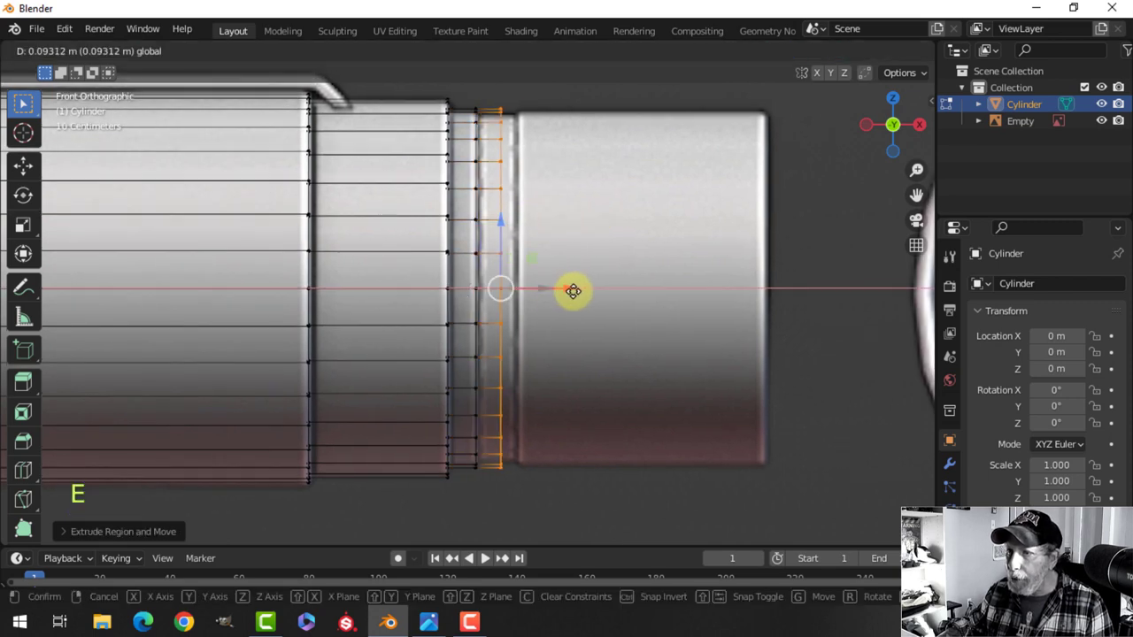
left_click(587, 288)
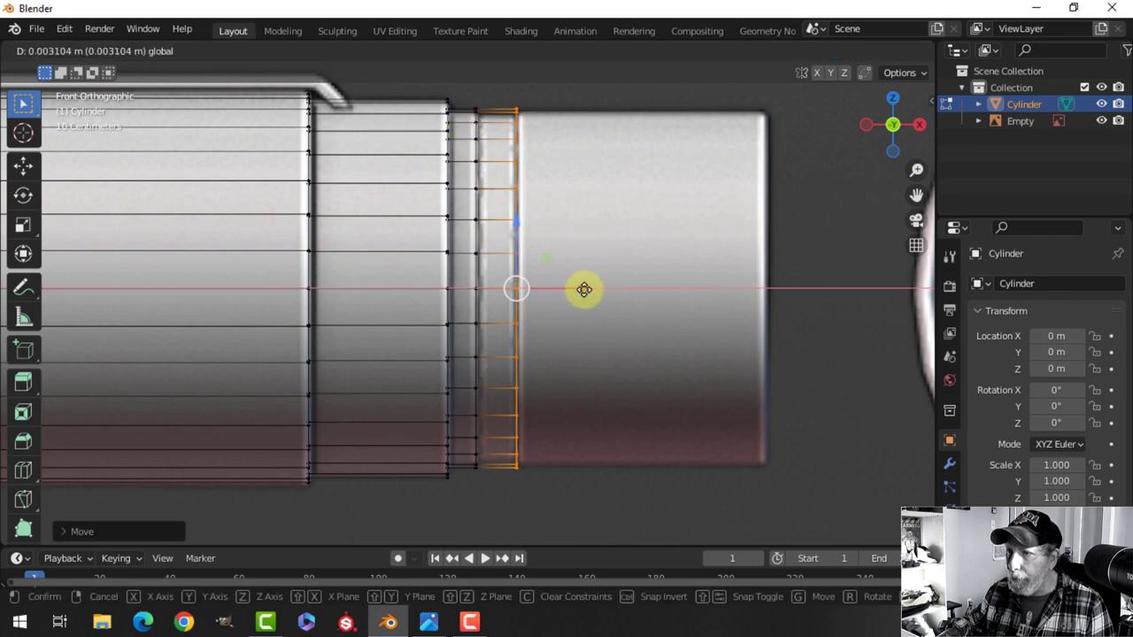
left_click_drag(586, 289, 586, 289)
Step: Extrude the ring about 0.9 m along X to the rear edge of the tail cap
middle_click_drag(655, 261, 575, 251, "shift")
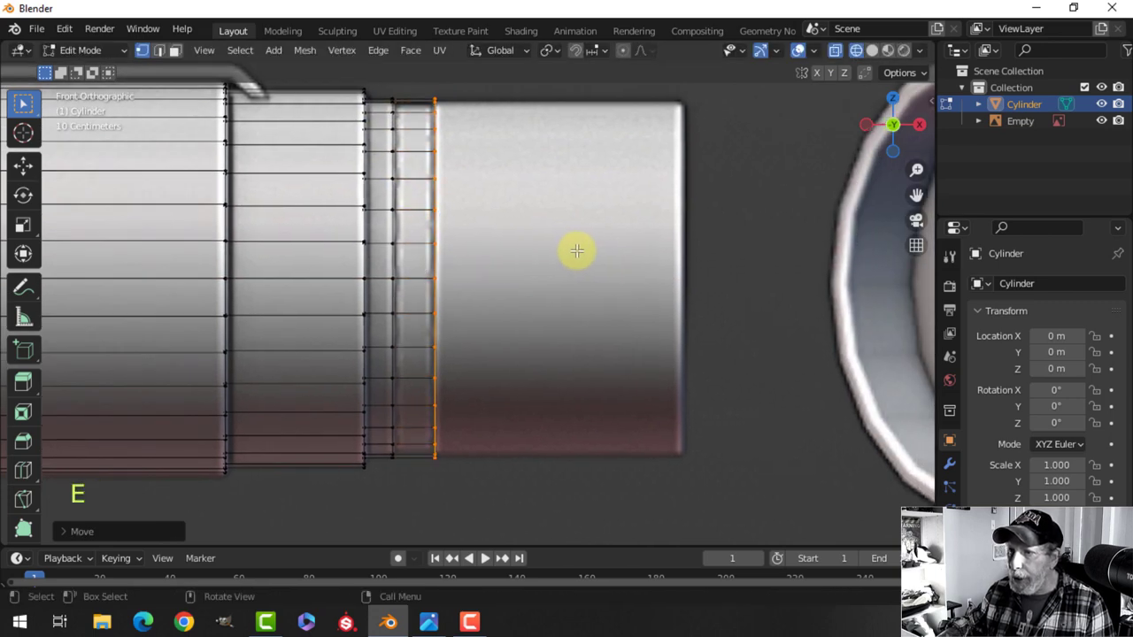
key("e")
right_click(551, 267)
left_click_drag(517, 279, 662, 282)
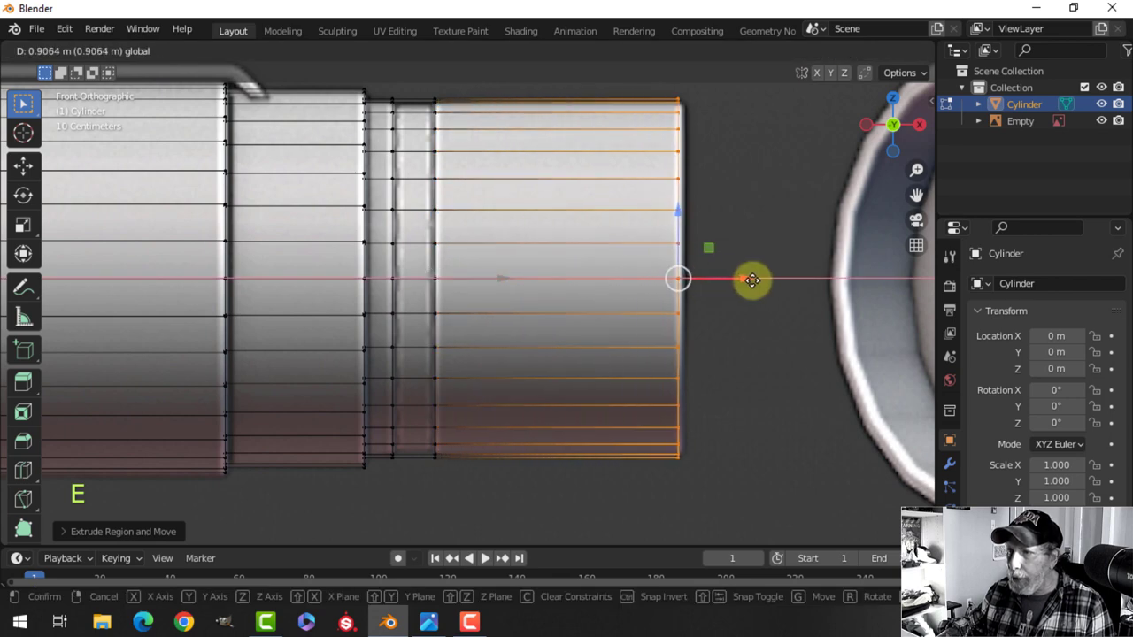
left_click(742, 281)
Step: In solid shading, extrude the open tail ring in place and scale it inward to form the rear rim
key("z")
left_click(868, 266)
mouse_move(746, 245)
middle_mouse_down()
mouse_move(771, 222)
mouse_move(657, 252)
mouse_move(658, 271)
middle_mouse_up()
scroll(733, 266, "down", 3)
middle_click_drag(734, 265, 516, 264, "shift")
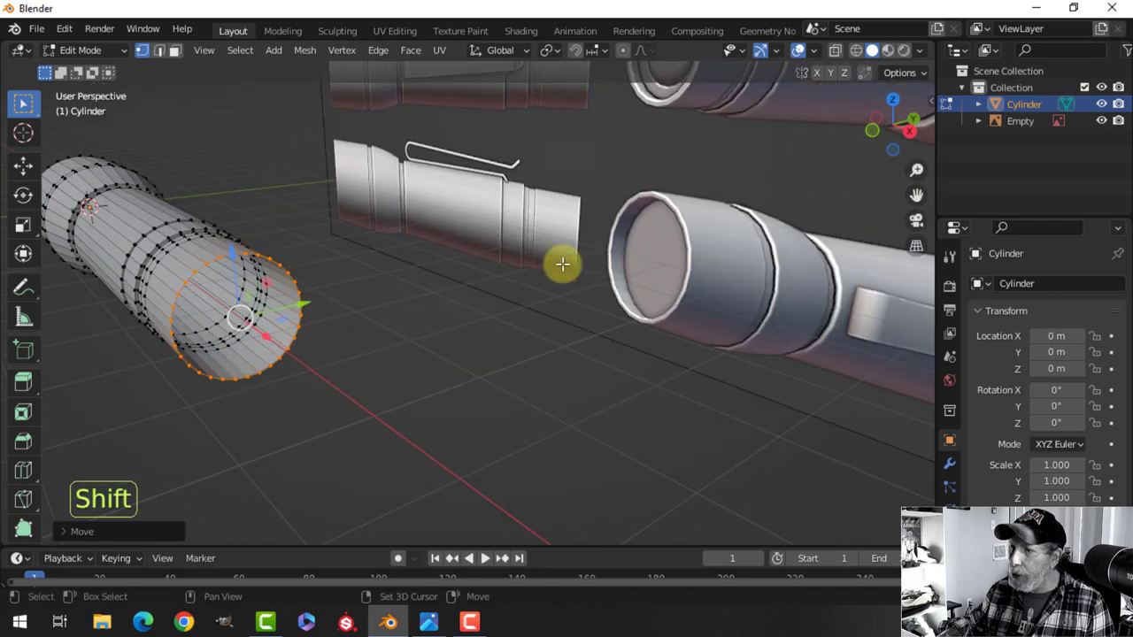
scroll(640, 215, "down", 3)
middle_click_drag(598, 227, 594, 261)
scroll(602, 188, "up", 3)
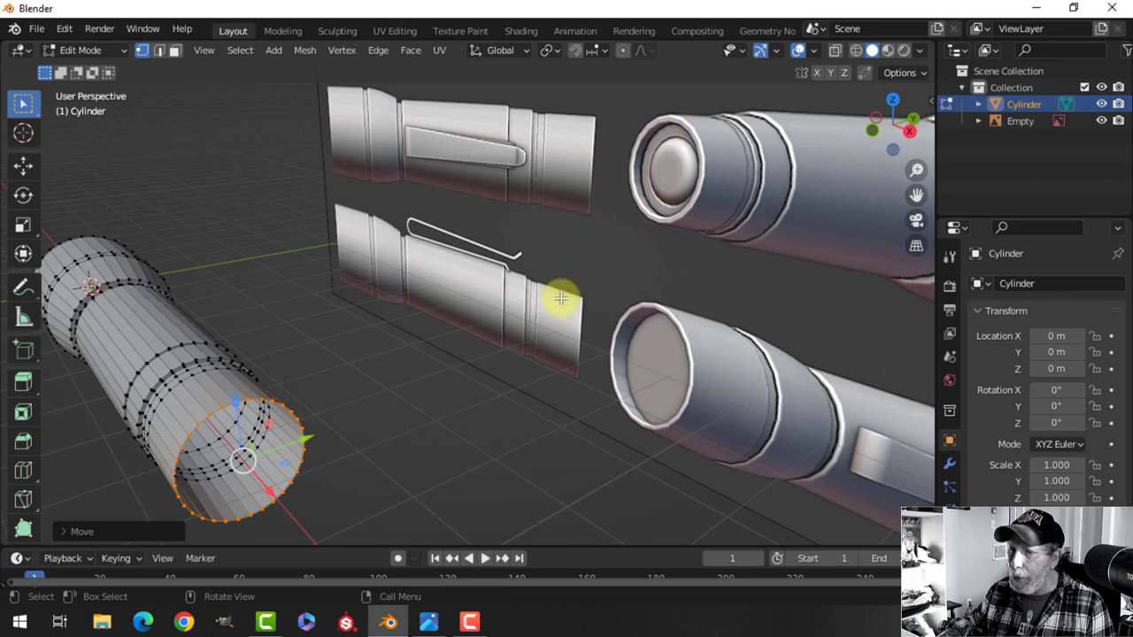
scroll(496, 299, "down", 1)
scroll(508, 223, "up", 1)
middle_click_drag(423, 311, 609, 214, "shift")
scroll(579, 242, "up", 1)
key("s")
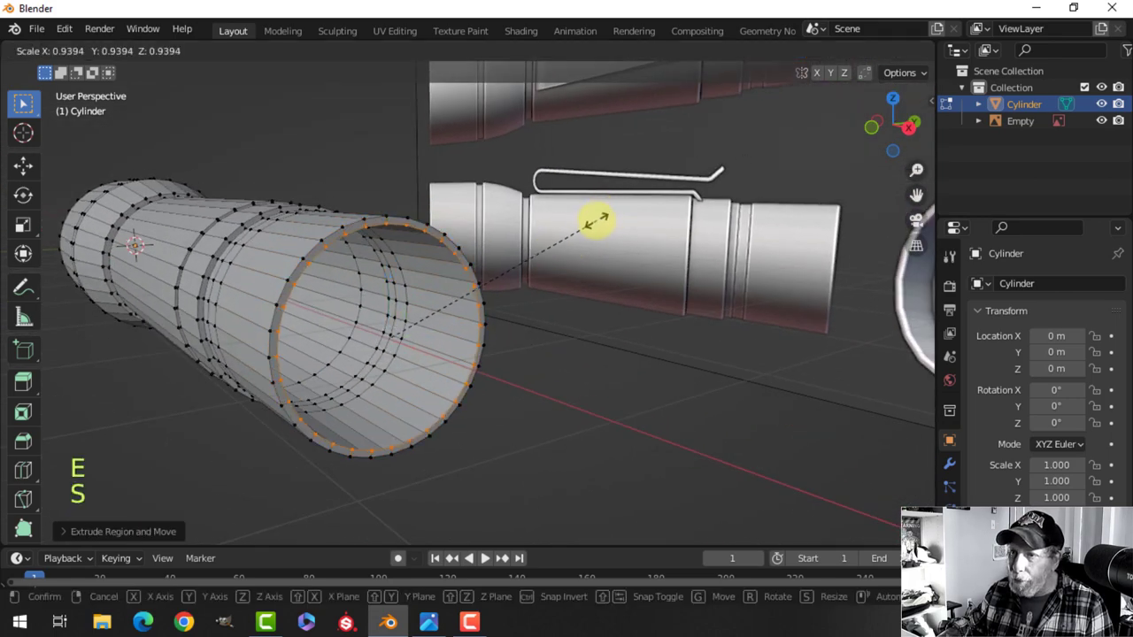
left_click(577, 227)
Step: Extrude the rim's inner ring along X into the tail cap and adjust the depth of the recess
mouse_move(576, 228)
middle_mouse_down()
mouse_move(626, 219)
mouse_move(597, 228)
middle_mouse_up()
scroll(595, 239, "up", 5)
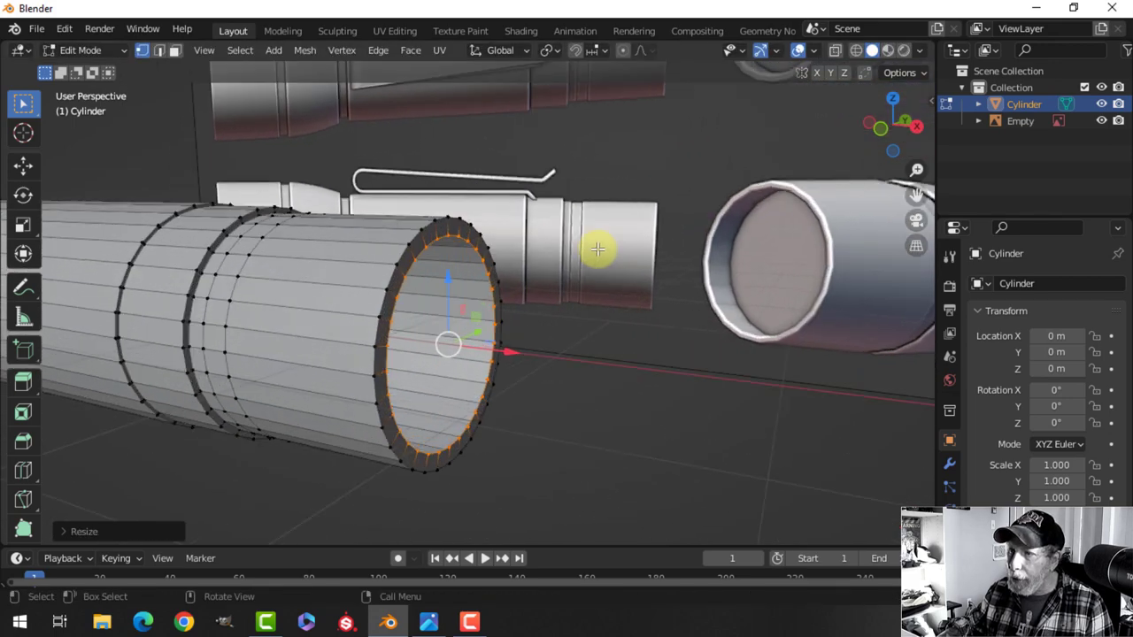
key("e")
key("x")
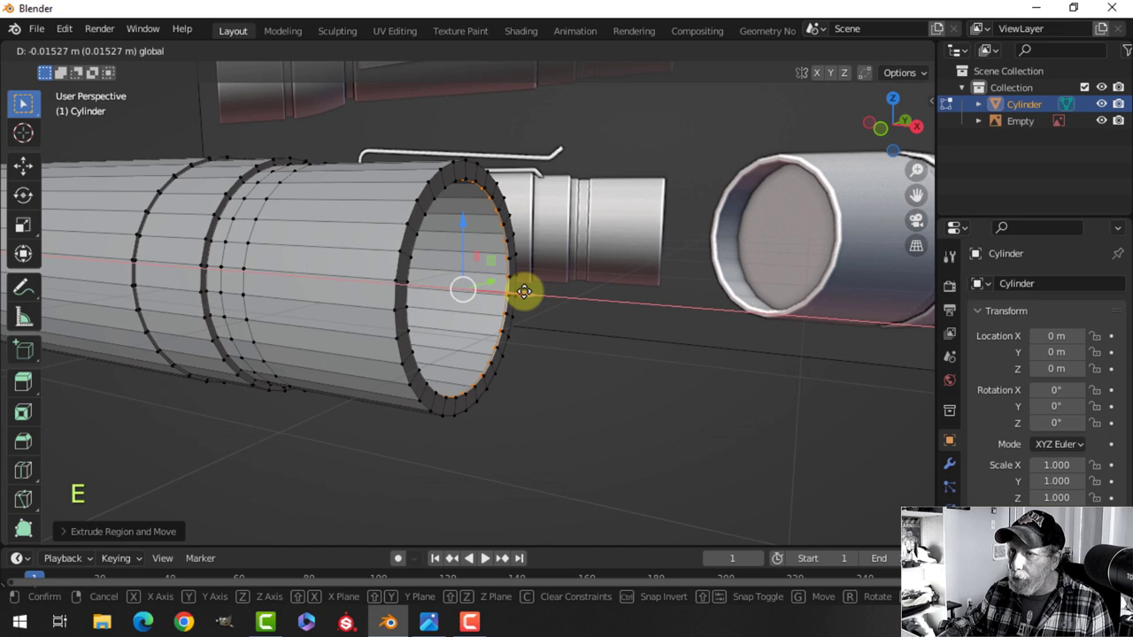
left_click(486, 293)
scroll(619, 169, "down", 3)
middle_click_drag(620, 173, 593, 319, "shift")
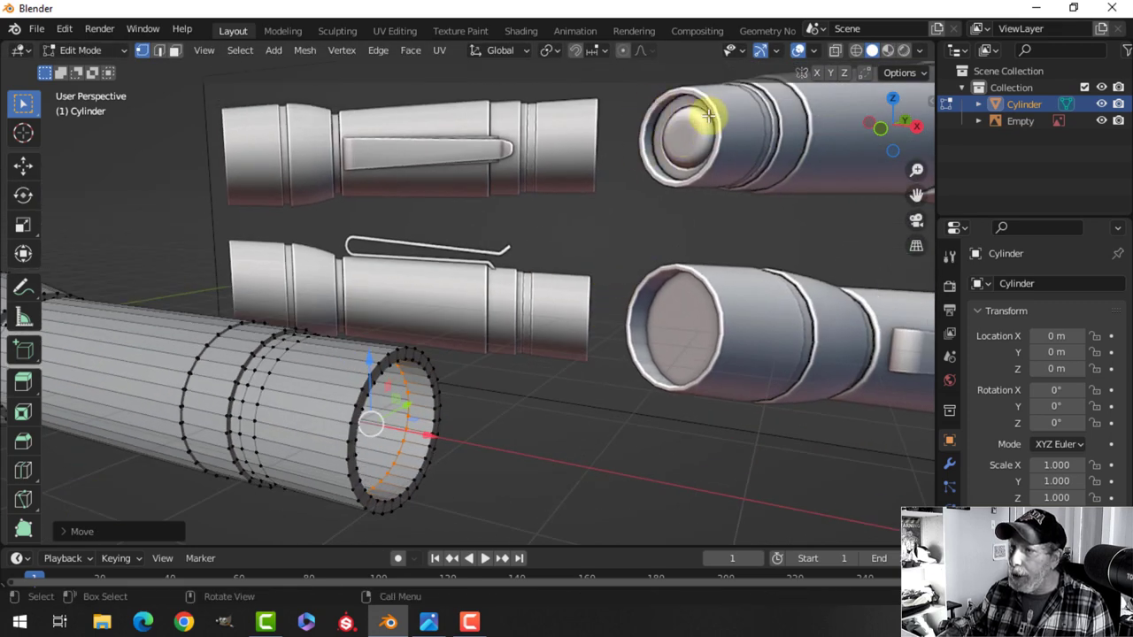
middle_click_drag(651, 168, 603, 265)
left_click_drag(494, 316, 509, 320)
Step: Extrude the recessed ring in place, scale it inward to form a ledge, and widen the ledge's opening slightly
middle_click_drag(567, 292, 617, 238, "shift")
middle_click_drag(617, 238, 620, 212)
scroll(619, 235, "up", 3)
key("e")
key("s")
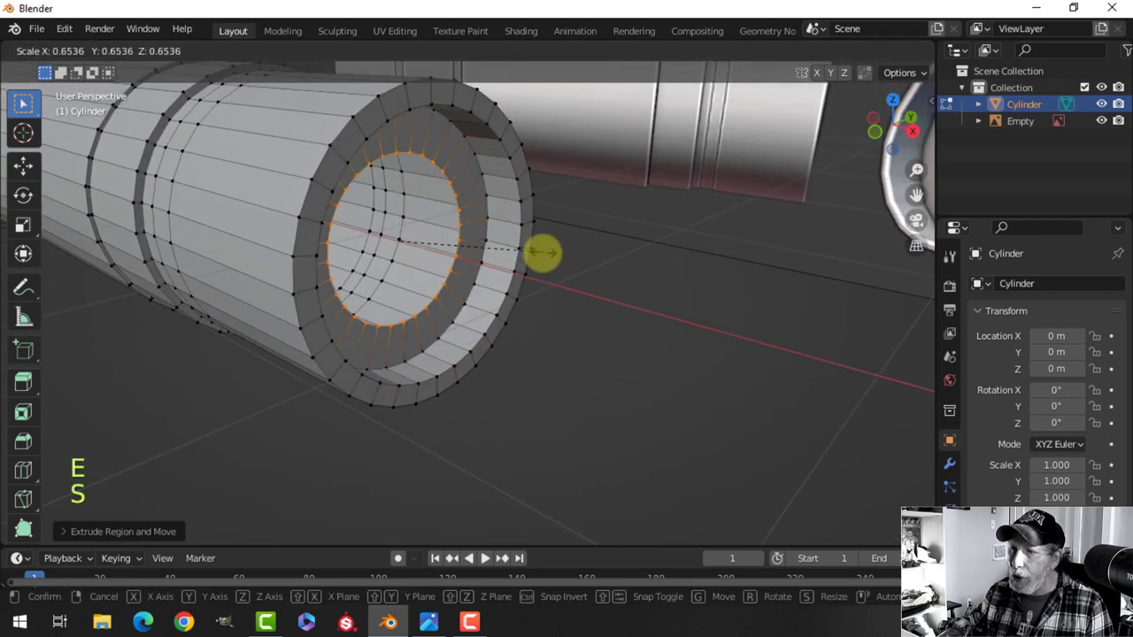
left_click(512, 264)
middle_click_drag(512, 264, 509, 235)
key("s")
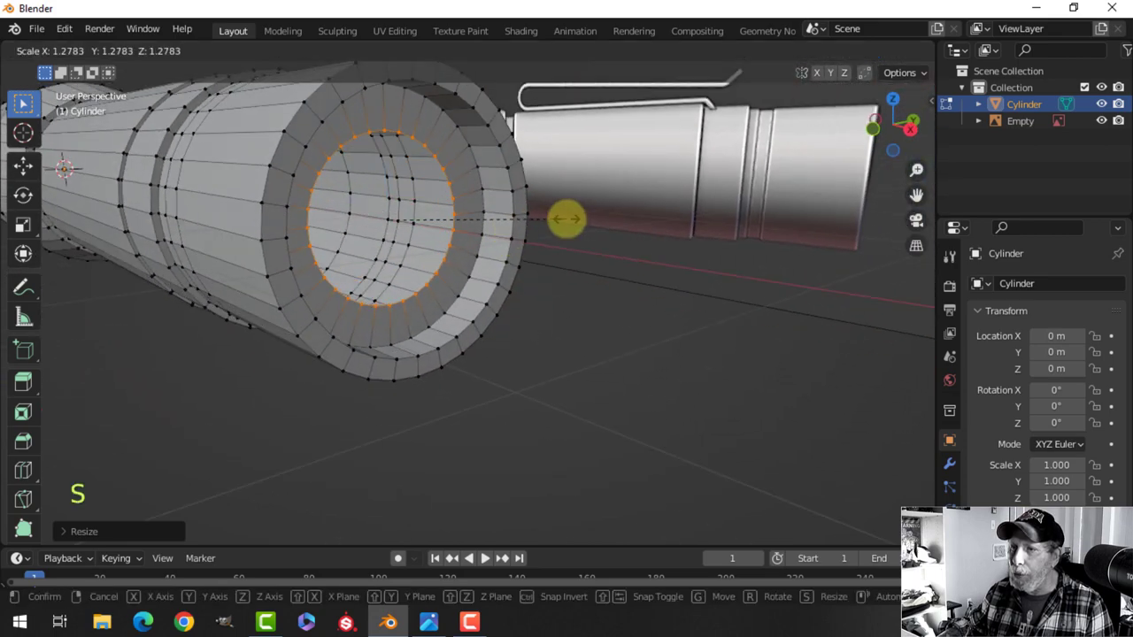
left_click(577, 214)
Step: Push the ledge's inner ring deeper into the tail cap along X and clear the selection
middle_click_drag(577, 214, 660, 247)
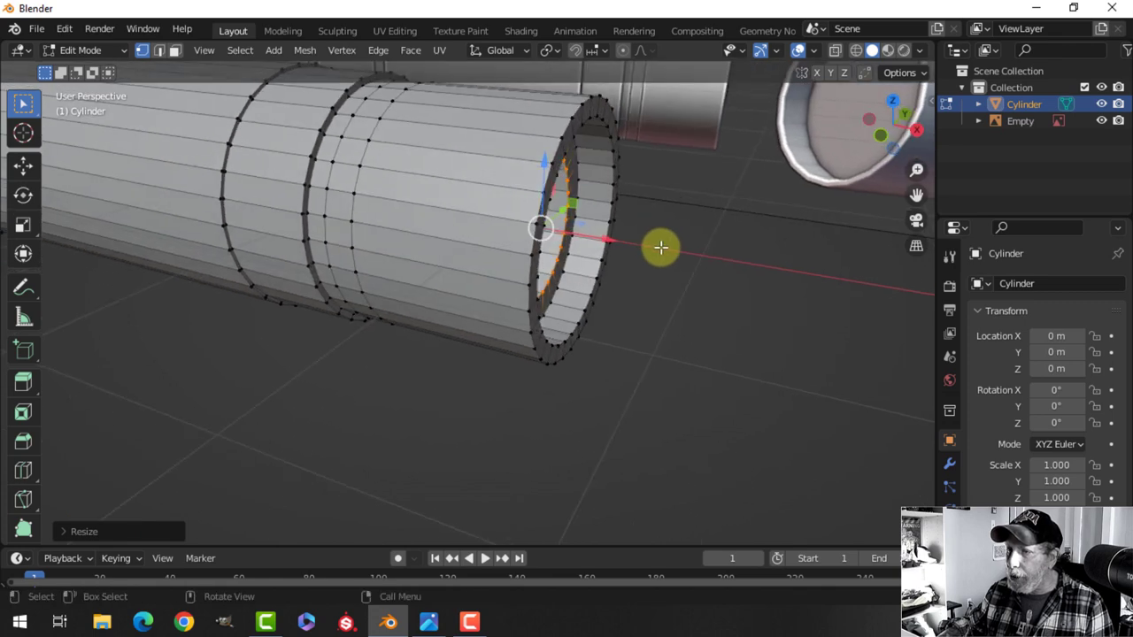
left_click_drag(610, 239, 600, 238)
left_click(588, 235)
mouse_move(588, 235)
middle_mouse_down()
mouse_move(625, 236)
mouse_move(599, 233)
middle_mouse_up()
key("alt+a")
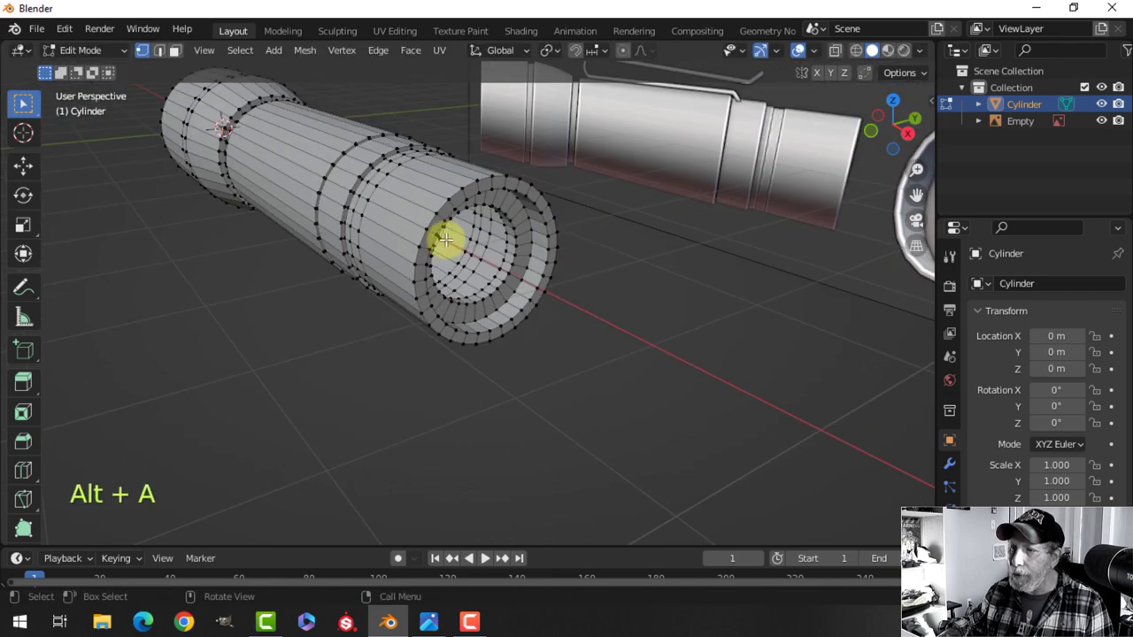
Step: Select the open ring at the front of the head, extrude it in place and scale it inward to form the front rim
middle_click_drag(448, 241, 534, 230)
scroll(478, 236, "down", 3)
middle_click_drag(359, 248, 539, 213)
left_click(503, 177, "alt")
scroll(536, 157, "down", 1)
scroll(506, 165, "up", 3)
middle_click_drag(518, 115, 523, 256, "shift")
scroll(516, 191, "up", 3)
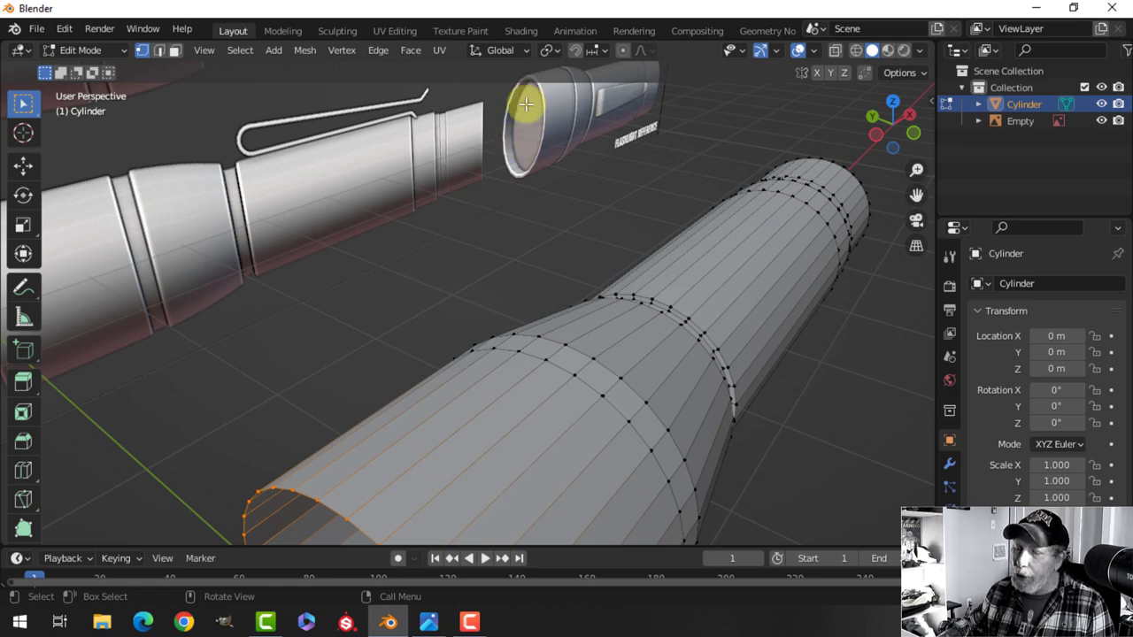
scroll(530, 139, "down", 1)
middle_click_drag(536, 254, 540, 118, "shift")
middle_click_drag(552, 183, 559, 200, "shift")
key("e")
right_click(668, 203)
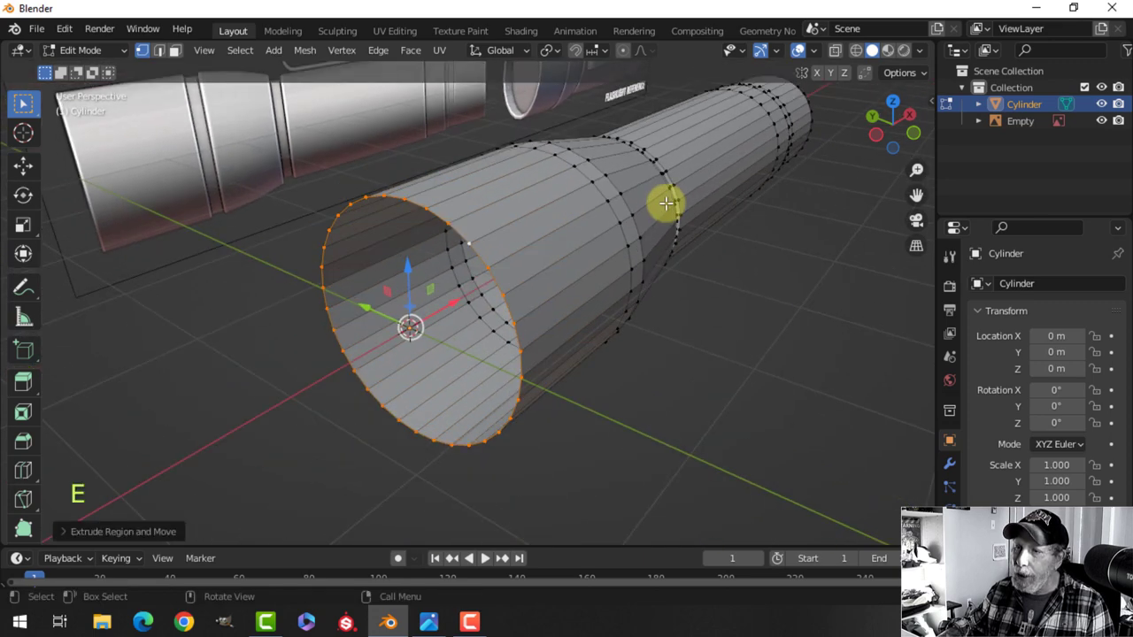
key("s")
left_click(644, 204)
Step: Extrude the front rim's inner ring back into the head to form the lens recess, and clear the selection
mouse_move(620, 222)
middle_mouse_down("shift")
mouse_move(675, 174)
mouse_move(611, 183)
mouse_move(612, 173)
mouse_move(490, 204)
mouse_move(577, 215)
mouse_move(538, 214)
mouse_move(549, 230)
mouse_move(503, 235)
mouse_move(528, 236)
mouse_move(471, 230)
mouse_move(567, 207)
mouse_move(519, 222)
mouse_move(529, 233)
mouse_move(508, 232)
mouse_move(531, 227)
mouse_move(498, 212)
mouse_move(504, 230)
mouse_move(501, 219)
mouse_move(529, 216)
mouse_move(526, 240)
mouse_move(458, 258)
mouse_move(456, 285)
mouse_move(469, 271)
middle_mouse_up("shift")
left_click(538, 213)
key("alt+a")
Step: In front wireframe view, add a centered loop cut around the tapered section of the head
key("KP_1")
key("z")
left_click(400, 271)
scroll(399, 271, "up", 1)
key("ctrl+r")
left_click(439, 165)
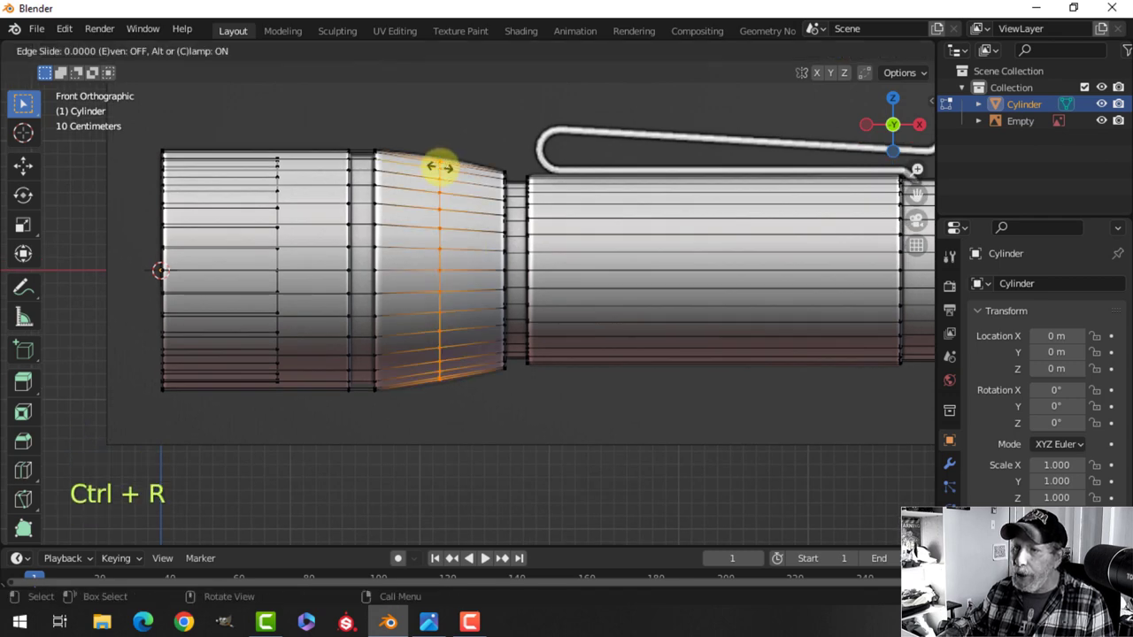
right_click(438, 166)
Step: Scale the new loop up to about 1.04 so the taper follows the reference's curved outline
scroll(549, 186, "up", 2)
key("s")
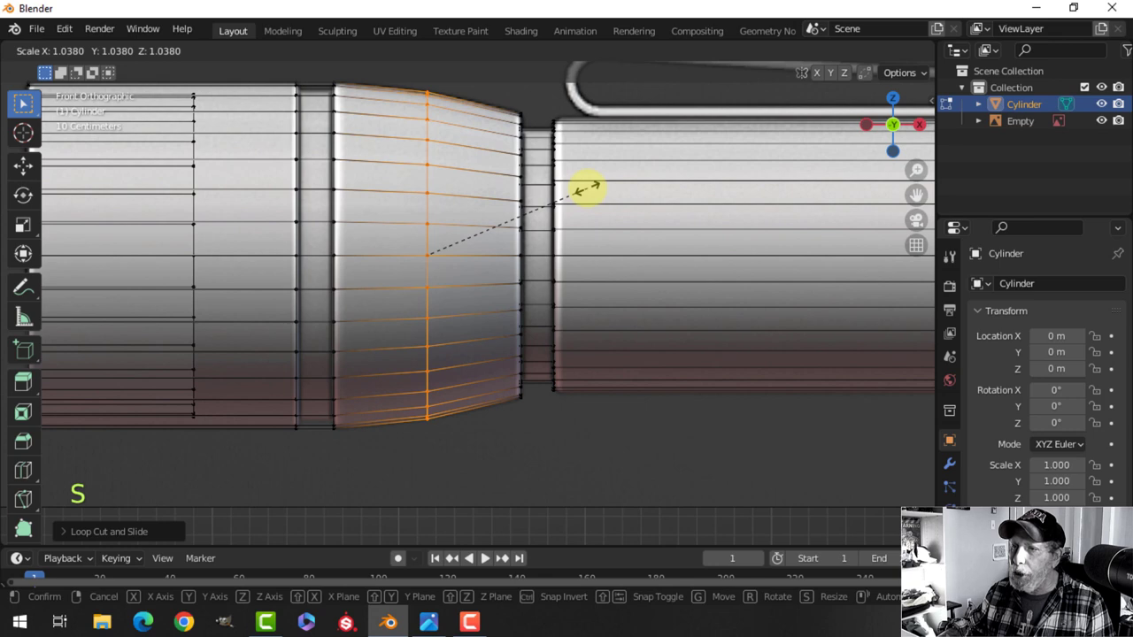
left_click(587, 189)
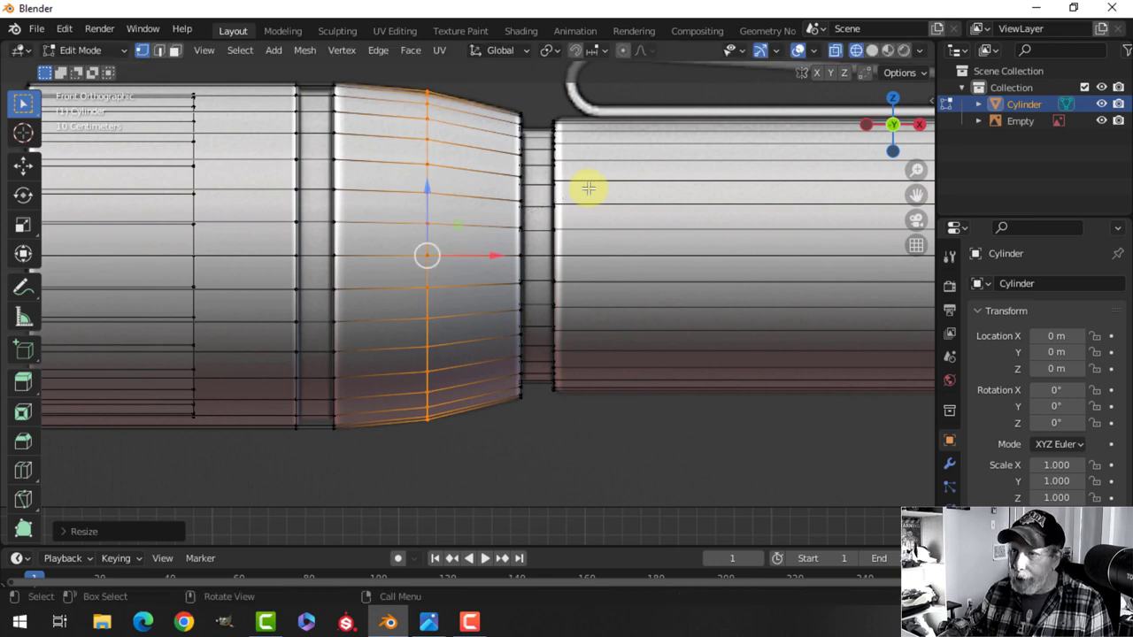
Step: Bevel the taper's middle edge loop with two segments and a width of about 0.15 m
key("2")
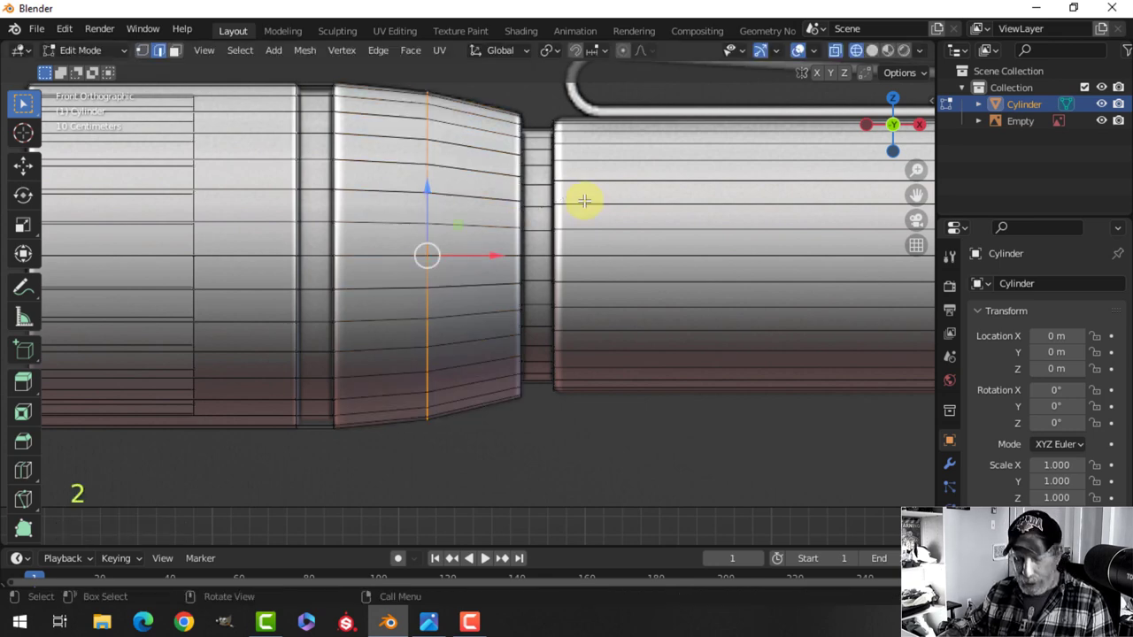
key("ctrl+b")
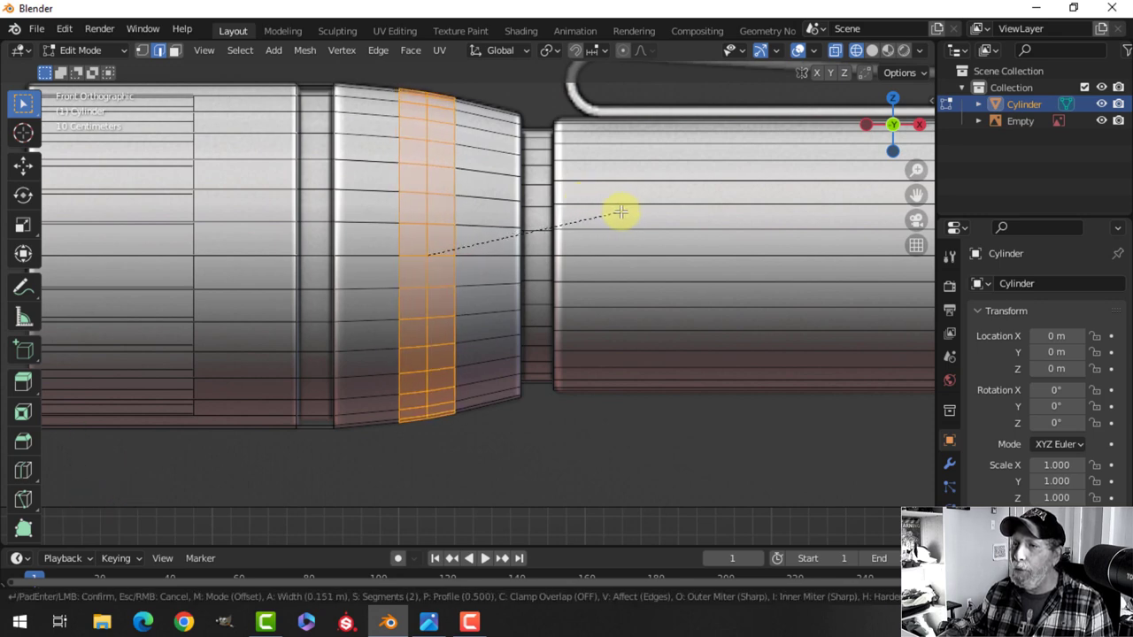
left_click(618, 213)
Step: Return to Object Mode, compare the whole body with the reference from the front, and switch to solid shading
scroll(610, 204, "down", 2)
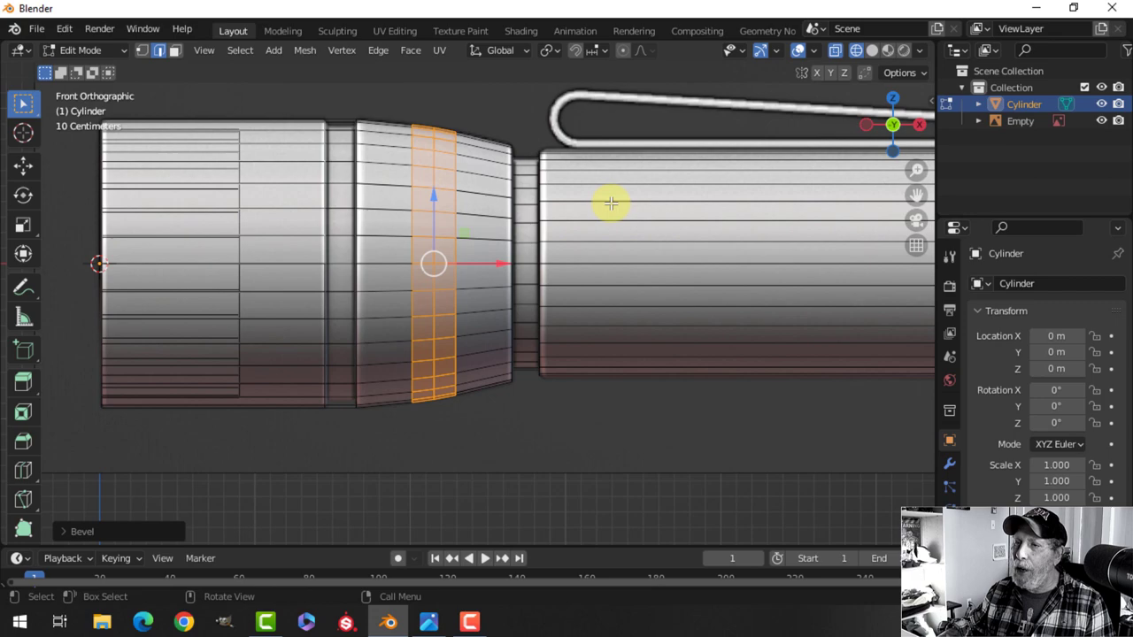
key("Tab")
middle_click_drag(597, 213, 560, 205)
scroll(561, 189, "down", 4)
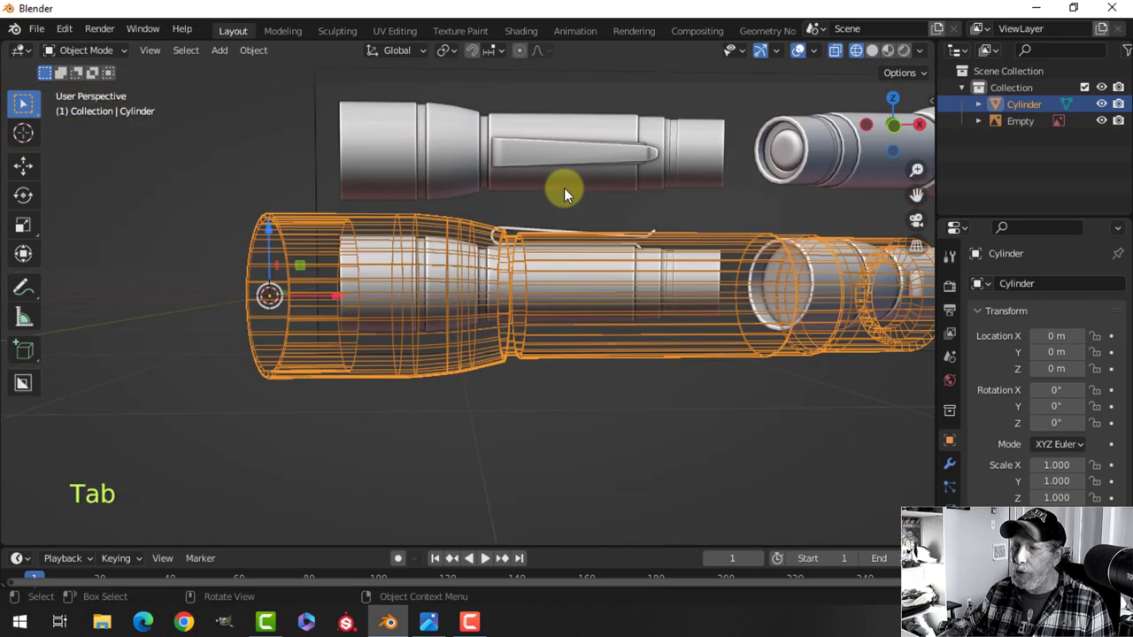
key("KP_1")
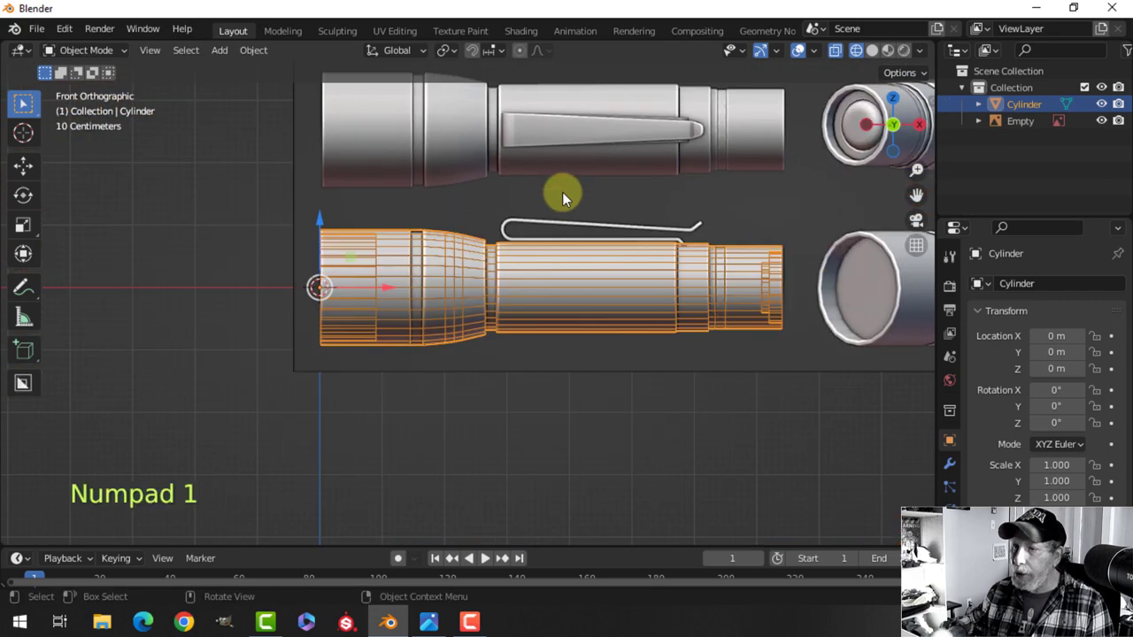
scroll(563, 192, "up", 3)
key("z")
left_click(675, 198)
Step: Extrude the narrow face band between the head's barrel and taper in place and shrink it inward about 0.04 m as a groove
middle_click_drag(500, 214, 539, 209, "shift")
scroll(465, 224, "up", 1)
key("Tab")
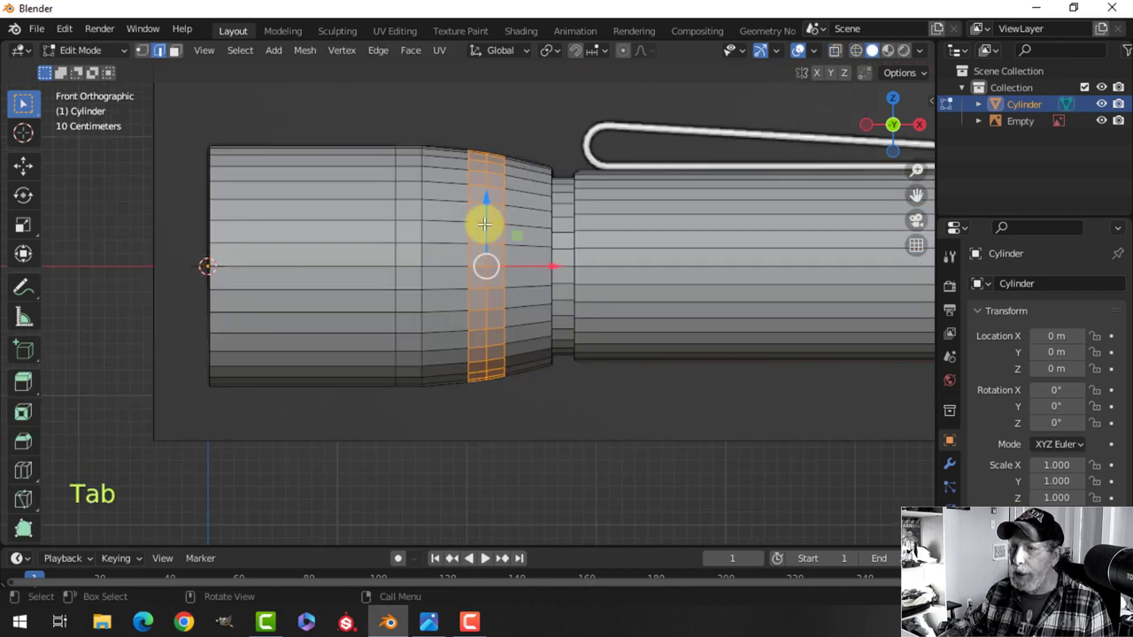
key("alt+a")
key("3")
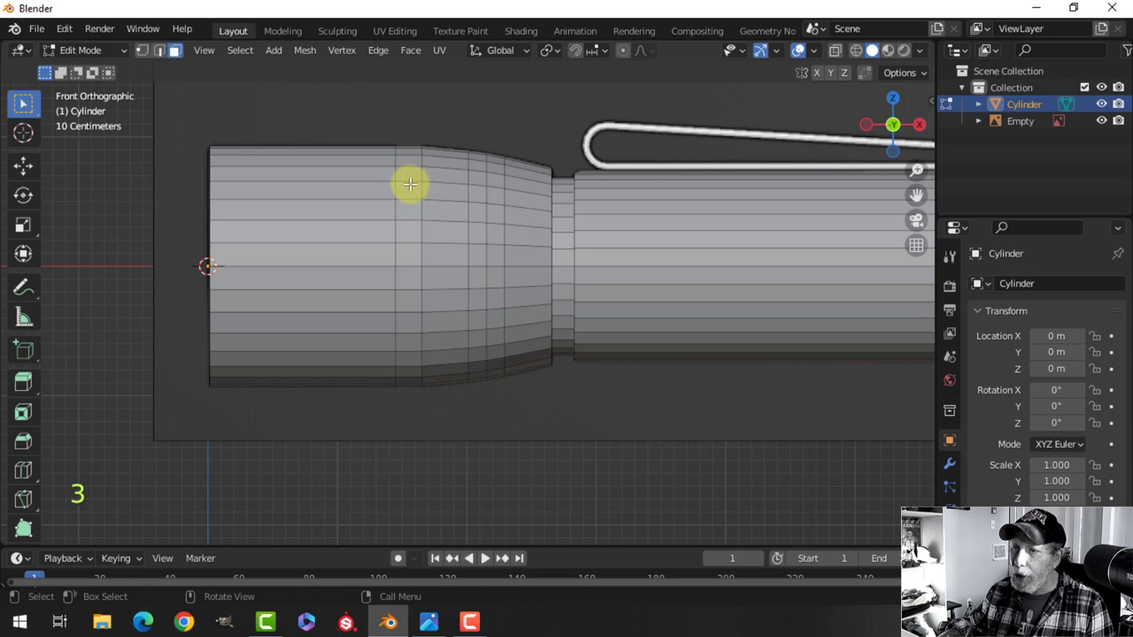
left_click(405, 182, "alt+shift")
scroll(413, 190, "up", 3)
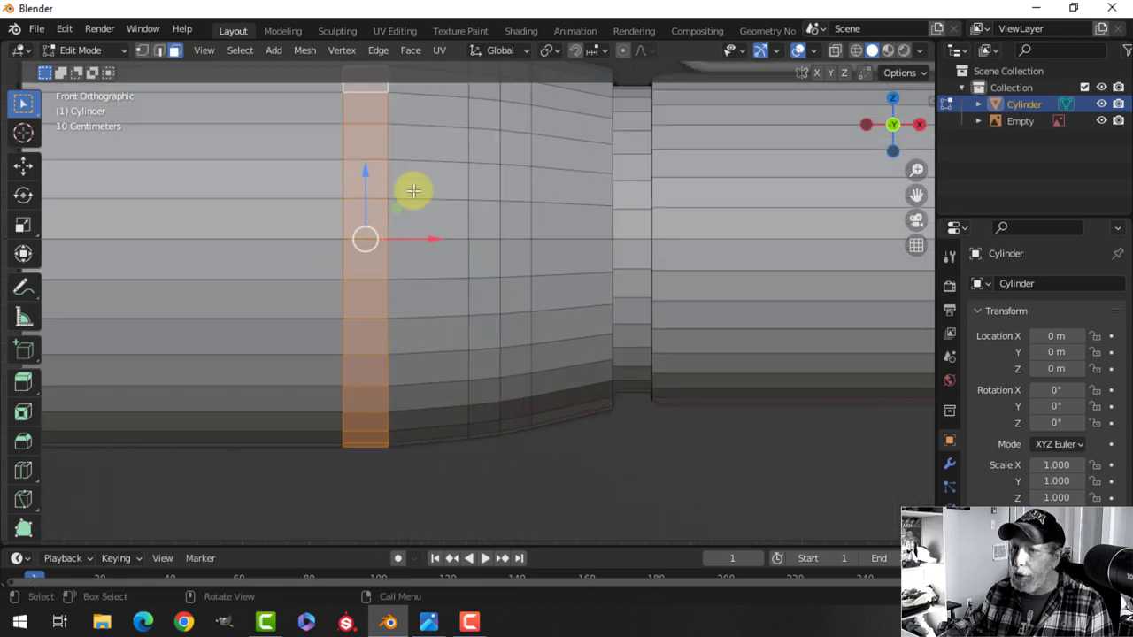
scroll(406, 203, "down", 2)
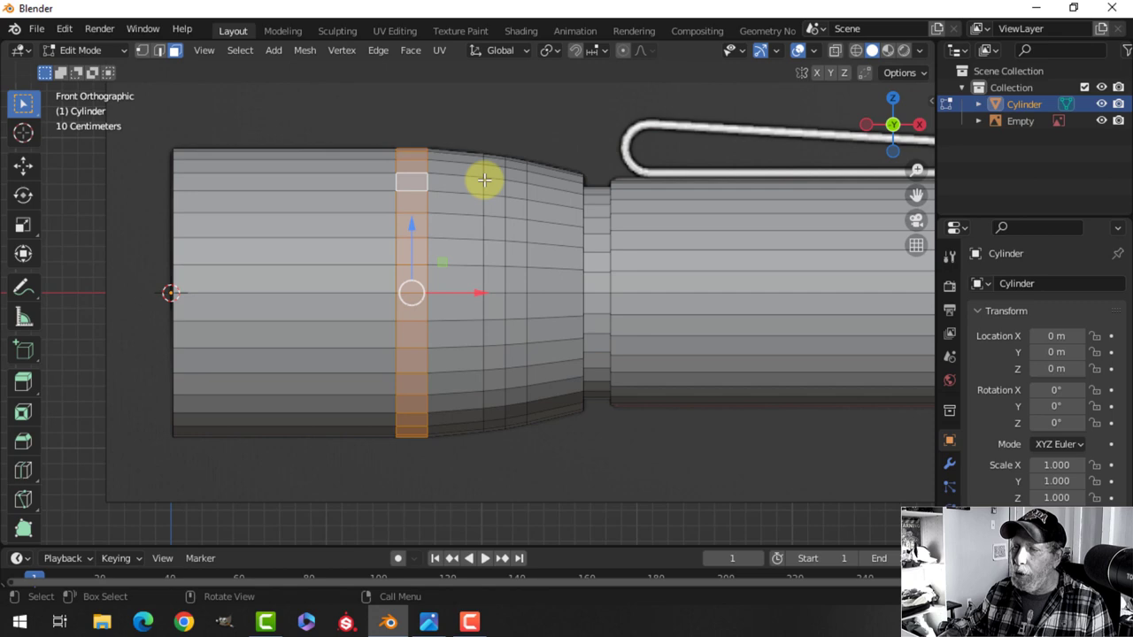
middle_click_drag(480, 180, 484, 184)
key("KP_1")
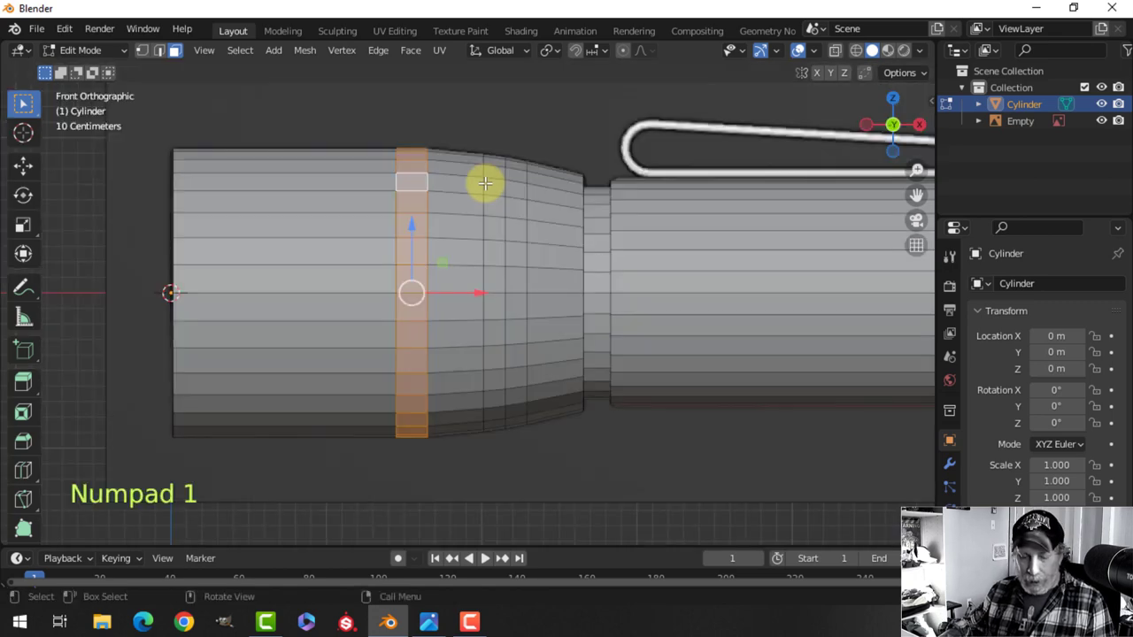
key("z")
left_click(431, 172)
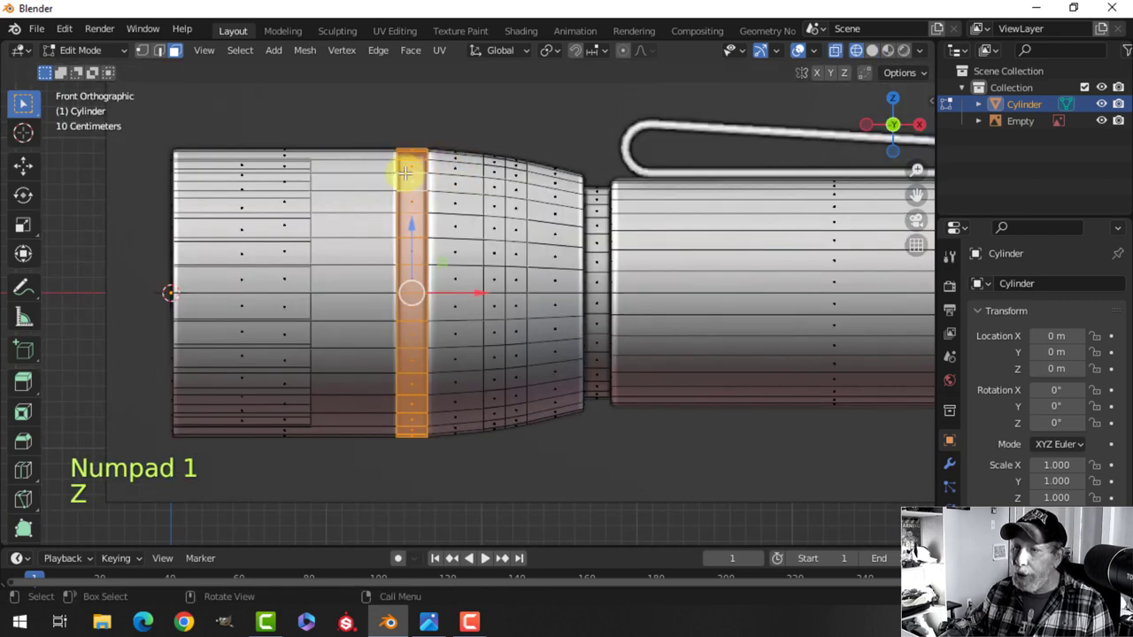
middle_click_drag(510, 190, 524, 195, "shift")
key("e")
right_click(583, 164)
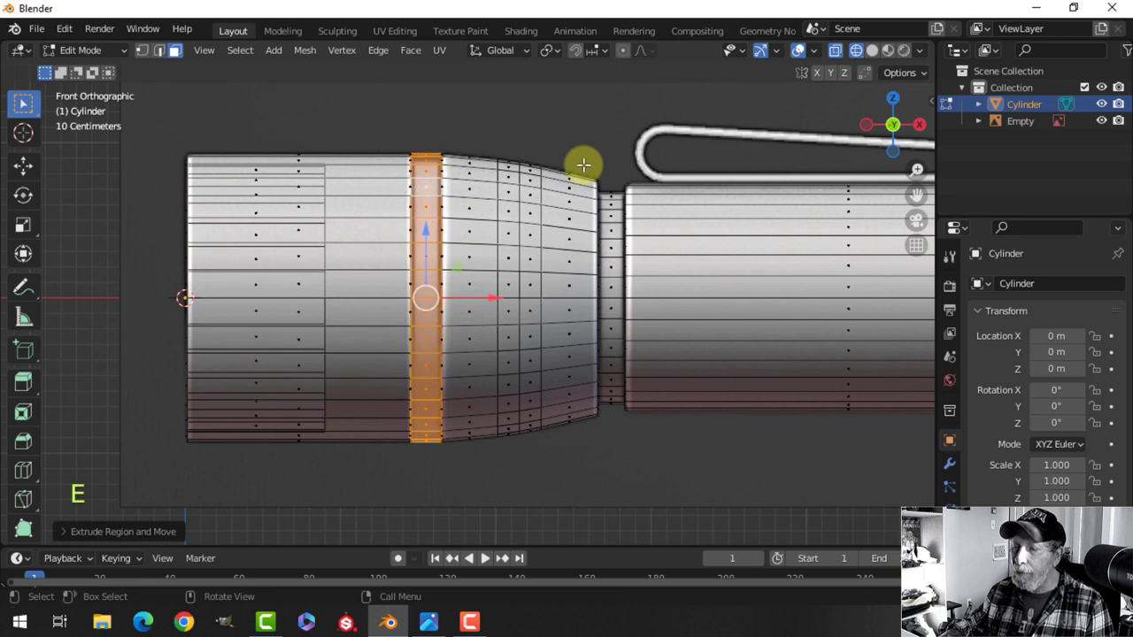
key("alt+s")
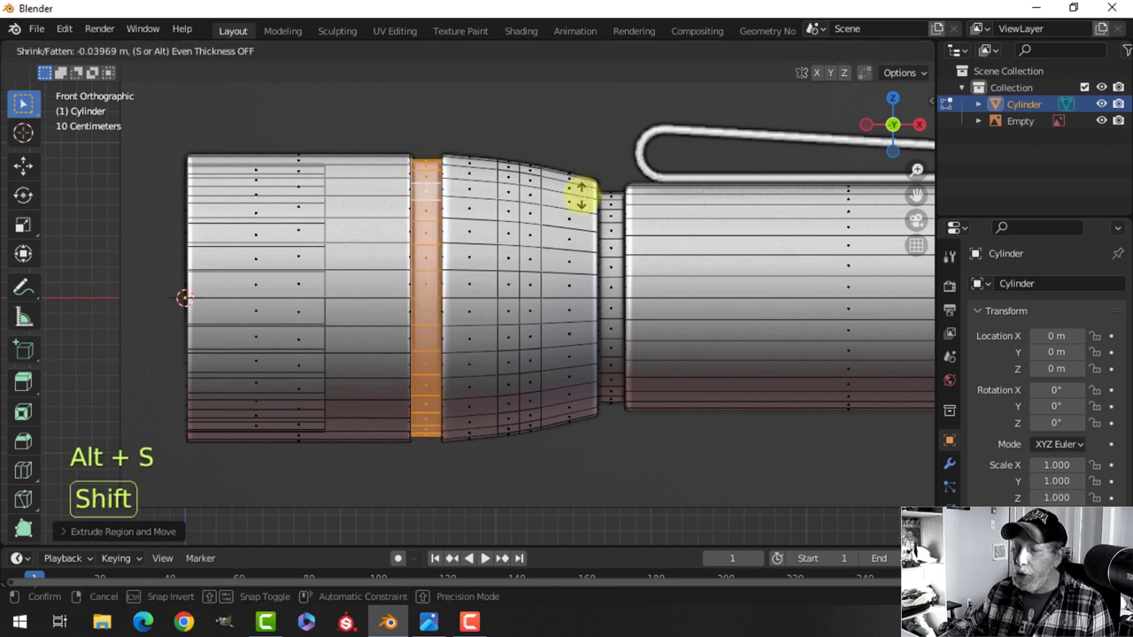
left_click(581, 195)
key("alt+a")
Step: Extrude the narrow face band just ahead of the tail section in place and shrink it slightly inward to match the reference groove
scroll(759, 254, "down", 5)
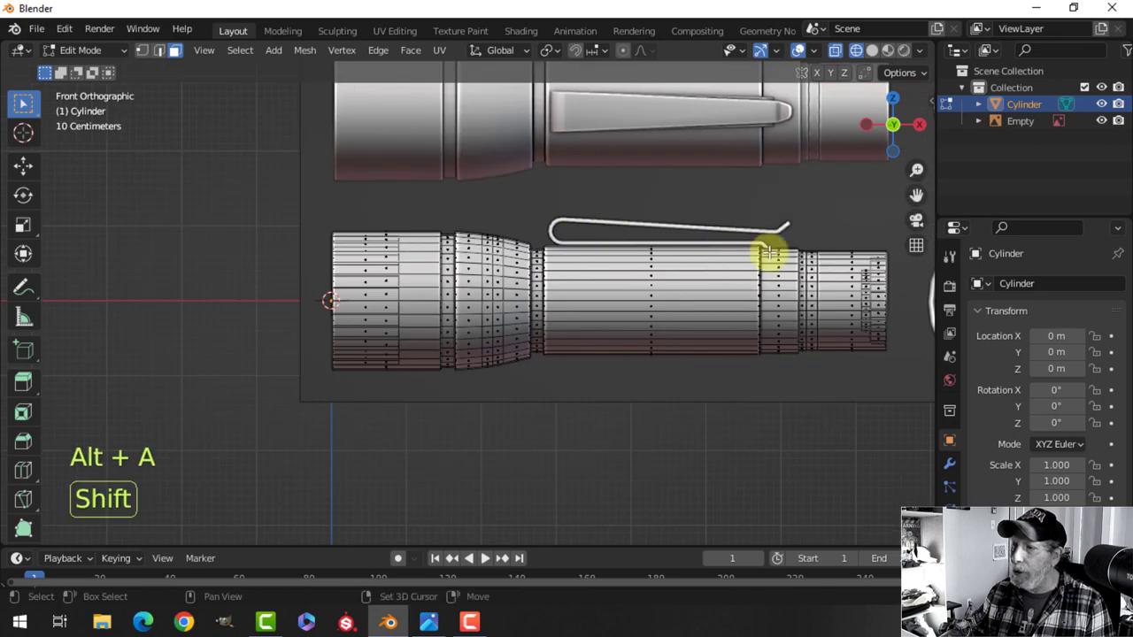
middle_click_drag(759, 253, 429, 251, "shift")
scroll(429, 250, "up", 8)
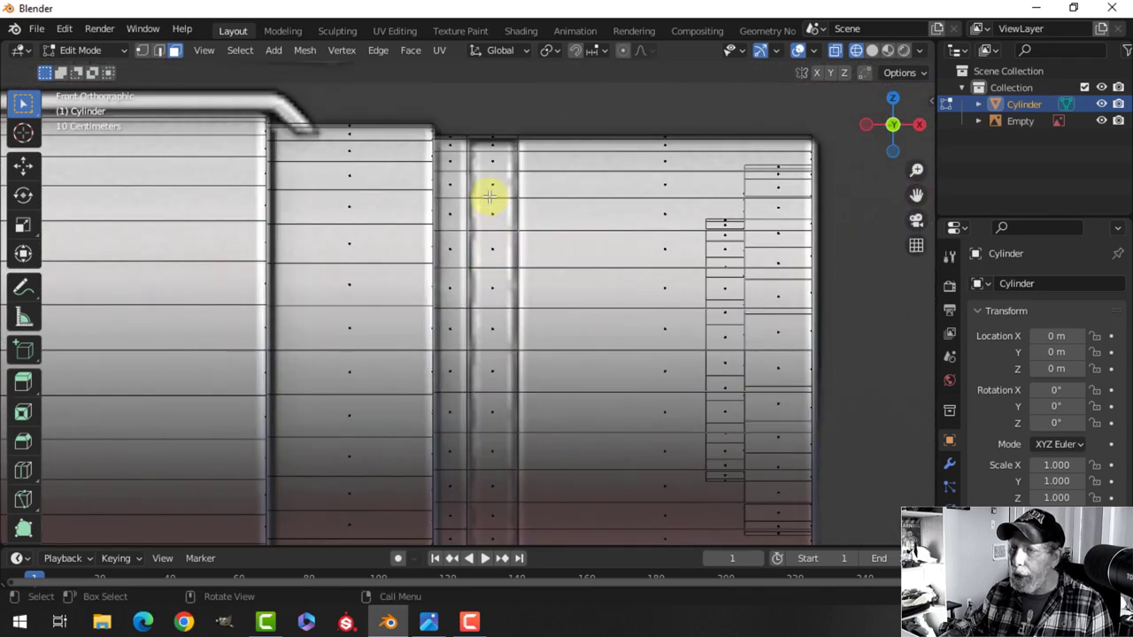
left_click(489, 196, "alt")
key("e")
right_click(605, 175)
key("alt+s")
key("shift")
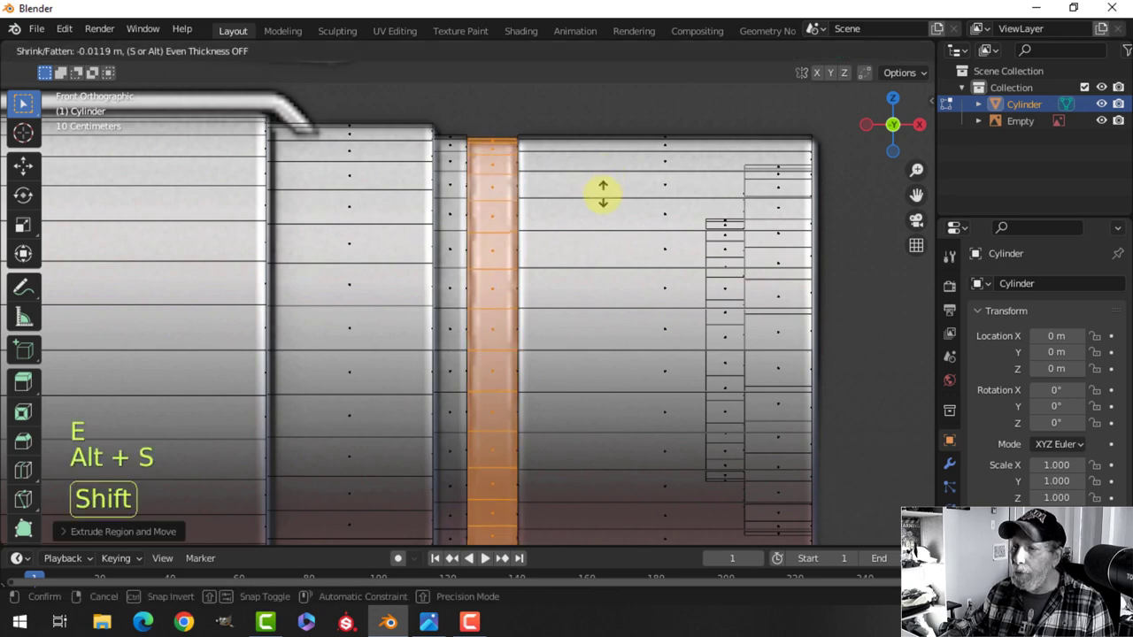
left_click(604, 215)
Step: Switch to solid shading, clear the selection, and examine the grooves and the head's open end in perspective
key("z")
left_click(759, 203)
scroll(615, 220, "down", 4)
middle_click_drag(616, 219, 619, 268)
scroll(496, 297, "down", 3)
key("alt+a")
middle_click_drag(553, 355, 528, 248)
scroll(491, 275, "up", 4)
key("shift")
middle_click_drag(363, 257, 546, 240, "shift")
scroll(505, 257, "down", 2)
middle_click_drag(257, 271, 490, 282, "shift")
scroll(492, 275, "up", 3)
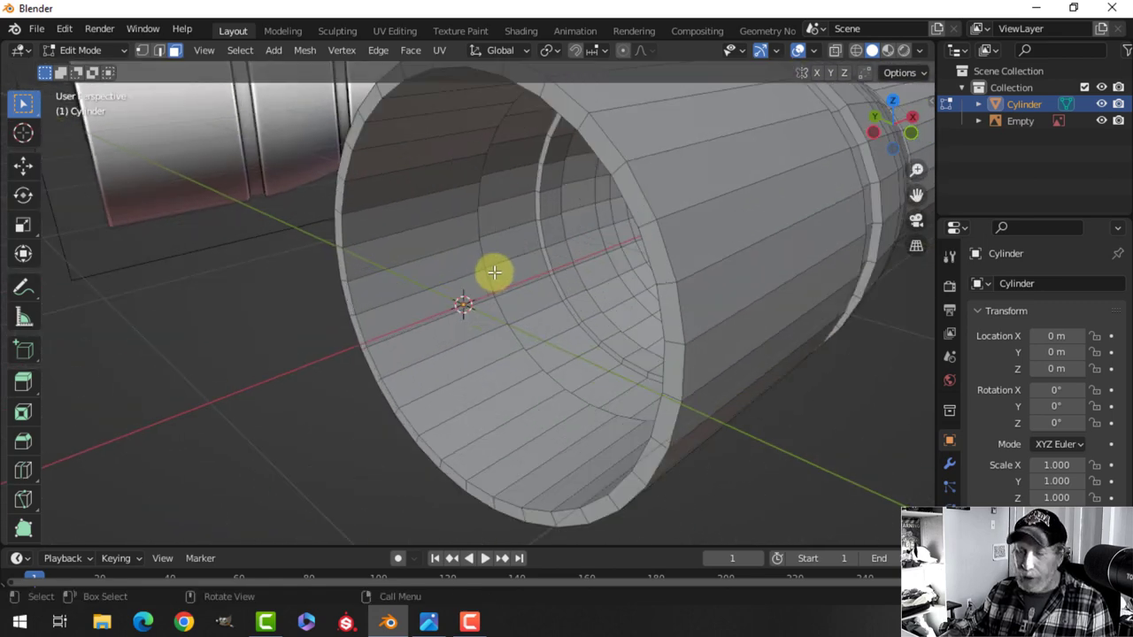
Step: Bevel the inner and outer edge loops of the head's open rim with two segments and a width of about 0.018 m
key("2")
middle_click_drag(564, 221, 526, 278, "shift")
left_click(472, 275, "alt")
left_click(454, 261, "alt+shift")
middle_click_drag(508, 262, 587, 228, "shift")
scroll(523, 288, "up", 4)
scroll(514, 281, "down", 3)
key("ctrl+b")
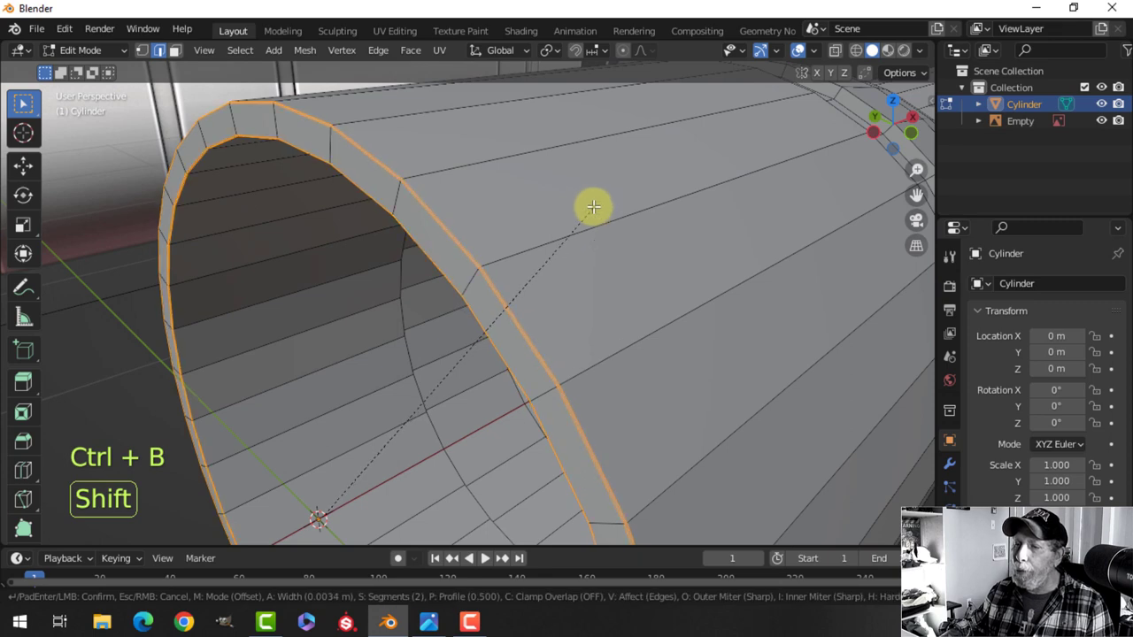
scroll(600, 185, "down", 1)
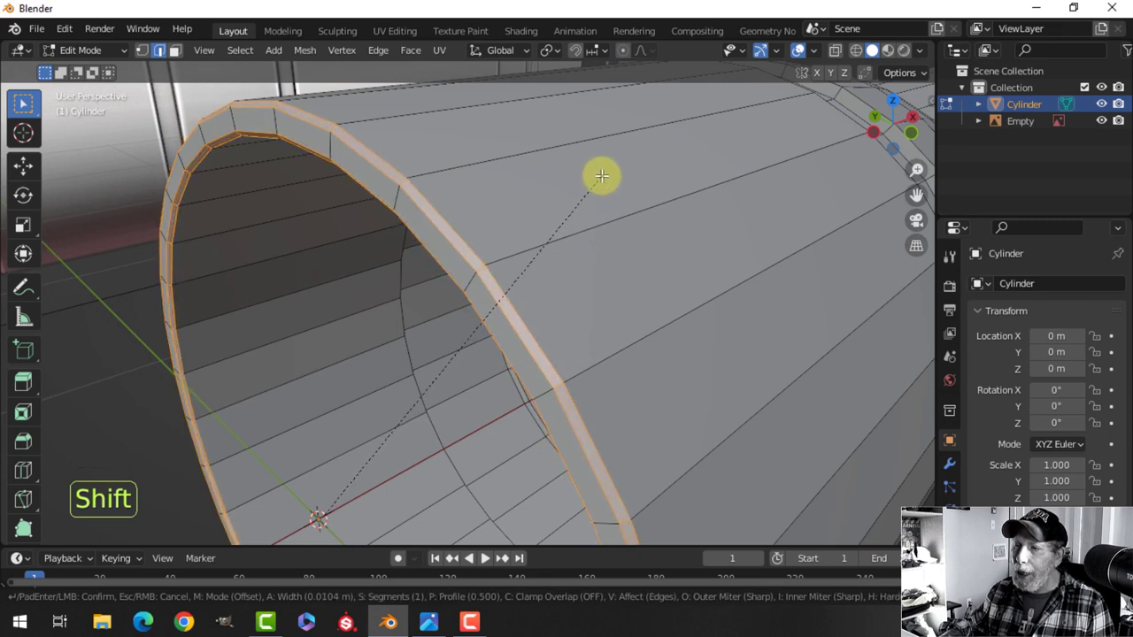
scroll(601, 176, "up", 1)
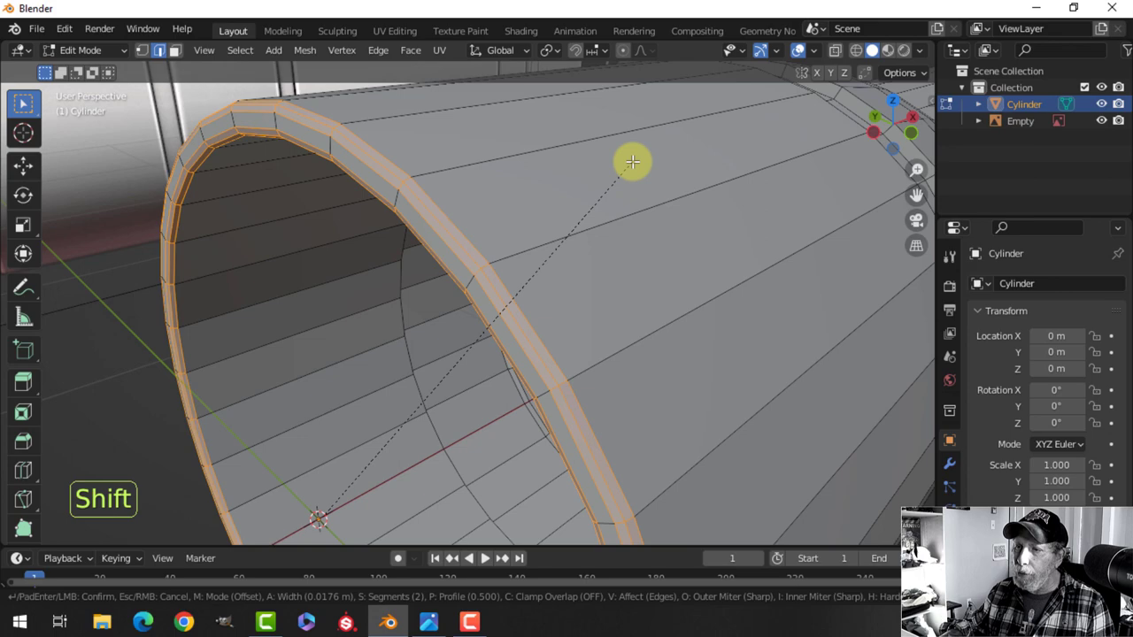
left_click(633, 161)
middle_click_drag(632, 159, 502, 232)
scroll(439, 241, "down", 2)
key("alt+a")
Step: Bevel both outer edge loops of the head groove with two segments and a width of about 0.007 m
middle_click_drag(402, 257, 648, 278)
scroll(371, 260, "up", 5)
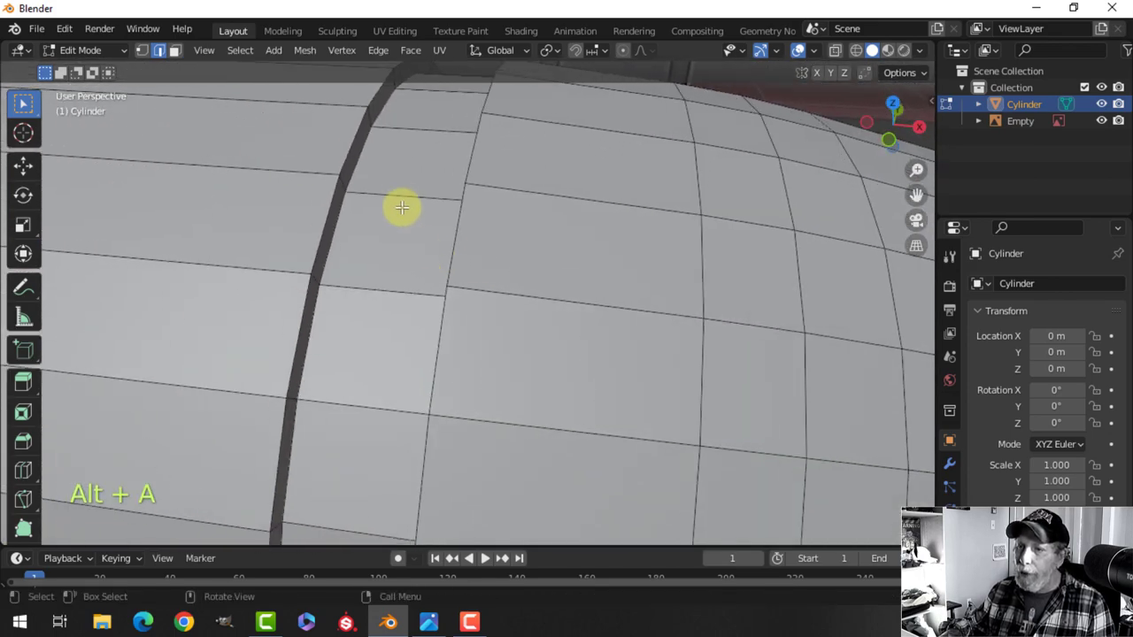
left_click(348, 137, "alt+shift")
left_click(473, 166, "alt+shift")
middle_click_drag(488, 159, 553, 193)
middle_click_drag(664, 202, 604, 189, "shift")
key("ctrl+b")
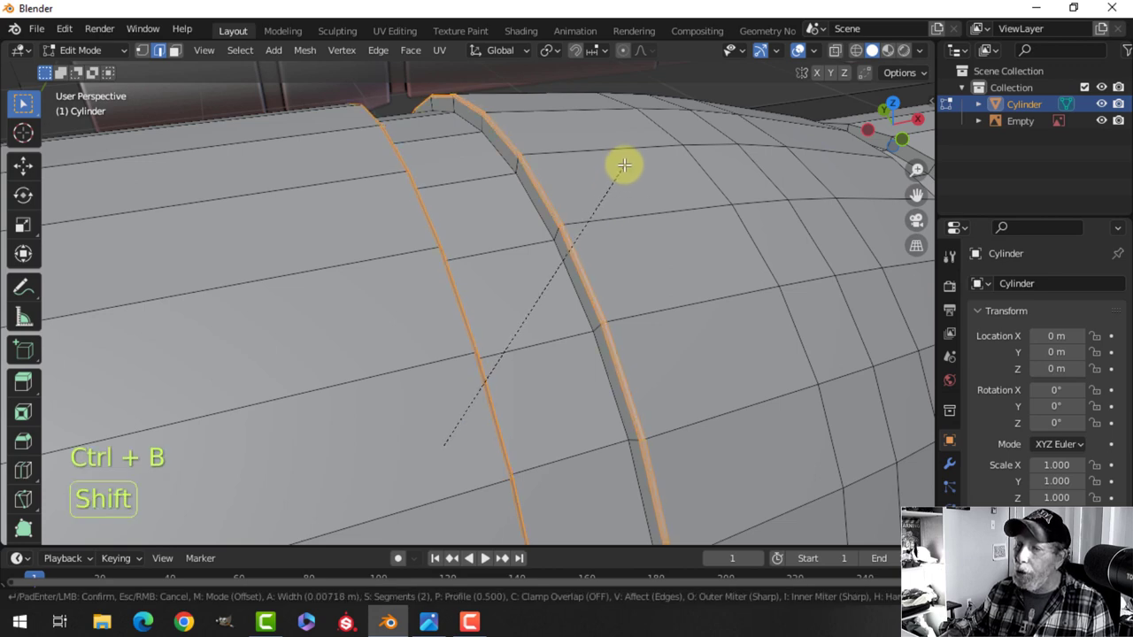
left_click(624, 159)
middle_click_drag(624, 159, 567, 184)
scroll(471, 254, "up", 2)
middle_click_drag(471, 253, 519, 210, "shift")
key("alt+a")
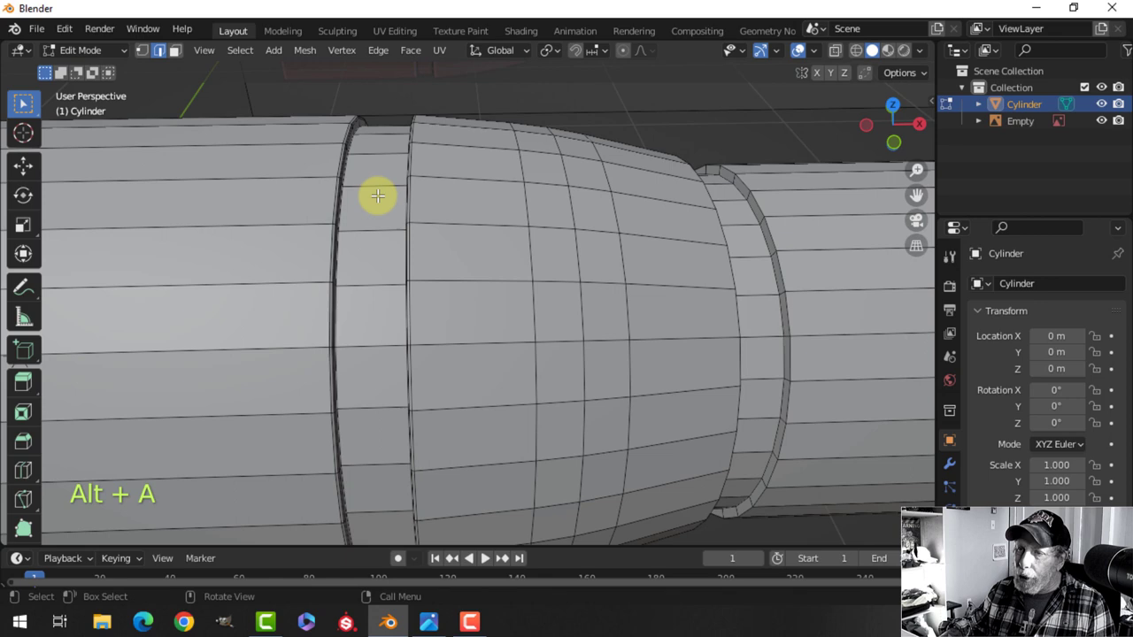
Step: Add a centered loop cut to the head groove's floor and bevel it with one segment out to near the groove's edges
middle_click_drag(377, 195, 387, 197, "shift")
left_click(392, 198, "alt+shift")
key("alt+a")
key("ctrl+r")
left_click(398, 199)
right_click(397, 197)
key("ctrl+b")
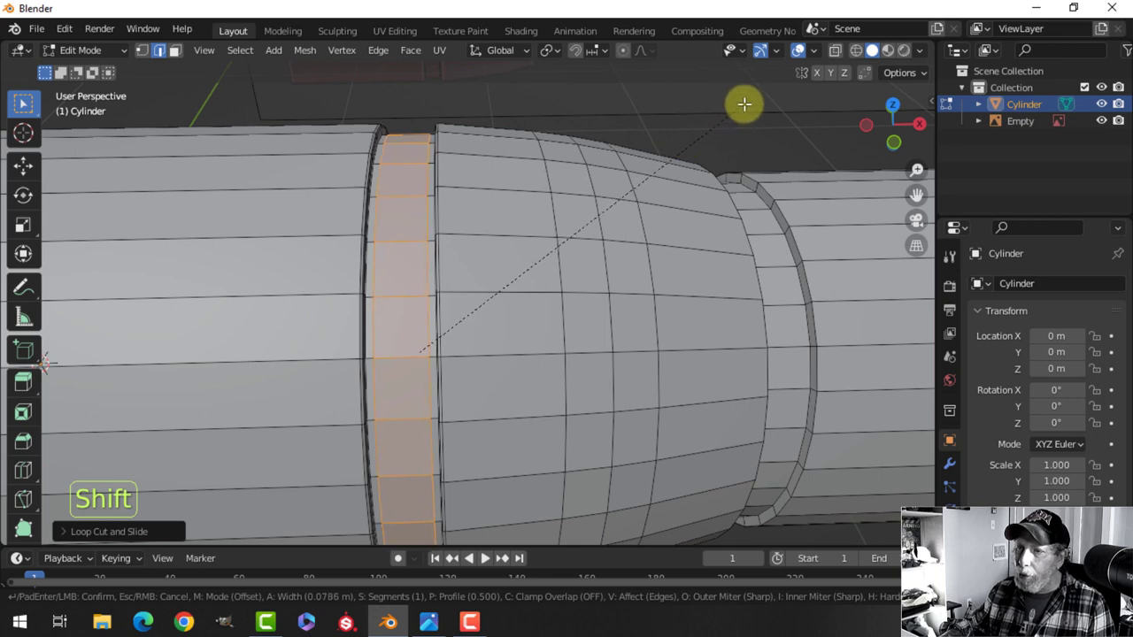
left_click(772, 86)
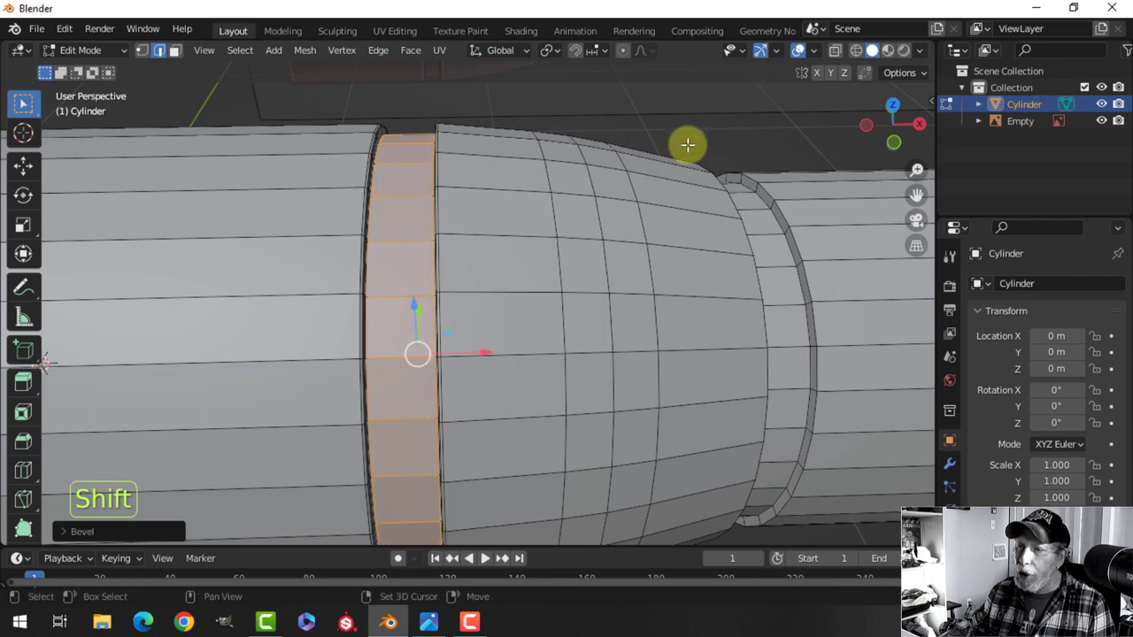
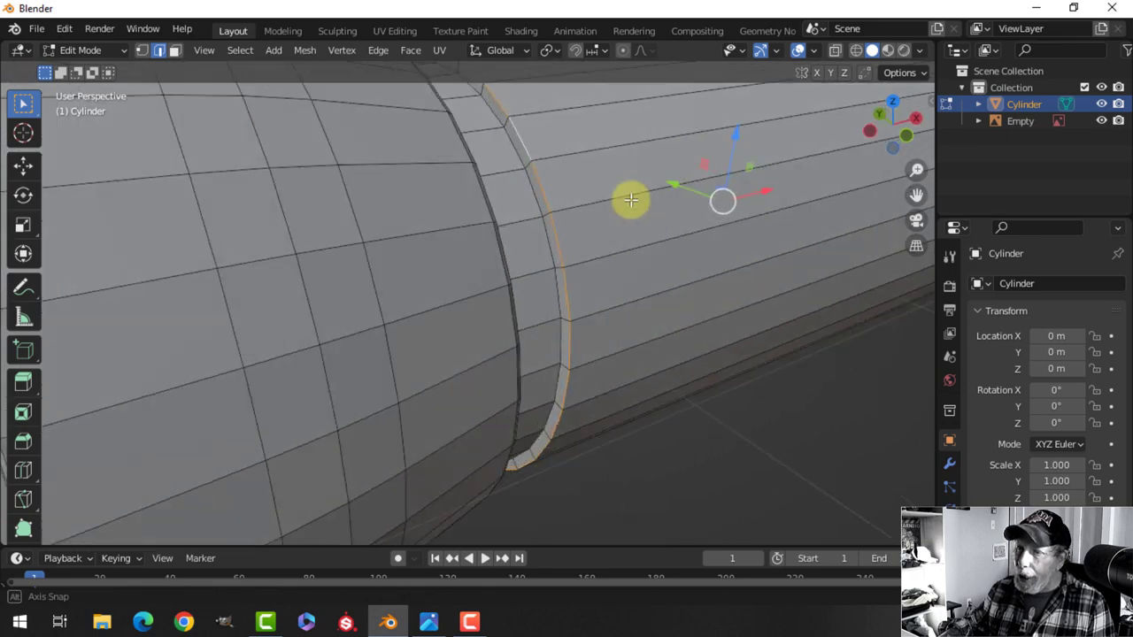
Step: Bevel the edge loops at both ends of the main body tube with two segments
middle_click_drag(695, 206, 613, 204)
key("ctrl+b")
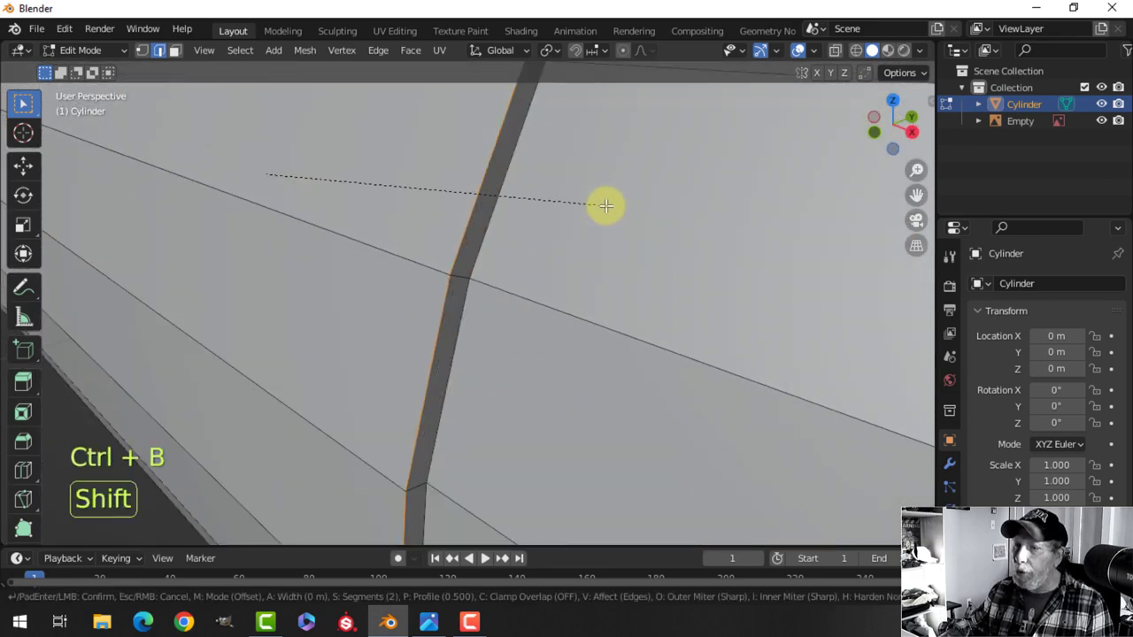
left_click(634, 209)
scroll(587, 221, "down", 10)
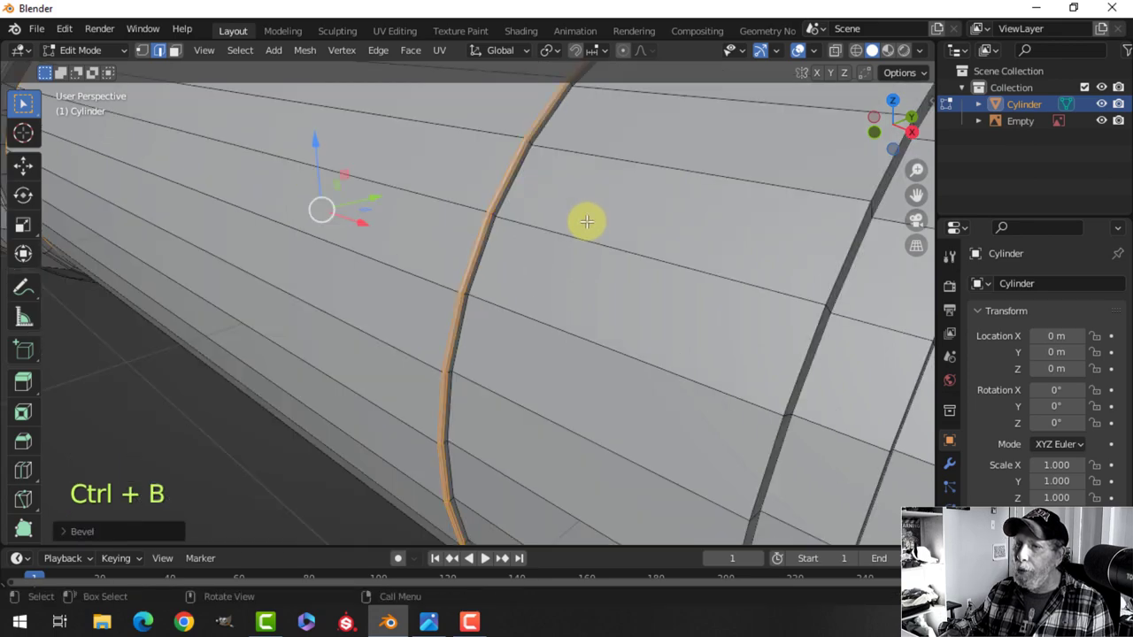
middle_click_drag(481, 235, 396, 238)
scroll(560, 245, "up", 3)
key("alt+a")
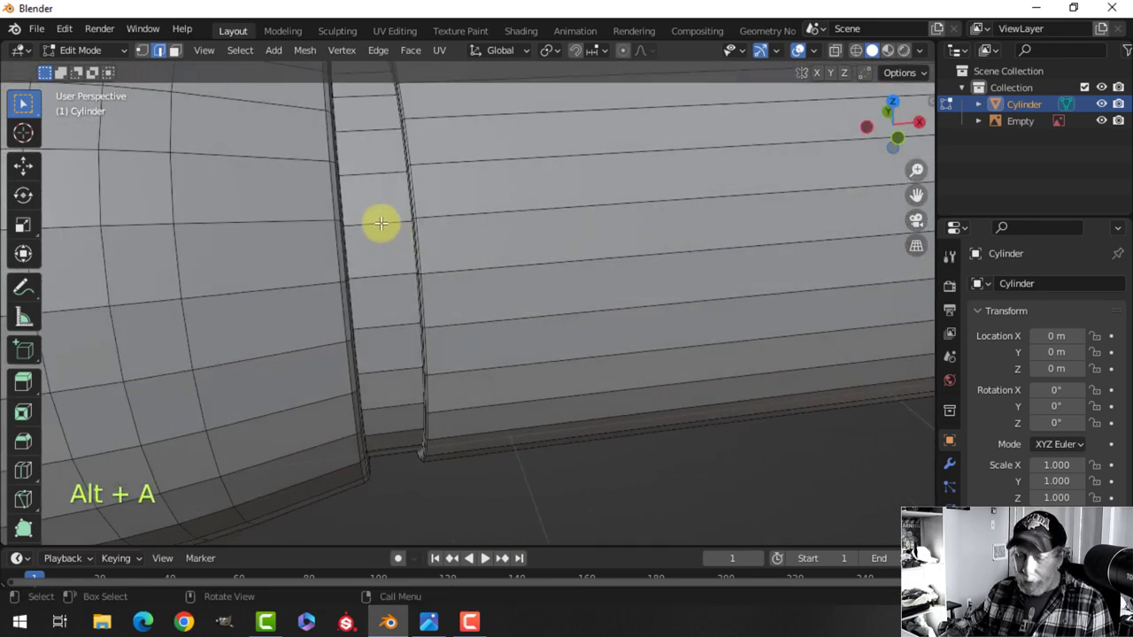
Step: Add a centered loop cut to the narrow neck behind the head and bevel it with one segment toward the neck's edges
key("ctrl+r")
left_click(381, 223)
right_click(381, 221)
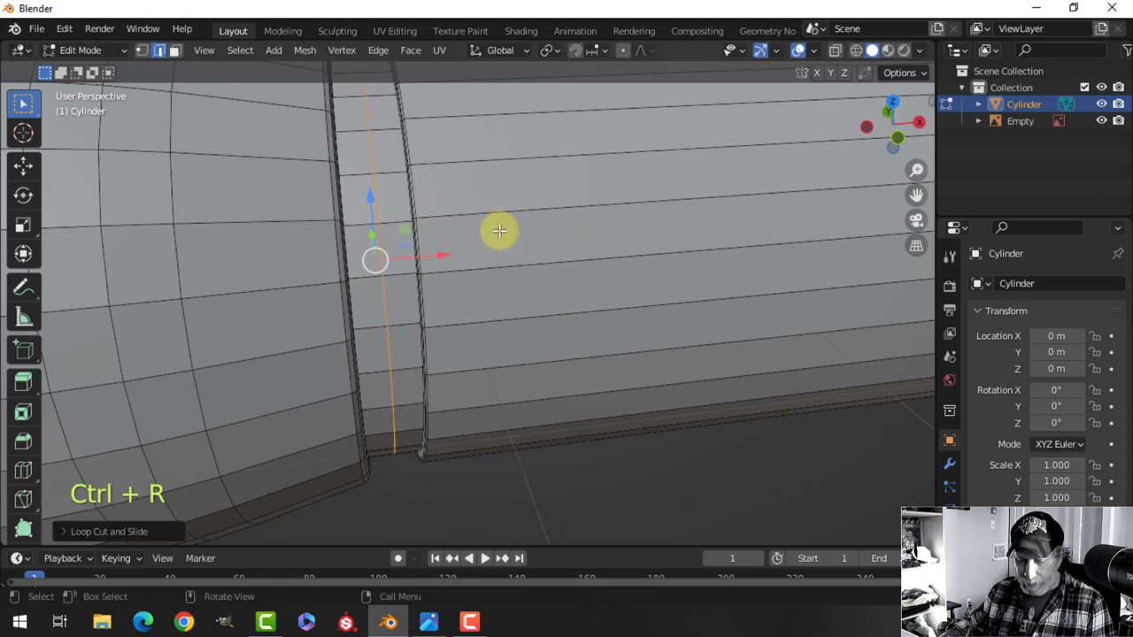
key("ctrl+b")
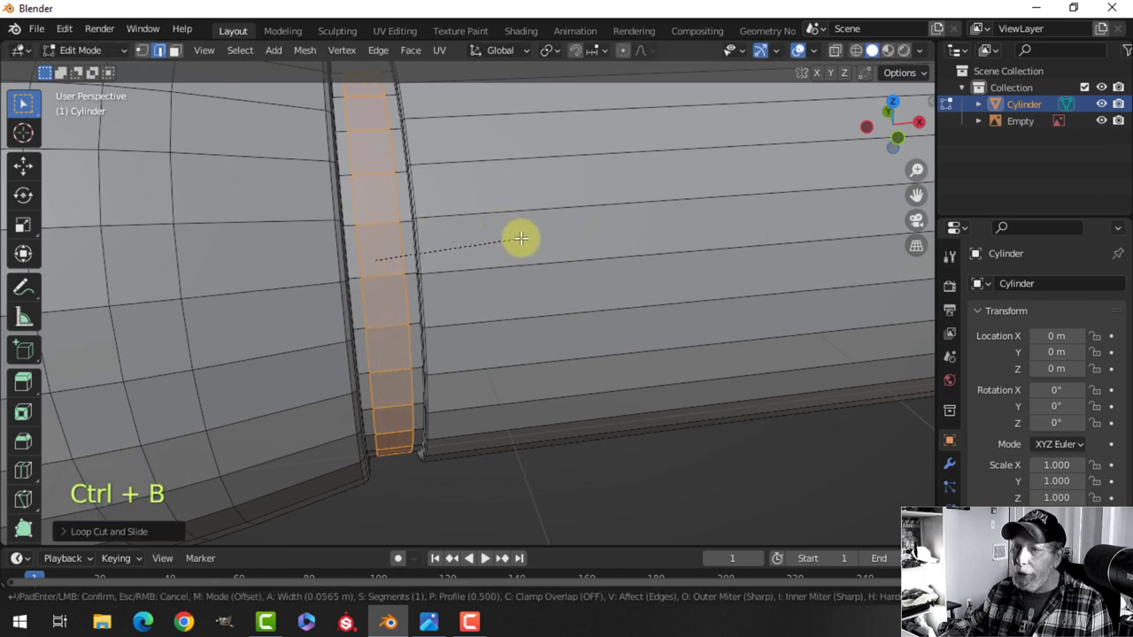
left_click(528, 238)
scroll(549, 236, "down", 4)
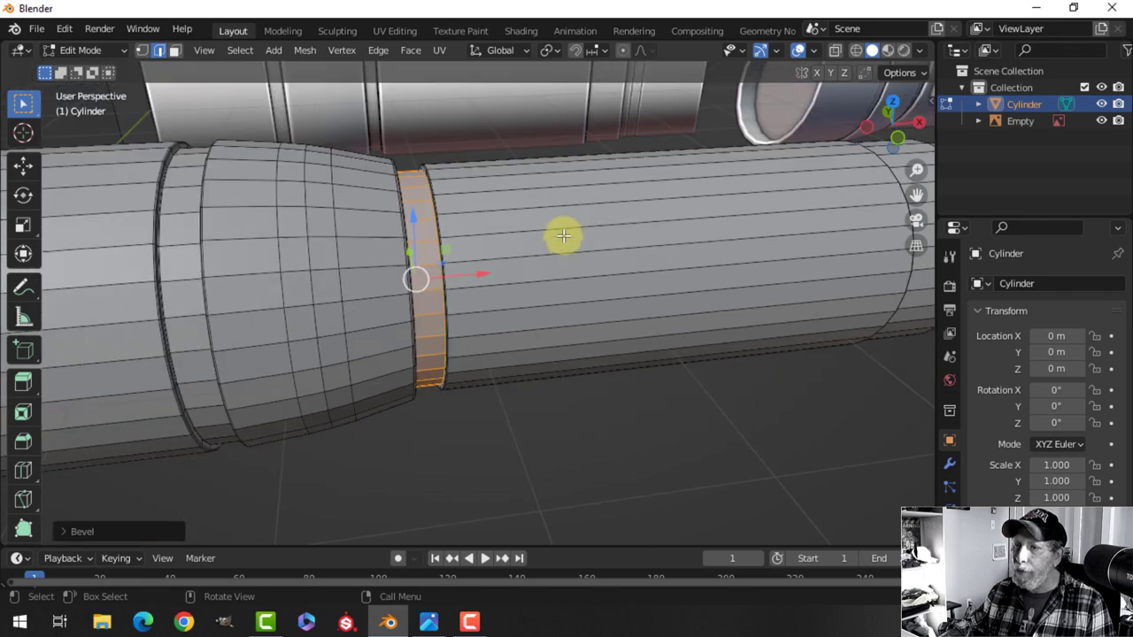
key("alt+a")
Step: Add a loop cut to the wide collar behind the main tube and slide it about 0.96 toward the collar's front edge
middle_click_drag(709, 261, 443, 273)
scroll(463, 260, "up", 2)
scroll(438, 274, "up", 4)
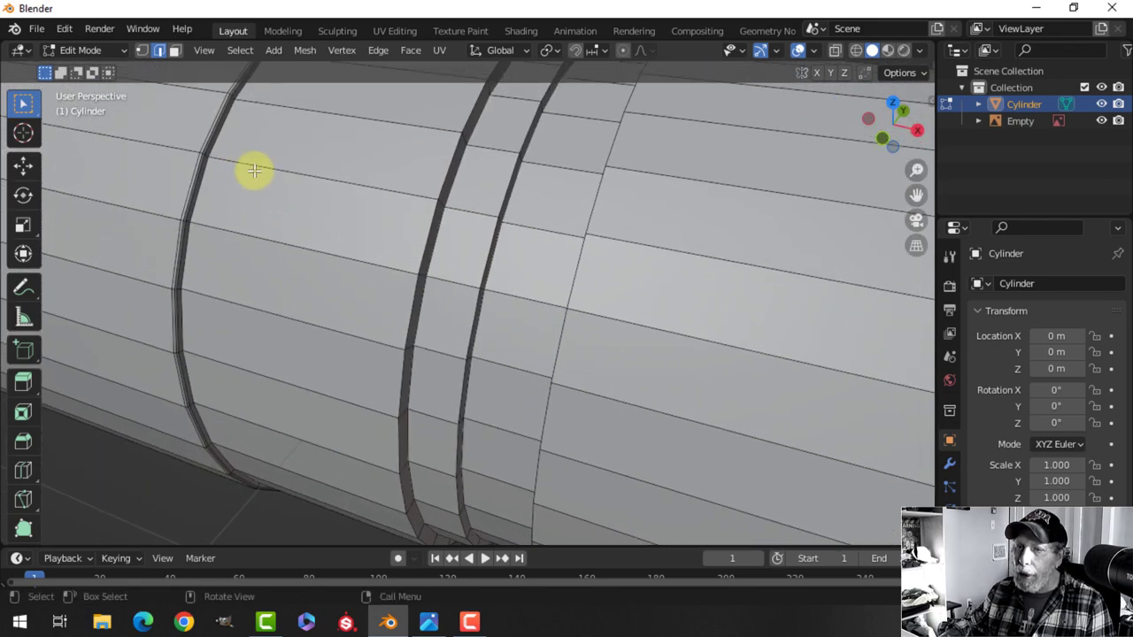
scroll(233, 177, "down", 4)
middle_click_drag(233, 177, 365, 232, "shift")
key("ctrl+r")
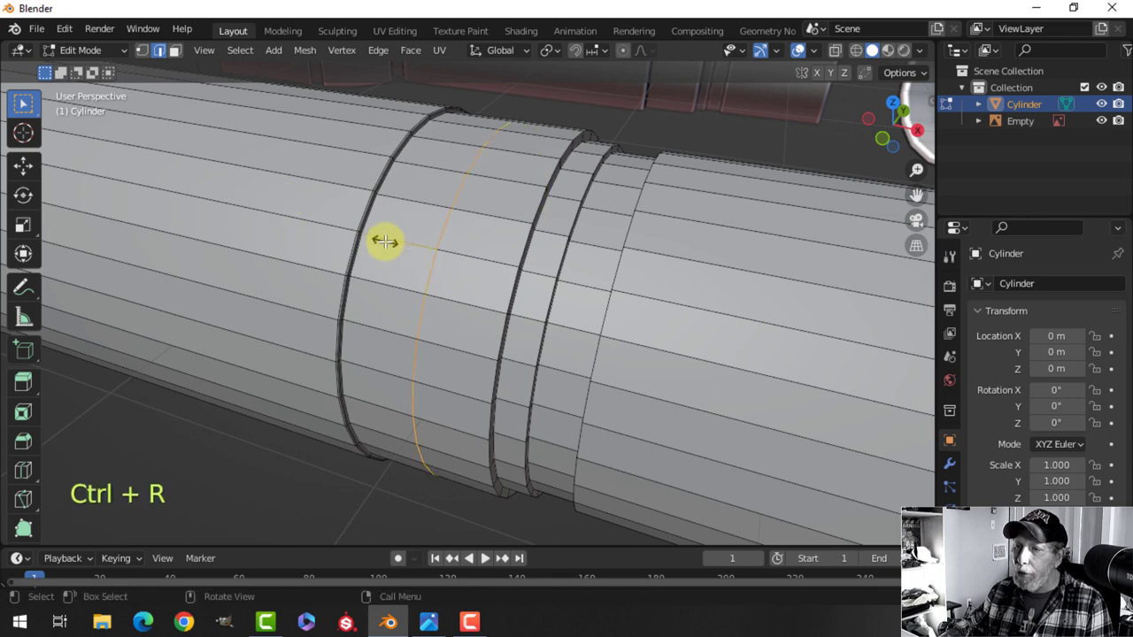
left_click(384, 240)
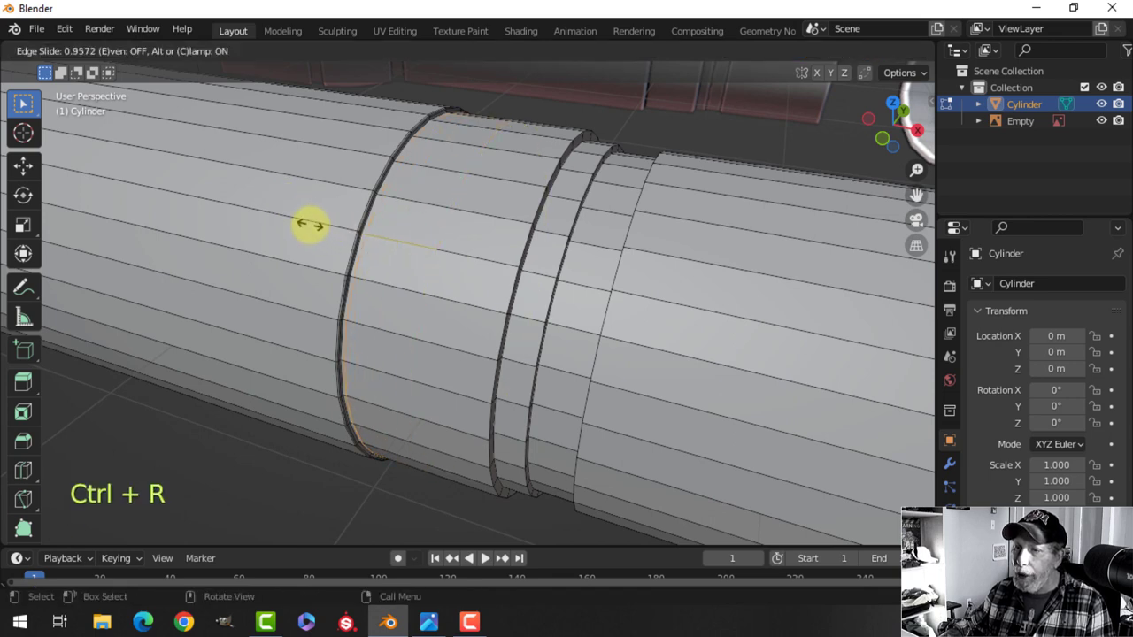
left_click(310, 224)
key("alt+a")
Step: Bevel the collar's rear edge loop with a width of about 0.009 m
middle_click_drag(503, 240, 493, 245)
left_click(471, 237, "alt")
scroll(493, 245, "up", 2)
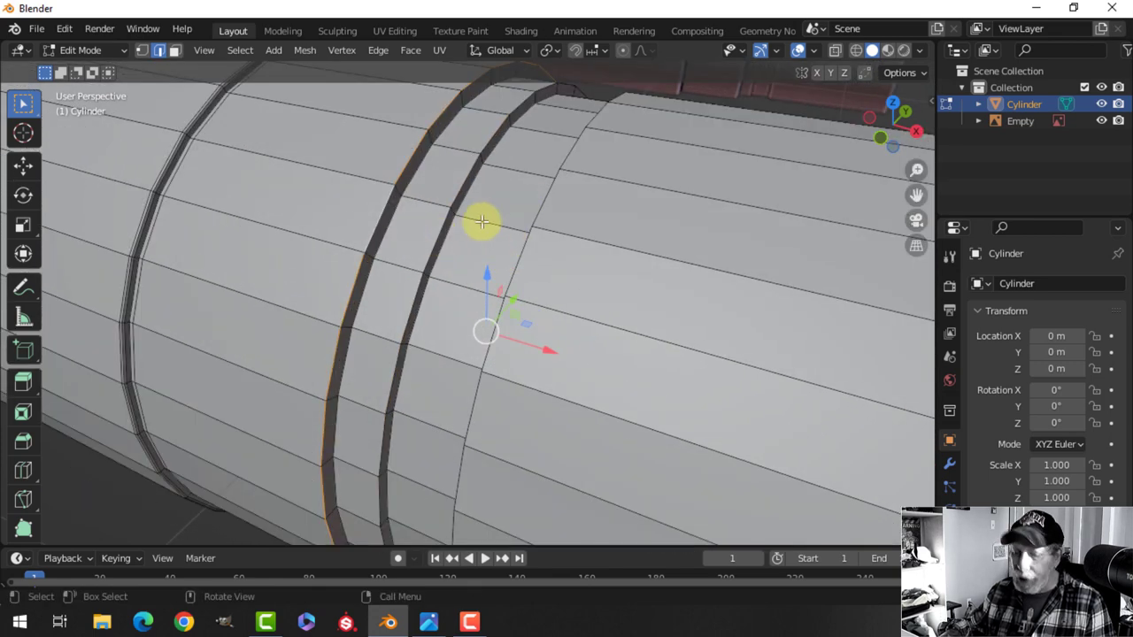
key("ctrl+b")
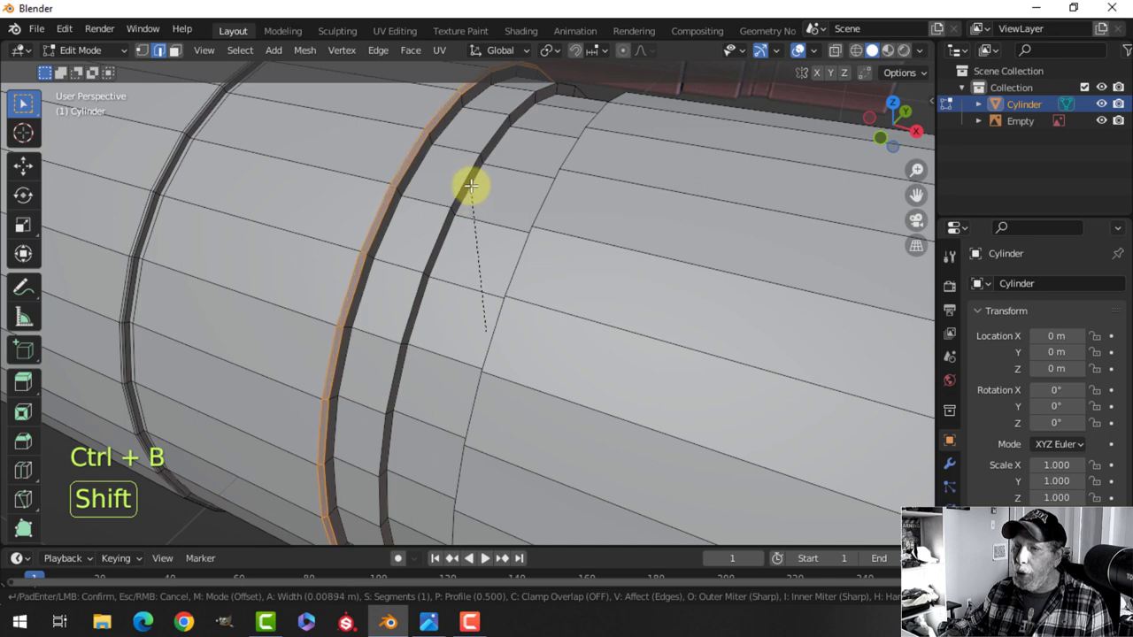
left_click(470, 188)
key("alt+a")
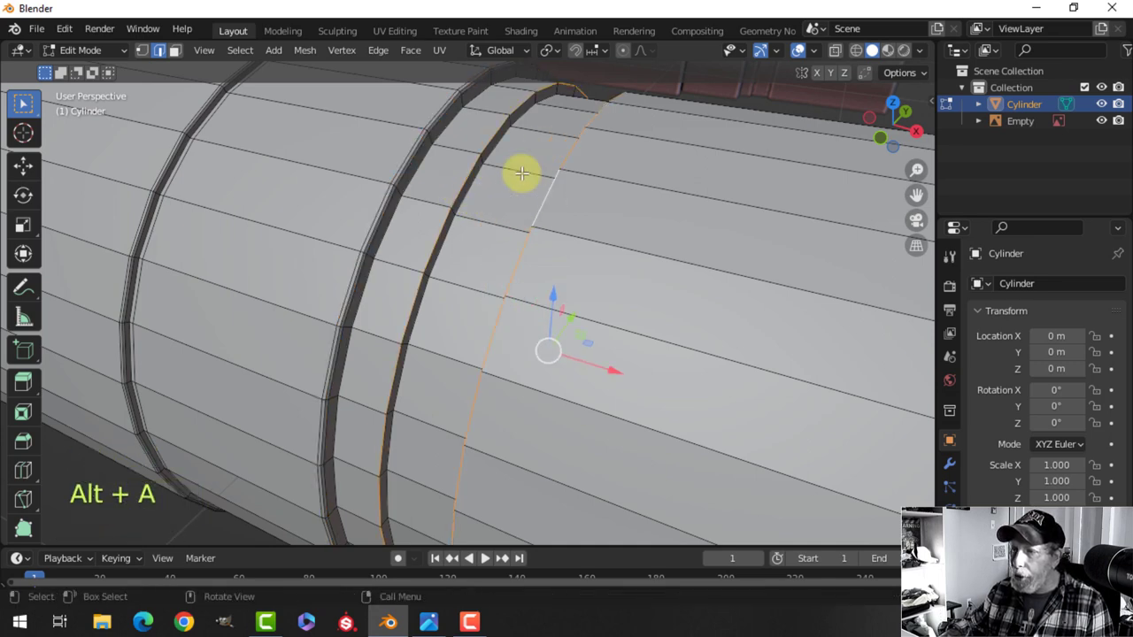
Step: Bevel both outer edge loops of the tail groove with two segments
key("ctrl+b")
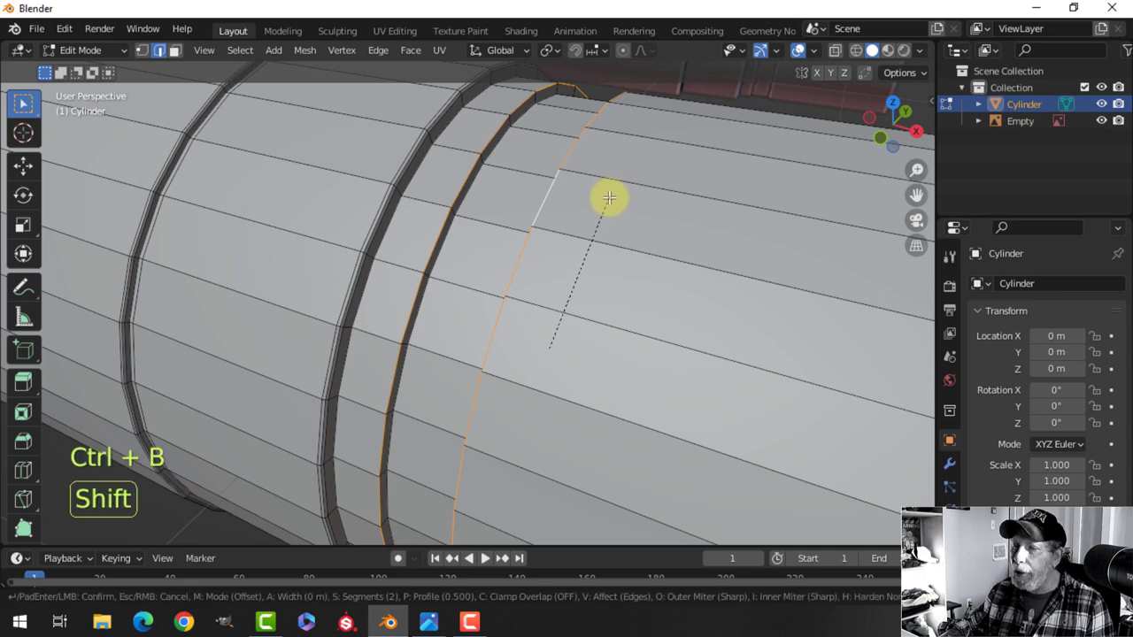
left_click(625, 159)
middle_click_drag(571, 190, 589, 192)
key("alt+a")
scroll(607, 228, "down", 2)
scroll(590, 248, "up", 2)
middle_click_drag(590, 247, 548, 234)
scroll(548, 233, "down", 4)
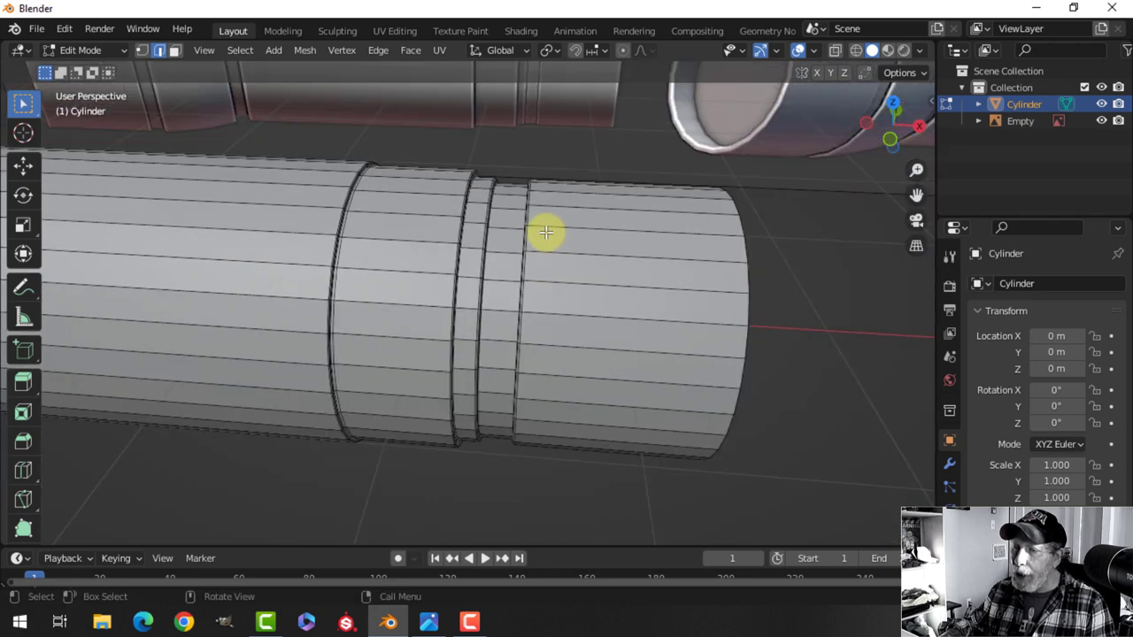
Step: Apply smooth shading to the whole flashlight body in Object Mode and clear the selection
key("Tab")
right_click(243, 218)
left_click(243, 217)
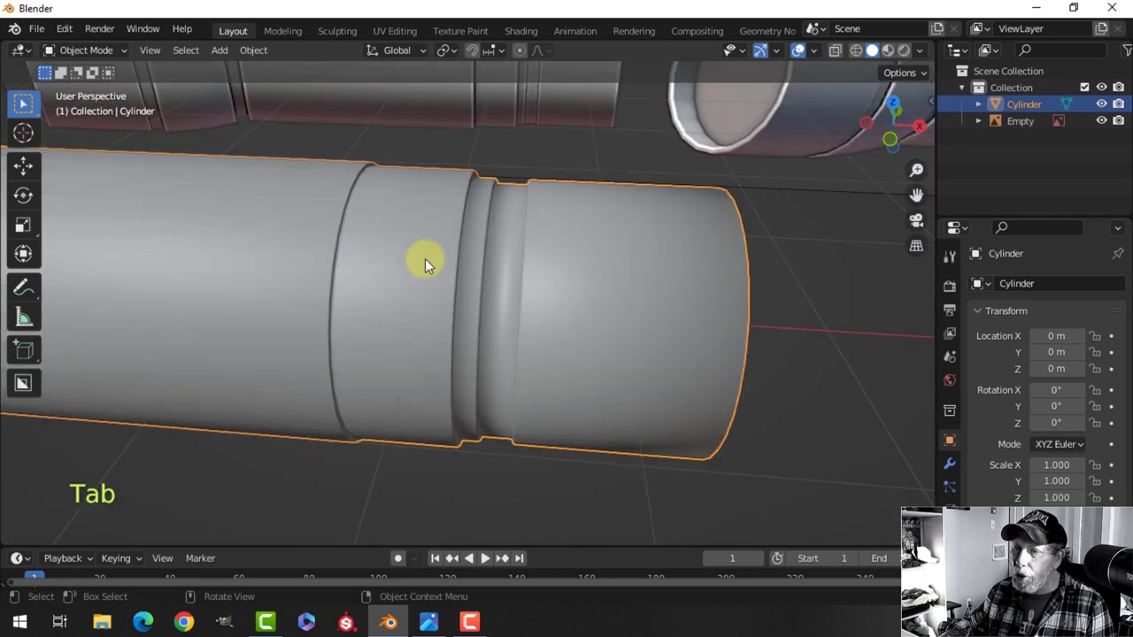
scroll(465, 282, "down", 5)
key("alt+a")
Step: Enable Cavity in the viewport shading options so the body's grooves and edges stand out
middle_click_drag(359, 302, 425, 244)
middle_click_drag(425, 245, 456, 251)
scroll(423, 246, "up", 2)
middle_click_drag(456, 251, 391, 248)
scroll(391, 249, "up", 3)
middle_click_drag(310, 226, 431, 235, "shift")
middle_click_drag(664, 186, 554, 222, "shift")
left_click(921, 52)
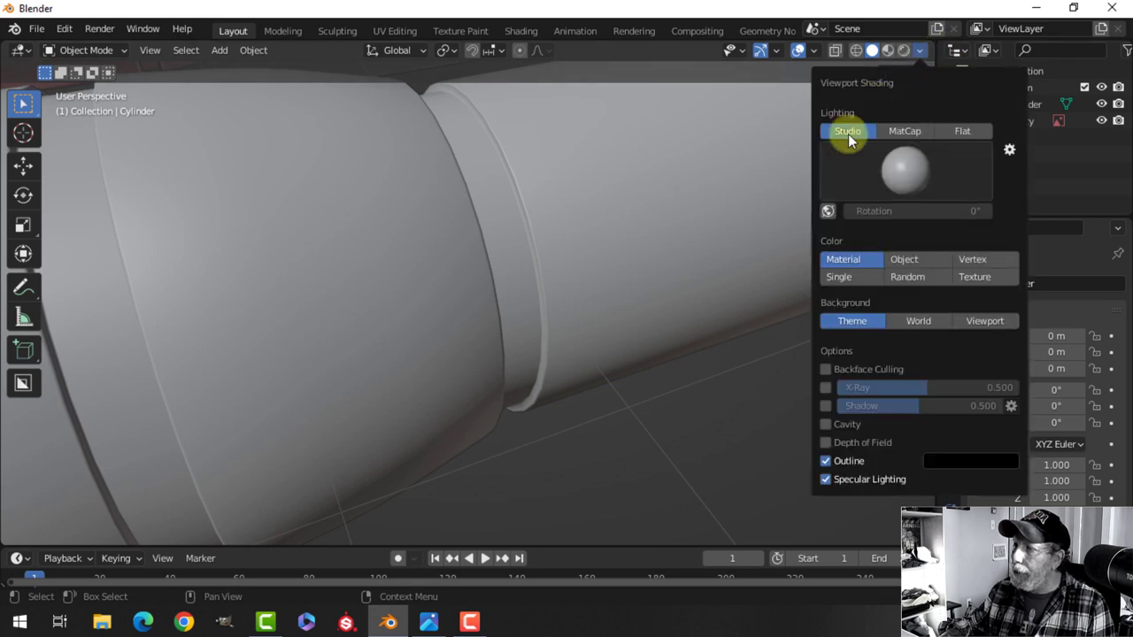
left_click(825, 425)
scroll(661, 336, "down", 5)
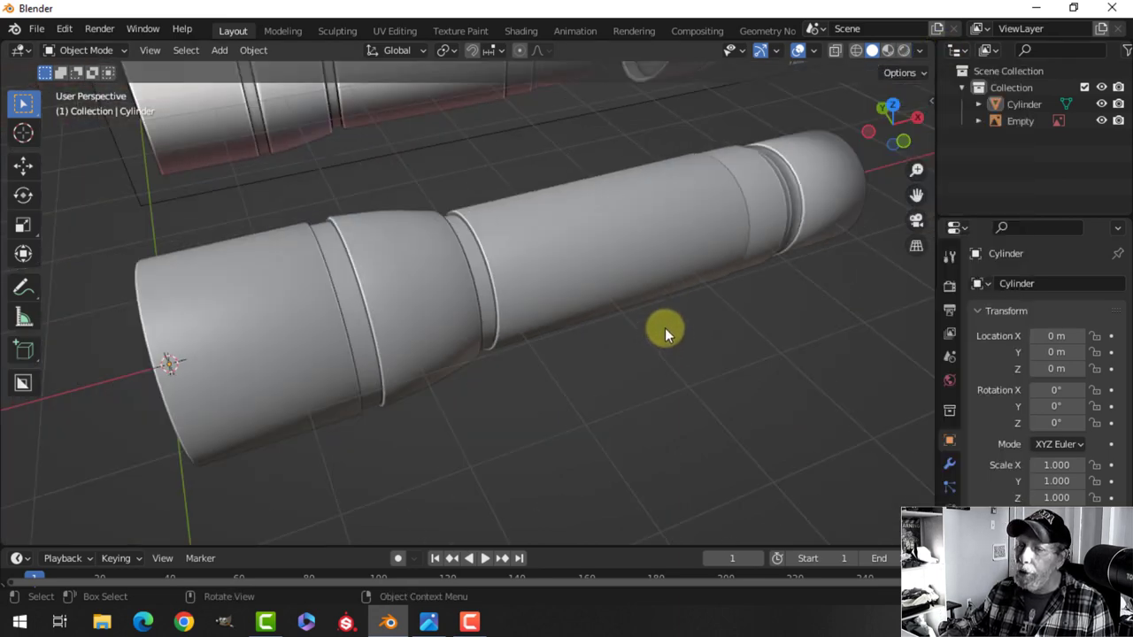
middle_click_drag(665, 327, 709, 300)
middle_click_drag(483, 262, 567, 235)
Step: Add a loop cut around the wide front section of the head and slide it close to that section's rear edge
key("Tab")
middle_click_drag(428, 170, 470, 227)
left_click(471, 228)
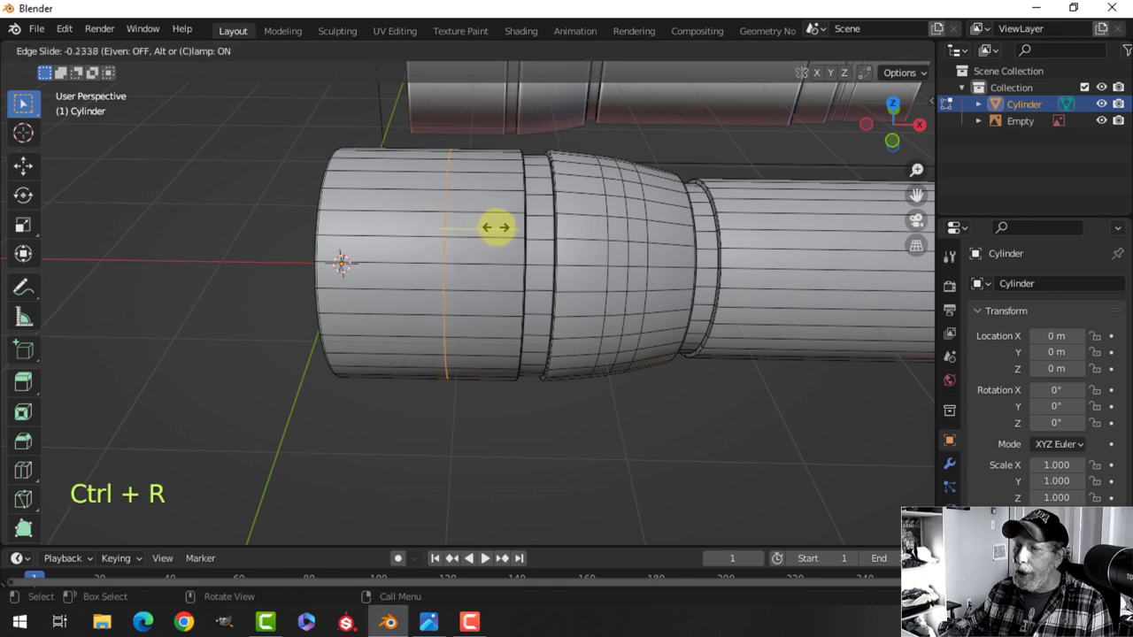
left_click(569, 235)
key("Tab")
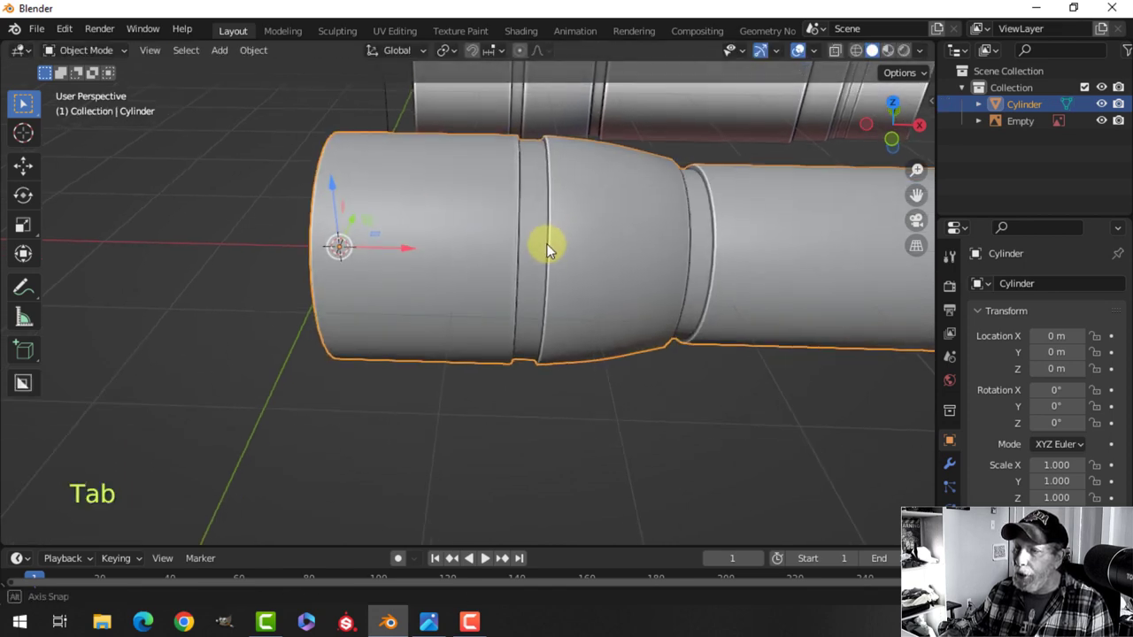
middle_click_drag(544, 245, 503, 268)
key("alt+a")
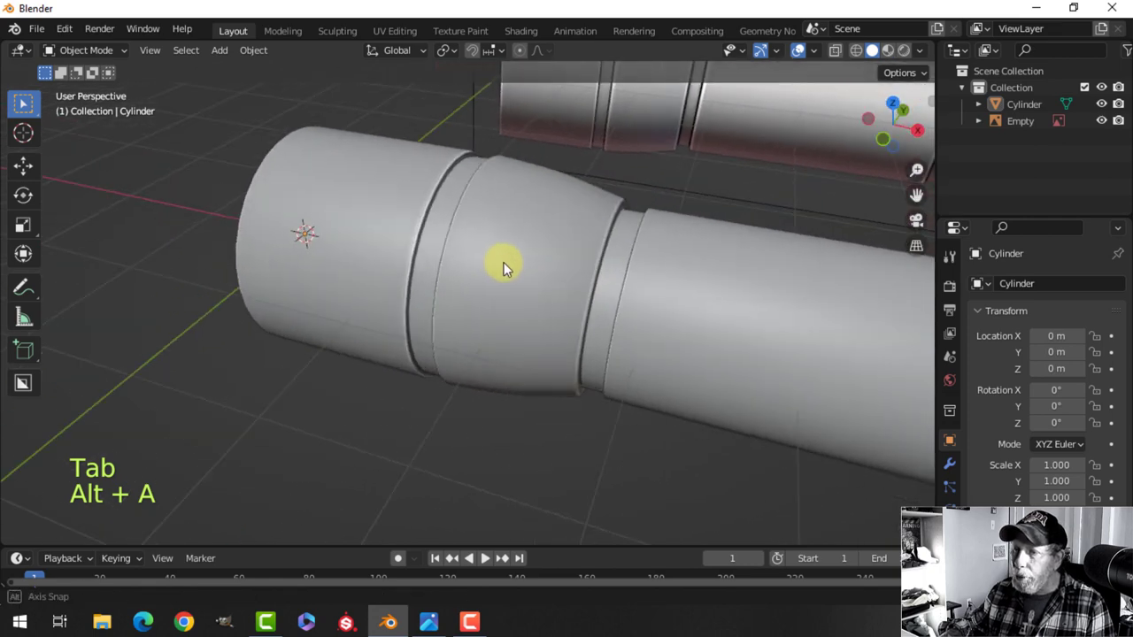
Step: Add a centered loop cut around the recessed band directly in front of the tail cap
middle_click_drag(721, 291, 552, 258, "shift")
scroll(548, 232, "up", 2)
middle_click_drag(659, 228, 549, 238, "shift")
scroll(547, 240, "up", 2)
scroll(546, 240, "down", 2)
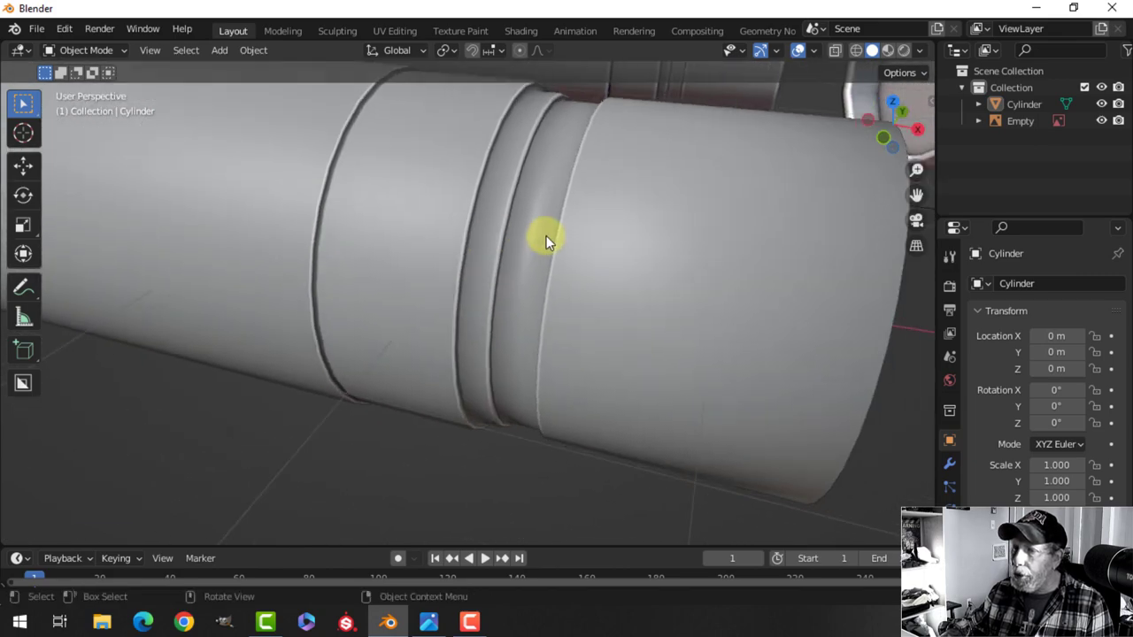
left_click(525, 184)
key("Tab")
scroll(552, 218, "up", 2)
key("alt+a")
mouse_move(606, 242)
middle_mouse_down()
mouse_move(557, 243)
mouse_move(617, 243)
mouse_move(587, 230)
middle_mouse_up()
key("ctrl+r")
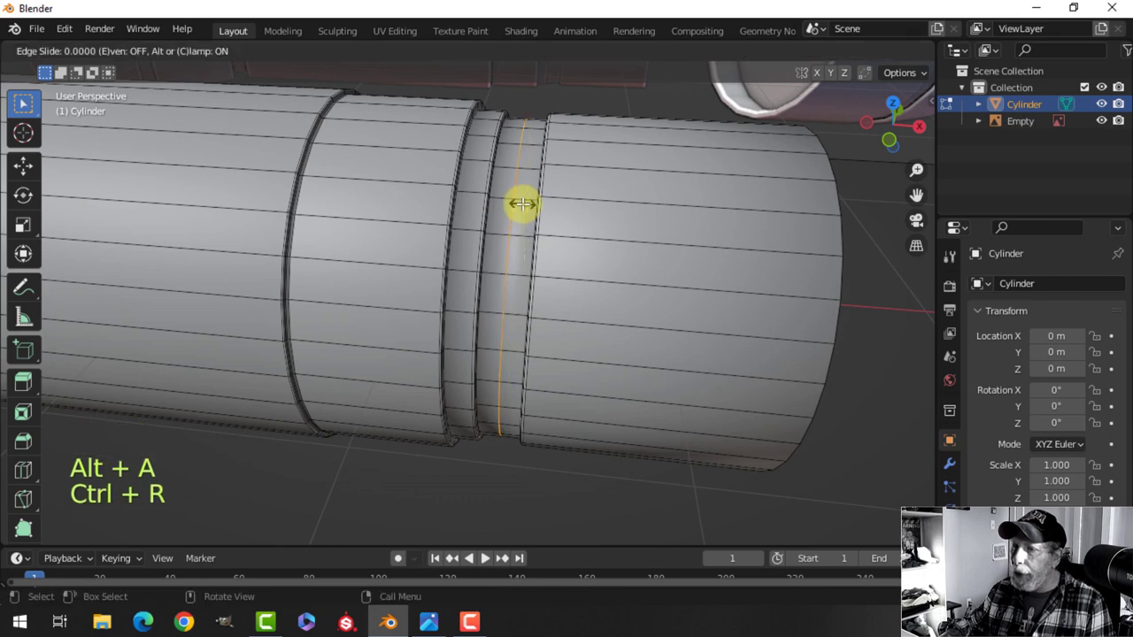
left_click(524, 204)
right_click(576, 204)
Step: Bevel the new loop with one segment, about 0.076 m wide, so it spans the recessed band
key("ctrl+b")
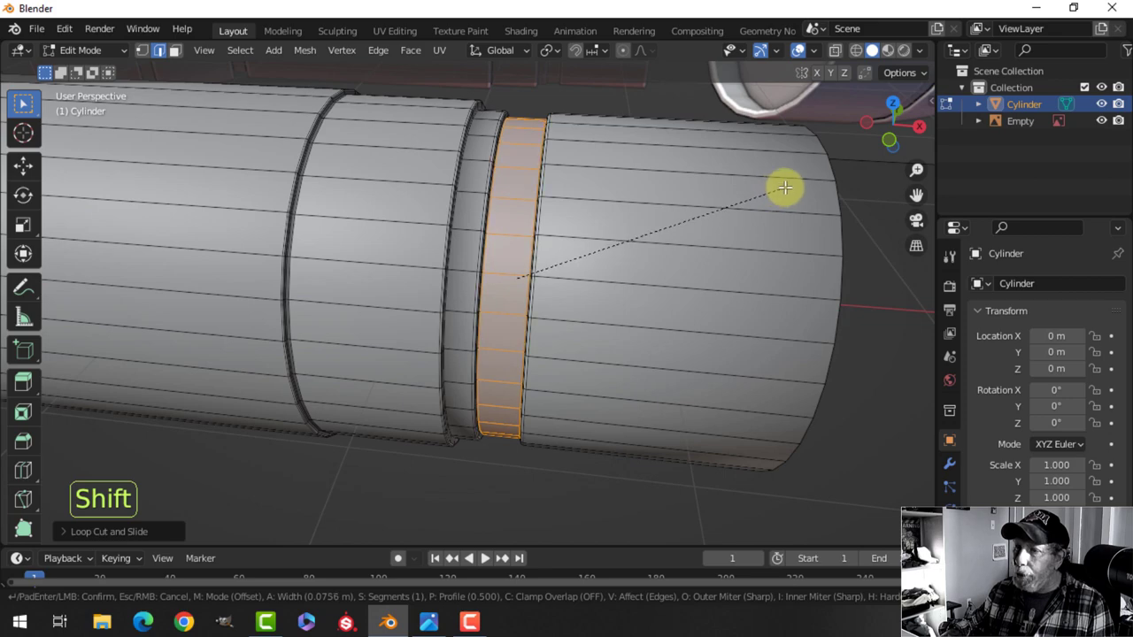
left_click(781, 188)
mouse_move(681, 202)
middle_mouse_down()
mouse_move(694, 202)
mouse_move(678, 207)
middle_mouse_up()
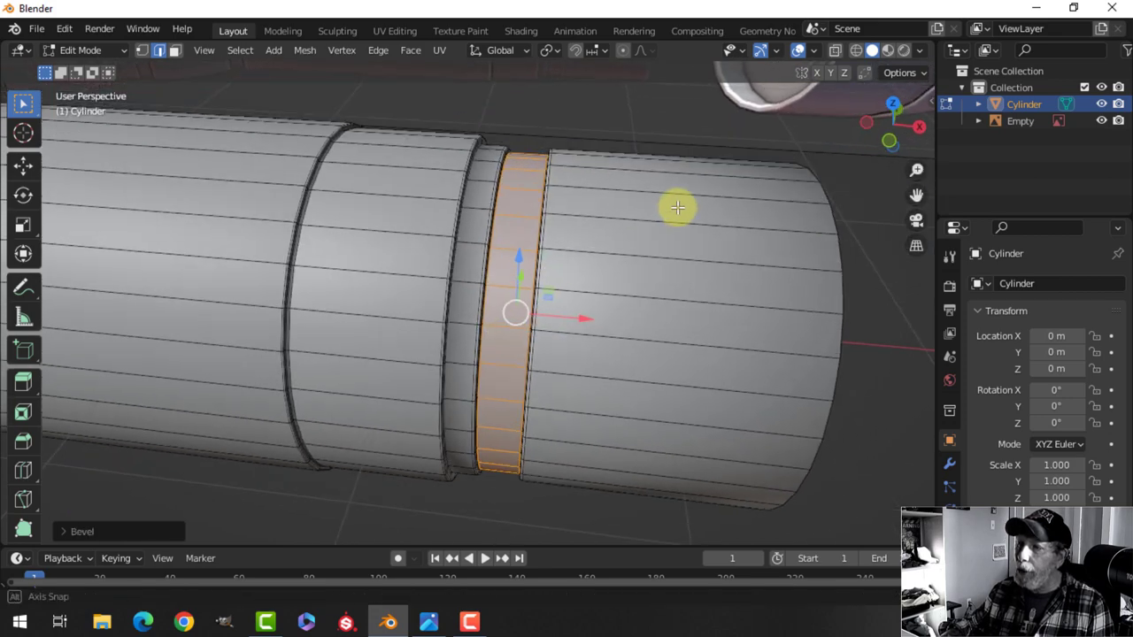
scroll(677, 202, "down", 6)
scroll(675, 202, "up", 5)
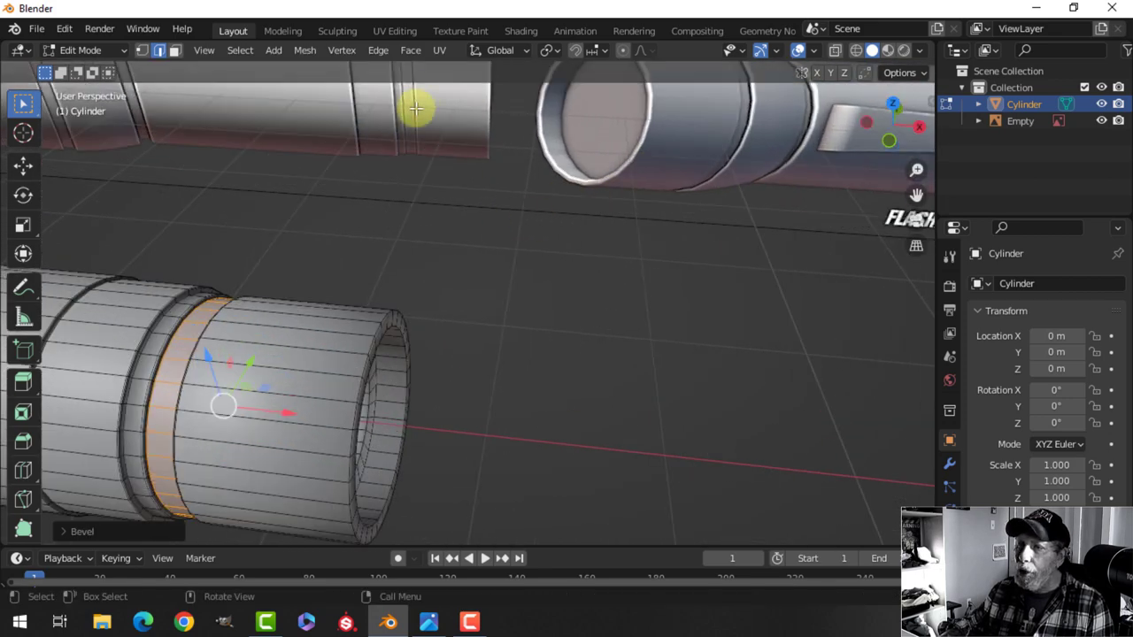
Step: Duplicate the selected band of faces in place and separate the copy into its own object
scroll(415, 103, "down", 3)
middle_click_drag(425, 232, 440, 244, "shift")
middle_click_drag(440, 244, 501, 219)
scroll(455, 256, "up", 3)
scroll(453, 216, "up", 2)
key("shift+d")
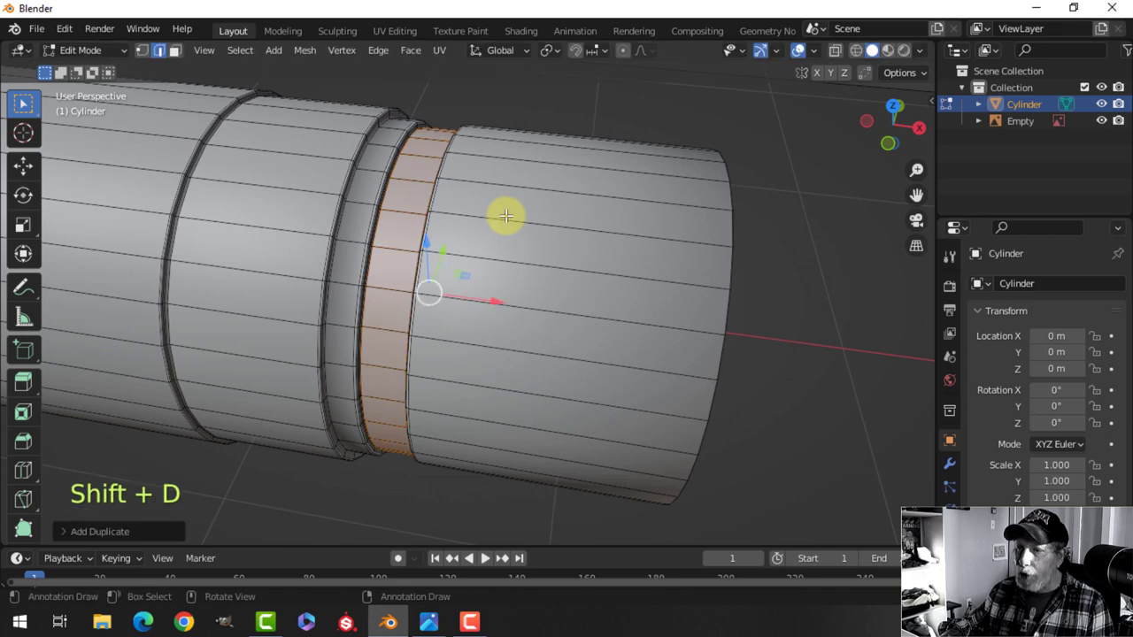
key("p")
left_click(588, 217)
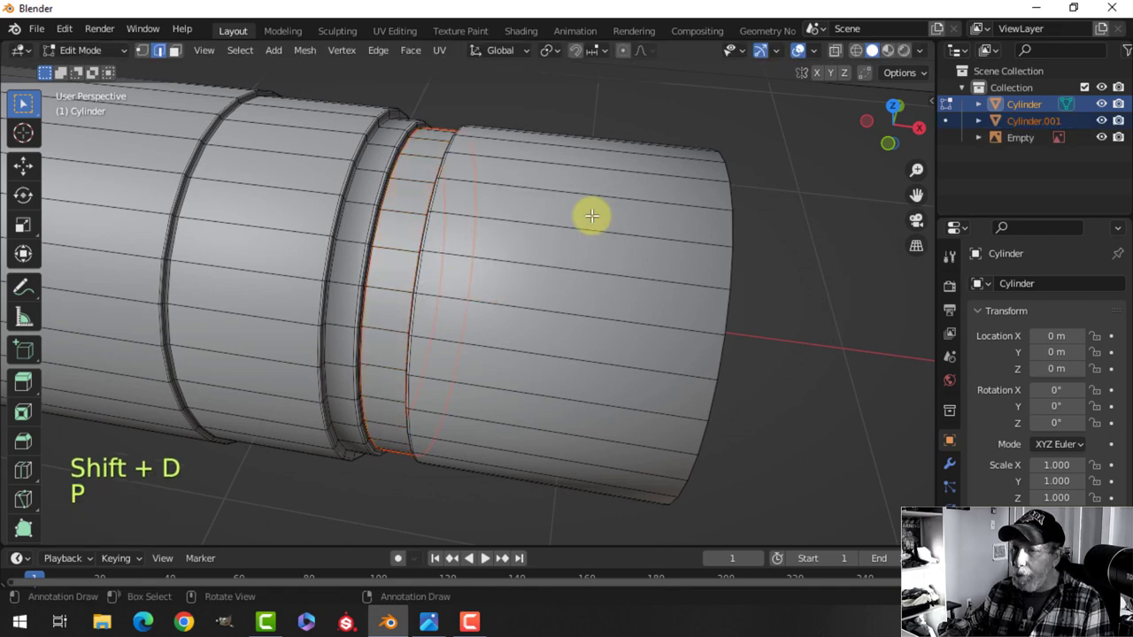
Step: Scale all of the separated ring's geometry up to about 1.02, excluding the X axis
key("Tab")
left_click(473, 194)
key("Tab")
key("a")
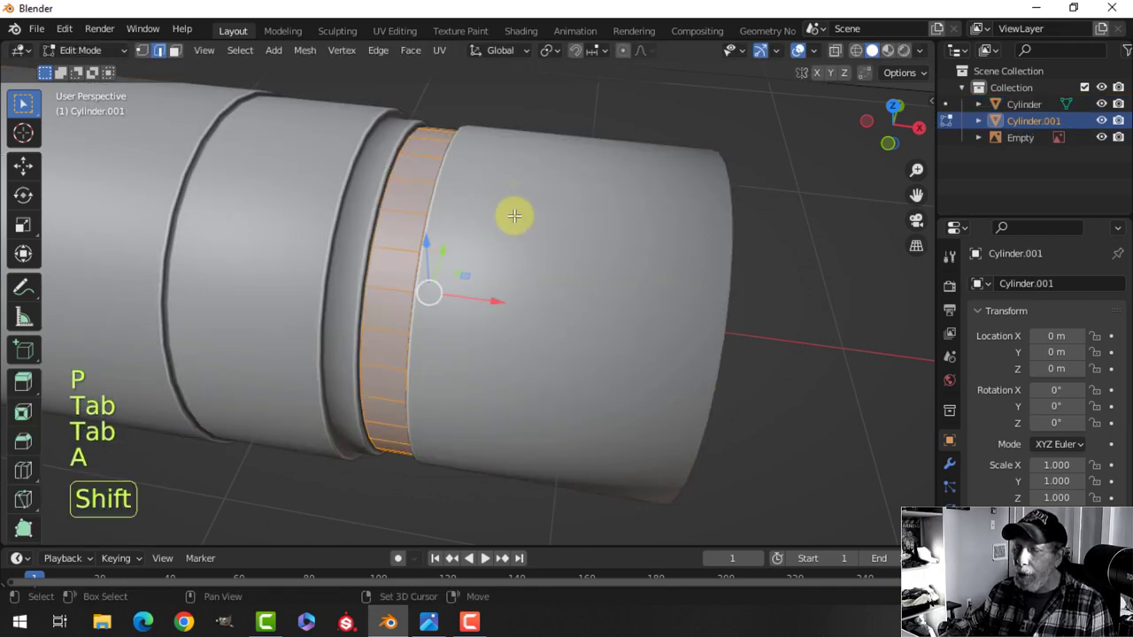
middle_click_drag(513, 218, 532, 234)
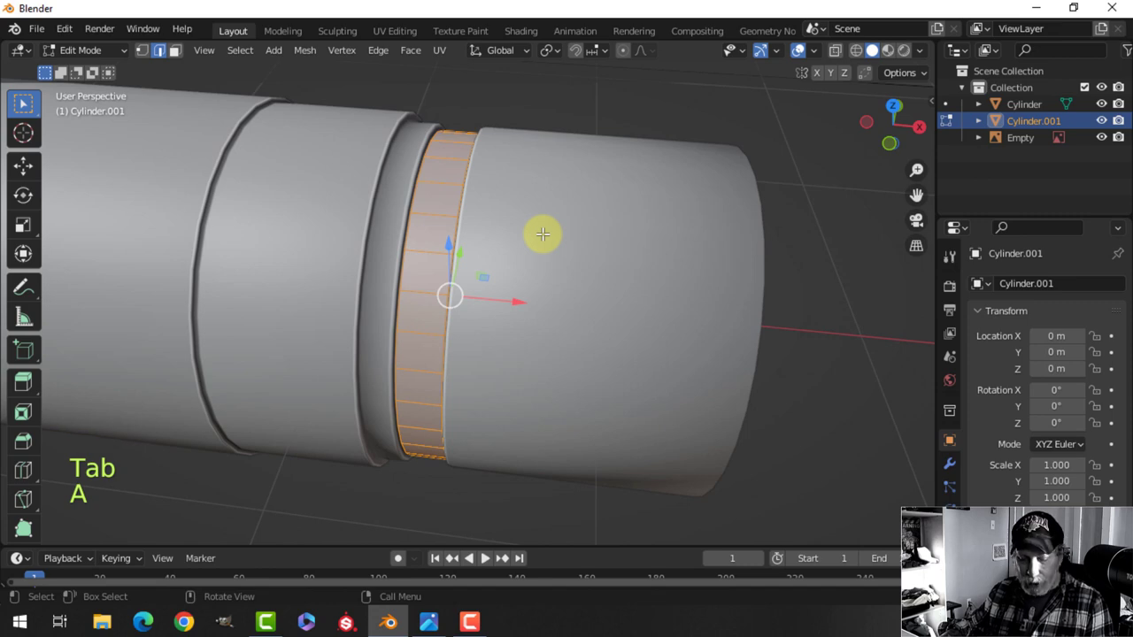
key("s")
key("shift+x")
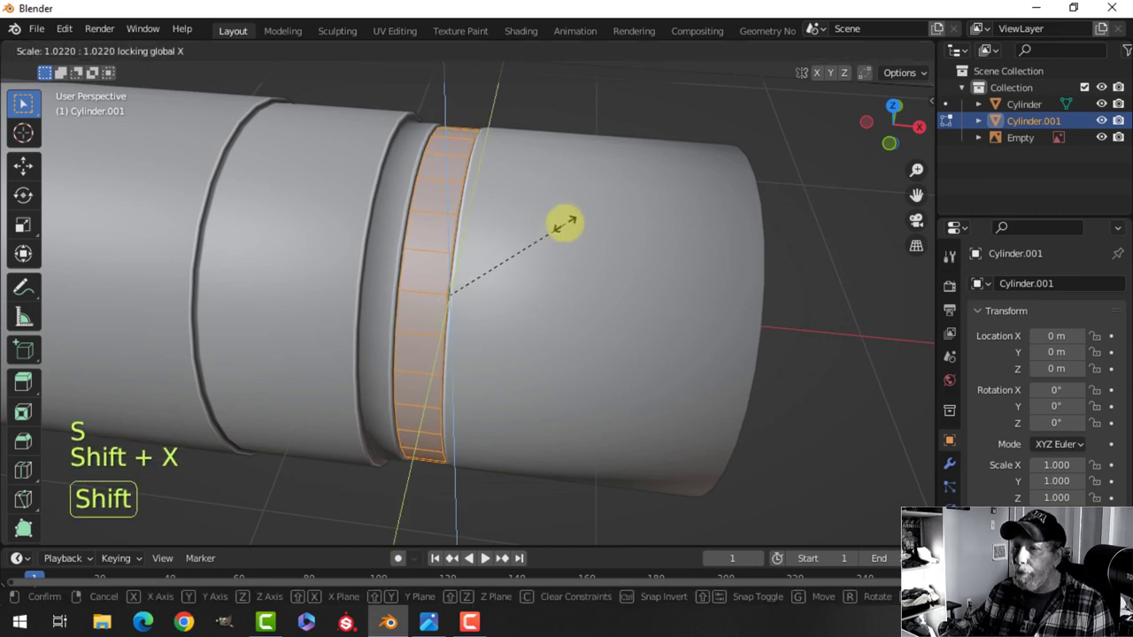
left_click(569, 220)
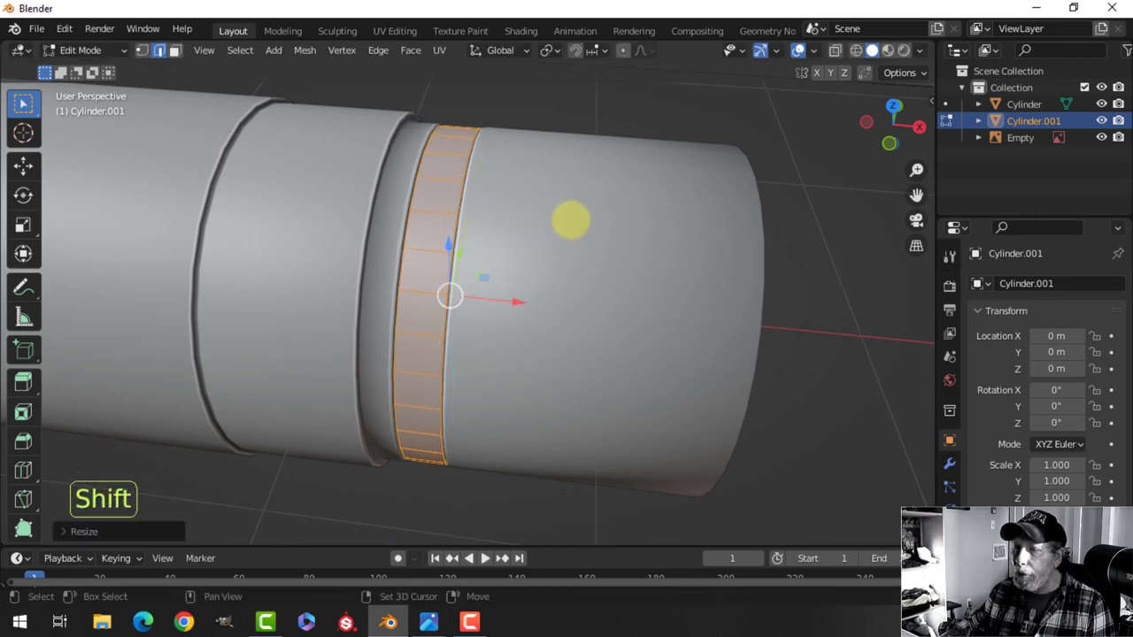
middle_click_drag(572, 221, 457, 229)
key("Tab")
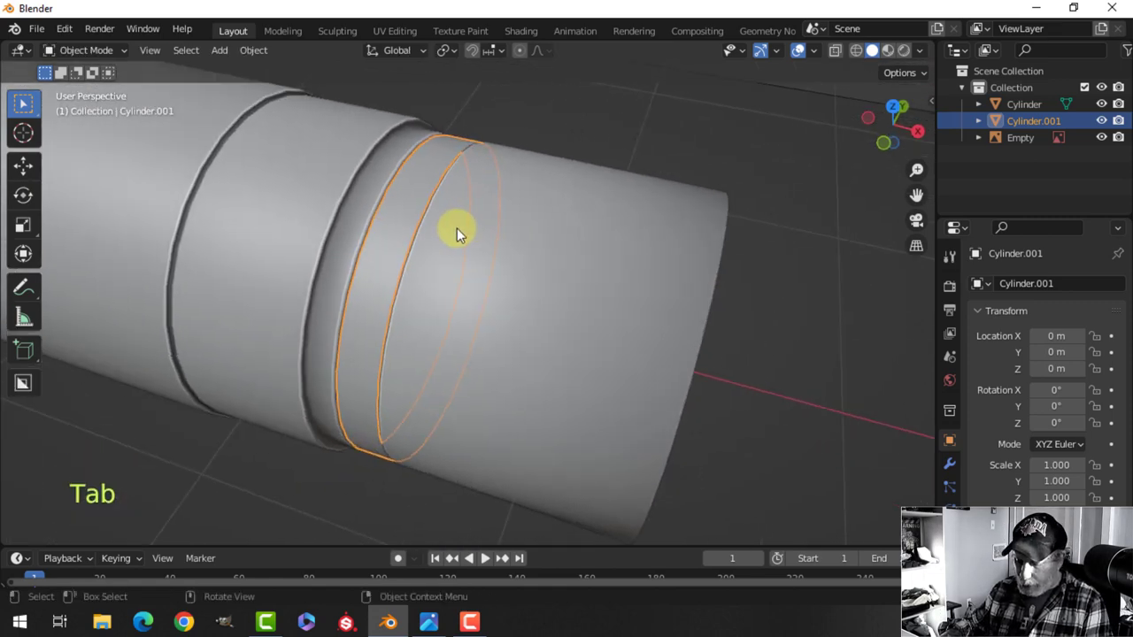
Step: Isolate the ring in local view, then extrude its tail-side edge loop and scale it inward to form a side wall
key("slash")
key("Tab")
key("alt+a")
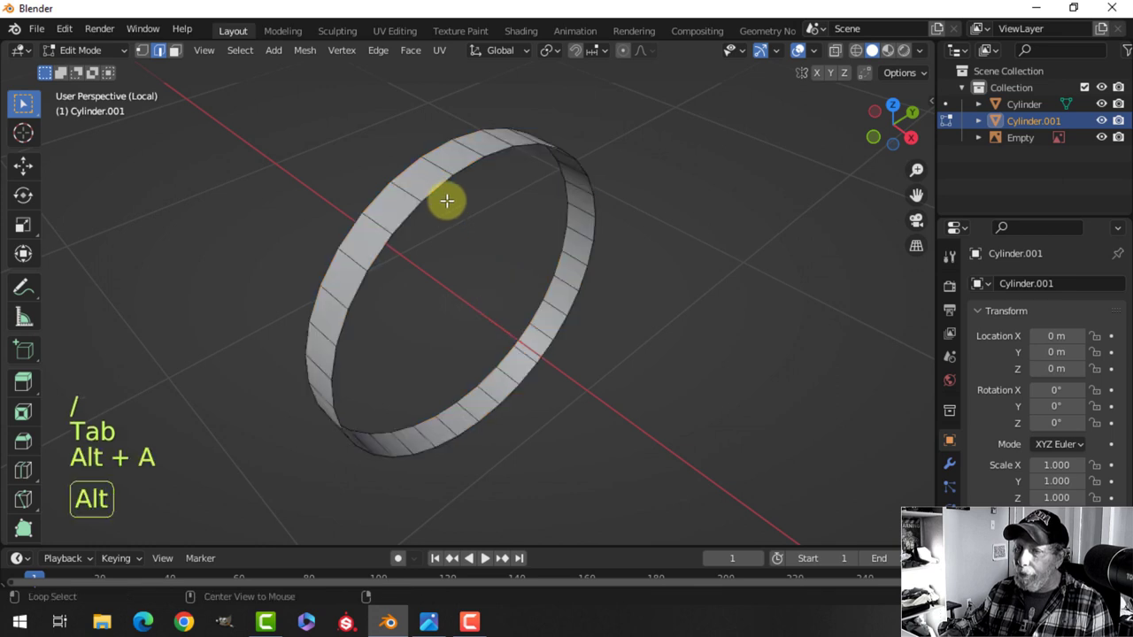
middle_click_drag(447, 201, 484, 236)
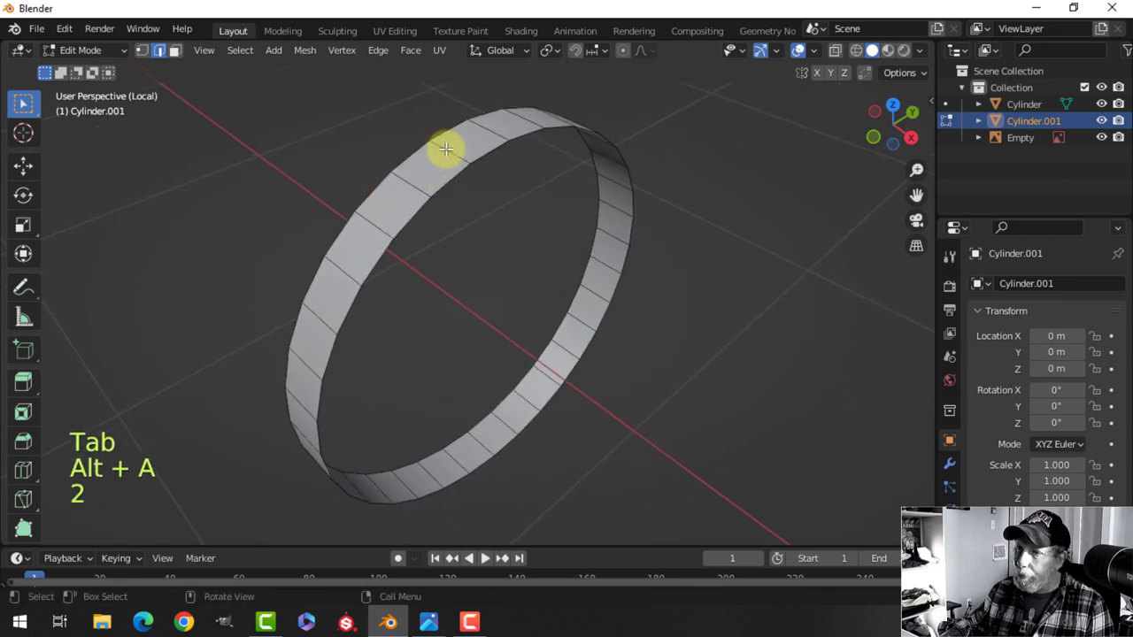
left_click(455, 177, "alt")
key("e")
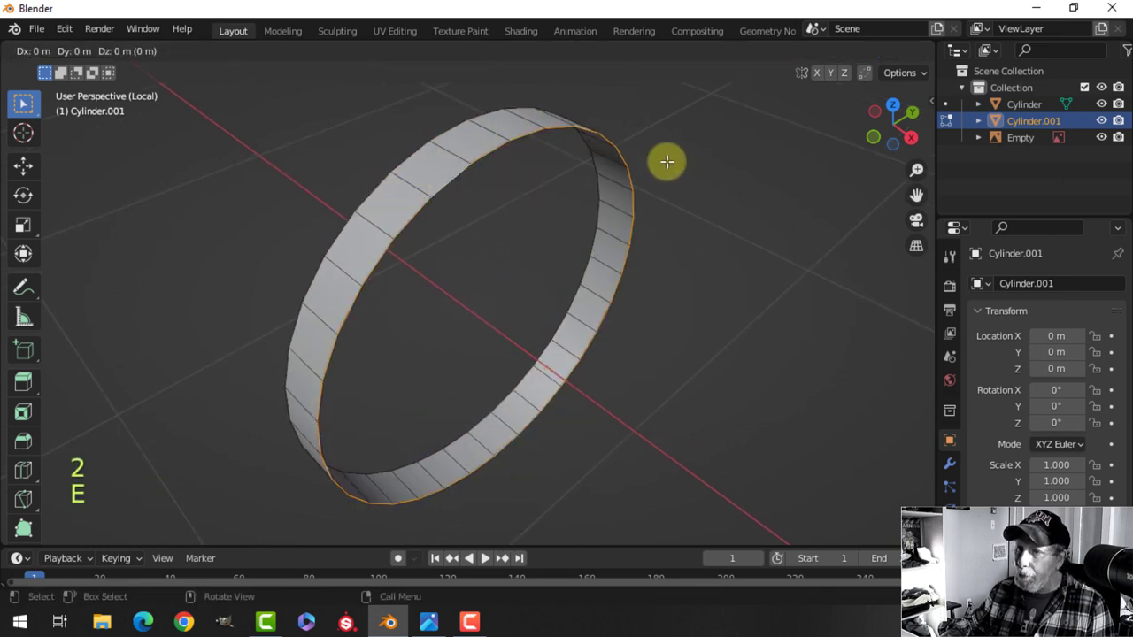
right_click(665, 160)
key("s")
left_click(640, 172)
key("alt+a")
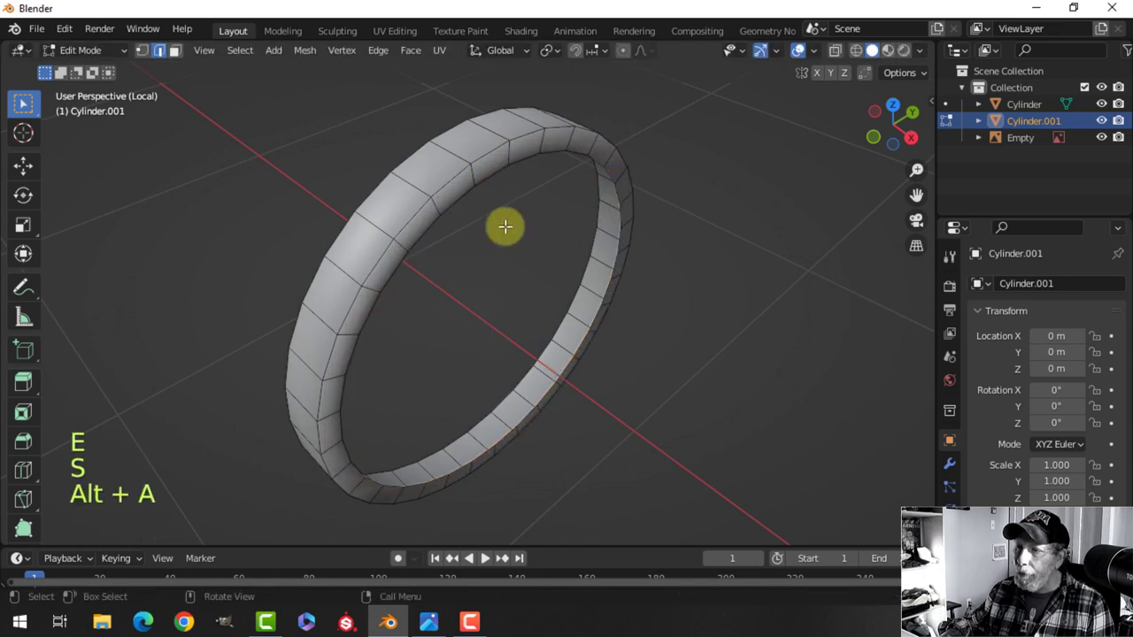
Step: Extrude the ring's opposite open edge loop and scale it inward to match the first side wall
middle_click_drag(505, 227, 506, 172)
left_click(506, 172, "alt")
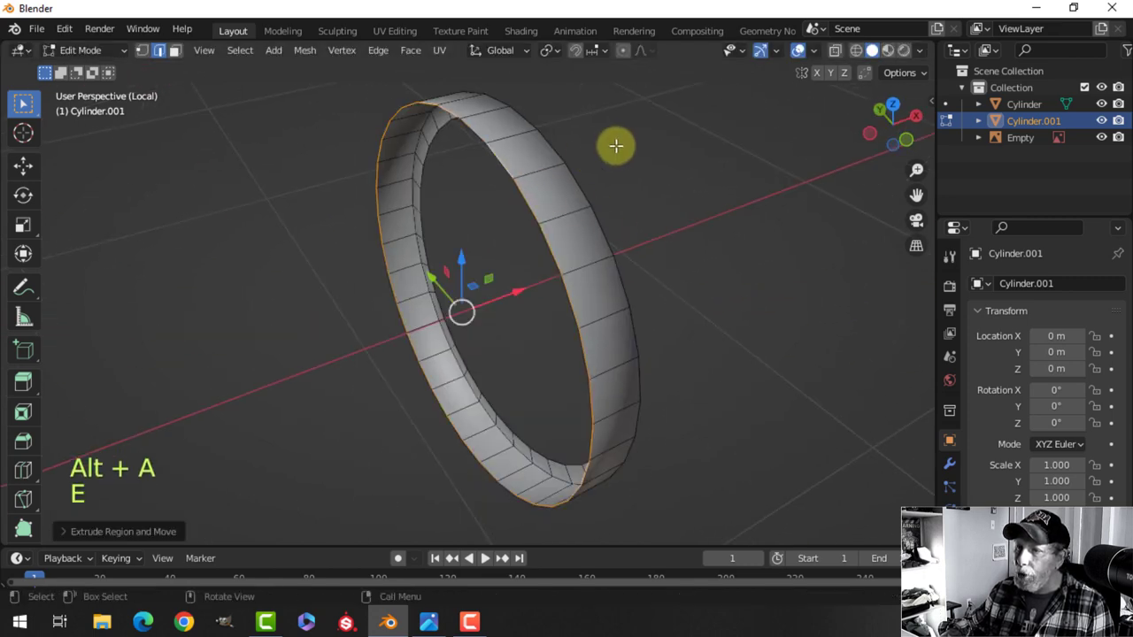
key("s")
left_click(591, 164)
key("alt+a")
Step: Bevel both outer edge loops of the ring with two segments about 0.0115 m wide, and exit local view
middle_click_drag(584, 185, 517, 189)
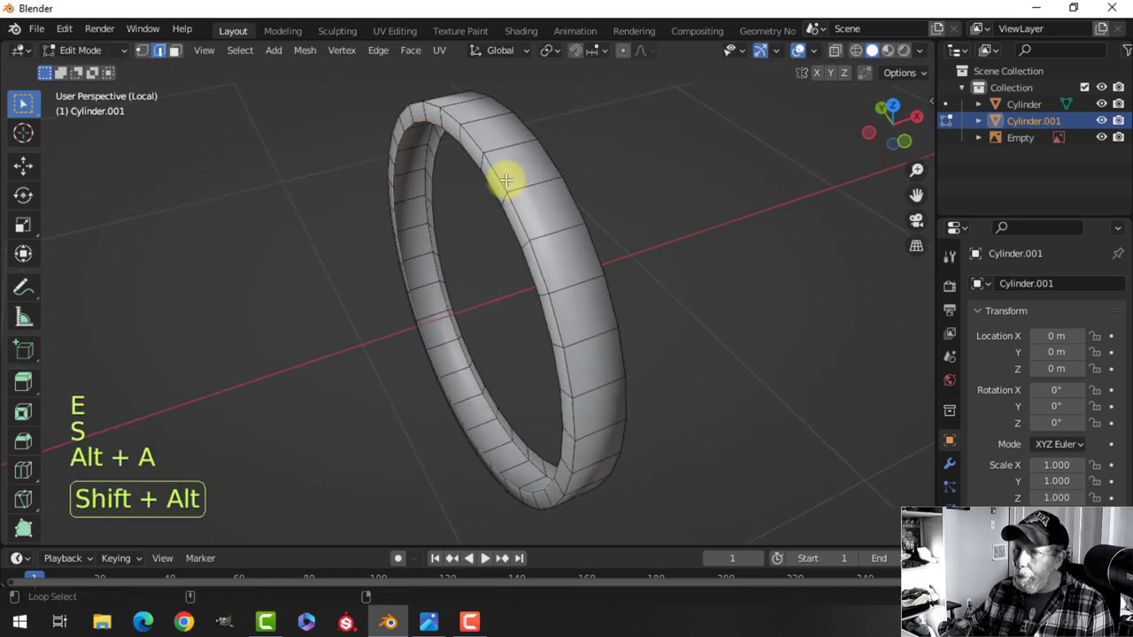
left_click(544, 166, "alt+shift")
left_click(546, 159, "alt+shift")
middle_click_drag(601, 183, 513, 219)
scroll(526, 182, "up", 2)
key("ctrl+b")
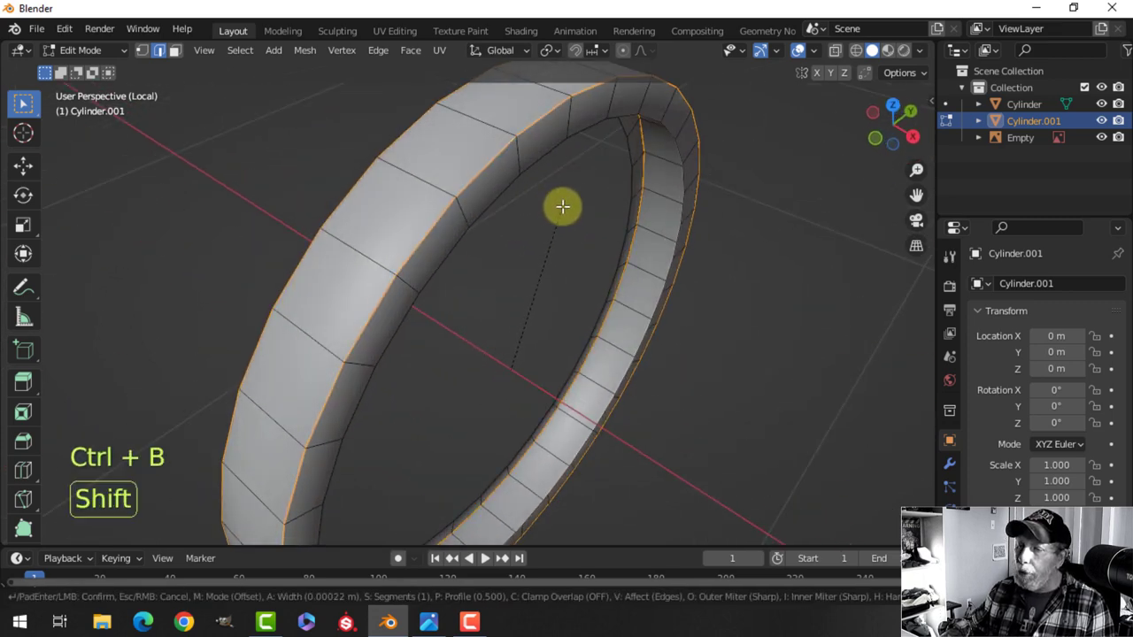
scroll(586, 161, "up", 1)
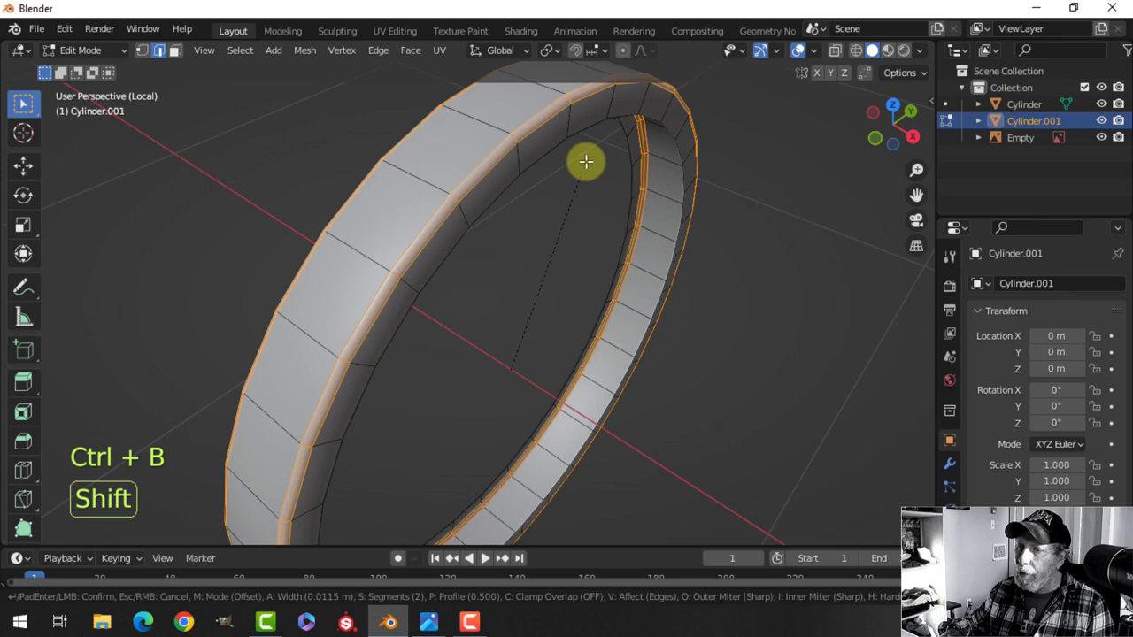
left_click(586, 161)
key("Tab")
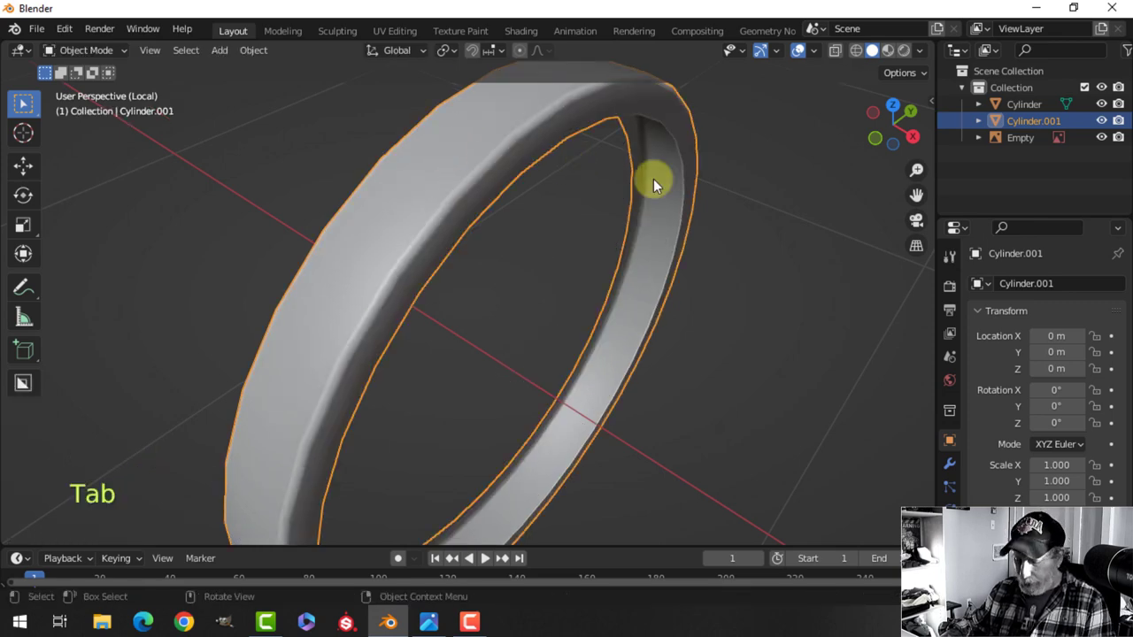
key("KP_Divide")
key("alt+a")
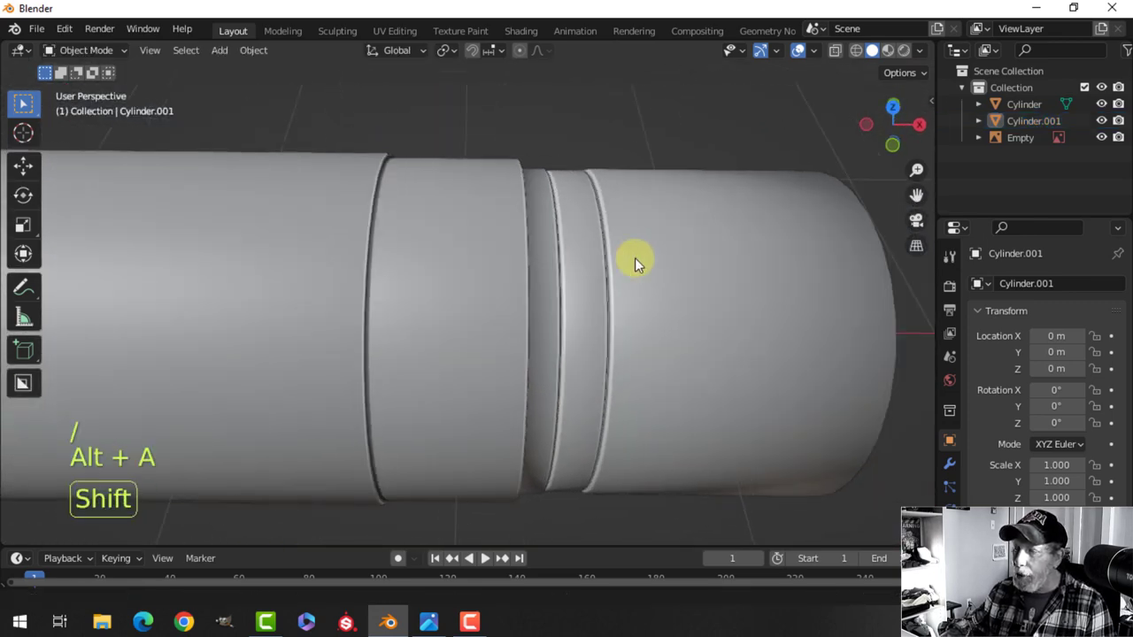
Step: Examine the tail section and the mesh around its hollow rear opening, with the flashlight body selected
middle_click_drag(635, 258, 482, 252, "shift")
scroll(435, 250, "up", 3)
scroll(445, 241, "down", 6)
middle_click_drag(639, 276, 532, 304, "shift")
scroll(523, 257, "up", 3)
left_click(504, 191)
key("Tab")
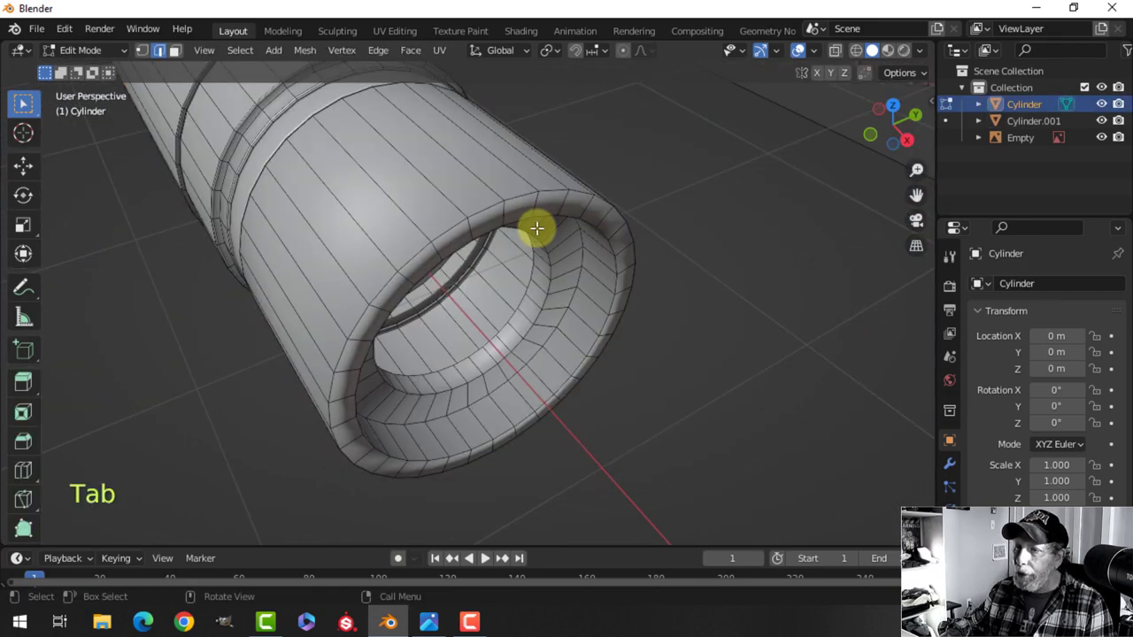
scroll(549, 234, "up", 3)
scroll(531, 239, "down", 3)
key("Tab")
mouse_move(613, 312)
middle_mouse_down()
mouse_move(620, 304)
mouse_move(591, 283)
mouse_move(640, 296)
mouse_move(633, 317)
middle_mouse_up()
Step: Bevel the outer and inner edge loops of the tail's end rim with two segments
key("Tab")
key("alt+a")
left_click(547, 195, "alt+shift")
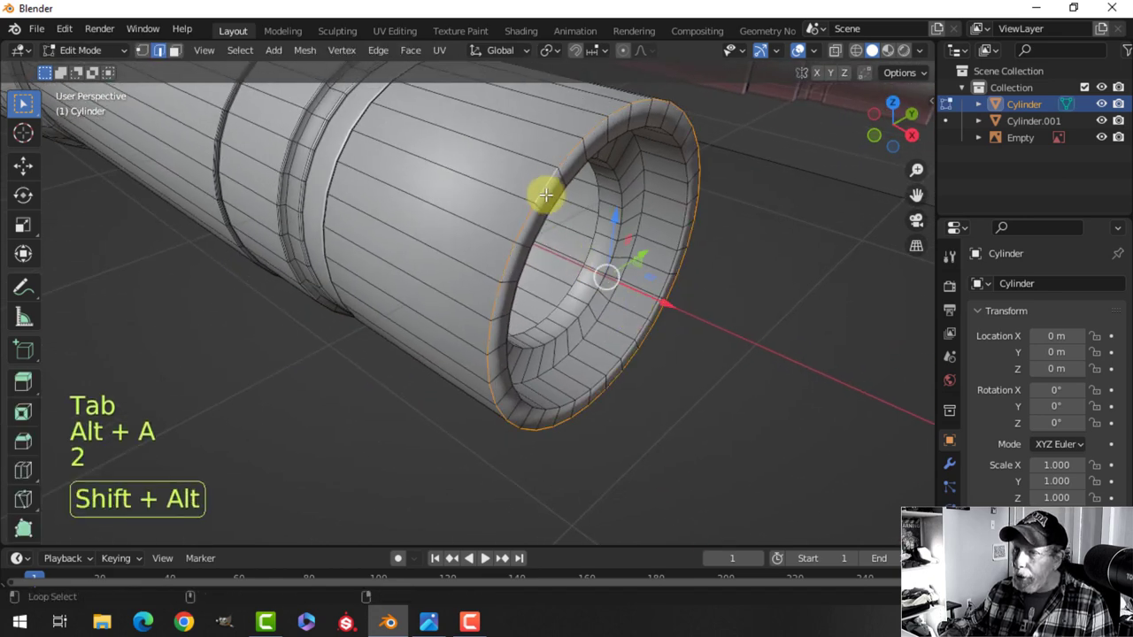
left_click(562, 197, "alt+shift")
middle_click_drag(650, 195, 628, 220)
scroll(608, 207, "up", 2)
key("shift")
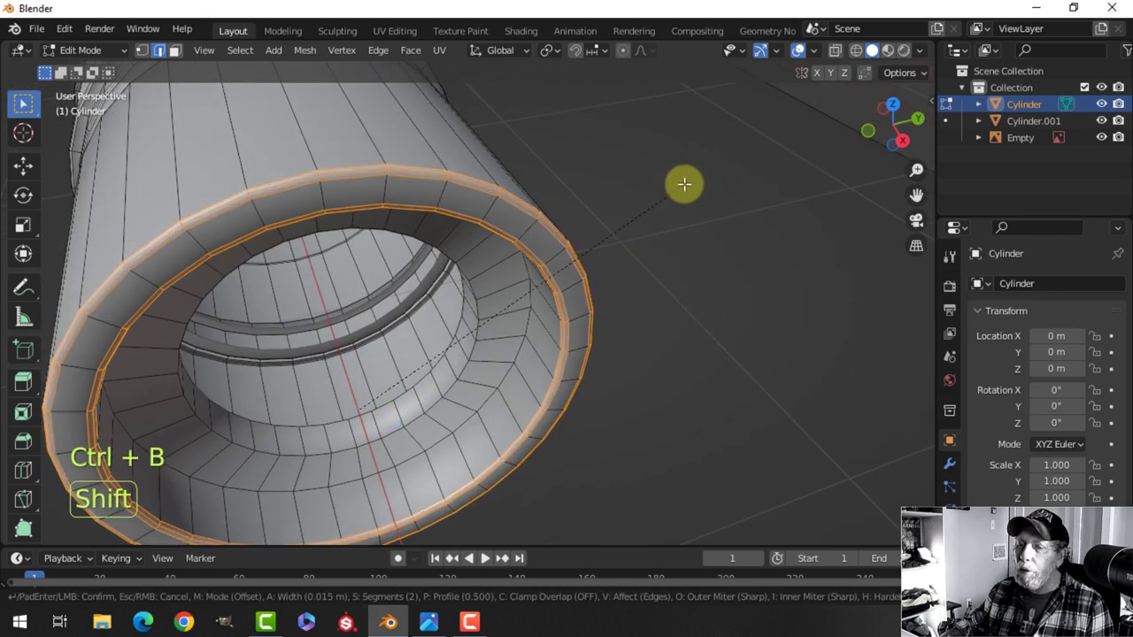
left_click(700, 170)
middle_click_drag(673, 248, 637, 240)
Step: Bevel the innermost edge loop inside the tail opening with two segments
key("alt+a")
left_click(601, 204, "alt")
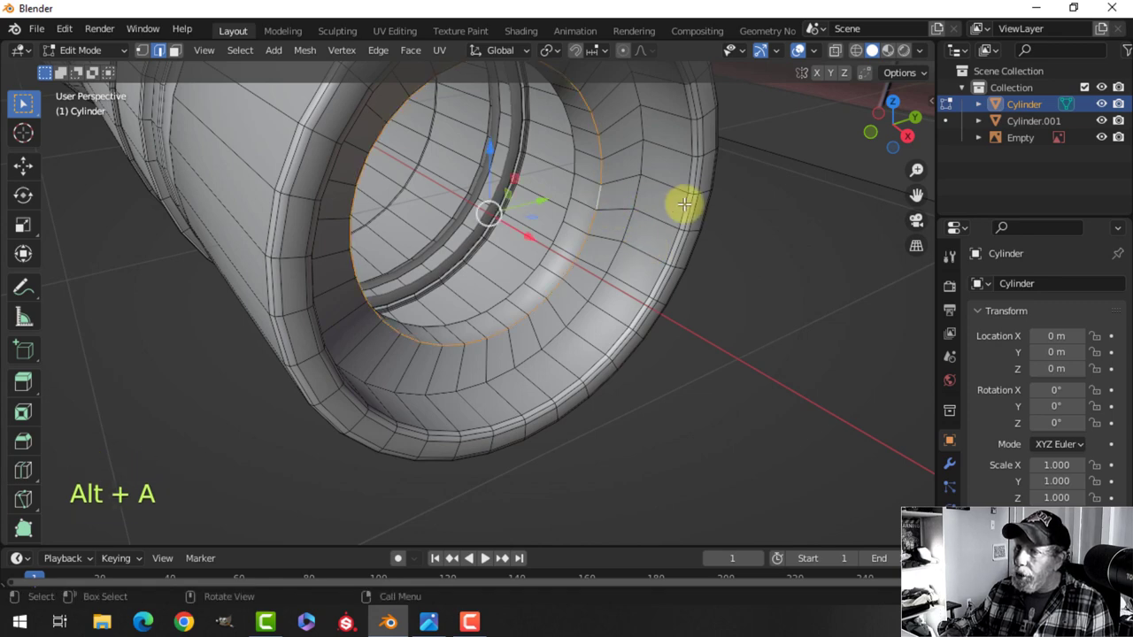
key("ctrl+b")
key("shift")
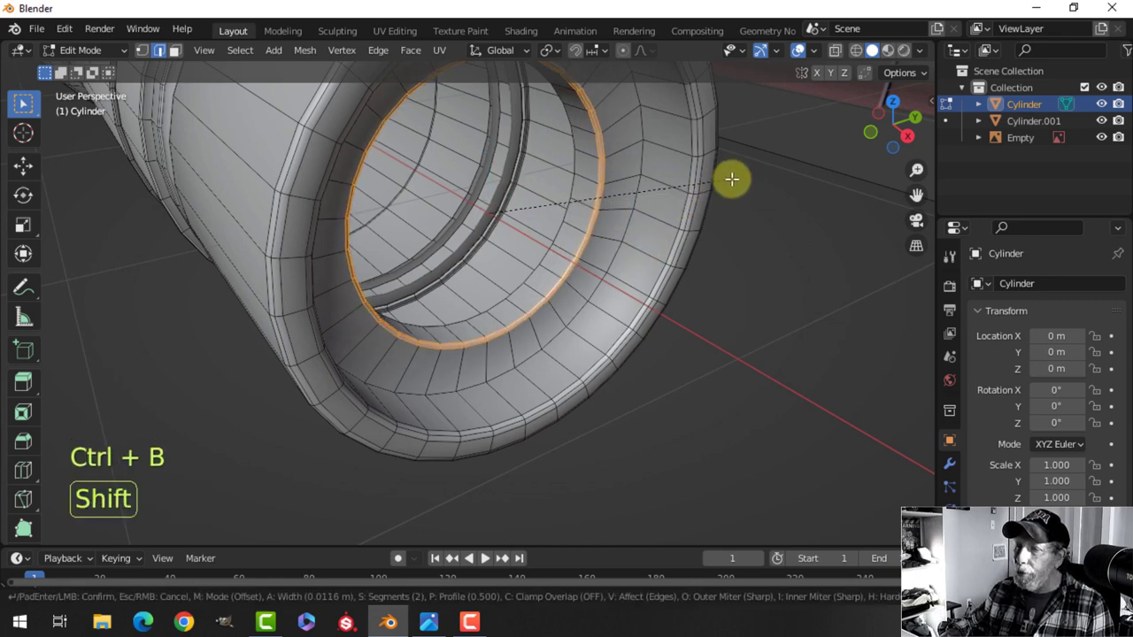
left_click(750, 168)
Step: Bevel the edge loop at the inner corner of the tail recess with two segments about 0.017 m wide
key("alt+a")
left_click(643, 169, "alt")
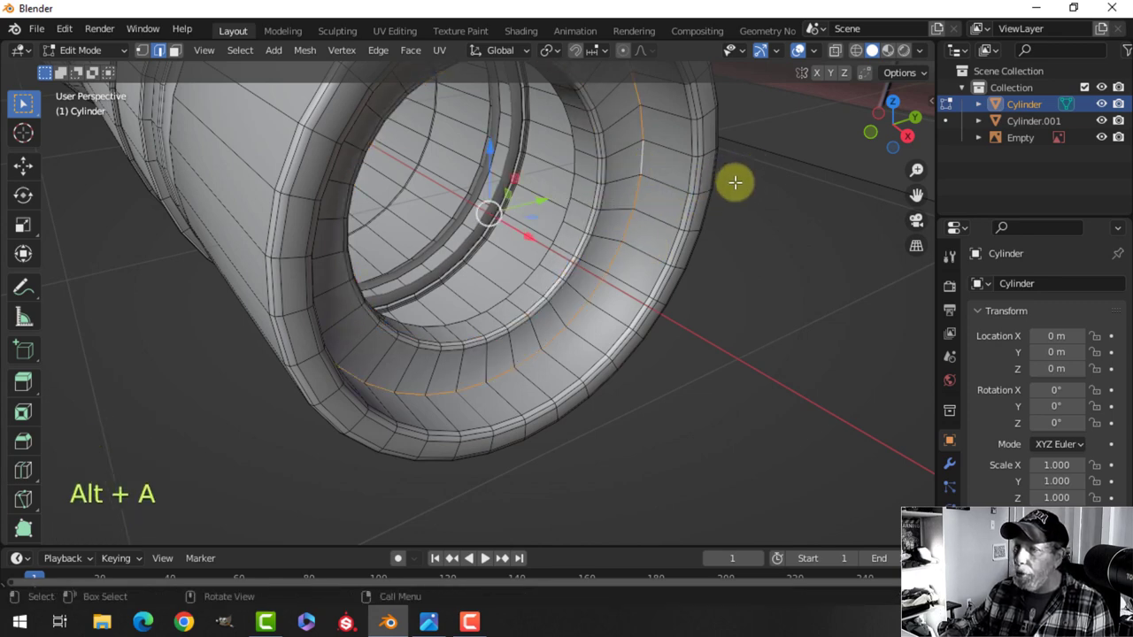
key("ctrl+b")
key("shift")
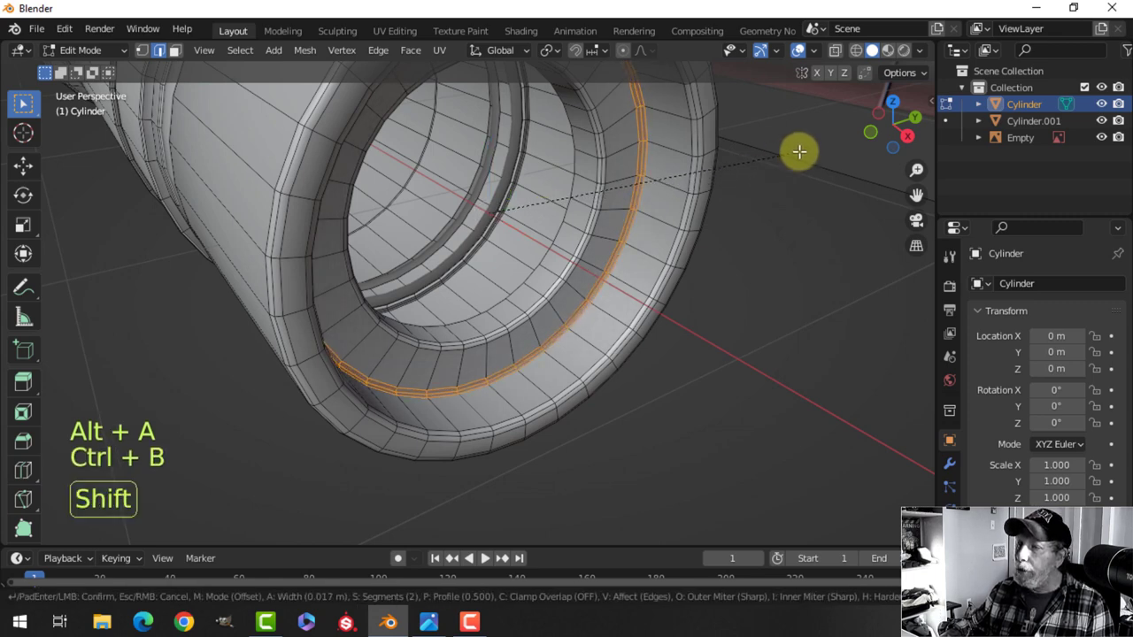
left_click(803, 148)
key("Tab")
scroll(576, 257, "down", 6)
key("alt+a")
Step: Try adding an edge loop around the long middle section of the flashlight body, slid toward its tail end
middle_click_drag(448, 321, 469, 245)
left_click(576, 281)
key("Tab")
middle_click_drag(576, 280, 505, 281)
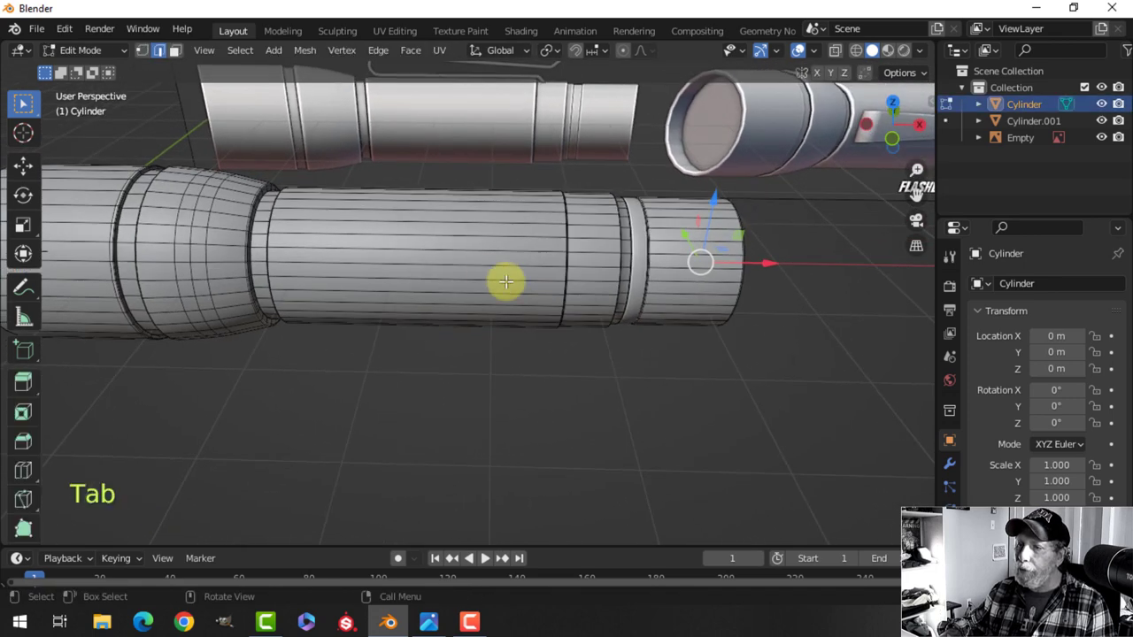
middle_click_drag(571, 292, 478, 260)
key("ctrl+r")
left_click(460, 249)
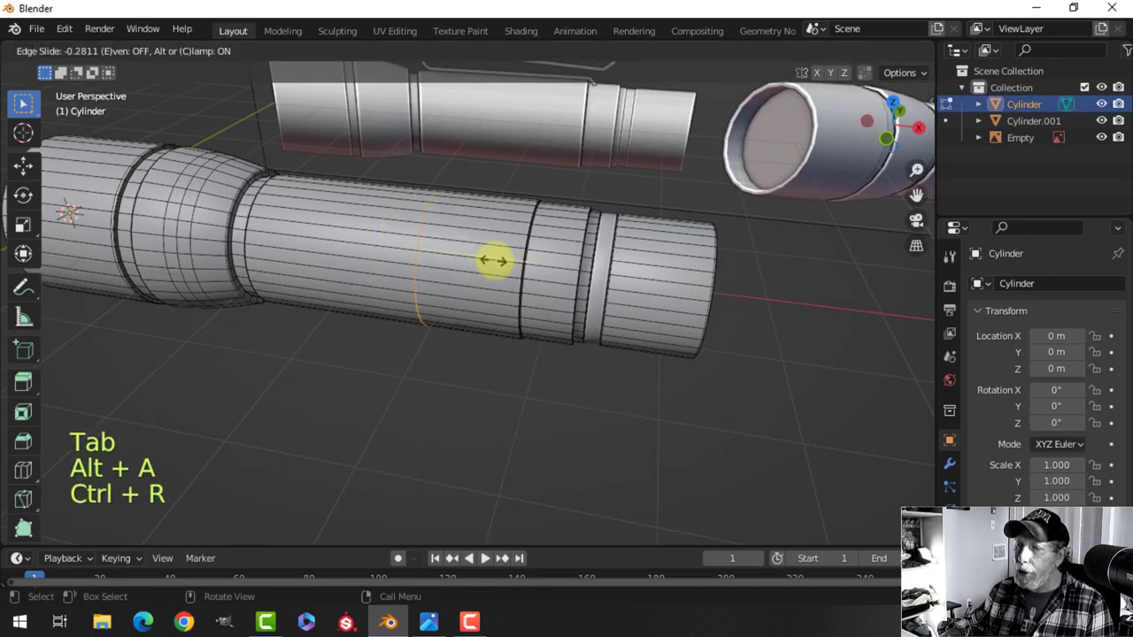
left_click(589, 270)
key("Tab")
scroll(503, 289, "down", 2)
mouse_move(504, 289)
middle_mouse_down()
mouse_move(550, 302)
mouse_move(519, 295)
middle_mouse_up()
scroll(547, 302, "up", 2)
key("alt+a")
Step: Undo the edge loop added to the middle section and return to Object Mode
key("ctrl+z")
key("ctrl+z")
key("ctrl+z")
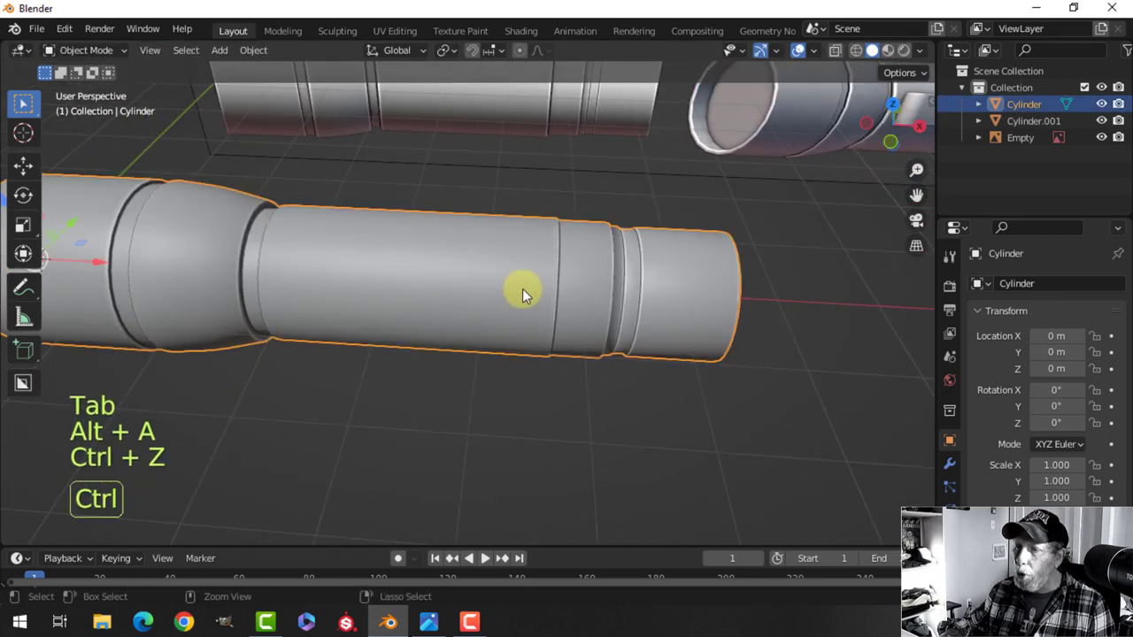
key("Tab")
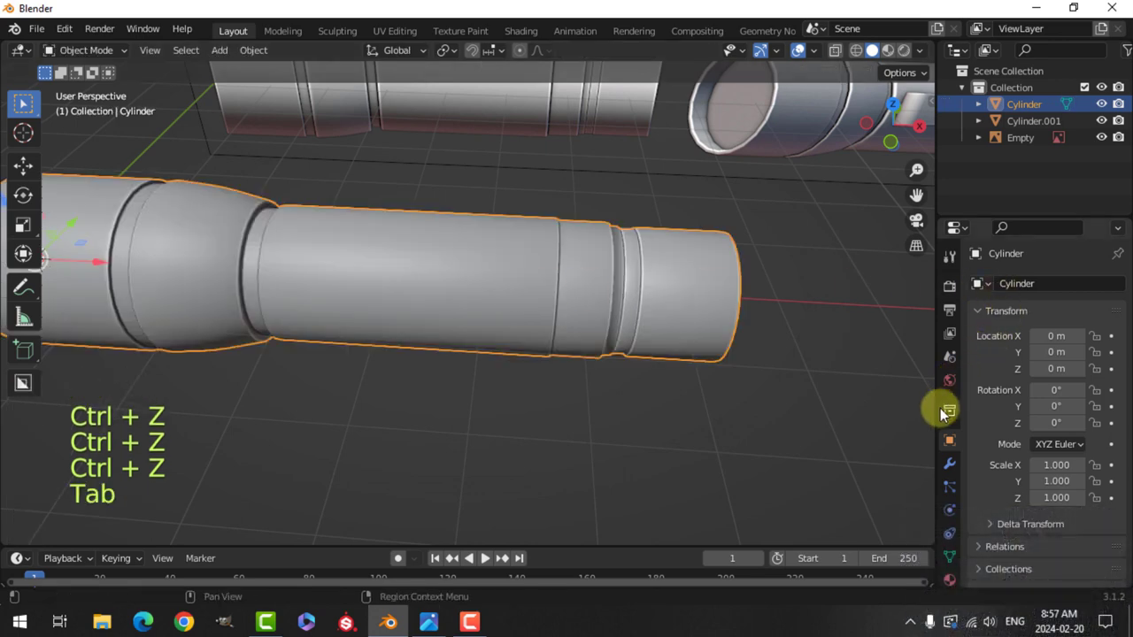
Step: Add a Weighted Normal modifier to the flashlight body and enable Auto Smooth for its normals
left_click(950, 464)
left_click(1009, 285)
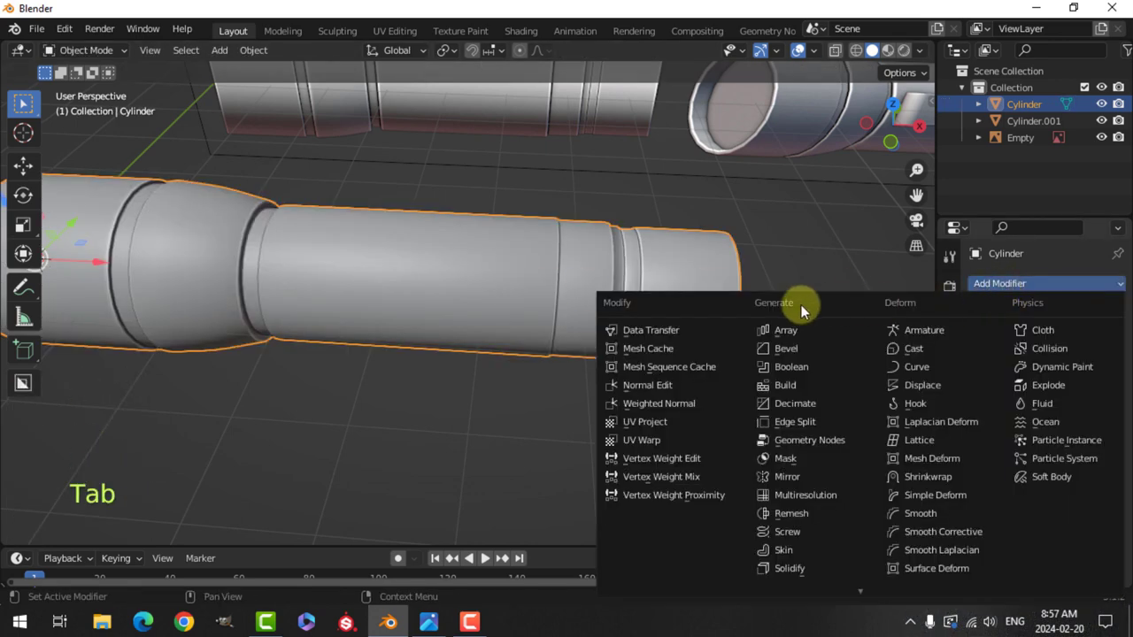
left_click(702, 403)
left_click(950, 556)
scroll(1044, 523, "down", 3)
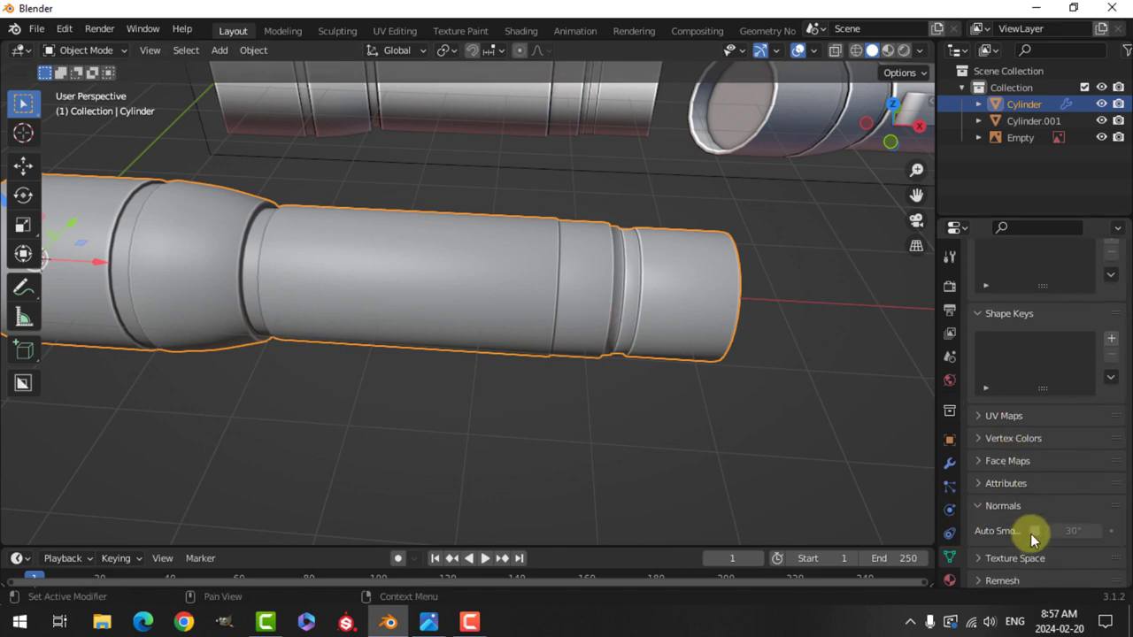
left_click(1035, 532)
scroll(655, 399, "down", 3)
key("alt+a")
Step: Add an edge loop to the narrow body strip beside the tail ring and slide it toward the ring
mouse_move(608, 370)
middle_mouse_down()
mouse_move(584, 328)
mouse_move(556, 320)
middle_mouse_up()
scroll(588, 337, "up", 3)
middle_click_drag(556, 319, 509, 279)
scroll(522, 307, "up", 3)
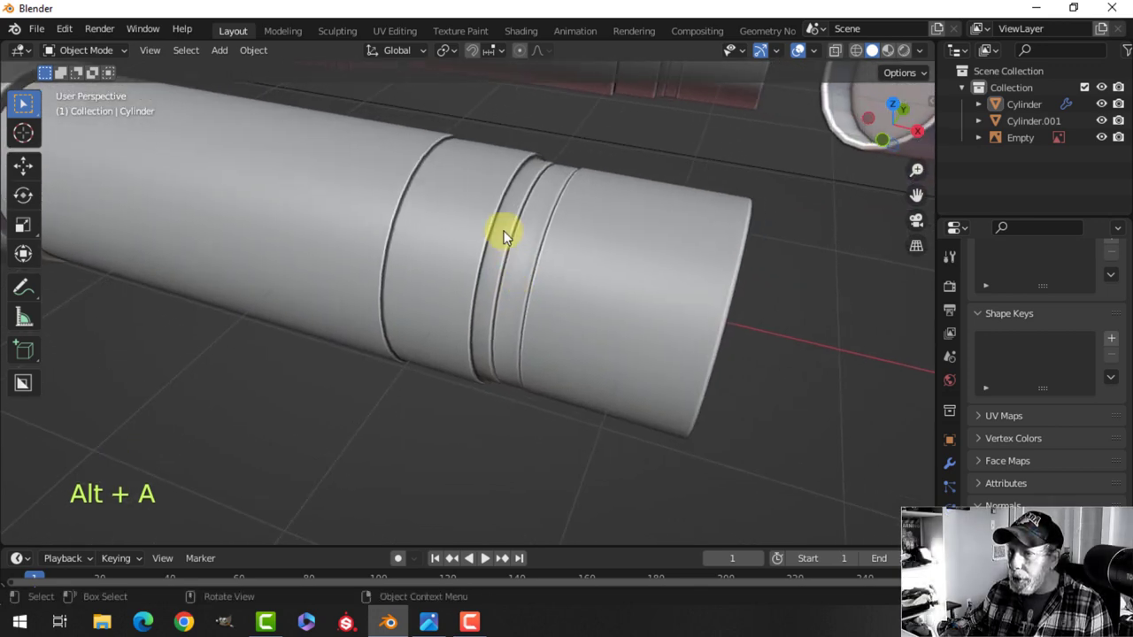
left_click(503, 236)
key("Tab")
scroll(538, 253, "up", 2)
middle_click_drag(520, 238, 488, 230)
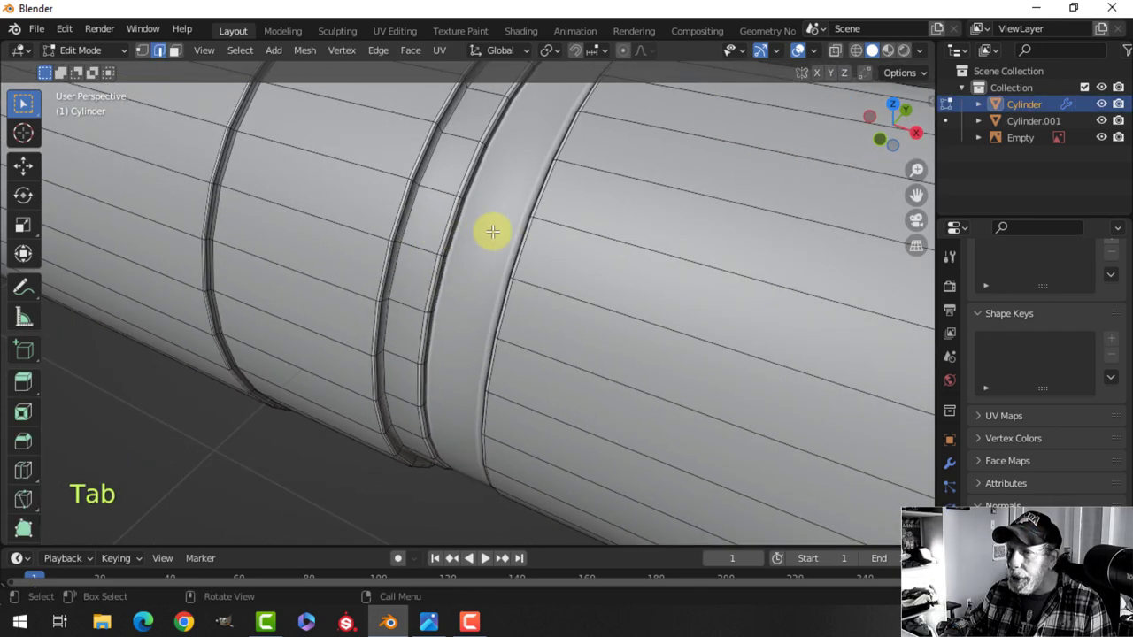
key("ctrl+r")
left_click(428, 248)
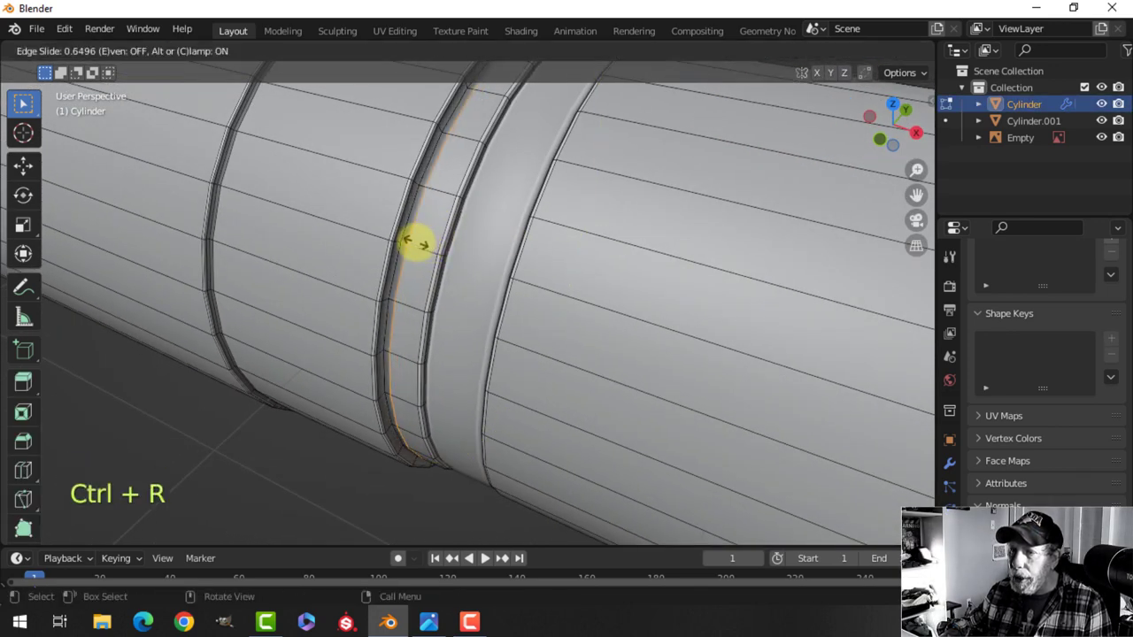
left_click(488, 256)
key("Tab")
key("alt+a")
scroll(497, 281, "down", 4)
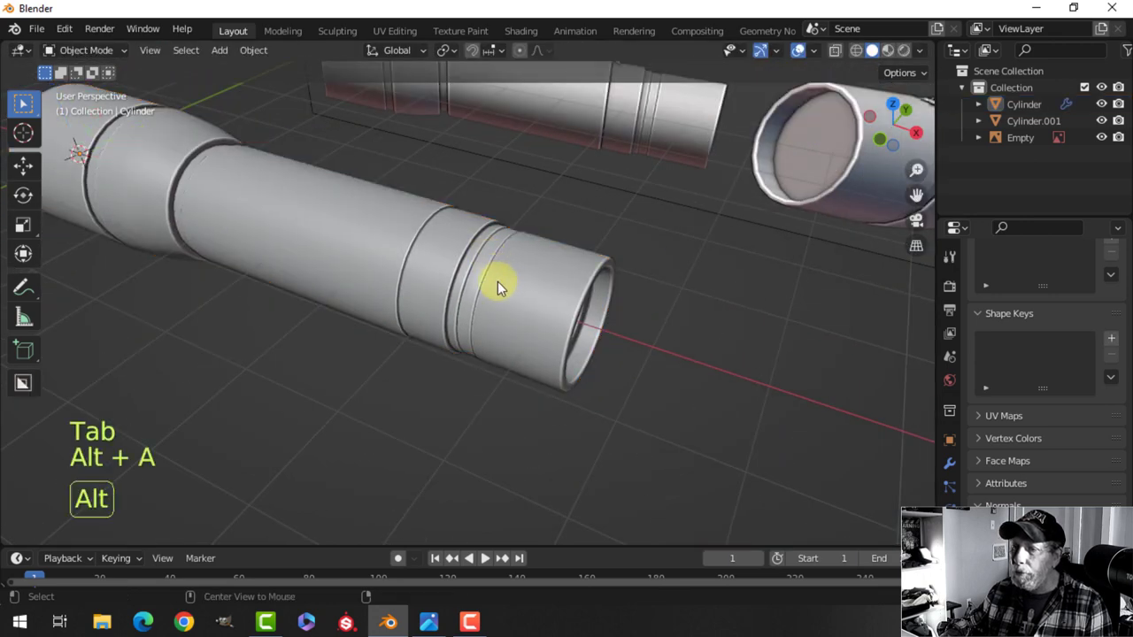
middle_click_drag(493, 296, 566, 297, "shift")
scroll(487, 301, "up", 5)
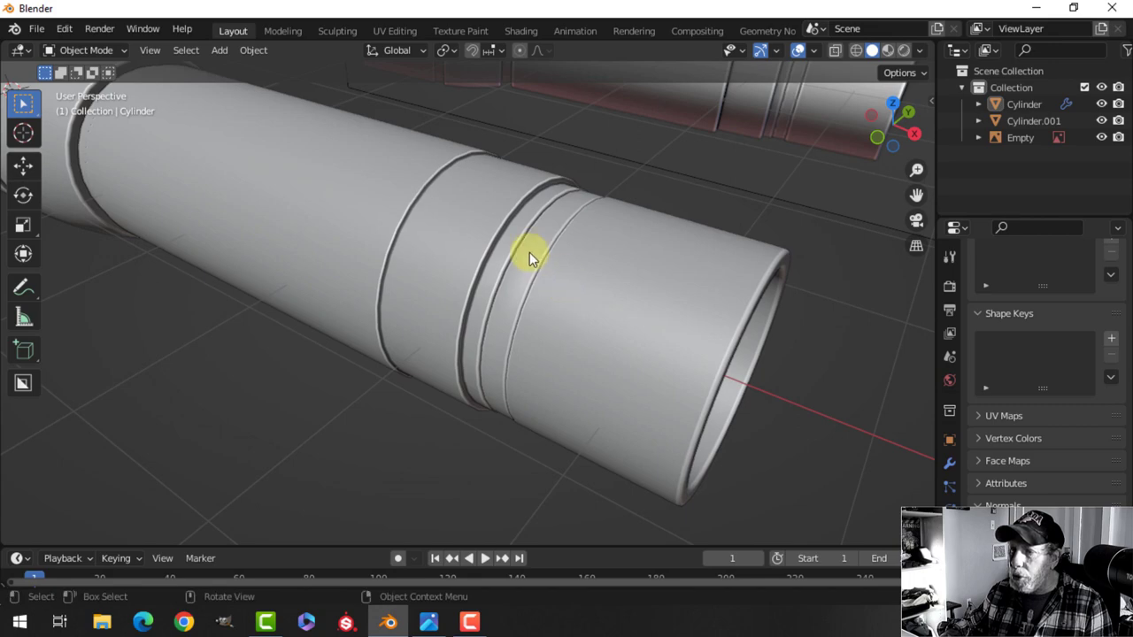
scroll(521, 273, "down", 4)
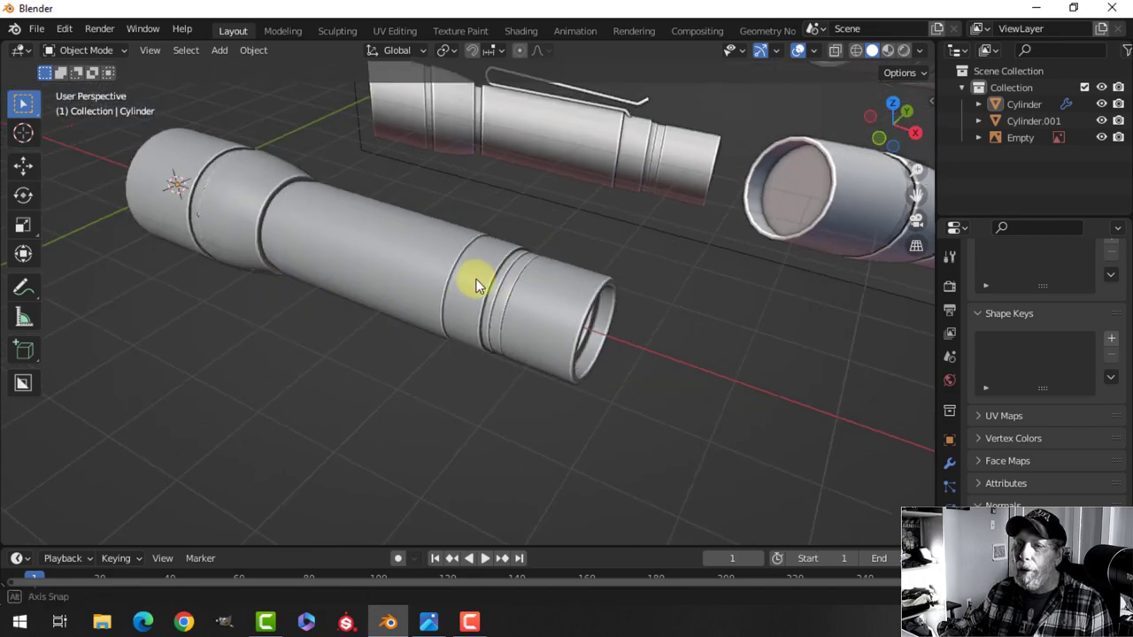
middle_click_drag(476, 283, 569, 291)
Step: Duplicate the edge loop of the inner lip in the tail opening and move the copy about 0.65 m outward along X
key("Tab")
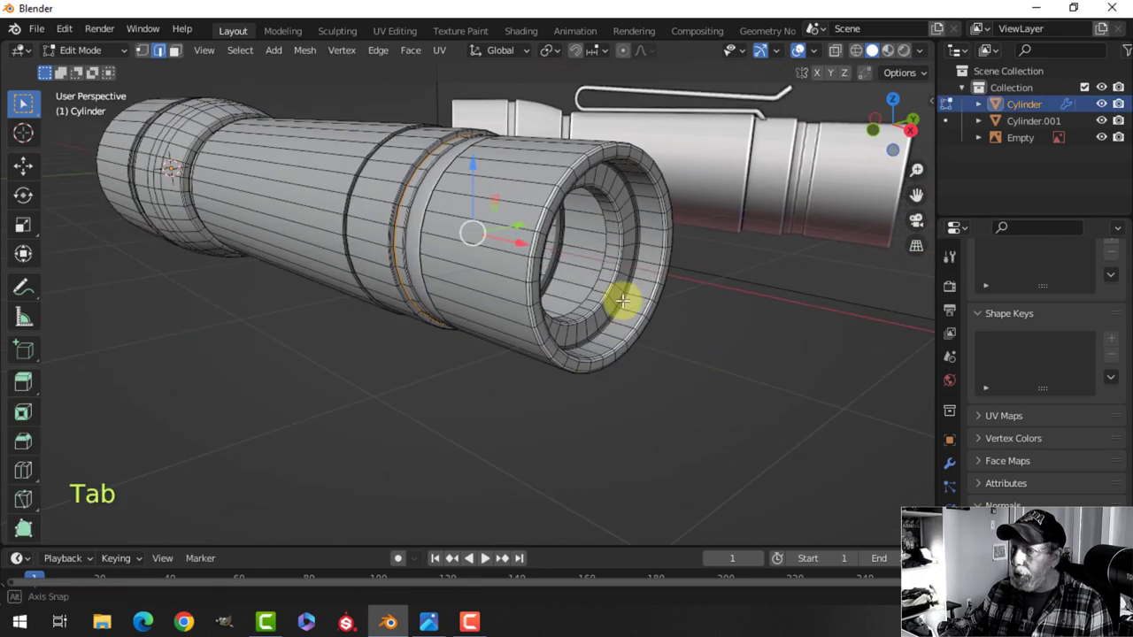
key("alt+a")
scroll(611, 288, "up", 5)
key("2")
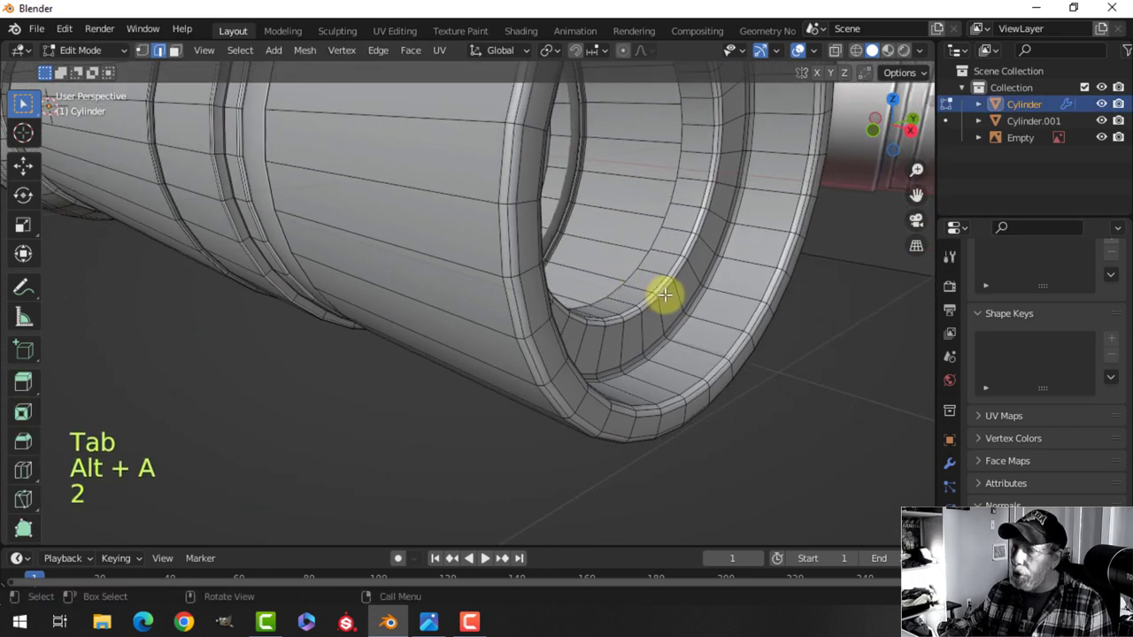
left_click(668, 292, "alt")
scroll(688, 301, "down", 5)
mouse_move(688, 301)
middle_mouse_down()
mouse_move(663, 306)
mouse_move(714, 311)
mouse_move(663, 304)
mouse_move(679, 314)
middle_mouse_up()
scroll(856, 185, "down", 5)
middle_click_drag(797, 245, 735, 298, "shift")
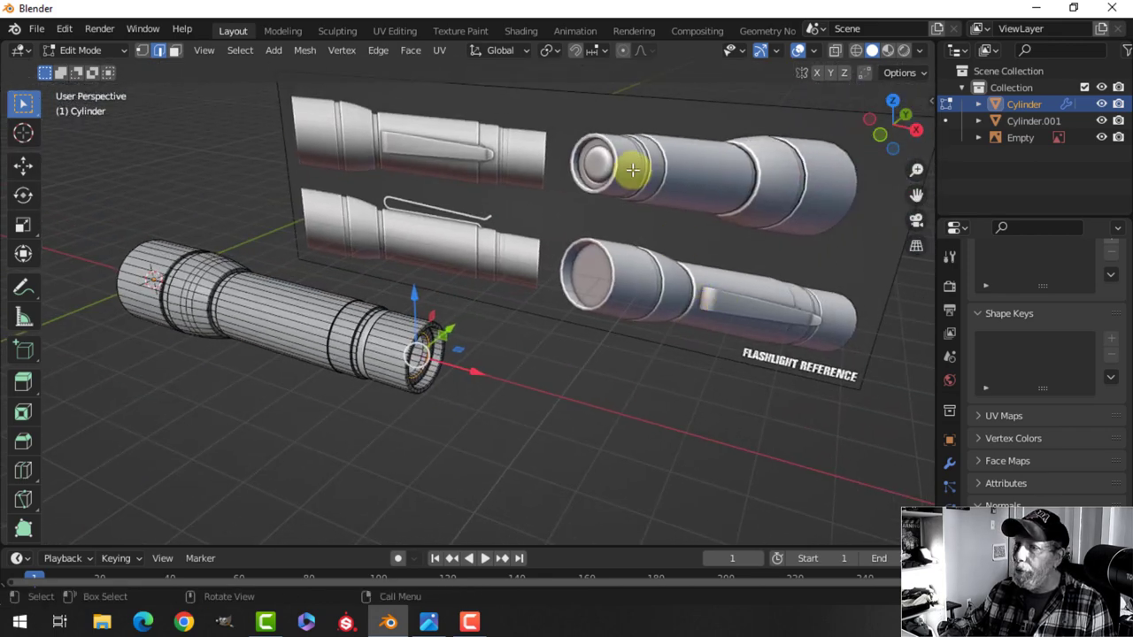
scroll(660, 302, "up", 4)
middle_click_drag(634, 313, 590, 267)
scroll(587, 293, "up", 3)
key("shift+d")
right_click(516, 275)
left_click_drag(462, 268, 608, 303)
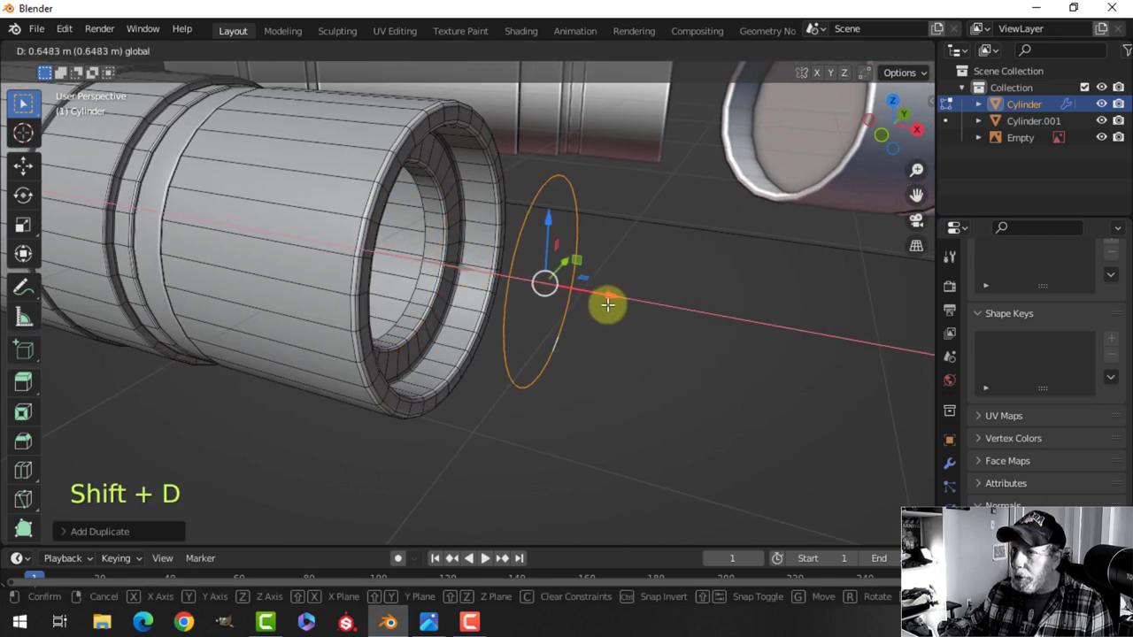
Step: Separate the duplicated loop into its own object and select that object alone
key("p")
left_click(664, 276)
key("Tab")
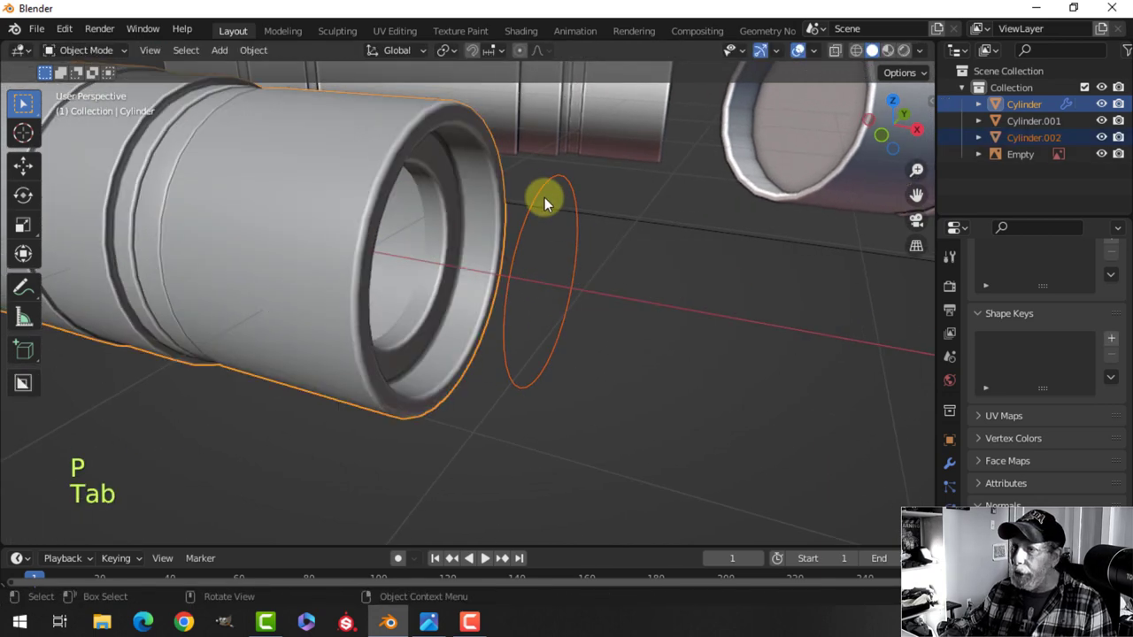
left_click(549, 202)
left_click(549, 191)
Step: Extrude all vertices of the separated loop along X toward the flashlight to form a short band
key("Tab")
key("a")
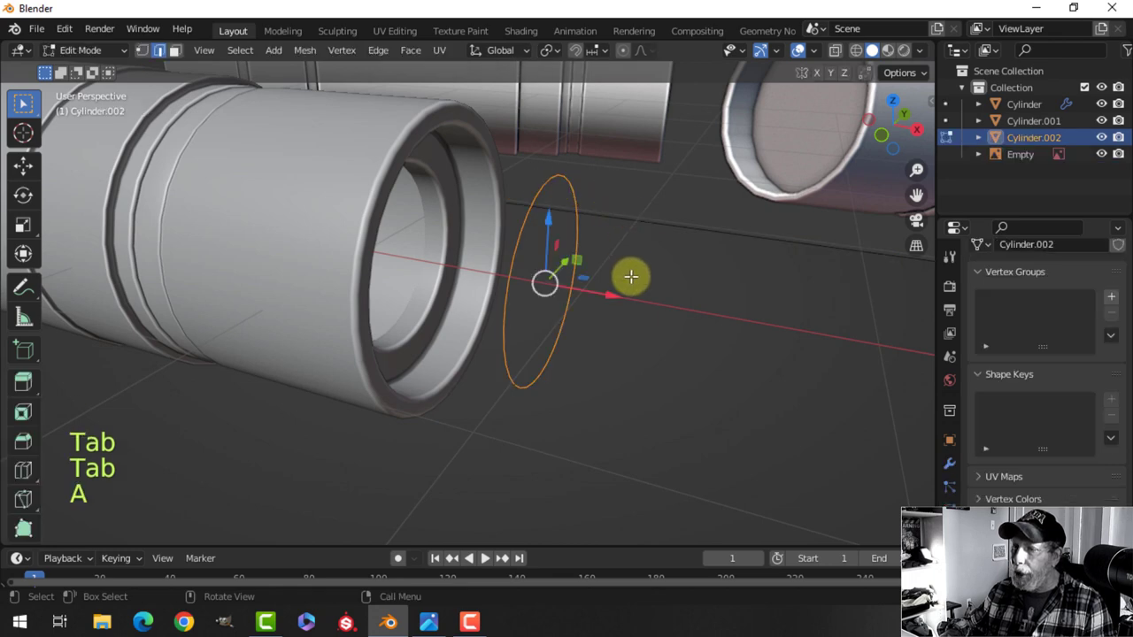
middle_click_drag(632, 274, 736, 274)
key("1")
key("e")
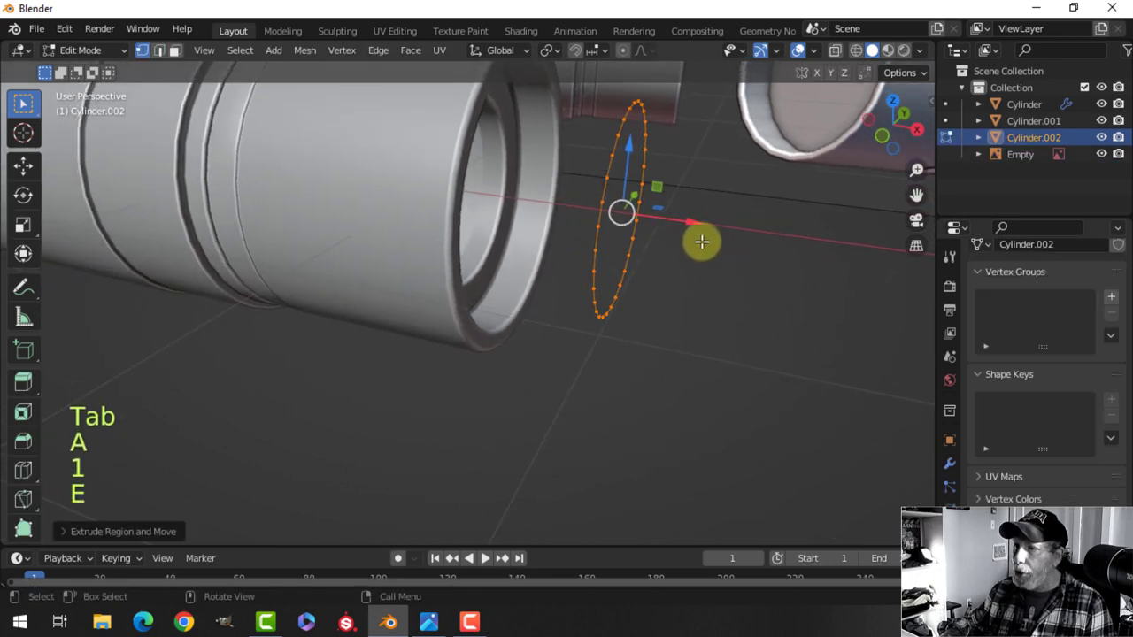
left_click(650, 225)
middle_click_drag(647, 225, 647, 239)
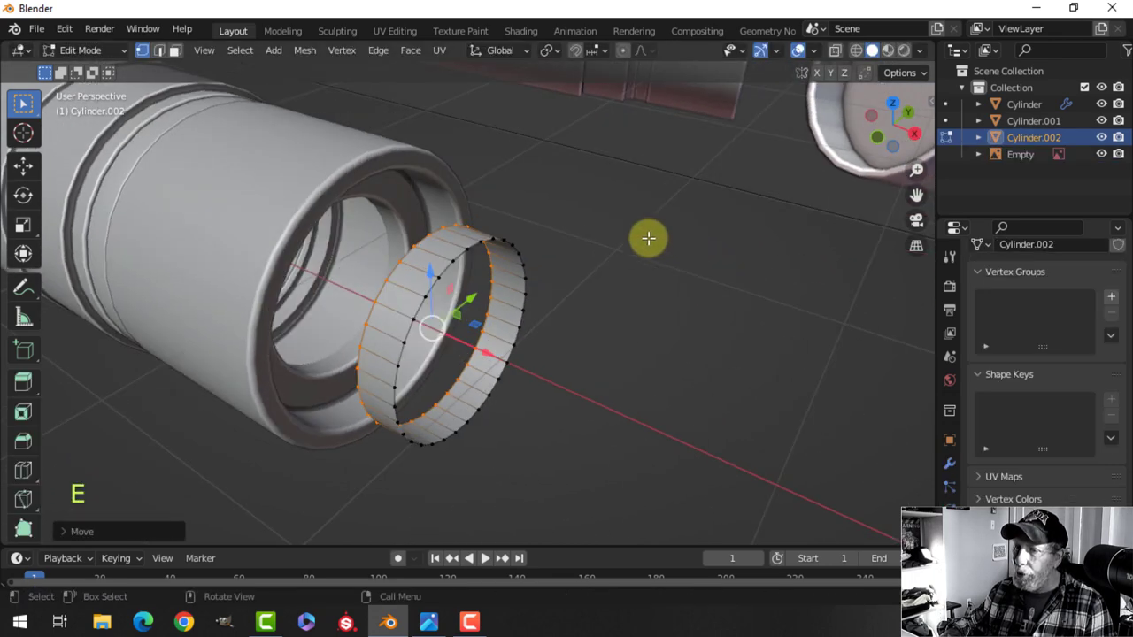
Step: Fill the band's outer edge loop with a face to cap the tail button
key("alt+a")
left_click(469, 248, "alt+shift")
key("f")
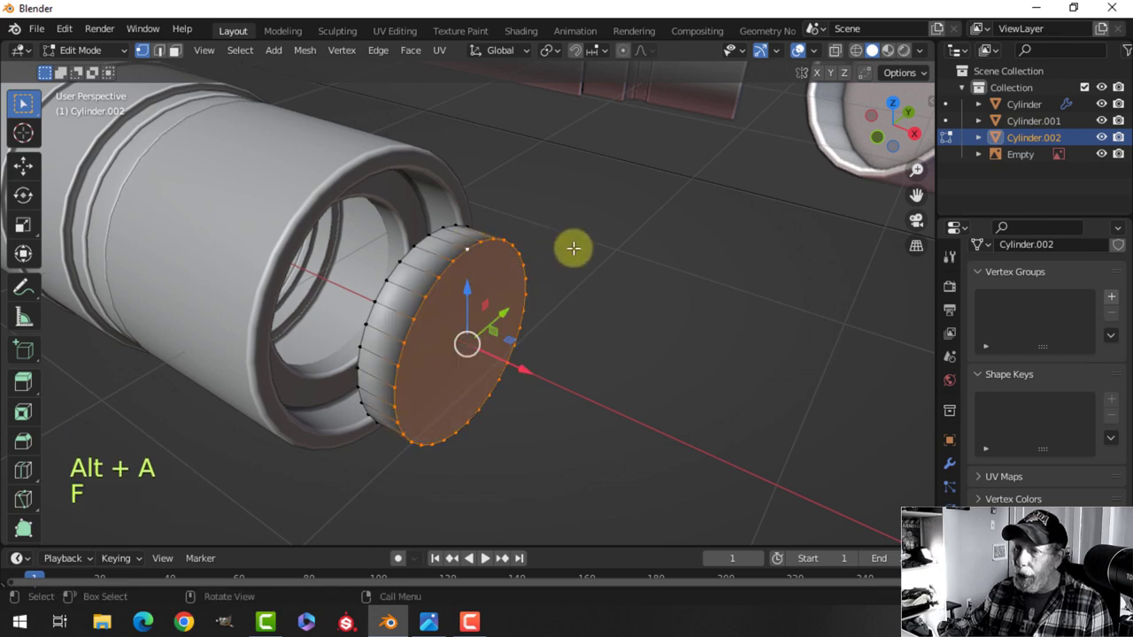
Step: Bevel the rim of the button's cap face with four segments about 0.124 m wide
middle_click_drag(574, 248, 640, 251)
key("3")
scroll(609, 245, "up", 2)
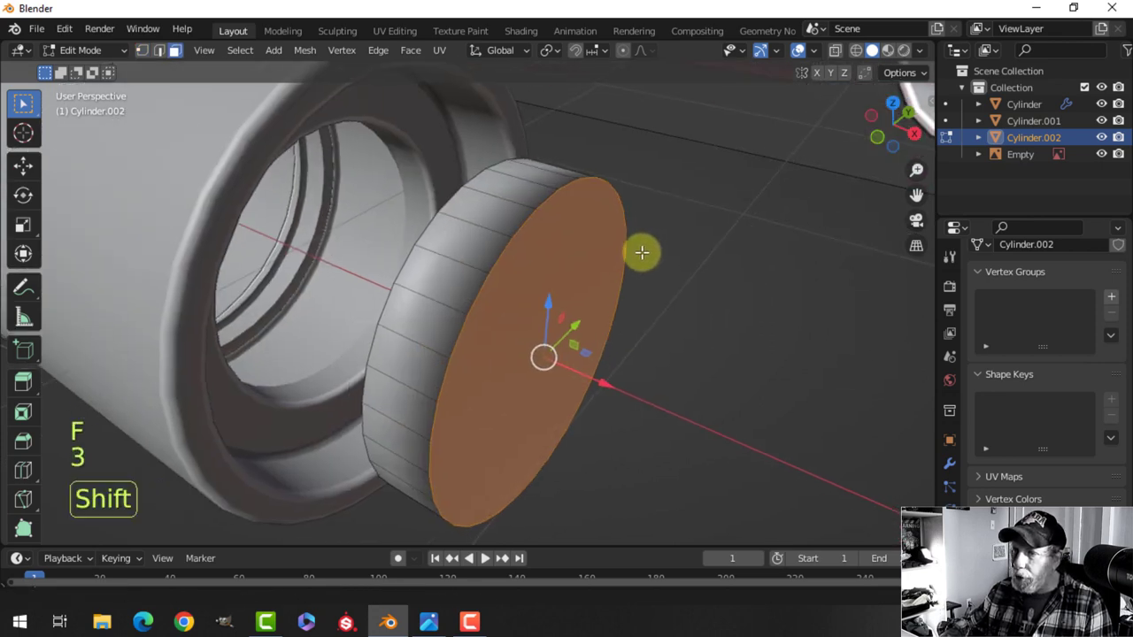
key("ctrl+b")
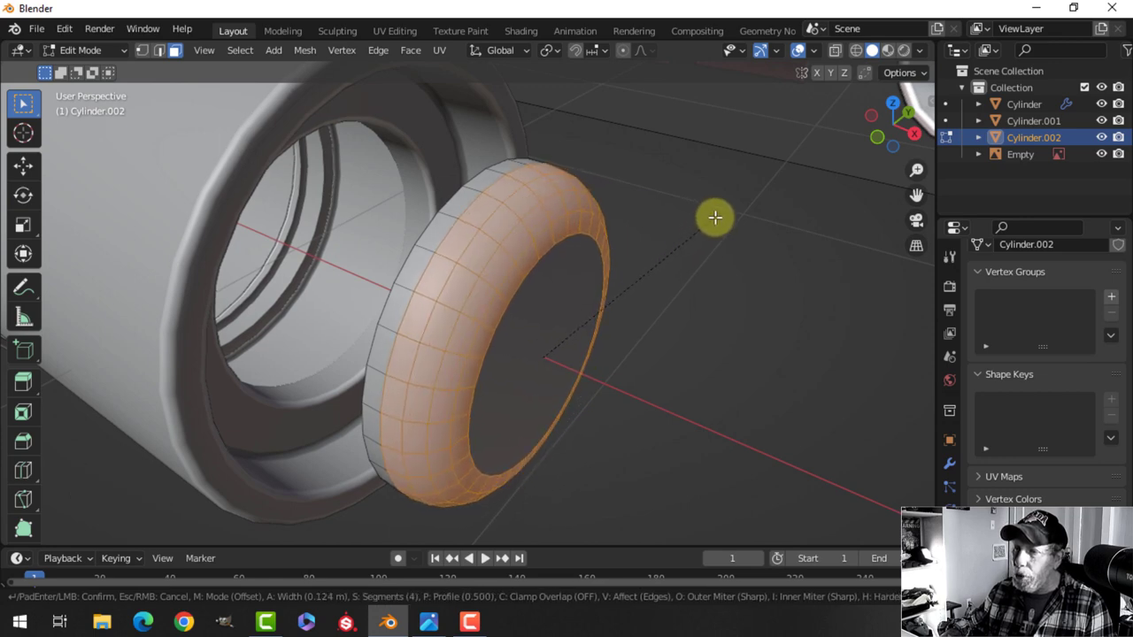
left_click(715, 217)
scroll(712, 217, "down", 4)
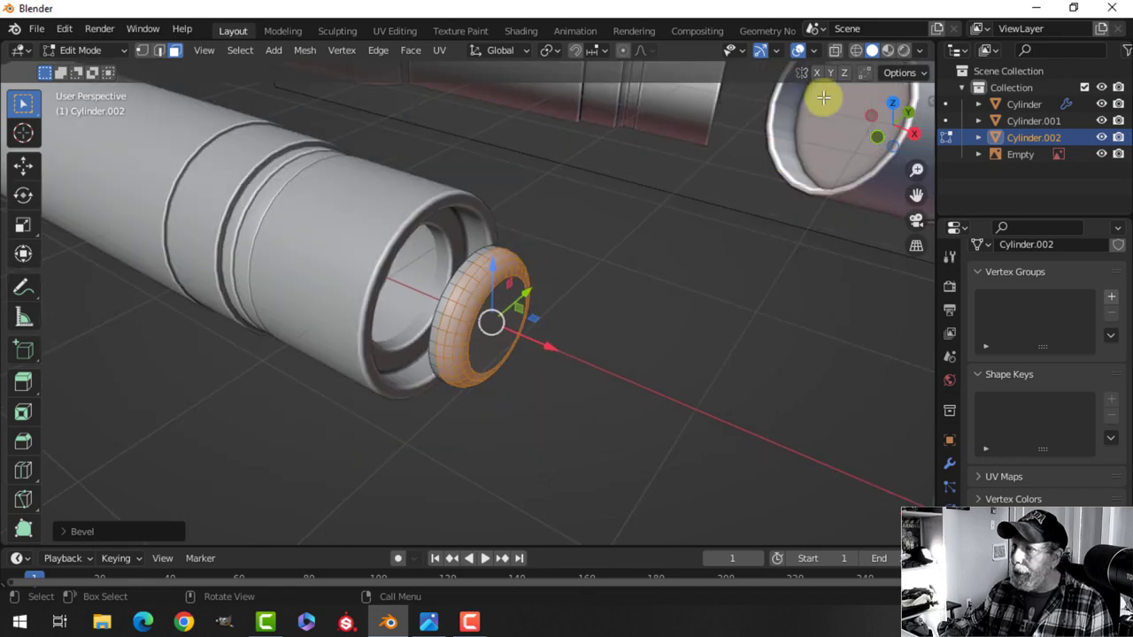
Step: Turn on the Face Orientation overlay and flip the normals of the button's beveled faces
left_click(813, 51)
left_click(754, 369)
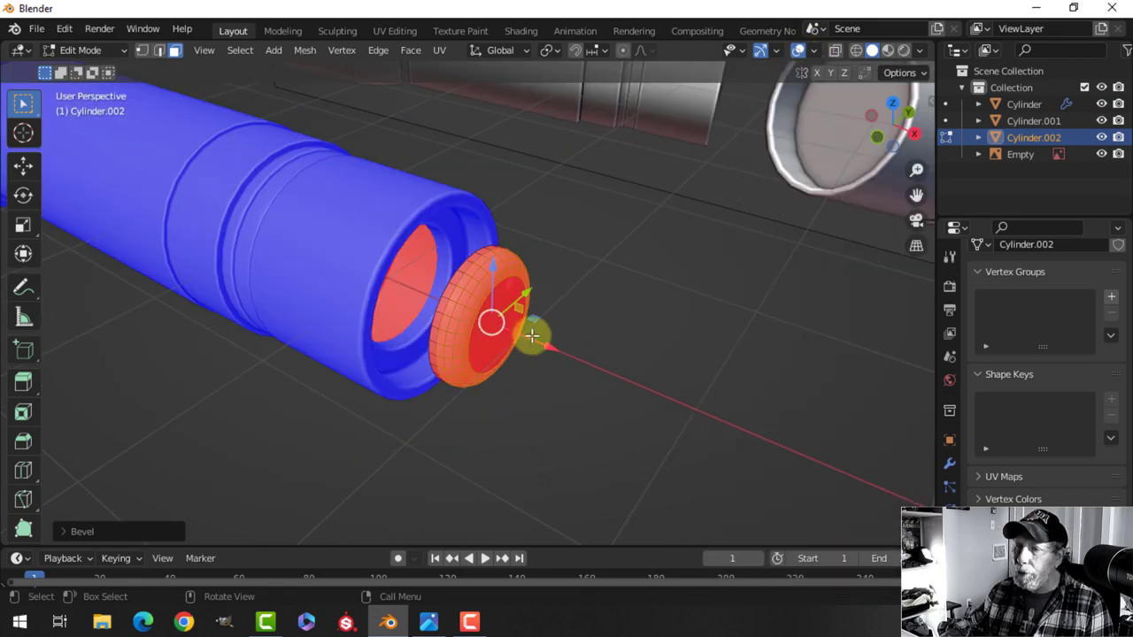
scroll(478, 313, "down", 4)
middle_click_drag(274, 268, 587, 319, "shift")
scroll(587, 320, "up", 3)
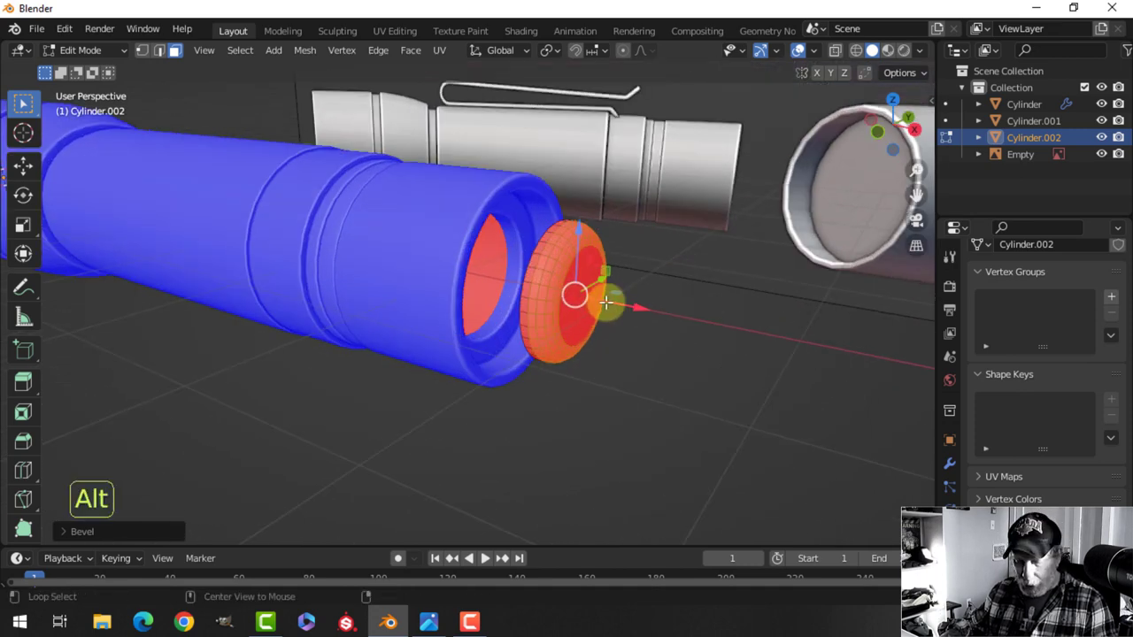
key("alt+n")
left_click(606, 302)
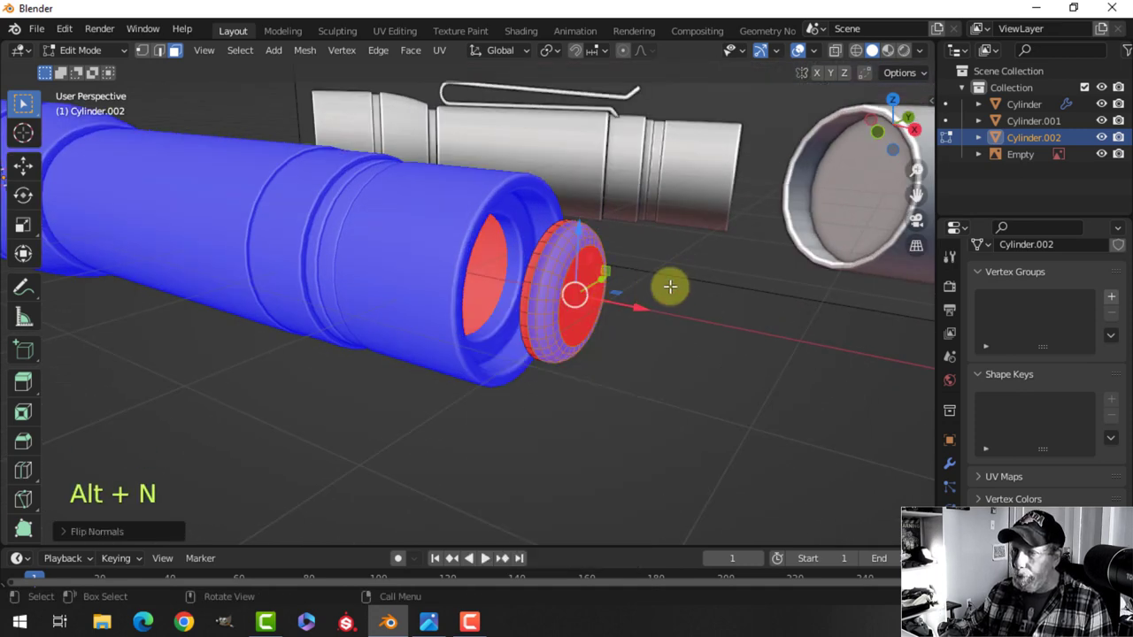
Step: Recalculate the normals of the entire tail button so they face outward
key("a")
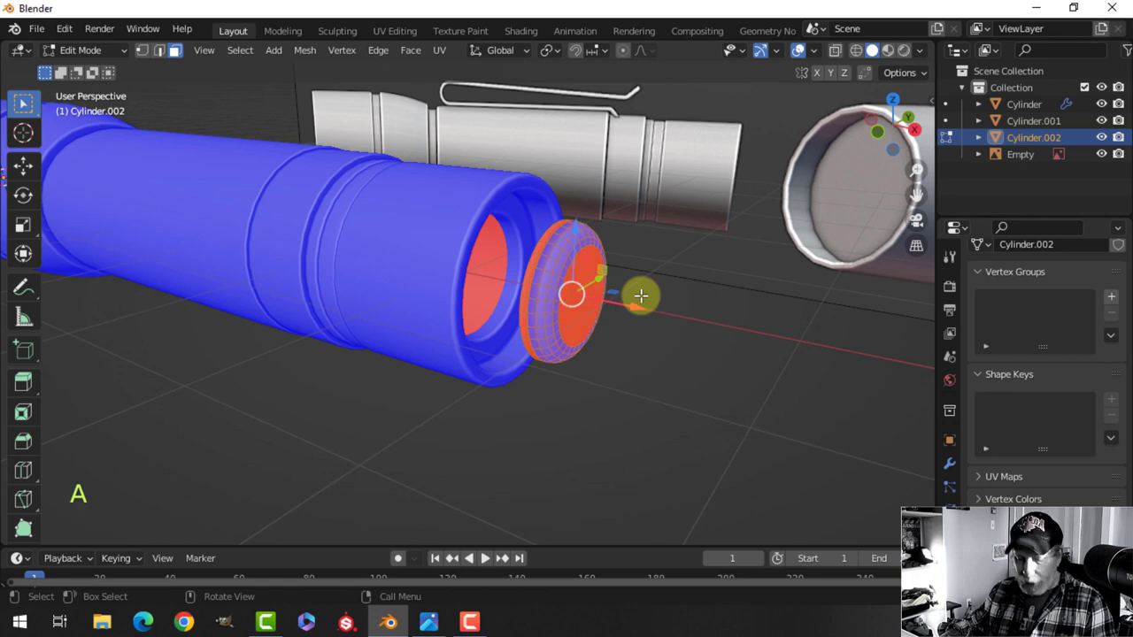
key("alt+n")
left_click(633, 316)
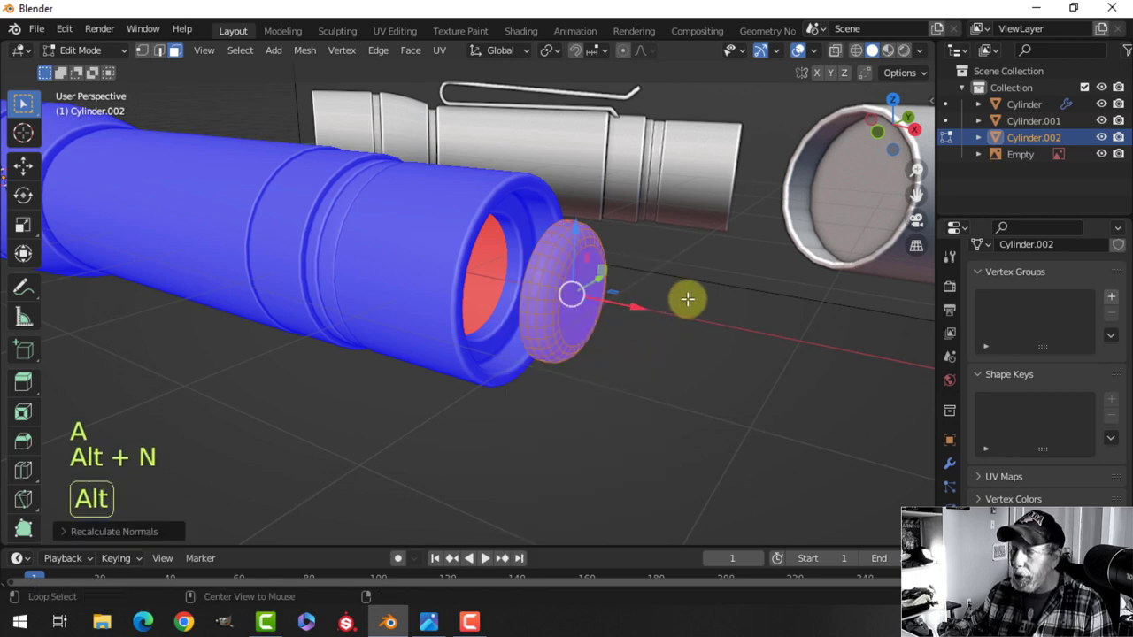
Step: Move the whole tail button along X into the flashlight's rear opening and return to Object Mode
key("alt+a")
key("a")
key("g")
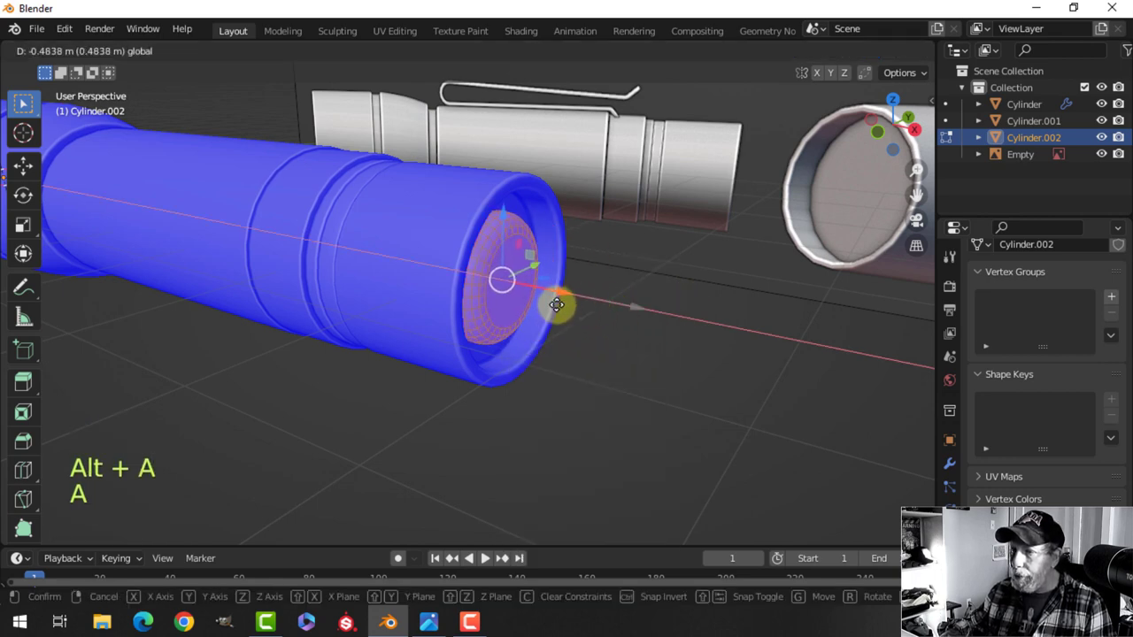
left_click_drag(537, 311, 540, 313)
key("Tab")
middle_click_drag(615, 322, 488, 311)
key("alt+a")
scroll(503, 318, "up", 4)
Step: Turn off the Face Orientation overlay
left_click(812, 52)
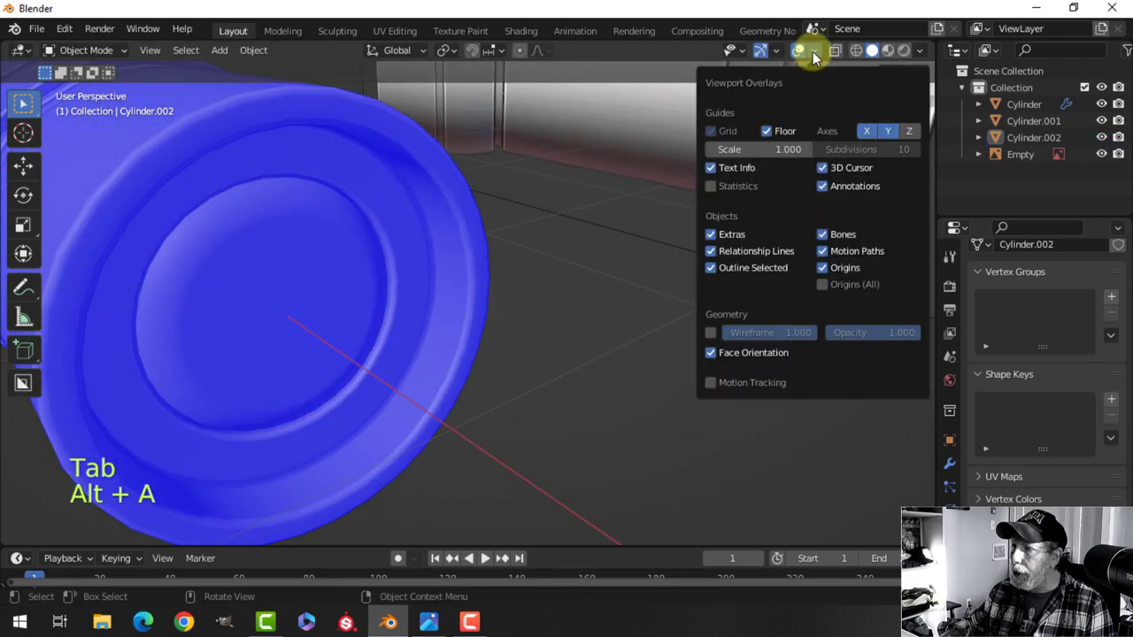
left_click(743, 354)
scroll(551, 352, "down", 6)
middle_click_drag(551, 353, 503, 307)
scroll(608, 340, "up", 2)
Step: Nudge the whole tail button slightly outward along X within the rear opening
key("Tab")
key("a")
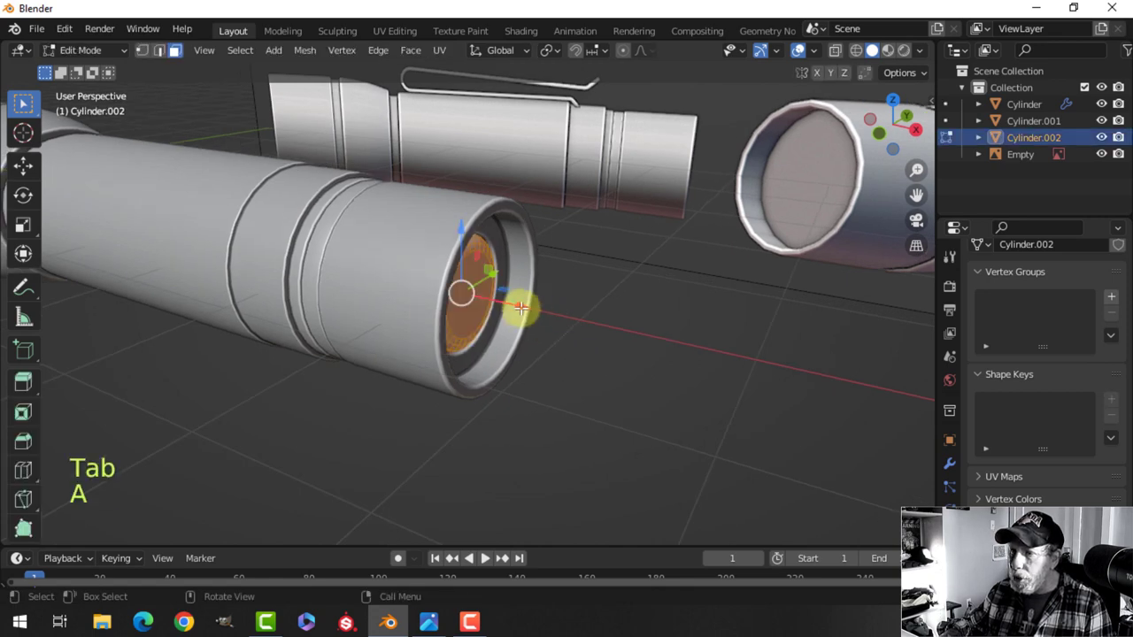
left_click_drag(522, 307, 535, 315)
key("Tab")
middle_click_drag(620, 319, 490, 309)
scroll(390, 284, "up", 2)
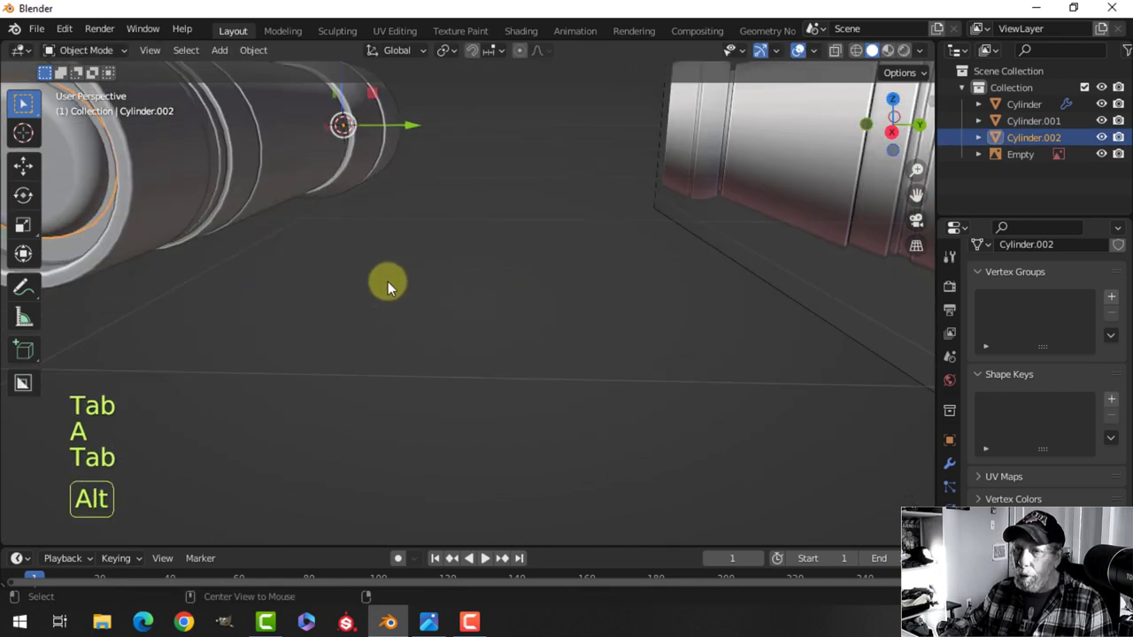
Step: Scale the whole tail button mesh down slightly to about 0.97 and return to Object Mode
key("alt+a")
middle_click_drag(326, 262, 448, 279, "shift")
left_click(449, 279)
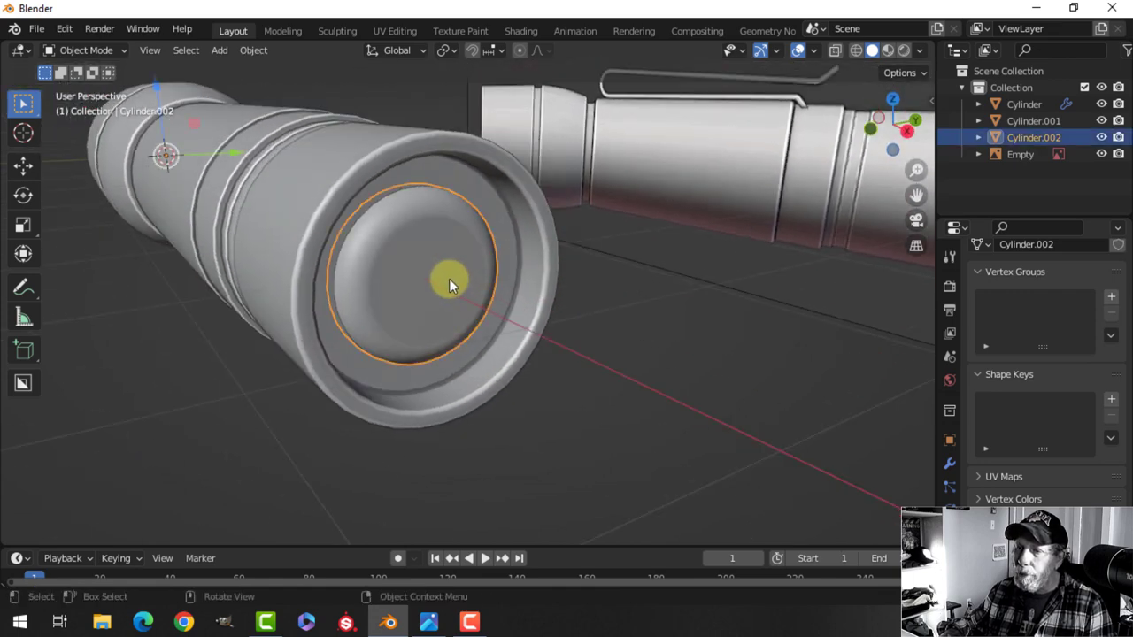
key("Tab")
key("a")
key("s")
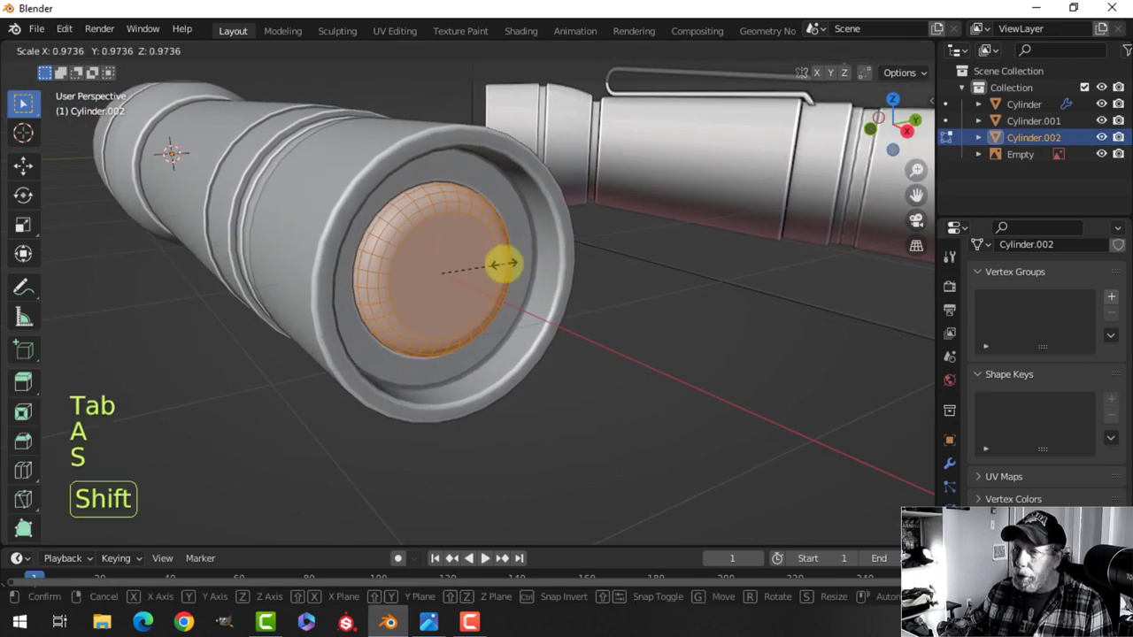
left_click(496, 263)
key("Tab")
key("alt+a")
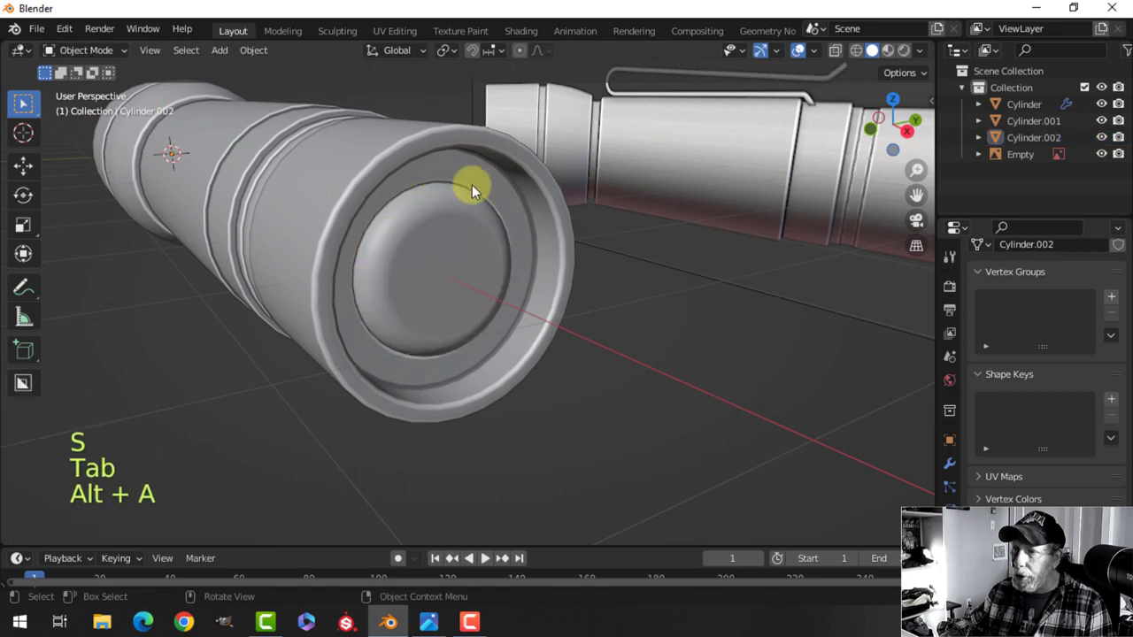
Step: Nudge the whole tail button mesh very slightly along X in Edit Mode, leaving nothing selected in Object Mode
middle_click_drag(515, 260, 522, 292)
key("Tab")
key("a")
left_click_drag(584, 272, 589, 275)
key("Tab")
key("alt+a")
Step: Duplicate an inner edge loop of the flashlight head, place it just in front of the opening and separate it as its own object
middle_click_drag(589, 289, 524, 305)
scroll(512, 296, "down", 3)
middle_click_drag(443, 309, 561, 342)
scroll(473, 355, "up", 3)
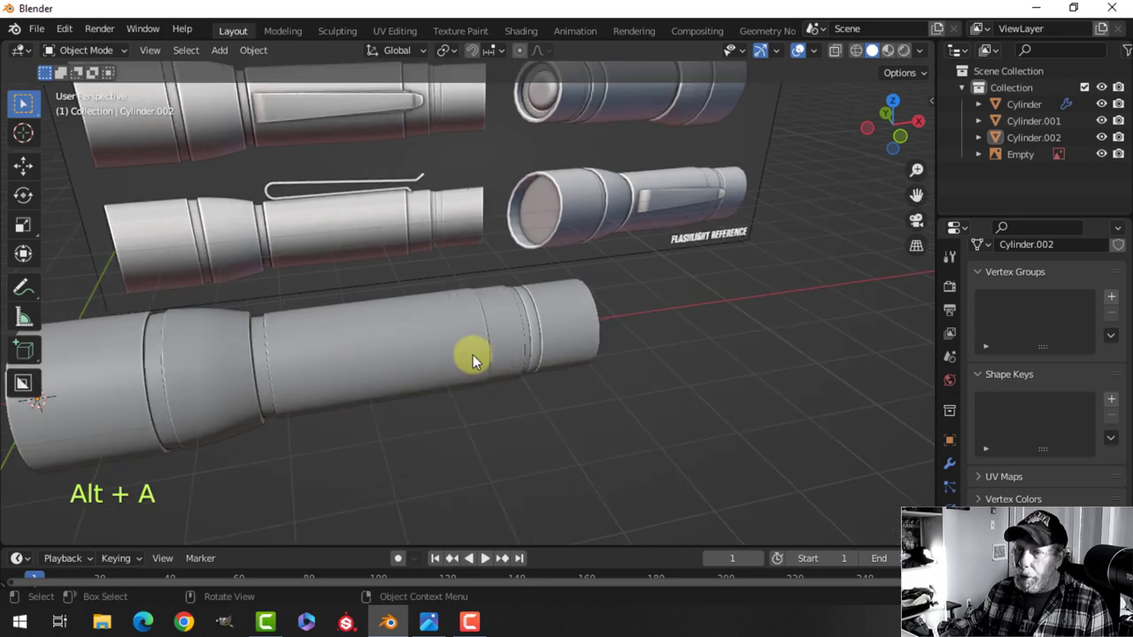
middle_click_drag(319, 355, 478, 270, "shift")
left_click(445, 291)
key("Tab")
key("alt+a")
key("2")
left_click(486, 251, "alt")
scroll(521, 268, "down", 2)
middle_click_drag(478, 270, 517, 271, "shift")
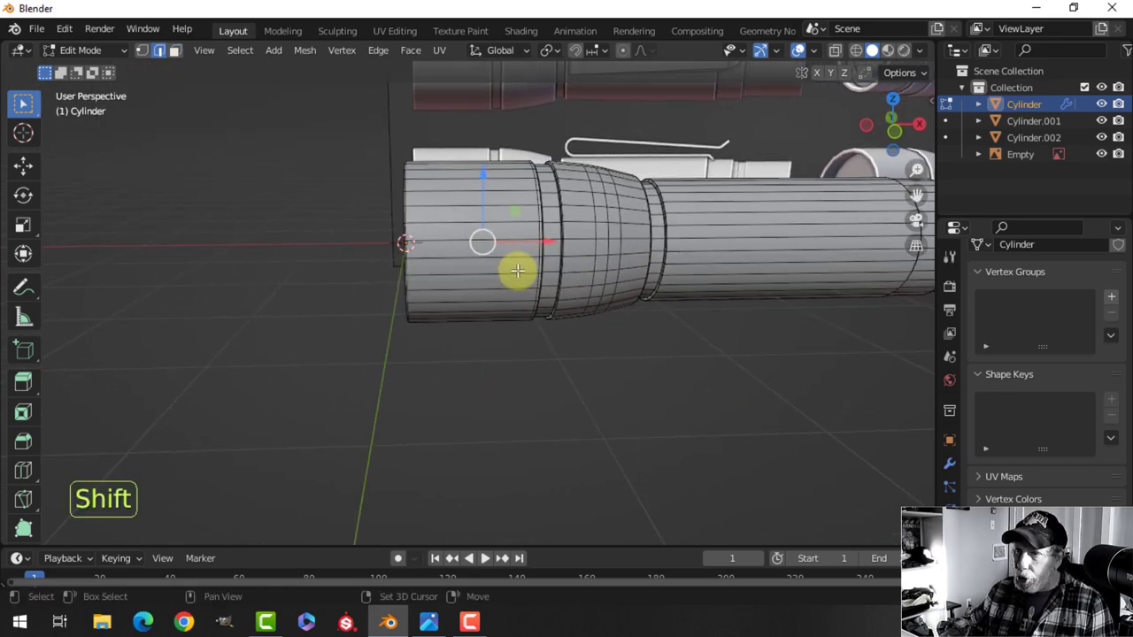
key("shift+d")
left_click(443, 253)
key("p")
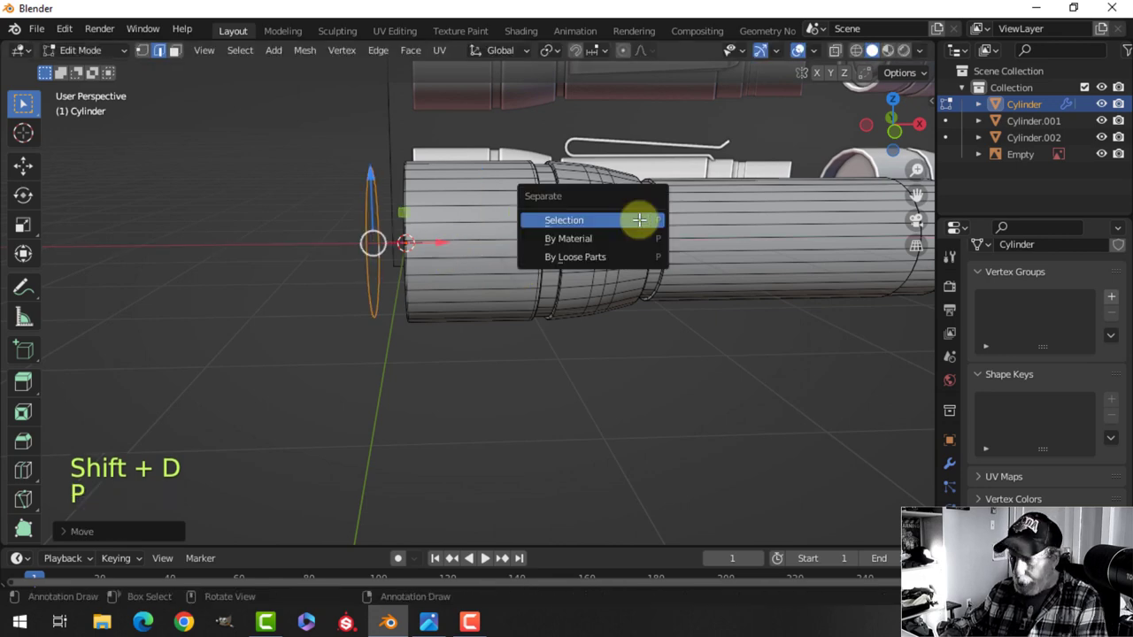
left_click(624, 220)
key("Tab")
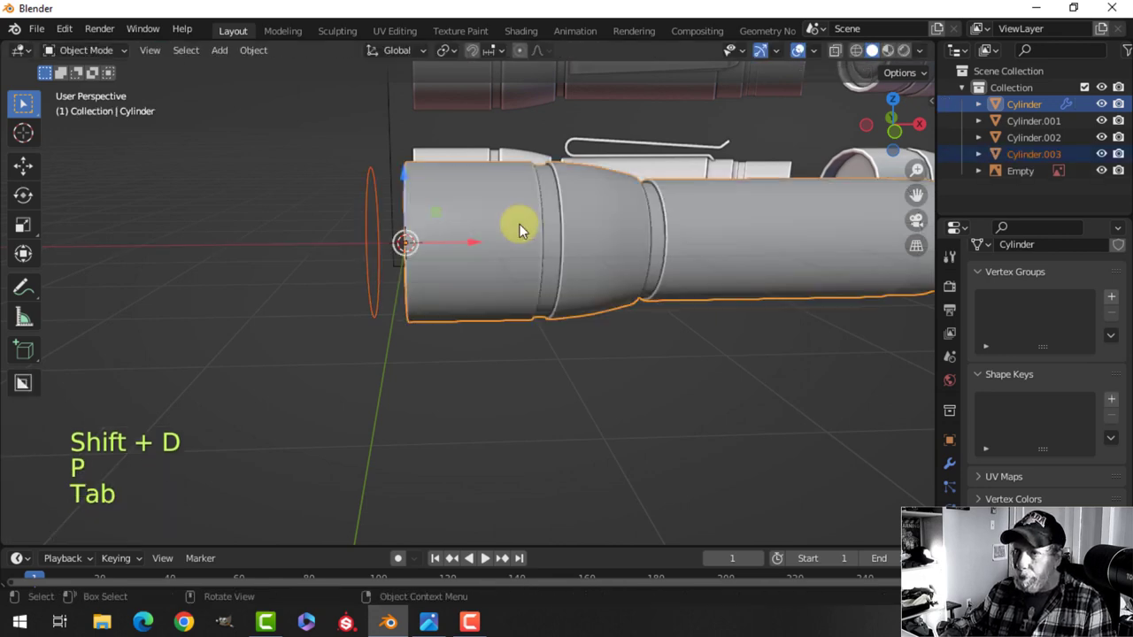
Step: Fill the separated ring with a face and move it along X into the flashlight head's opening as a lens
left_click(367, 203)
key("Tab")
key("a")
middle_click_drag(481, 235, 547, 256)
key("f")
key("g")
key("x")
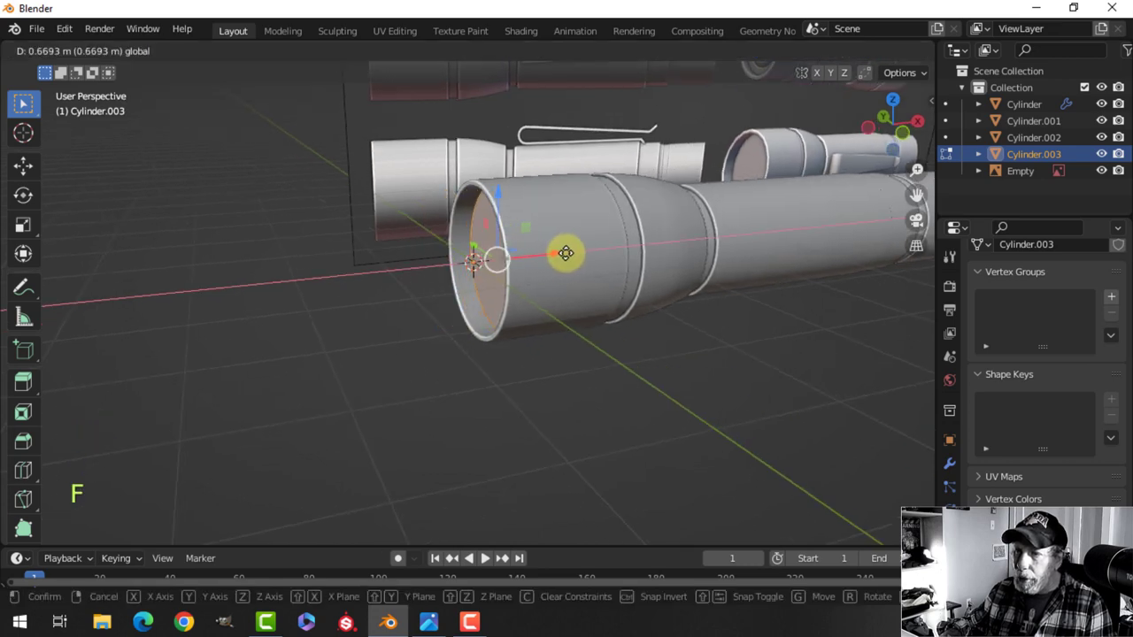
left_click(558, 255)
Step: Scale the lens disc to fit inside the head's rim and return to Object Mode with nothing selected
middle_click_drag(547, 261, 727, 243)
key("s")
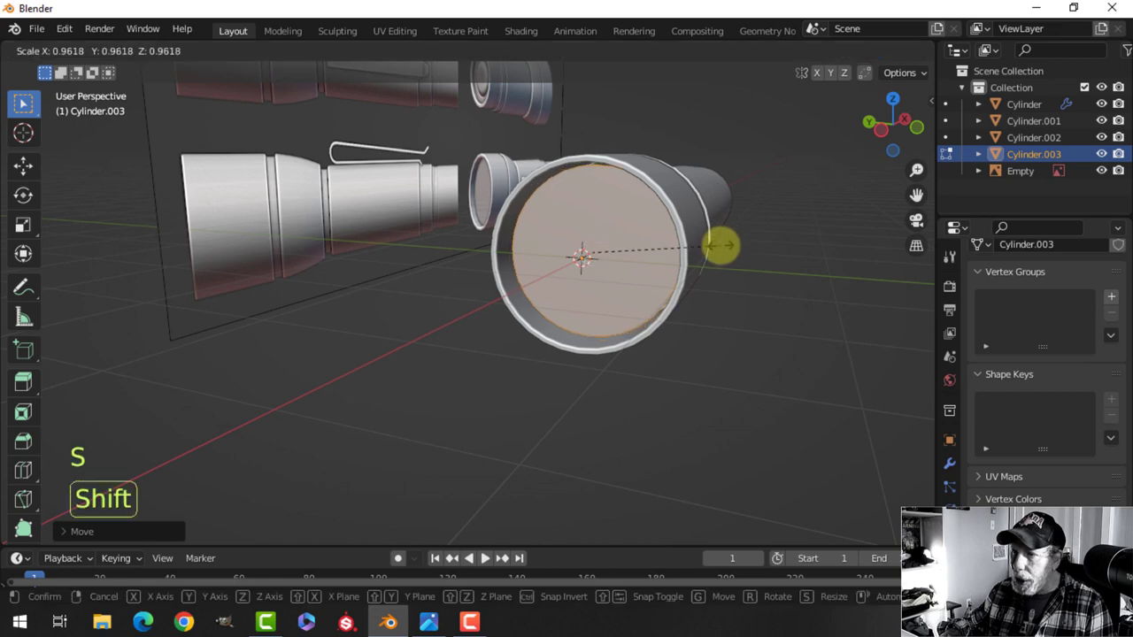
left_click(811, 189)
middle_click_drag(764, 200, 470, 309)
key("Tab")
key("alt+a")
Step: Examine the flashlight model from the side against the reference image
scroll(551, 310, "up", 3)
middle_click_drag(552, 304, 586, 296)
scroll(571, 301, "up", 2)
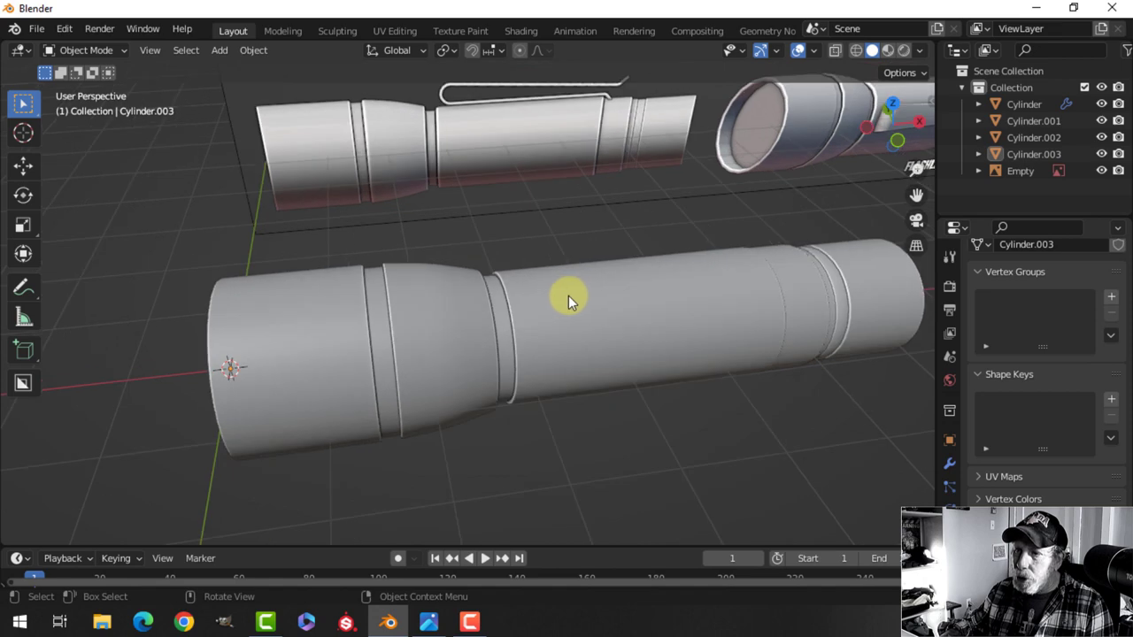
scroll(489, 315, "down", 2)
middle_click_drag(684, 297, 639, 254, "shift")
scroll(483, 323, "up", 3)
scroll(488, 311, "down", 3)
middle_click_drag(594, 283, 566, 282)
mouse_move(464, 292)
middle_mouse_down("shift")
mouse_move(545, 286)
mouse_move(595, 260)
mouse_move(557, 329)
mouse_move(521, 309)
mouse_move(540, 336)
mouse_move(456, 292)
mouse_move(449, 301)
middle_mouse_up("shift")
Step: Add a plane in the front view and scale its mesh down in Edit Mode for the pocket clip
key("KP_1")
scroll(580, 259, "up", 2)
scroll(557, 329, "down", 1)
key("shift+a")
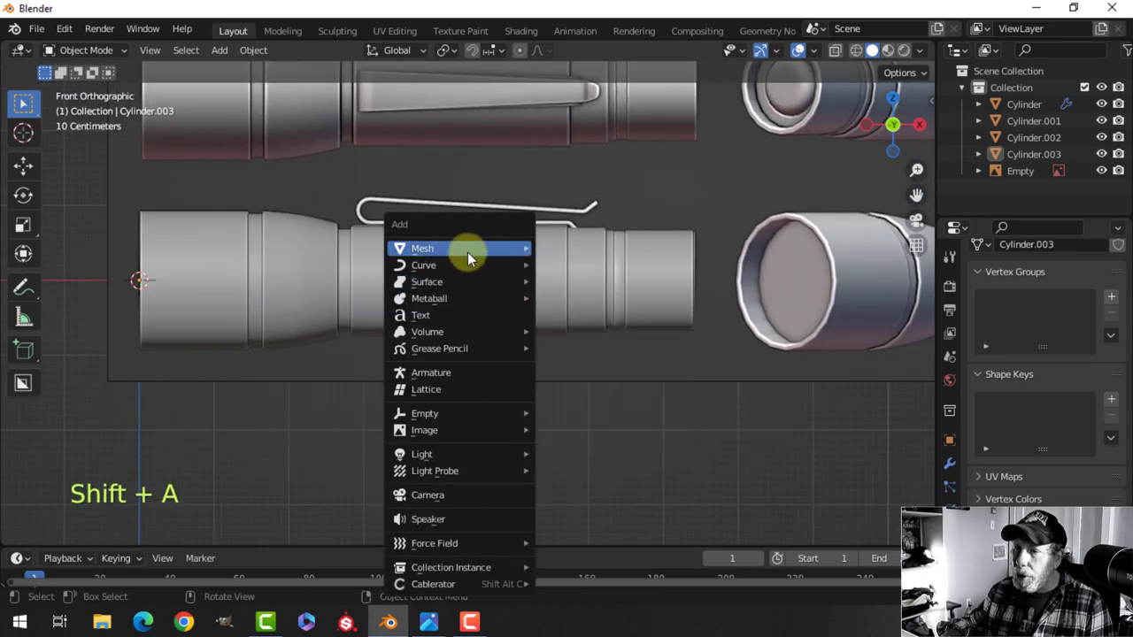
mouse_move(467, 248)
left_click(573, 248)
key("Tab")
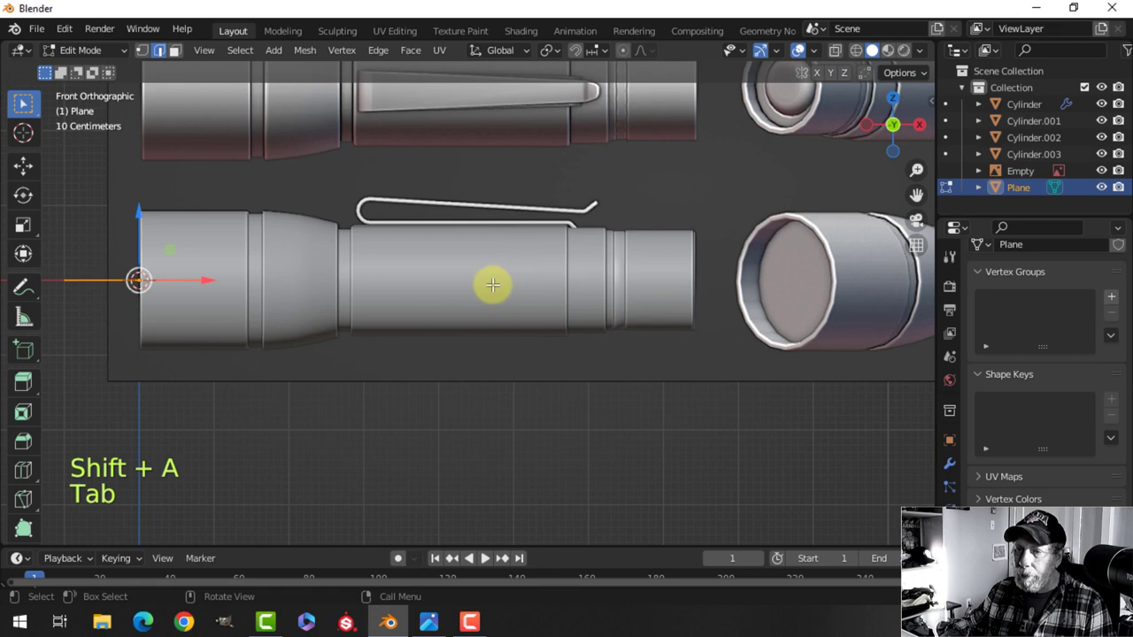
key("s")
left_click(354, 274)
Step: Move the plane about 5.1 m along X and 0.77 m up onto the rear of the reference clip's lower arm
key("g")
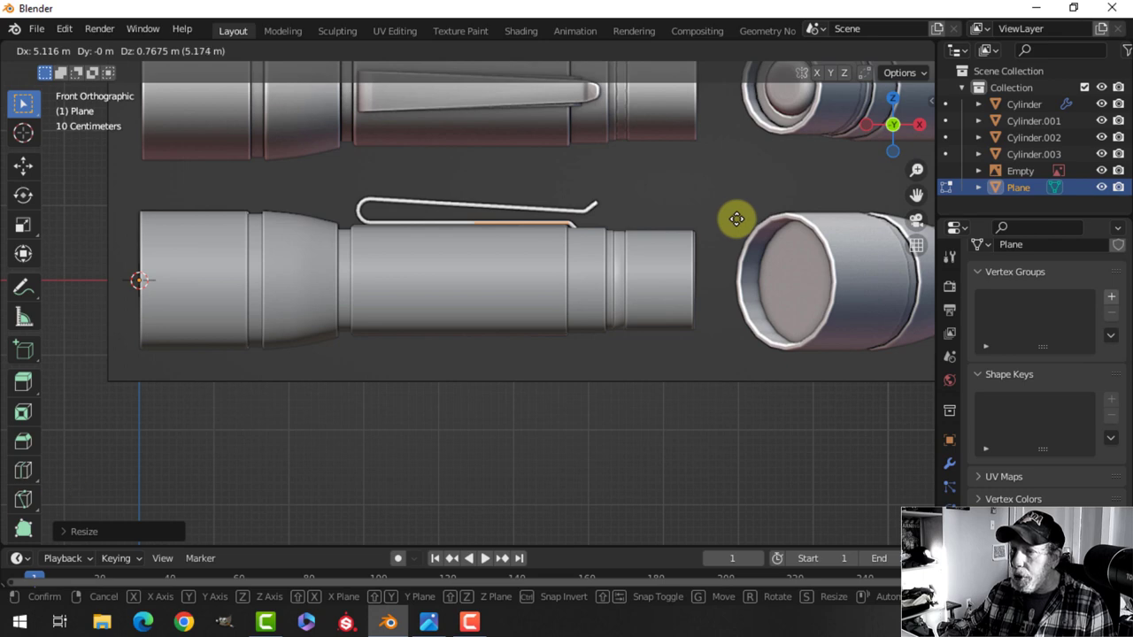
left_click(617, 236)
scroll(567, 283, "up", 5)
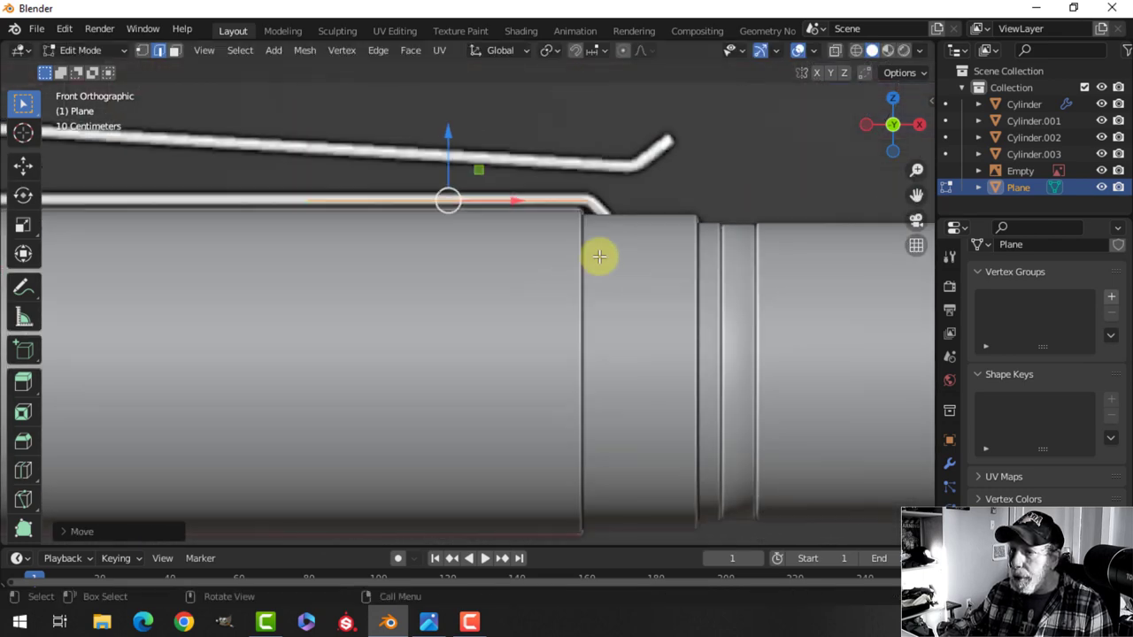
key("g")
left_click(596, 256)
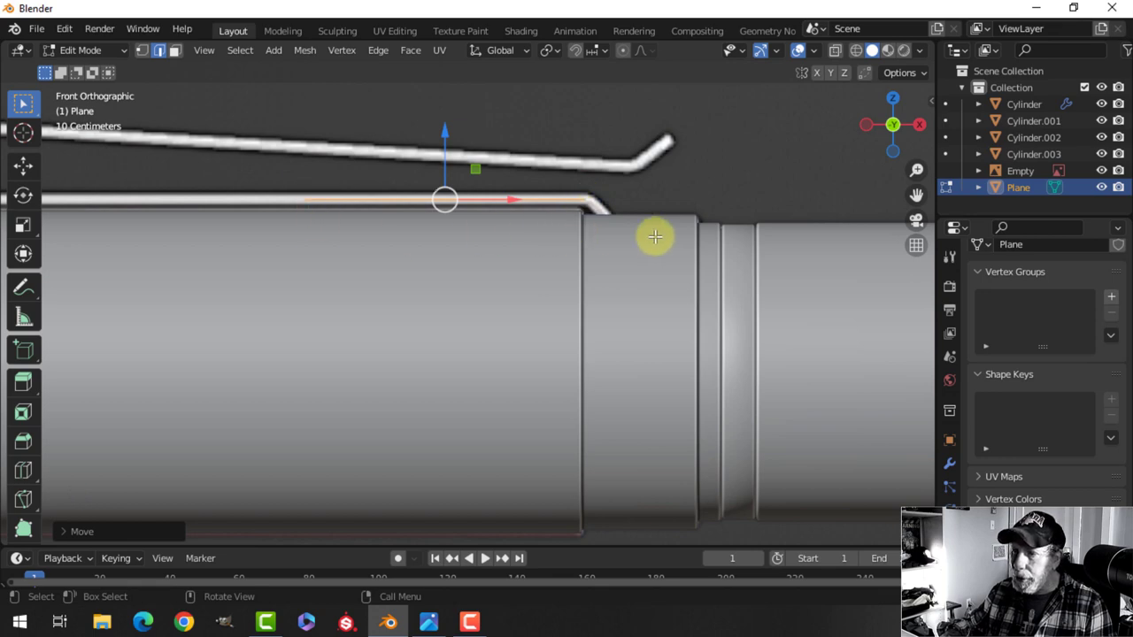
Step: Narrow the clip plane along Y in the top view to a strip matching the clip's width
key("KP_7")
scroll(660, 265, "down", 5)
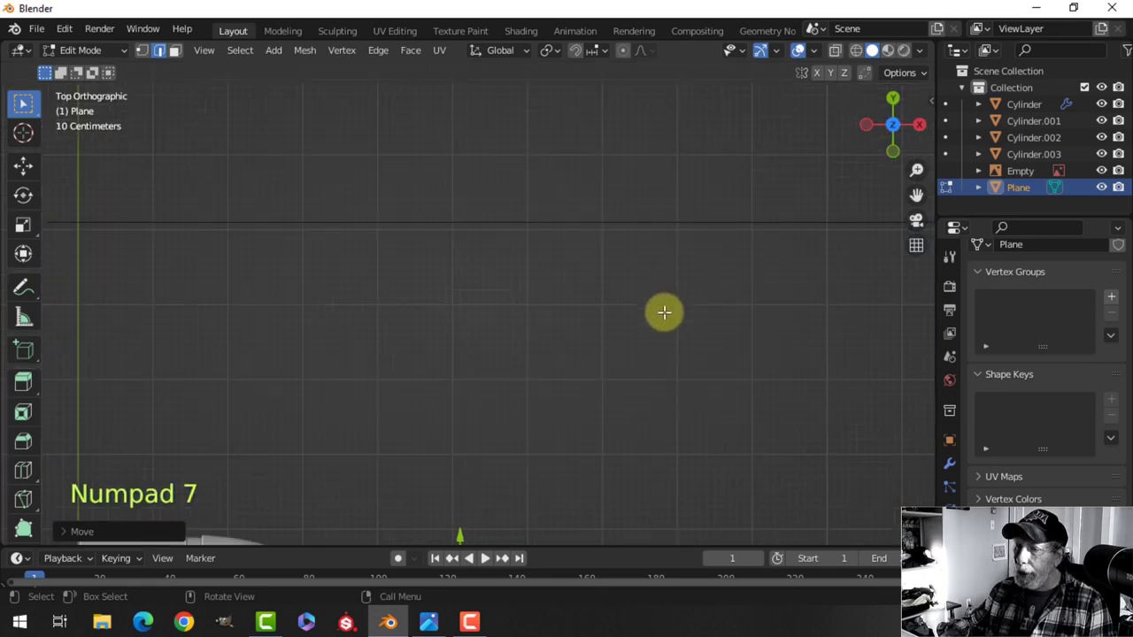
middle_click_drag(679, 326, 607, 257, "shift")
scroll(665, 260, "up", 3)
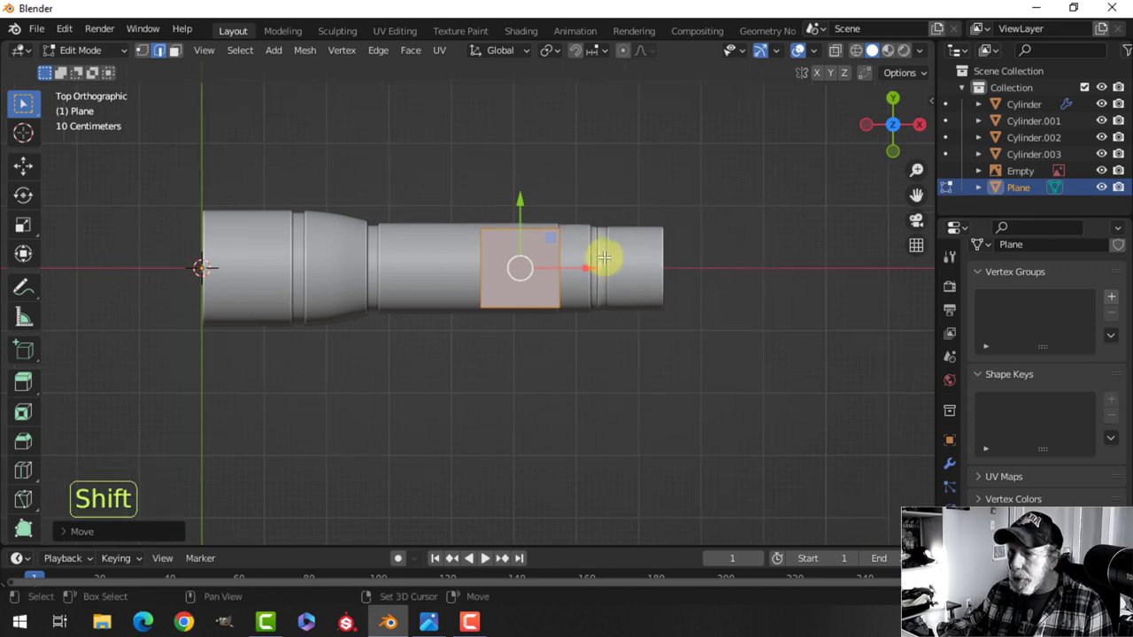
scroll(645, 287, "up", 2)
scroll(667, 293, "up", 1)
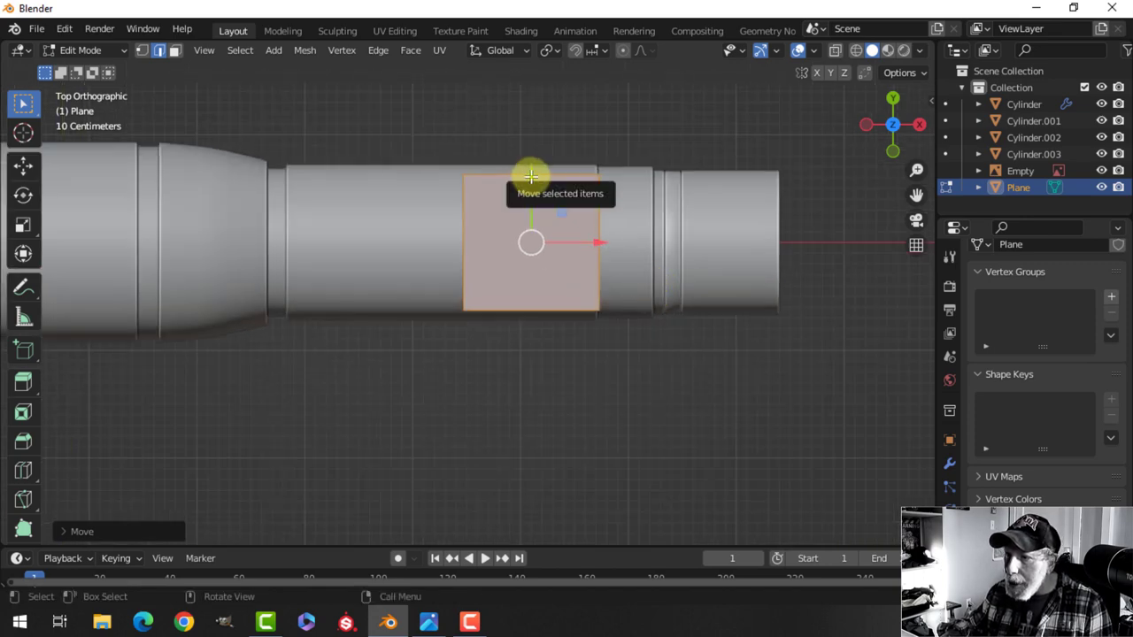
left_click_drag(531, 176, 531, 174)
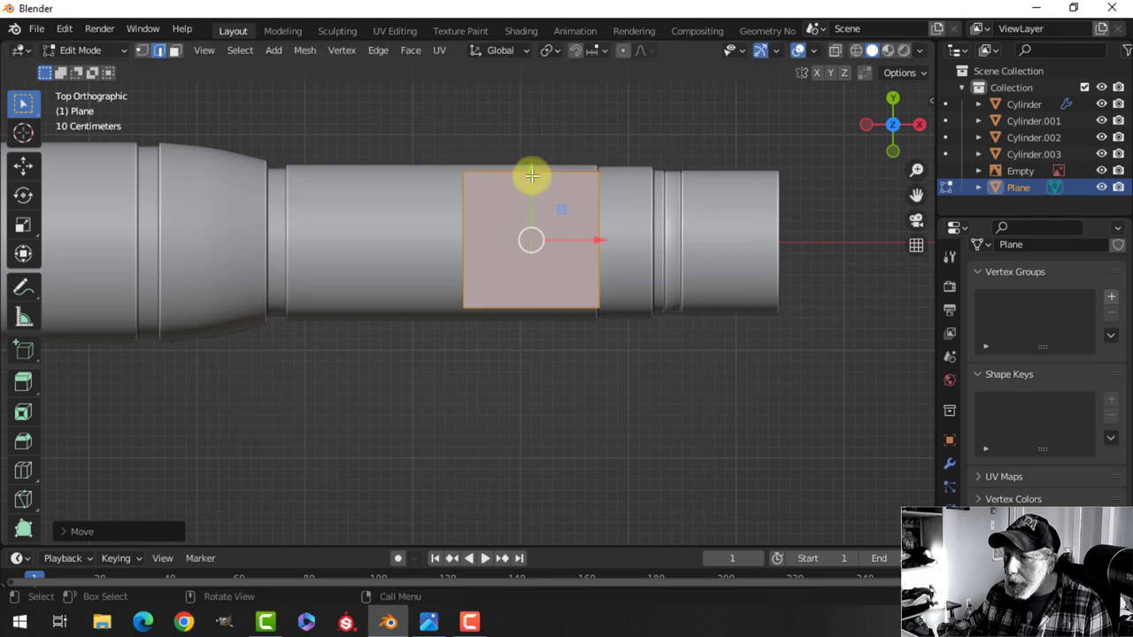
key("ctrl+z")
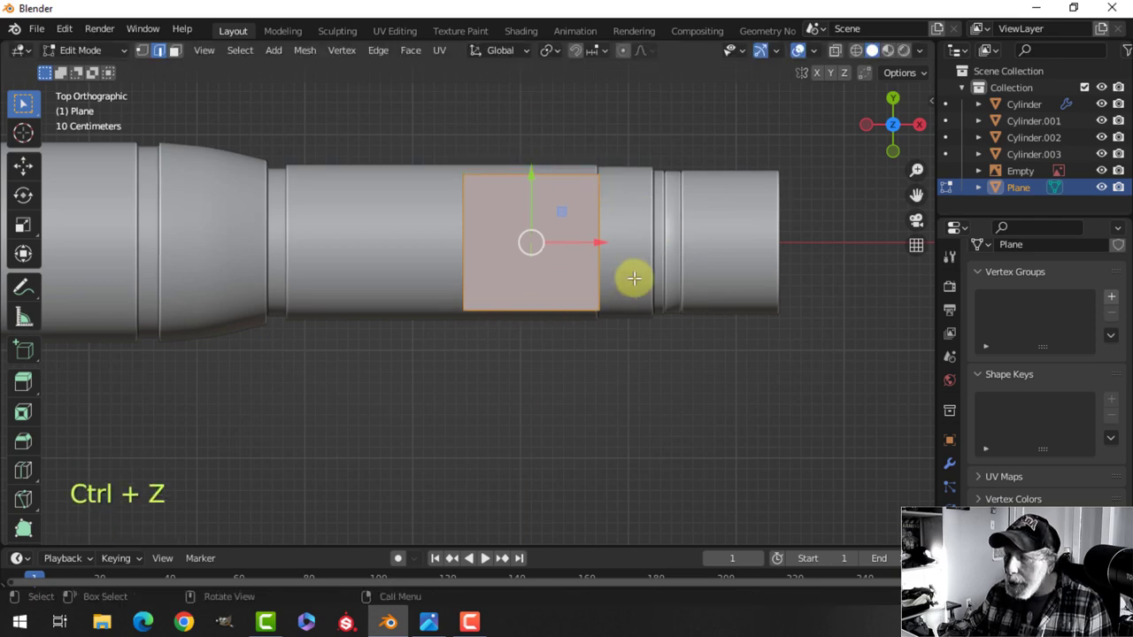
key("s")
key("y")
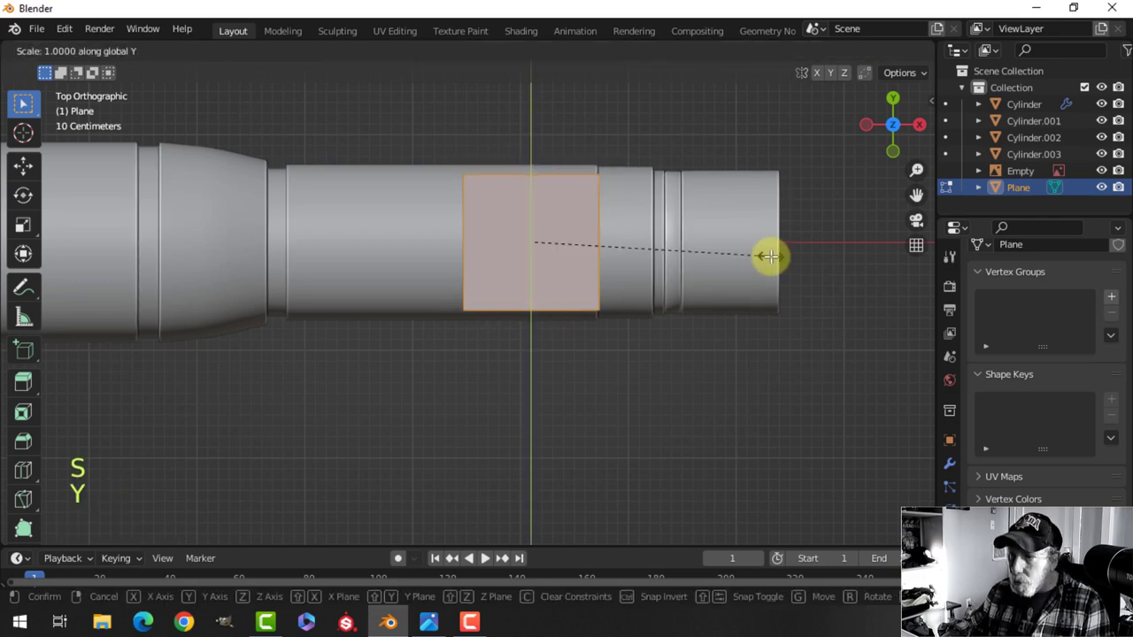
left_click(617, 244)
Step: Extrude the clip strip's rear edge diagonally down along the reference clip's bent tip, working in wireframe front view
middle_click_drag(617, 242, 566, 221)
key("alt+a")
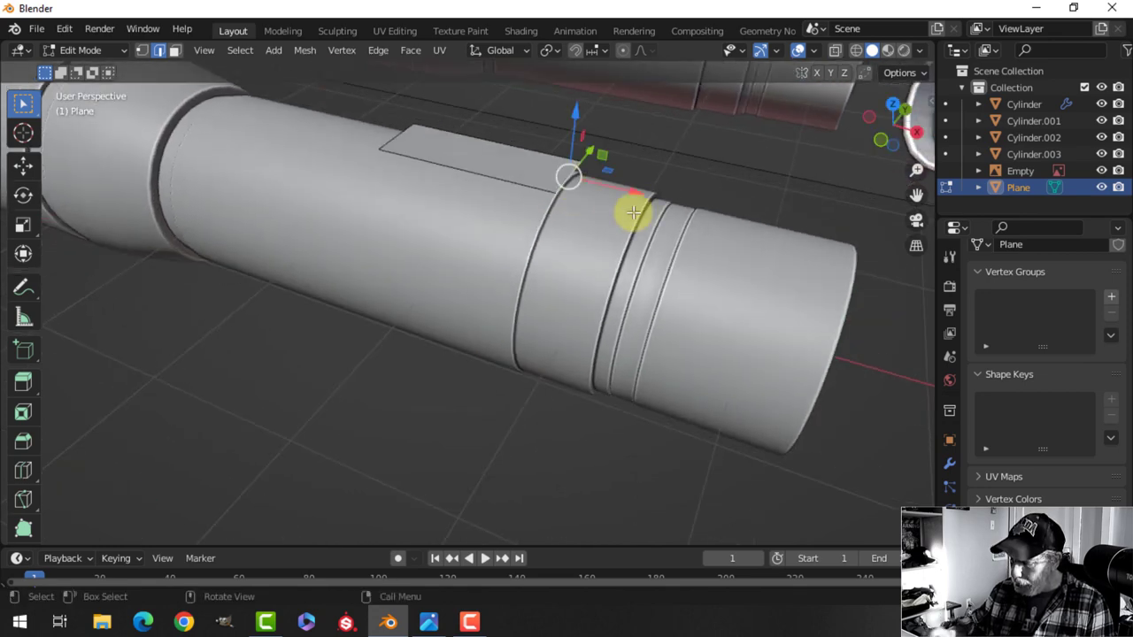
key("KP_1")
scroll(634, 212, "up", 5)
mouse_move(635, 207)
middle_mouse_down("shift")
mouse_move(594, 328)
mouse_move(667, 287)
mouse_move(590, 321)
mouse_move(630, 275)
mouse_move(557, 354)
middle_mouse_up("shift")
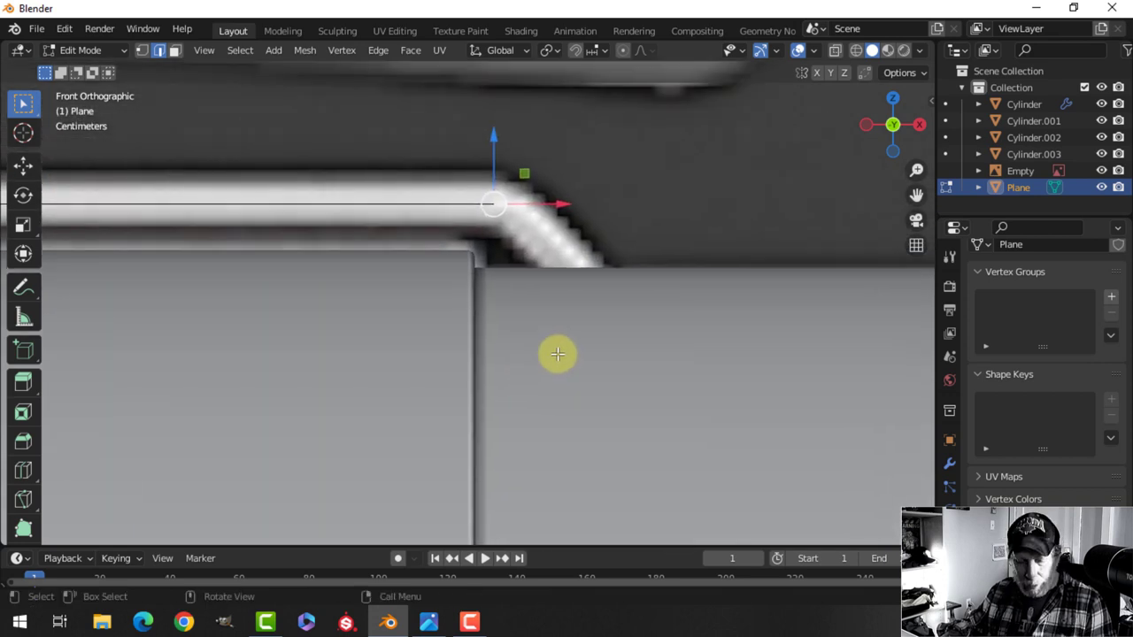
key("z")
left_click(457, 358)
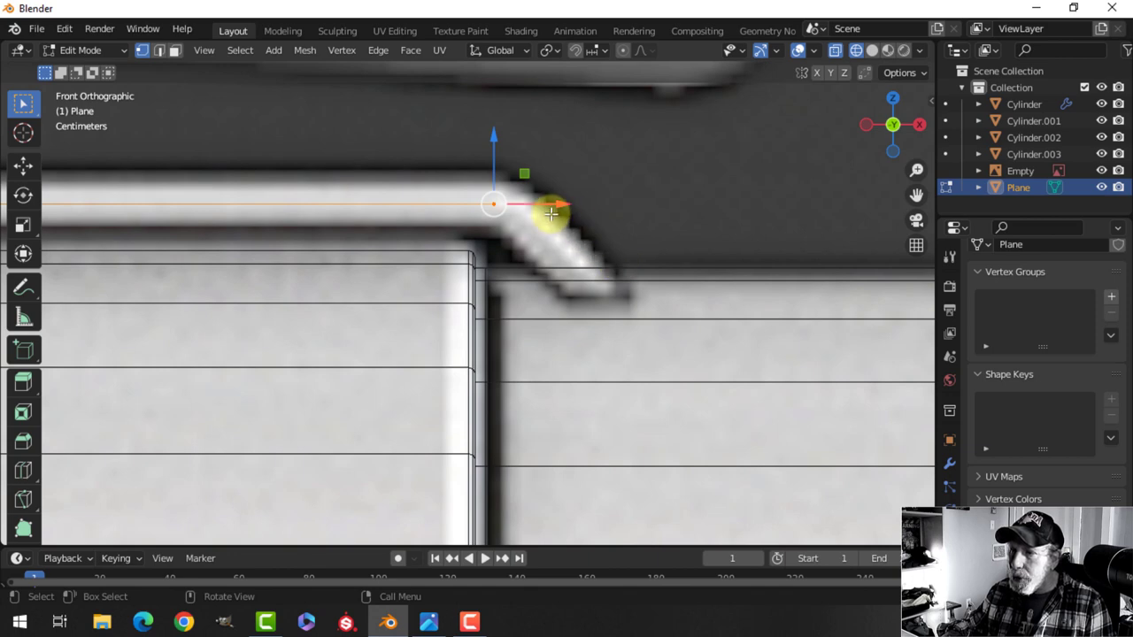
key("e")
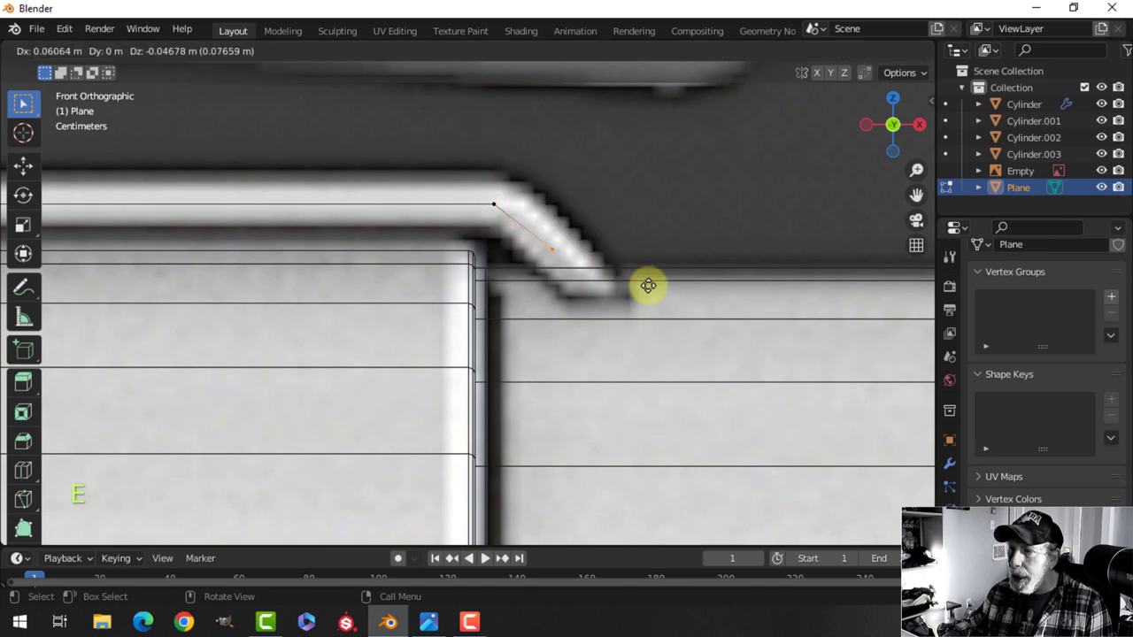
left_click(706, 348)
Step: Examine the shape of the clip's end in the reference views next to the extruded strip
middle_click_drag(721, 266, 722, 308)
middle_click_drag(610, 271, 437, 301)
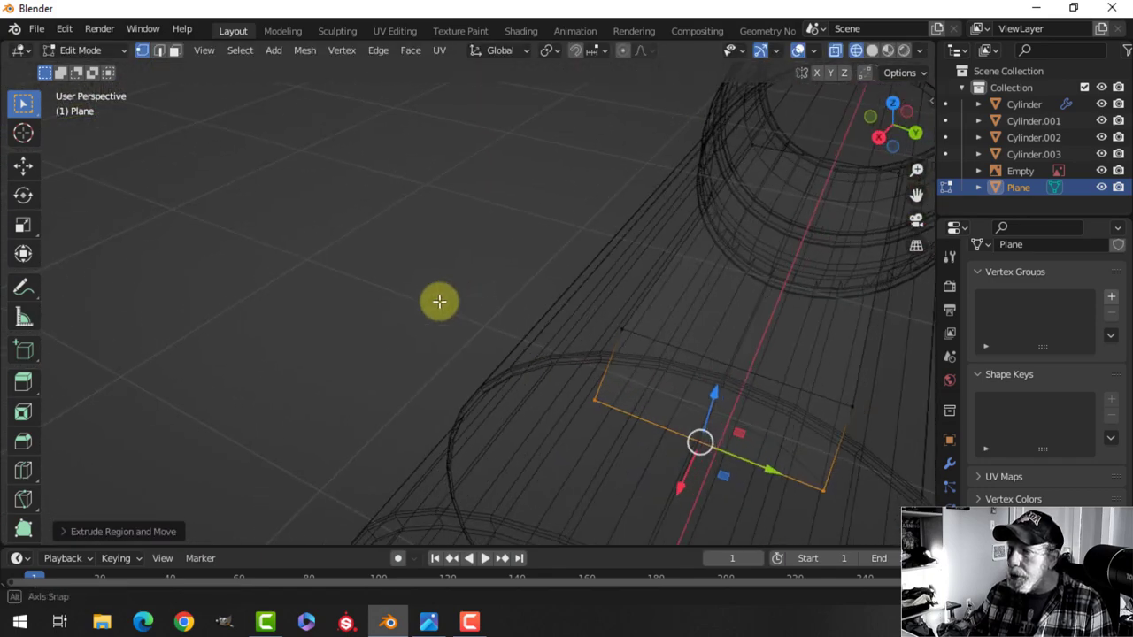
middle_click_drag(504, 269, 382, 213, "shift")
middle_click_drag(382, 214, 443, 245)
scroll(481, 249, "down", 4)
scroll(546, 238, "down", 7)
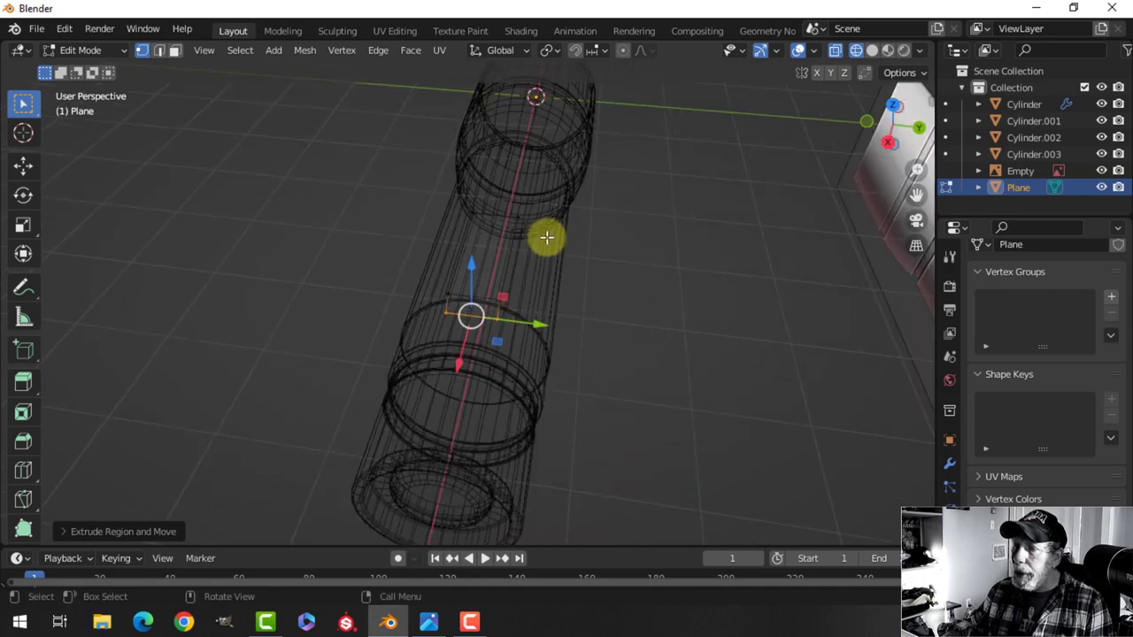
middle_click_drag(661, 251, 636, 221, "shift")
scroll(637, 222, "up", 5)
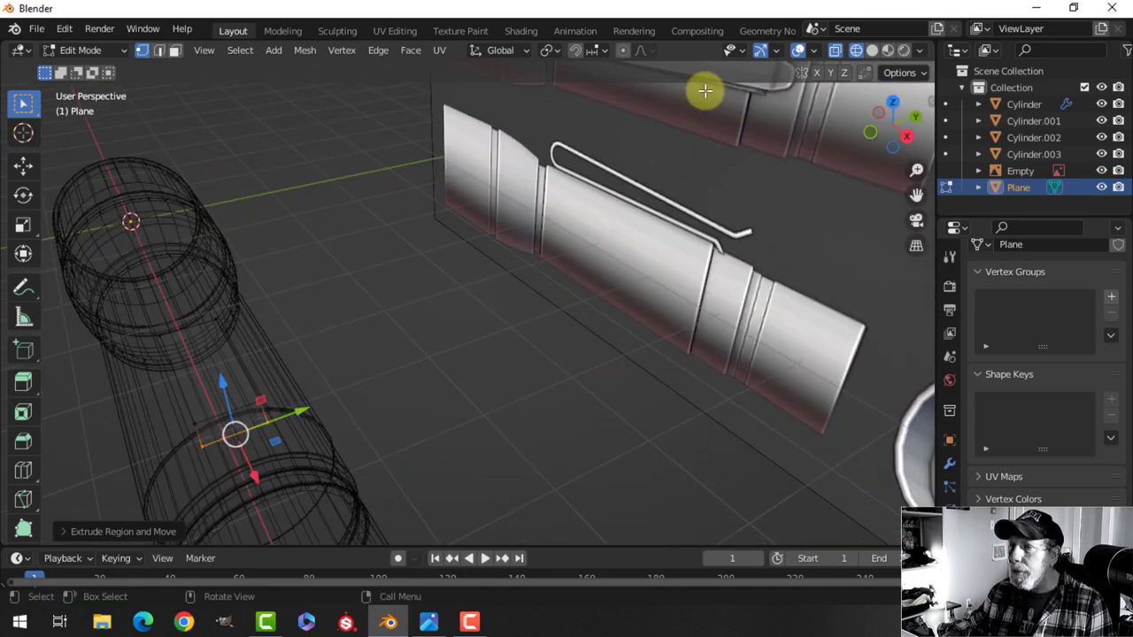
middle_click_drag(726, 122, 667, 240, "shift")
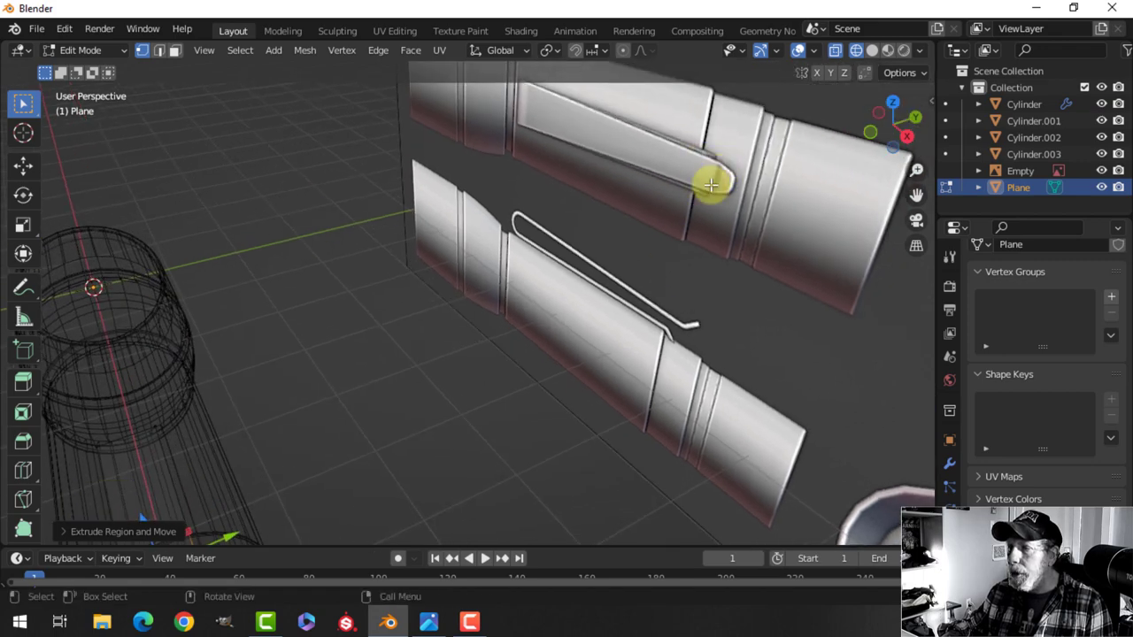
scroll(531, 294, "down", 1)
Step: Select the four vertices of the clip's bent rear section and scale them along Y to taper the strip slightly
middle_click_drag(478, 289, 531, 204, "shift")
middle_click_drag(531, 204, 533, 245)
scroll(507, 235, "up", 1)
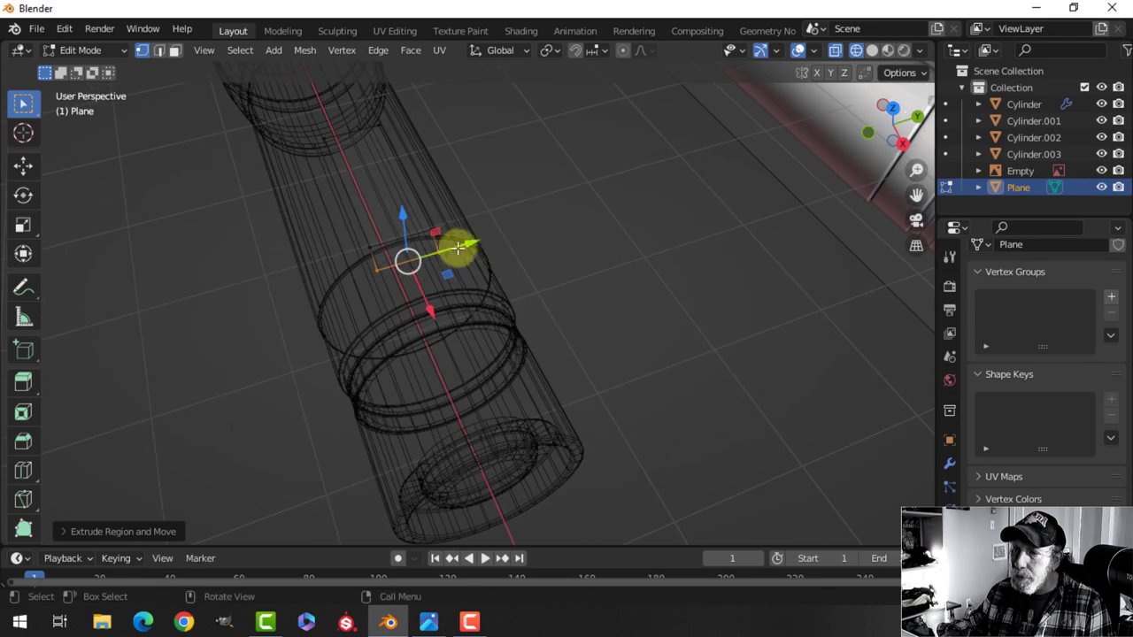
scroll(419, 283, "up", 3)
middle_click_drag(431, 278, 537, 296, "shift")
scroll(464, 282, "up", 3)
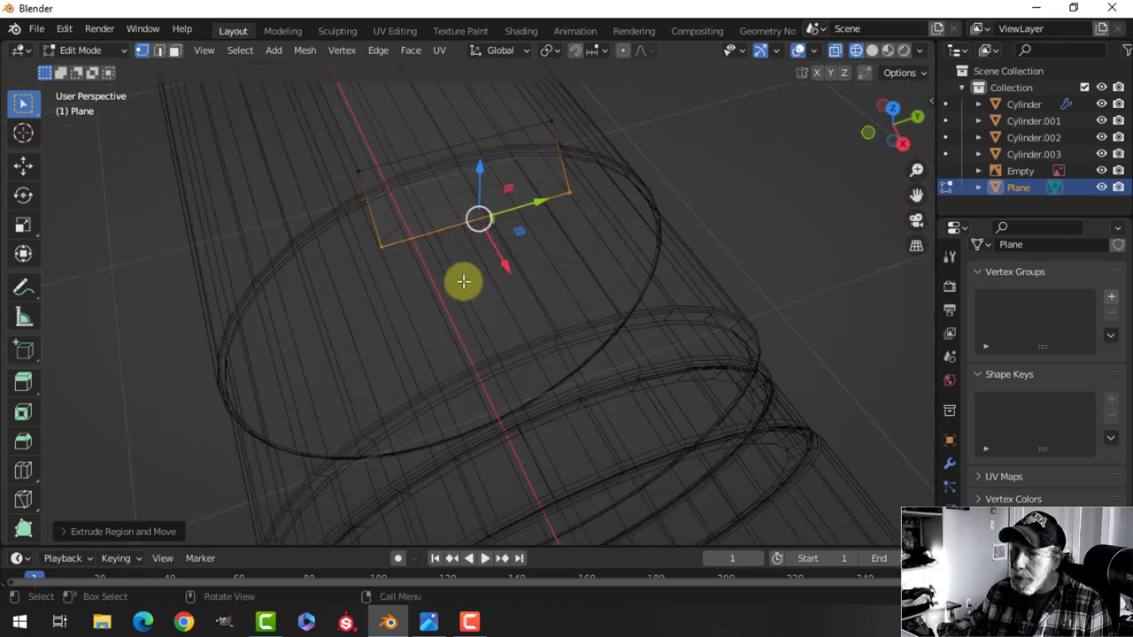
left_click(370, 190, "shift")
left_click(555, 121, "shift")
scroll(622, 167, "down", 6)
middle_click_drag(573, 155, 577, 297, "shift")
key("KP_7")
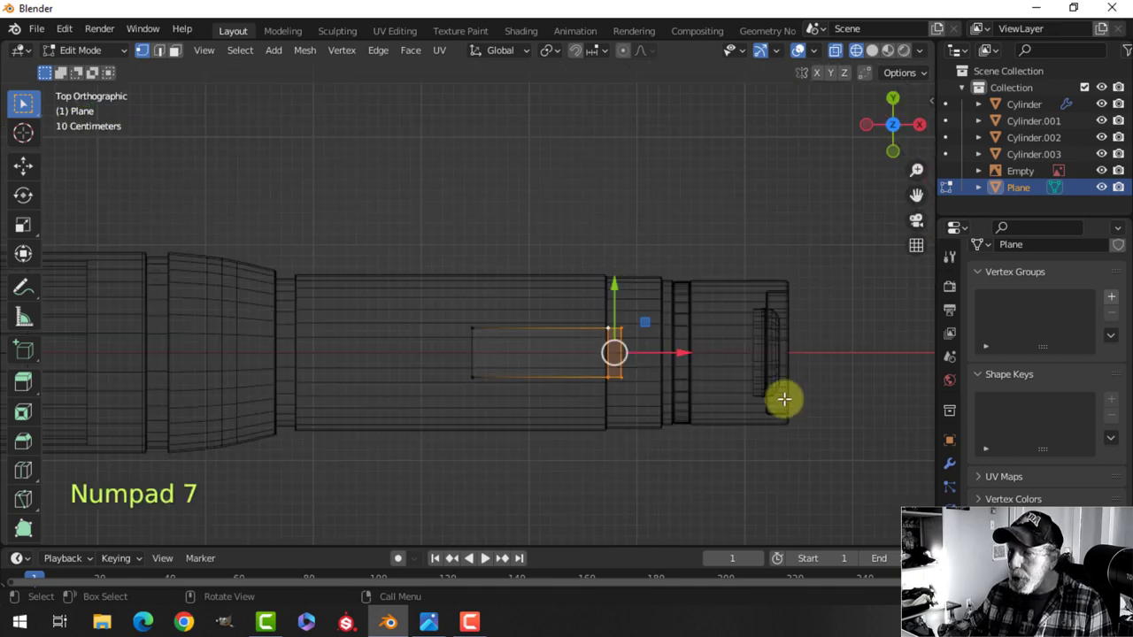
scroll(784, 400, "up", 1)
middle_click_drag(787, 400, 694, 375, "shift")
key("s")
key("y")
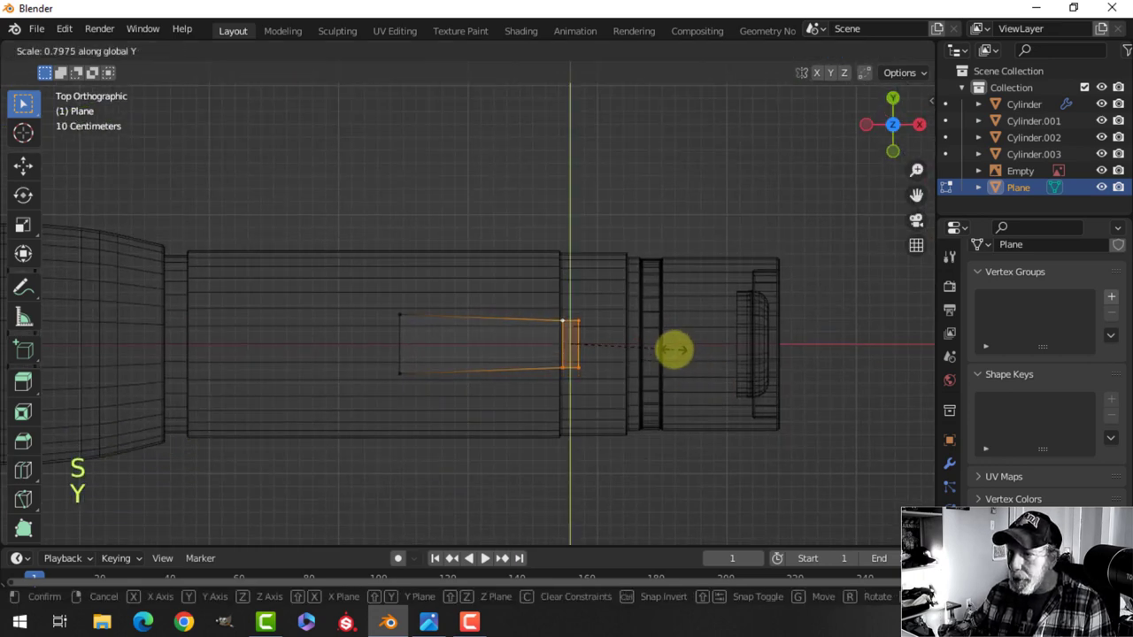
left_click(681, 354)
Step: Move the clip strip's front edge along X to the start of the reference clip's rounded bend
key("alt+a")
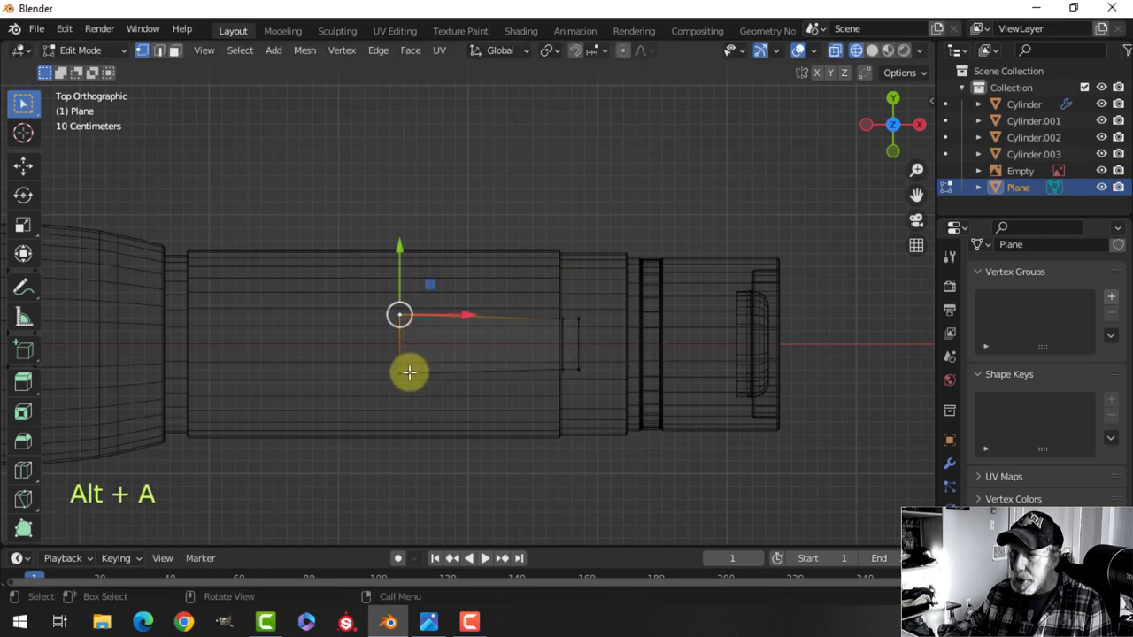
key("KP_1")
middle_click_drag(549, 351, 675, 391, "shift")
scroll(675, 391, "up", 2)
middle_click_drag(742, 377, 774, 379, "shift")
left_click_drag(762, 288, 410, 289)
middle_click_drag(470, 271, 491, 316, "shift")
Step: Extrude the clip strip's front edge straight up to the top of the reference clip's rounded bend
key("e")
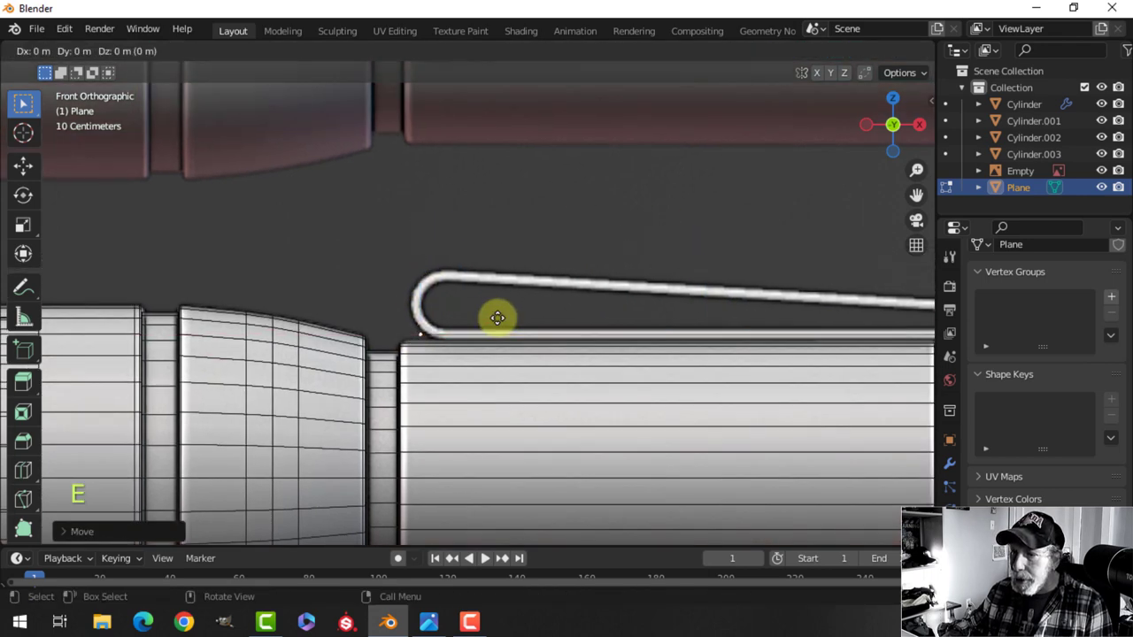
left_click(498, 318)
mouse_move(425, 263)
left_mouse_down()
mouse_move(431, 205)
mouse_move(439, 268)
left_mouse_up()
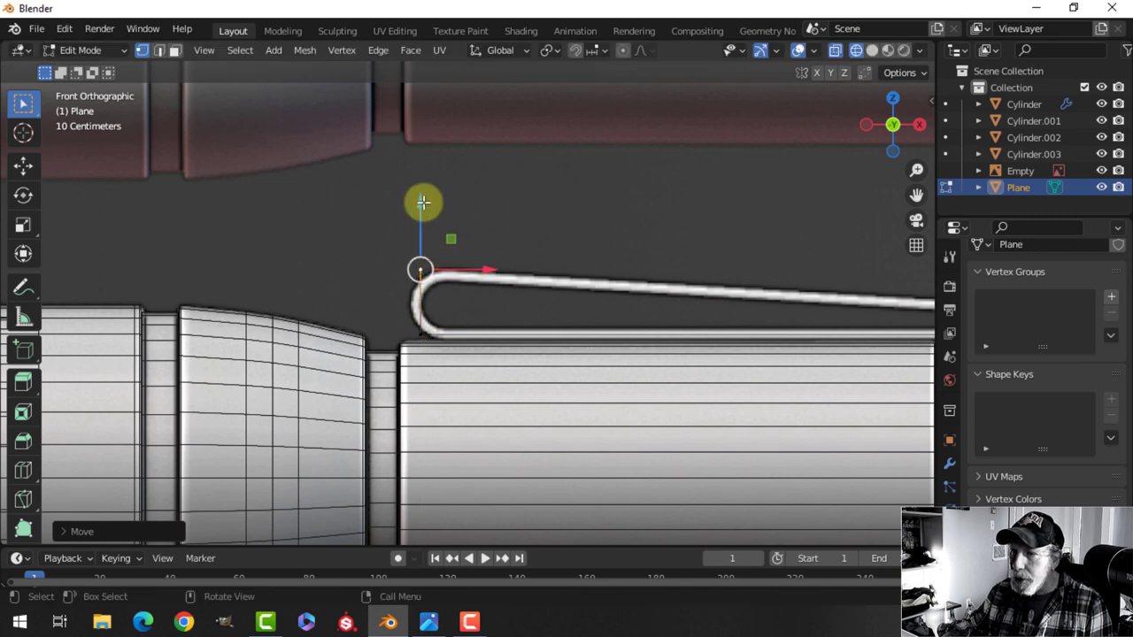
left_click_drag(423, 203, 423, 204)
Step: Extrude the raised edge rearward along the reference clip's upper arm to the start of its upturned tip
scroll(678, 286, "down", 4)
middle_click_drag(678, 286, 603, 270, "shift")
scroll(549, 253, "up", 1)
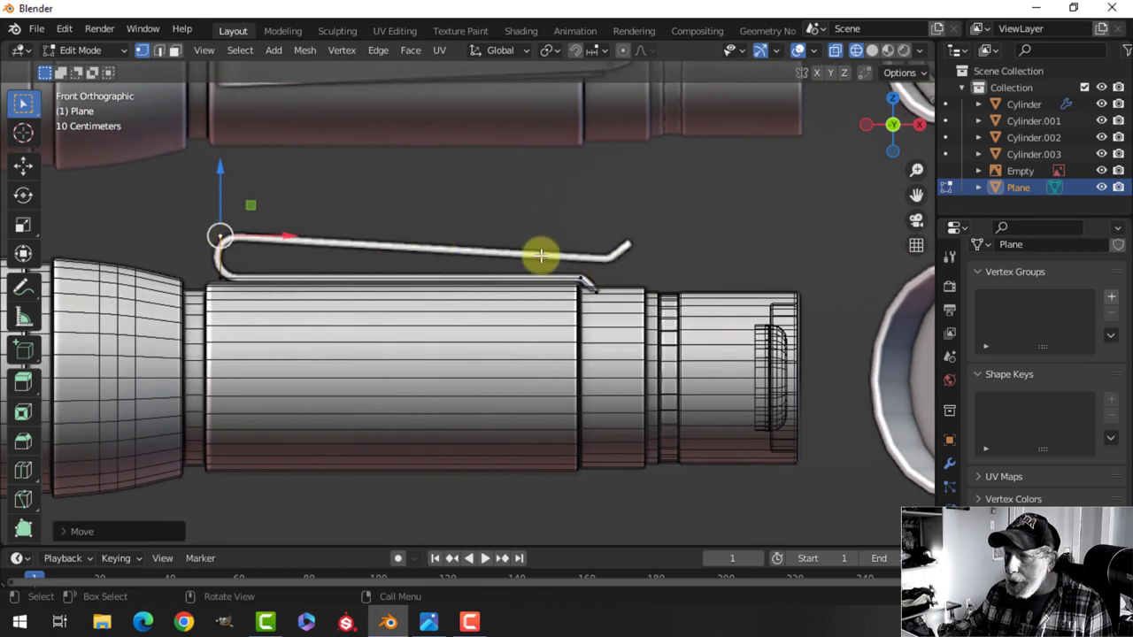
key("g")
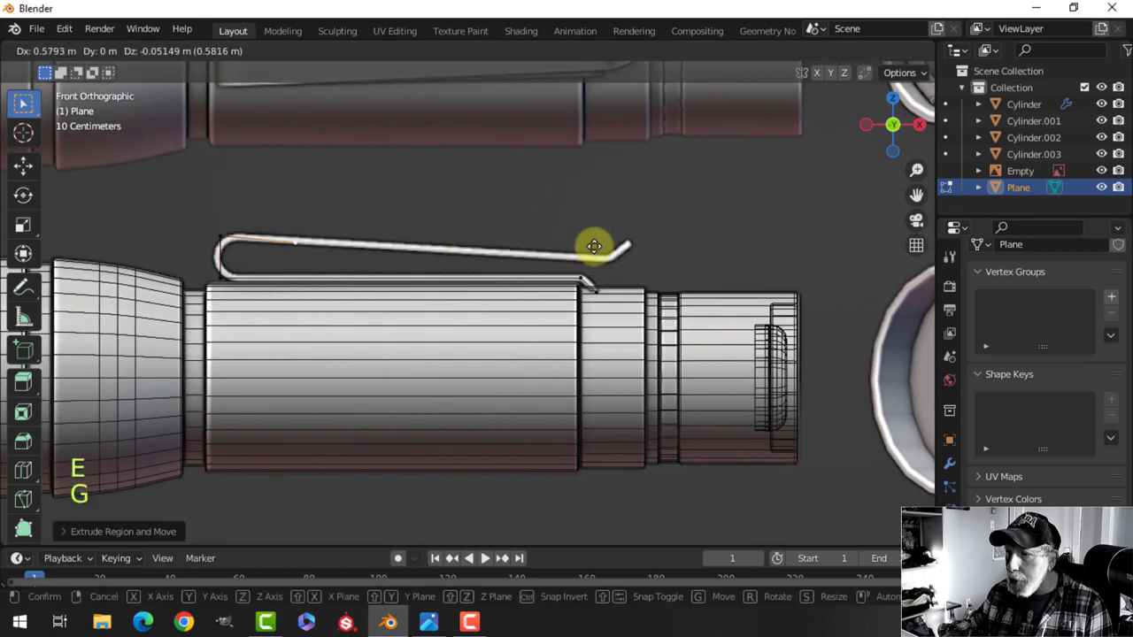
left_click(881, 263)
Step: Scale the upper arm's end edge along Y to about 0.6 so the arm tapers toward the tip
middle_click_drag(878, 263, 564, 353)
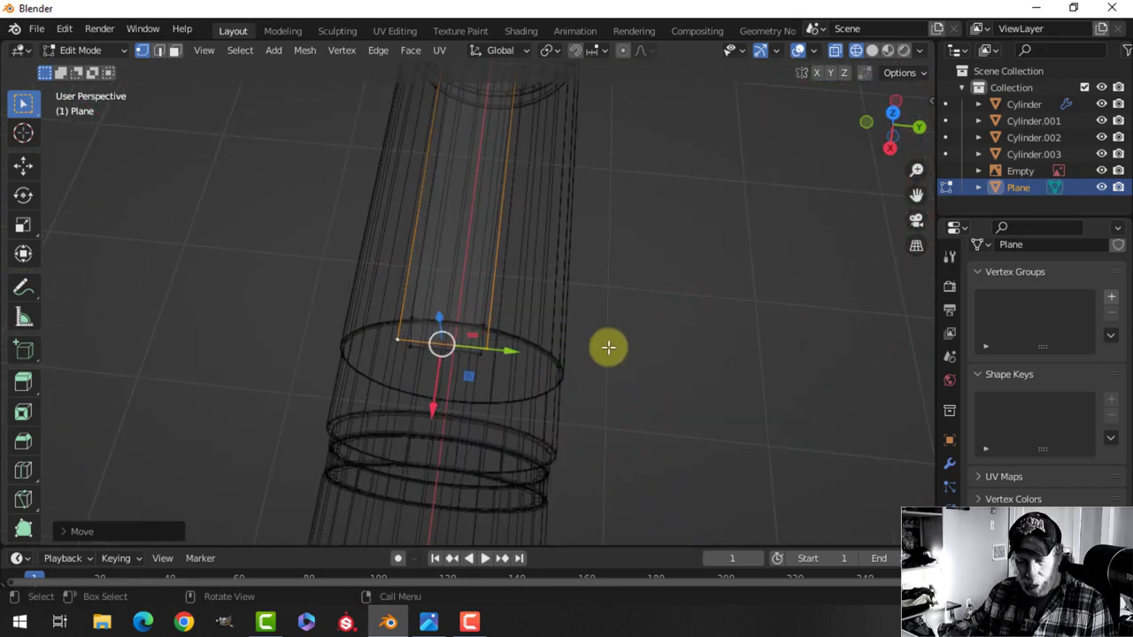
key("s")
key("y")
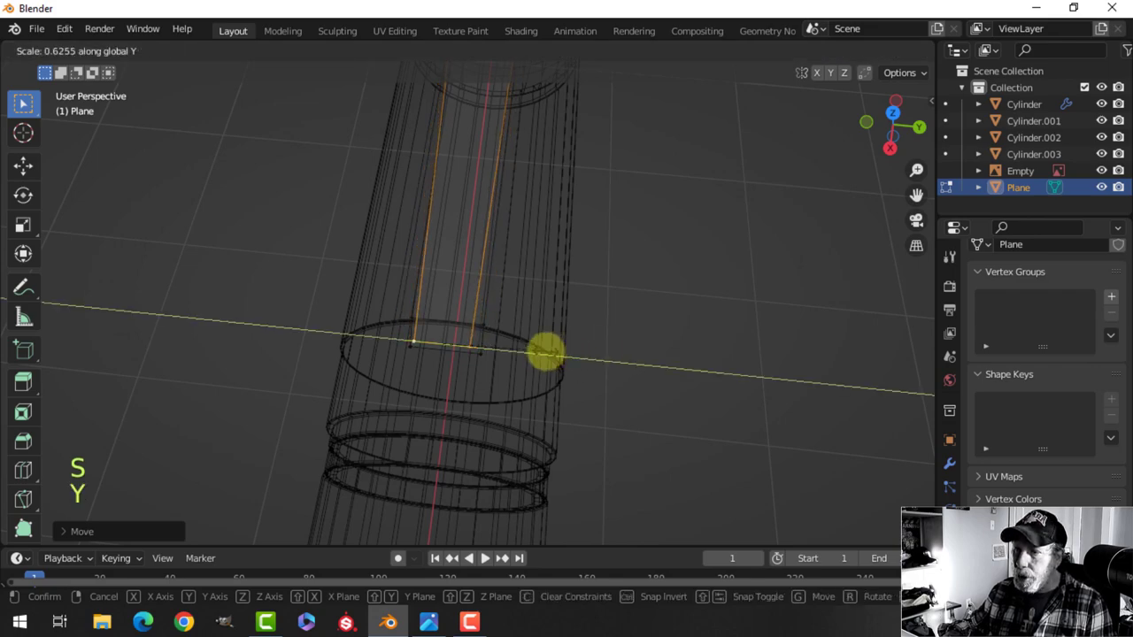
left_click(542, 353)
middle_click_drag(542, 352, 652, 382)
Step: Extrude the upper arm's end edge diagonally up along the reference clip's upturned tip in front view
key("KP_1")
scroll(639, 328, "up", 3)
scroll(758, 306, "up", 2)
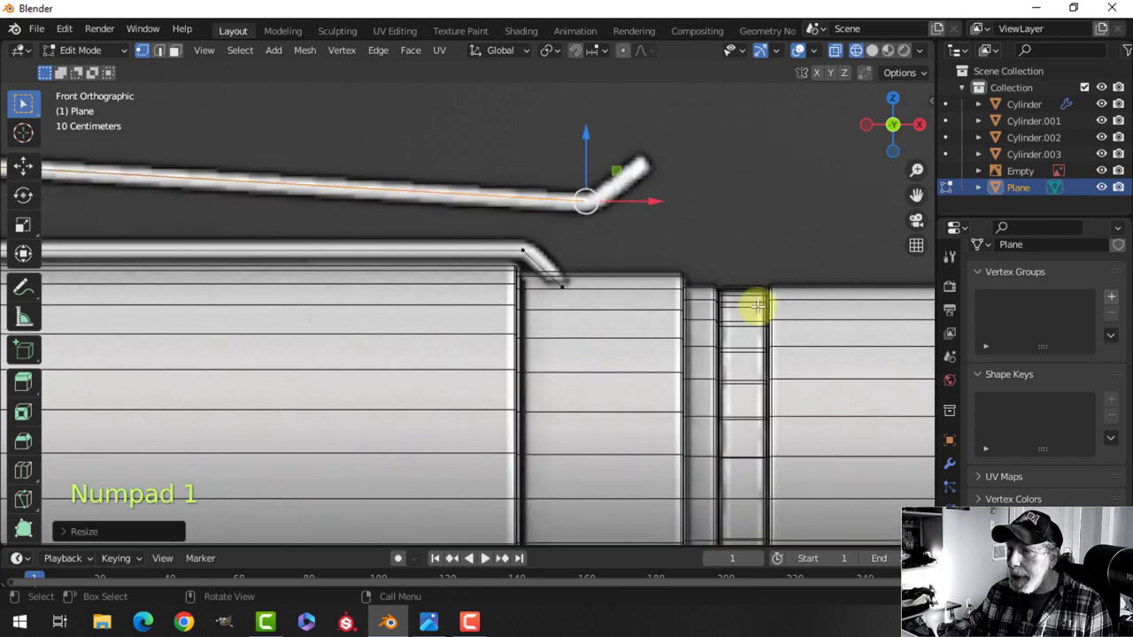
key("e")
left_click(783, 251)
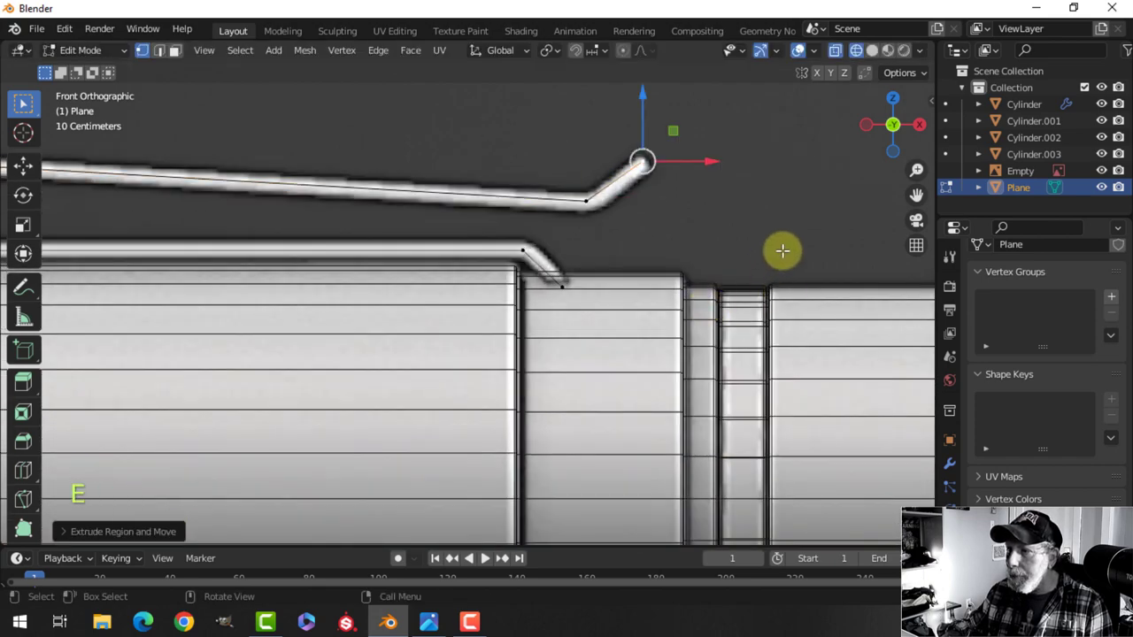
Step: Scale the upturned tip's end edge along Y to narrow it slightly
middle_click_drag(782, 250, 561, 392)
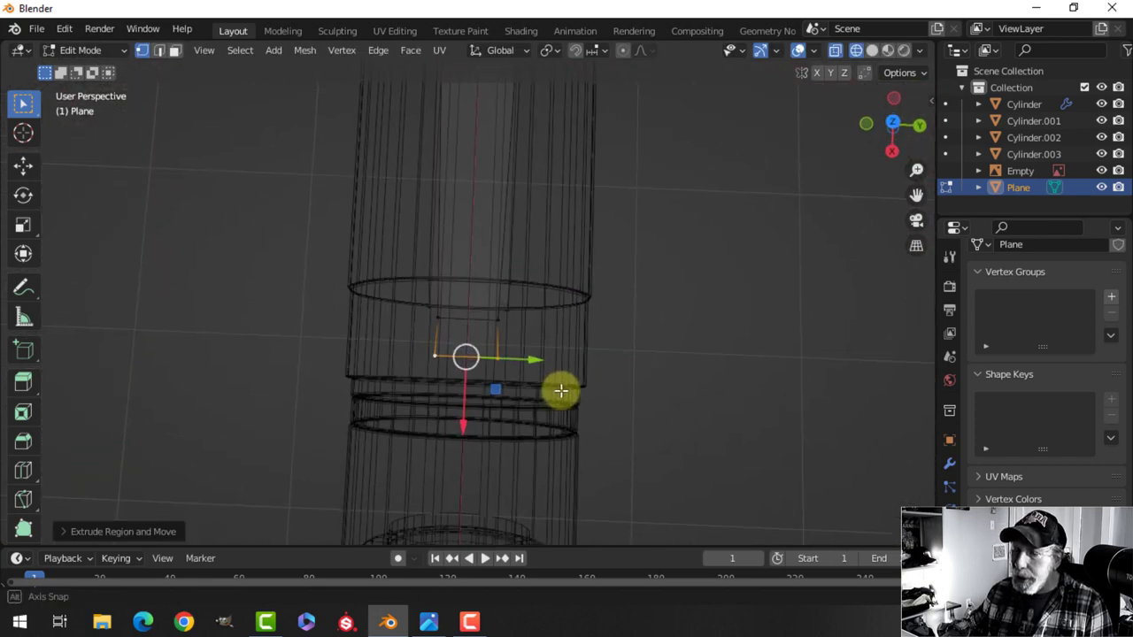
key("s")
key("y")
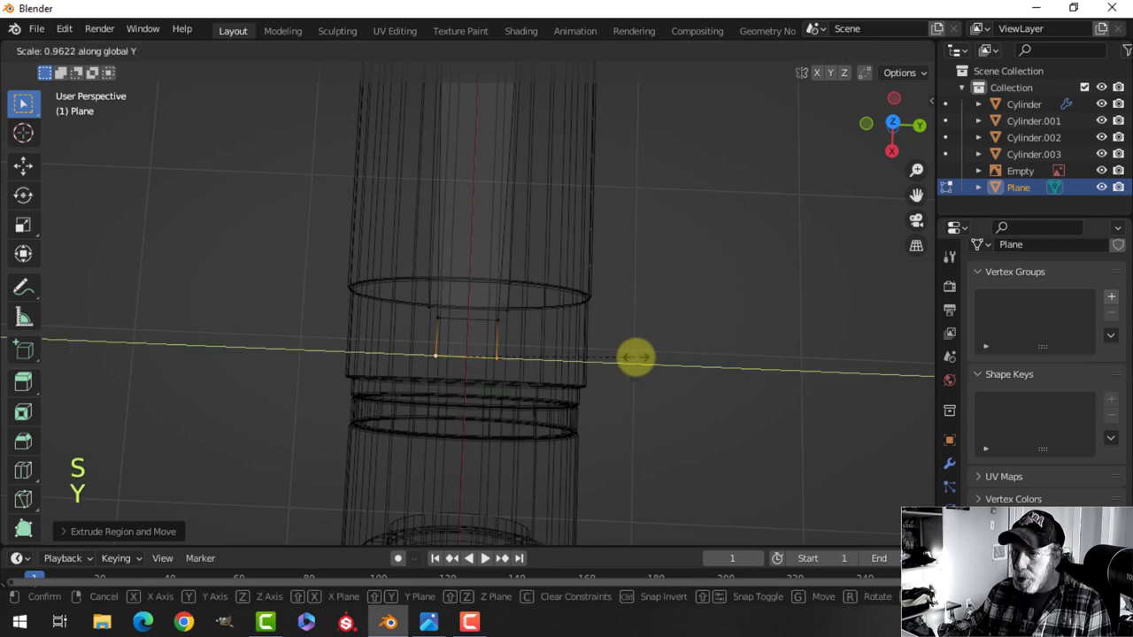
left_click(600, 354)
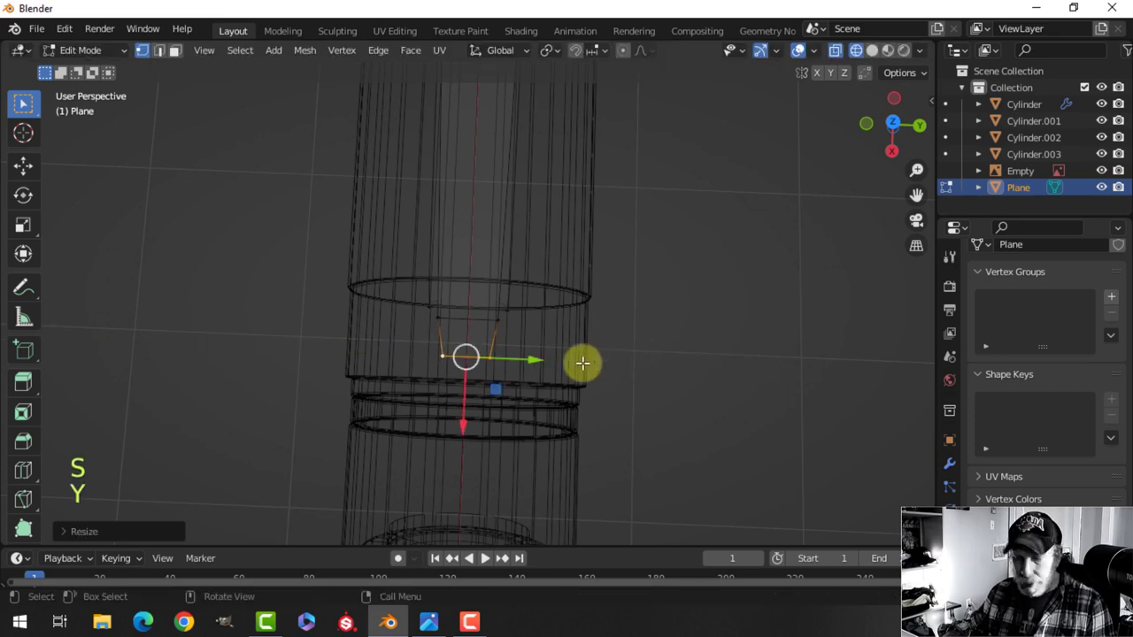
Step: In solid shading, round the upturned tip's two corner vertices with a 4-segment vertex bevel about 0.086 m wide
key("z")
left_click(683, 362)
mouse_move(682, 362)
middle_mouse_down()
mouse_move(614, 329)
mouse_move(694, 270)
mouse_move(522, 275)
mouse_move(463, 331)
mouse_move(485, 314)
mouse_move(551, 334)
mouse_move(541, 405)
mouse_move(558, 317)
middle_mouse_up()
key("alt+a")
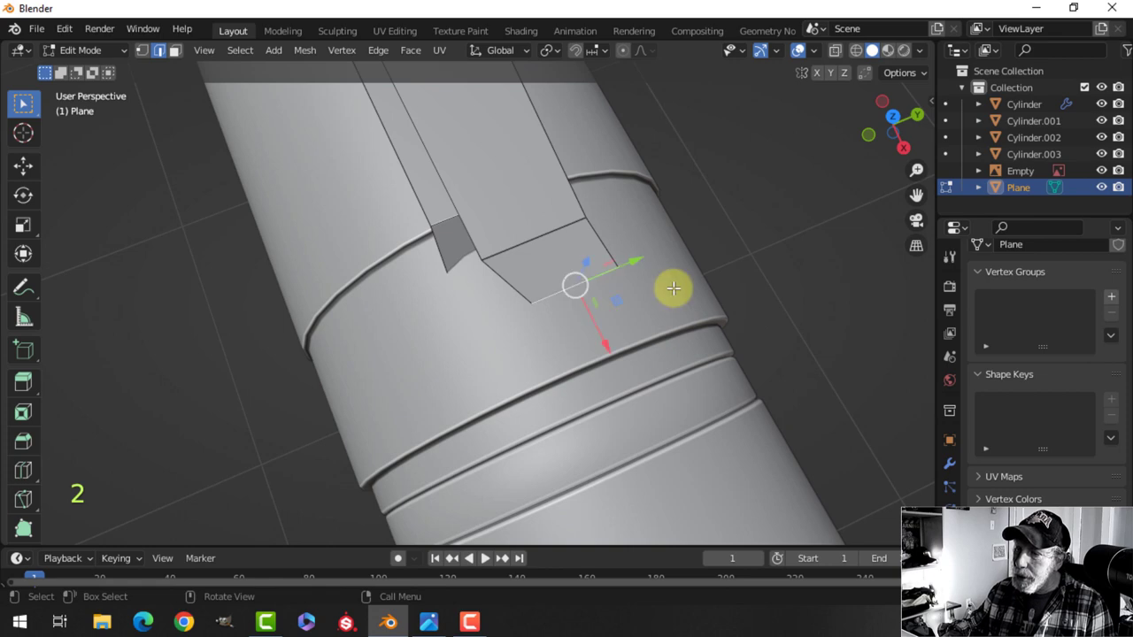
middle_click_drag(673, 288, 637, 297)
key("1")
key("ctrl+shift+b")
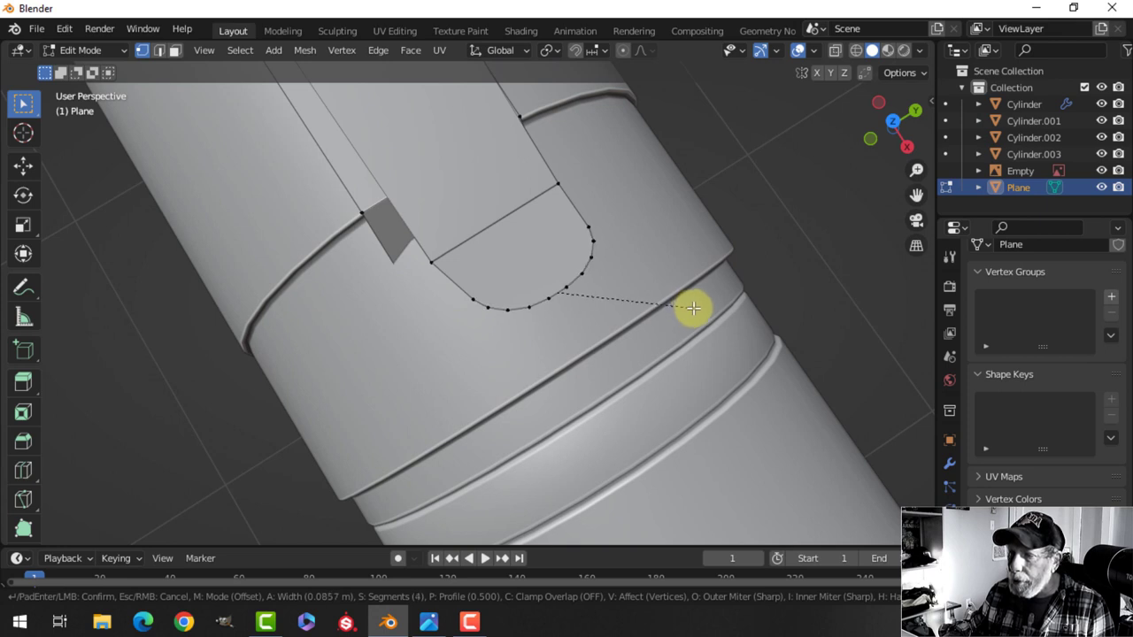
left_click(694, 308)
Step: Bevel the edge between the clip's upper arm and upturned tip with 4 segments
middle_click_drag(532, 284, 572, 277)
key("alt+a")
key("2")
scroll(632, 256, "up", 2)
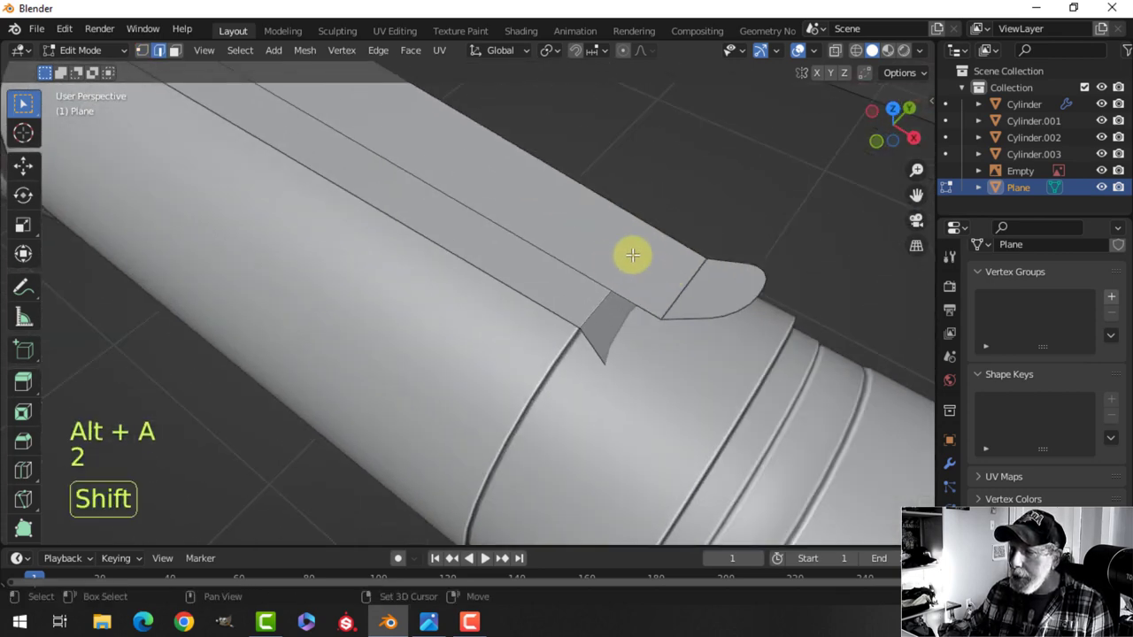
middle_click_drag(632, 256, 670, 245, "shift")
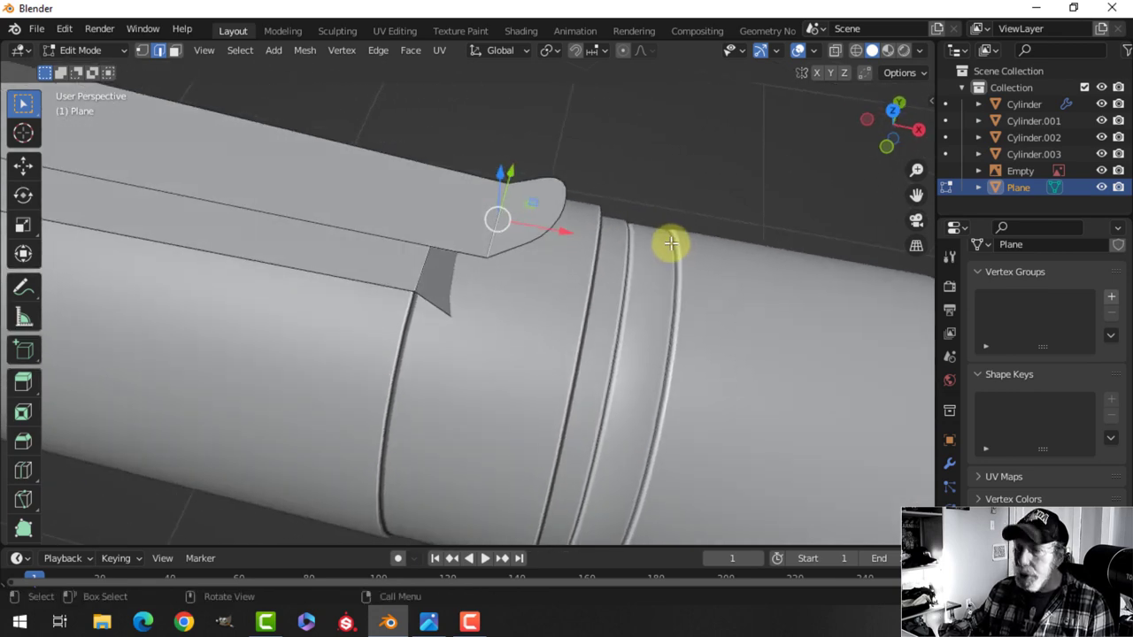
key("ctrl+b")
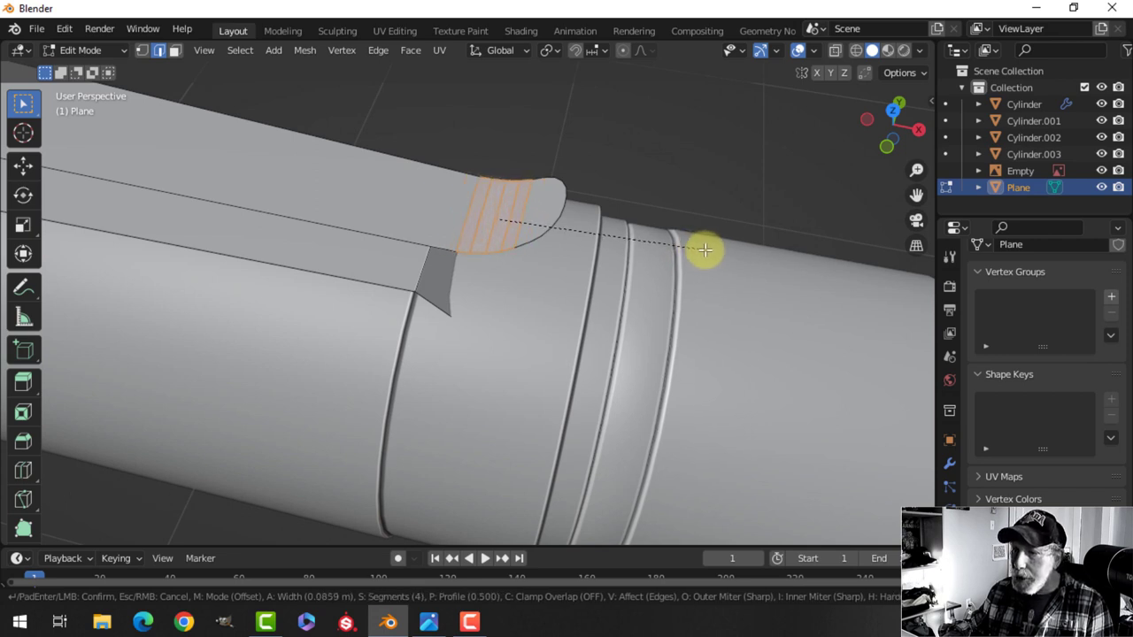
left_click(700, 247)
Step: Bevel the upper and lower edges of the clip's front fold with 4 segments until they form a rounded bend
scroll(605, 225, "down", 3)
middle_click_drag(496, 221, 584, 254, "shift")
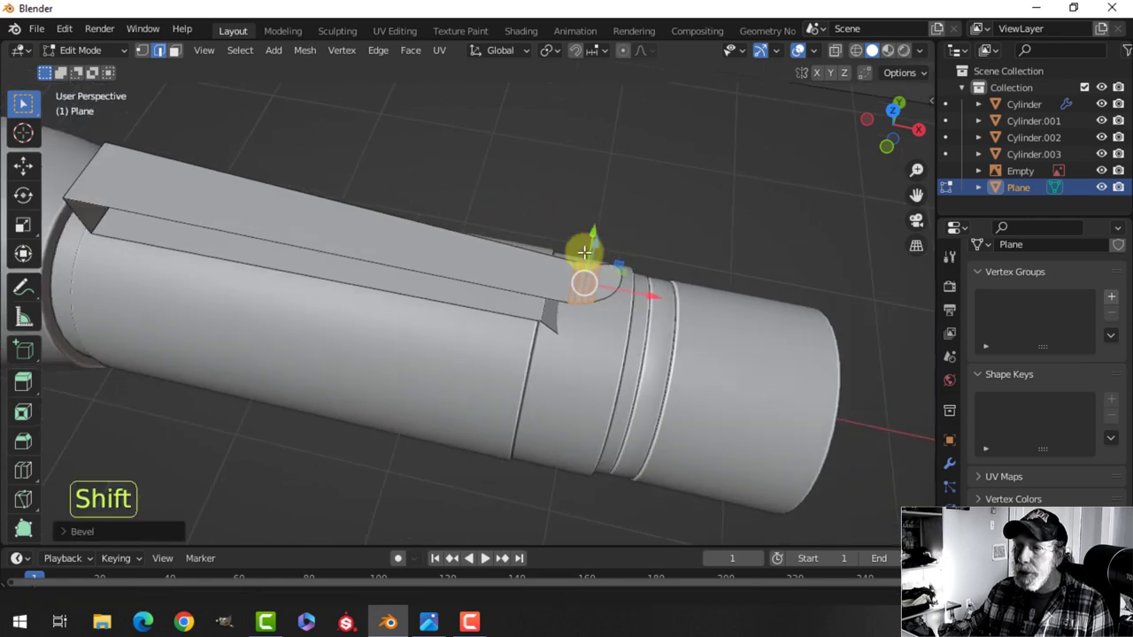
middle_click_drag(443, 232, 531, 227)
key("alt+a")
middle_click_drag(417, 263, 512, 184, "shift")
left_click(347, 207)
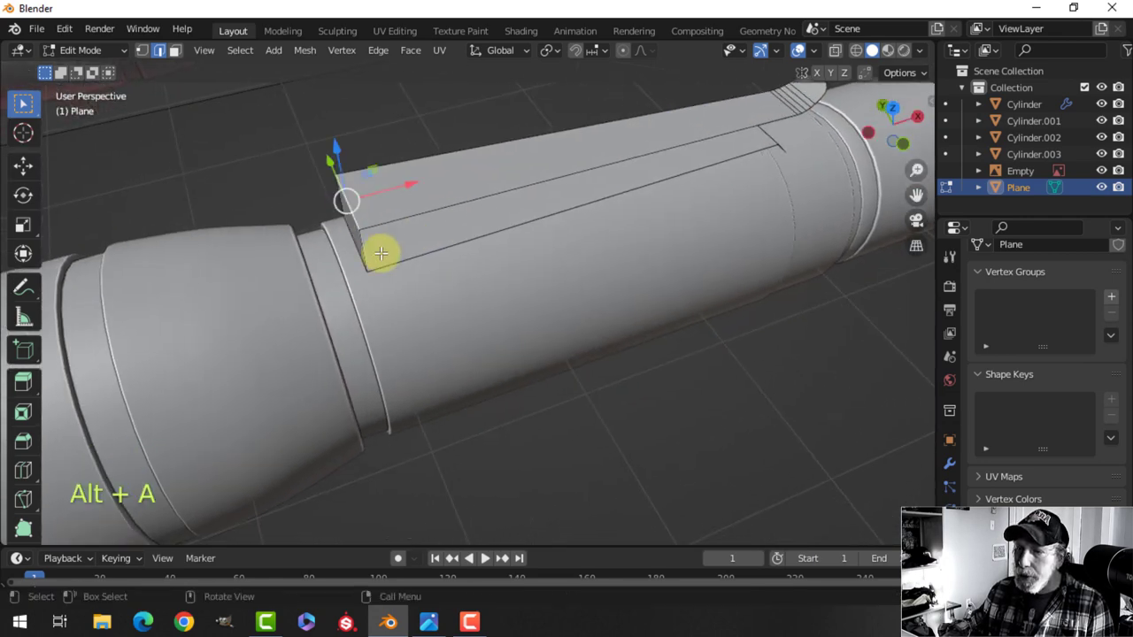
middle_click_drag(381, 253, 407, 221)
left_click(379, 223, "shift")
middle_click_drag(485, 220, 518, 245)
scroll(471, 260, "up", 3)
middle_click_drag(518, 246, 513, 263, "shift")
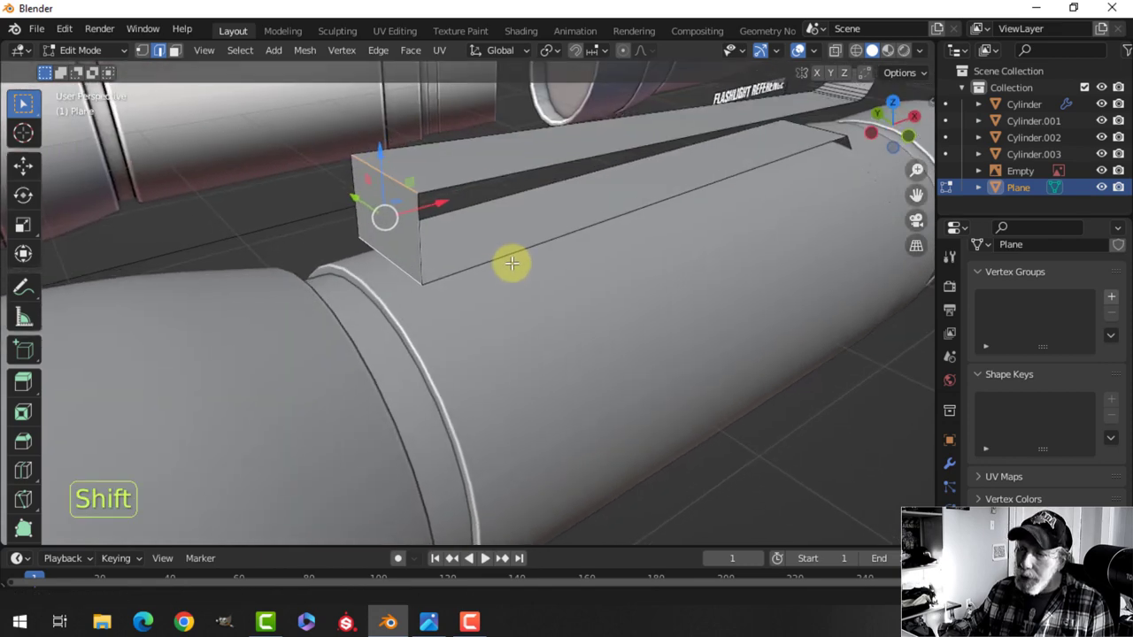
key("ctrl+b")
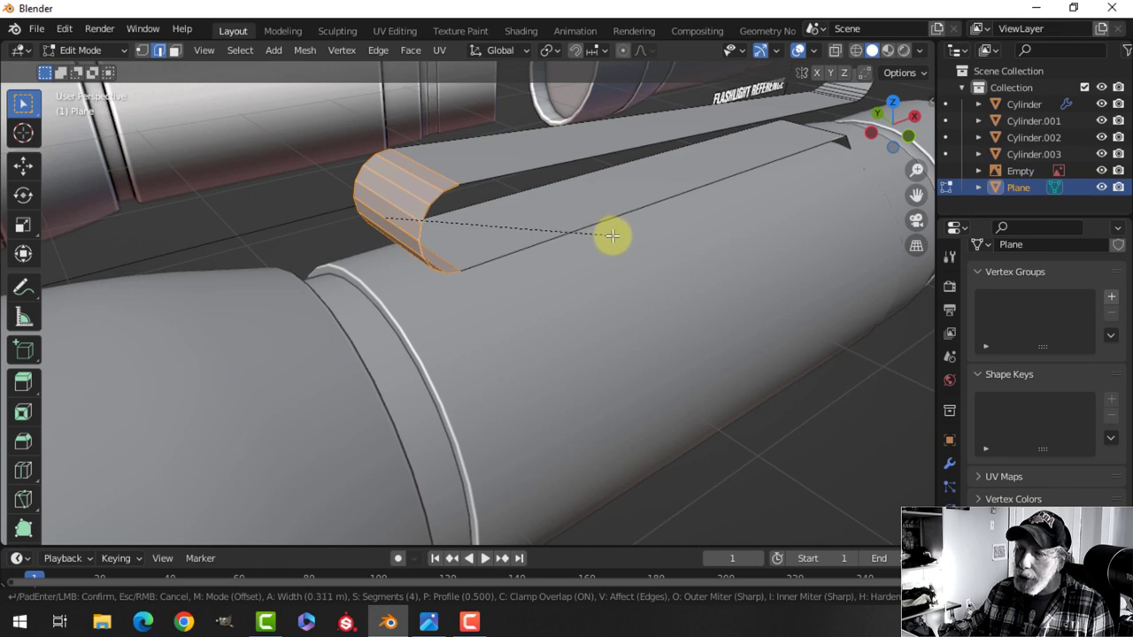
left_click(539, 253)
Step: Merge the rounded bend's overlapping vertices by distance
middle_click_drag(539, 253, 423, 223)
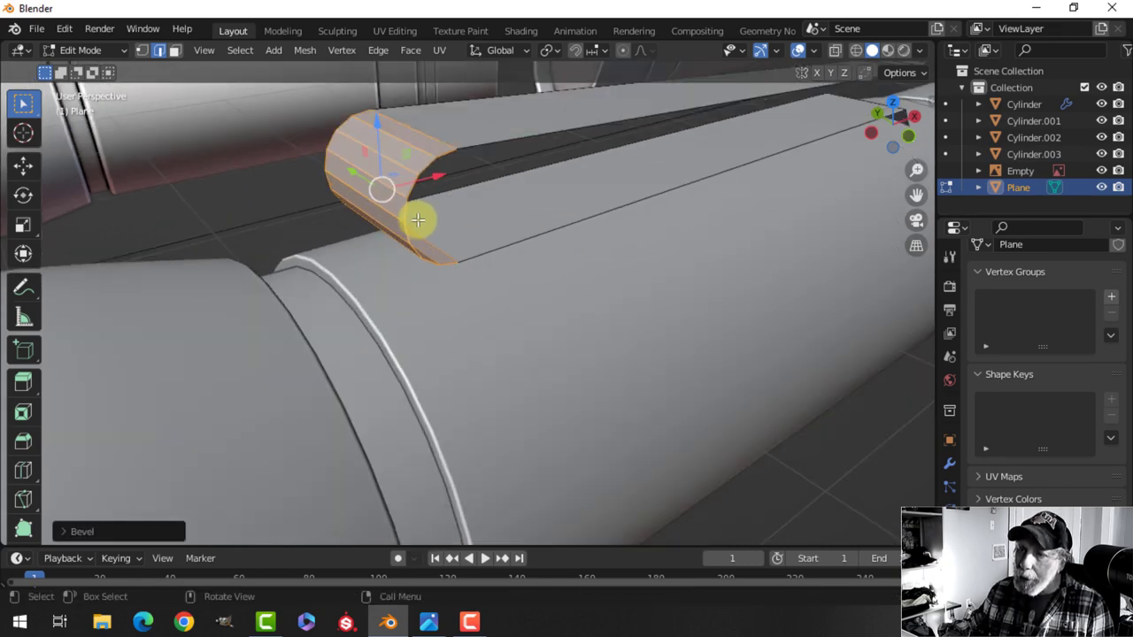
key("m")
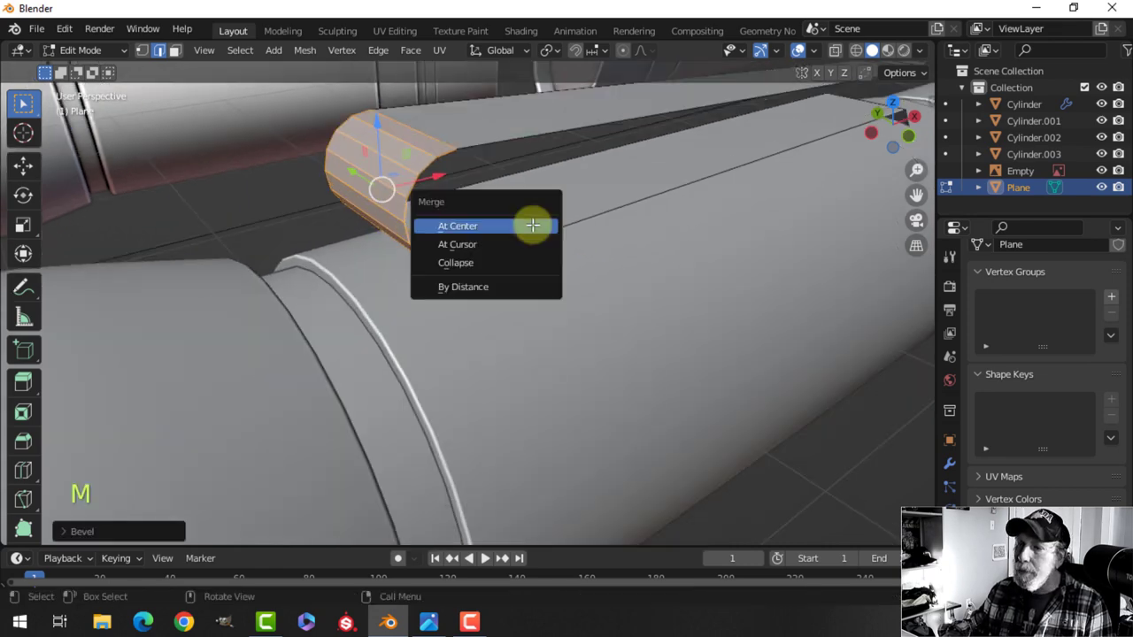
left_click(520, 287)
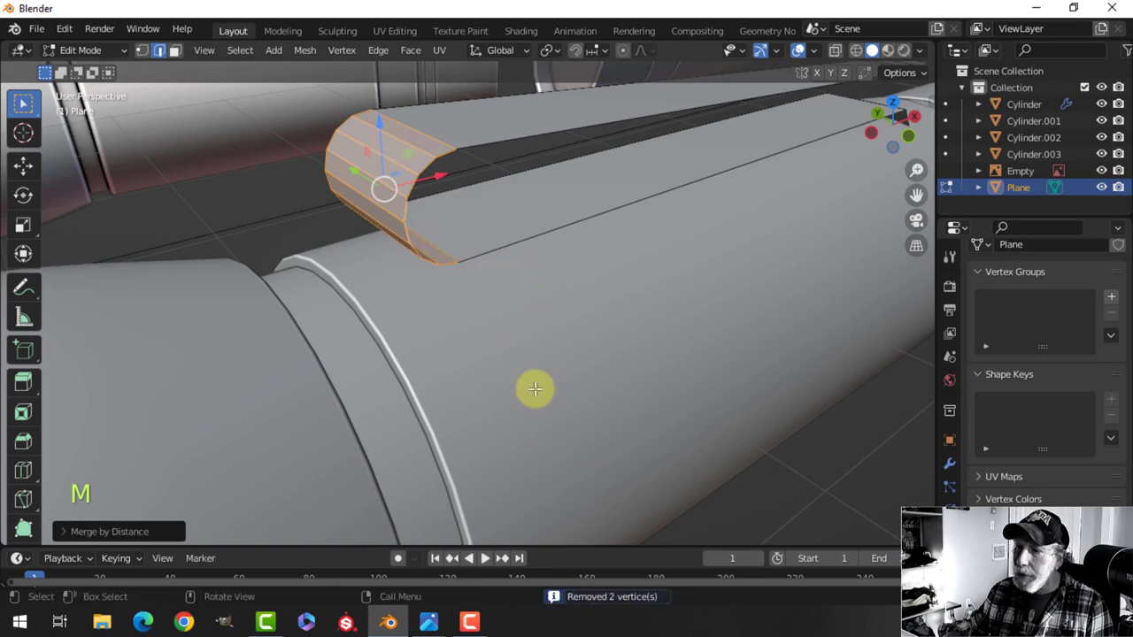
Step: Bevel the edge where the clip's lower arm bends down at its rear end with 4 segments
scroll(486, 246, "down", 2)
middle_click_drag(726, 246, 398, 271, "shift")
middle_click_drag(478, 270, 323, 265)
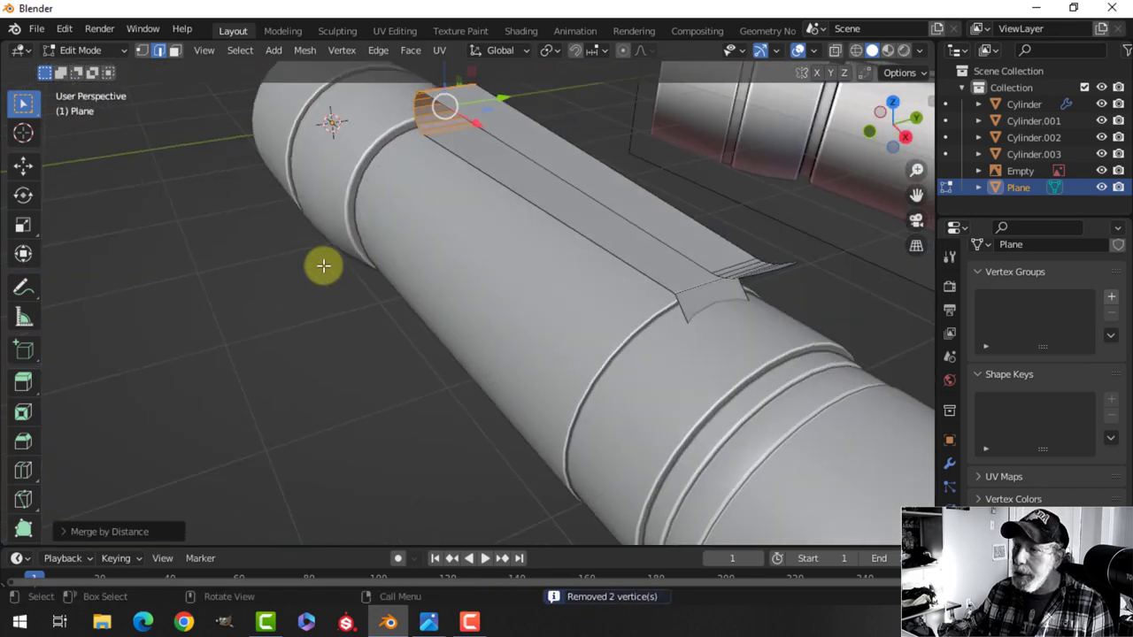
key("alt+a")
scroll(556, 317, "up", 2)
middle_click_drag(761, 352, 556, 292, "shift")
left_click(563, 212)
middle_click_drag(637, 251, 665, 266)
key("ctrl+b")
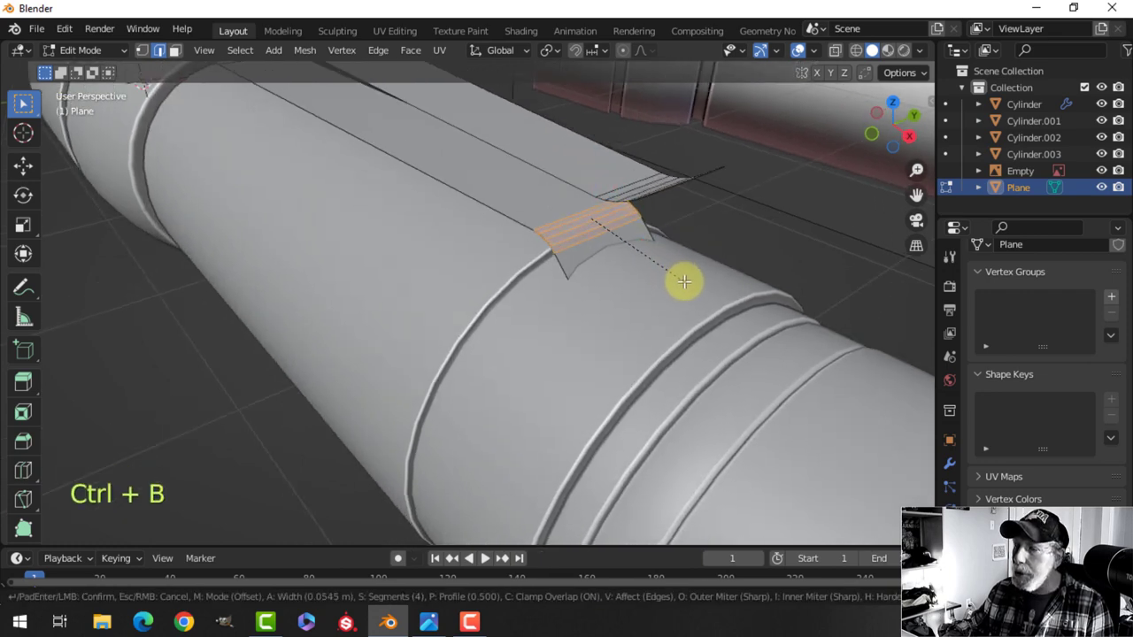
left_click(691, 283)
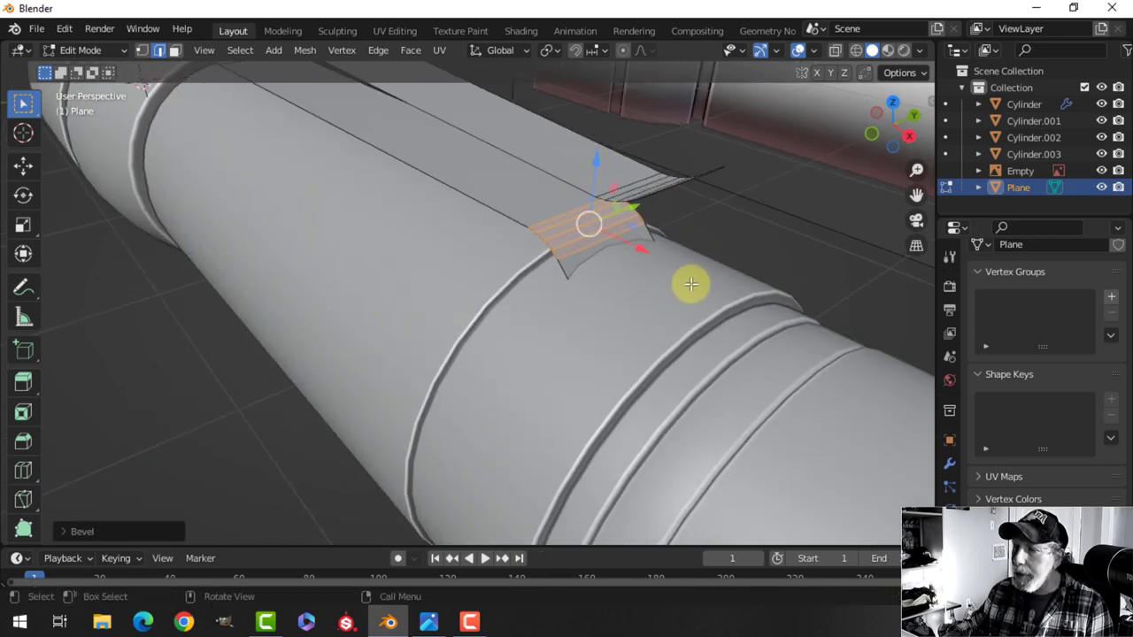
Step: Extrude the entire clip mesh in place and thicken it by about 0.066 m with Shrink/Fatten
key("Tab")
middle_click_drag(690, 284, 650, 278)
key("alt+a")
middle_click_drag(399, 266, 576, 257)
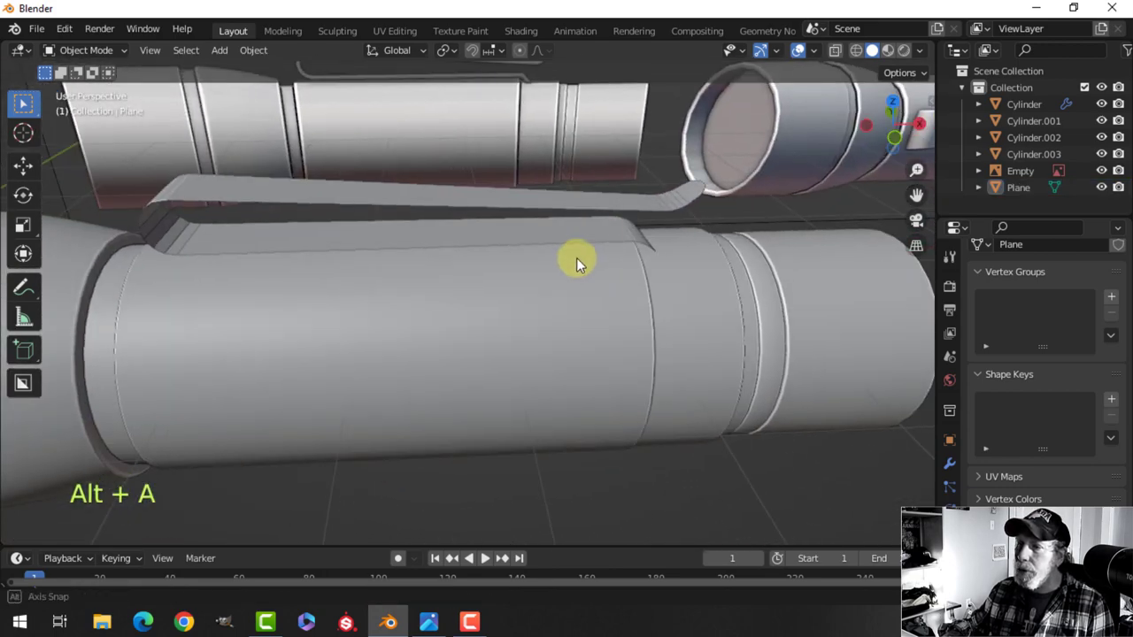
left_click(602, 201)
key("Tab")
key("a")
middle_click_drag(727, 231, 597, 242)
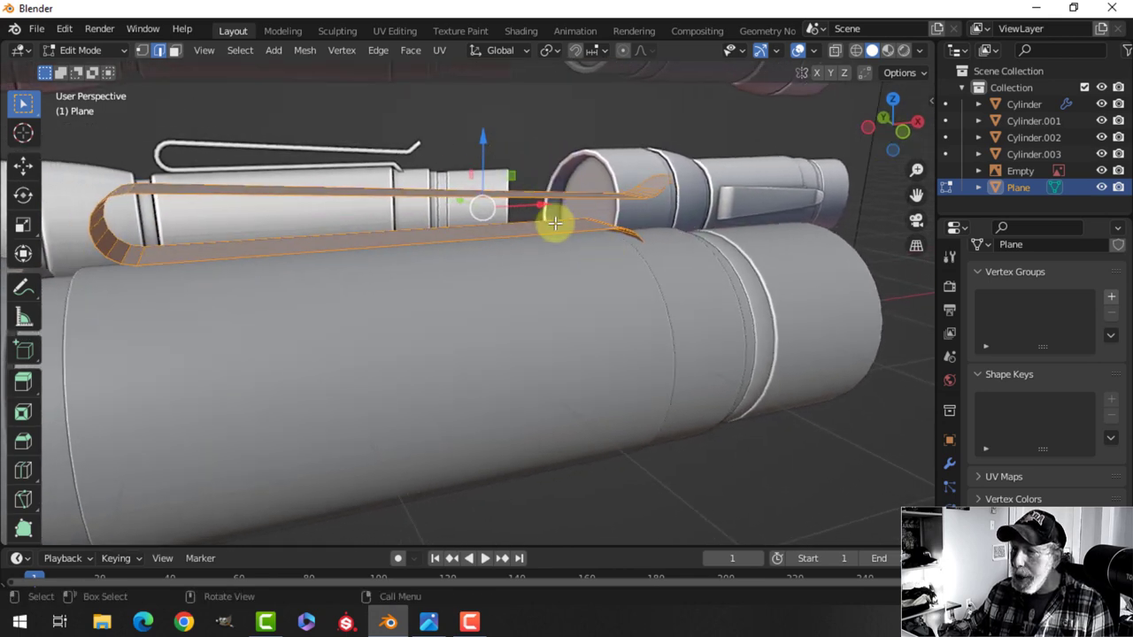
key("e")
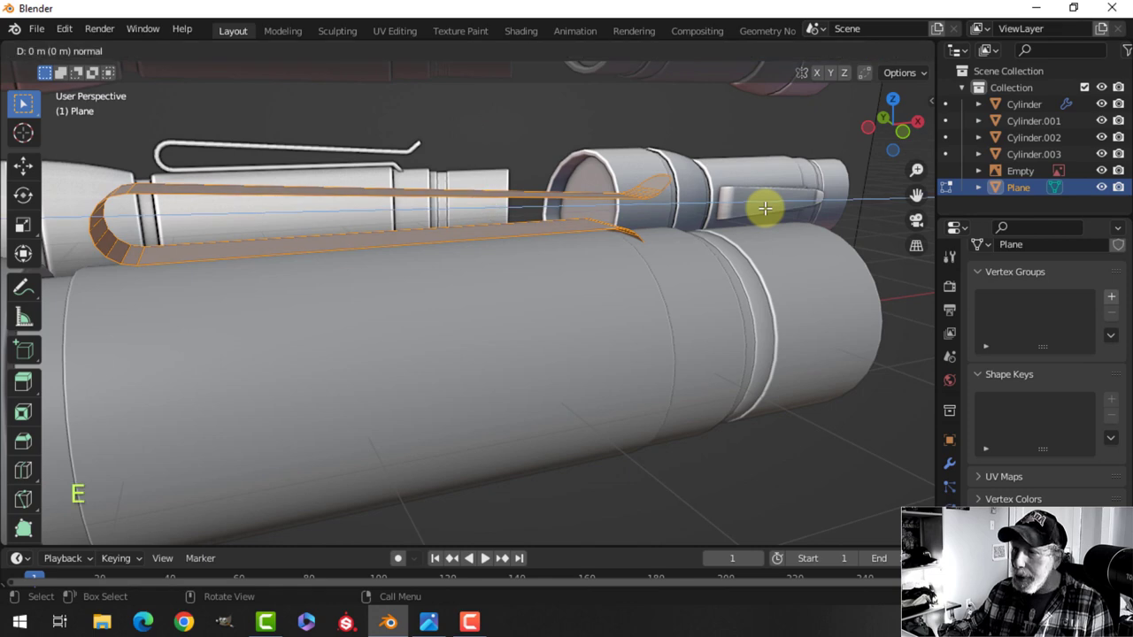
right_click(765, 208)
key("alt+s")
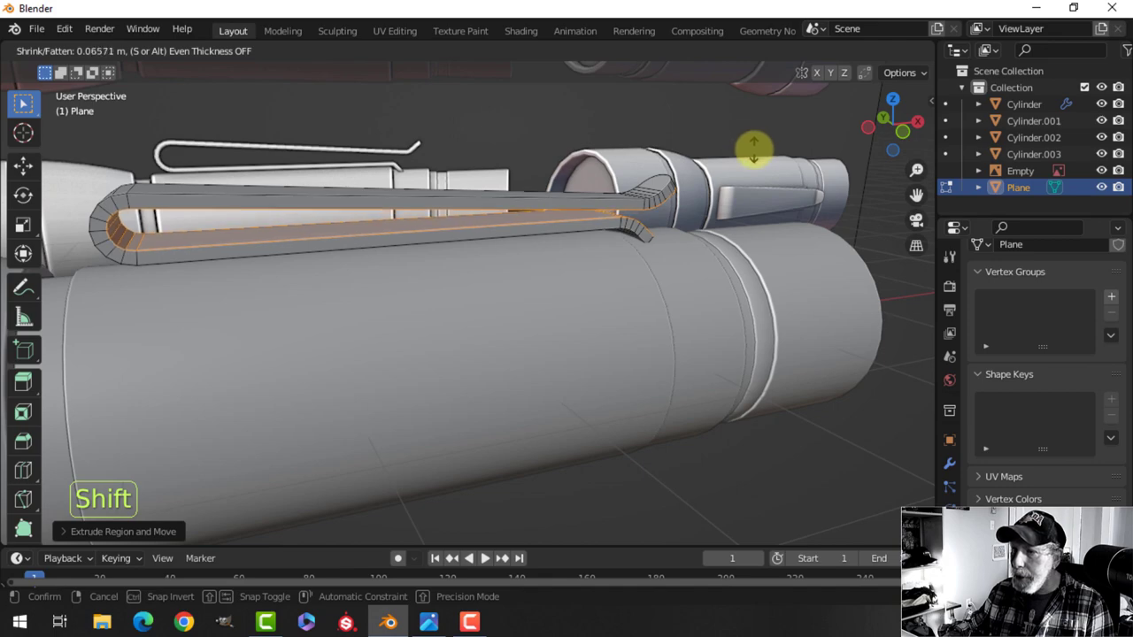
left_click(753, 150)
middle_click_drag(694, 214, 564, 233)
key("alt+a")
scroll(548, 232, "up", 2)
scroll(554, 278, "up", 2)
key("2")
middle_click_drag(485, 232, 539, 244)
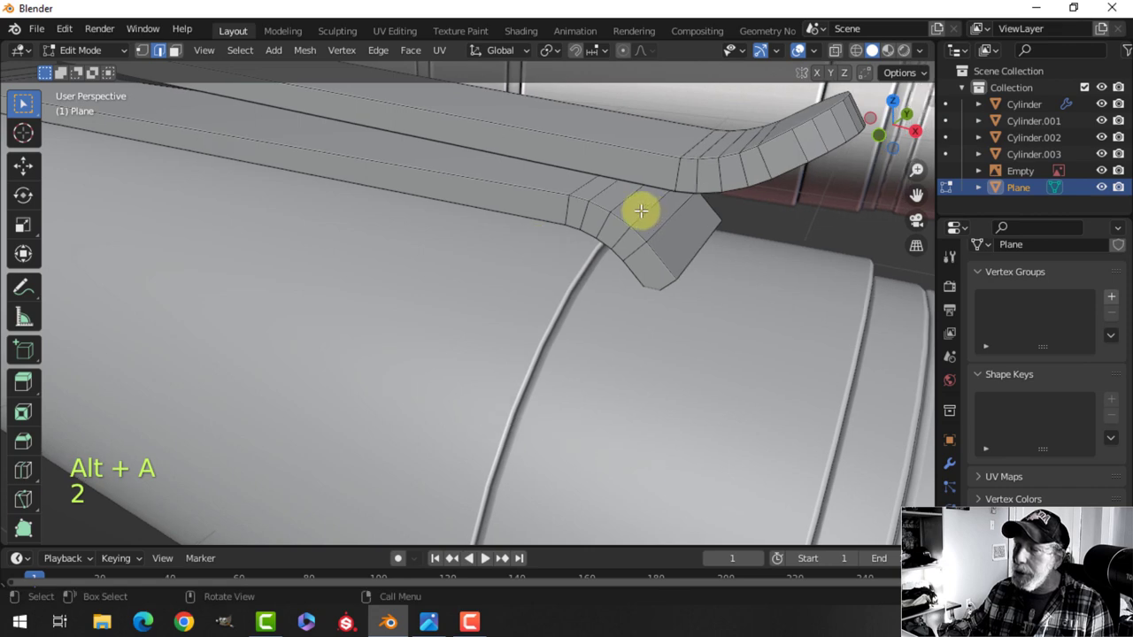
middle_click_drag(641, 211, 515, 240)
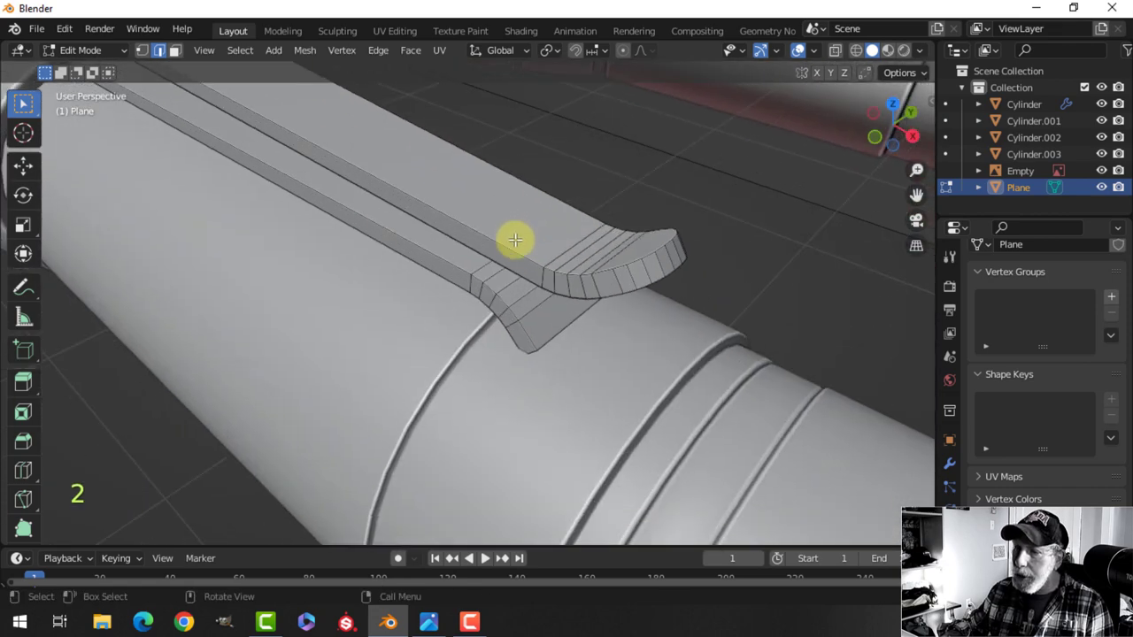
key("shift+alt")
left_click(555, 260, "alt+shift")
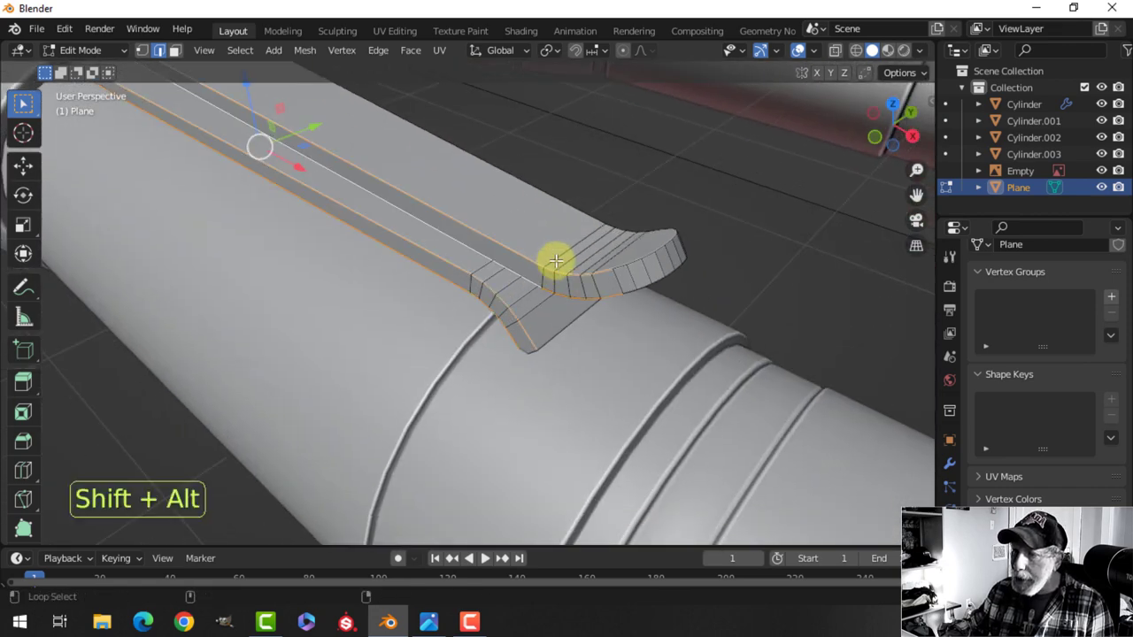
left_click(676, 269, "alt+shift")
left_click(678, 278, "alt+shift")
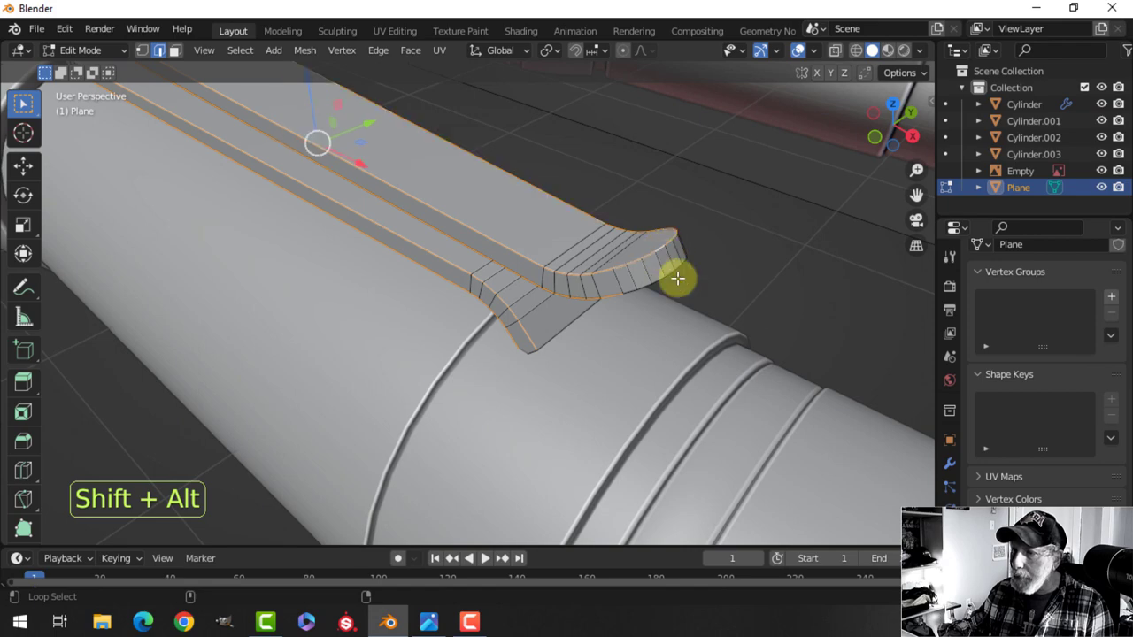
middle_click_drag(685, 306, 462, 230)
left_click(420, 192, "alt+shift")
middle_click_drag(725, 215, 522, 227, "shift")
middle_click_drag(596, 227, 498, 233)
scroll(517, 227, "up", 2)
key("alt+a")
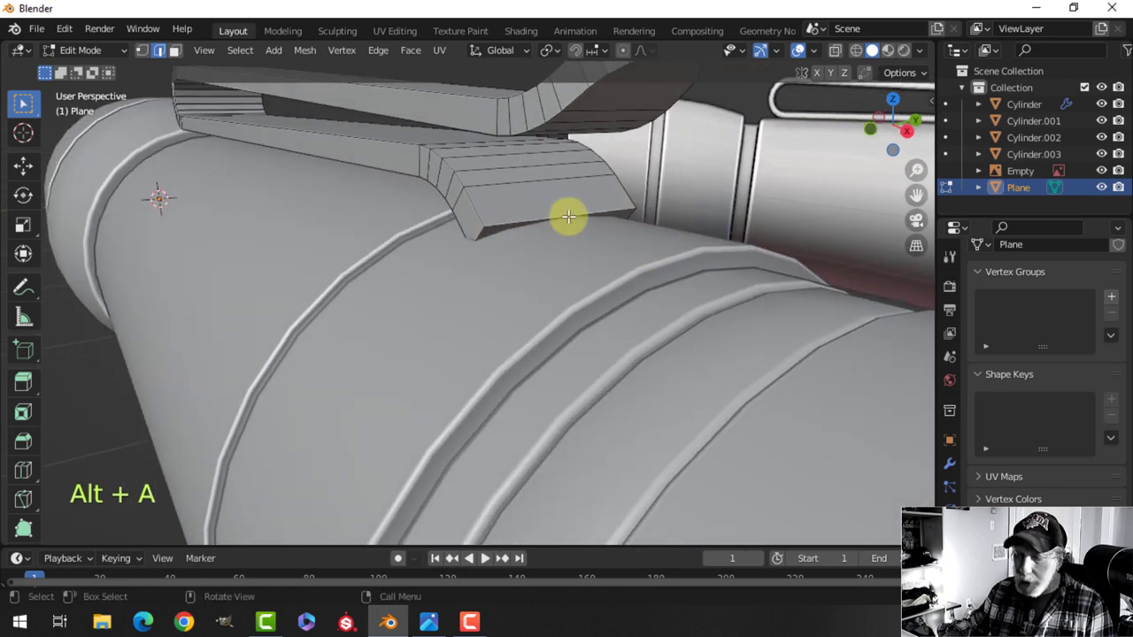
Step: Move the end face of the clip's lower arm along its Normal orientation until it sinks into the flashlight body
key("3")
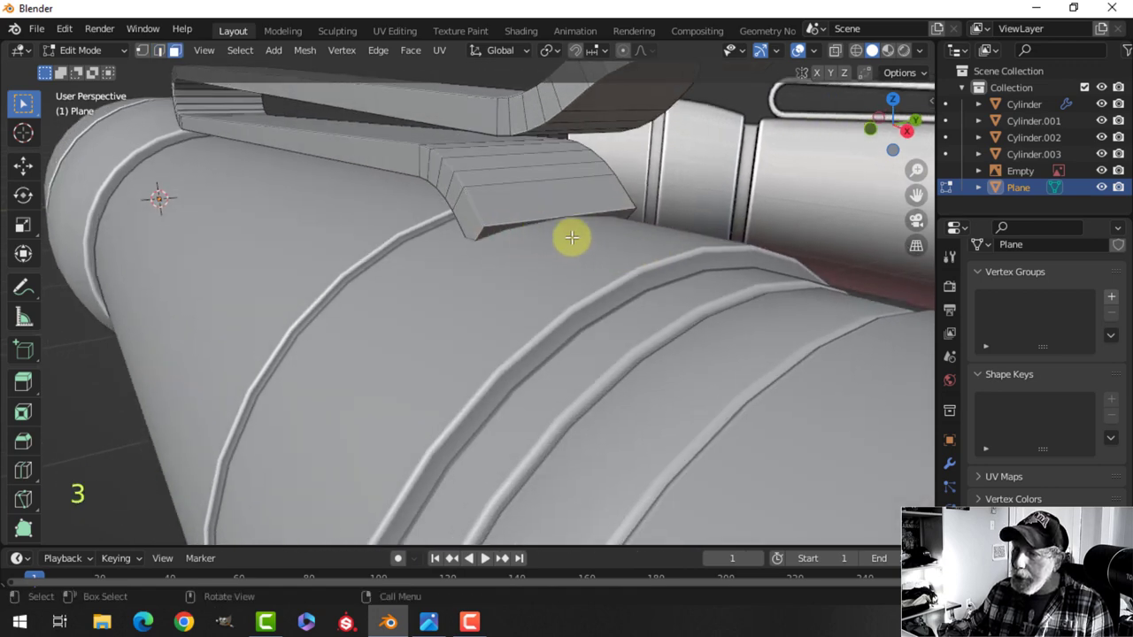
left_click(514, 228)
middle_click_drag(526, 227, 607, 157)
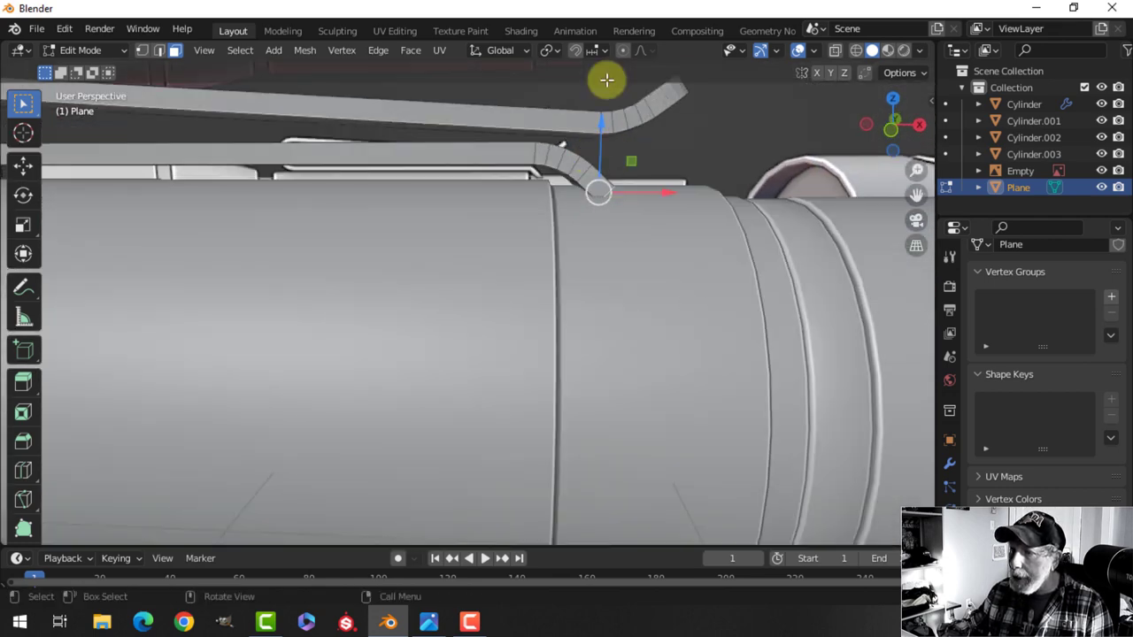
middle_click_drag(623, 220, 611, 285, "shift")
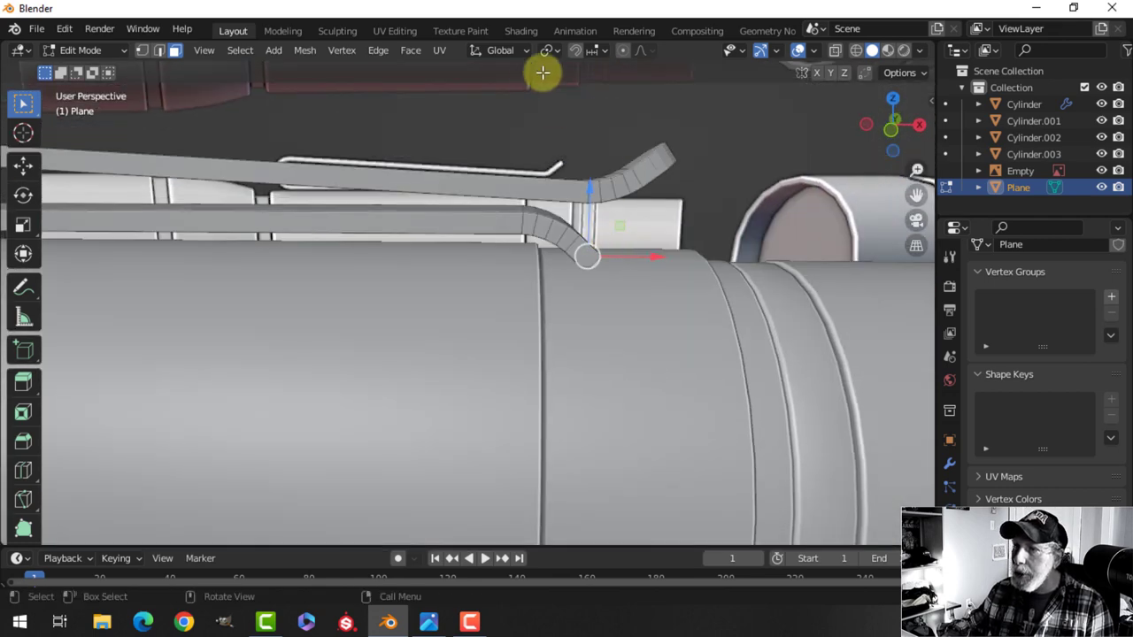
left_click(498, 51)
left_click(474, 135)
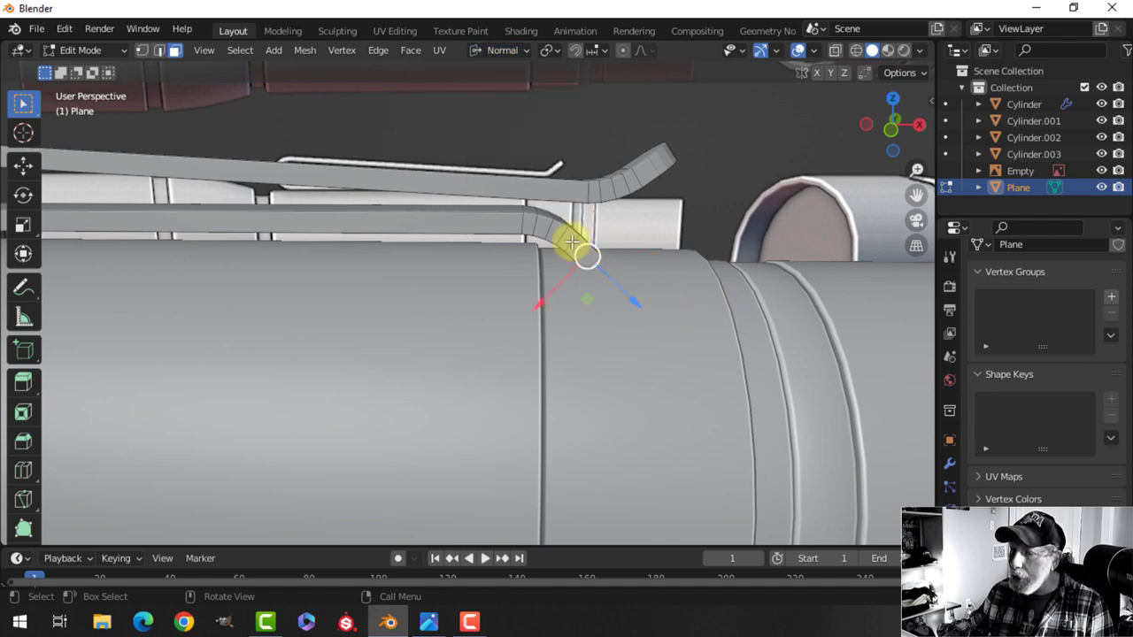
left_click_drag(636, 301, 683, 296)
middle_click_drag(682, 296, 627, 307)
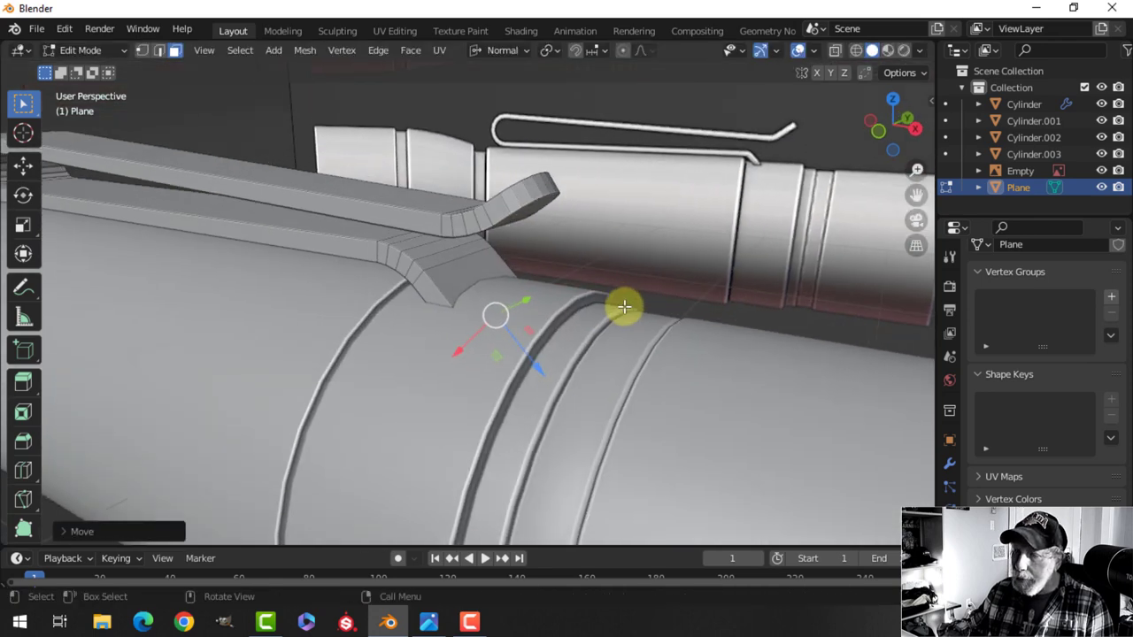
Step: Delete the buried end face of the clip's lower arm and set the transform orientation back to Global
key("x")
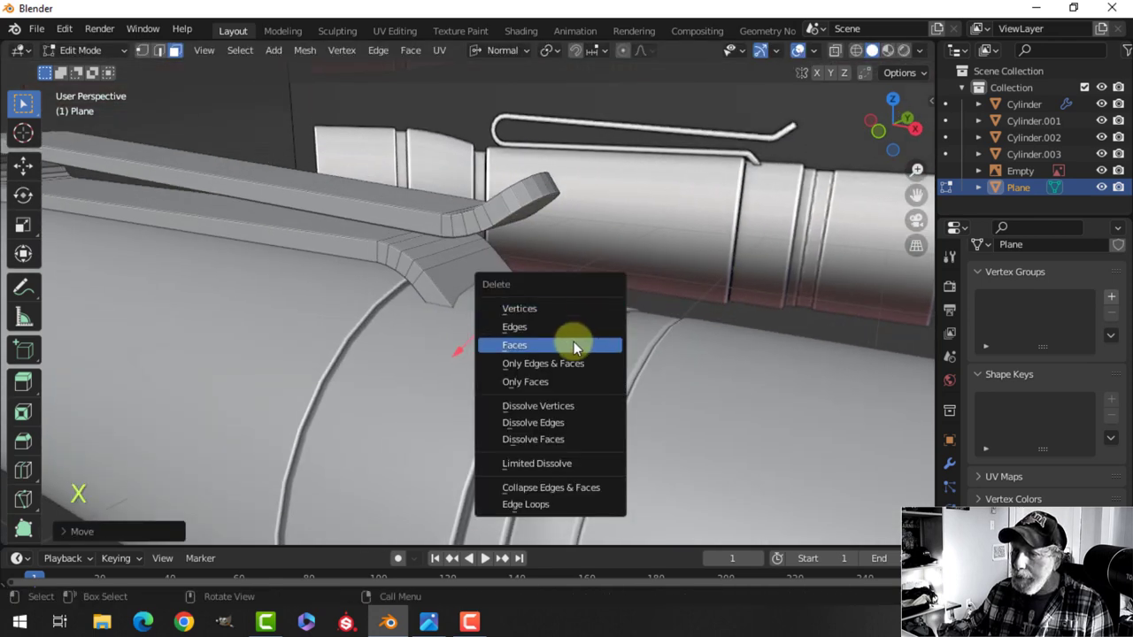
left_click(574, 345)
left_click(502, 50)
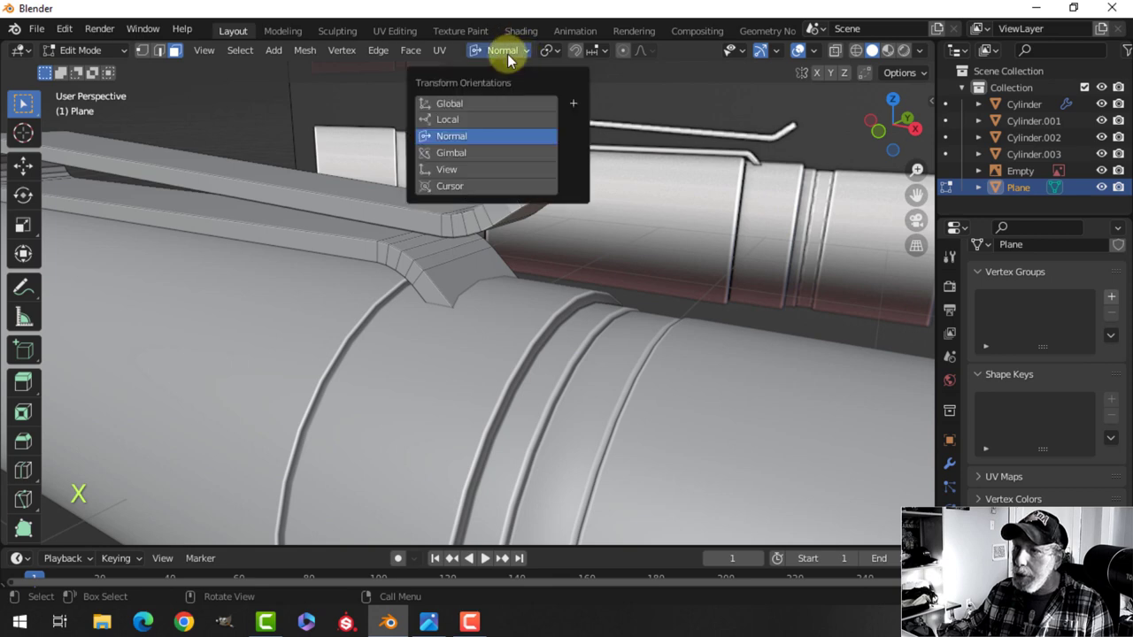
left_click(481, 105)
Step: Bevel the long outer edge loops along both sides of the clip by about 0.015 m with 2 segments
middle_click_drag(503, 249, 549, 254)
key("2")
left_click(449, 268, "alt+shift")
left_click(453, 270, "alt+shift")
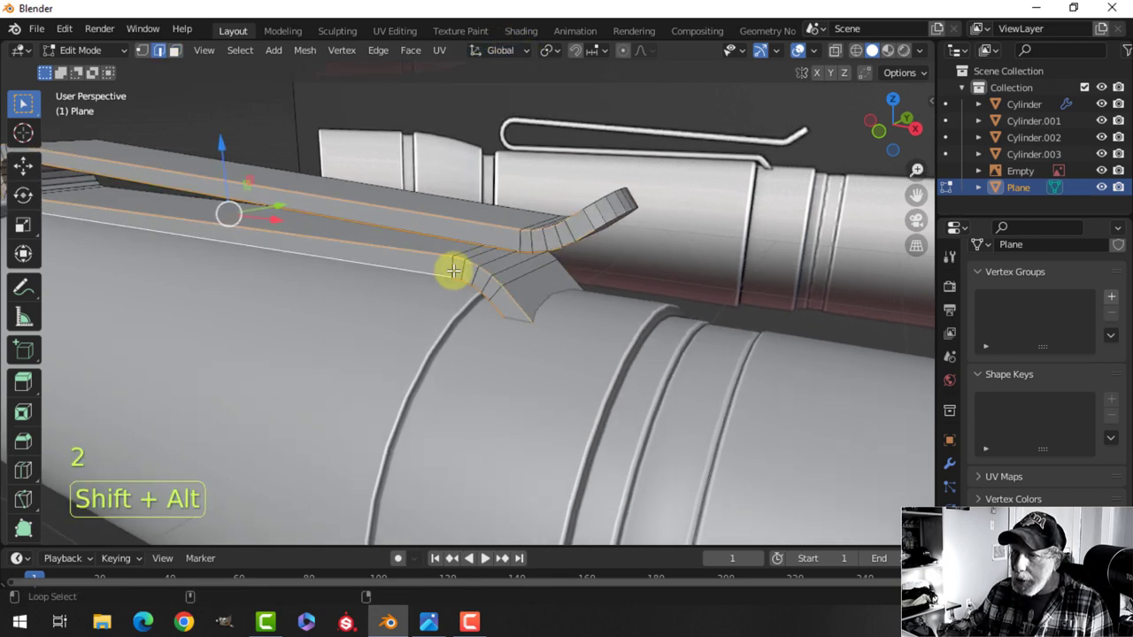
left_click(608, 210, "alt+shift")
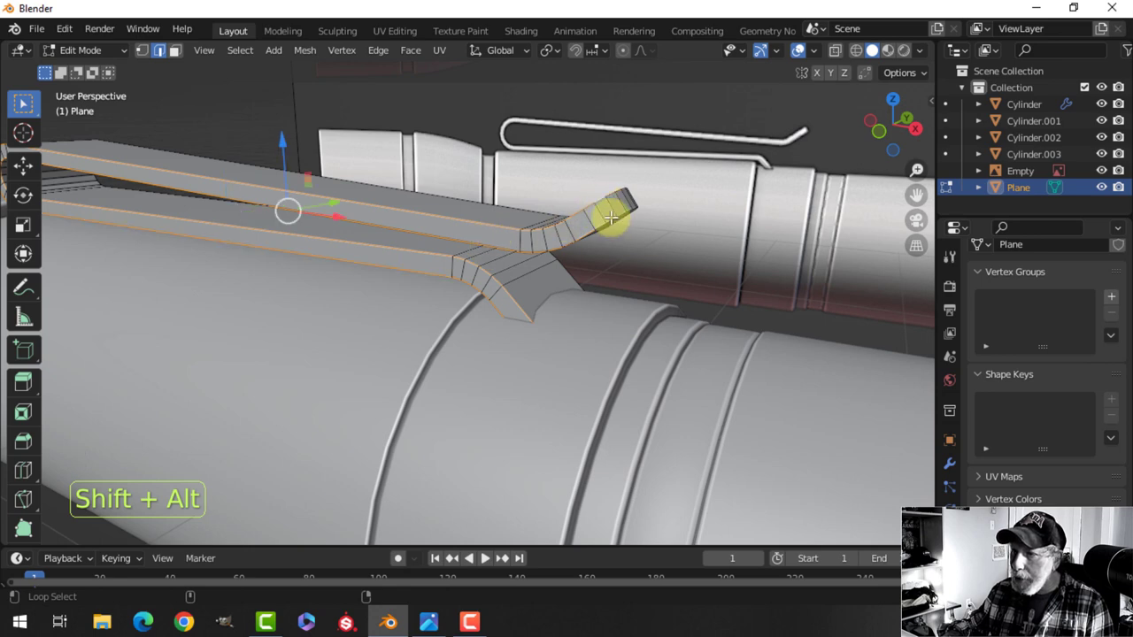
middle_click_drag(610, 218, 428, 264)
left_click(591, 354, "alt+shift")
scroll(428, 264, "up", 2)
middle_click_drag(428, 263, 465, 358, "shift")
left_click(362, 234, "alt+shift")
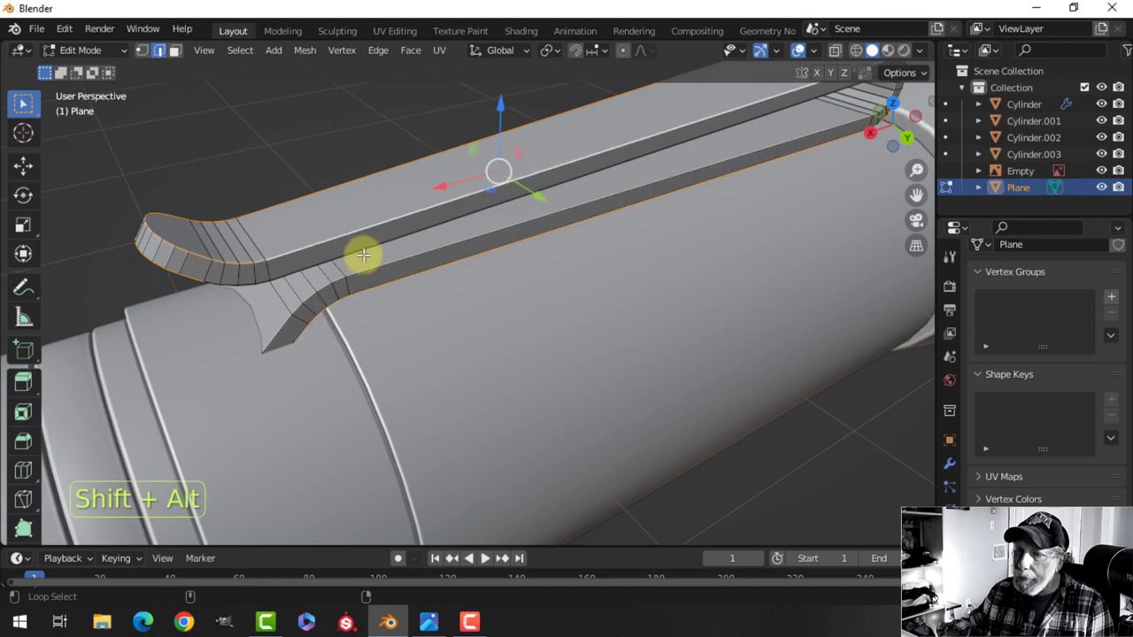
left_click(363, 252, "alt+shift")
scroll(523, 291, "down", 2)
middle_click_drag(713, 295, 425, 249, "shift")
scroll(428, 256, "up", 1)
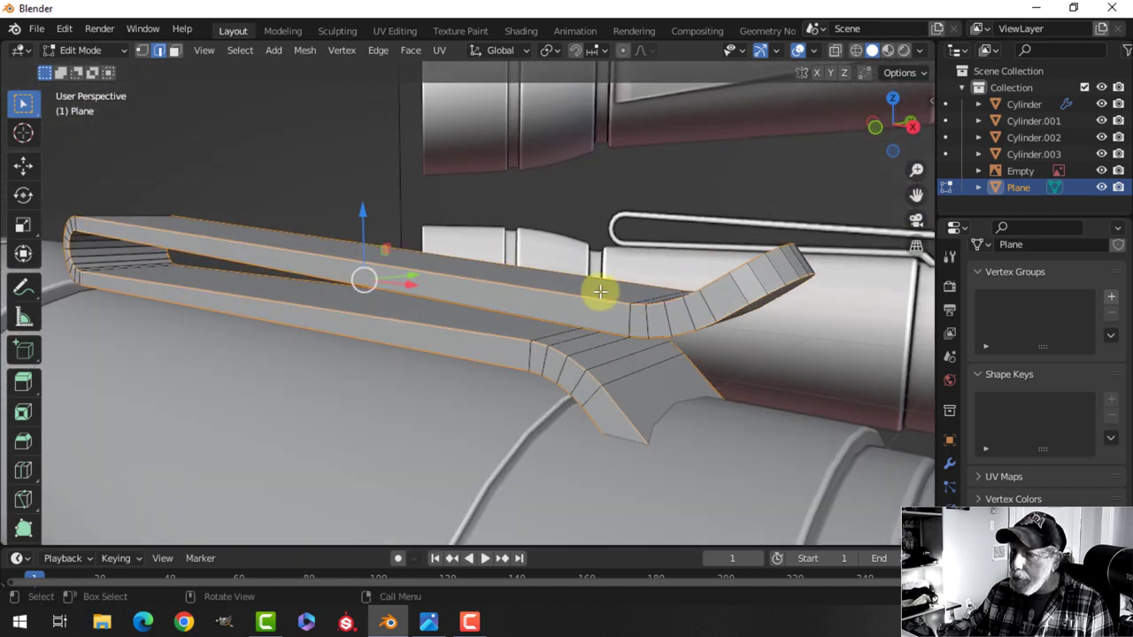
middle_click_drag(599, 292, 558, 302, "shift")
key("ctrl+b")
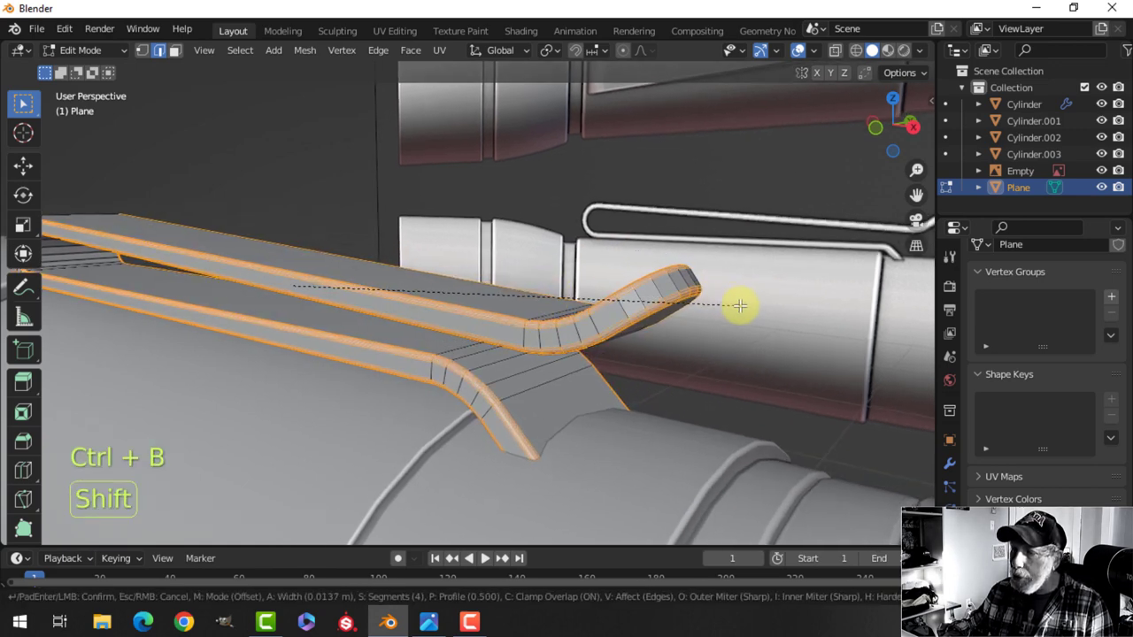
scroll(741, 306, "down", 3)
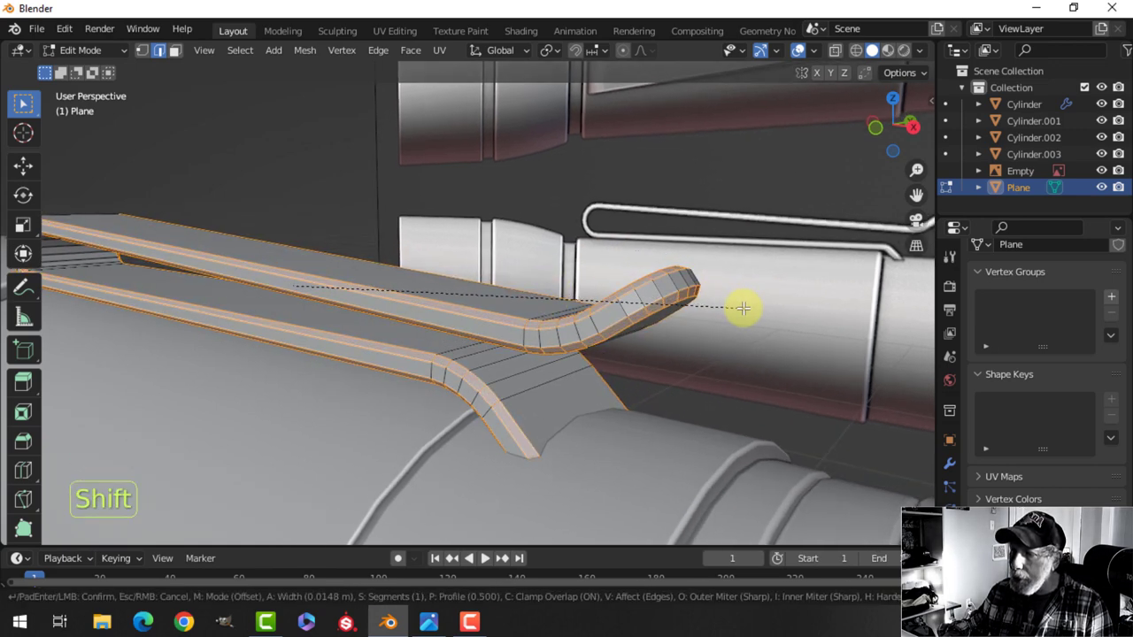
scroll(742, 307, "up", 1)
left_click(748, 312)
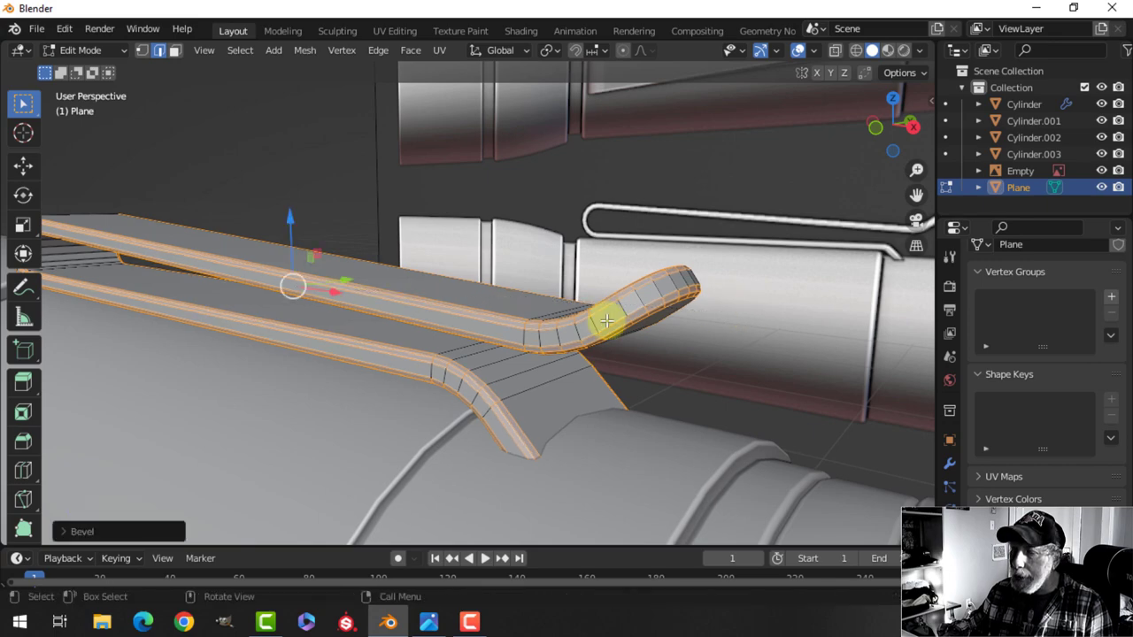
Step: Return to Object Mode, shade the clip smooth, and deselect it
key("Tab")
right_click(451, 292)
left_click(452, 294)
middle_click_drag(452, 294, 611, 276)
key("alt+a")
scroll(562, 351, "down", 4)
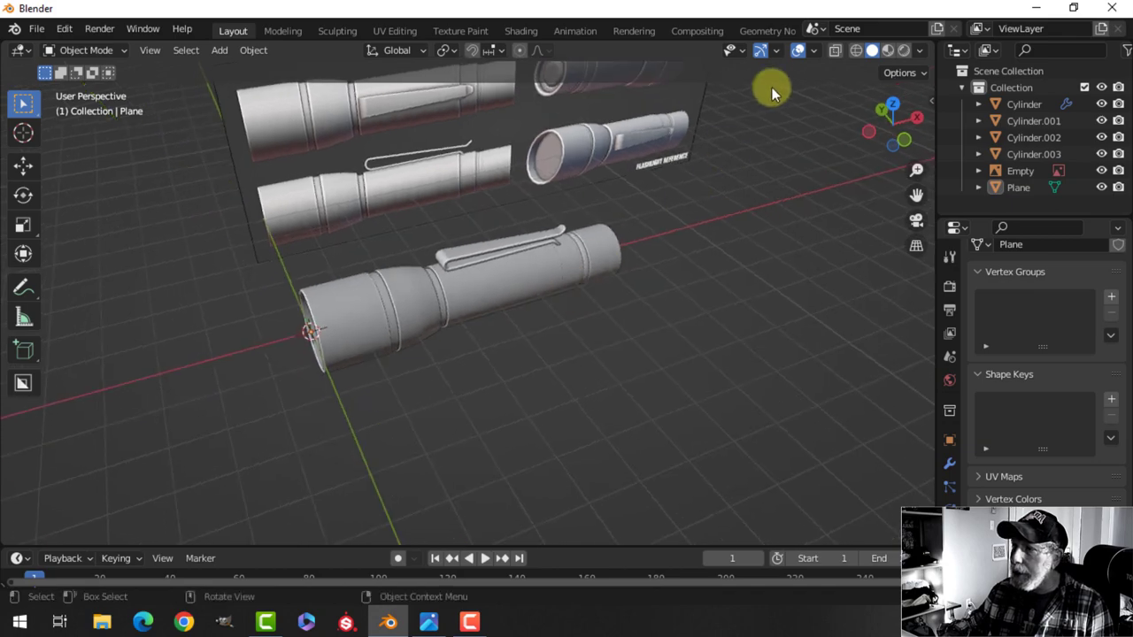
Step: Check the flashlight's face orientation with the viewport overlay and switch the overlay off again
left_click(811, 51)
left_click(754, 352)
left_click(754, 352)
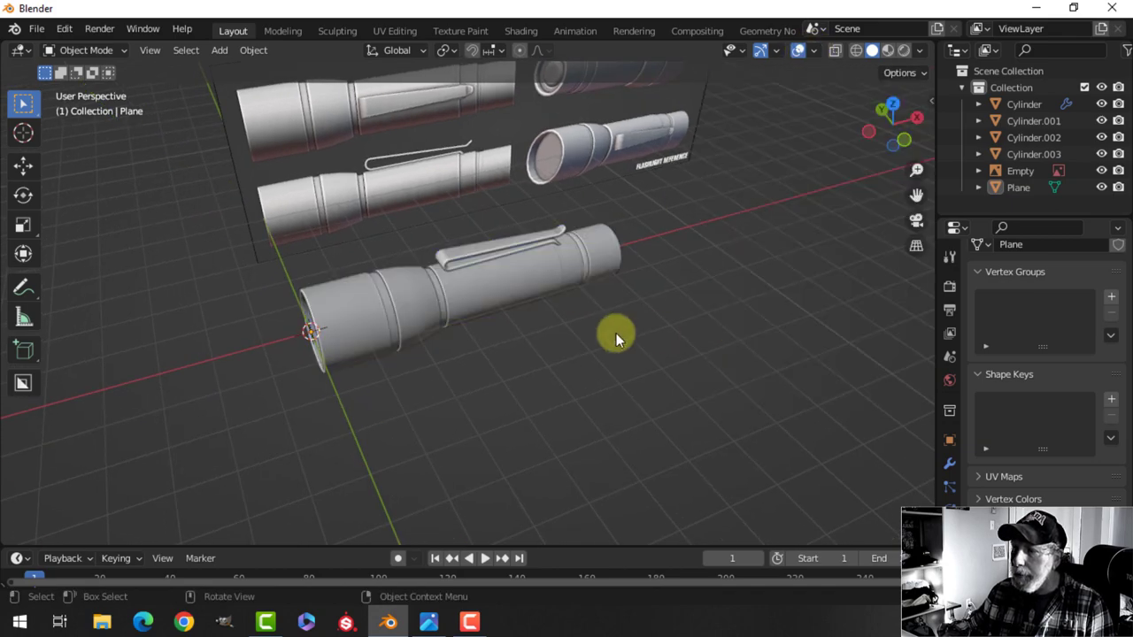
Step: Delete the reference image behind the flashlight
middle_click_drag(616, 332, 561, 298)
scroll(523, 217, "up", 4)
left_click(524, 218)
key("x")
left_click(521, 218)
Step: Select all flashlight parts and move them about -3.109 m along X in the top view
key("KP_7")
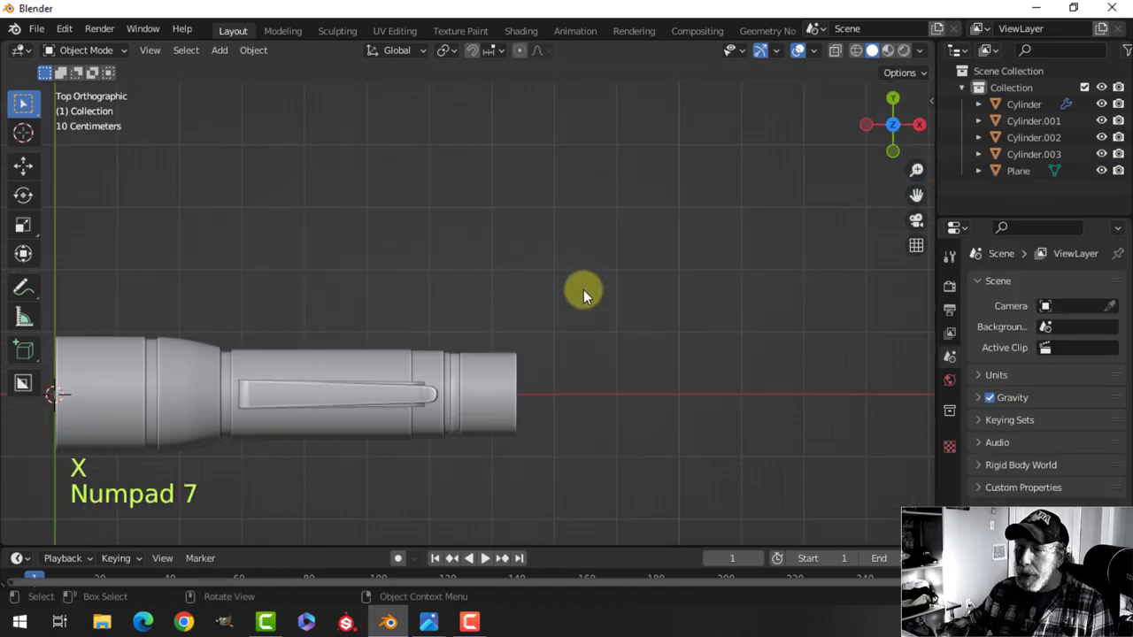
scroll(582, 304, "down", 4)
key("a")
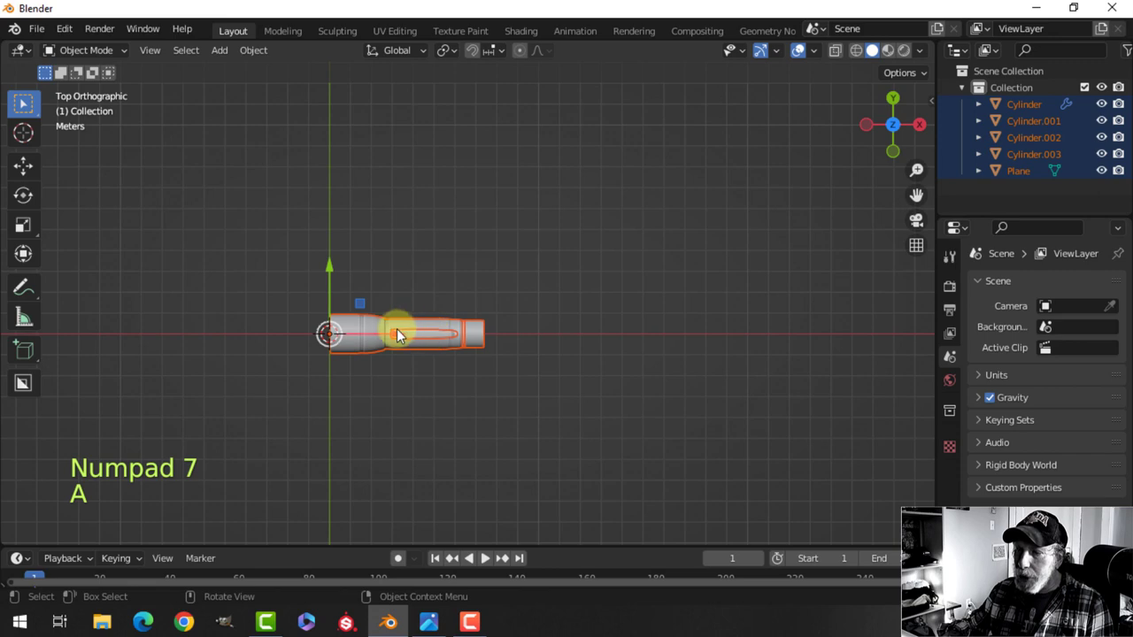
key("g")
key("x")
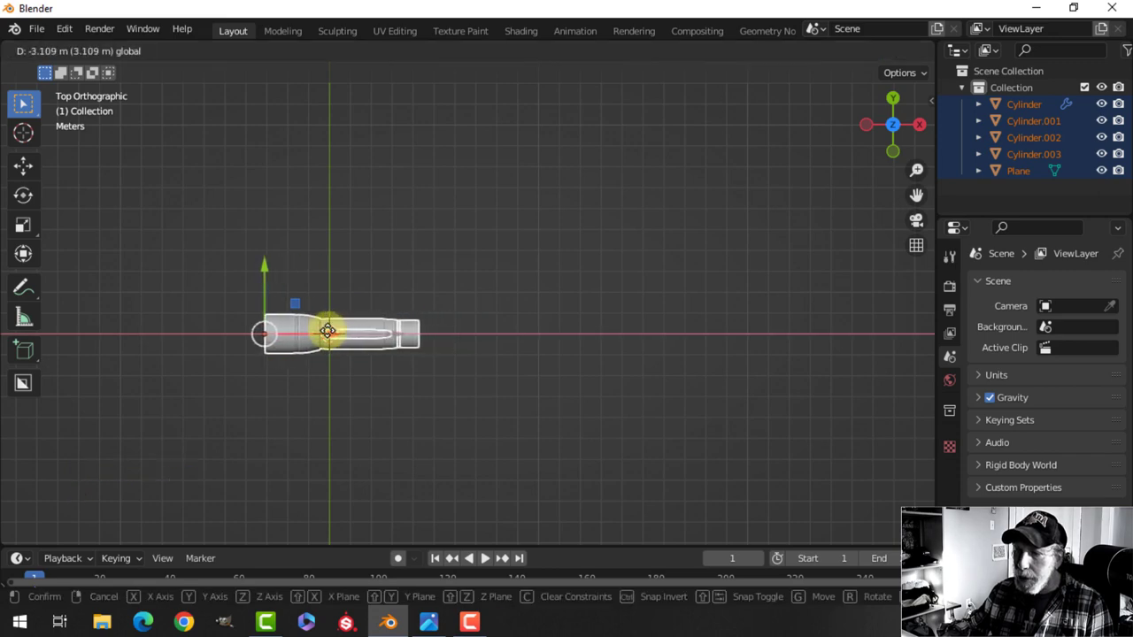
left_click(327, 331)
Step: Move the whole flashlight about -0.86 m in X and 0.98 m up in Z so it rests on the ground line
key("KP_1")
scroll(463, 341, "up", 3)
middle_click_drag(464, 339, 623, 348, "shift")
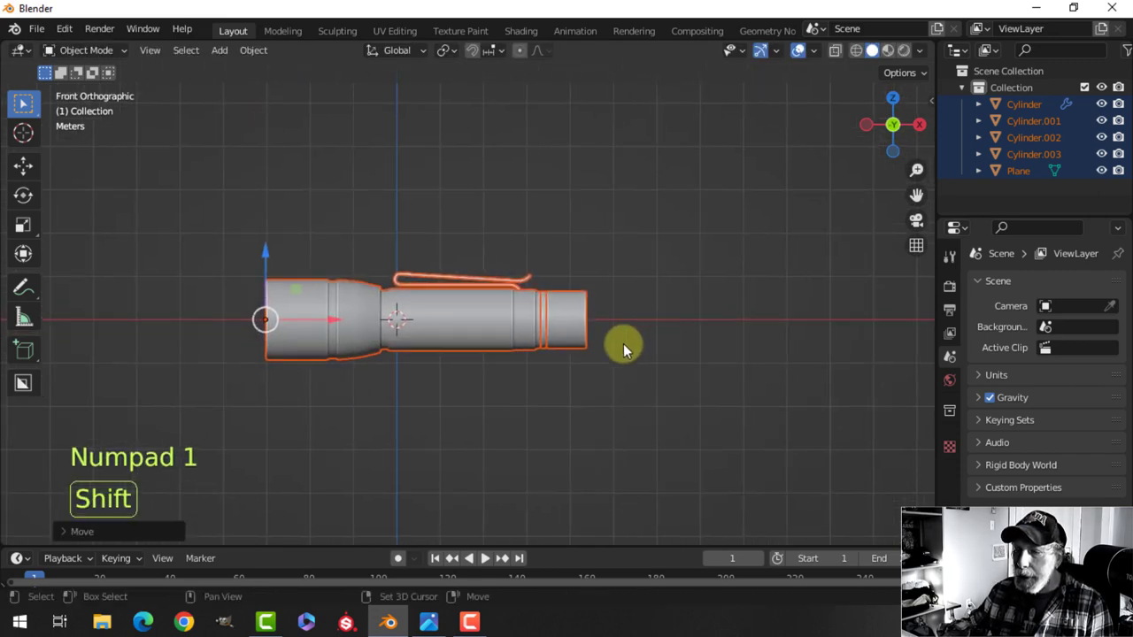
key("g")
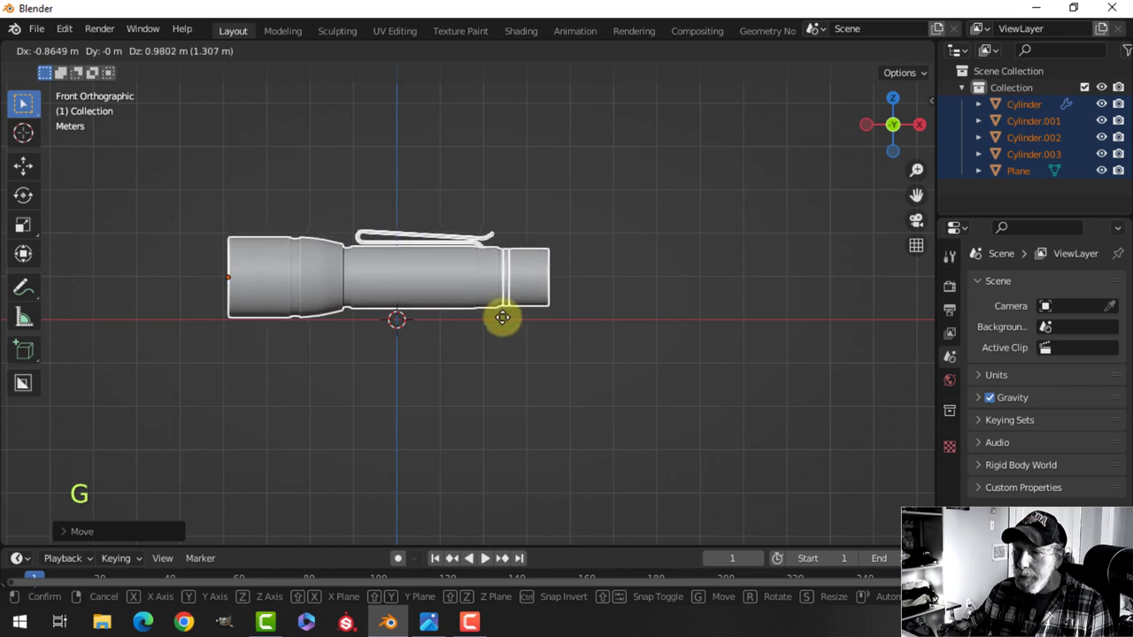
left_click(502, 317)
key("alt+a")
Step: Turn on the scene Statistics overlay in the viewport
middle_click_drag(385, 273, 773, 118)
left_click(776, 51)
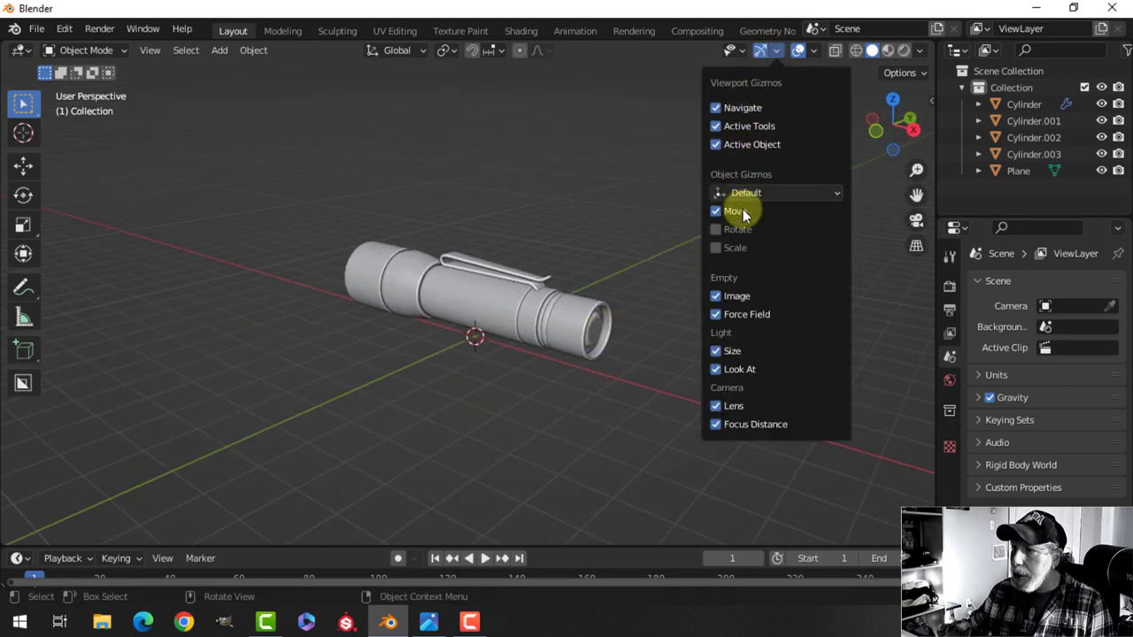
left_click(812, 51)
left_click(734, 186)
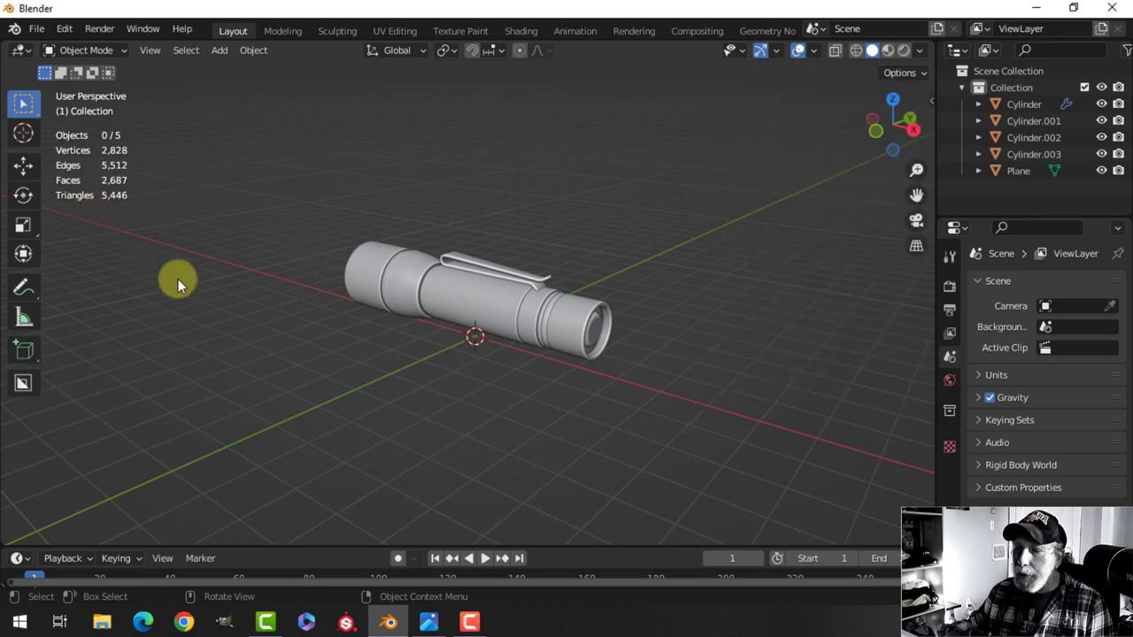
Step: Inspect the finished flashlight up close, examining the head's rim and lens recess for smoothness
scroll(179, 279, "up", 2)
middle_click_drag(309, 265, 430, 278)
scroll(351, 278, "up", 2)
scroll(429, 275, "up", 2)
scroll(420, 266, "down", 2)
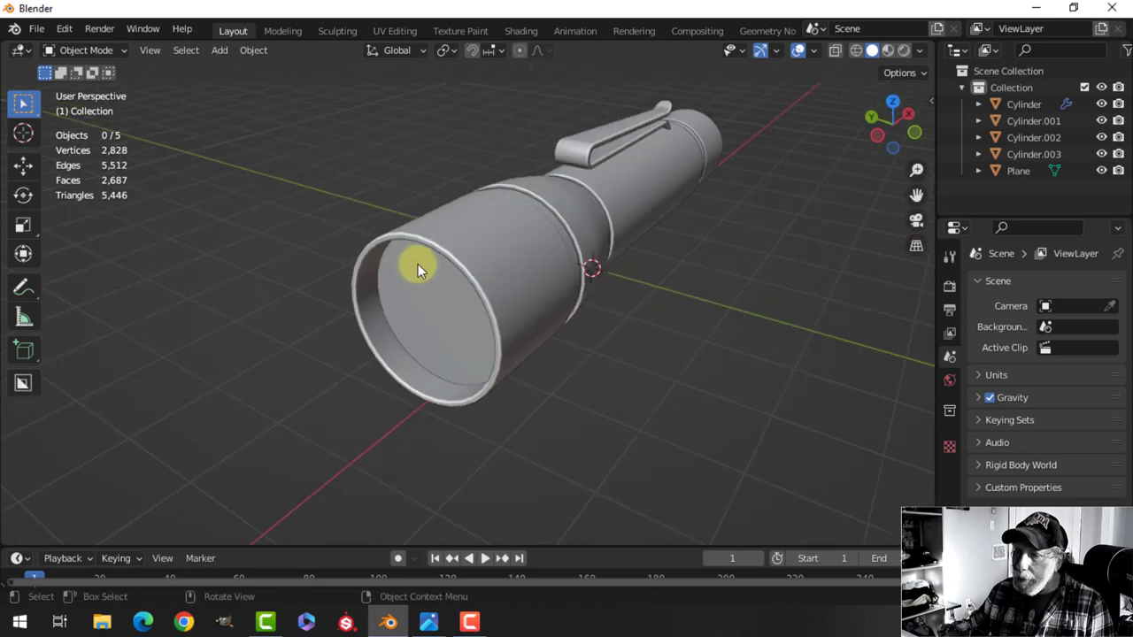
scroll(418, 264, "up", 3)
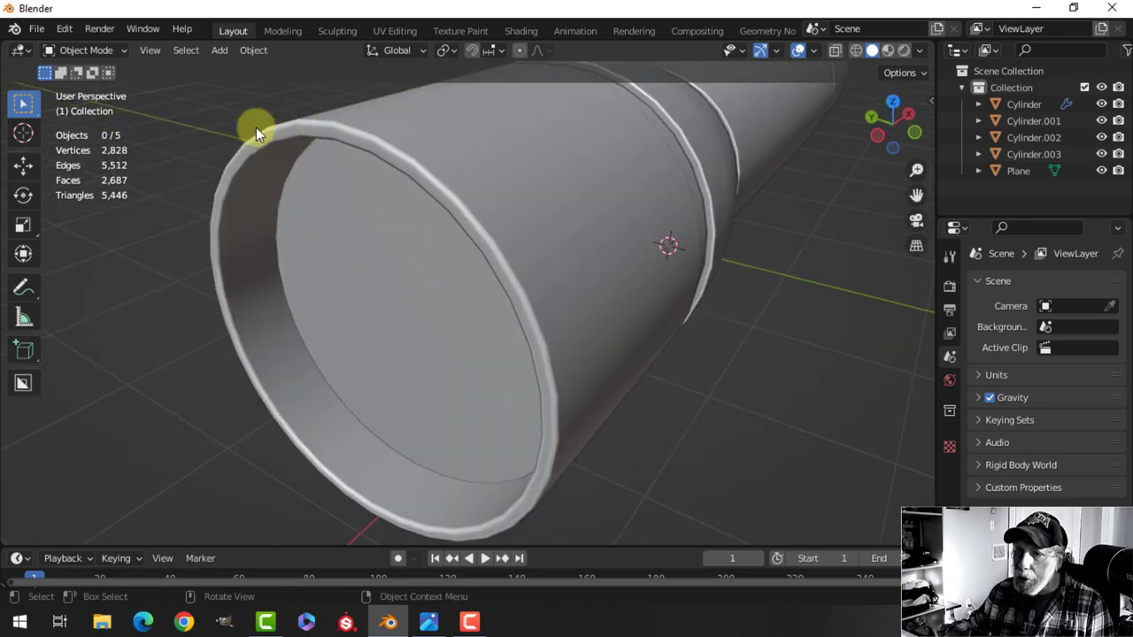
scroll(464, 162, "down", 4)
middle_click_drag(464, 162, 528, 272)
scroll(613, 244, "down", 3)
scroll(408, 265, "up", 3)
scroll(552, 246, "up", 1)
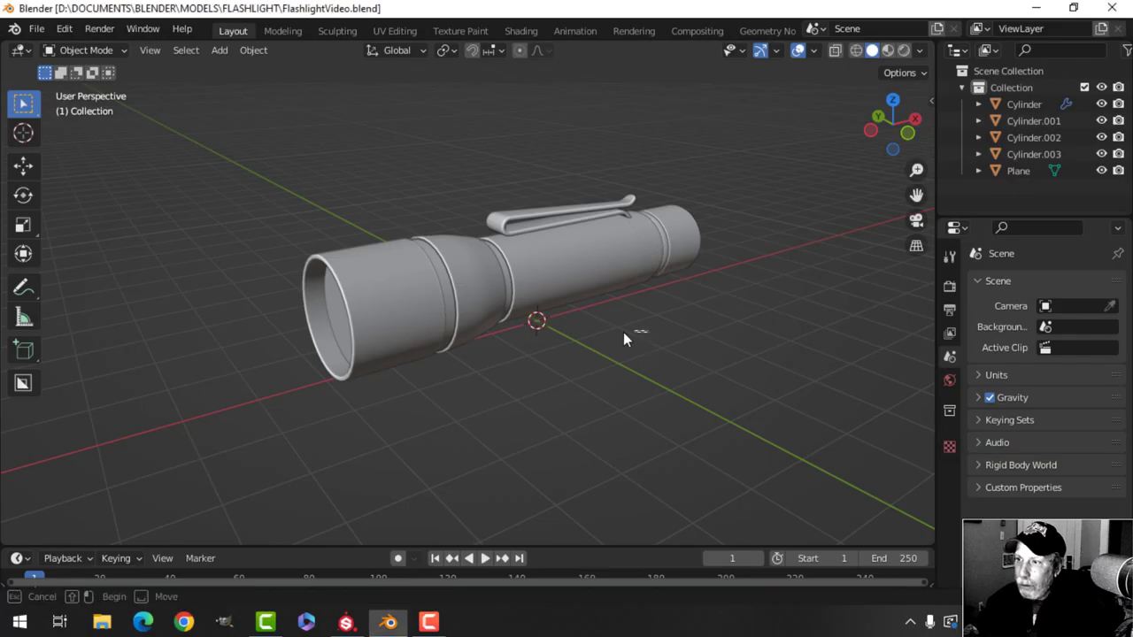
Step: Switch to the UV Editing workspace with the flashlight's lens end facing the view
middle_click_drag(605, 337, 658, 304)
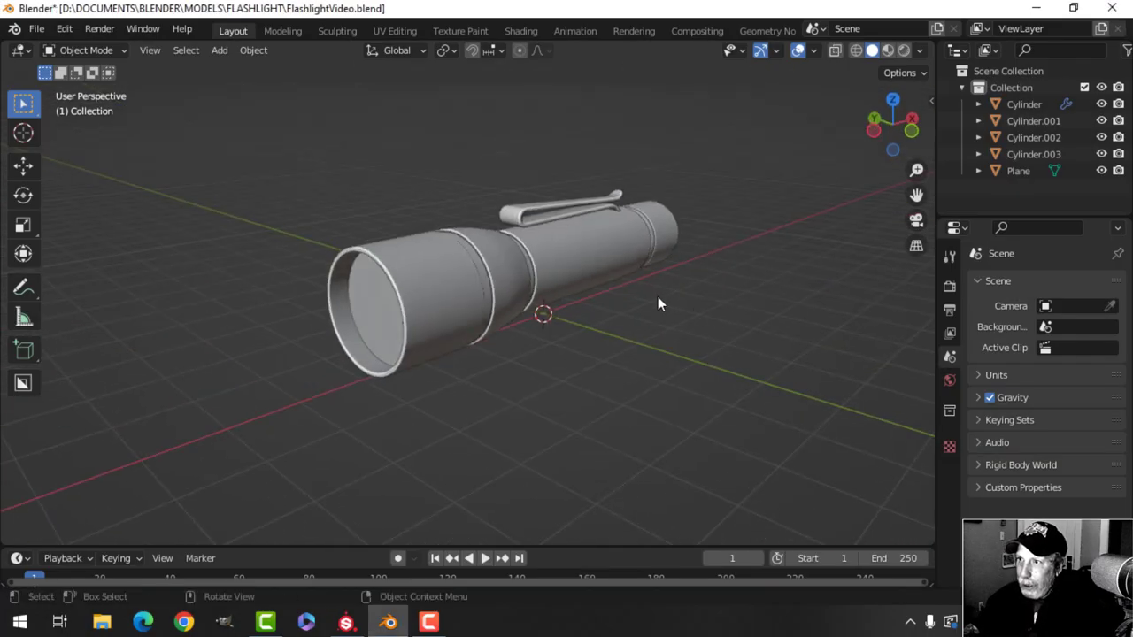
left_click(396, 32)
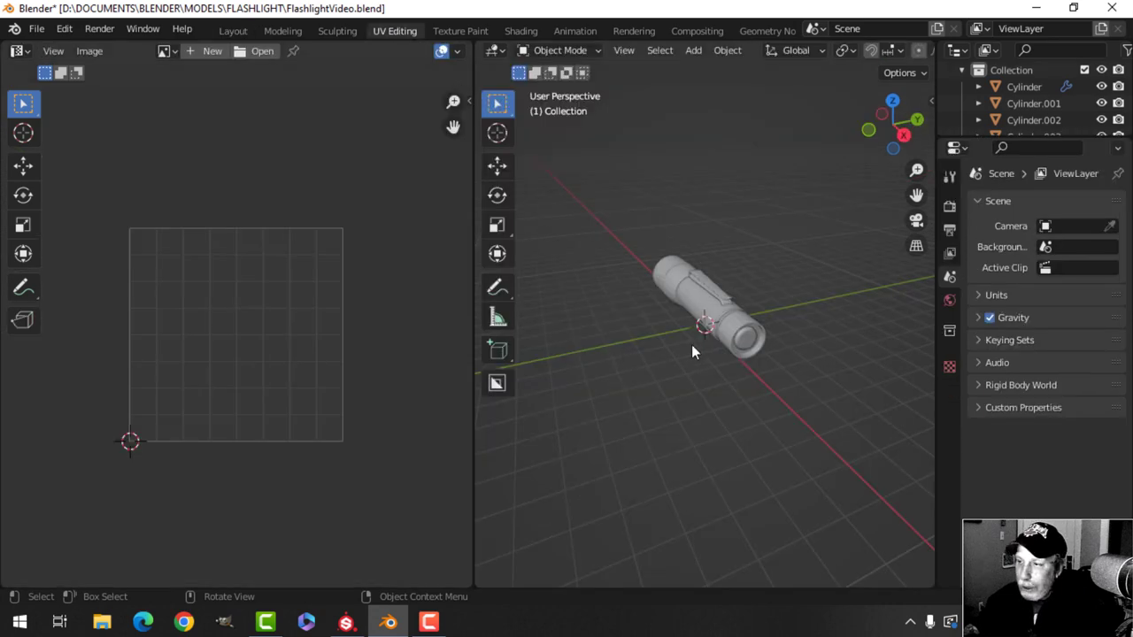
middle_click_drag(693, 352, 805, 342)
scroll(673, 319, "up", 5)
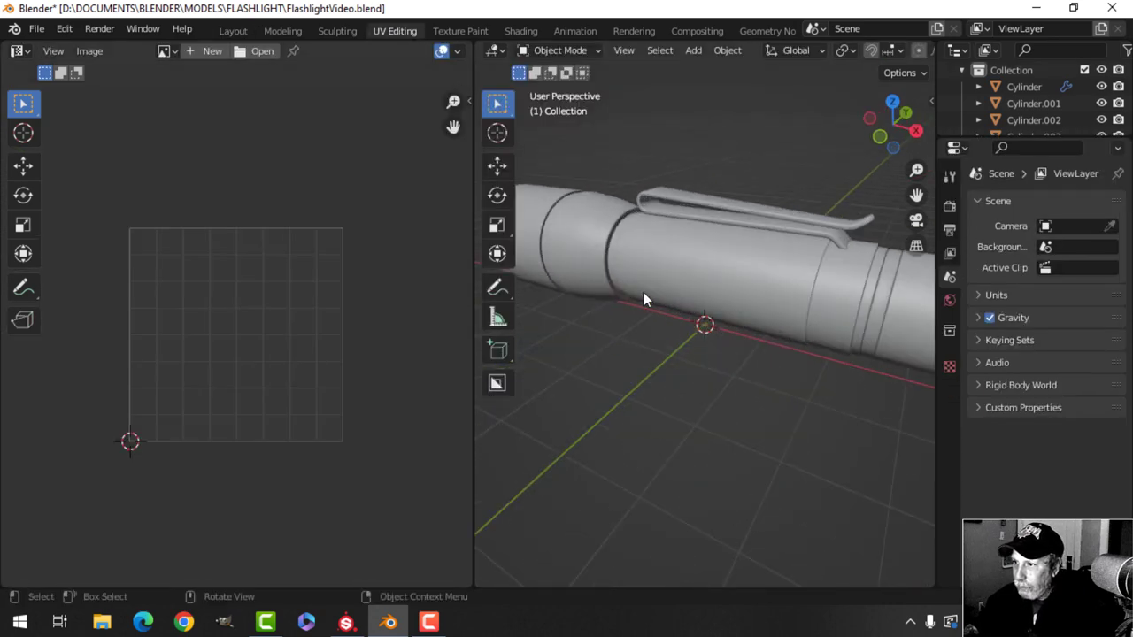
scroll(651, 309, "down", 3)
middle_click_drag(658, 324, 815, 324)
scroll(748, 347, "down", 3, "shift")
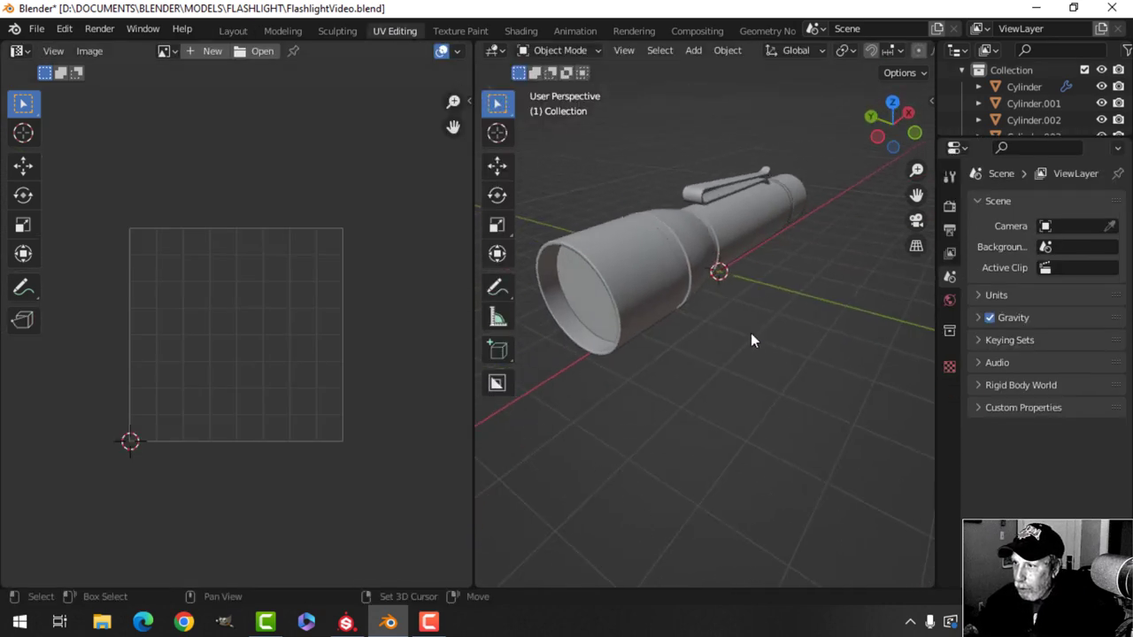
scroll(751, 339, "down", 1, "shift")
Step: Unwrap the lens disc inside the flashlight head in Edit Mode
left_click(630, 314)
middle_click_drag(665, 328, 727, 333)
key("Tab")
key("u")
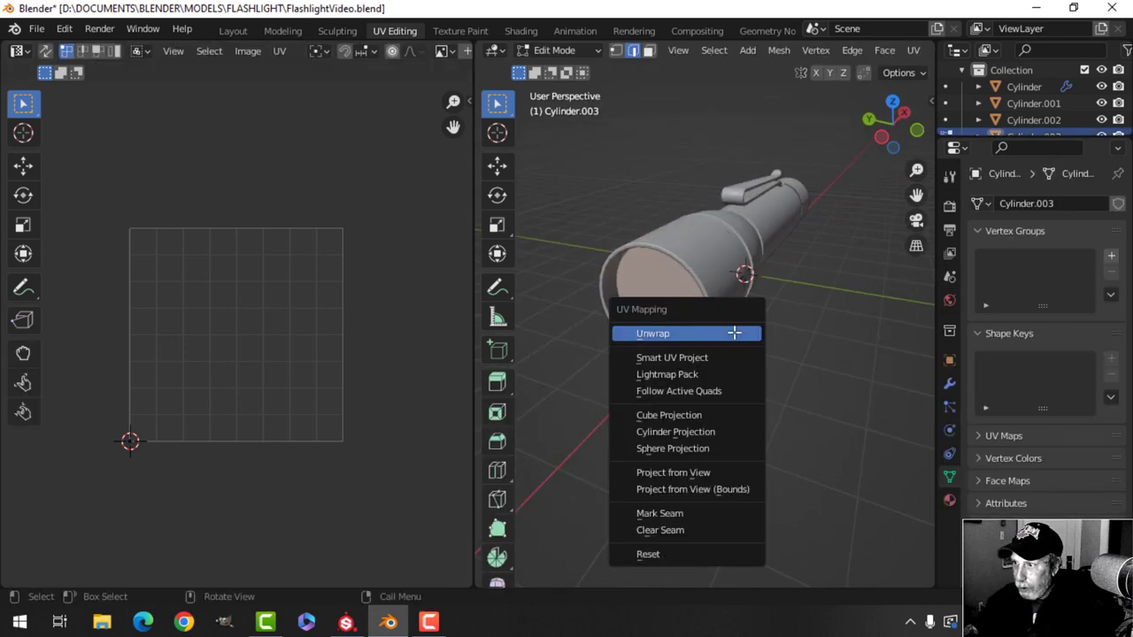
left_click(734, 332)
Step: Scale the lens's UV island to roughly a quarter size, move it below the UV square, and return to Object Mode
key("a")
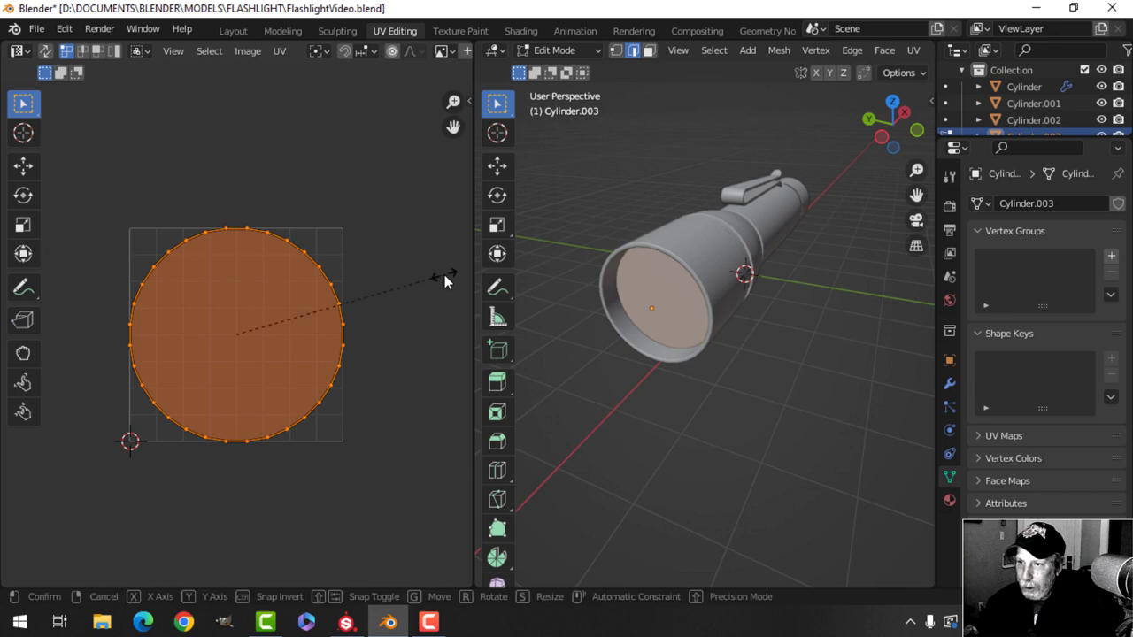
key("s")
left_click(285, 345)
key("g")
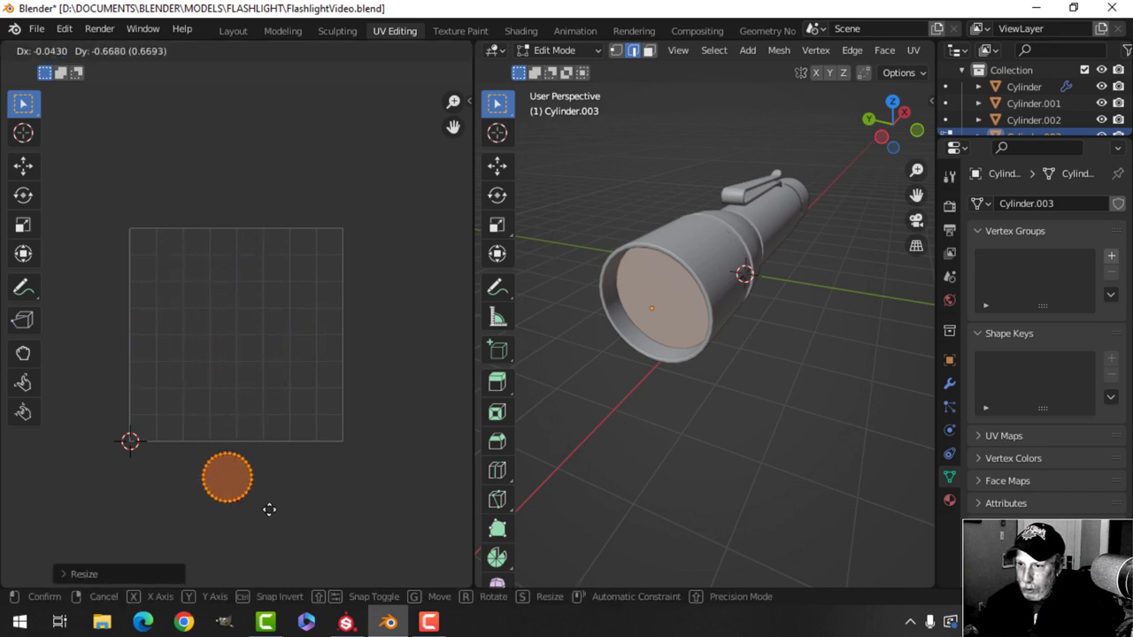
left_click(271, 520)
middle_click_drag(755, 390, 721, 383)
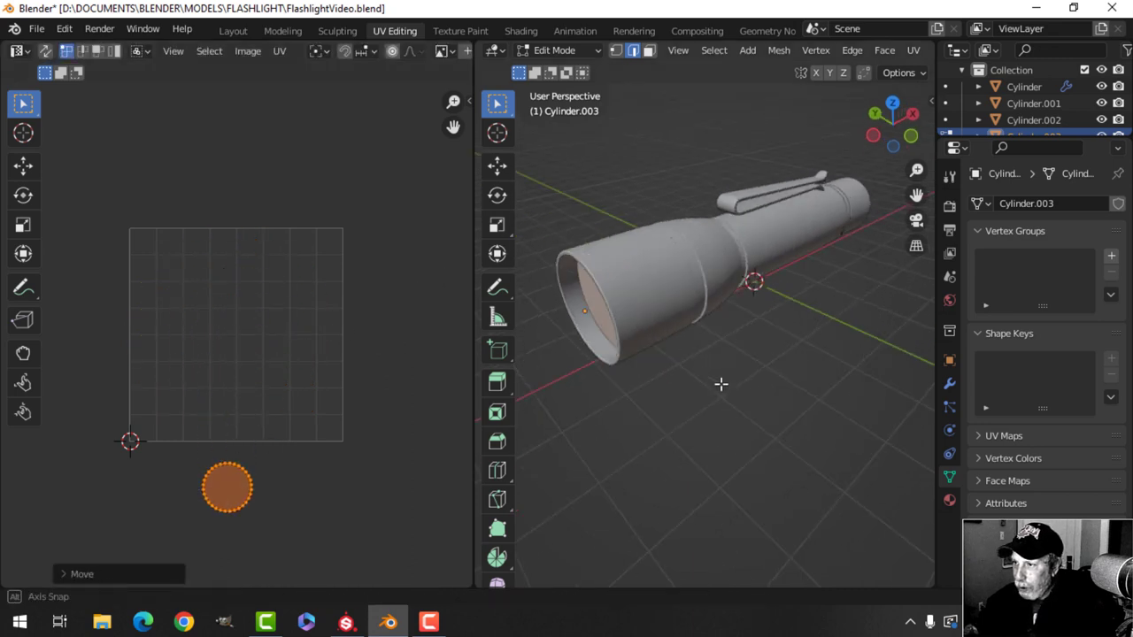
key("Tab")
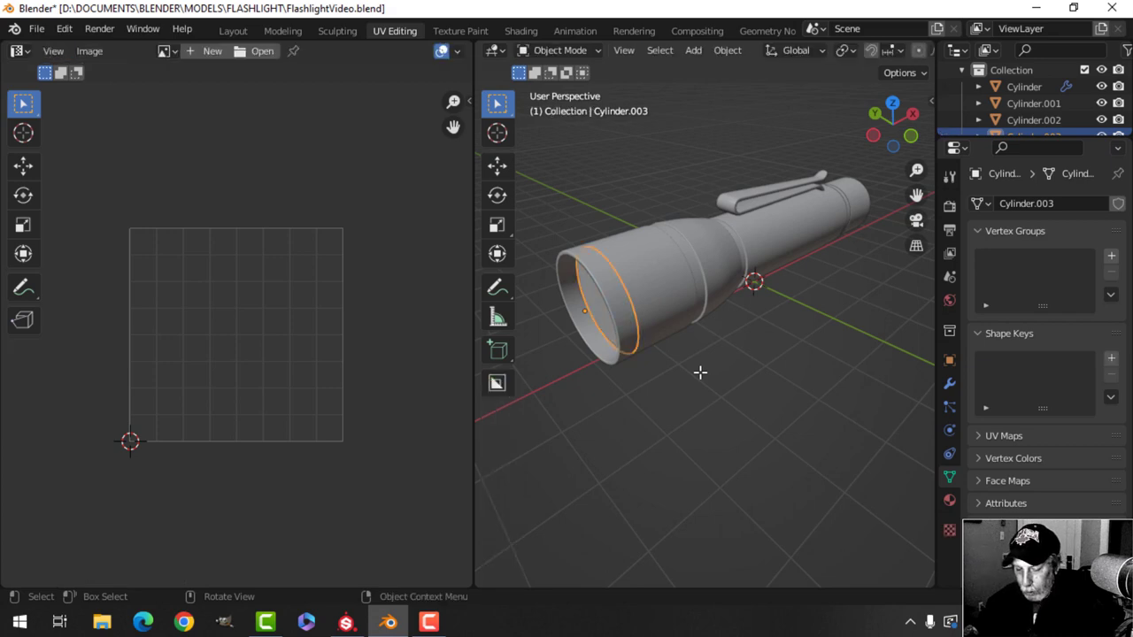
Step: Put the flashlight body in Edit Mode, viewed from below, and widen the 3D viewport to fit its full length
middle_click_drag(700, 370, 625, 284)
left_click(627, 283)
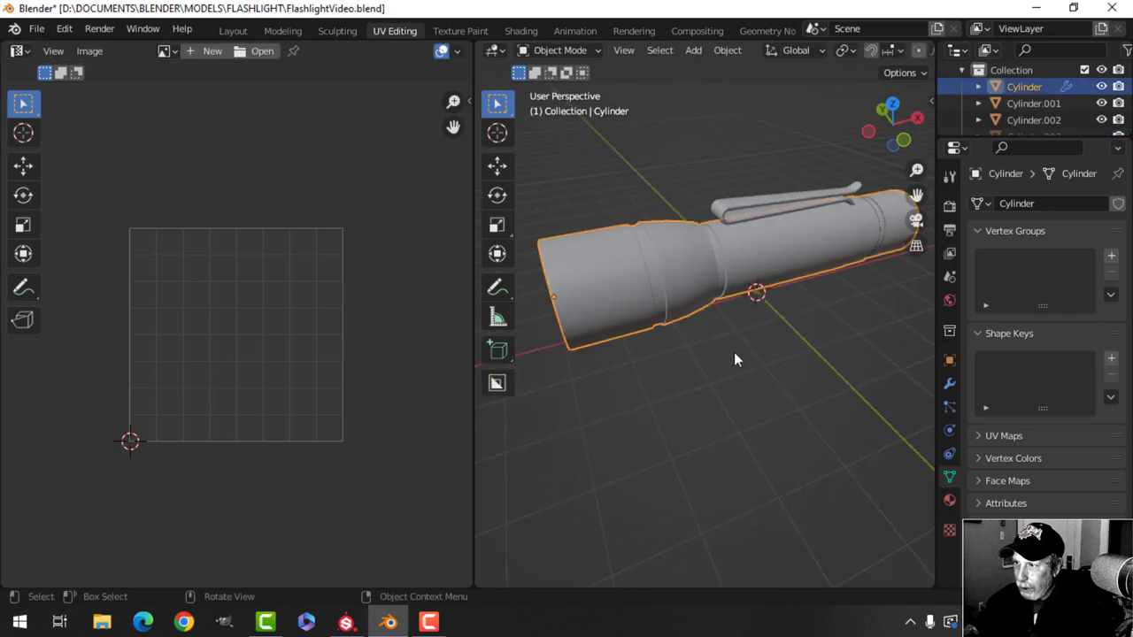
middle_click_drag(734, 356, 692, 346)
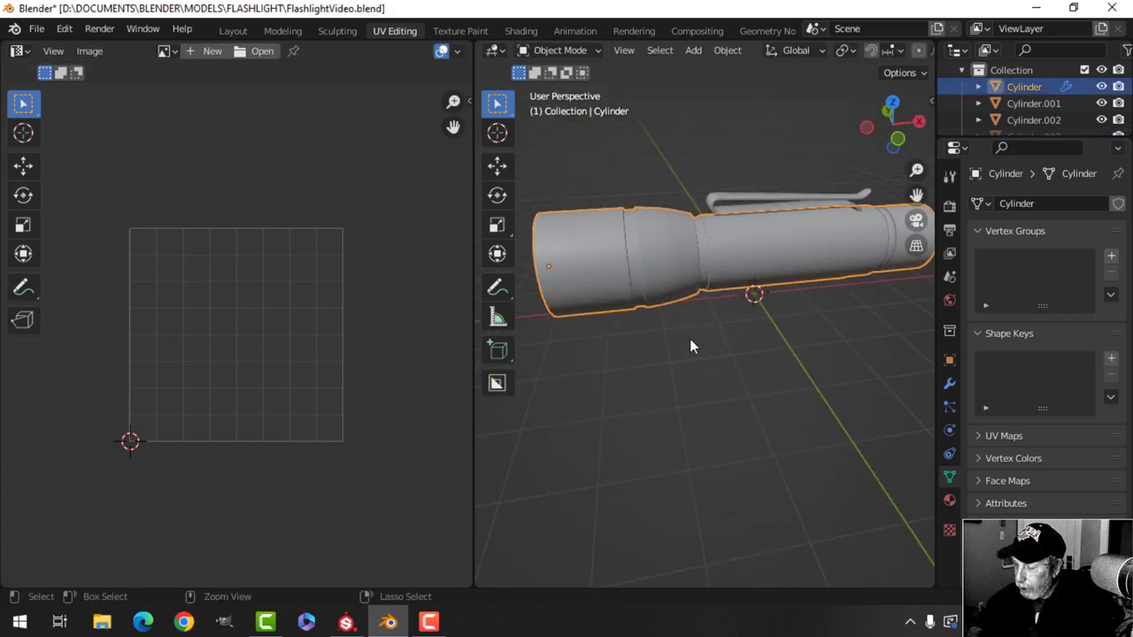
key("ctrl+KP_1")
key("Tab")
scroll(704, 336, "up", 2)
middle_click_drag(705, 337, 764, 352, "shift")
scroll(663, 337, "up", 3)
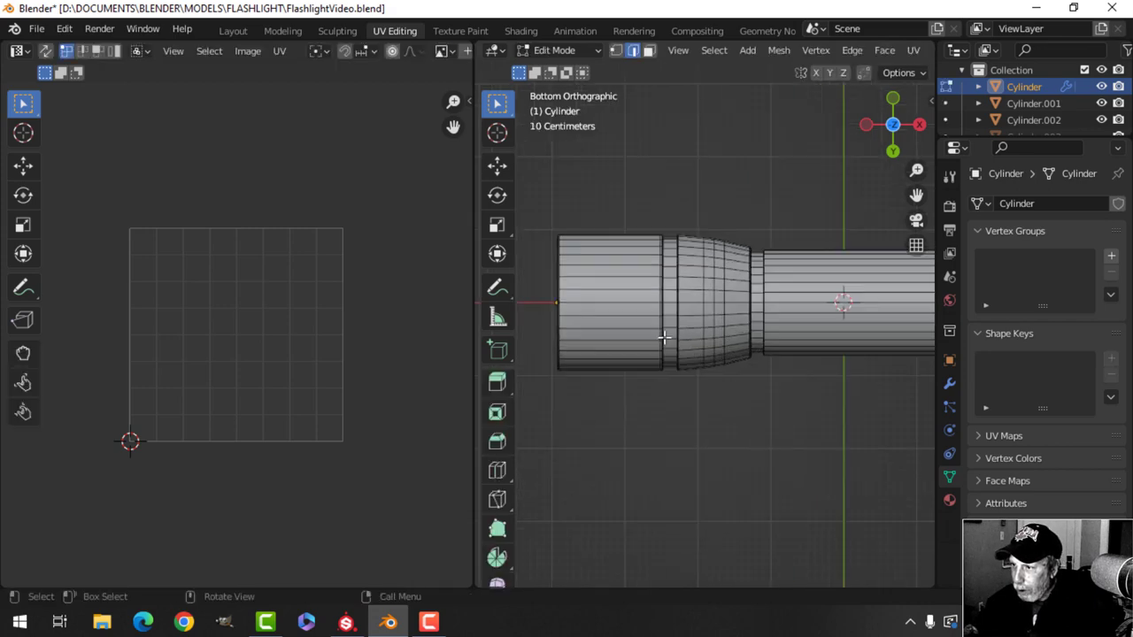
middle_click_drag(618, 325, 669, 325, "shift")
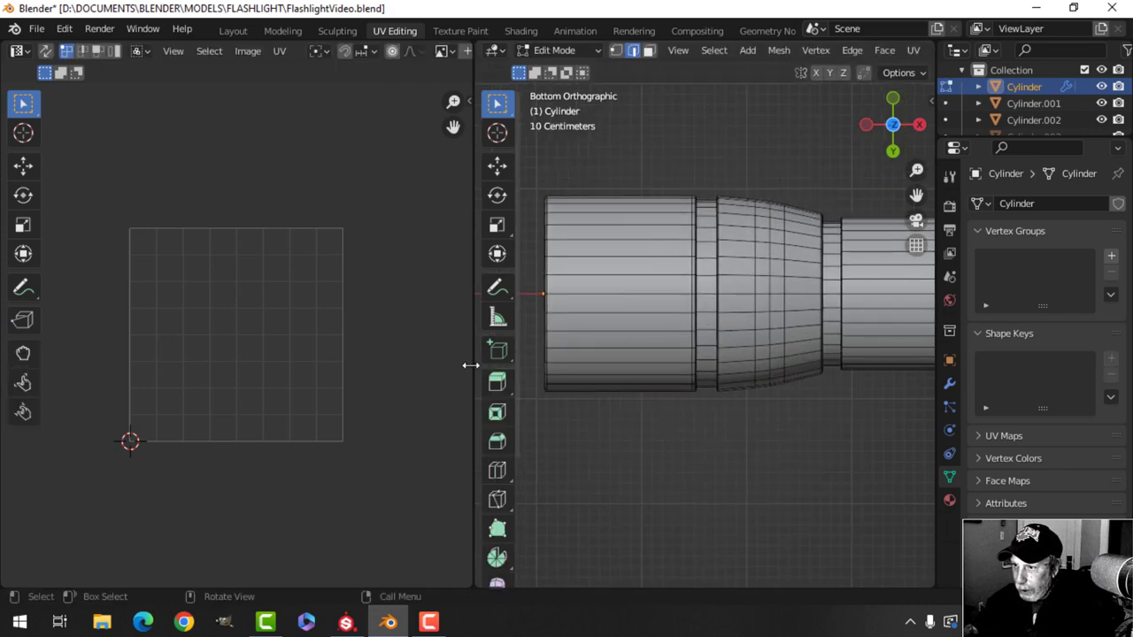
left_click_drag(471, 364, 221, 354)
scroll(591, 348, "down", 4)
middle_click_drag(640, 352, 542, 355, "shift")
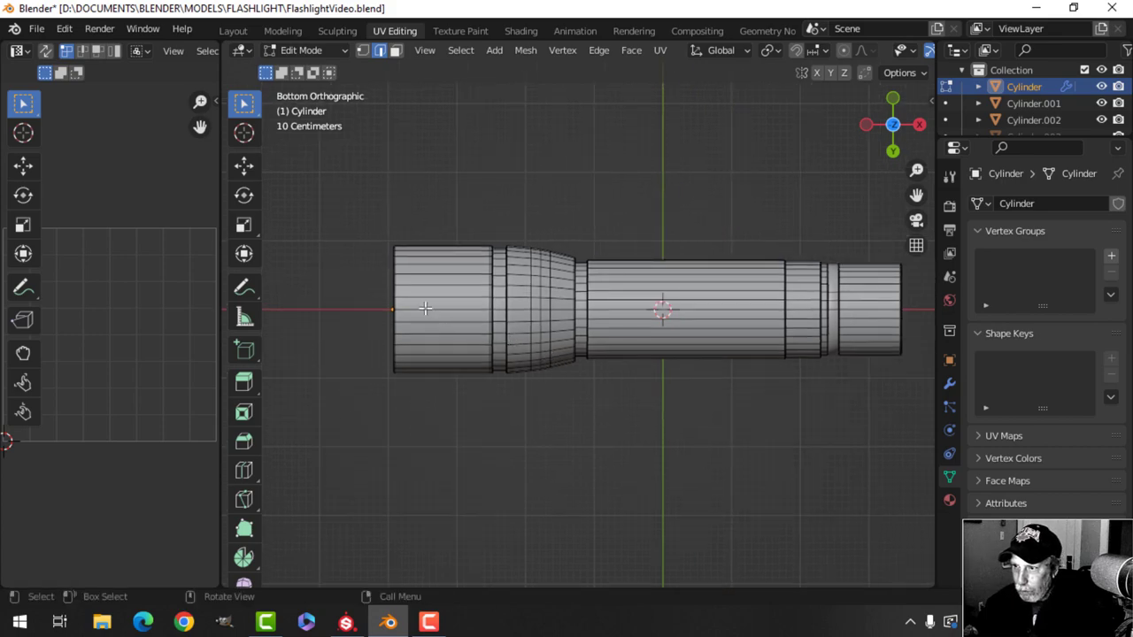
Step: Mark a seam lengthwise along the underside of the flashlight body, including the edges across the head's front rim
middle_click_drag(790, 329, 678, 304)
key("ctrl+e")
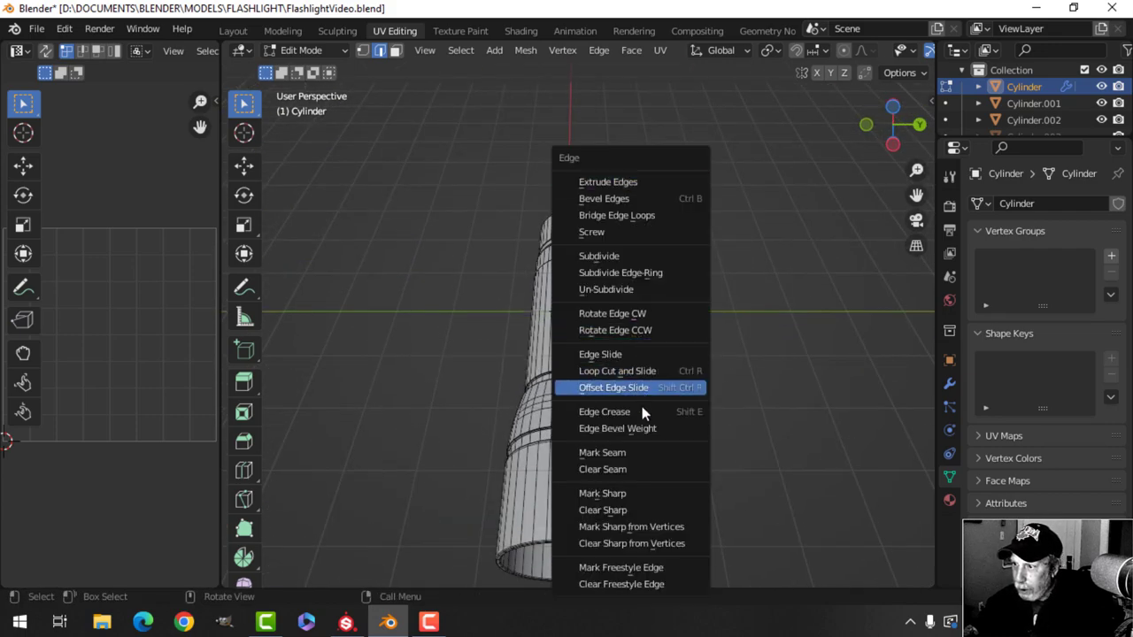
left_click(651, 452)
middle_click_drag(653, 481, 602, 333)
scroll(602, 333, "up", 5)
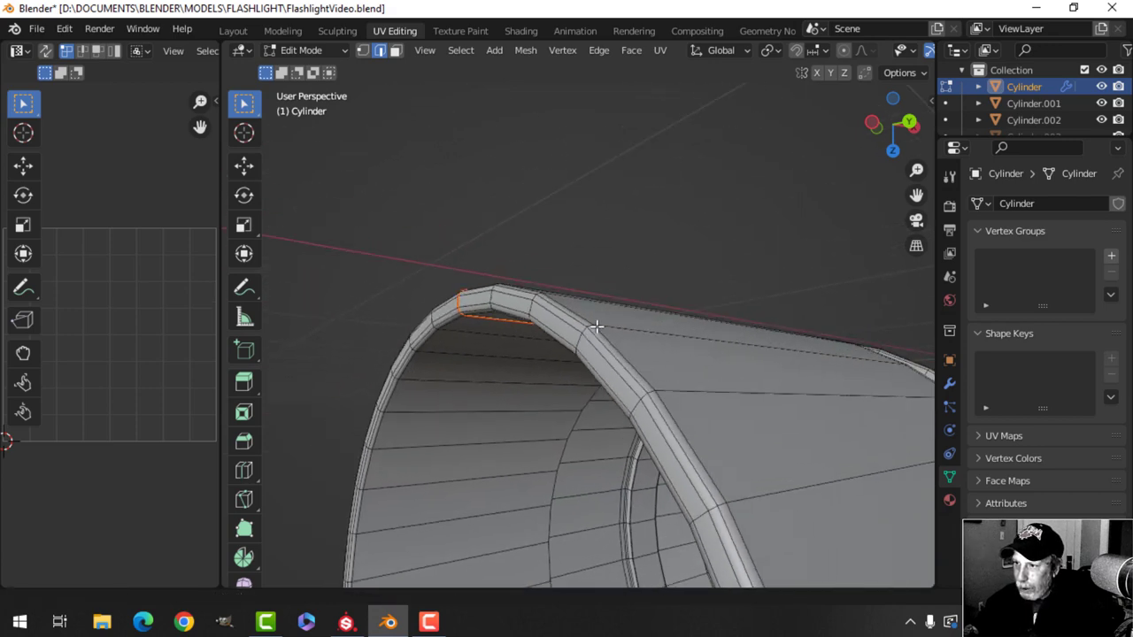
middle_click_drag(606, 314, 601, 315)
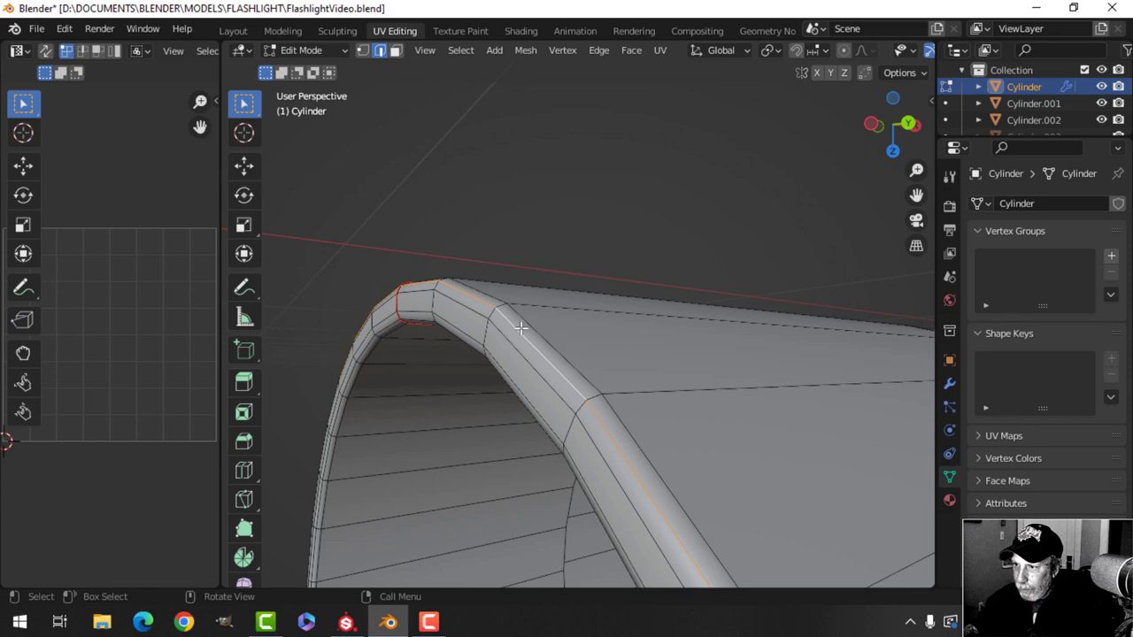
Step: Mark a seam along the edge loop around the flashlight head's front rim
middle_click_drag(521, 321, 569, 270)
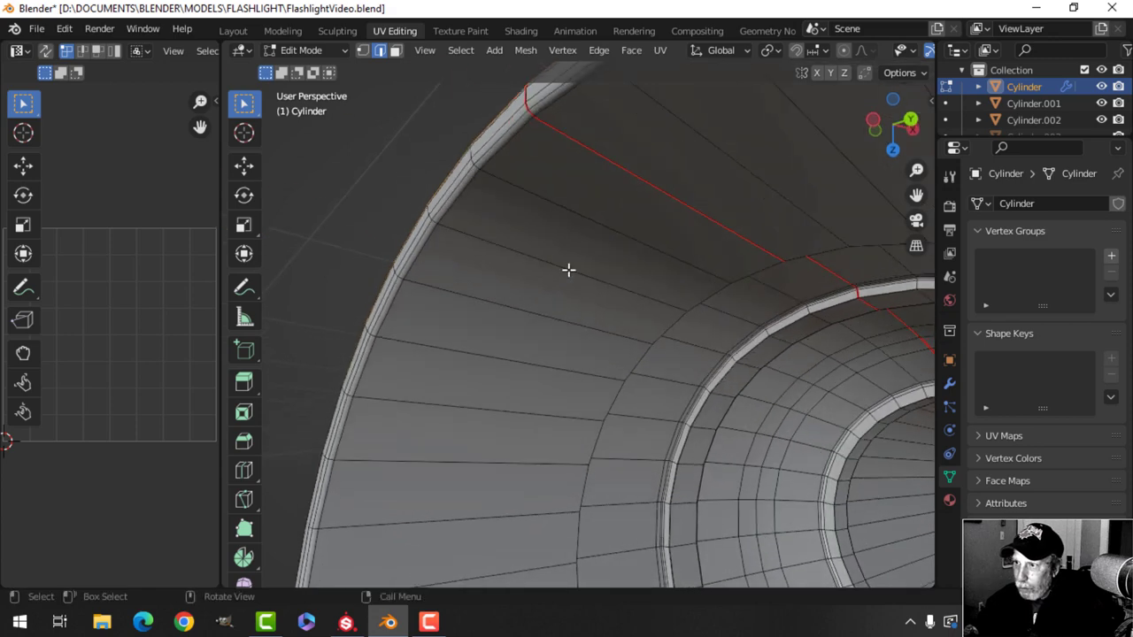
left_click(486, 149, "alt")
key("ctrl+e")
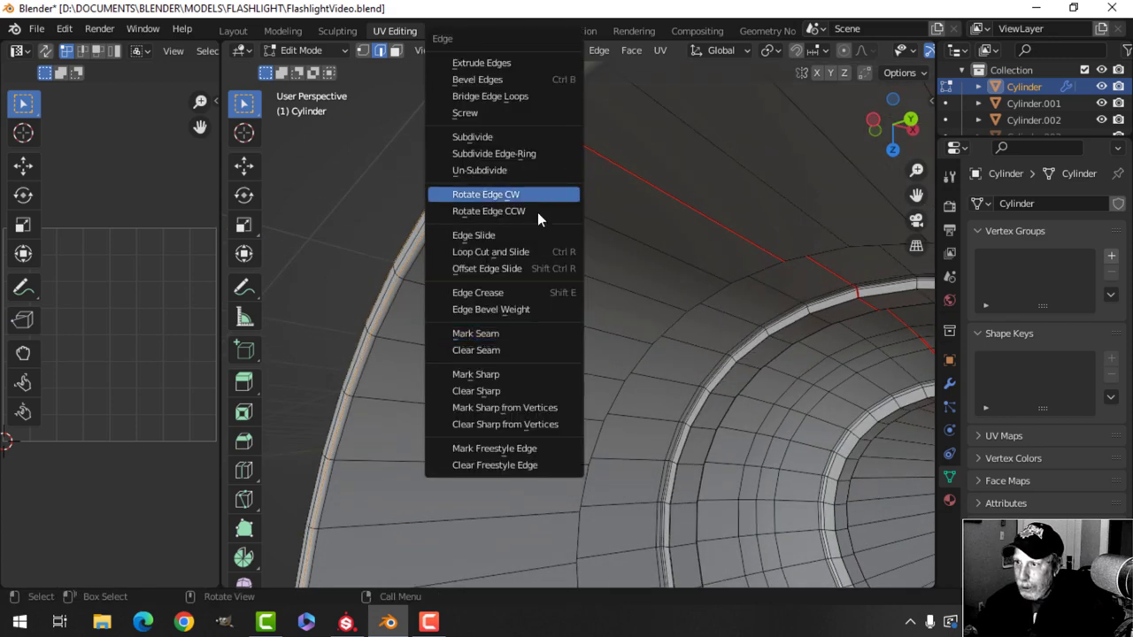
left_click(495, 333)
Step: Mark seams around the edge loops on both sides of the groove between the head's front section and its tapered section
middle_click_drag(584, 304, 627, 295)
scroll(536, 301, "up", 4)
scroll(586, 294, "up", 2)
left_click(441, 261, "alt")
middle_click_drag(735, 289, 666, 327)
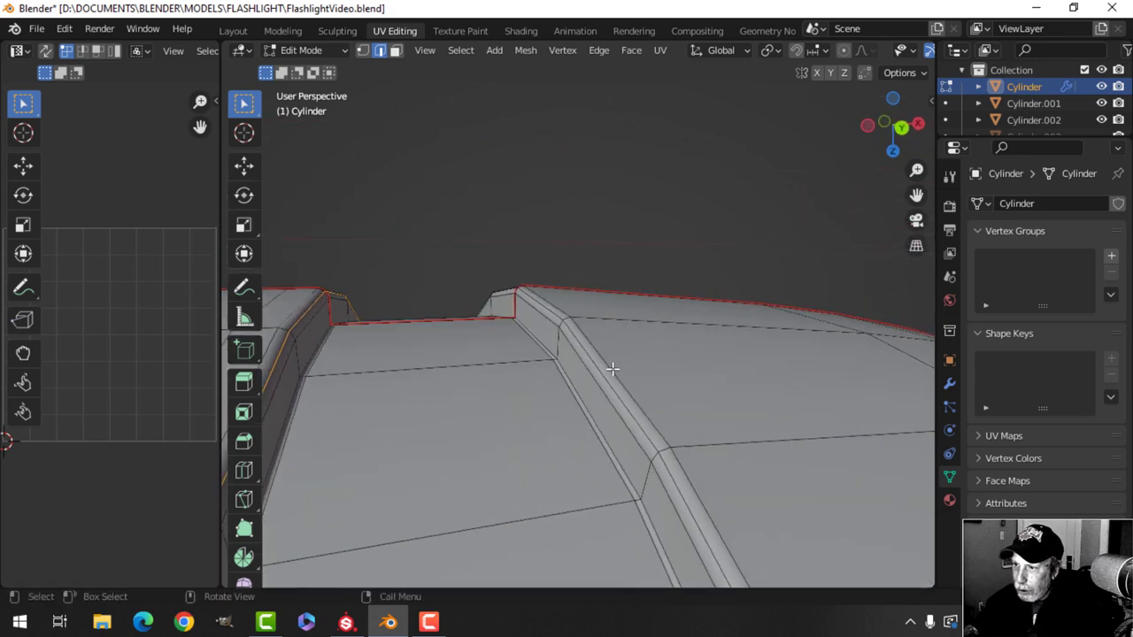
key("ctrl+e")
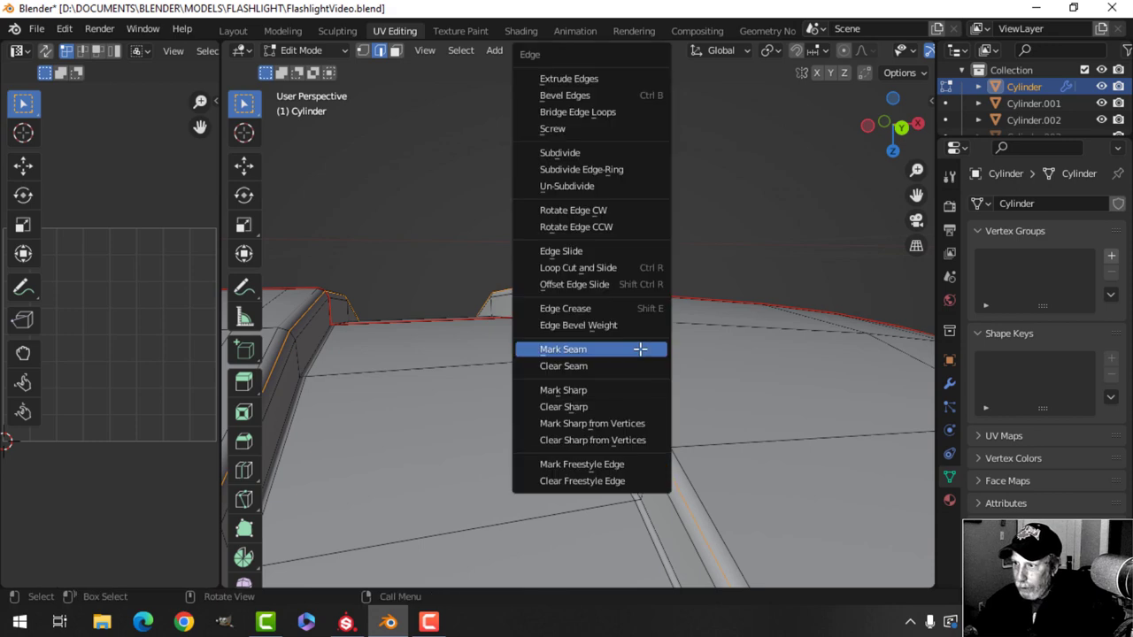
left_click(641, 355)
Step: Mark seams around the rear edge of the tapered head section and the front edge of the main tube
middle_click_drag(577, 321, 453, 329)
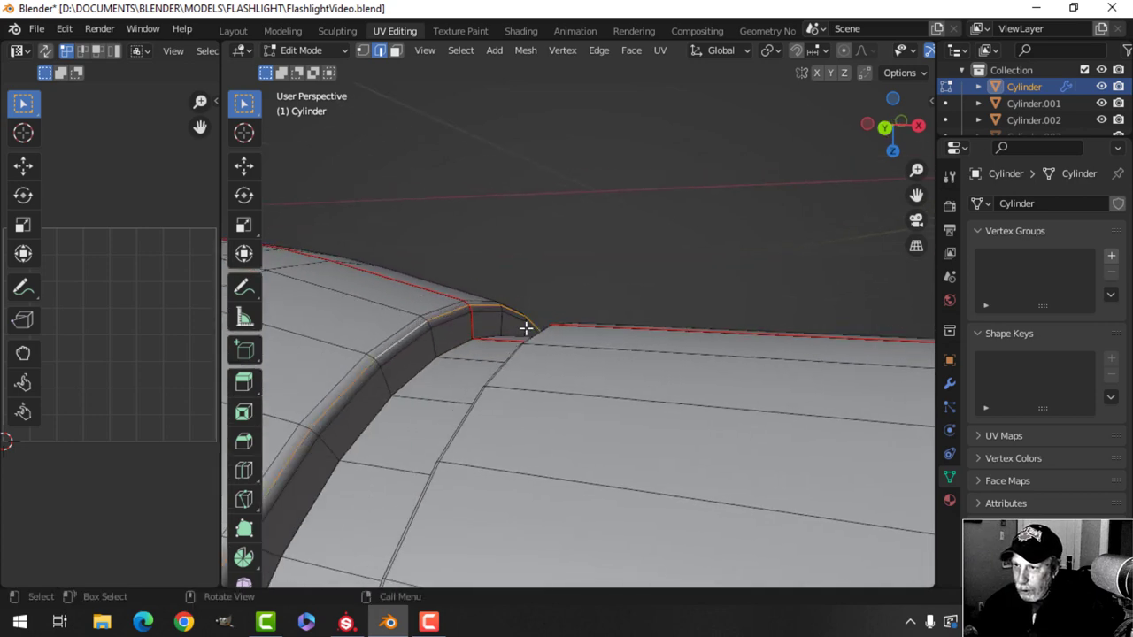
key("ctrl+e")
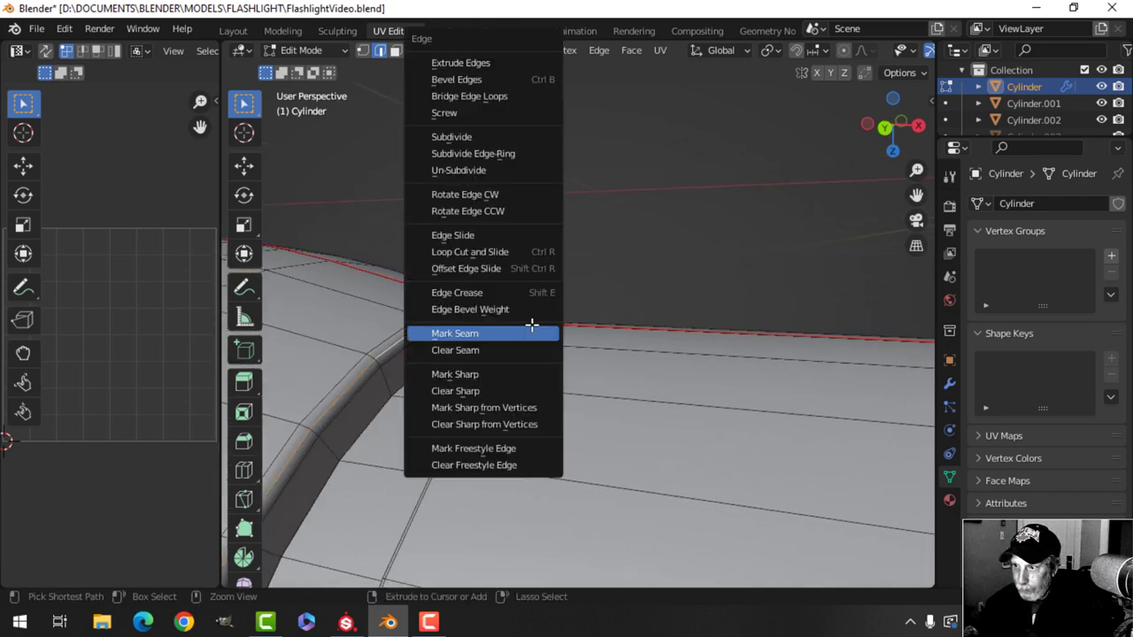
left_click(531, 326)
mouse_move(531, 326)
middle_mouse_down()
mouse_move(538, 336)
mouse_move(663, 321)
mouse_move(558, 306)
mouse_move(461, 349)
mouse_move(542, 339)
middle_mouse_up()
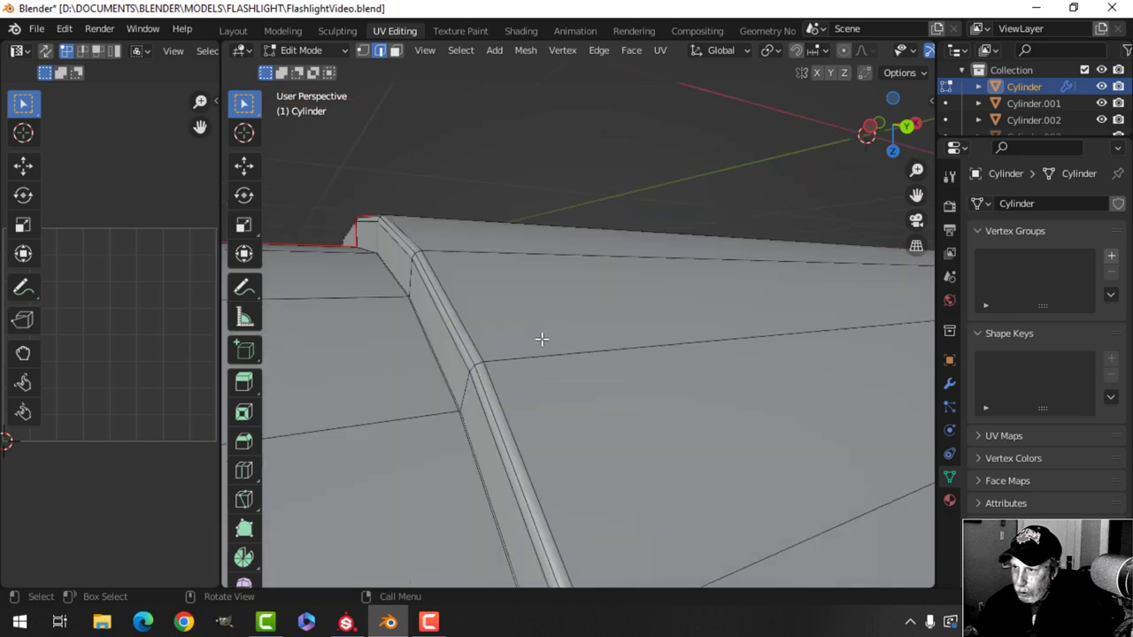
left_click(462, 338, "alt")
key("ctrl+e")
left_click(535, 343)
Step: Mark a seam around the edge loop at the rear end of the long main tube
middle_click_drag(536, 343, 561, 348)
scroll(561, 348, "up", 6)
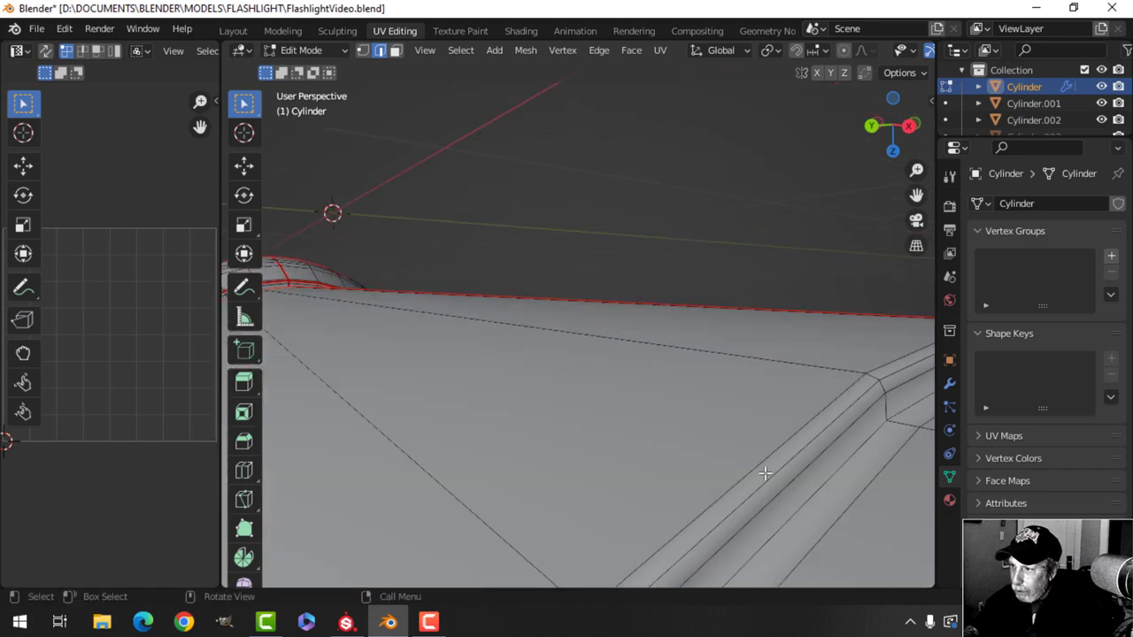
key("ctrl+e")
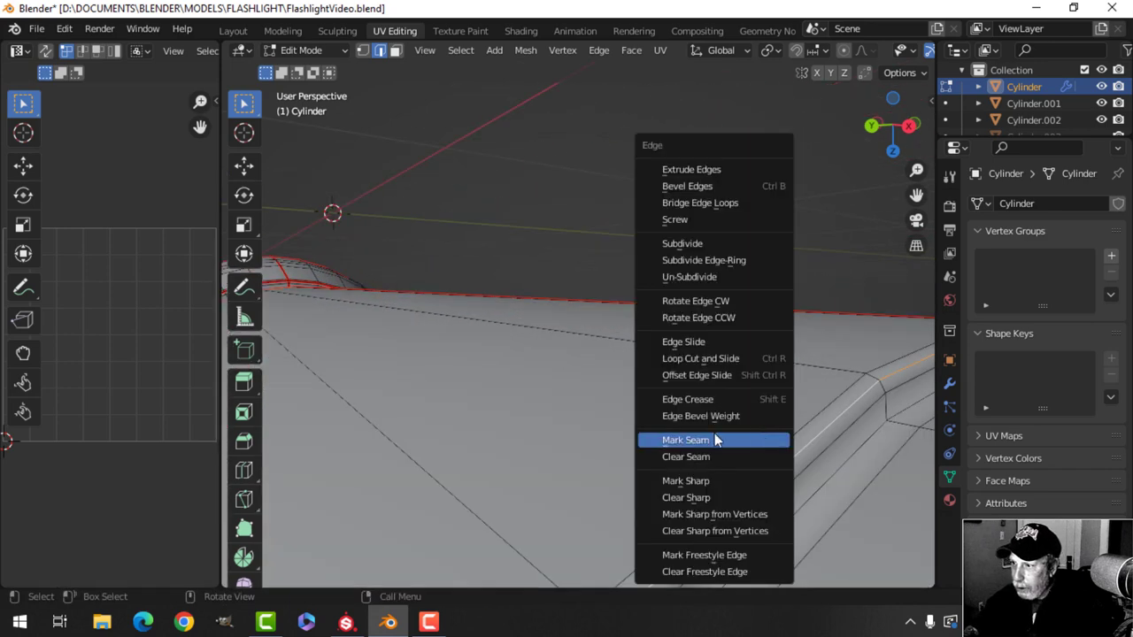
left_click(714, 439)
middle_click_drag(714, 440, 632, 389)
Step: Mark seams around the two edge loops bordering the narrow step just ahead of the smooth recess before the tail cap
key("alt+a")
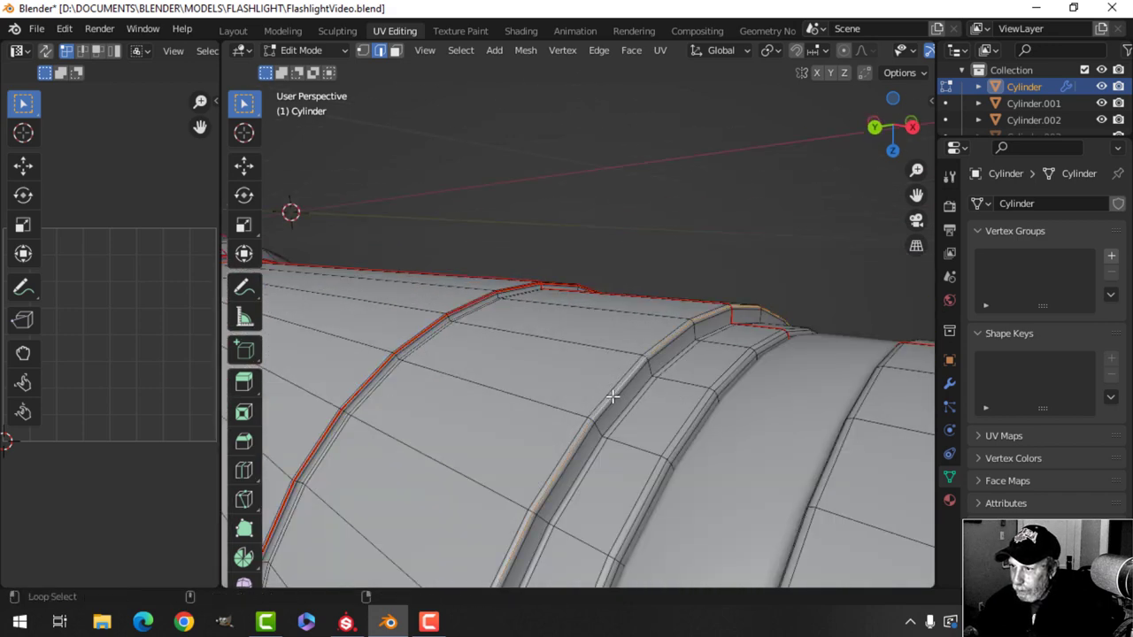
middle_click_drag(703, 421, 662, 427)
scroll(660, 427, "up", 3)
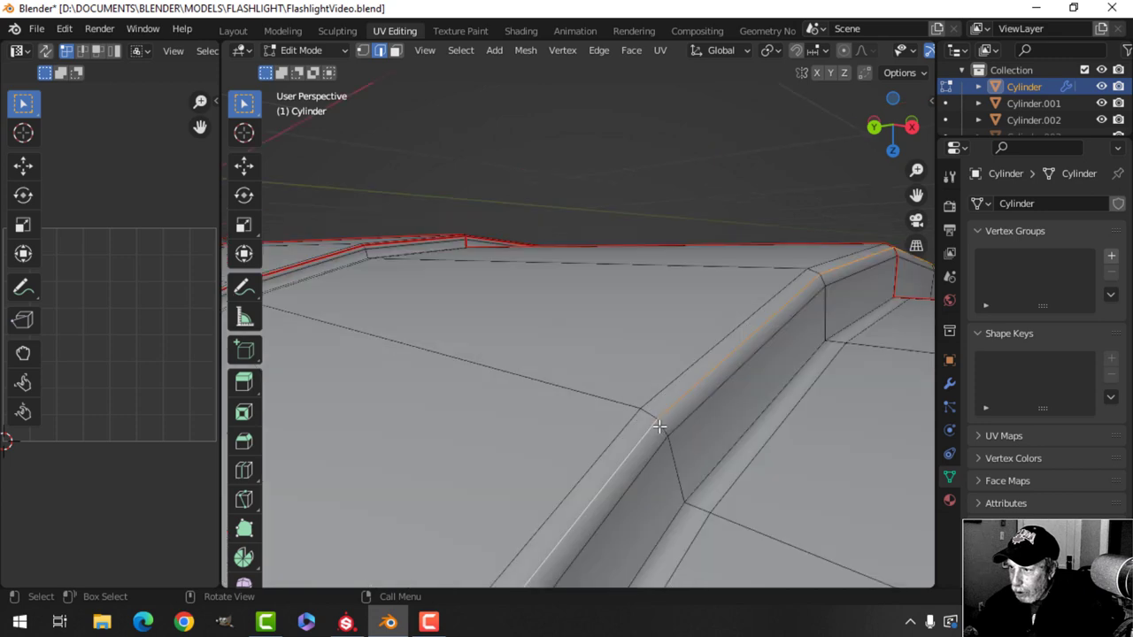
scroll(723, 451, "down", 3)
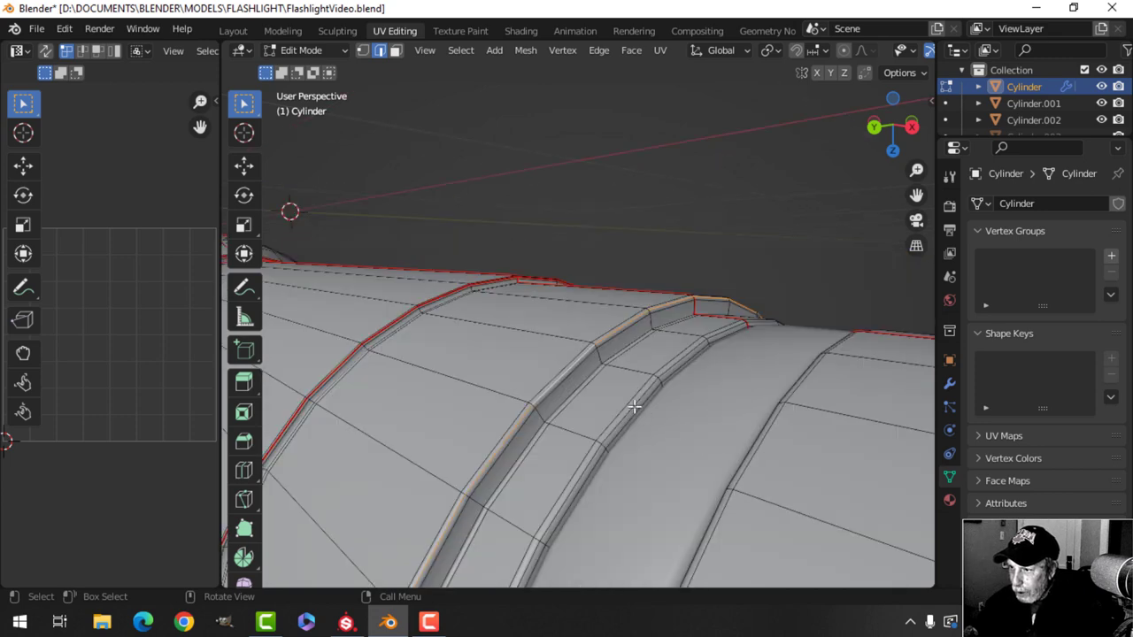
left_click(649, 403, "alt+shift")
key("ctrl+e")
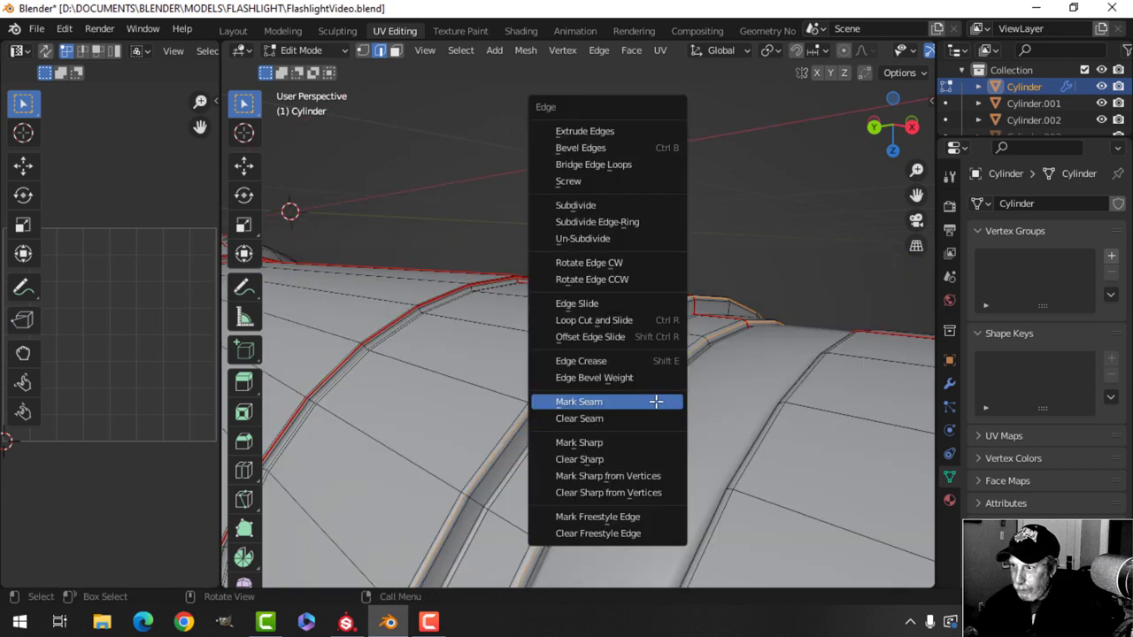
left_click(656, 407)
Step: Mark a seam around the front edge loop of the tail cap, behind the smooth recess
scroll(656, 407, "down", 3)
middle_click_drag(656, 406, 682, 395)
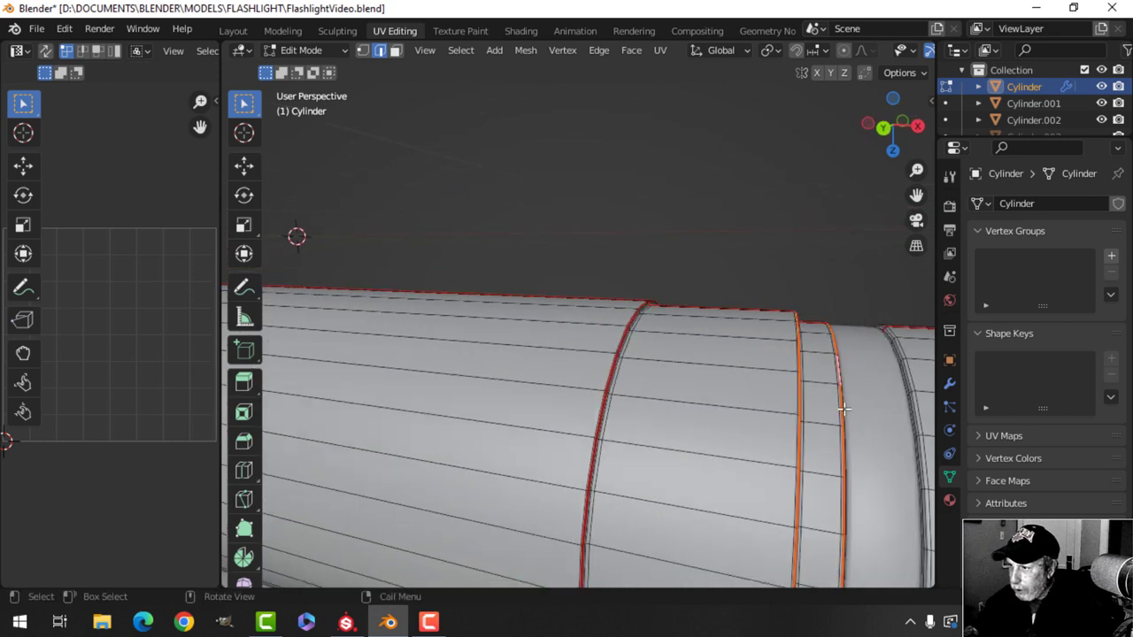
middle_click_drag(832, 399, 659, 387, "shift")
middle_click_drag(890, 348, 633, 368, "shift")
middle_click_drag(608, 412, 581, 437, "shift")
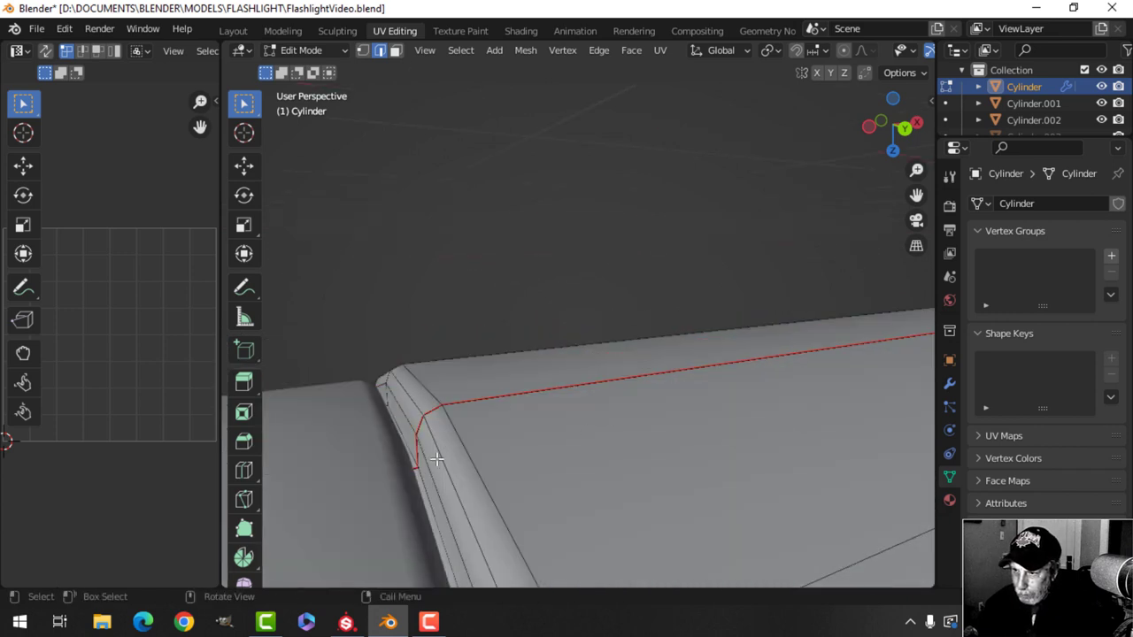
key("ctrl+e")
left_click(476, 445)
scroll(531, 438, "down", 3)
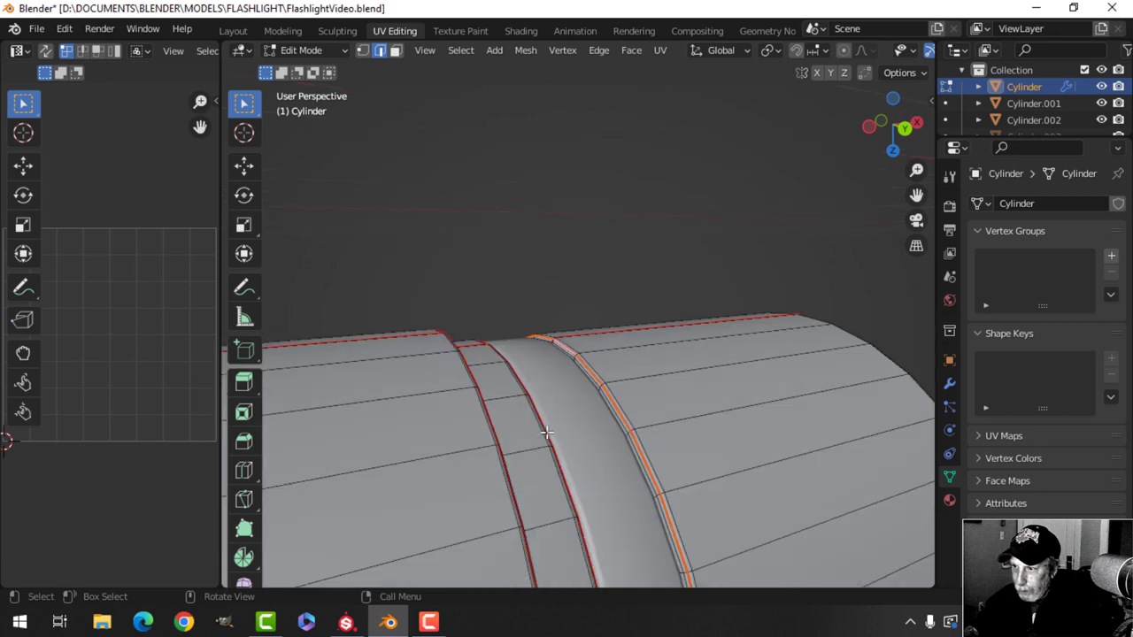
Step: Mark seams around the outer and inner edge loops of the tail cap's rear rim
middle_click_drag(543, 434, 463, 415)
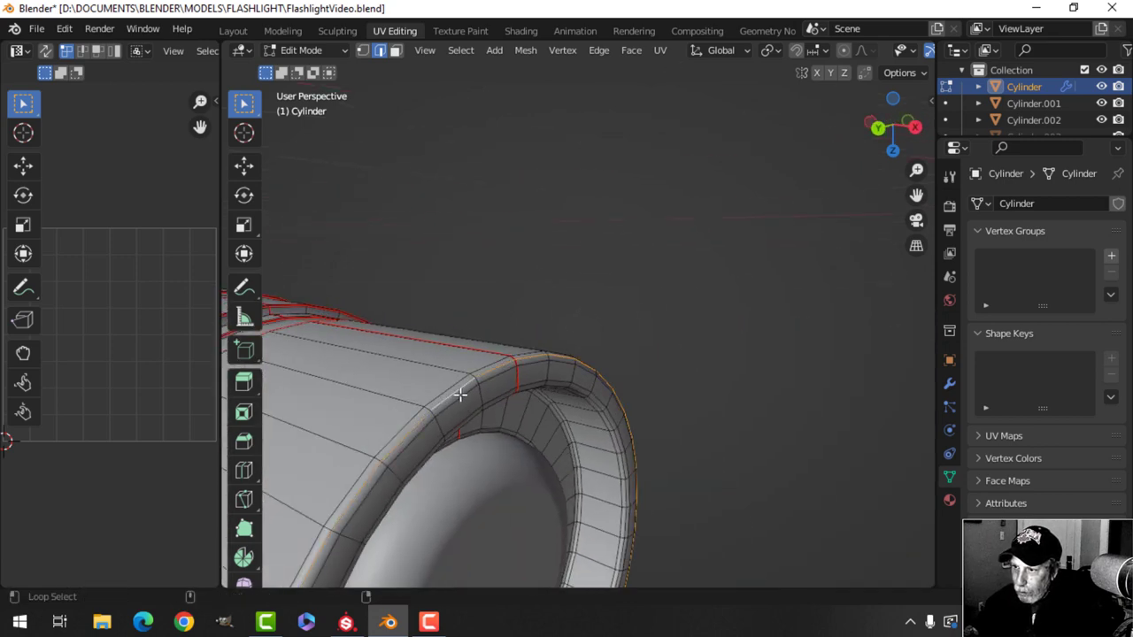
key("ctrl+e")
left_click(471, 394)
middle_click_drag(556, 397, 534, 333)
scroll(534, 333, "up", 4)
key("alt+a")
middle_click_drag(460, 314, 462, 324)
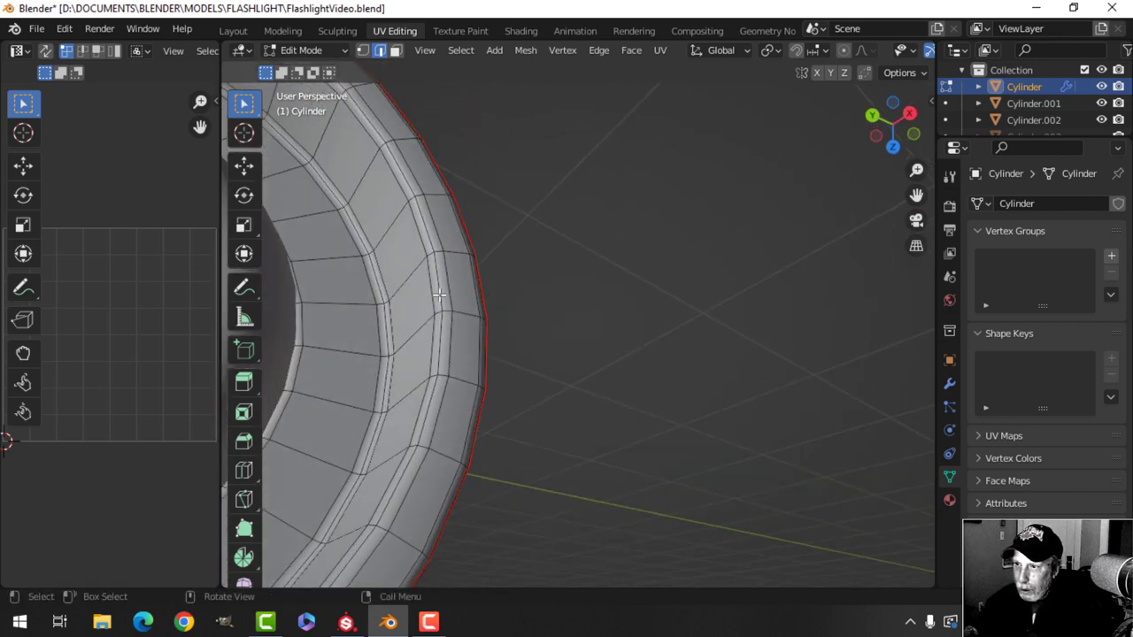
left_click(439, 294, "alt")
key("ctrl+e")
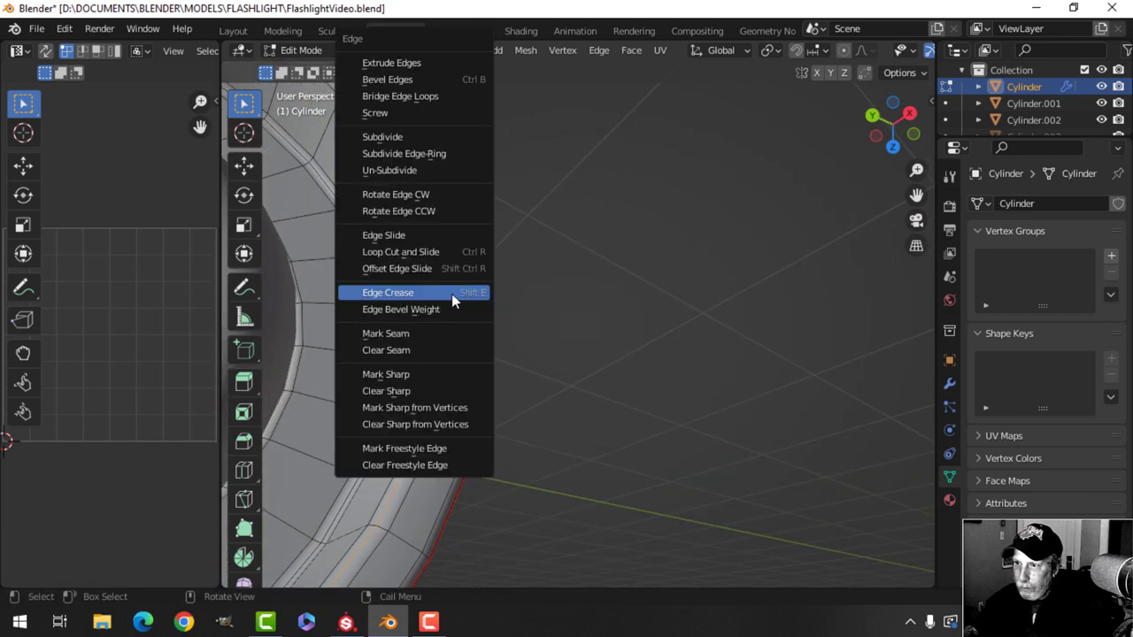
left_click(425, 337)
Step: Return to Object Mode and hide the tail button to expose the hole in the tail cap
middle_click_drag(425, 337, 504, 346)
scroll(511, 330, "down", 4)
key("Tab")
left_click(493, 330)
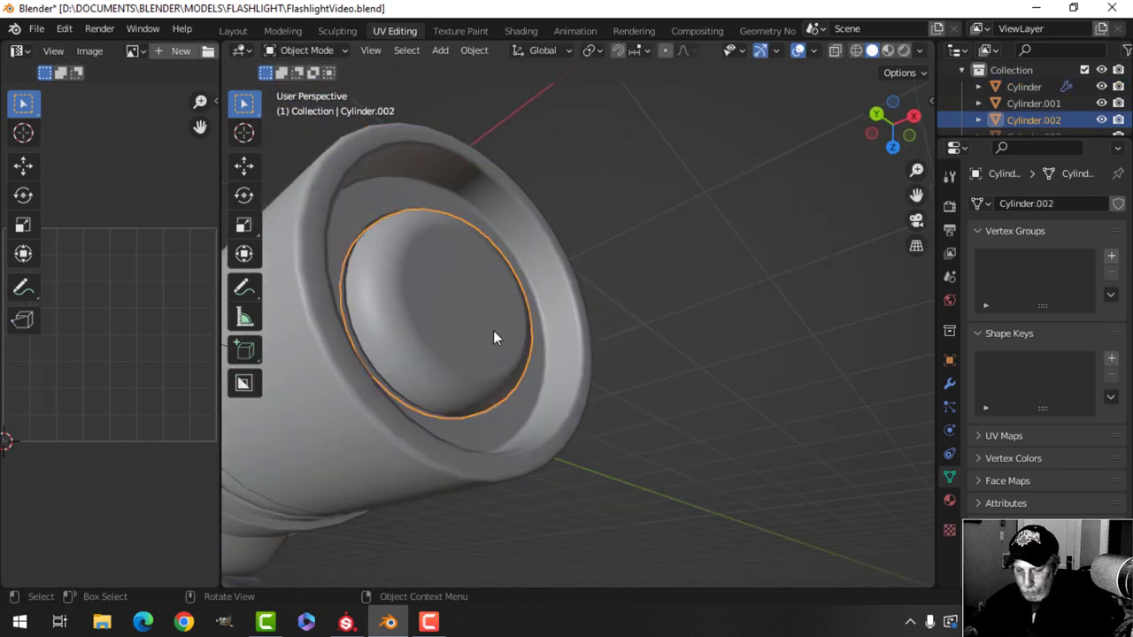
key("h")
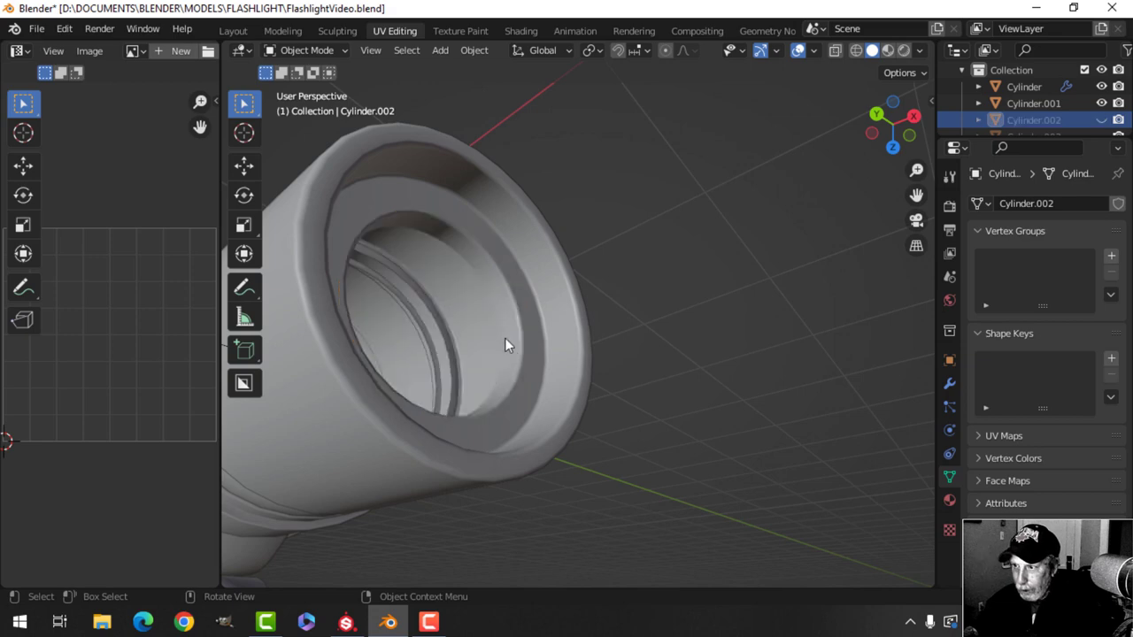
Step: Mark a seam around the edge loop of the button hole inside the tail cap of the flashlight body
left_click(519, 369)
key("Tab")
scroll(536, 365, "up", 3)
key("alt+a")
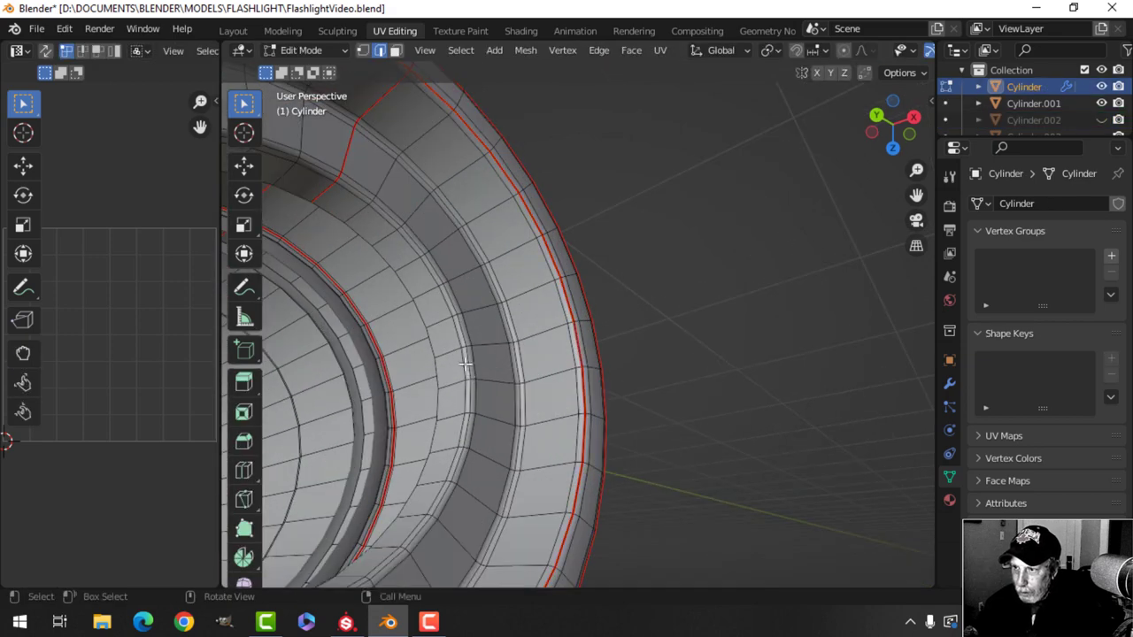
left_click(467, 359, "alt")
key("ctrl+e")
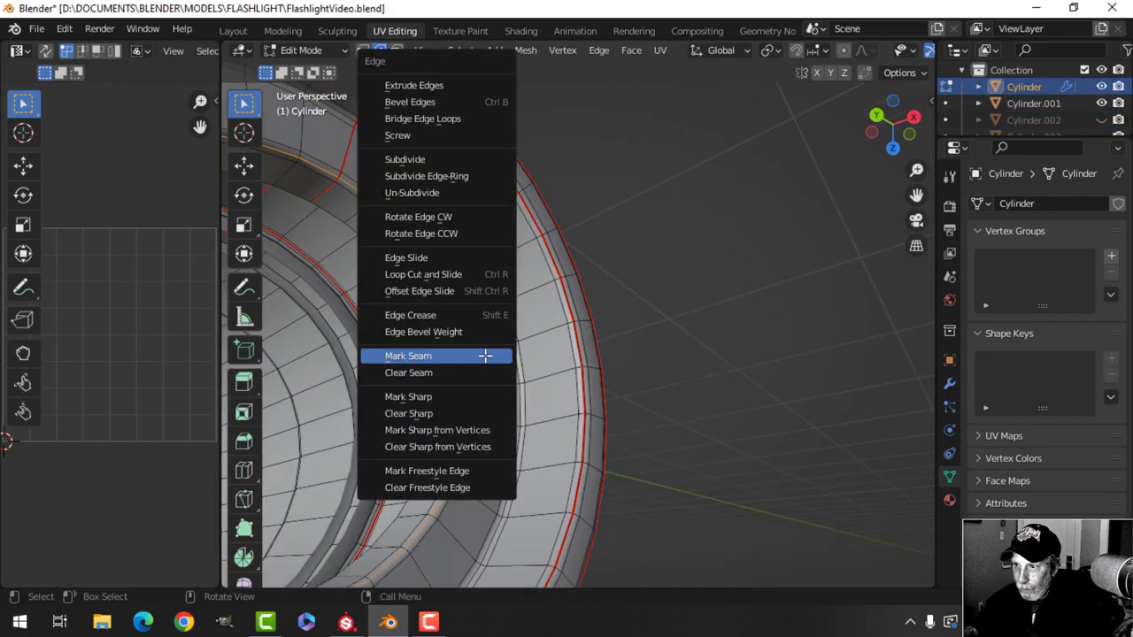
left_click(485, 355)
Step: Unwrap the entire flashlight body along its marked seams
scroll(509, 353, "down", 8)
middle_click_drag(517, 351, 656, 402)
scroll(513, 375, "down", 4)
key("a")
key("u")
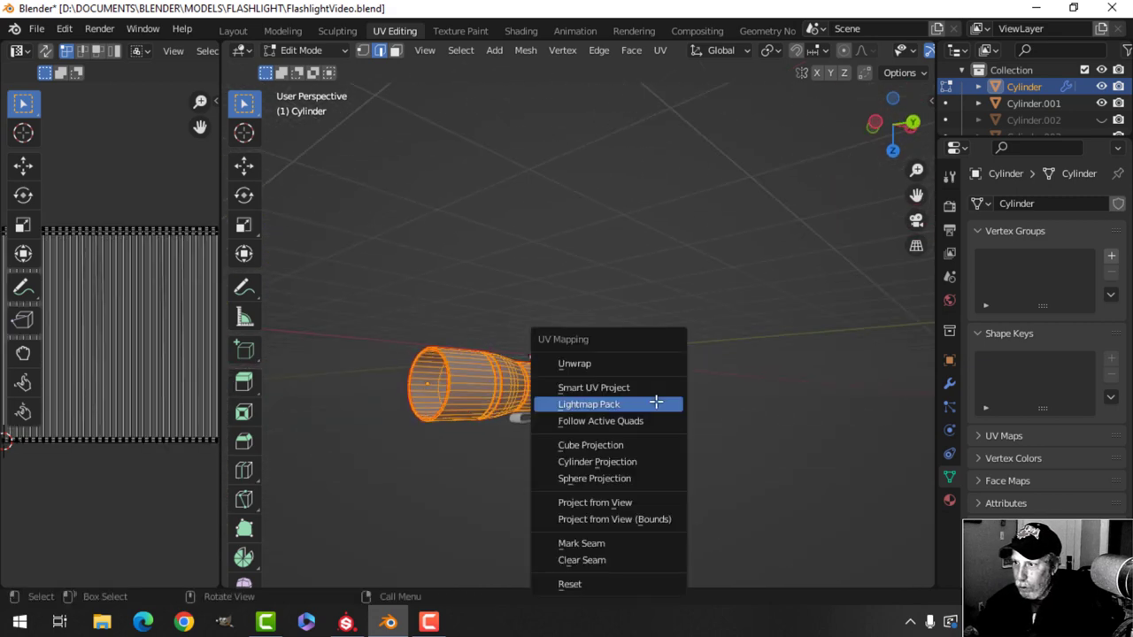
left_click(608, 365)
Step: Widen the UV editor and check the shape and layout of the body's UV islands
left_click_drag(225, 317, 389, 310)
scroll(321, 367, "up", 3)
scroll(306, 359, "down", 3)
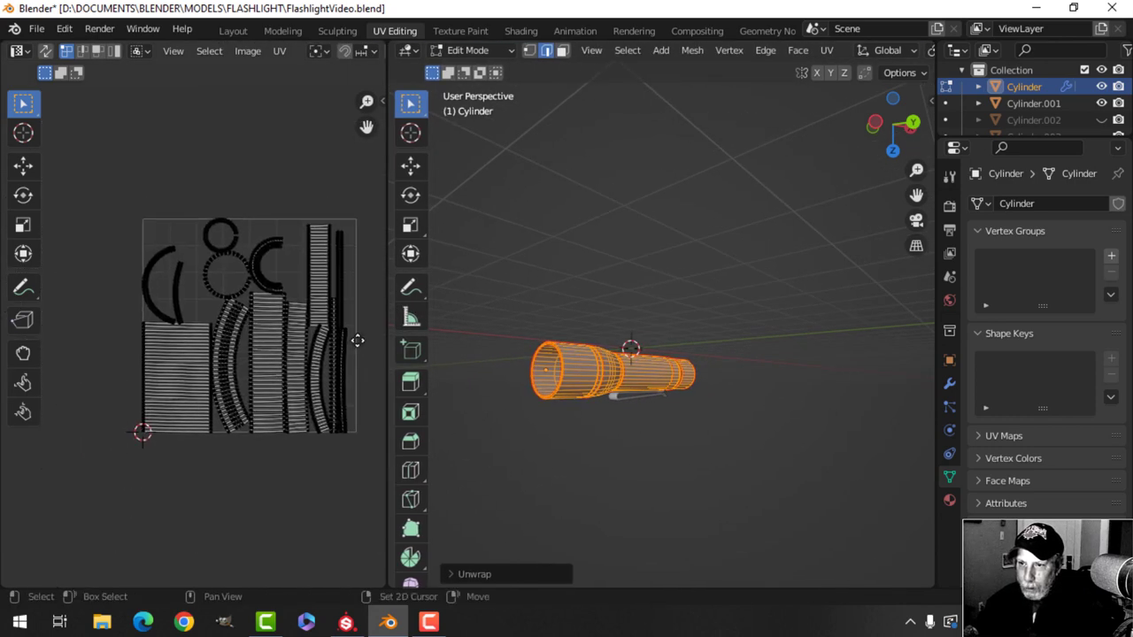
scroll(263, 344, "up", 4)
scroll(212, 273, "up", 2)
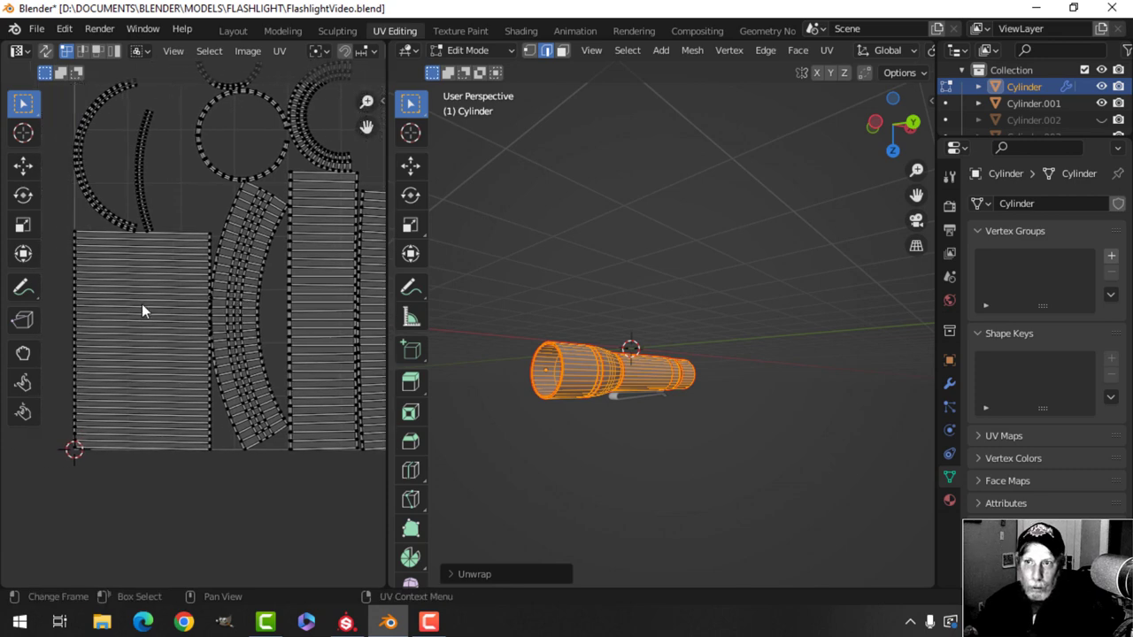
scroll(171, 351, "down", 2)
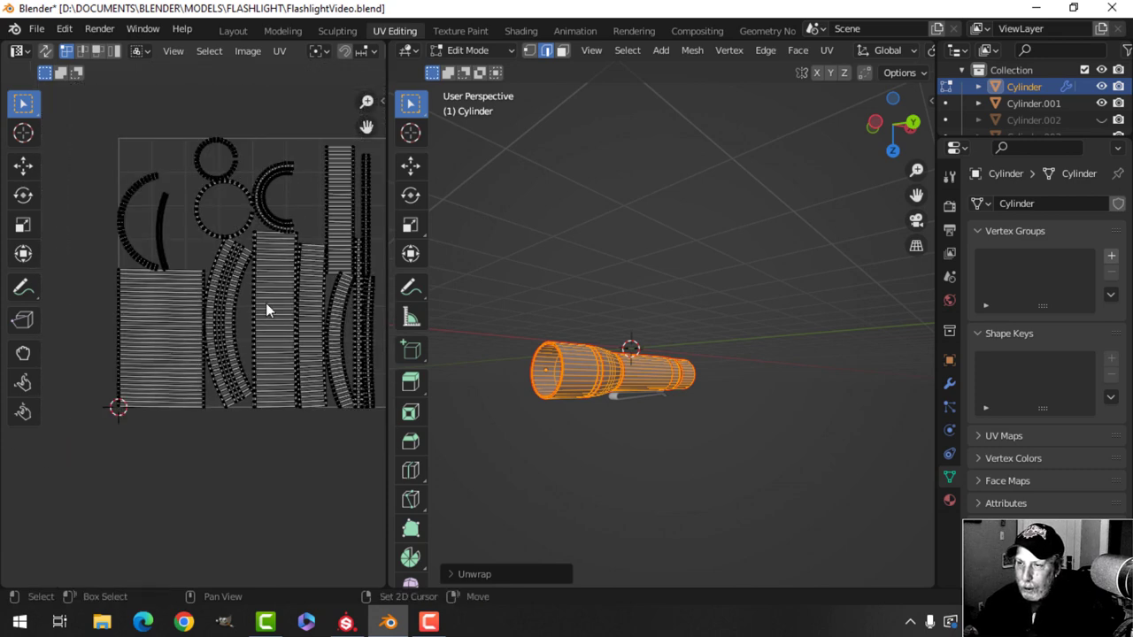
Step: Widen the UV editor slightly and inspect the flashlight body's unwrapped UV islands
middle_click_drag(266, 303, 286, 328)
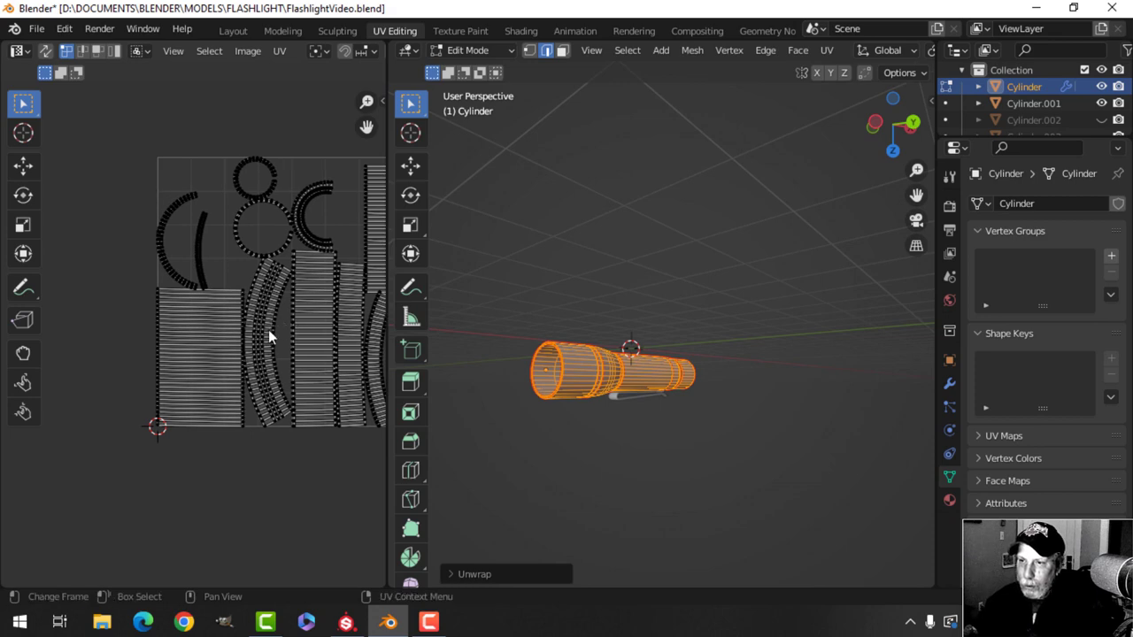
scroll(250, 340, "up", 3)
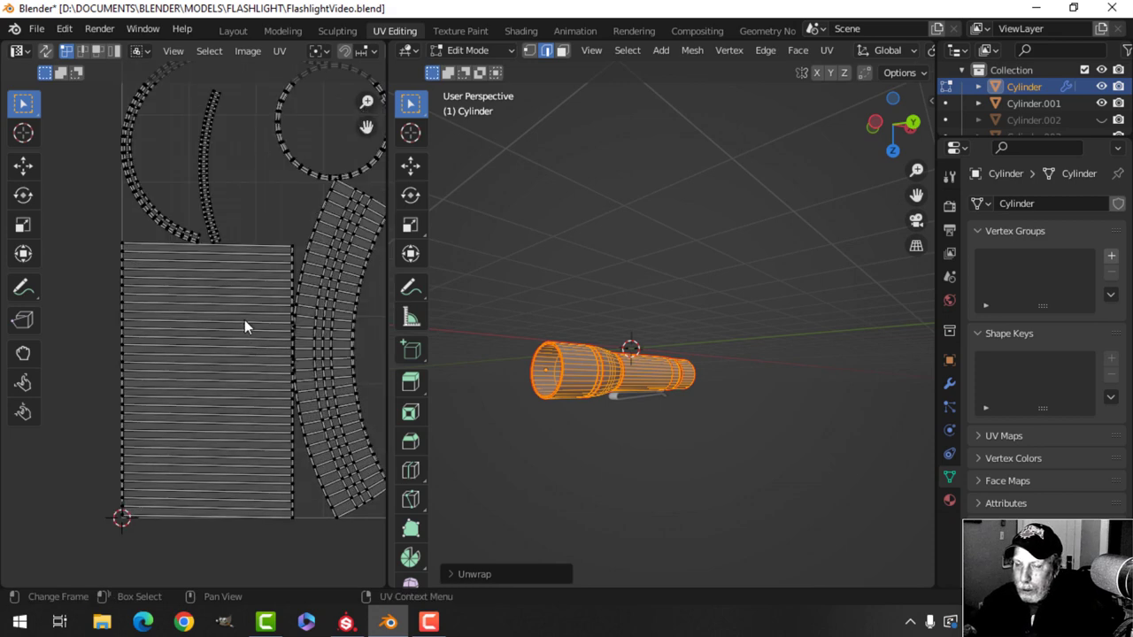
scroll(244, 320, "down", 3)
middle_click_drag(257, 307, 145, 325)
scroll(187, 328, "down", 1)
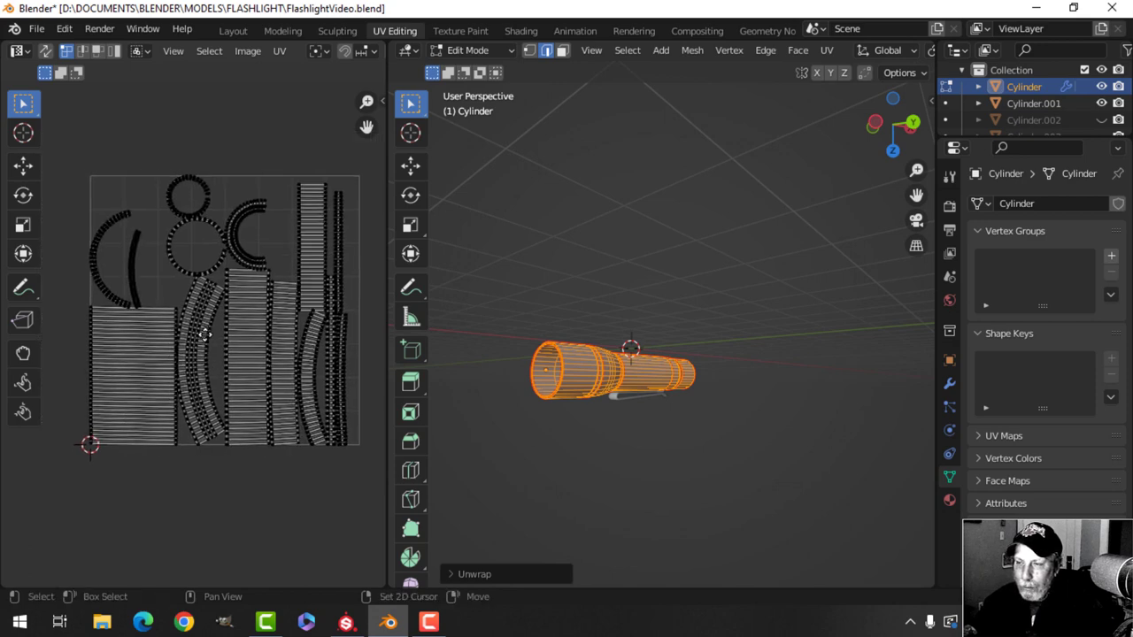
left_click_drag(384, 309, 421, 309)
scroll(314, 333, "up", 2)
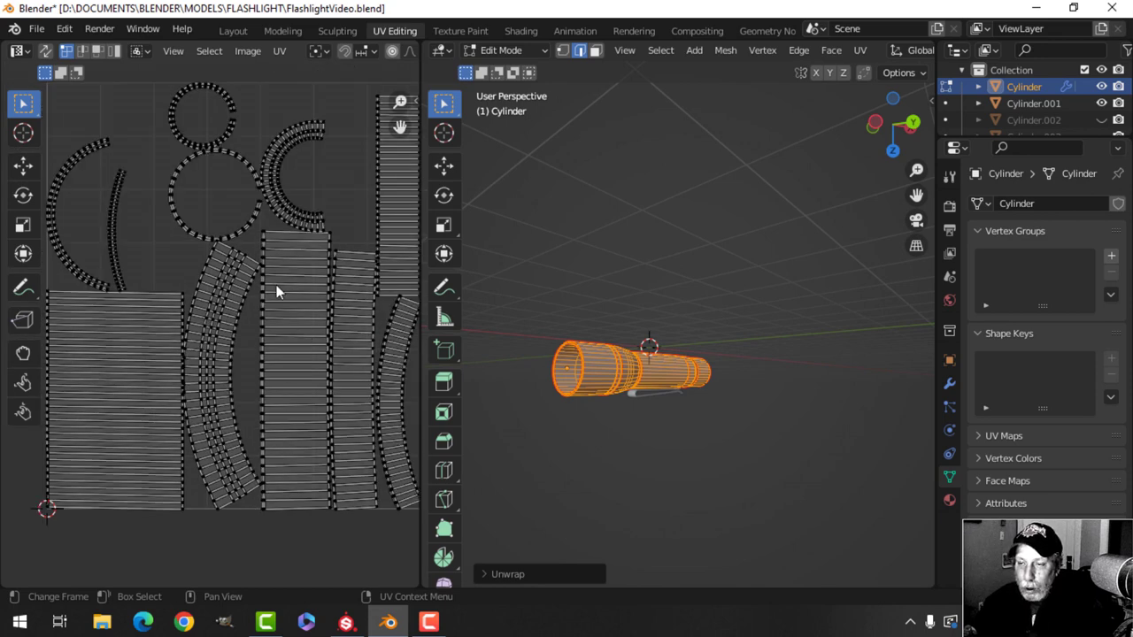
scroll(277, 359, "down", 1)
scroll(275, 359, "up", 3)
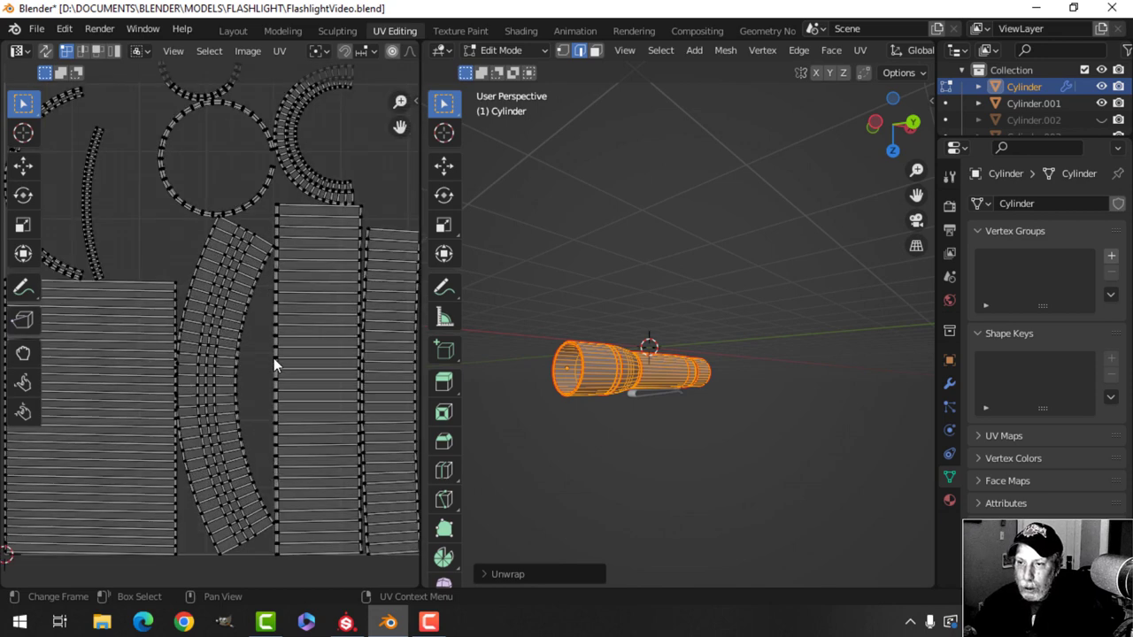
scroll(208, 354, "down", 2)
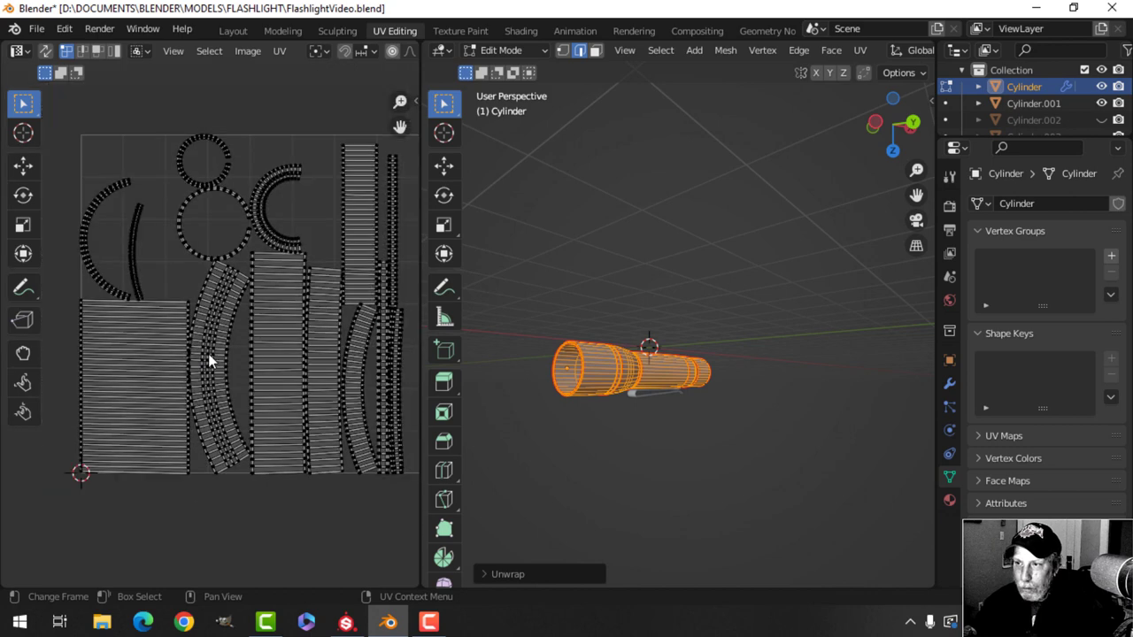
Step: Flatten the two horizontal edges of one middle quad in the large curved island by scaling each to 0 along Y
scroll(230, 355, "up", 4)
scroll(234, 346, "up", 1)
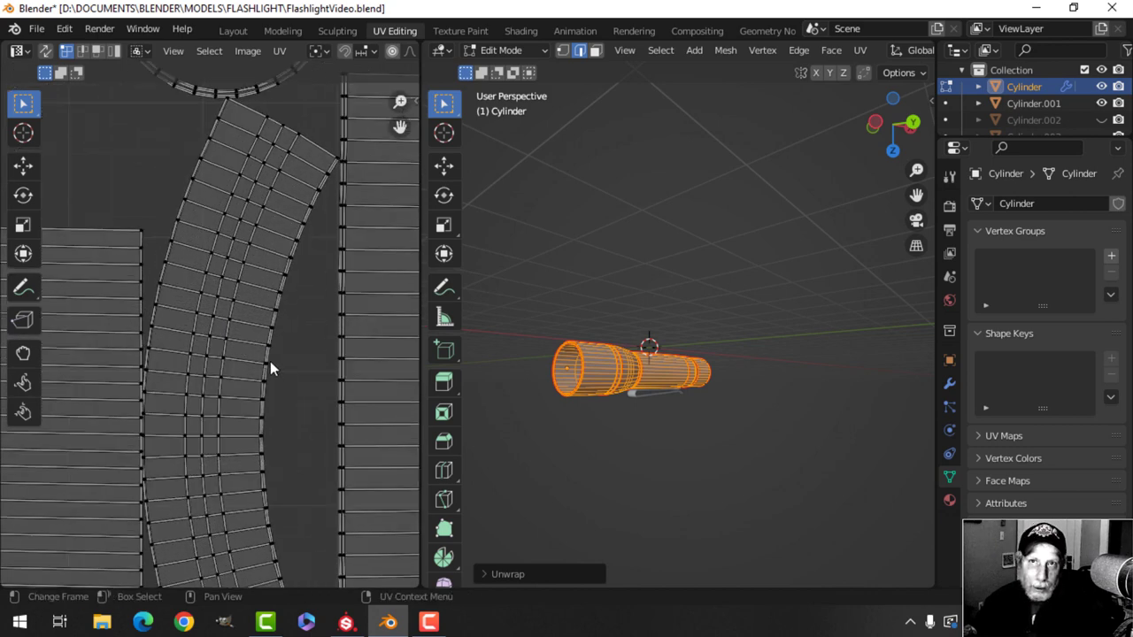
scroll(270, 368, "up", 3)
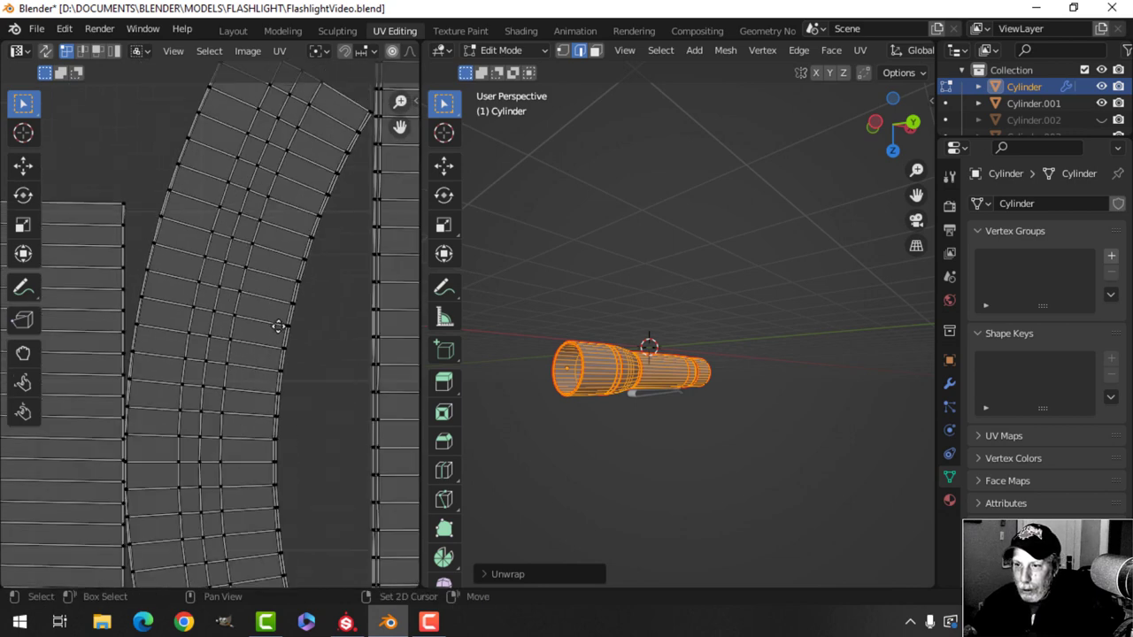
scroll(265, 336, "up", 3)
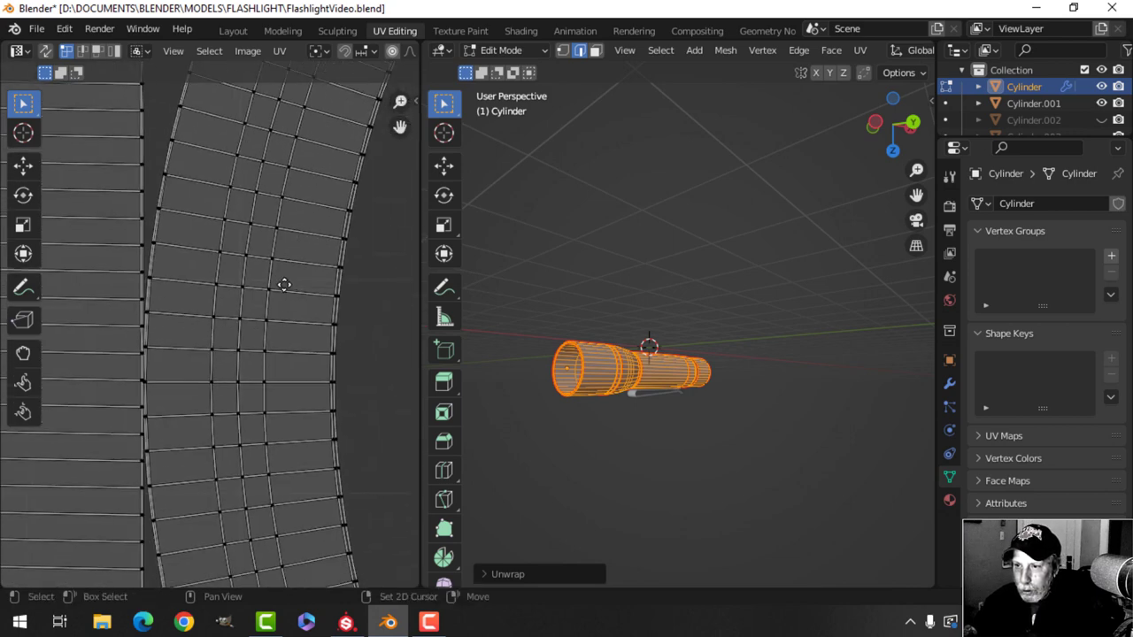
scroll(274, 297, "up", 3)
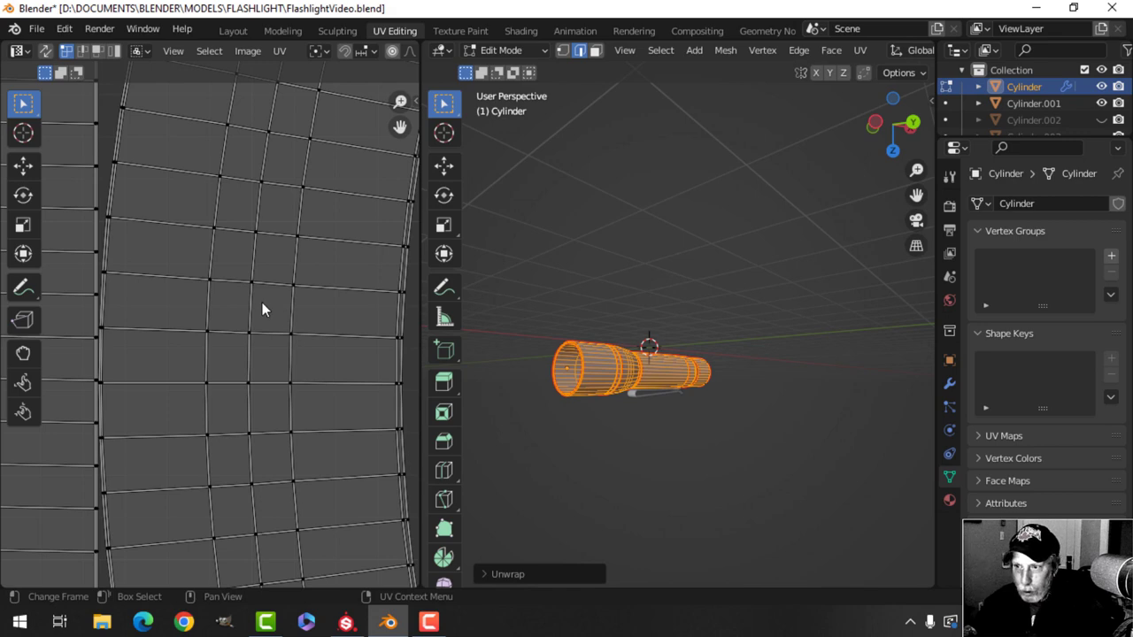
key("2")
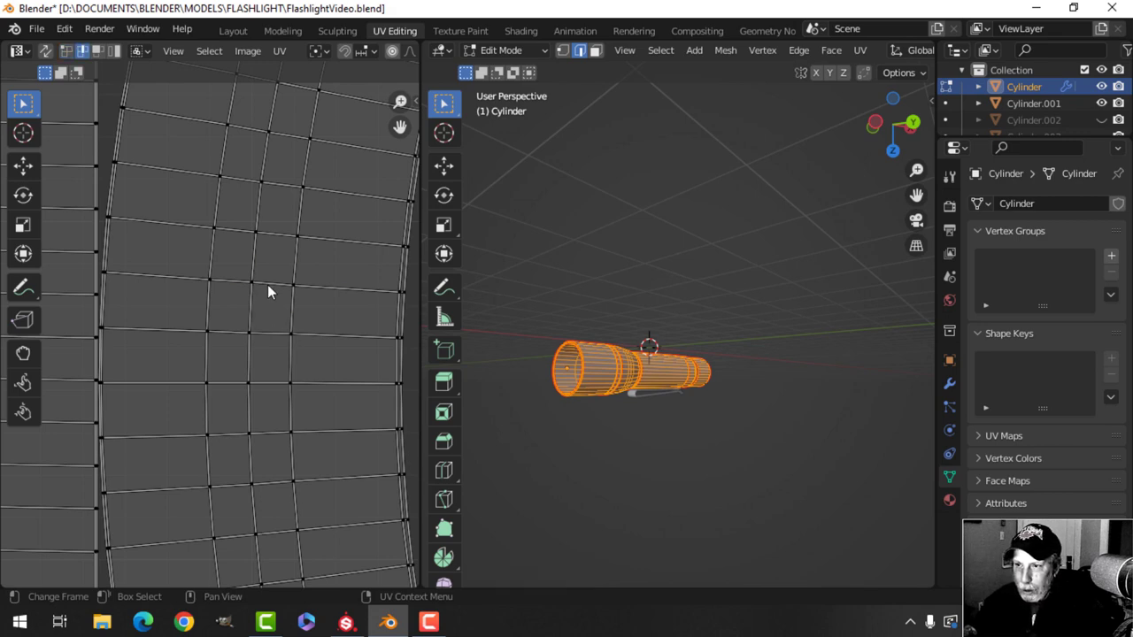
key("s")
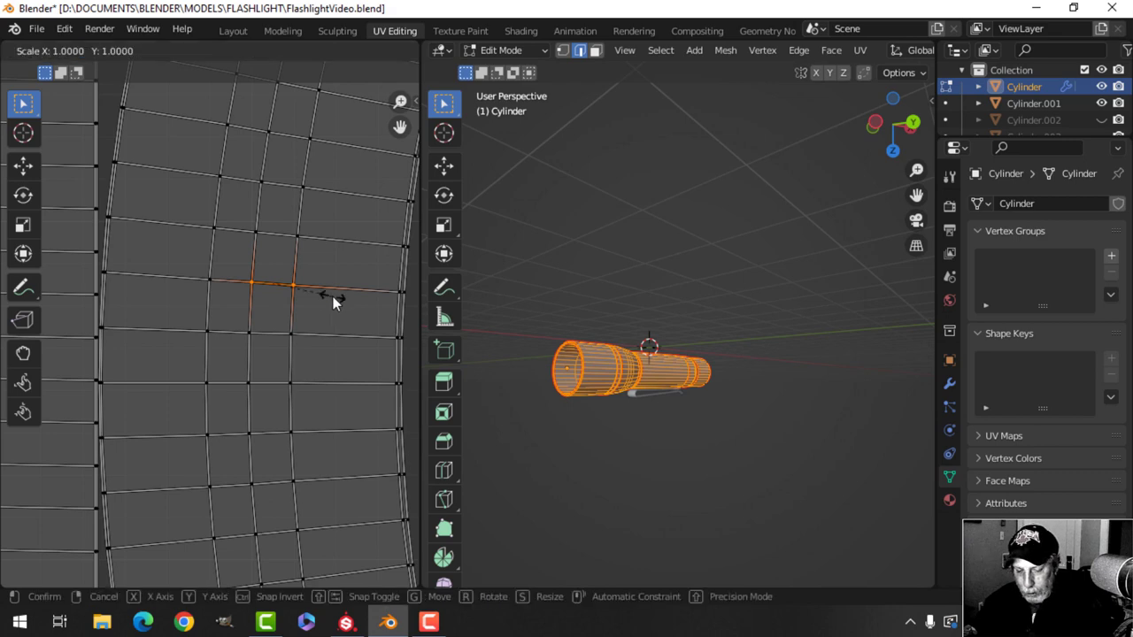
key("y")
key("0")
key("Return")
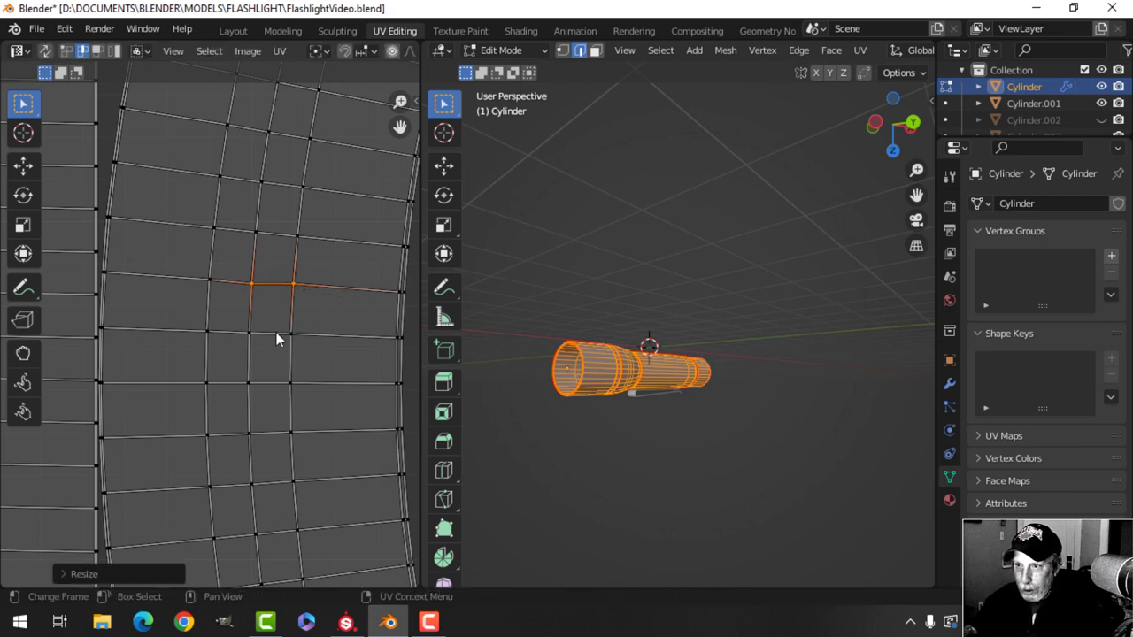
left_click(324, 329, "alt")
key("s")
key("y")
key("0")
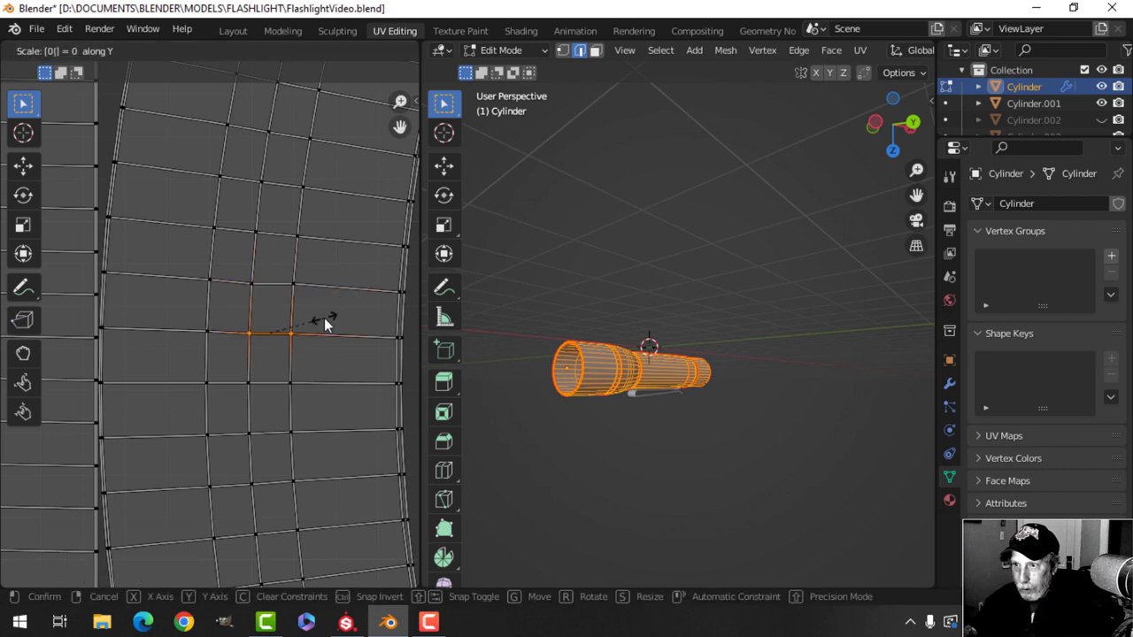
key("Return")
Step: Straighten the two vertical edges of the same quad by scaling each to 0 along X
left_click(305, 312, "alt")
key("s")
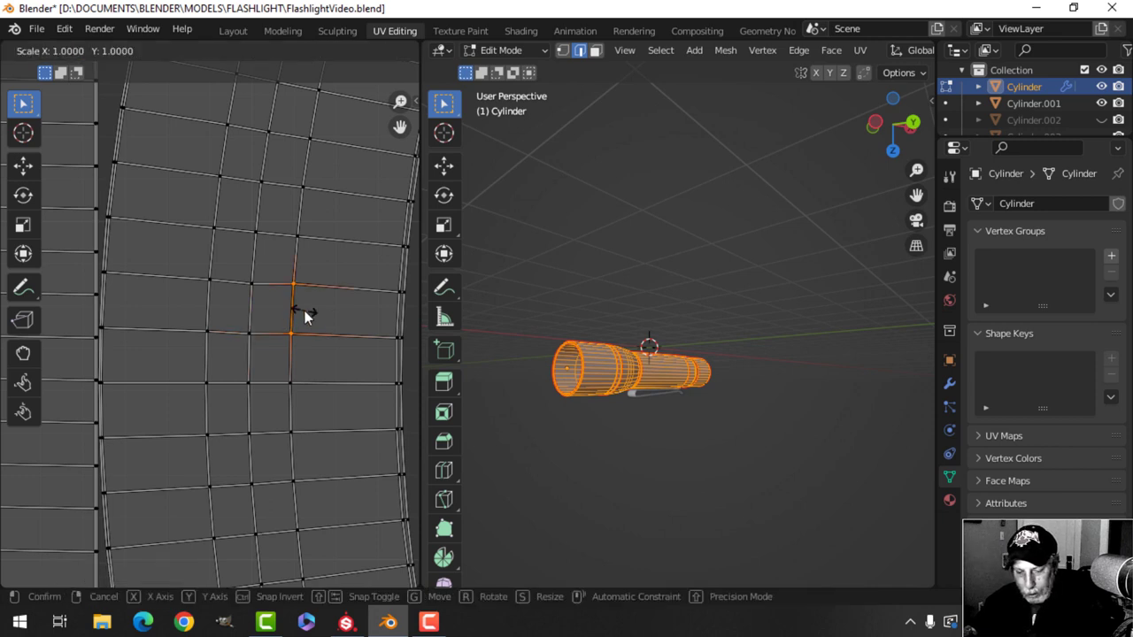
key("x")
key("0")
key("Return")
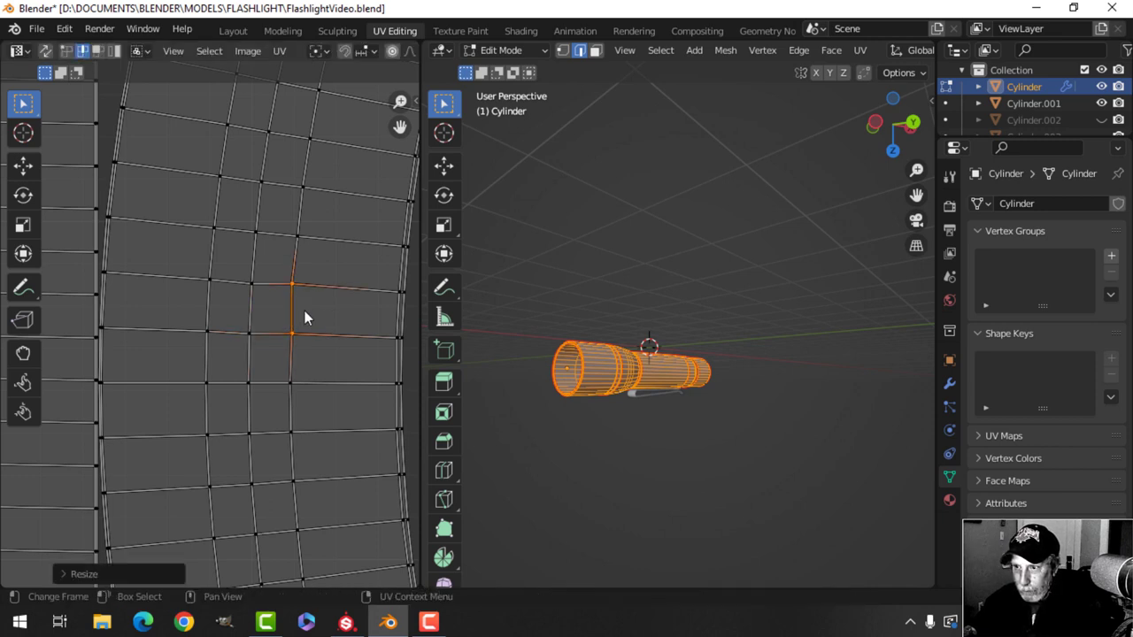
left_click(249, 306, "alt")
key("s")
key("x")
key("0")
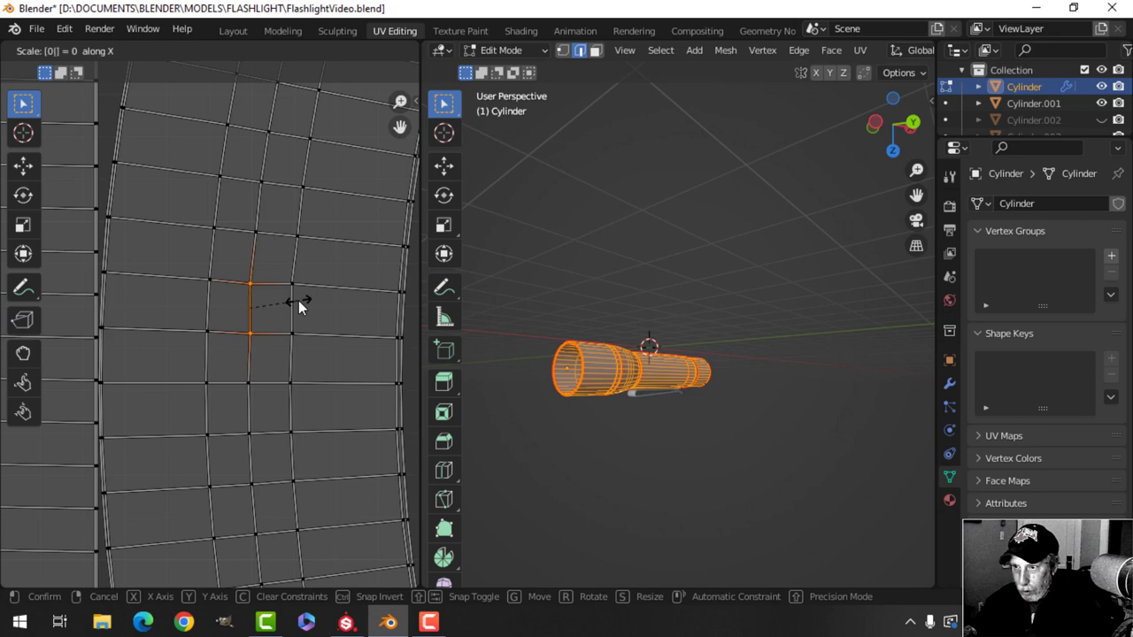
key("Return")
Step: Make the squared quad the active face, select its whole curved island, and apply Follow Active Quads
key("3")
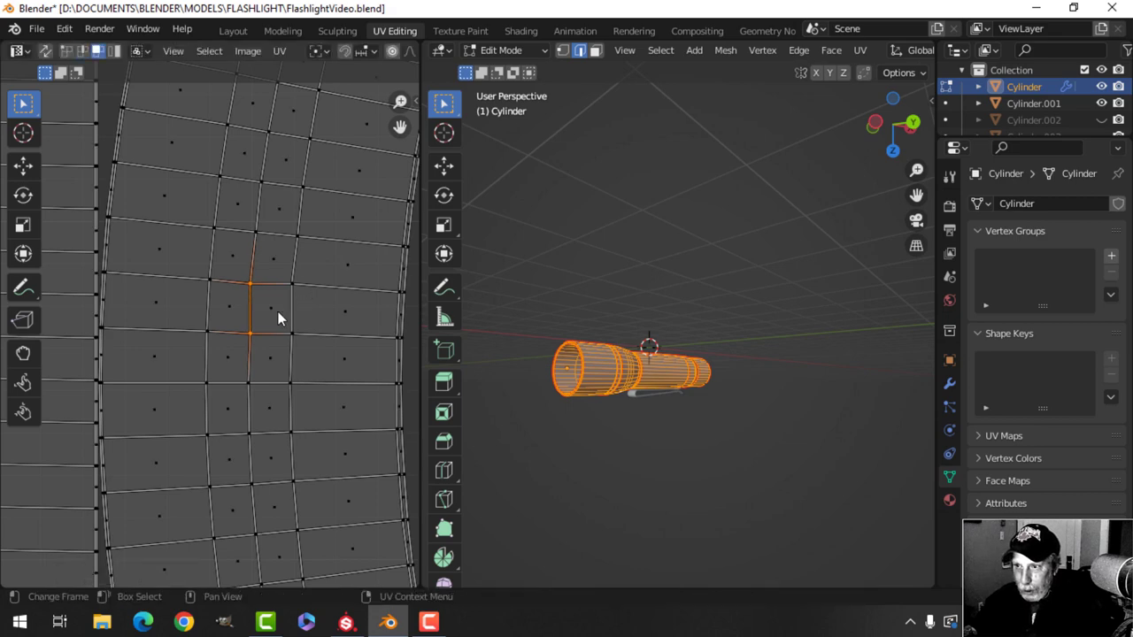
left_click(272, 310)
scroll(297, 323, "down", 7)
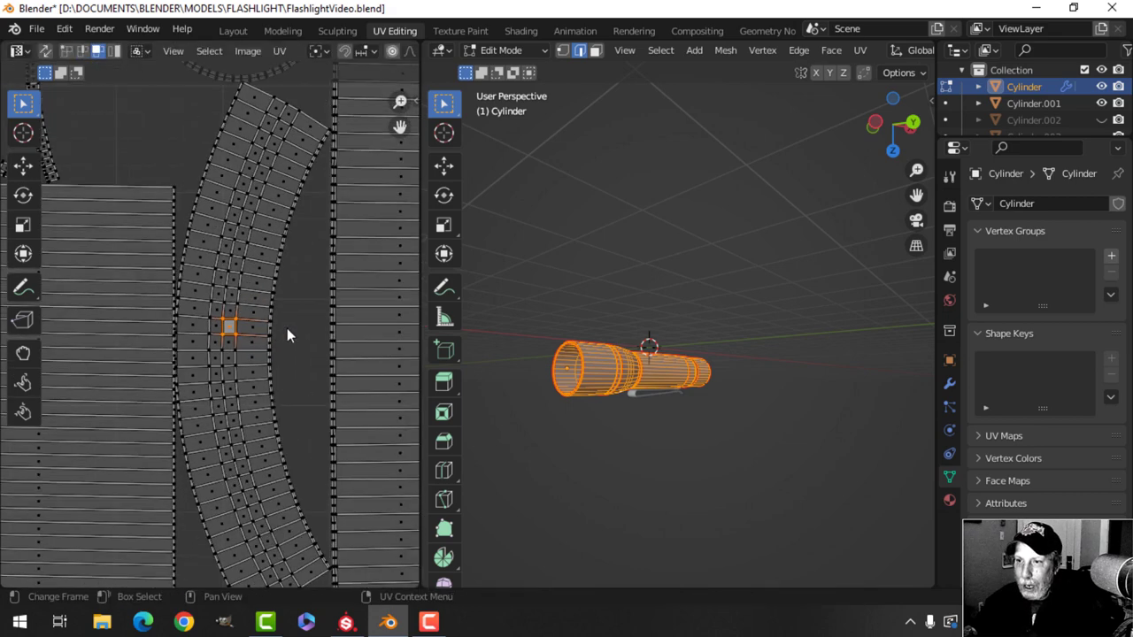
scroll(223, 336, "up", 8)
scroll(224, 336, "down", 10)
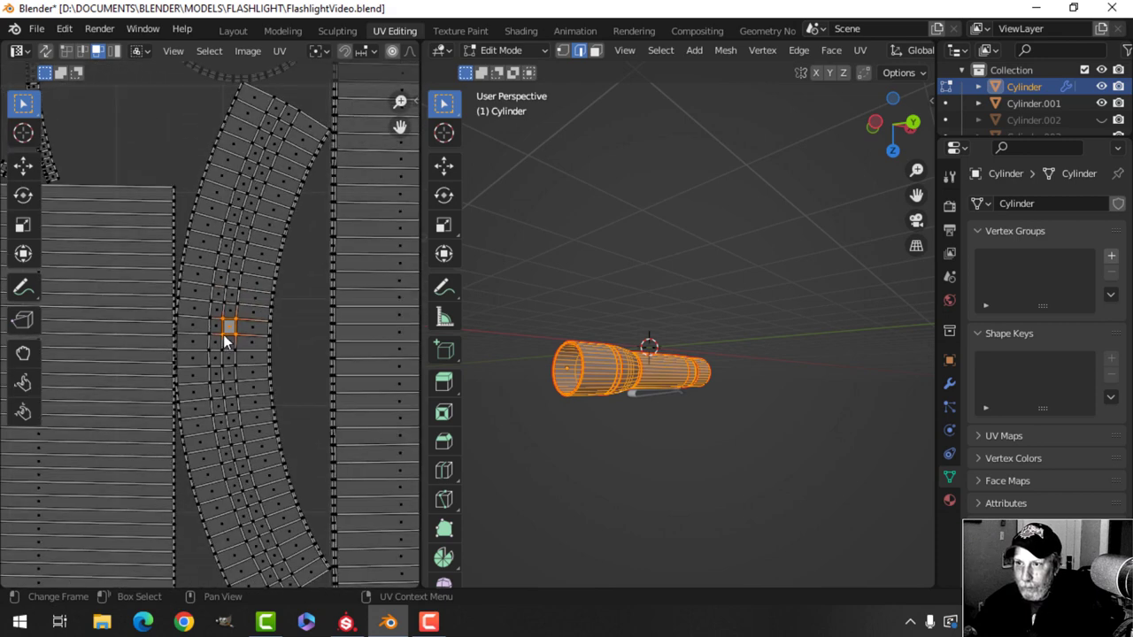
key("l")
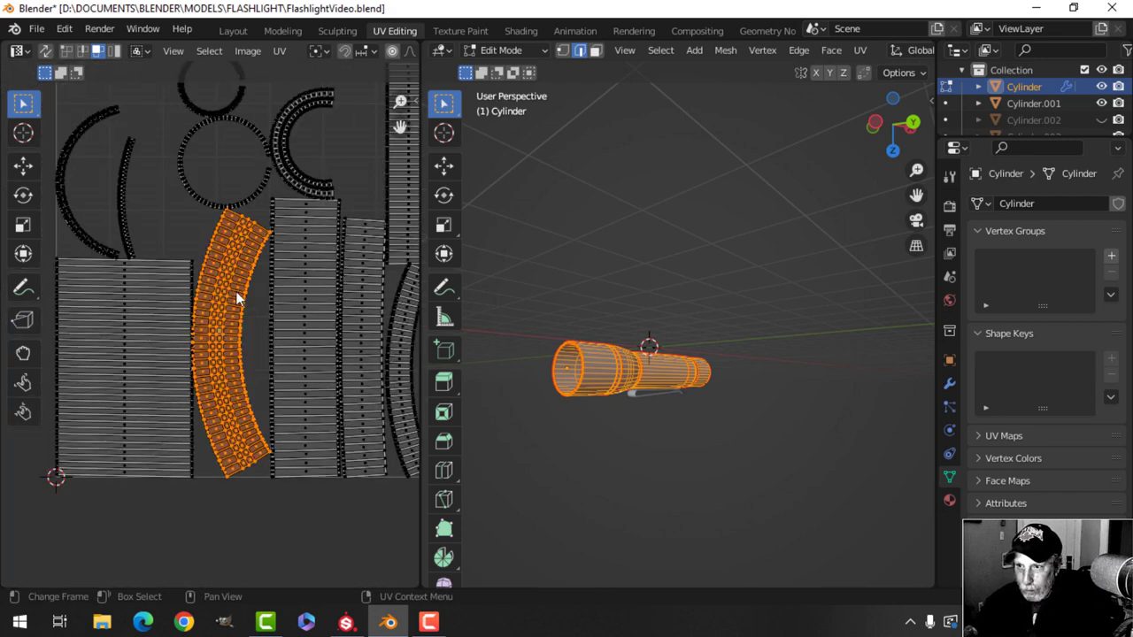
right_click(235, 291)
left_click(235, 309)
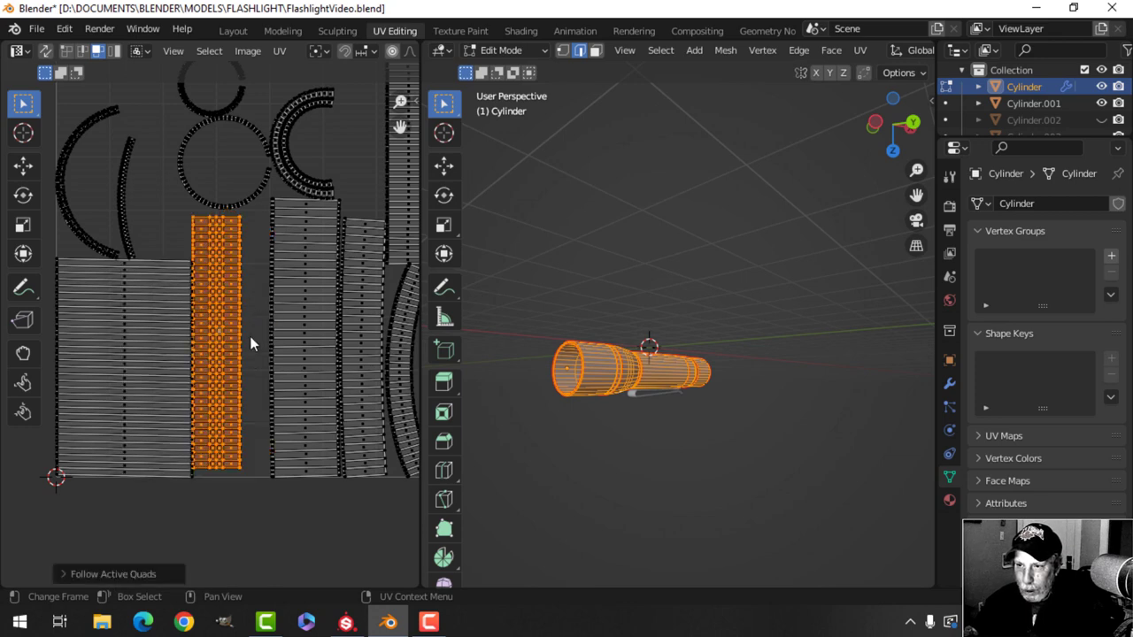
Step: Undo the Follow Active Quads unwrap of the curved island and clear the selection
scroll(238, 330, "down", 1)
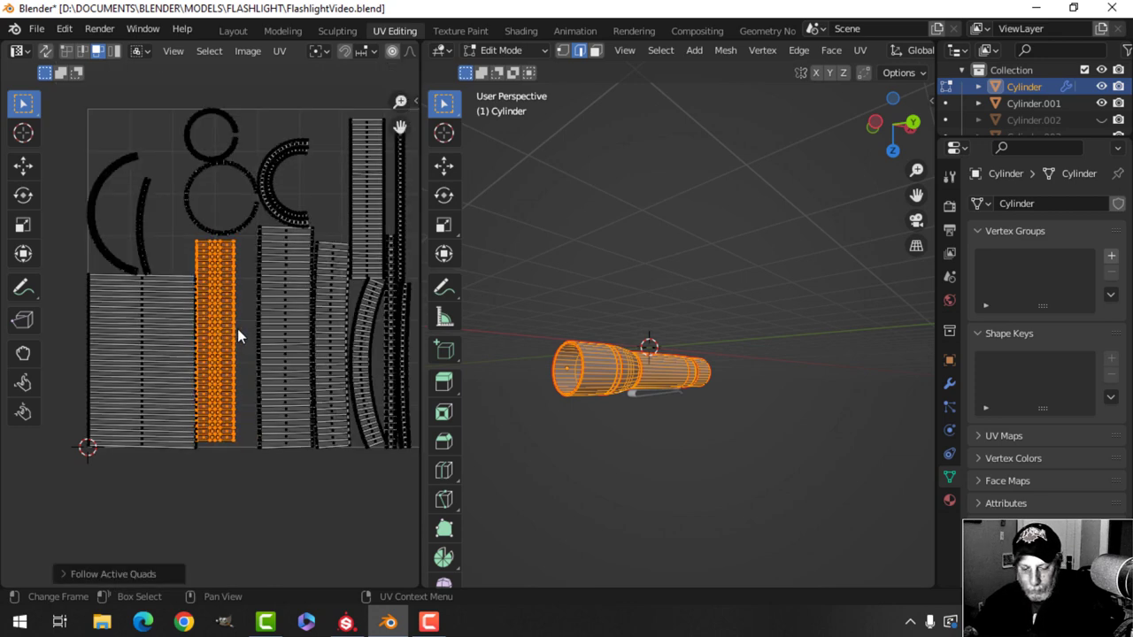
scroll(228, 330, "up", 1)
scroll(221, 328, "down", 1)
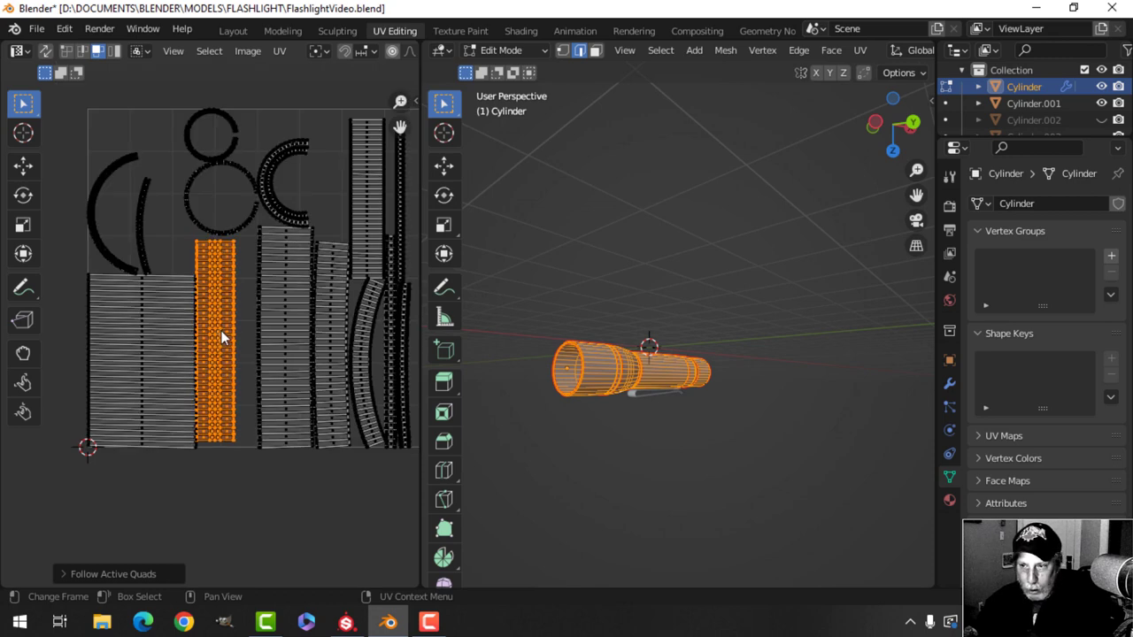
key("ctrl+z")
scroll(253, 318, "up", 1)
scroll(253, 315, "down", 2)
left_click(247, 312)
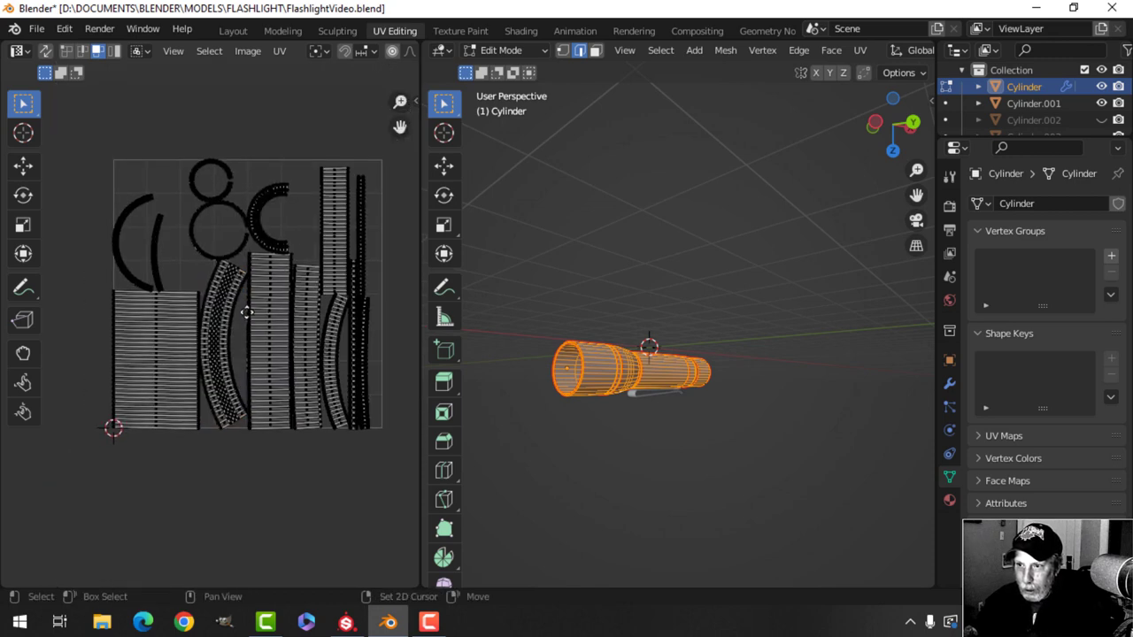
Step: Convert the large curved island into a straight strip with UV Squares' To Grid By Shape, then deselect it
left_click(224, 294)
key("ctrl+l")
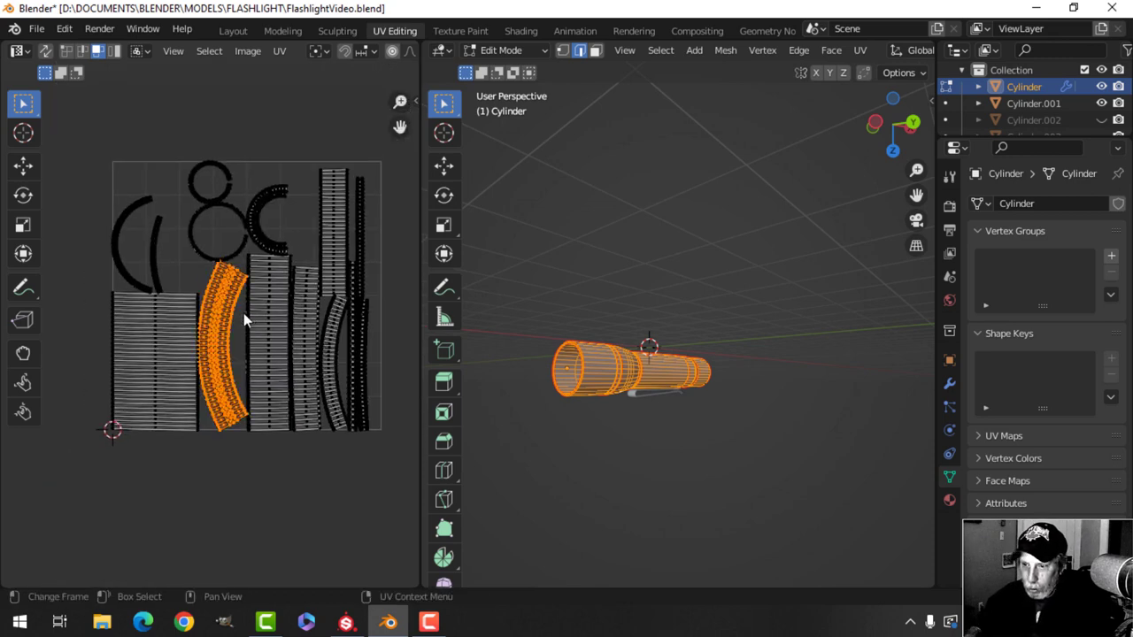
key("n")
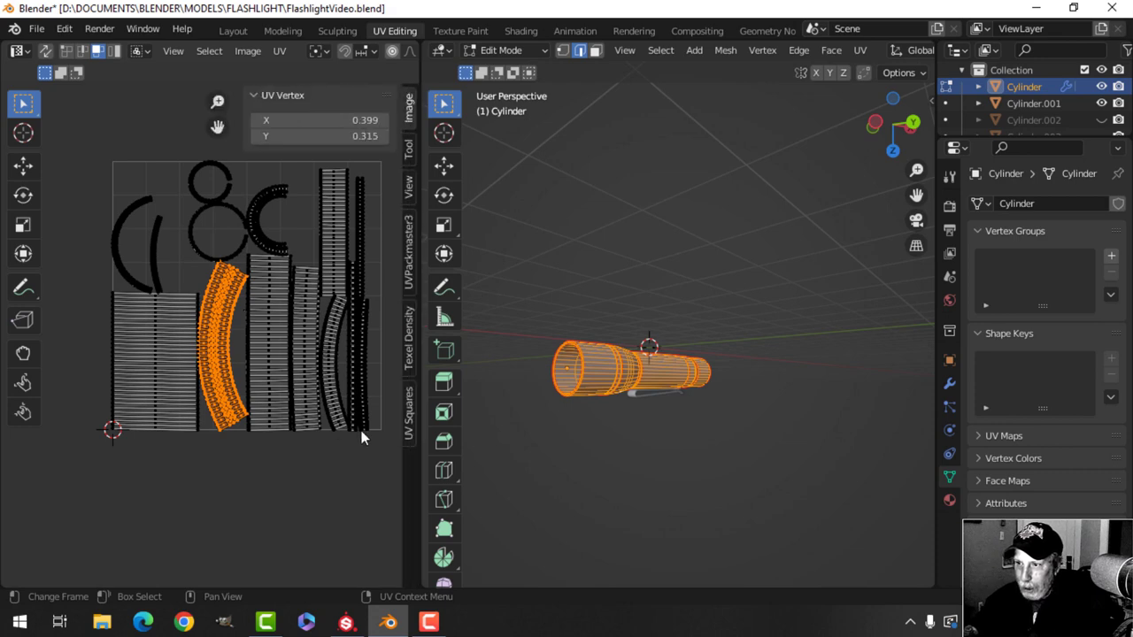
left_click(412, 405)
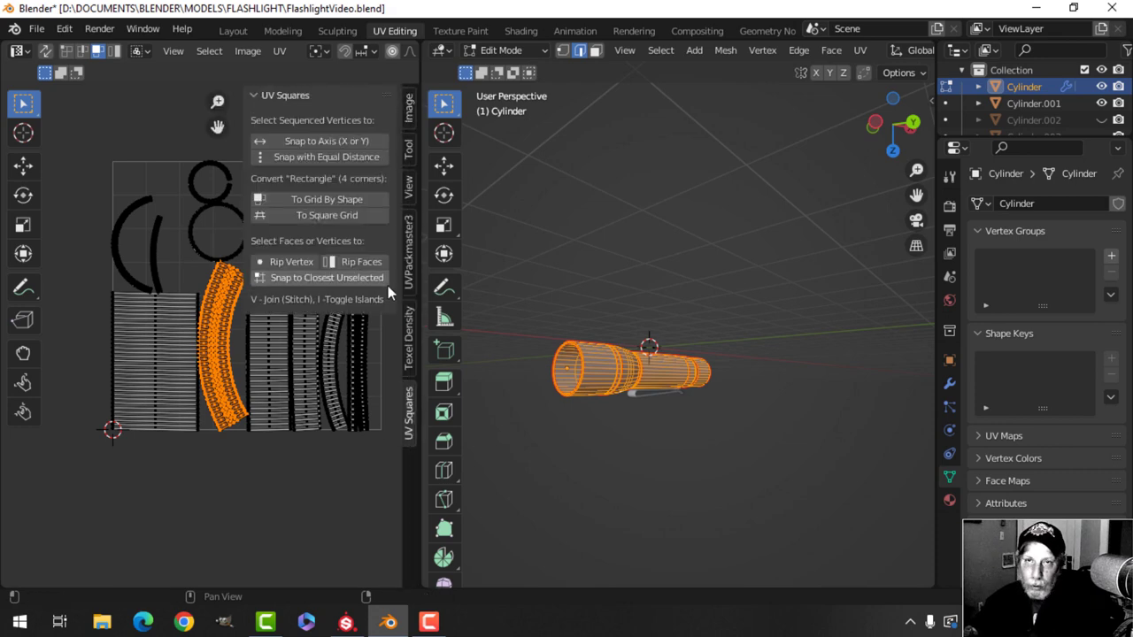
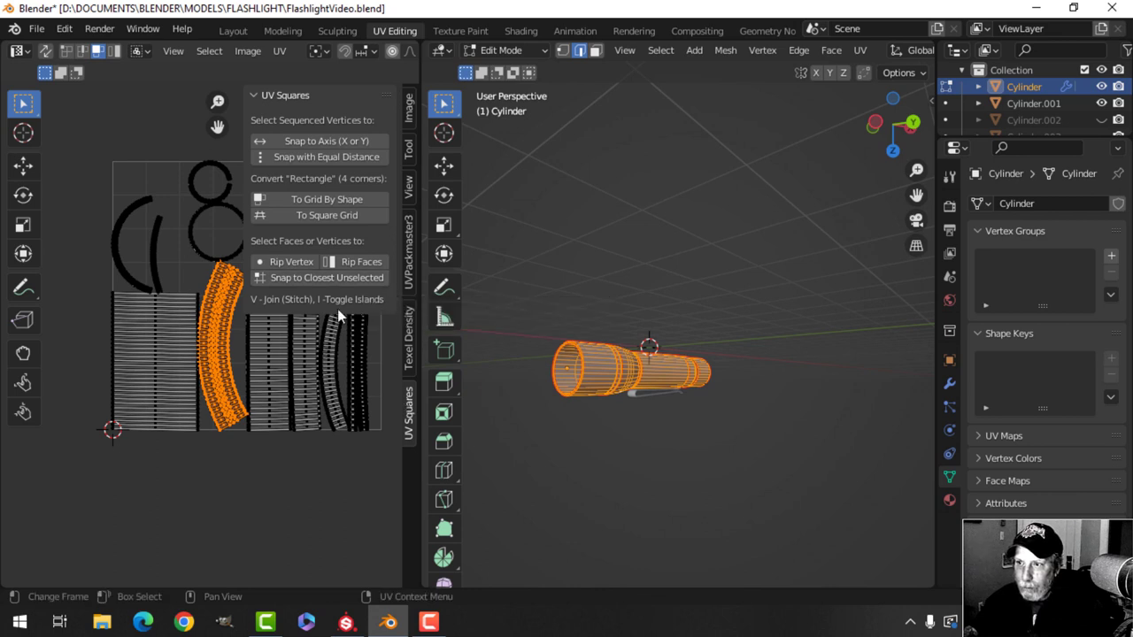
left_click(327, 199)
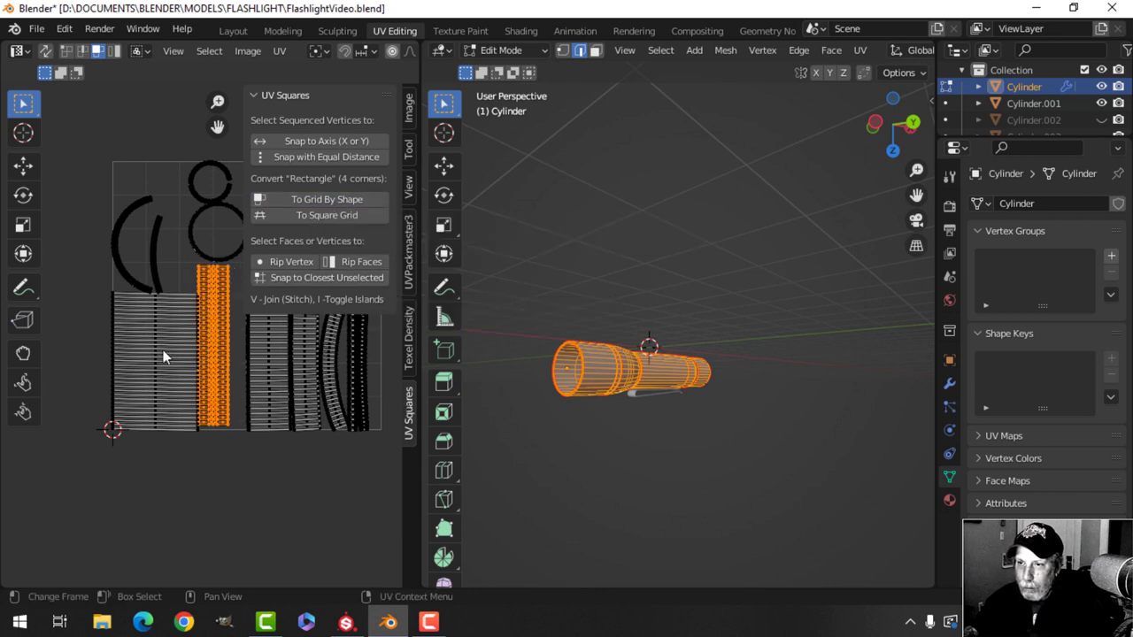
scroll(191, 326, "up", 1)
key("alt+a")
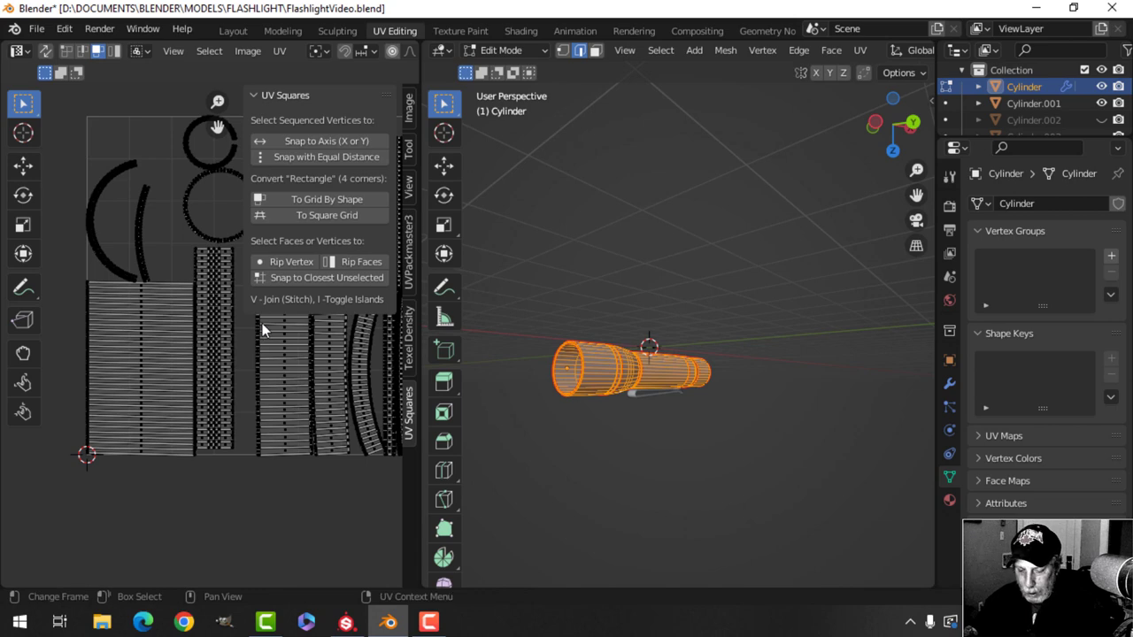
Step: Straighten the two thin arc-shaped islands above the large rectangular island with To Grid By Shape, then deselect them
key("n")
middle_click_drag(248, 307, 267, 334)
left_click_drag(105, 165, 197, 249)
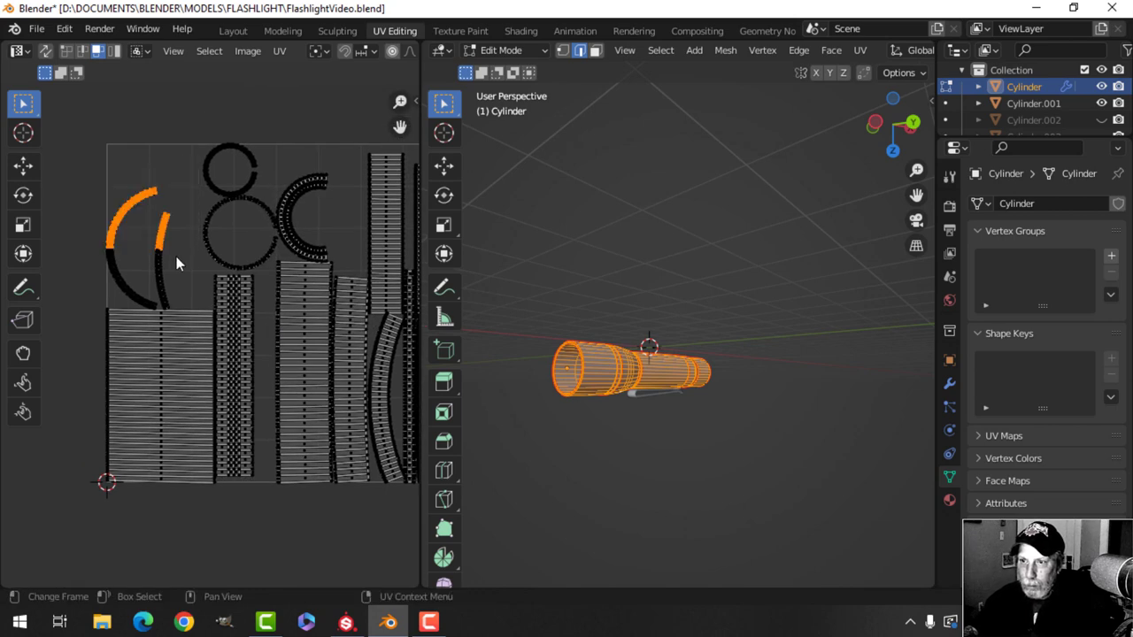
key("ctrl+l")
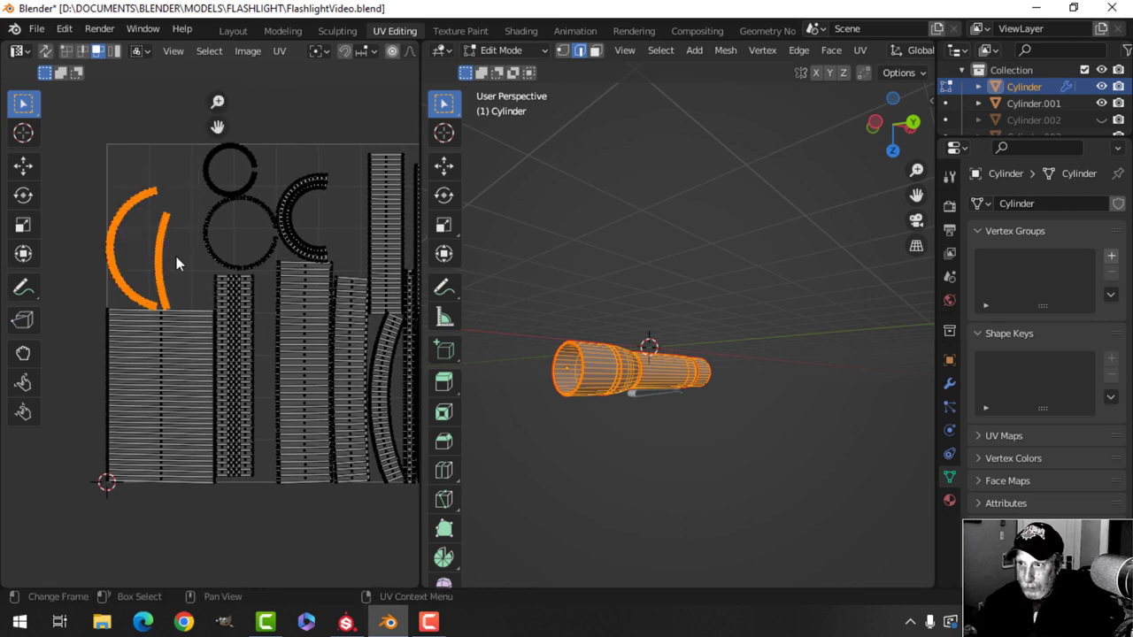
key("n")
left_click(338, 198)
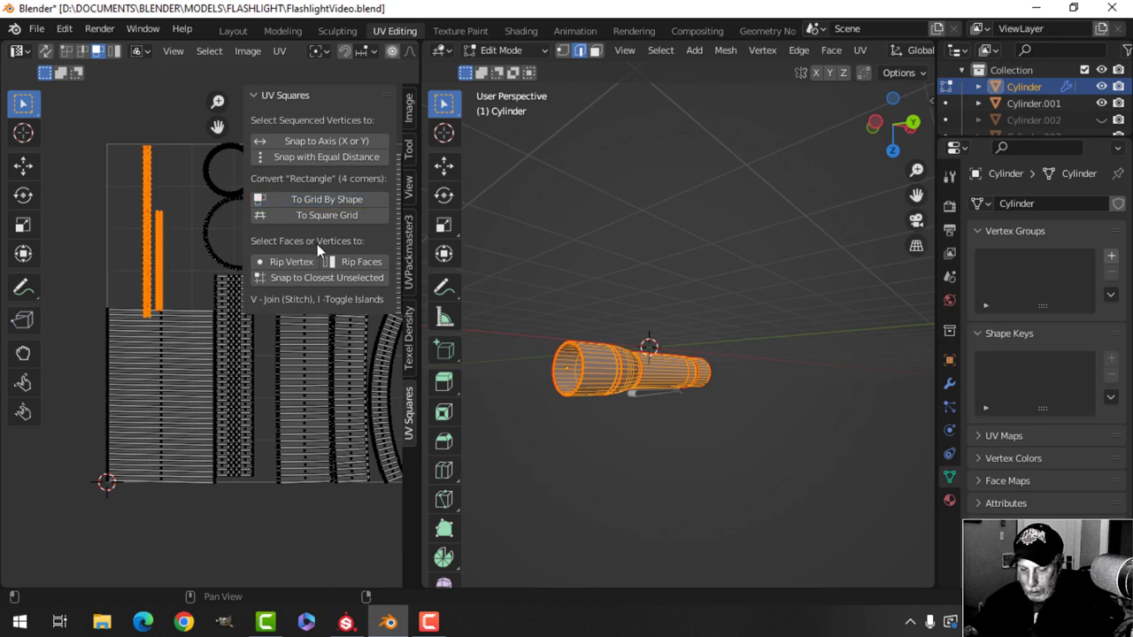
key("n")
scroll(288, 241, "up", 5)
key("alt+a")
scroll(237, 257, "down", 4)
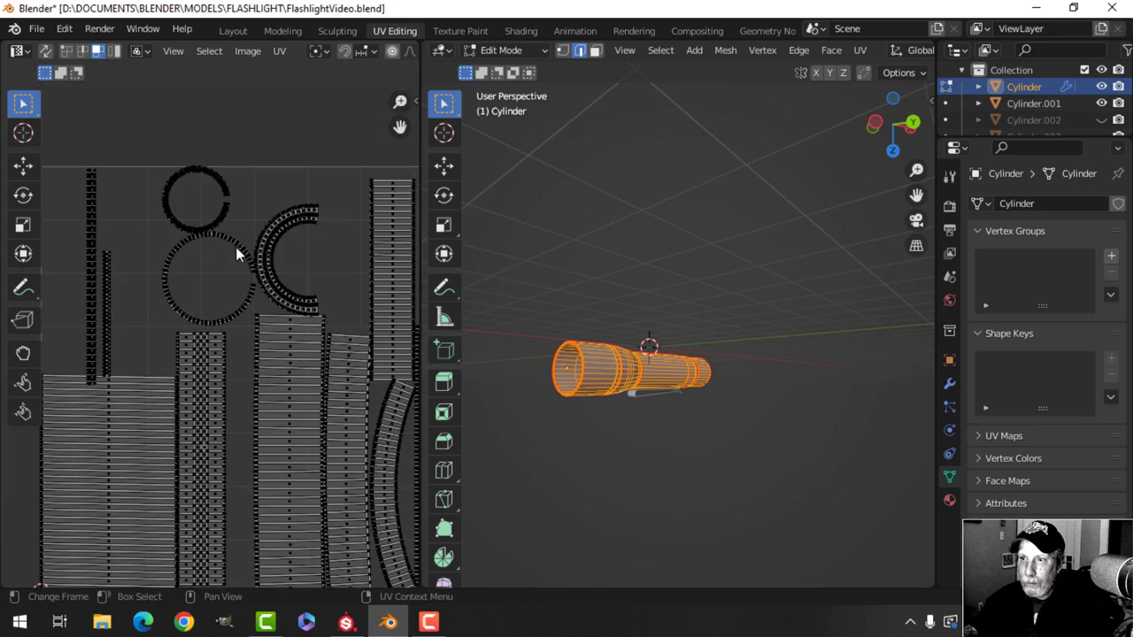
Step: Straighten the two ring-shaped UV islands beside the C-shaped one with To Grid By Shape, then deselect them
left_click_drag(166, 147, 244, 310)
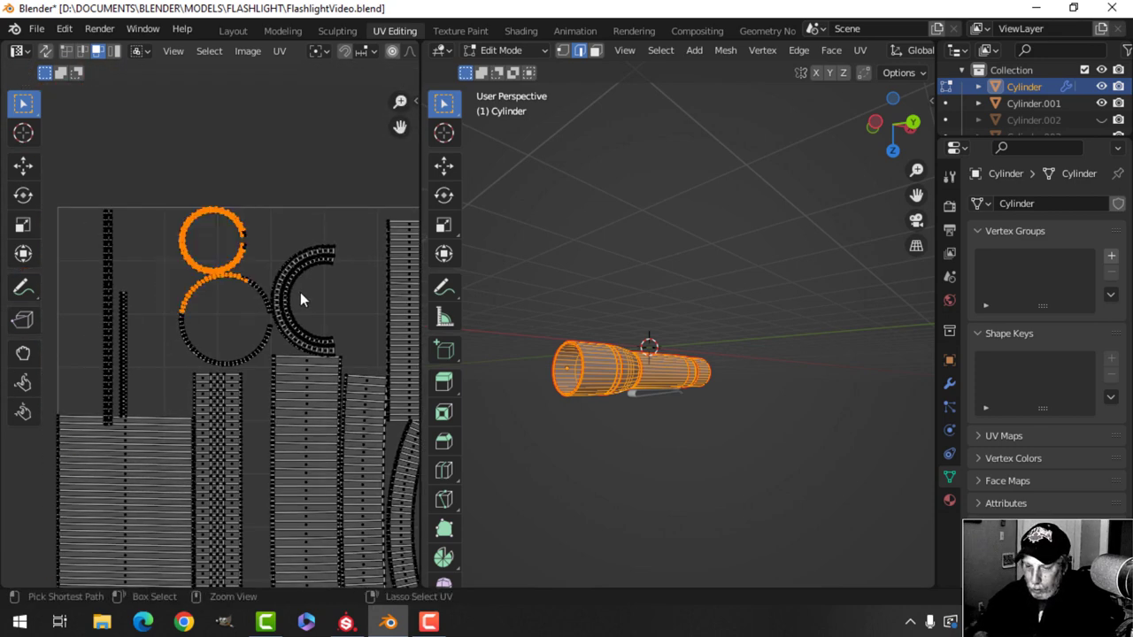
key("ctrl+l")
key("n")
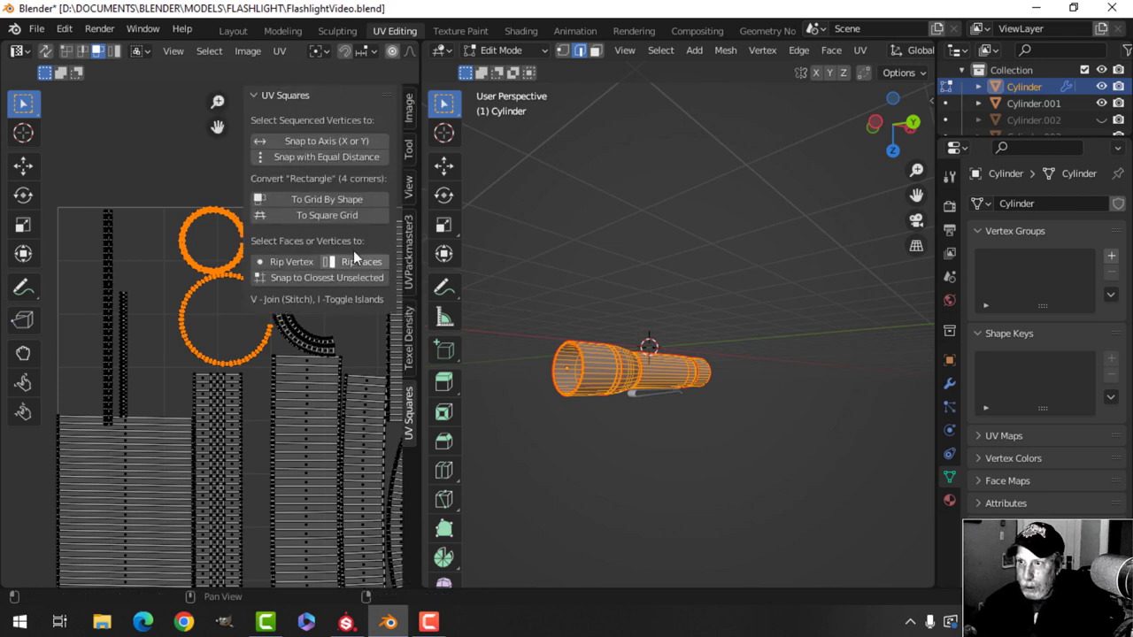
left_click(351, 199)
key("n")
scroll(331, 253, "up", 2)
key("alt+a")
Step: Convert the C-shaped double-arc UV island into a straight strip with To Grid By Shape, then deselect it
left_click_drag(310, 206, 352, 275)
key("ctrl+l")
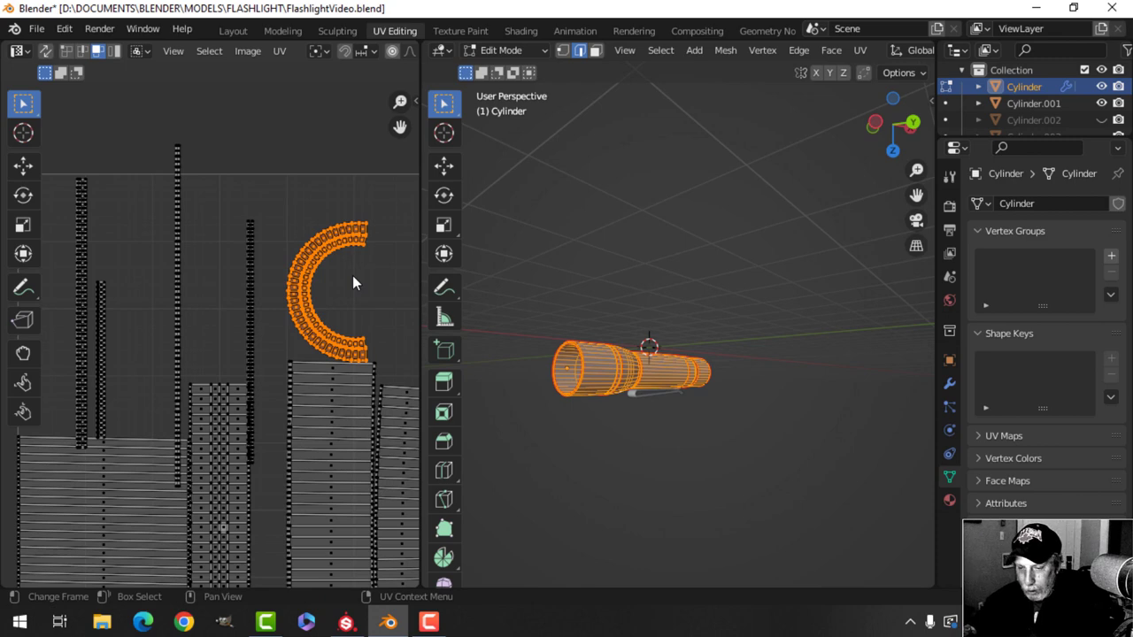
key("n")
left_click(341, 198)
key("n")
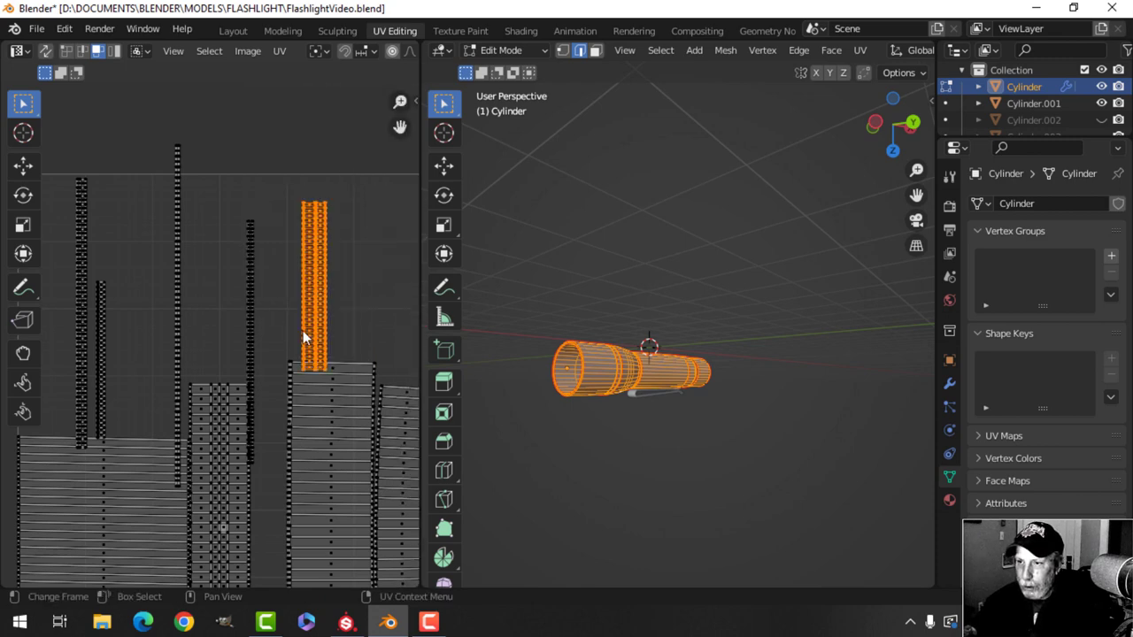
scroll(303, 330, "down", 2)
middle_click_drag(344, 297, 233, 223)
scroll(282, 353, "up", 2)
key("alt+a")
Step: Try To Grid By Shape on the long curved island below the rectangular strip, then undo it and clear the selection
middle_click_drag(321, 371, 287, 312)
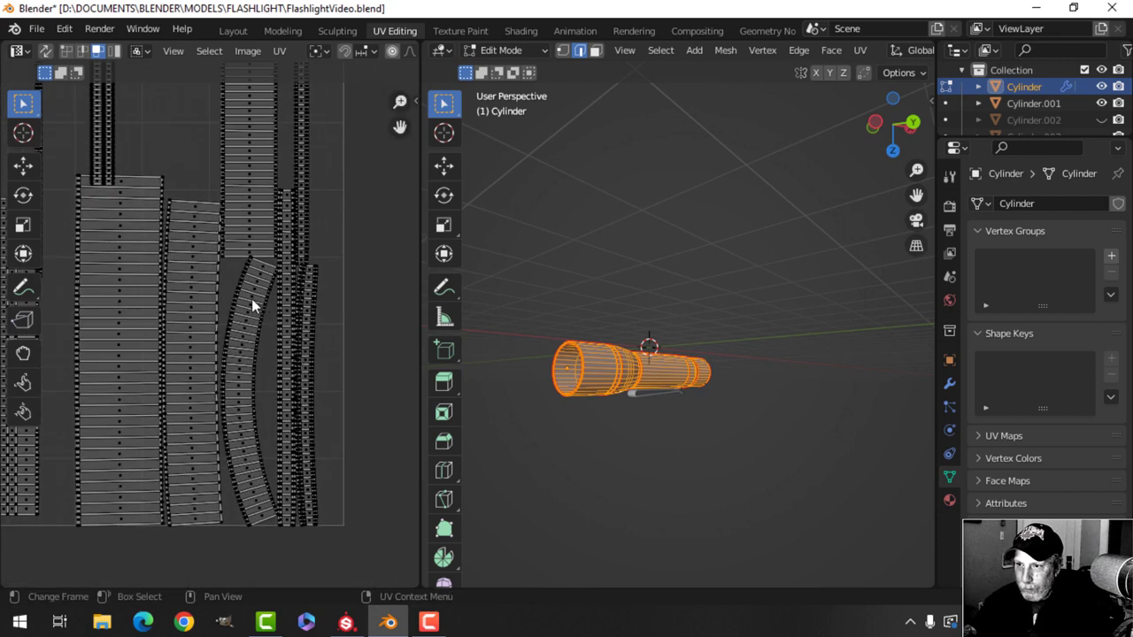
left_click_drag(231, 276, 274, 341)
key("ctrl+l")
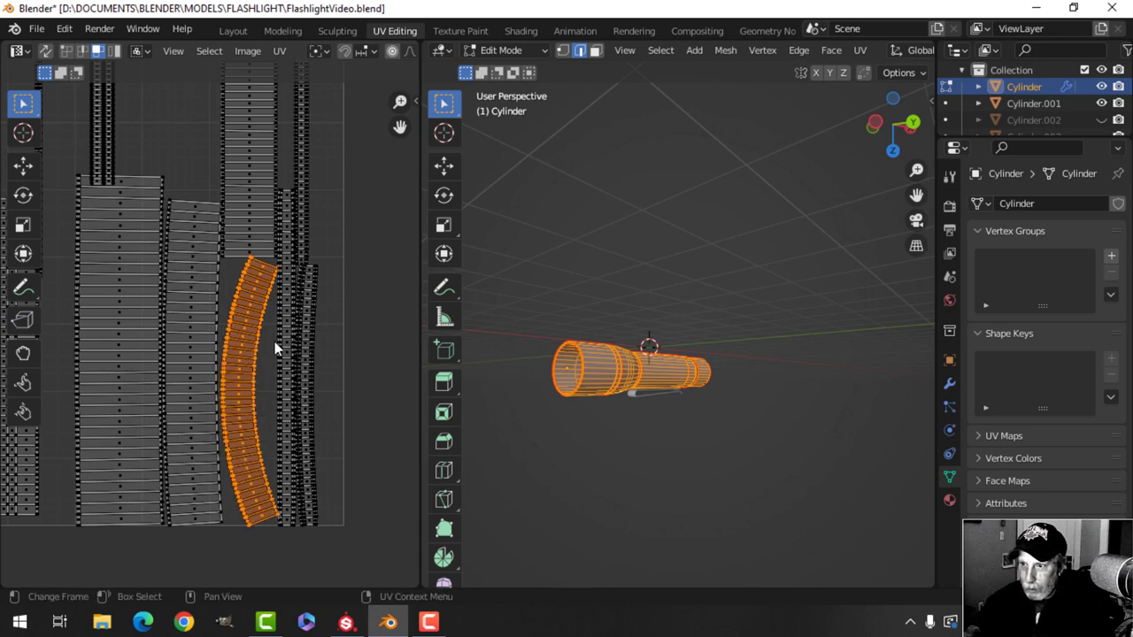
key("n")
left_click(353, 196)
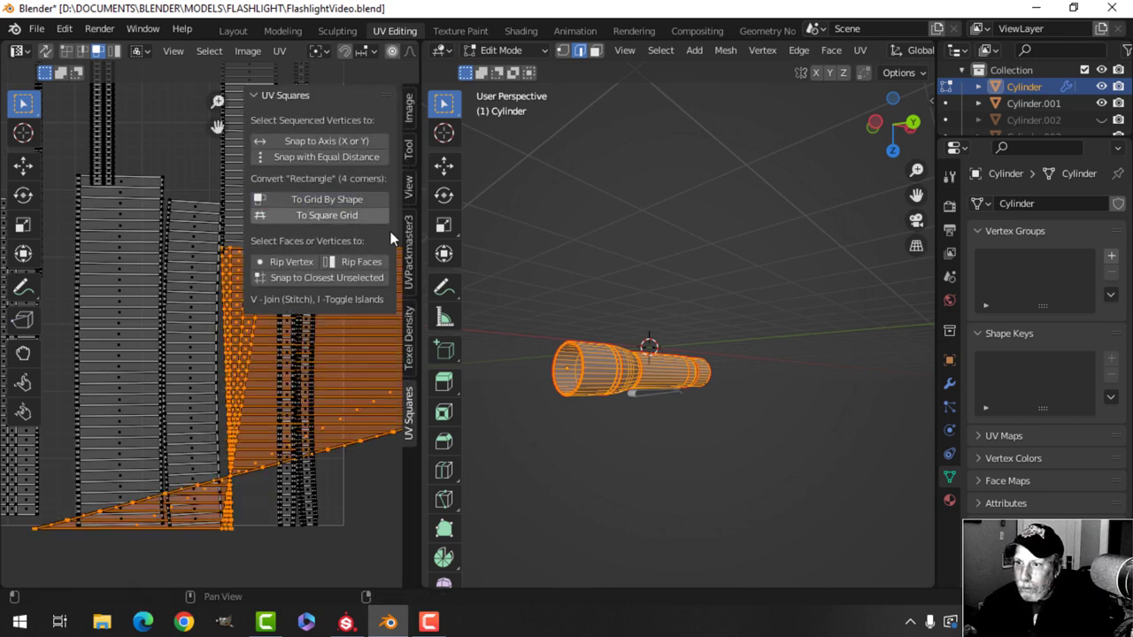
key("ctrl+z")
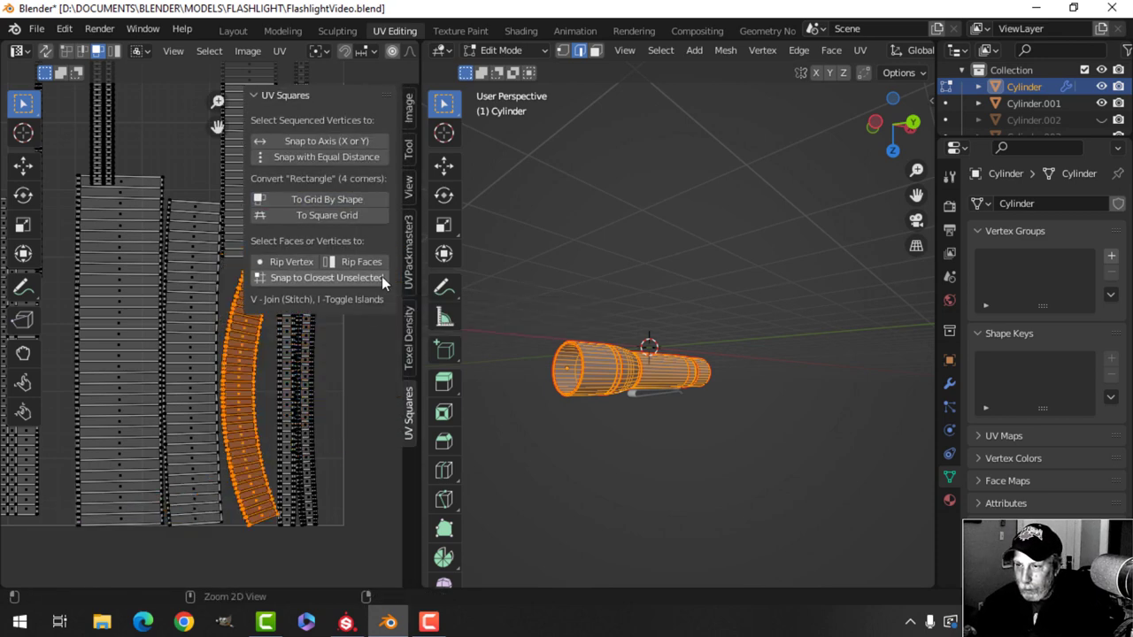
key("alt+a")
scroll(248, 354, "down", 1)
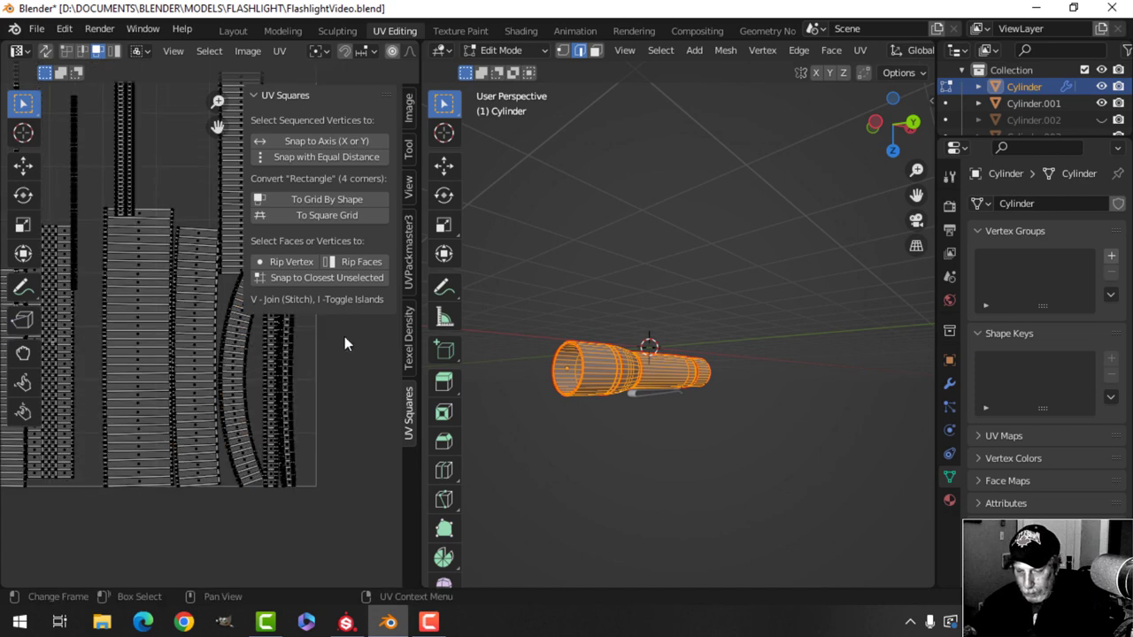
key("n")
Step: Turn on UV sync selection and select only the long curved island to locate its faces on the model
scroll(342, 339, "up", 3)
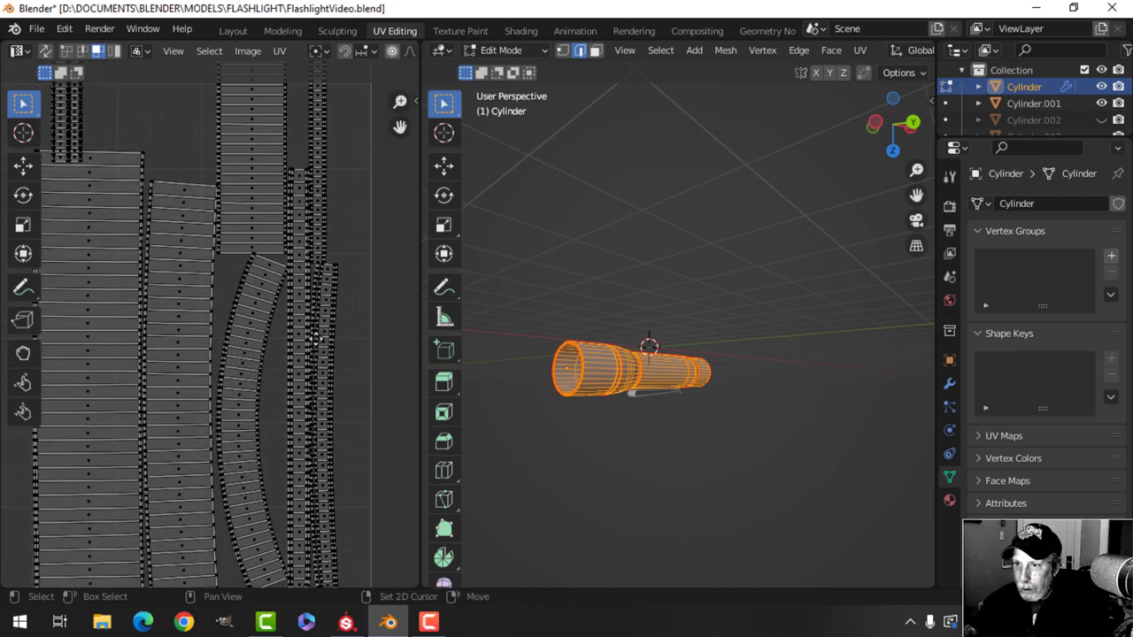
middle_click_drag(150, 142, 146, 149, "shift")
left_click(46, 51)
key("alt+a")
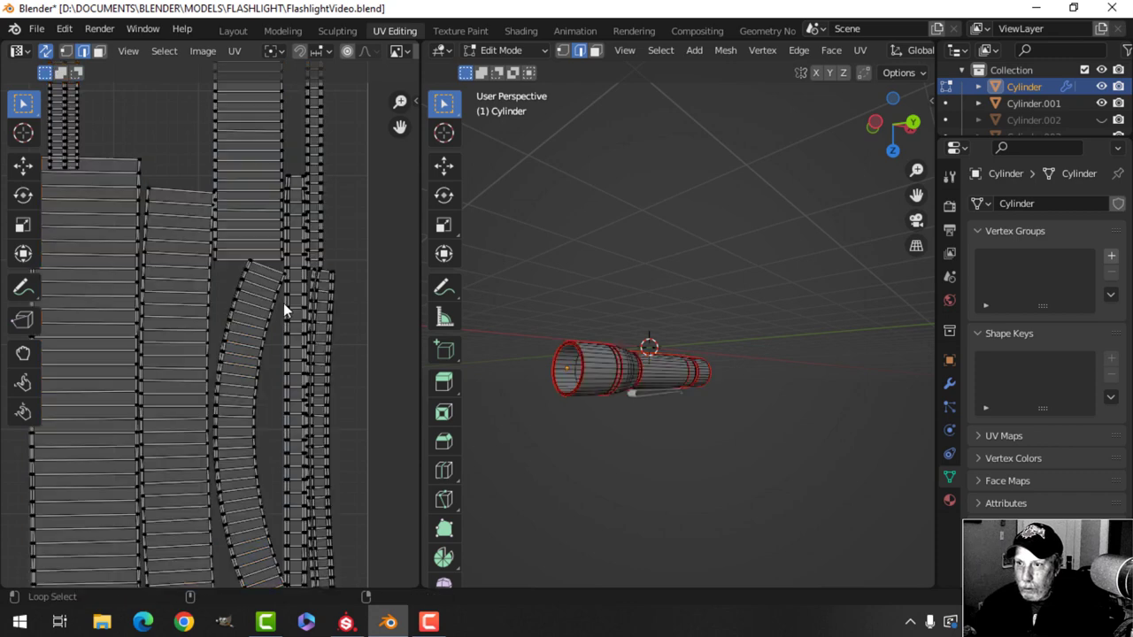
left_click(235, 295)
key("ctrl+l")
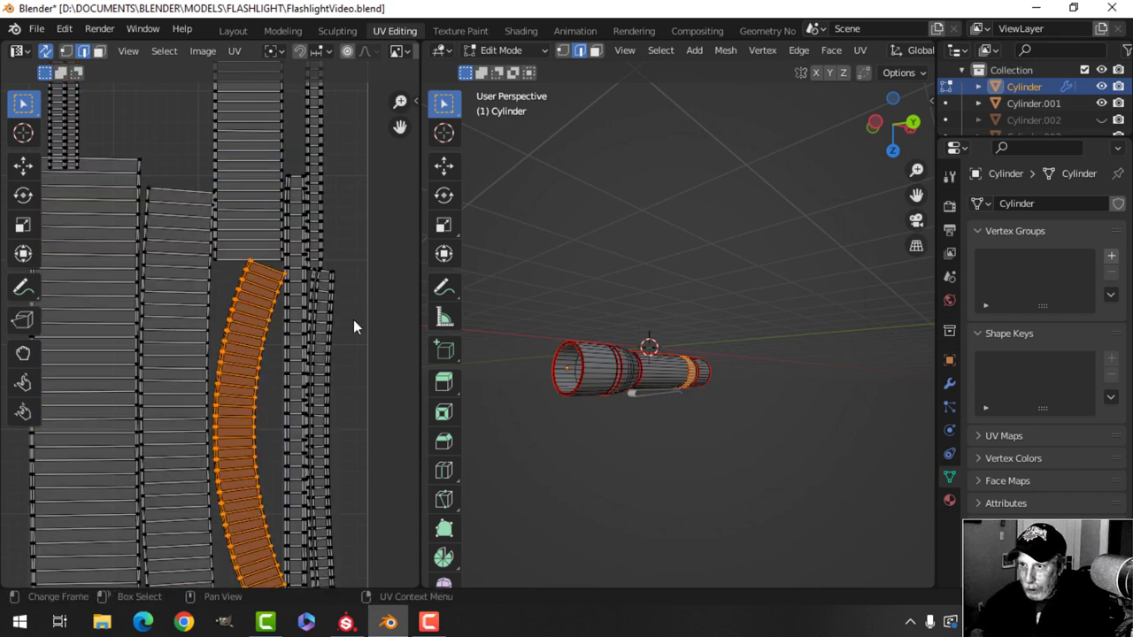
Step: Examine the selected band and its seams on the flashlight body up close, clearing the selection
middle_click_drag(738, 398, 698, 336)
scroll(760, 421, "up", 4)
middle_click_drag(698, 336, 691, 385)
scroll(630, 367, "up", 3)
scroll(663, 388, "up", 3)
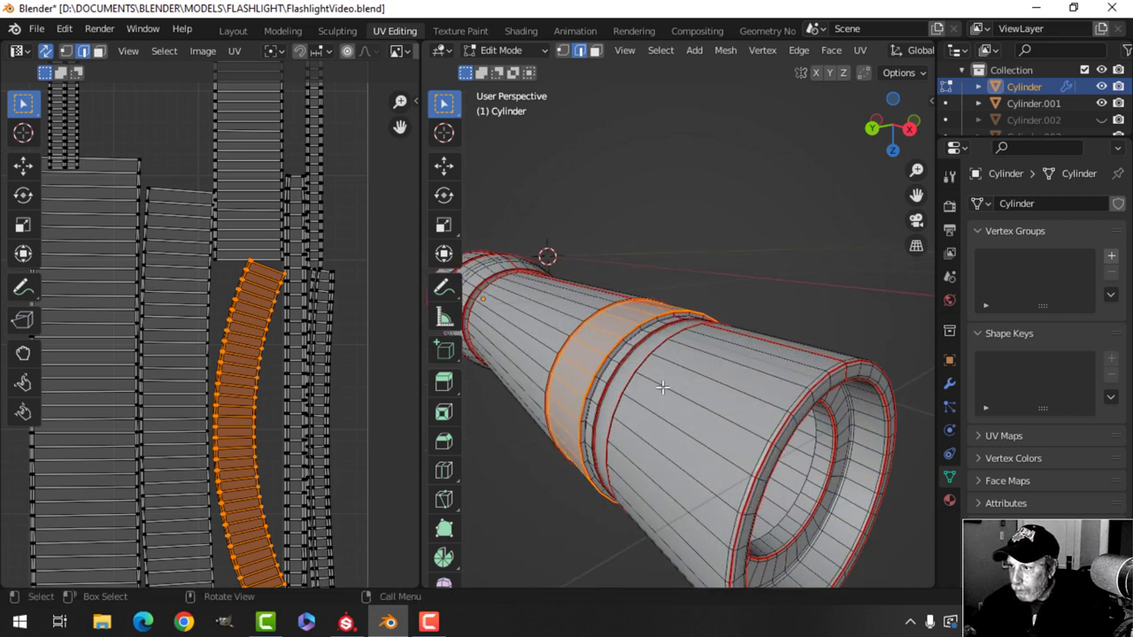
scroll(614, 379, "up", 2)
middle_click_drag(614, 379, 563, 354, "shift")
scroll(561, 389, "down", 3)
scroll(637, 358, "up", 1)
key("alt+a")
scroll(602, 349, "up", 6)
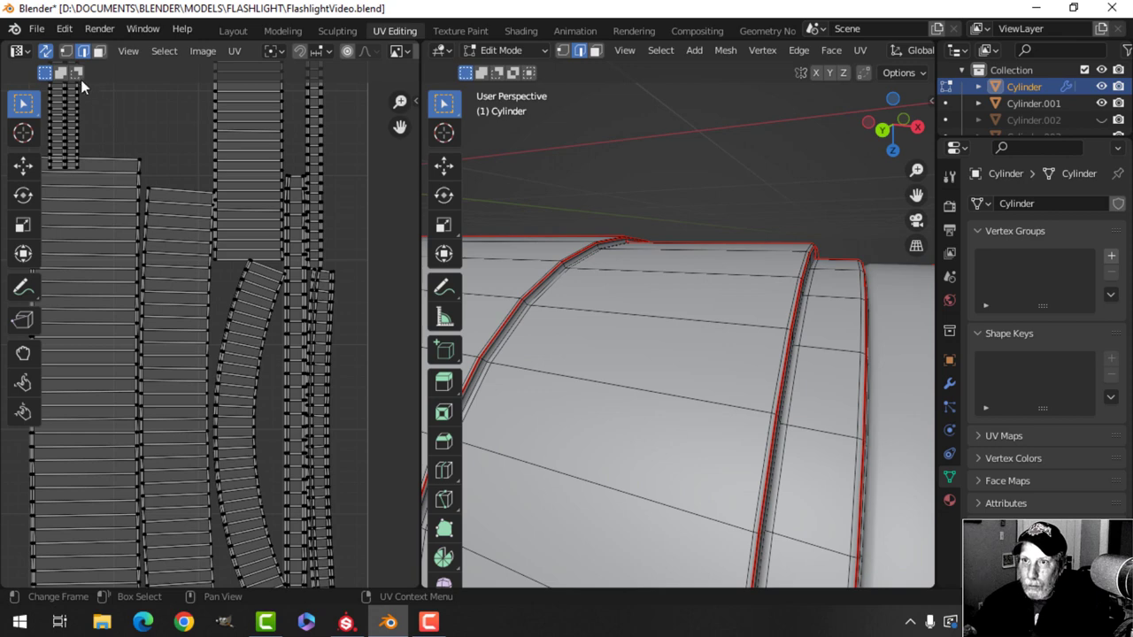
Step: Turn off UV sync selection, select the whole mesh, and straighten the long curved island with To Grid By Shape
left_click(46, 51)
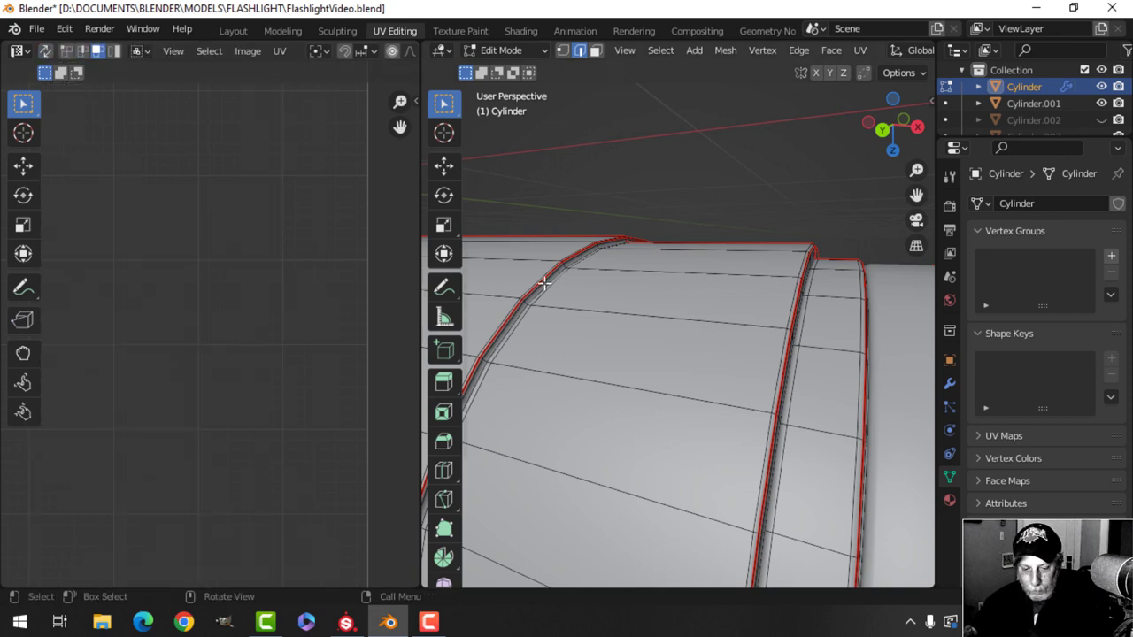
key("a")
left_click_drag(227, 276, 271, 330)
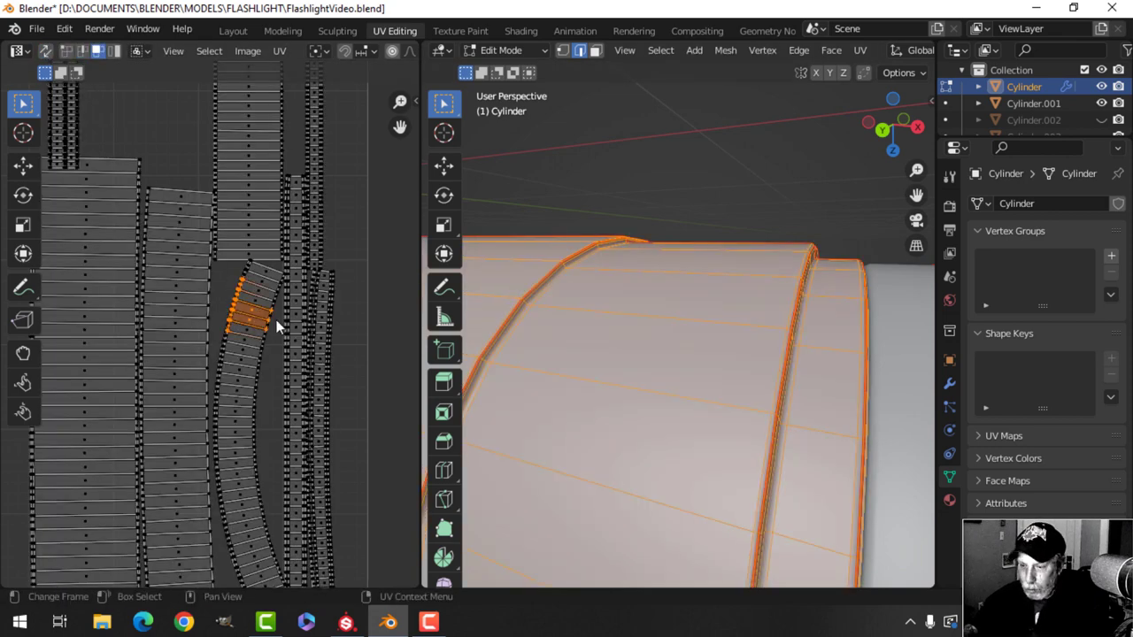
key("ctrl+l")
key("n")
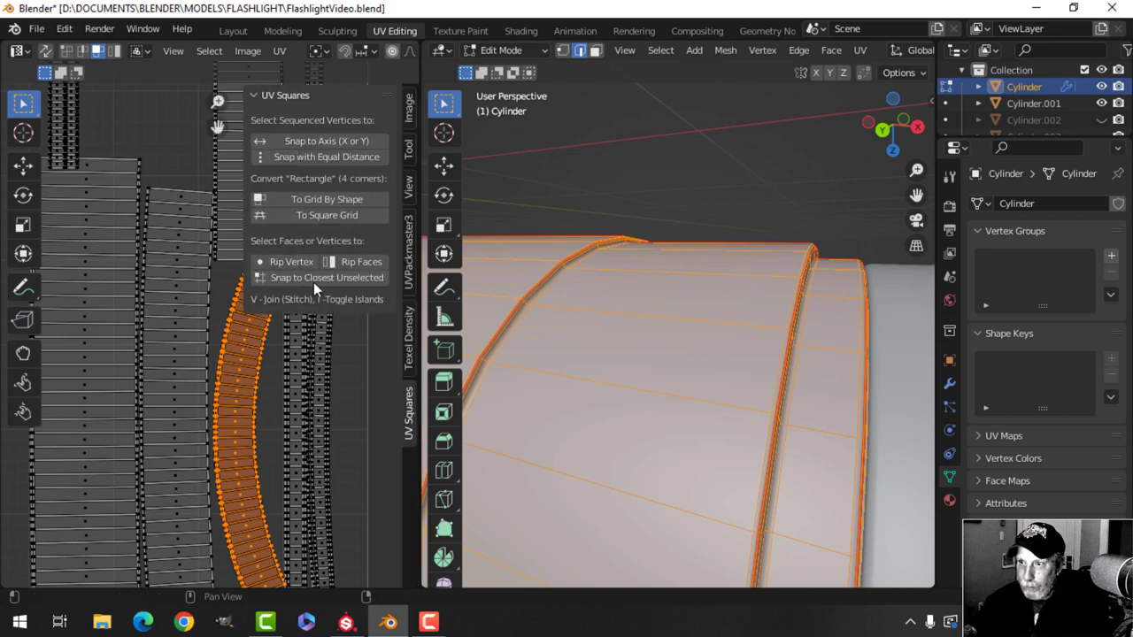
left_click(335, 202)
key("n")
scroll(314, 359, "down", 3)
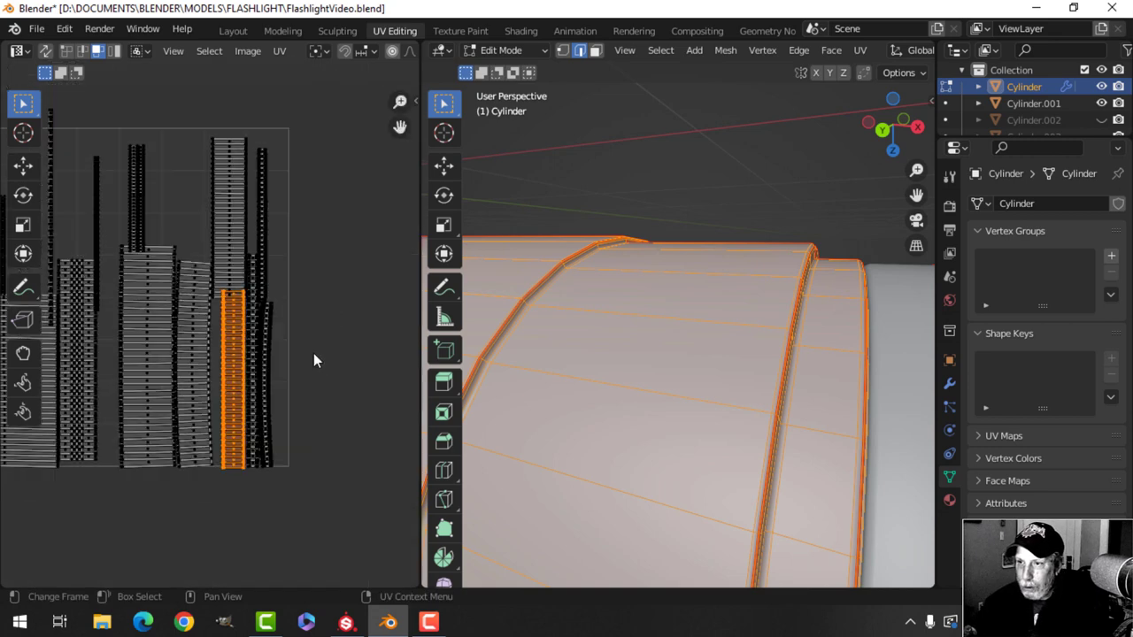
key("alt+a")
Step: Straighten the narrow, slightly curved UV island beside the UV square's edge with To Grid By Shape
scroll(301, 384, "up", 5)
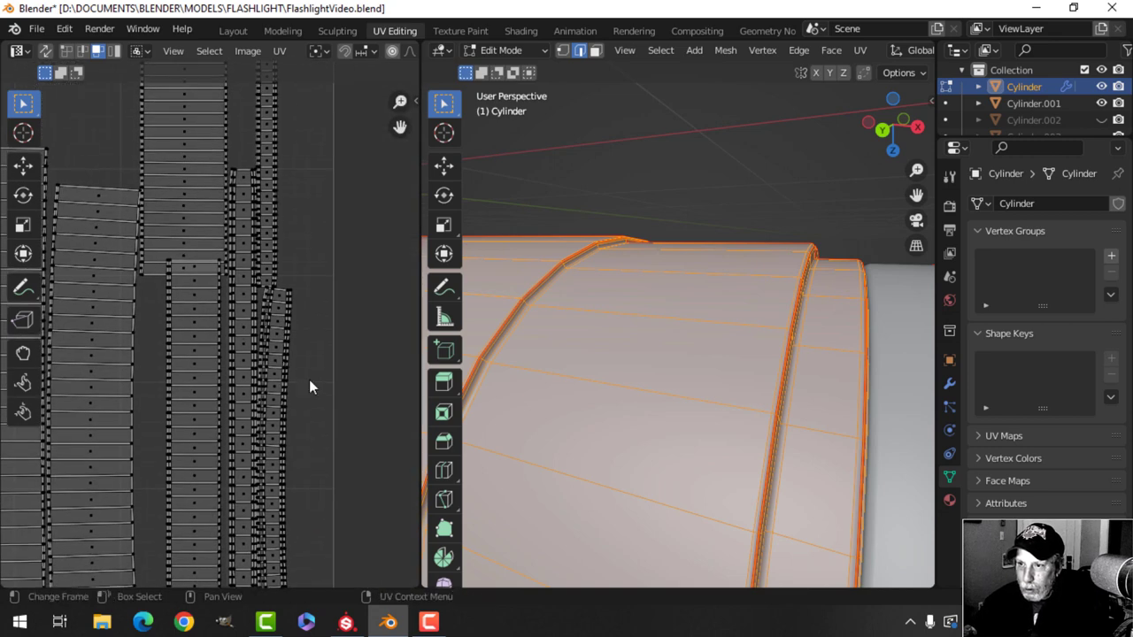
left_click_drag(296, 395, 270, 336)
key("ctrl+l")
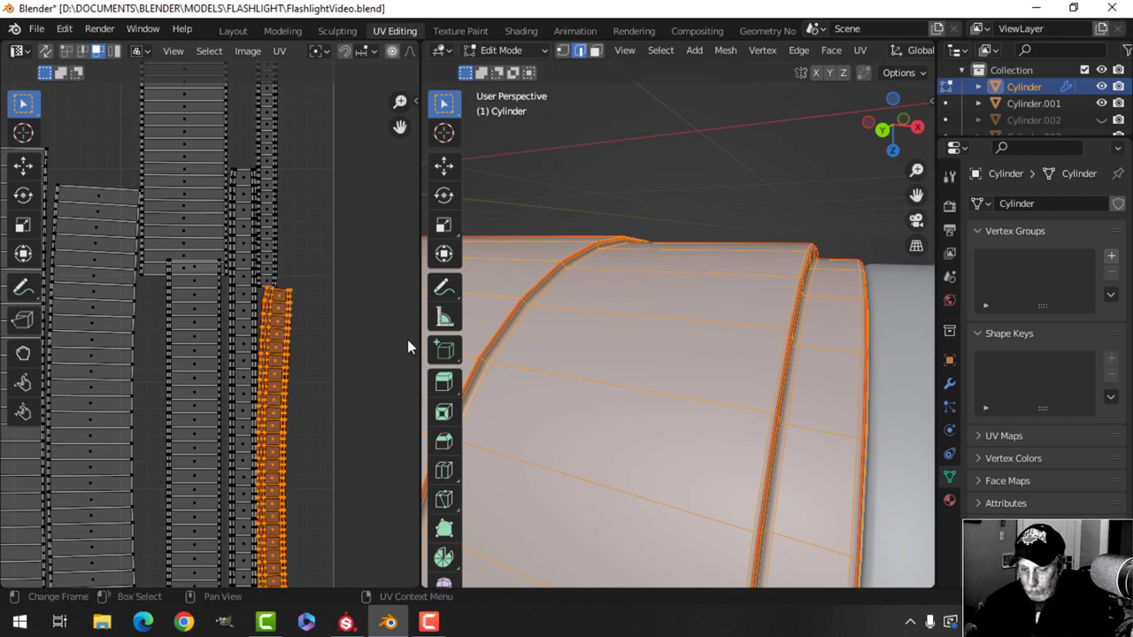
key("n")
left_click(353, 198)
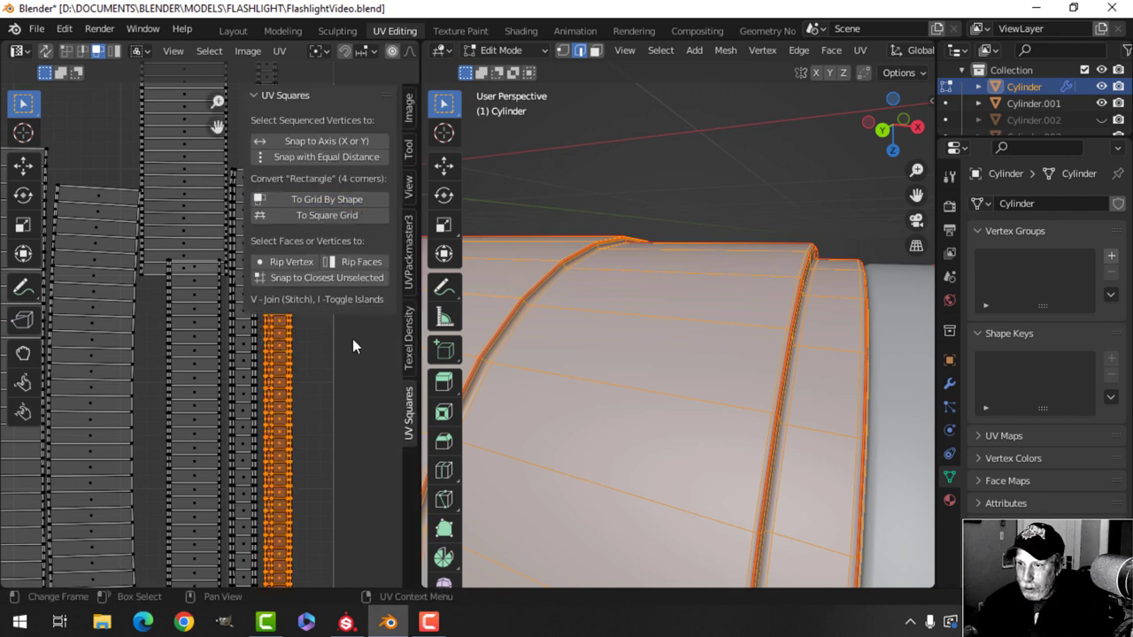
key("n")
scroll(271, 363, "down", 5)
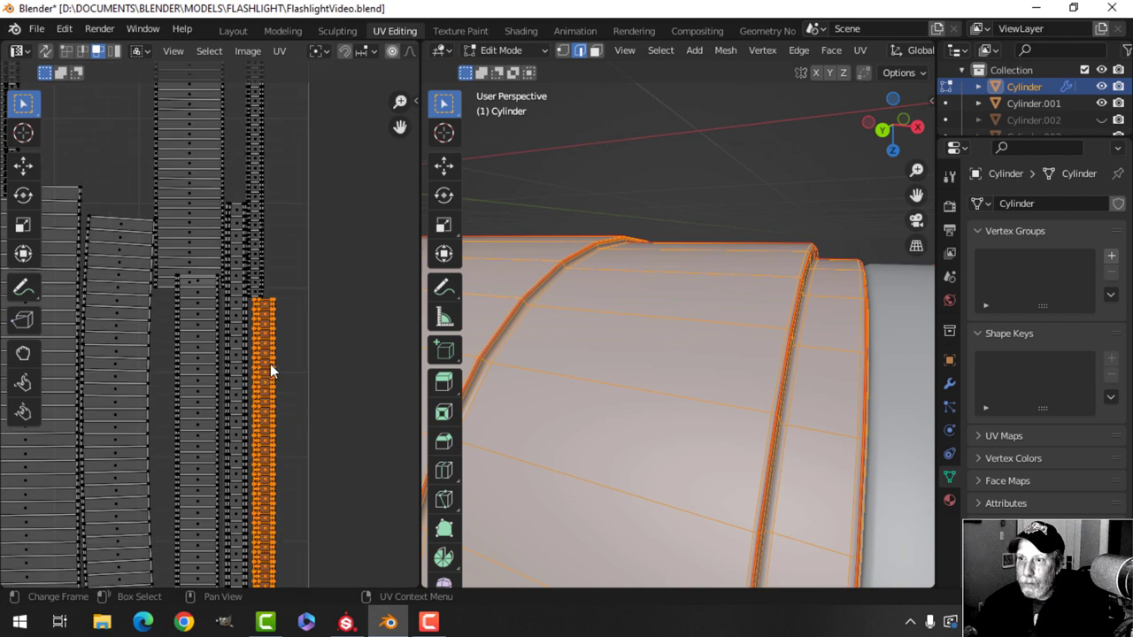
scroll(270, 364, "down", 4)
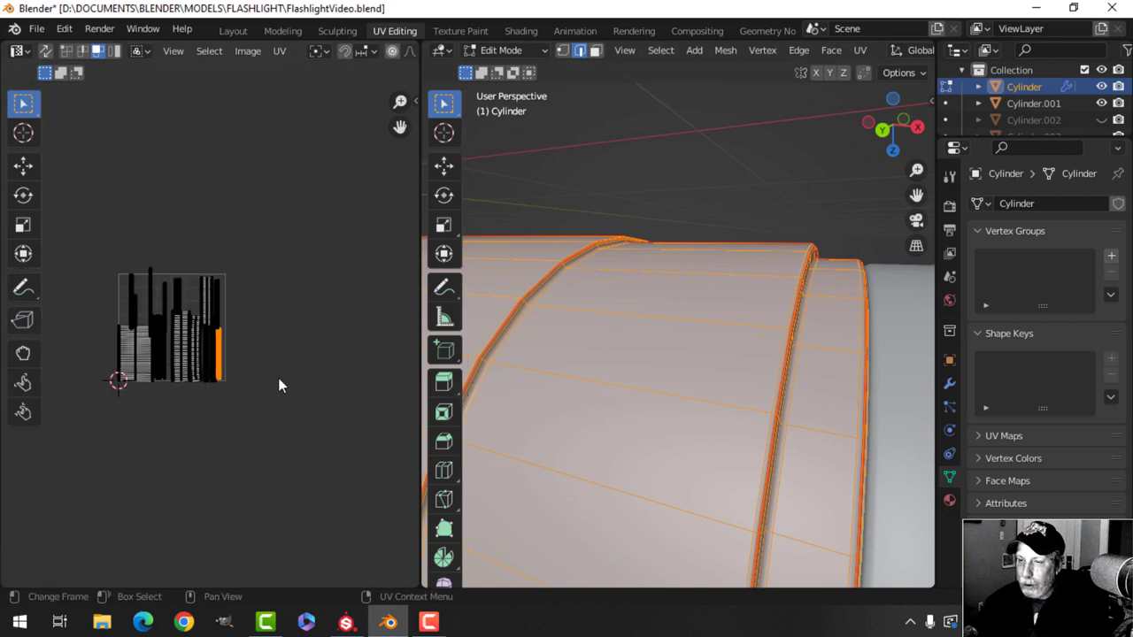
Step: Return to Object Mode and narrow the UV editor to give the 3D view more room
key("Tab")
scroll(608, 378, "down", 7)
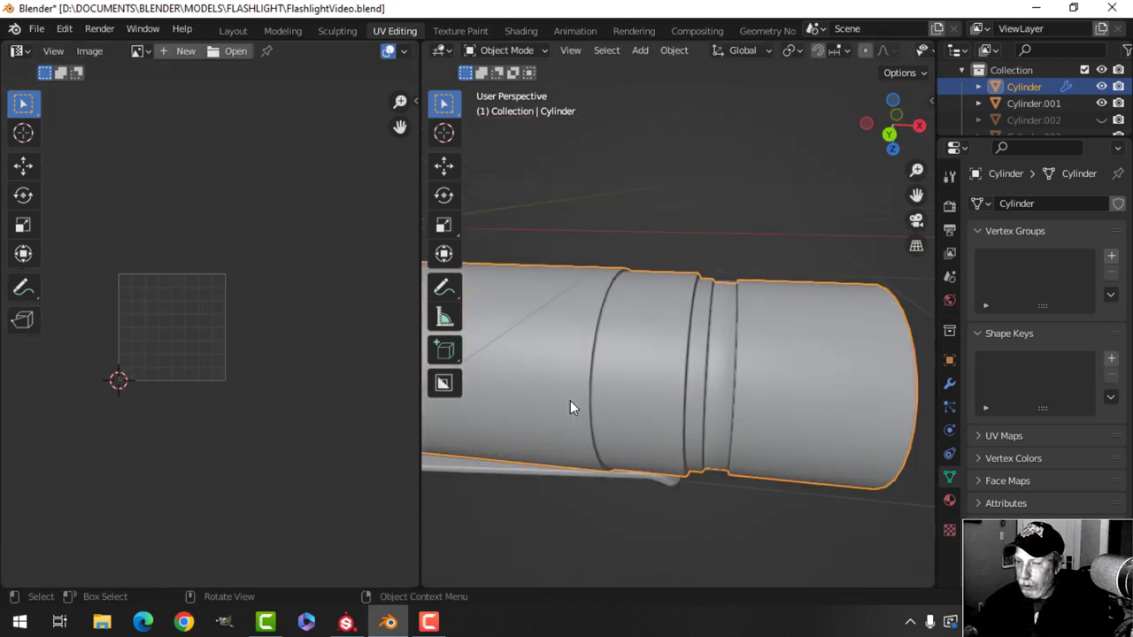
middle_click_drag(576, 400, 628, 409)
left_click_drag(421, 439, 299, 430)
scroll(449, 440, "down", 3)
middle_click_drag(449, 440, 576, 368, "shift")
scroll(575, 409, "down", 4)
Step: Hide the main flashlight body to expose the round Cylinder.002 part
left_click(524, 388)
left_click(537, 339)
key("h")
Step: Open the round Cylinder.002 part in Edit Mode and unwrap all its faces
scroll(601, 365, "up", 3)
left_click(547, 357)
key("Tab")
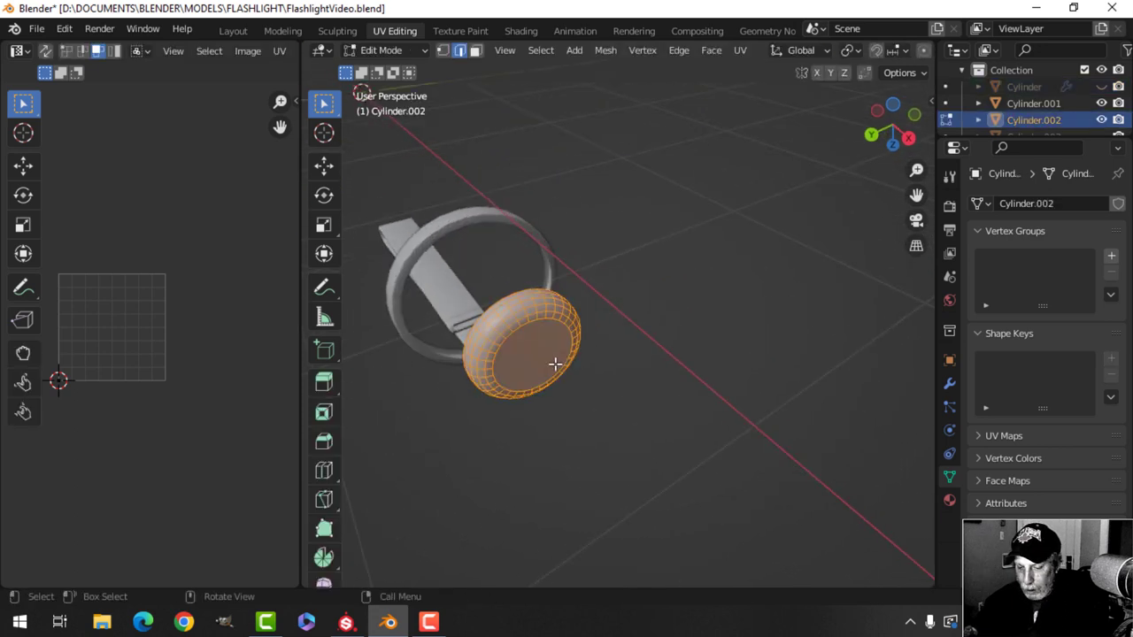
key("u")
left_click(553, 364)
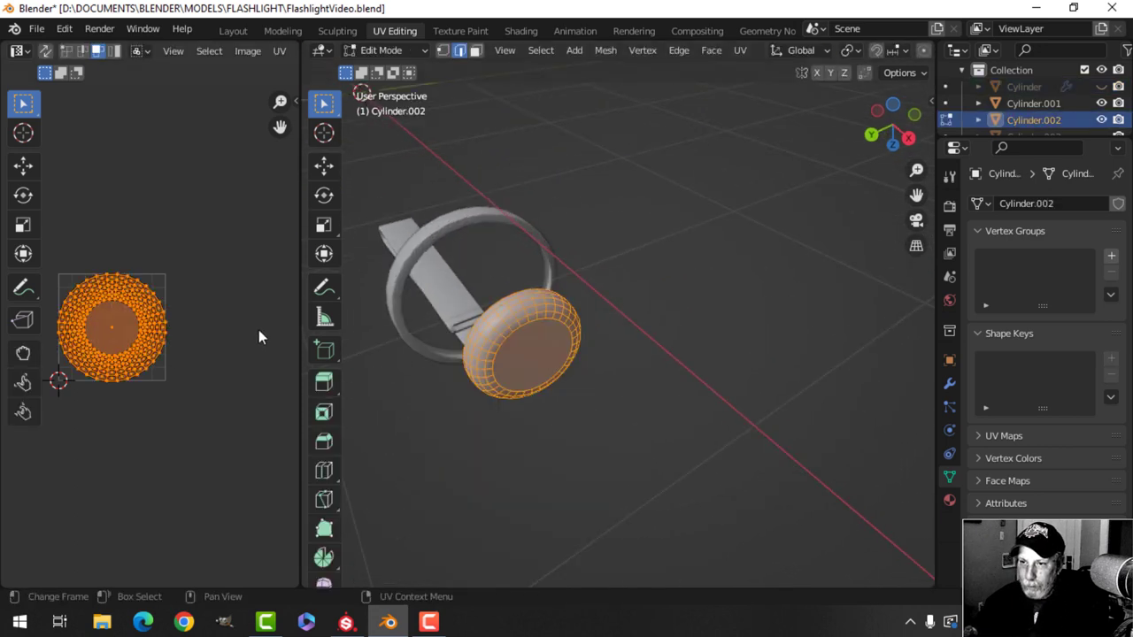
Step: Shrink the round part's UV island, move it below the UV square, and return to Object Mode
key("s")
left_click(151, 351)
key("g")
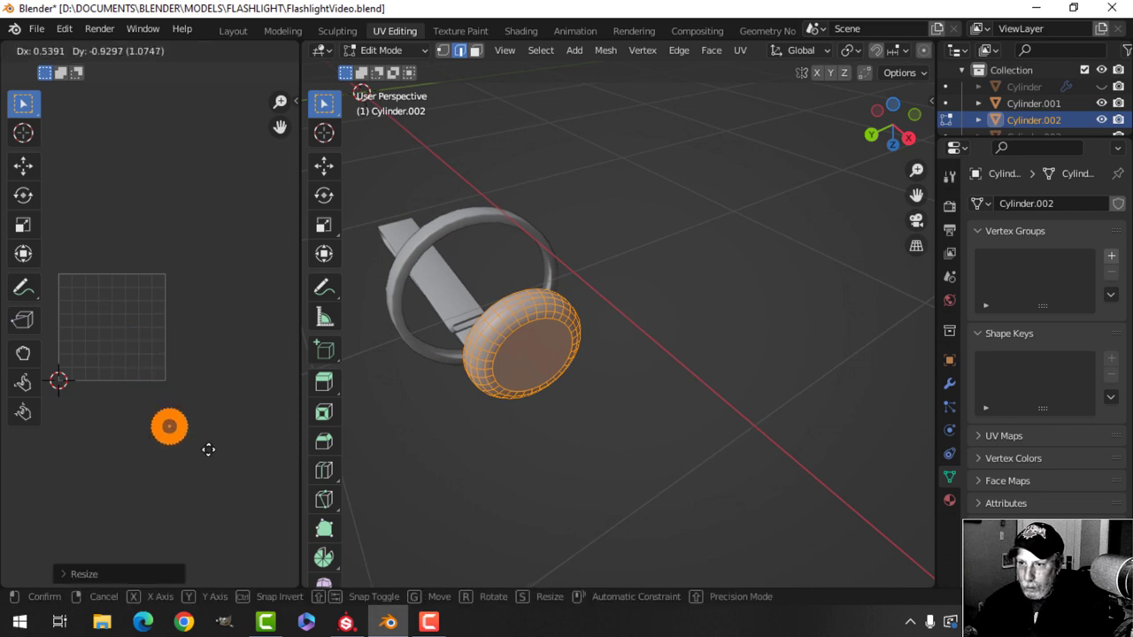
left_click(208, 450)
key("Tab")
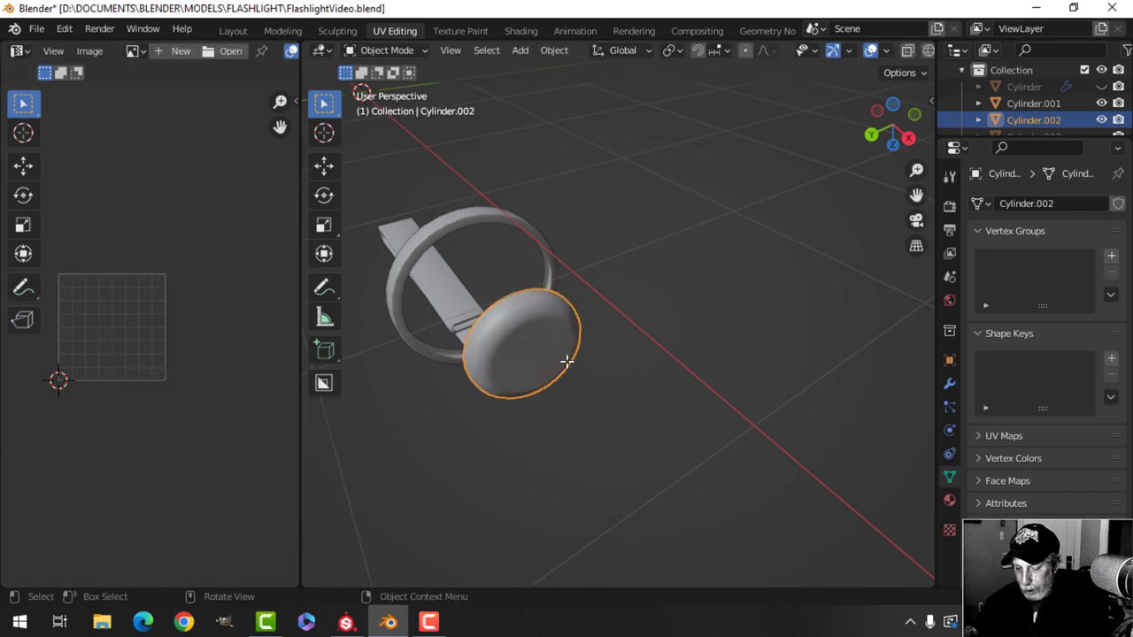
Step: Hide the round part, then open the ring Cylinder.001 in Edit Mode with nothing selected
key("h")
middle_click_drag(501, 367, 625, 343)
left_click(460, 264)
key("Tab")
scroll(483, 275, "up", 4)
key("alt+a")
scroll(540, 343, "up", 4)
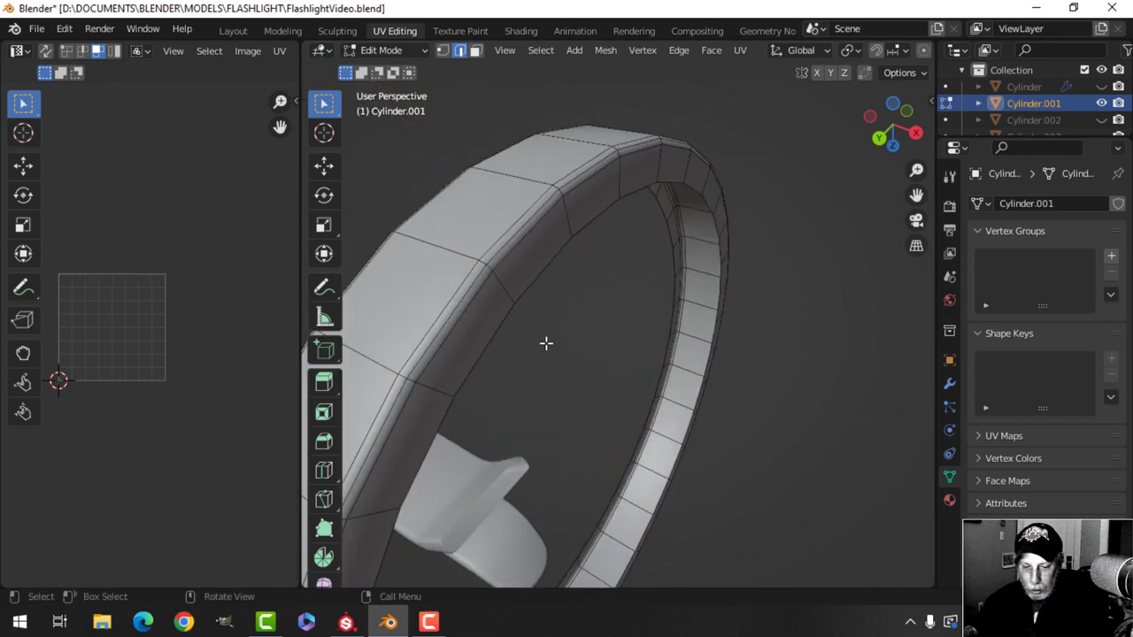
Step: Mark seams along the edge loops on both sides of the ring
left_click(470, 291, "alt")
middle_click_drag(469, 291, 636, 307)
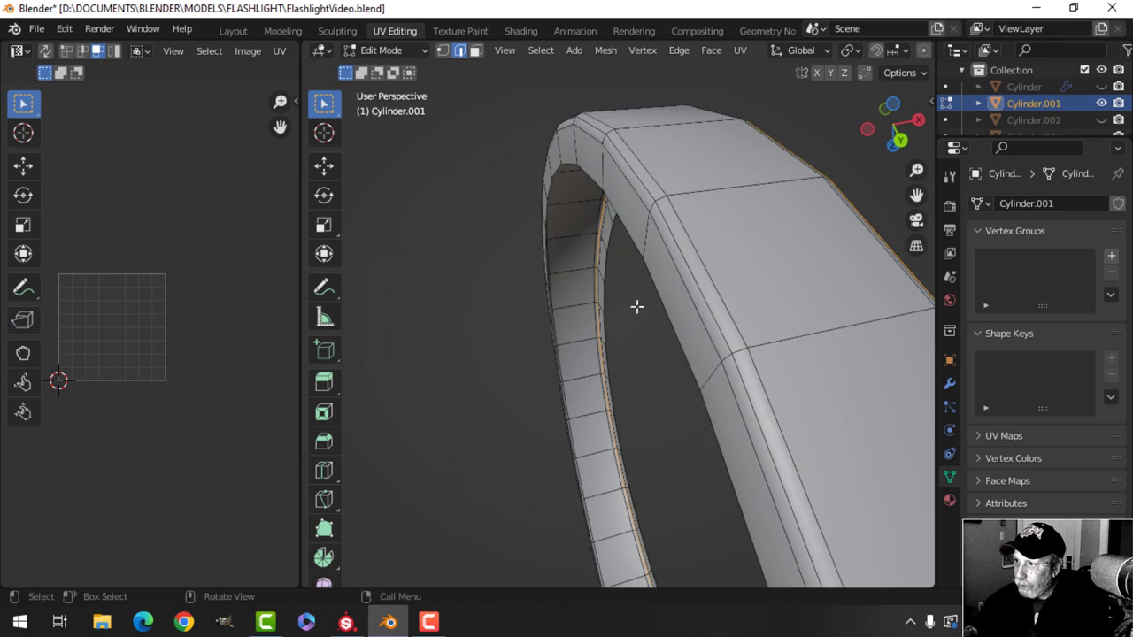
key("ctrl+e")
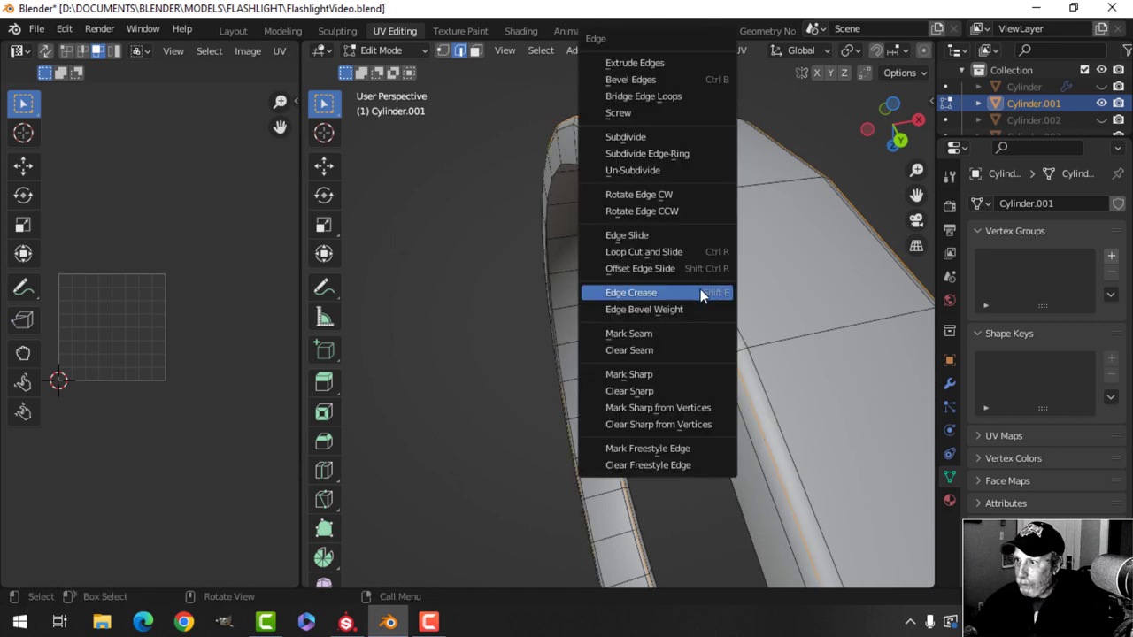
left_click(665, 333)
Step: Select the entire ring mesh and unwrap it along its seams
key("a")
key("u")
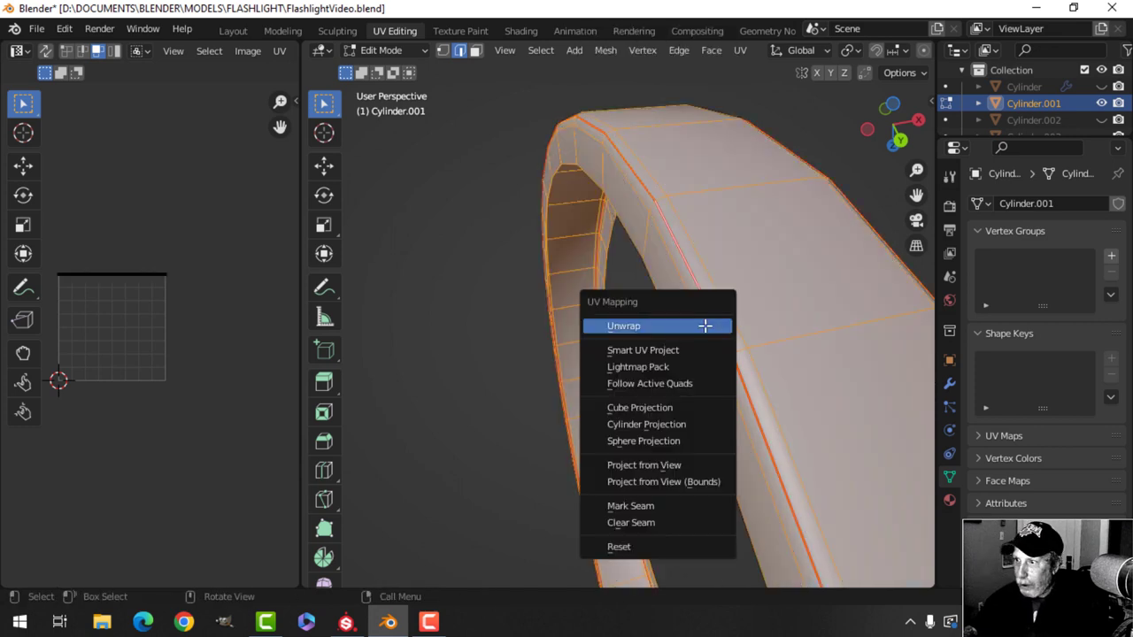
left_click(703, 325)
scroll(212, 340, "up", 4)
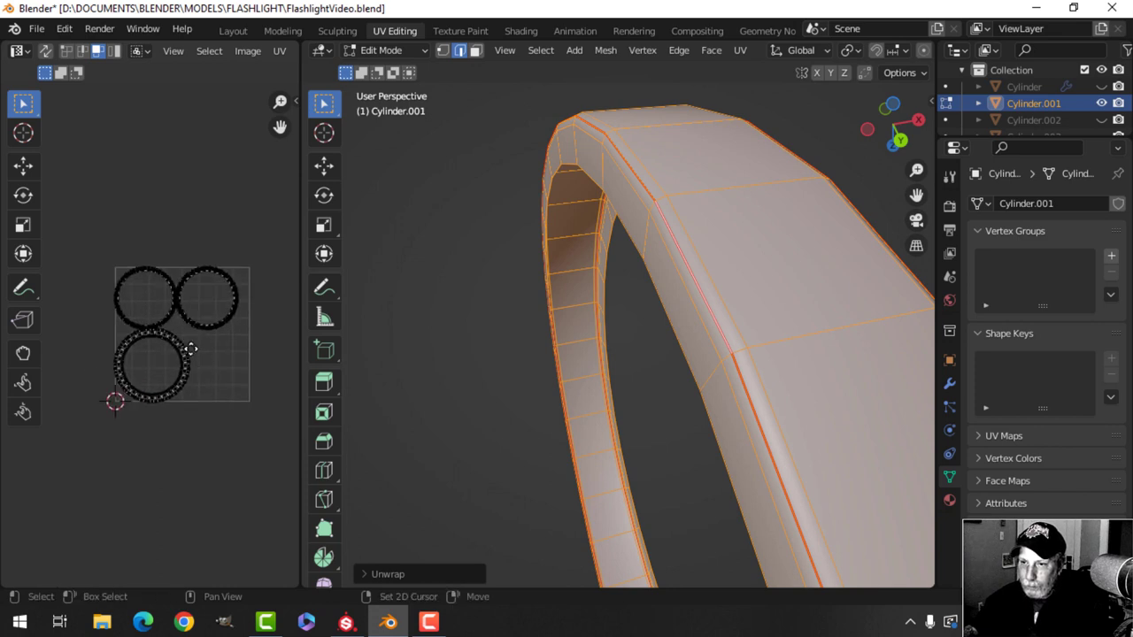
Step: Select all of the ring's UV islands and straighten them with UV Squares To Grid By Shape
key("alt+a")
left_click_drag(137, 261, 220, 416)
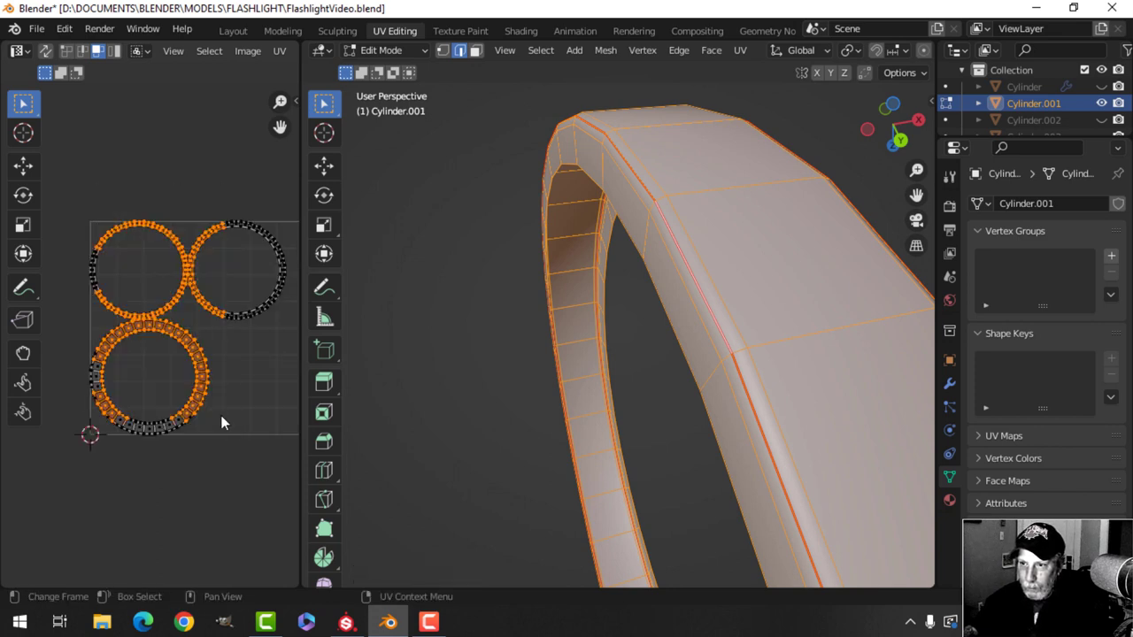
middle_click_drag(221, 416, 202, 398)
key("a")
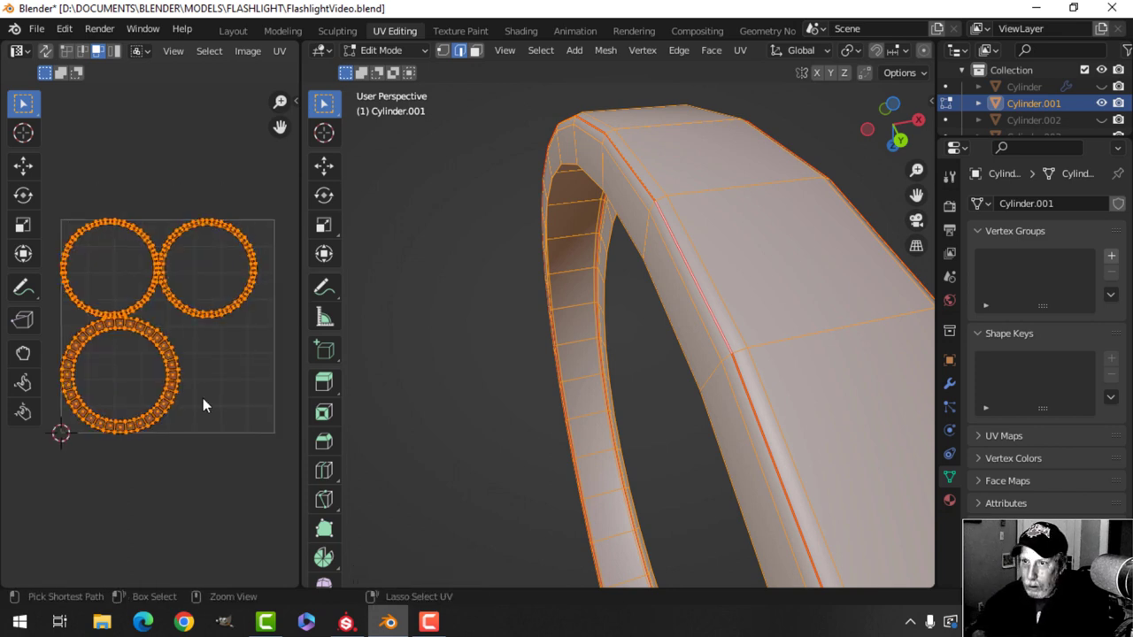
key("n")
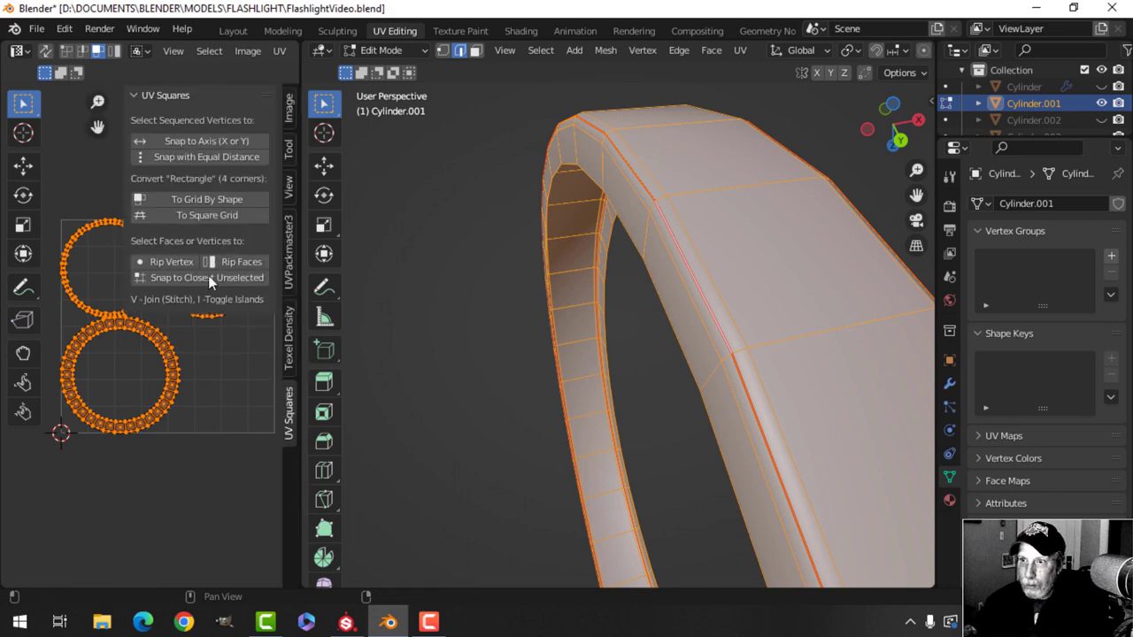
left_click(219, 198)
key("n")
scroll(216, 382, "down", 3)
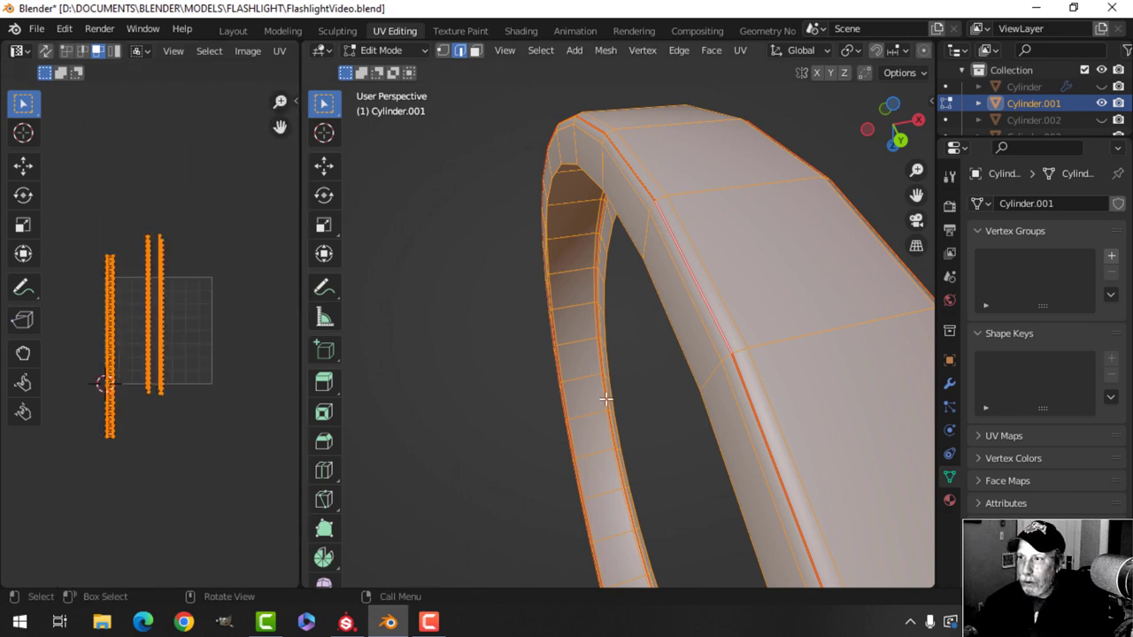
Step: Leave Edit Mode and hide the ring, then open the pocket clip in Edit Mode with nothing selected
key("Tab")
scroll(607, 398, "down", 5)
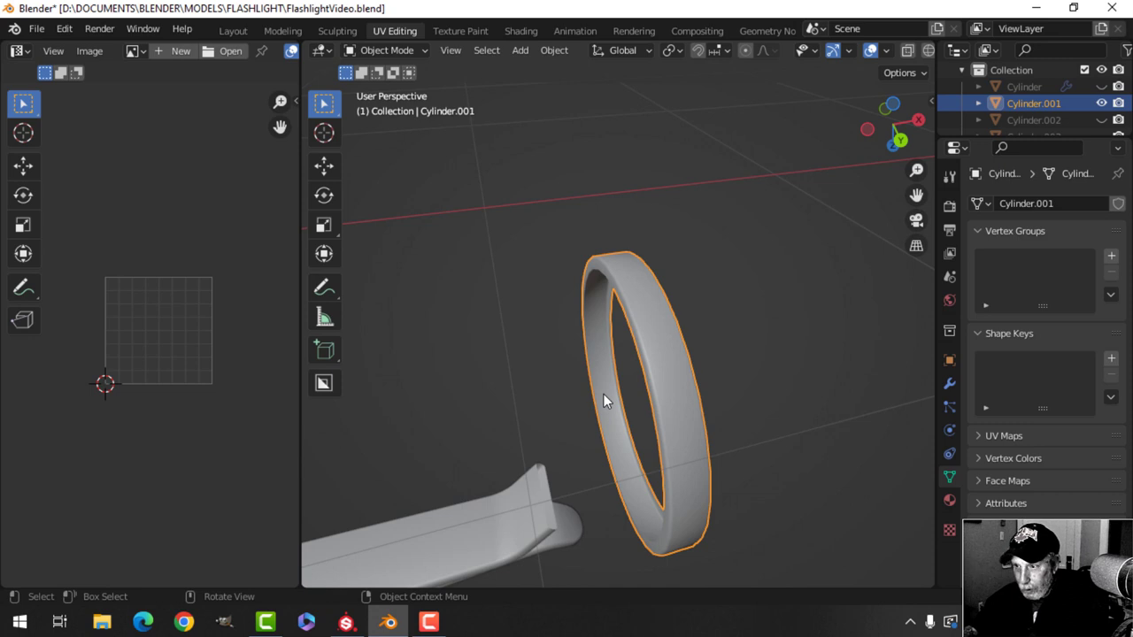
key("h")
middle_click_drag(576, 437, 660, 372, "shift")
left_click(607, 317)
key("Tab")
scroll(642, 336, "up", 4)
scroll(660, 372, "up", 4)
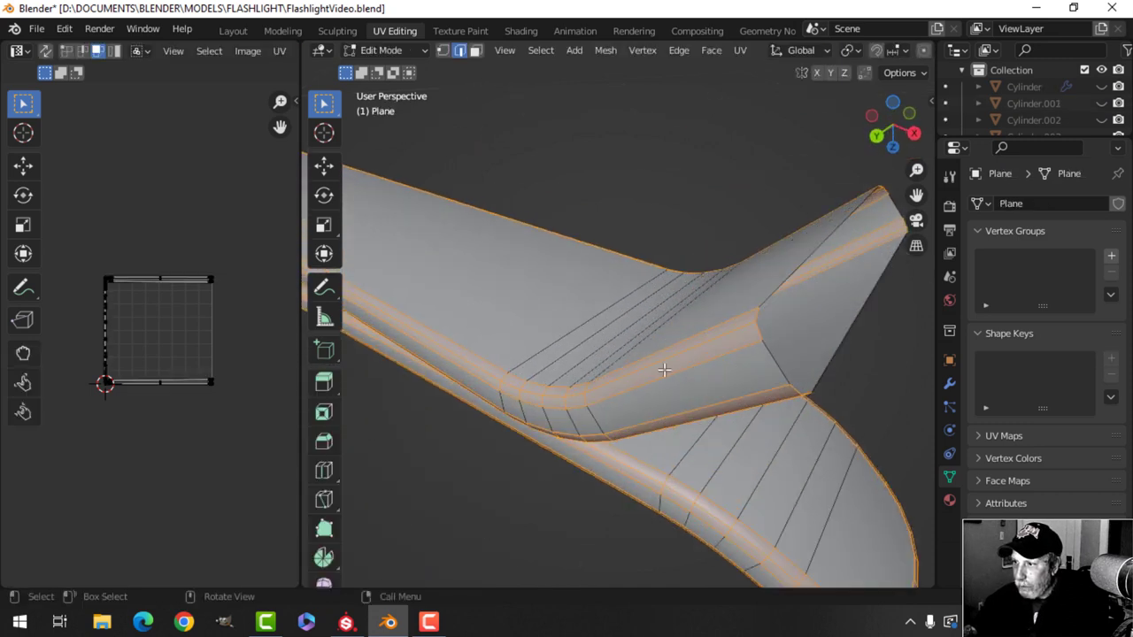
key("alt+a")
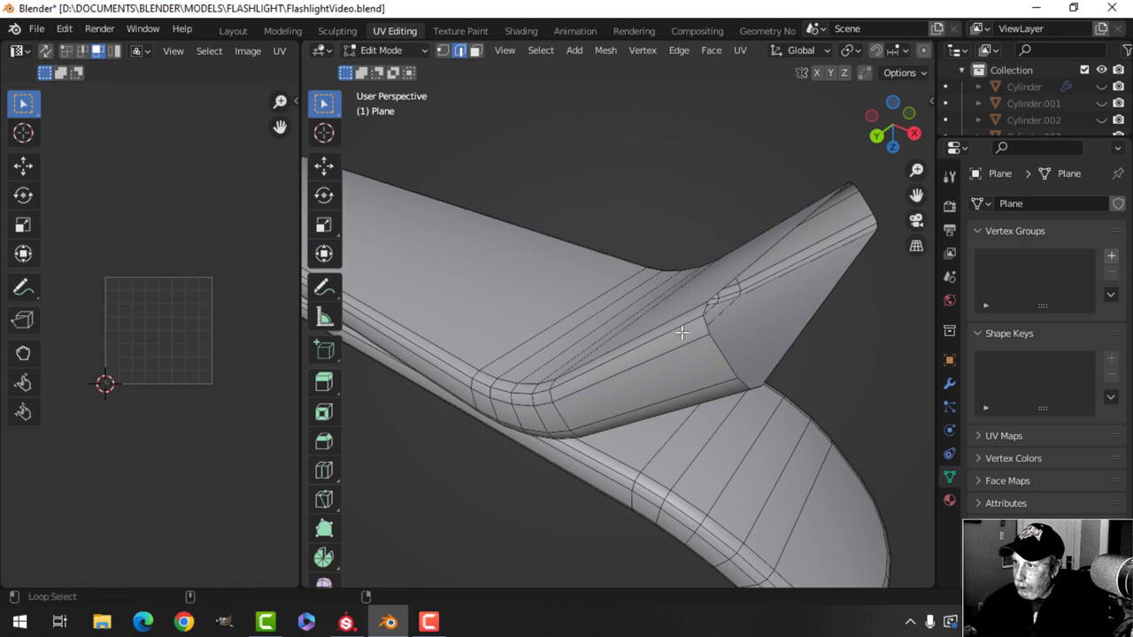
Step: Mark seams along the edge loops that border the clip's sides
left_click(681, 332, "alt")
middle_click_drag(682, 332, 605, 228)
middle_click_drag(568, 150, 593, 275)
key("ctrl+e")
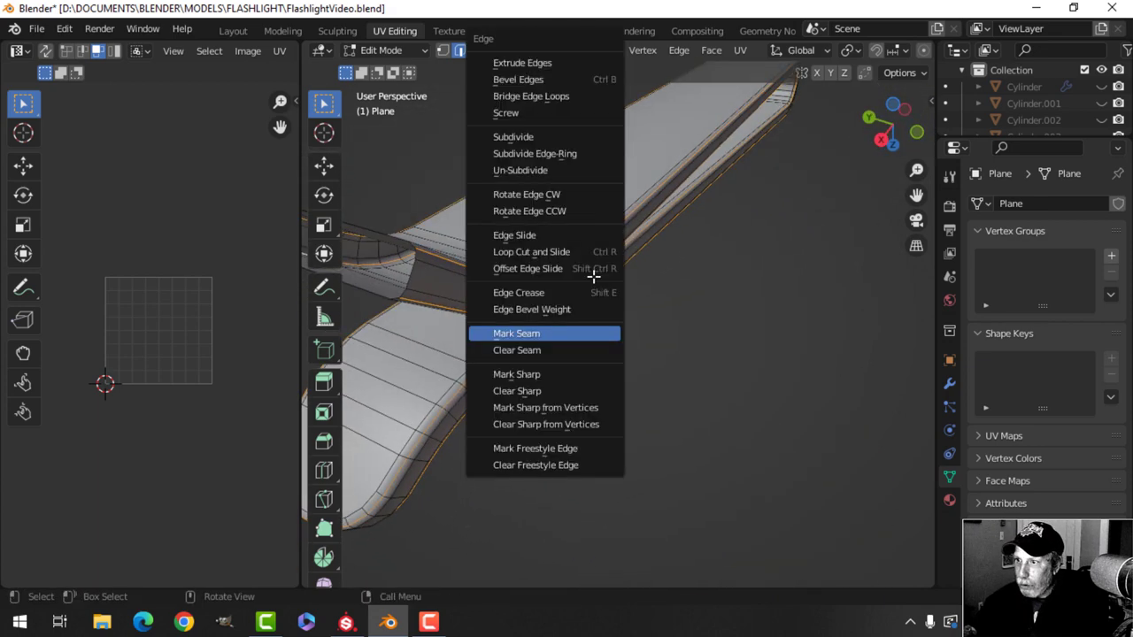
left_click(561, 331)
Step: Select the entire clip mesh and unwrap it along its seams
scroll(618, 338, "down", 5)
key("a")
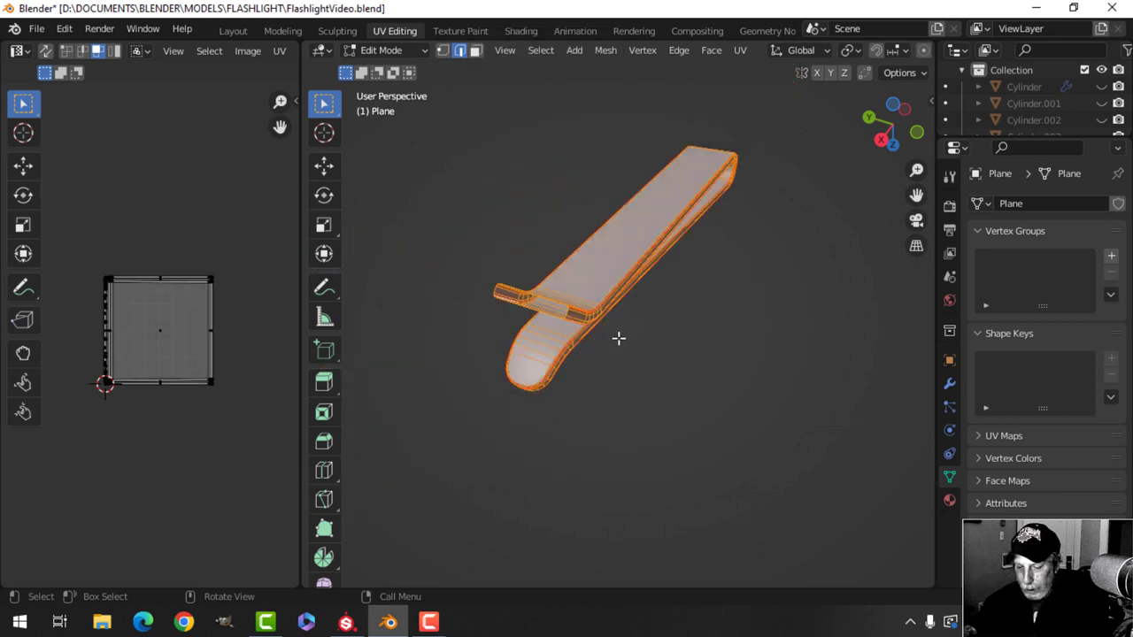
key("u")
left_click(618, 338)
scroll(194, 383, "up", 4)
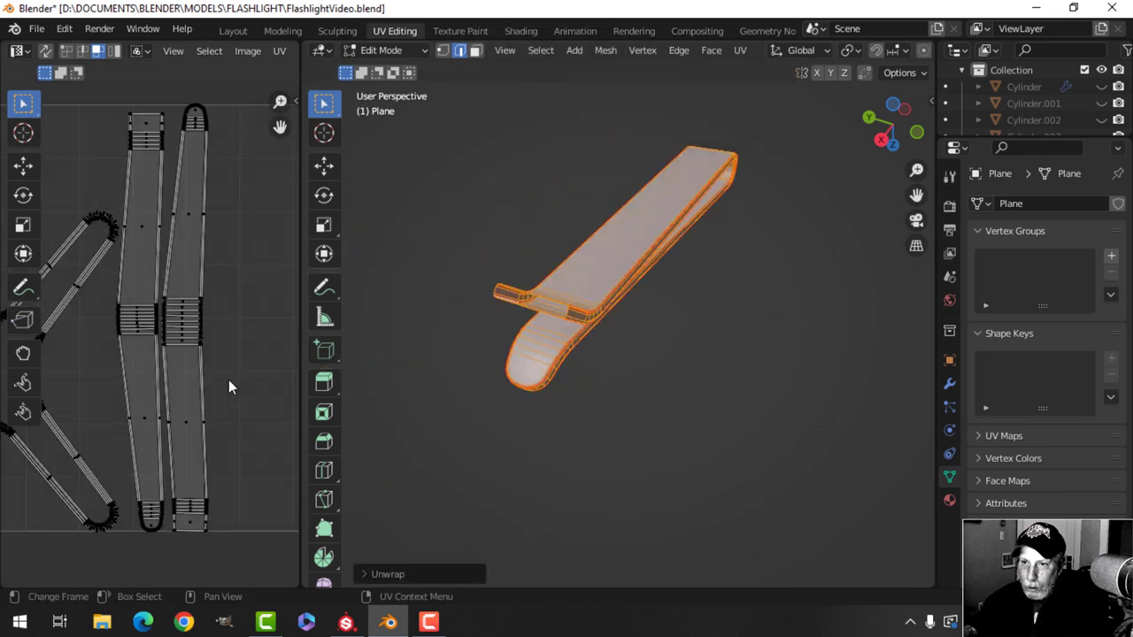
Step: Shrink the clip's UV islands to roughly half size, move them above the UV square, and return to Object Mode
scroll(228, 386, "down", 5)
key("a")
key("s")
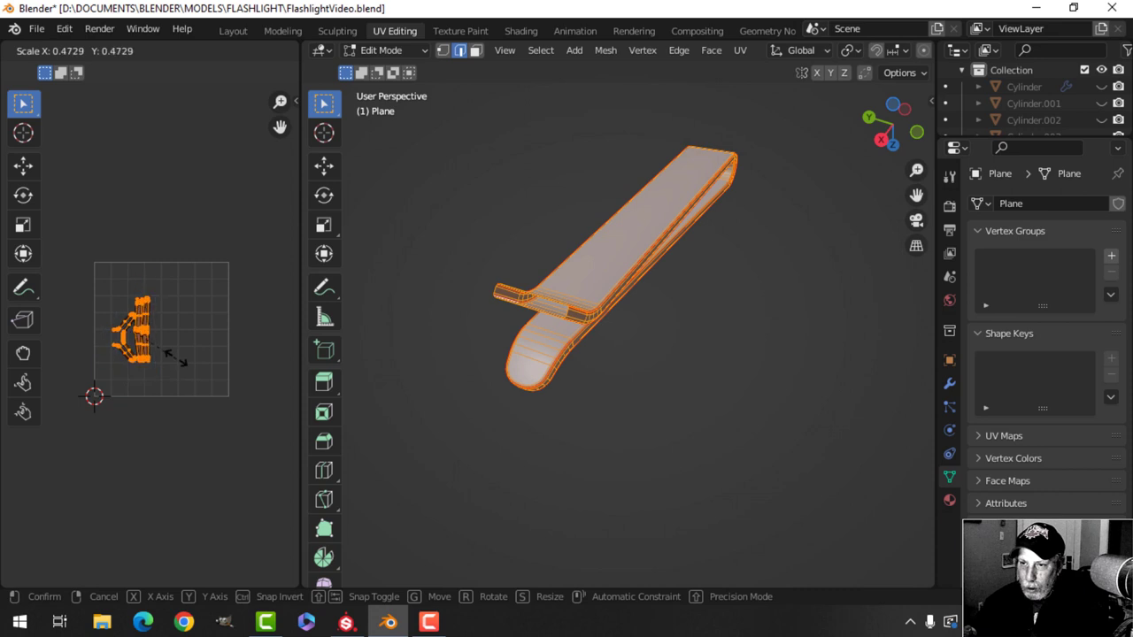
left_click(164, 342)
key("g")
left_click(166, 202)
key("Tab")
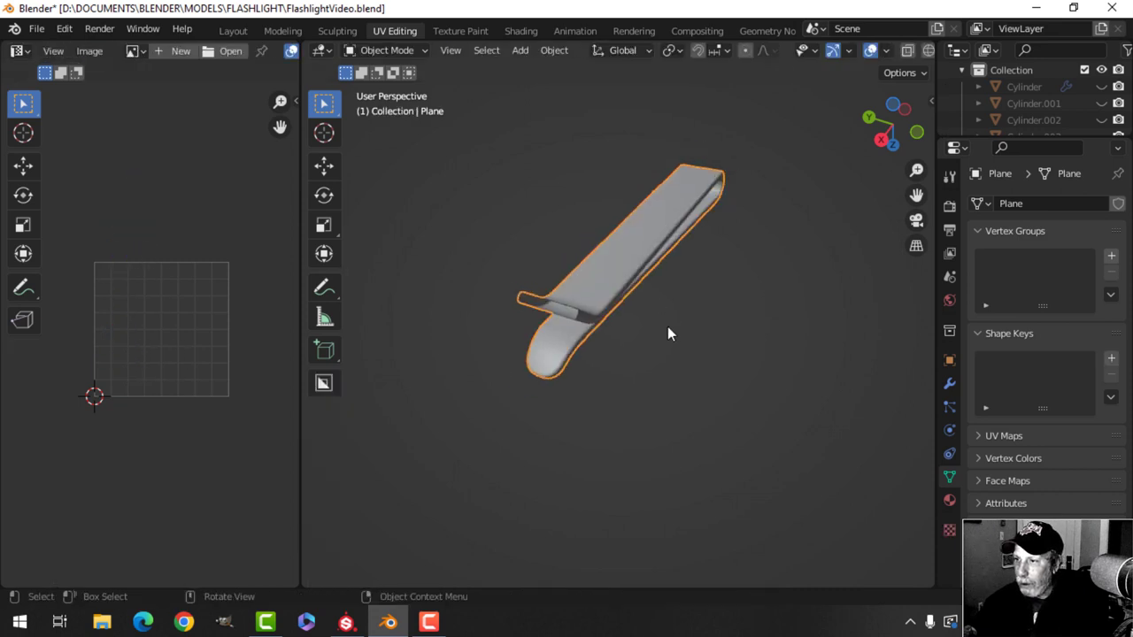
Step: Reveal all hidden flashlight parts and bring the whole flashlight into view
key("KP_Divide")
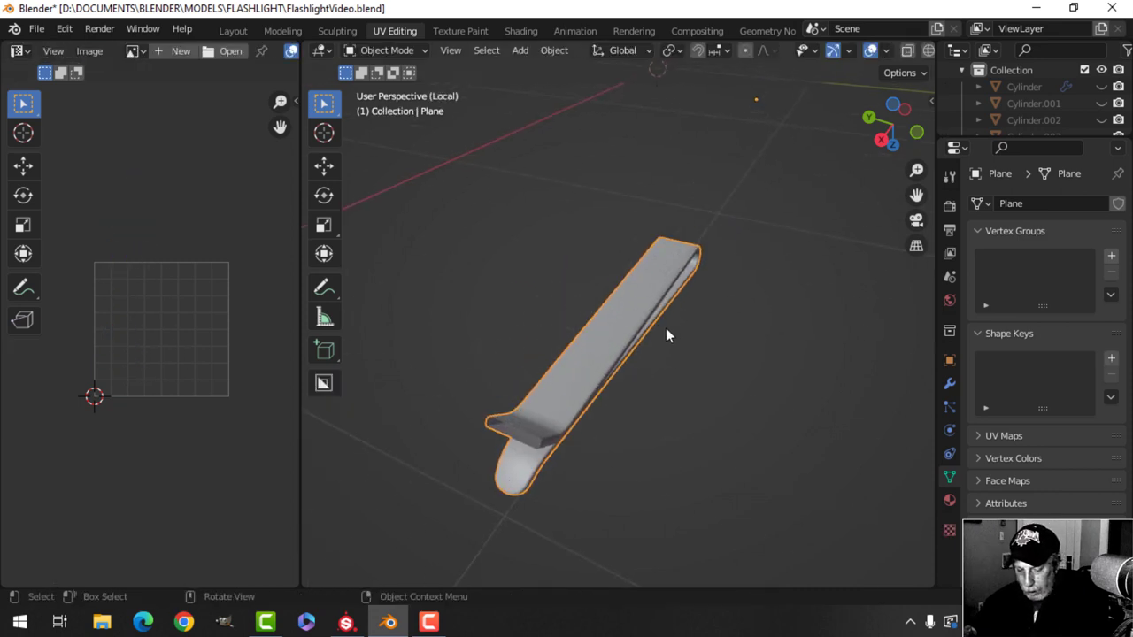
key("KP_Divide")
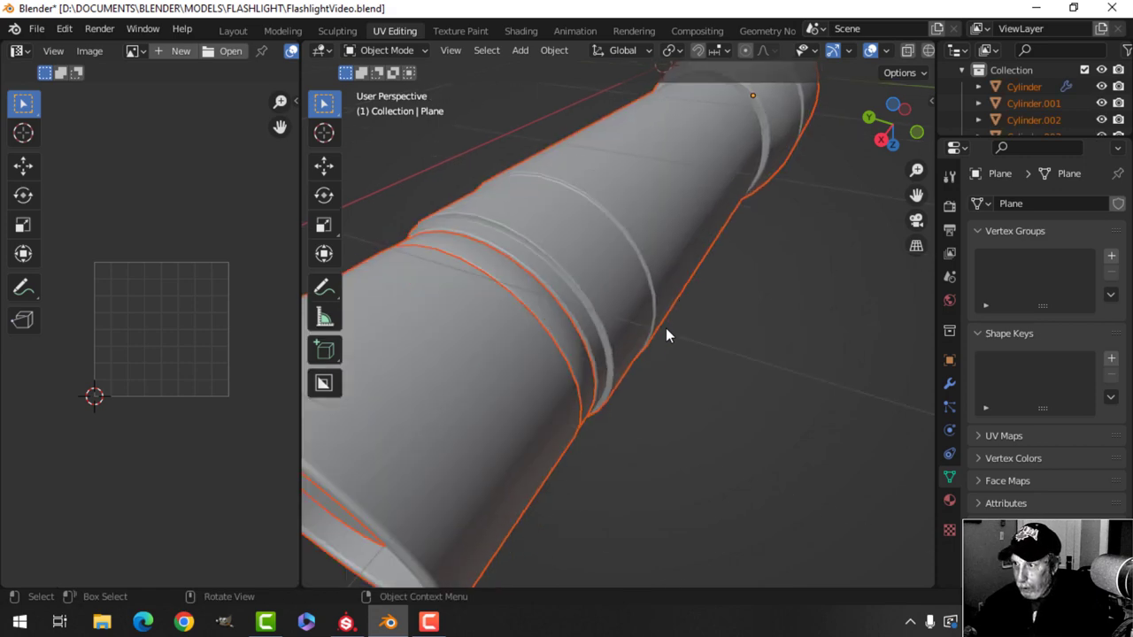
middle_click_drag(604, 352, 715, 339)
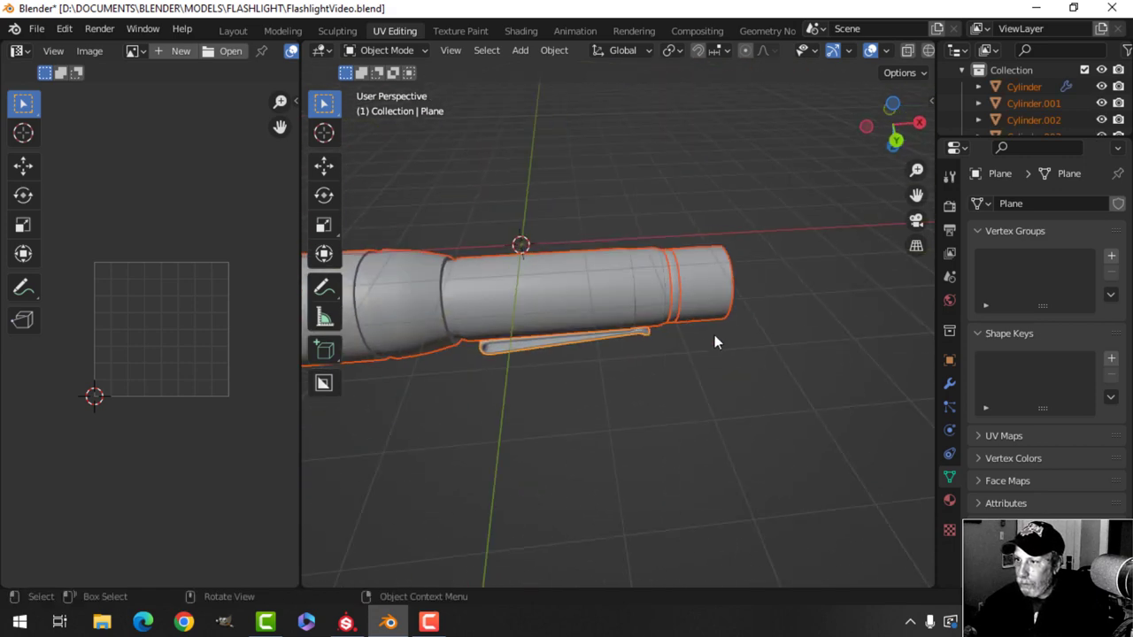
scroll(625, 366, "down", 2)
key("KP_1")
scroll(623, 360, "up", 2)
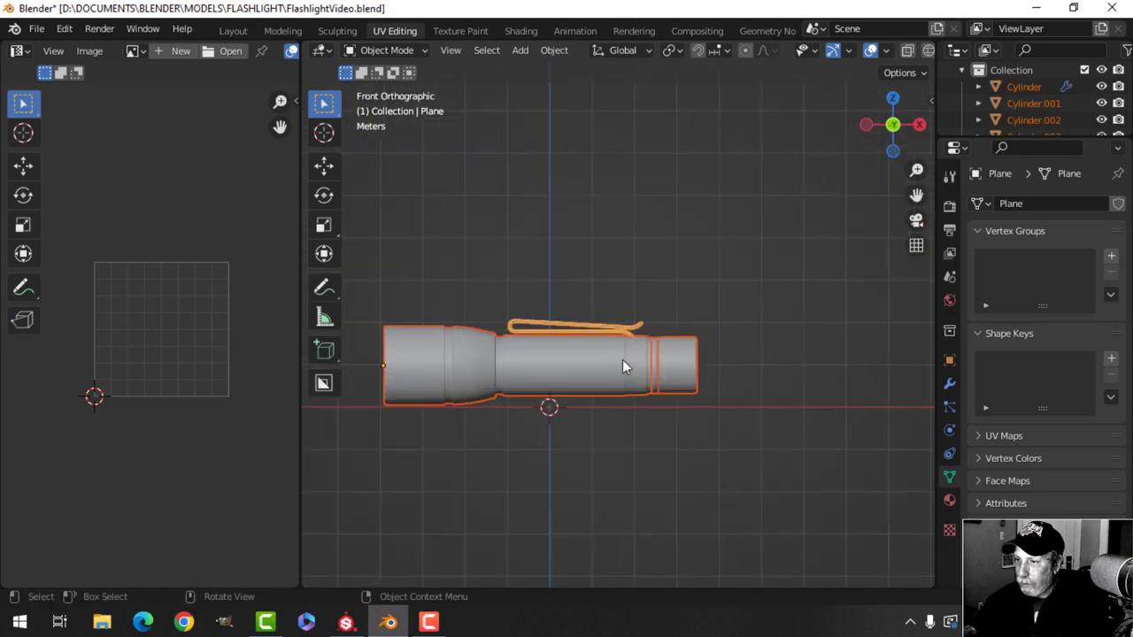
scroll(623, 360, "down", 3)
middle_click_drag(601, 379, 659, 365)
Step: Open all flashlight parts in Edit Mode, widen the UV editor, and average the scale of all UV islands
key("Tab")
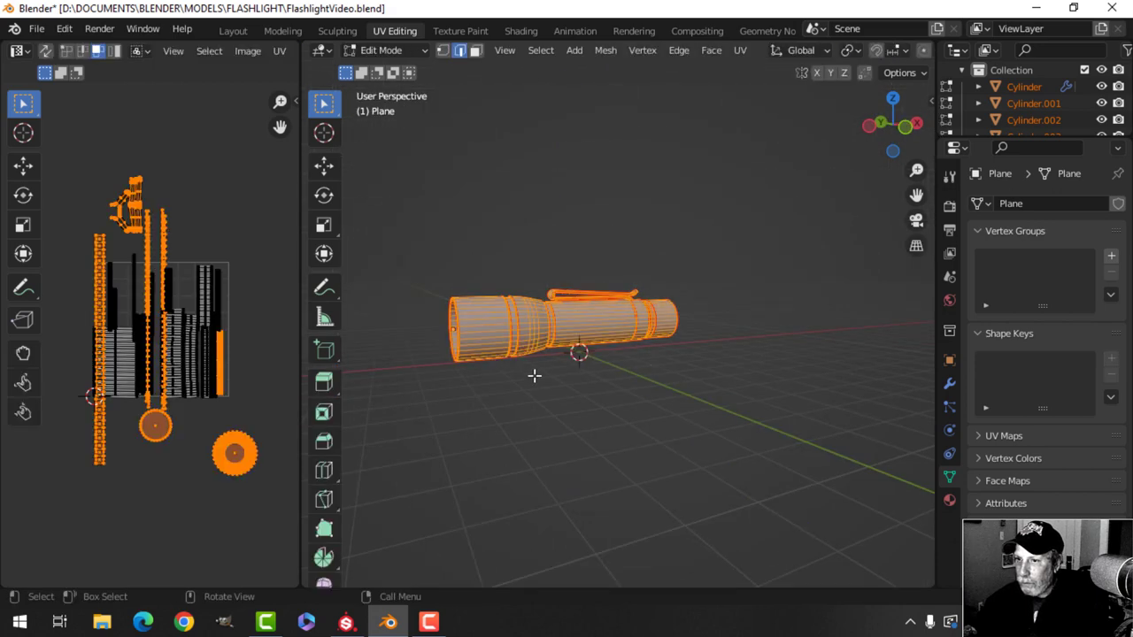
scroll(217, 302, "up", 4)
key("a")
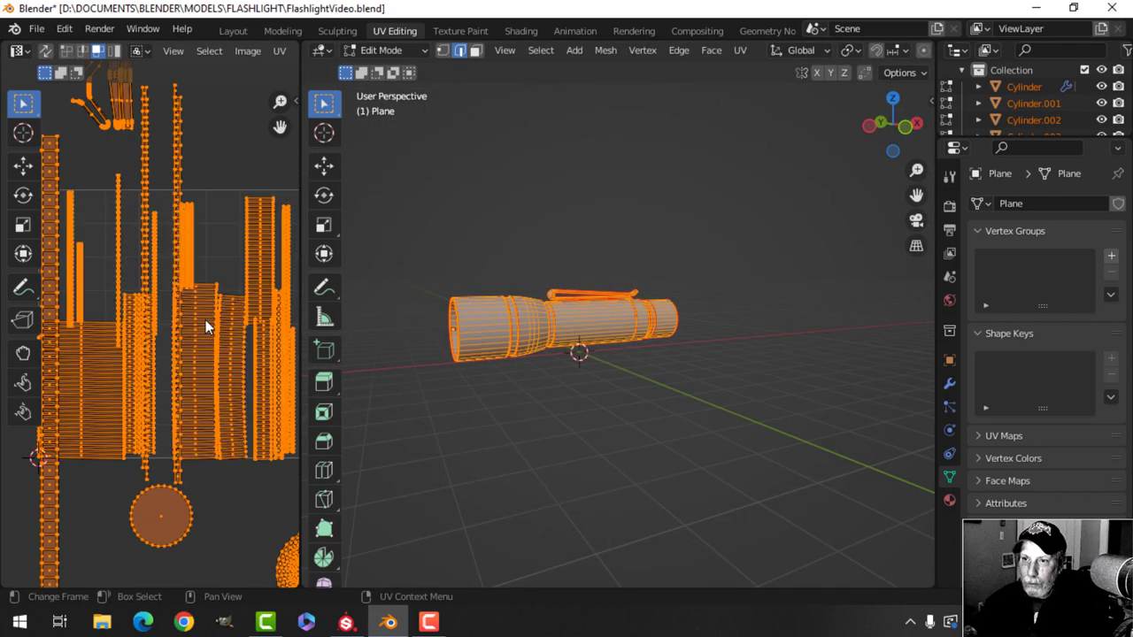
scroll(205, 319, "down", 5)
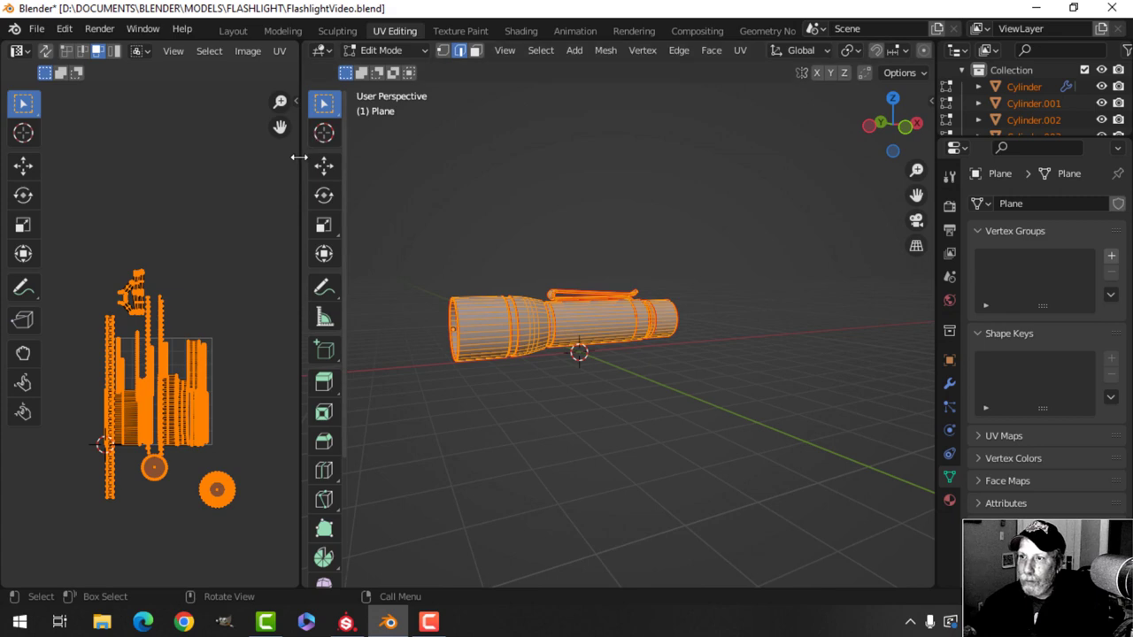
left_click_drag(299, 157, 470, 142)
left_click(279, 50)
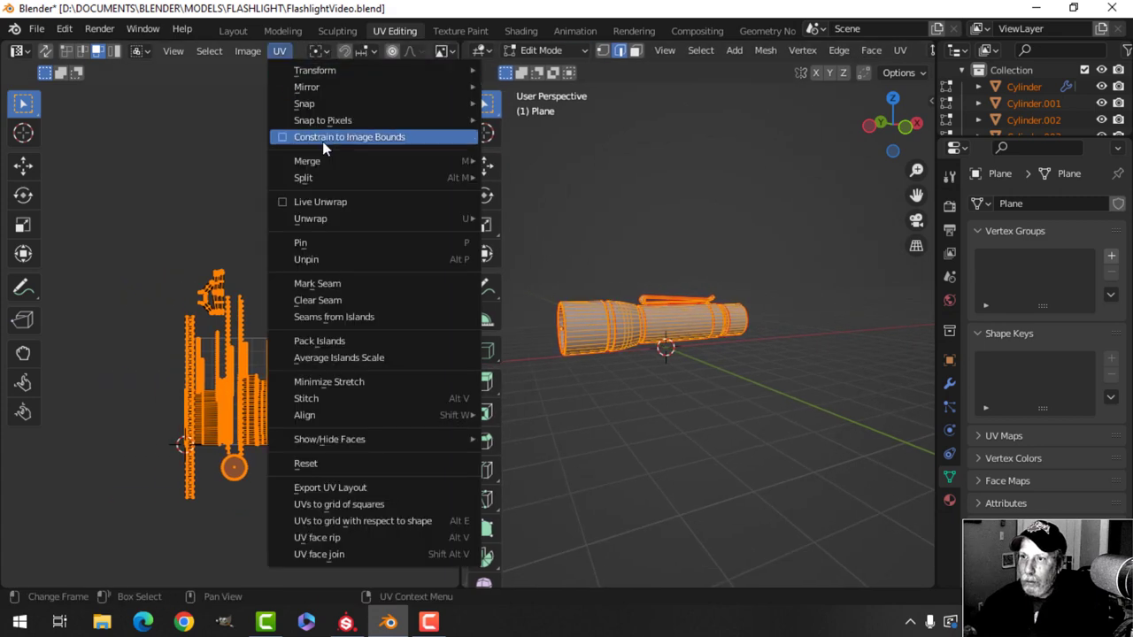
left_click(326, 358)
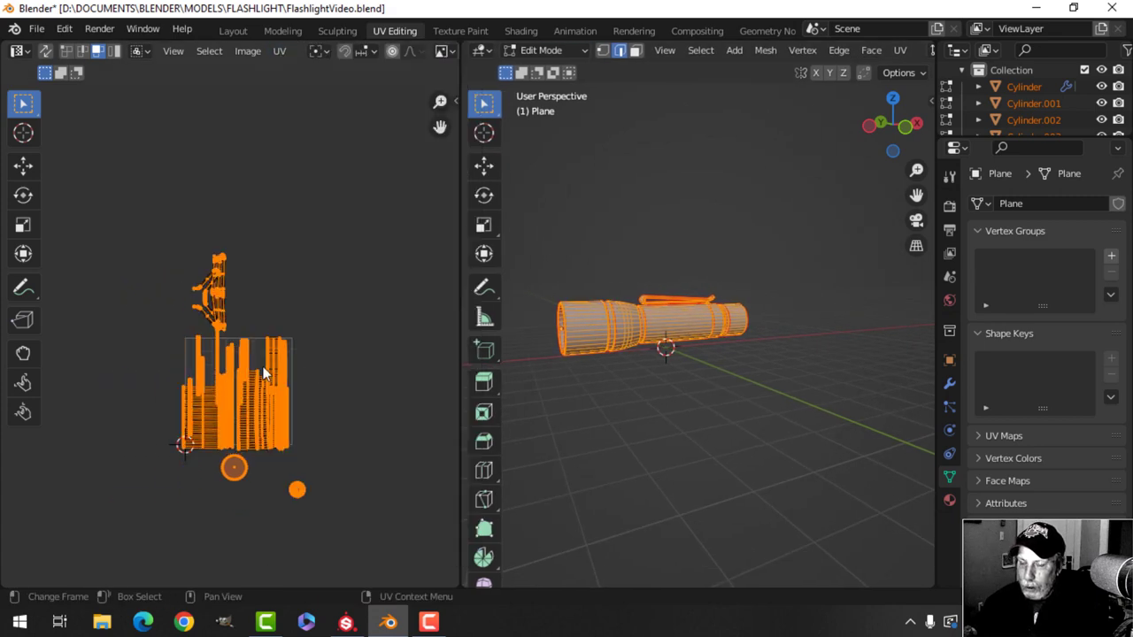
scroll(309, 368, "up", 4)
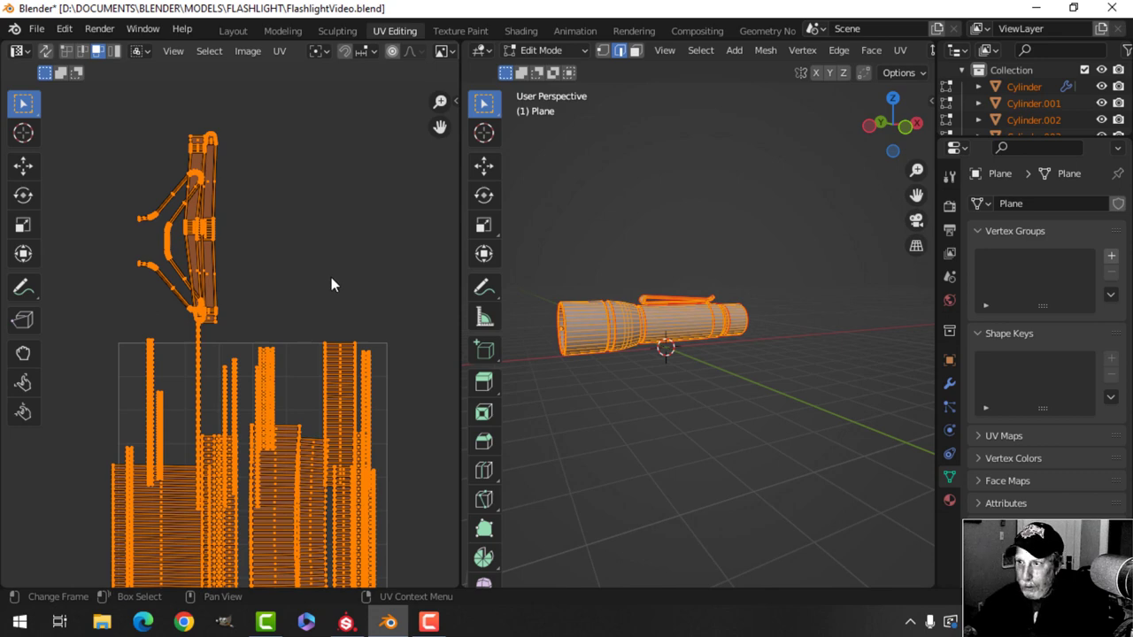
Step: Pack all UV islands into a single tile with UVPackmaster3, using a margin of 0.003
key("n")
left_click(450, 254)
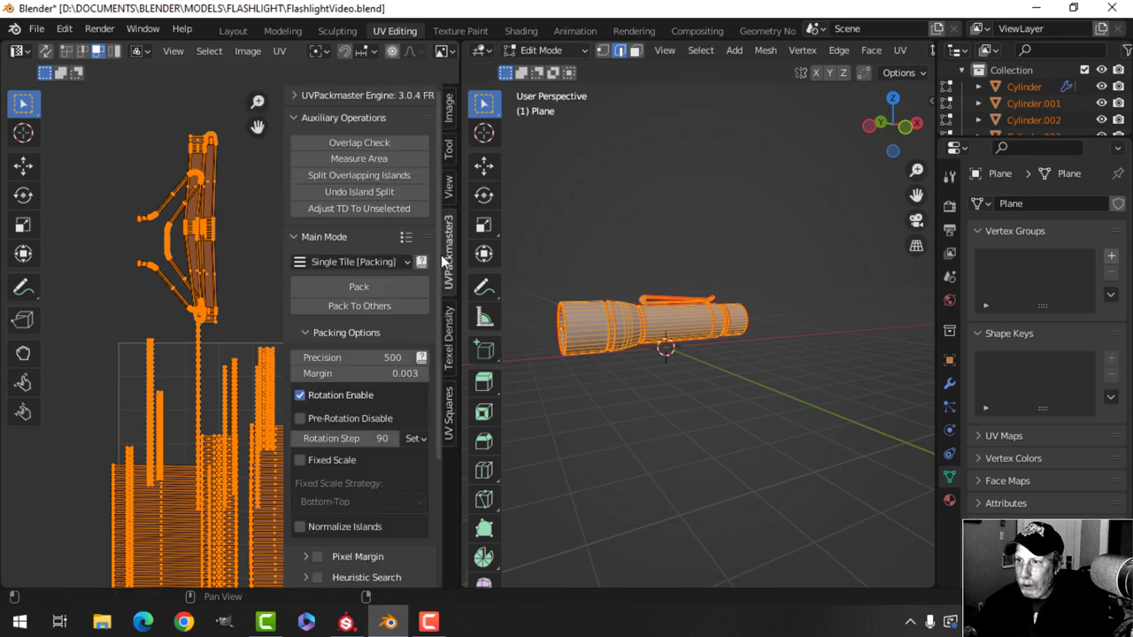
left_click(391, 286)
key("n")
scroll(338, 440, "up", 3)
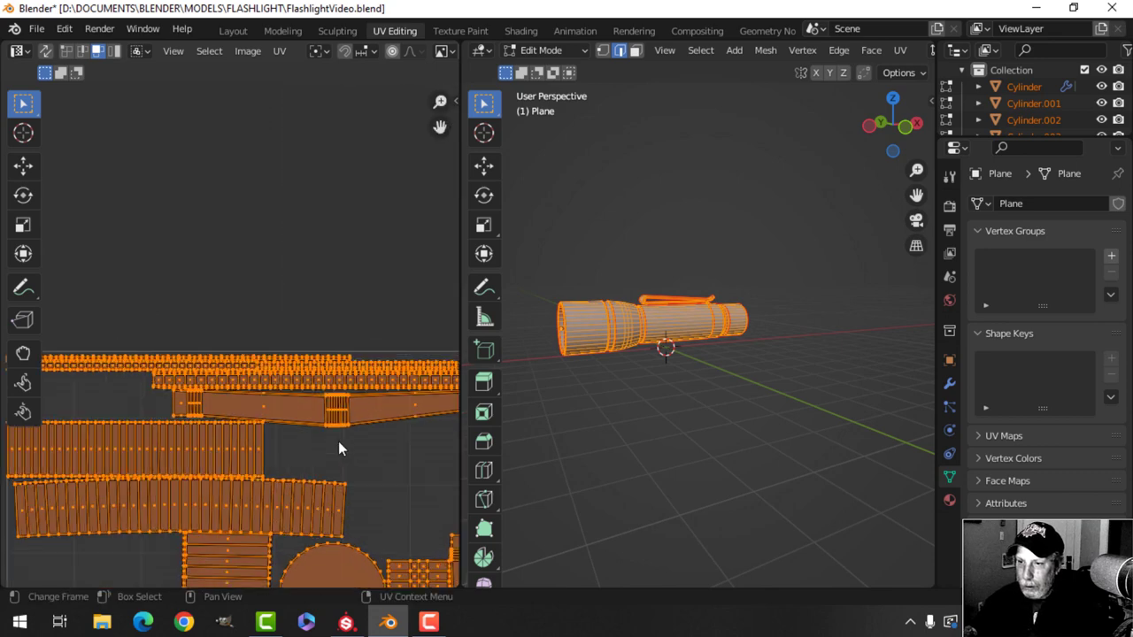
middle_click_drag(315, 494, 308, 282)
Step: Select only the still-curved strip island near the upper part of the layout and straighten it with To Grid By Shape
key("alt+a")
scroll(323, 317, "down", 1)
scroll(299, 283, "up", 1)
left_click_drag(272, 243, 341, 294)
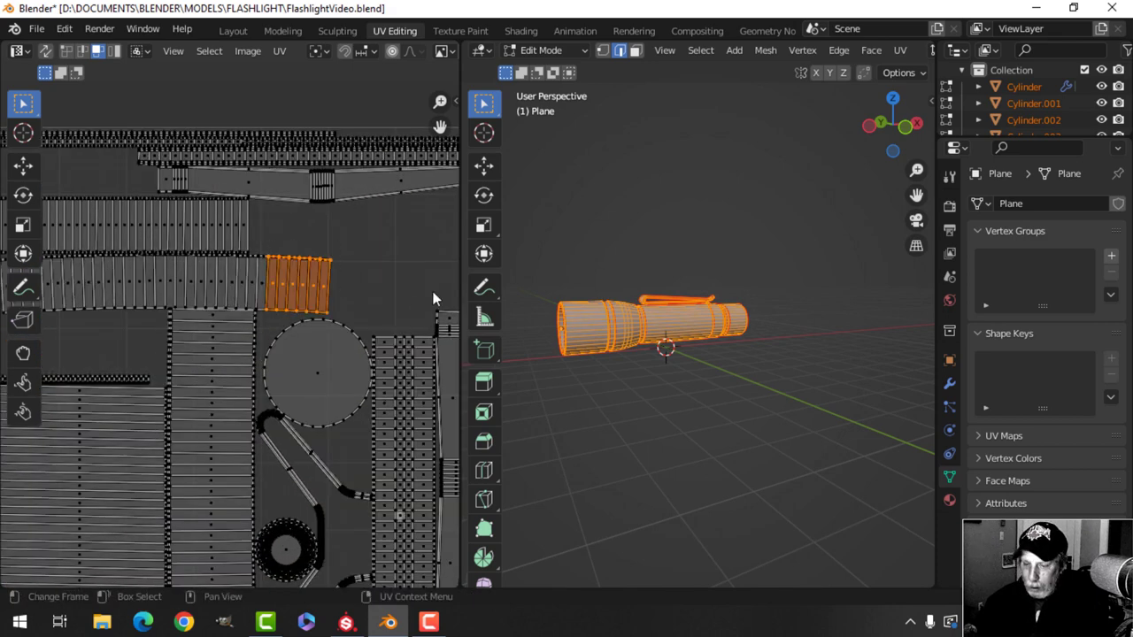
key("ctrl+l")
key("n")
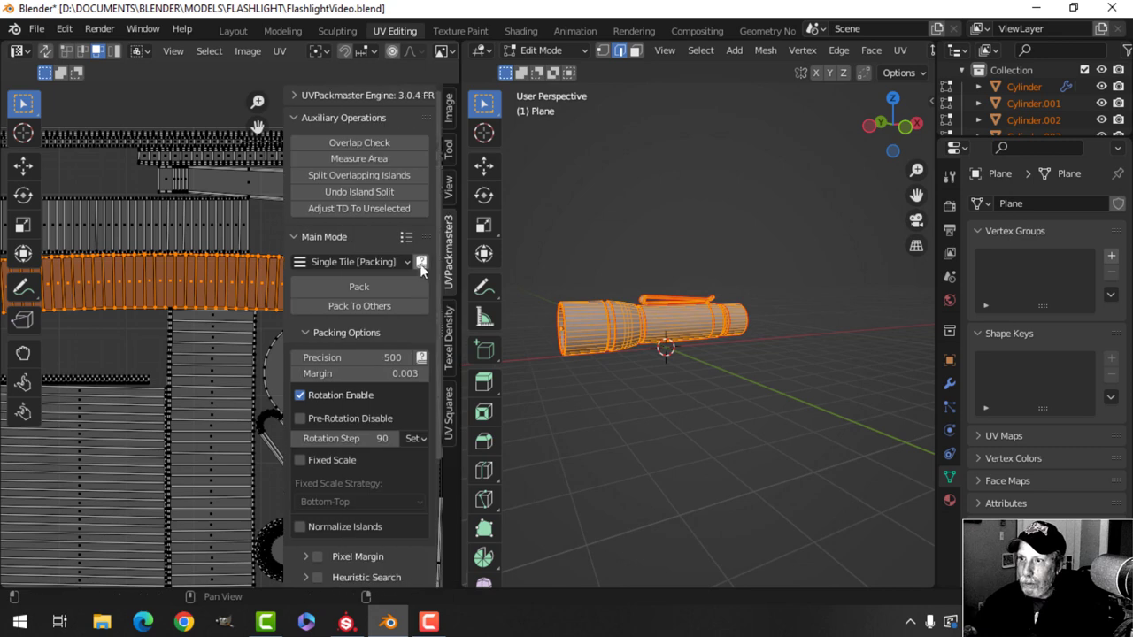
left_click(448, 409)
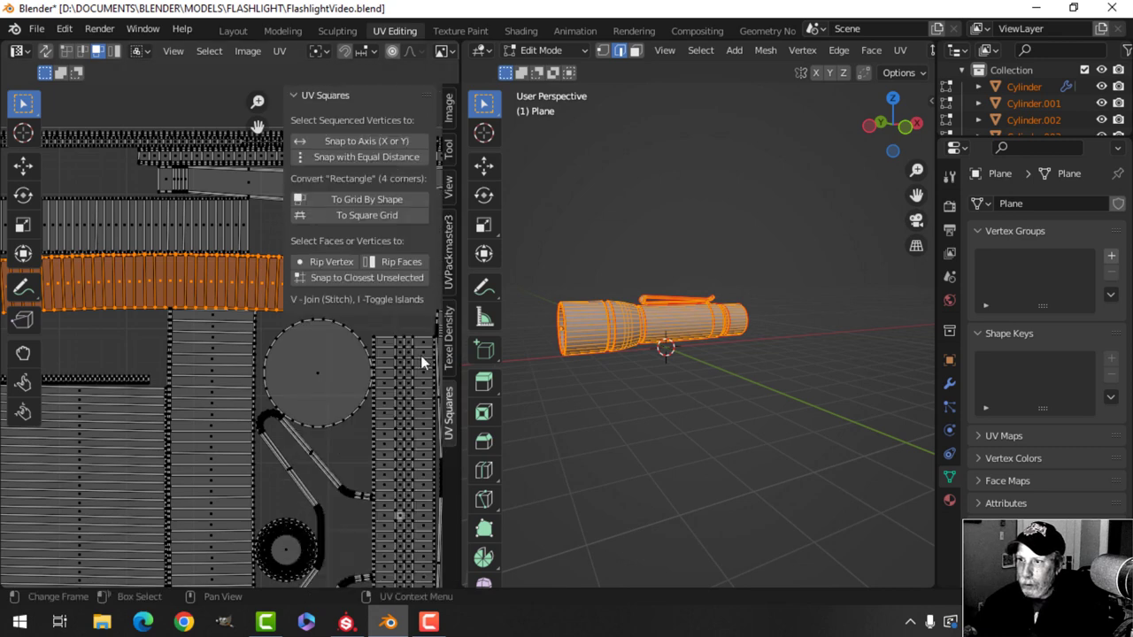
left_click(379, 198)
key("n")
key("Home")
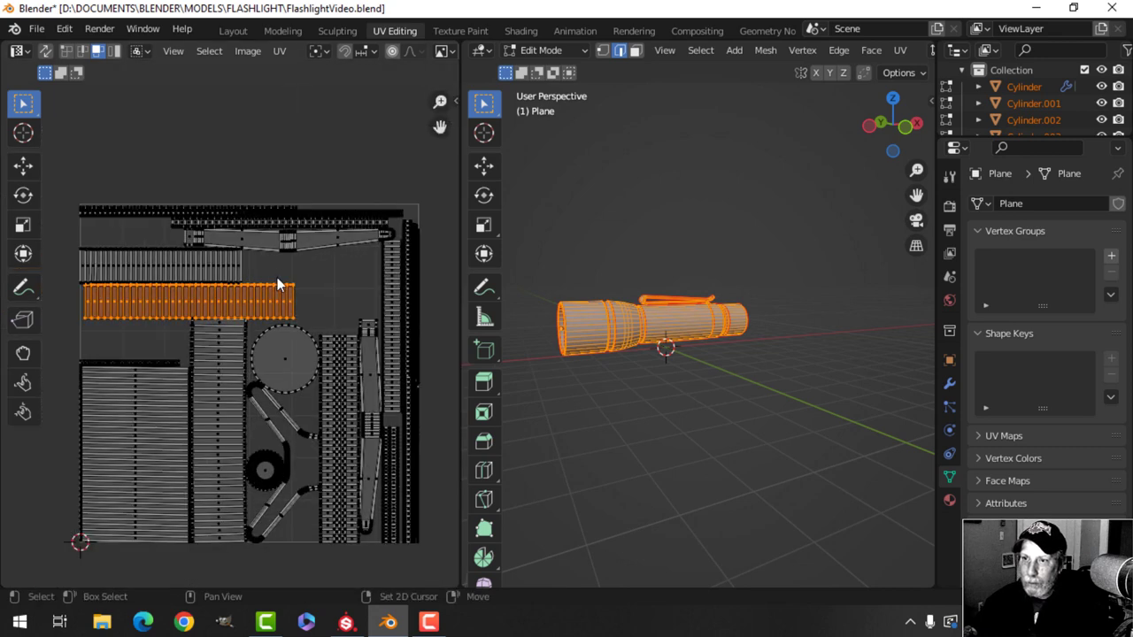
Step: Select all UV islands, repack them into a single tile with UVPackmaster3, and clear the UV selection
scroll(277, 285, "up", 5)
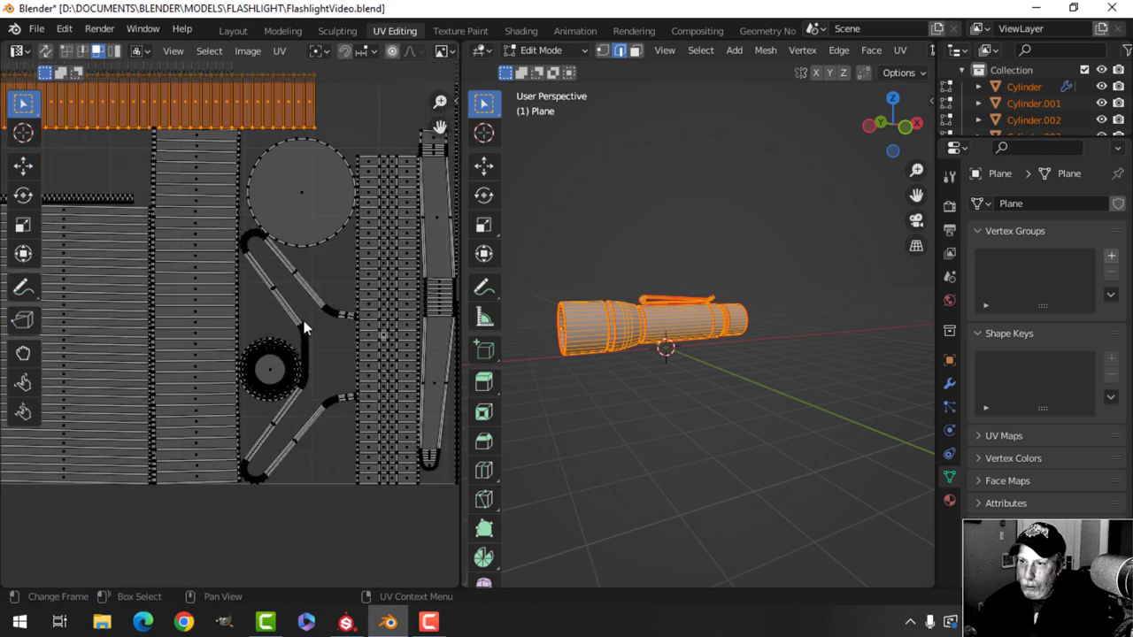
left_click(266, 286)
scroll(312, 299, "down", 5)
key("a")
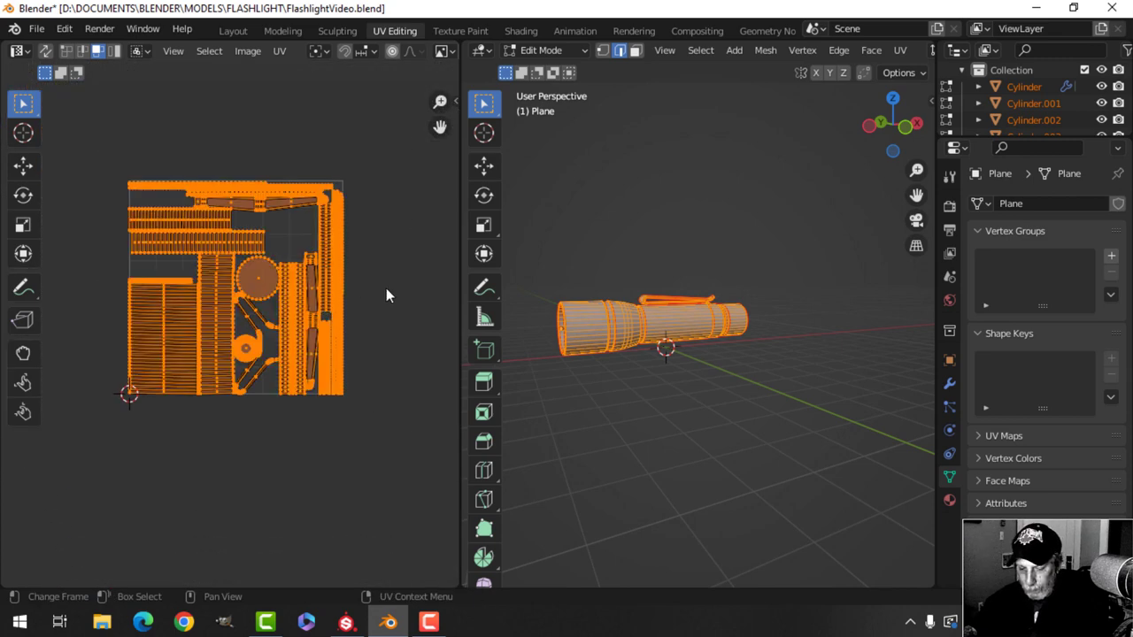
key("n")
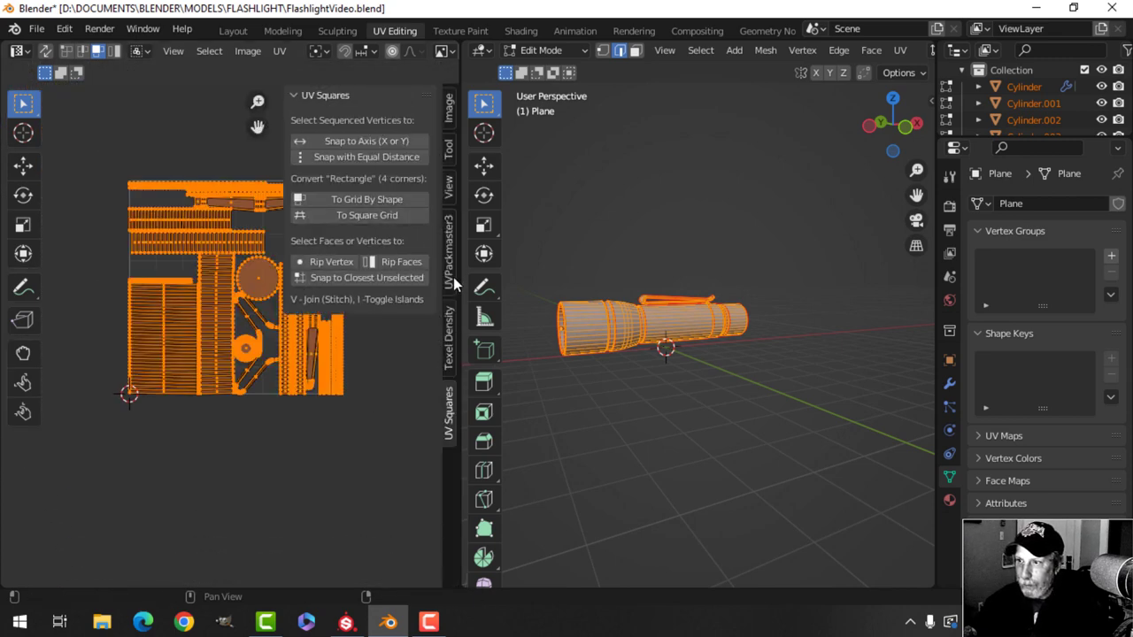
left_click(451, 282)
left_click(365, 285)
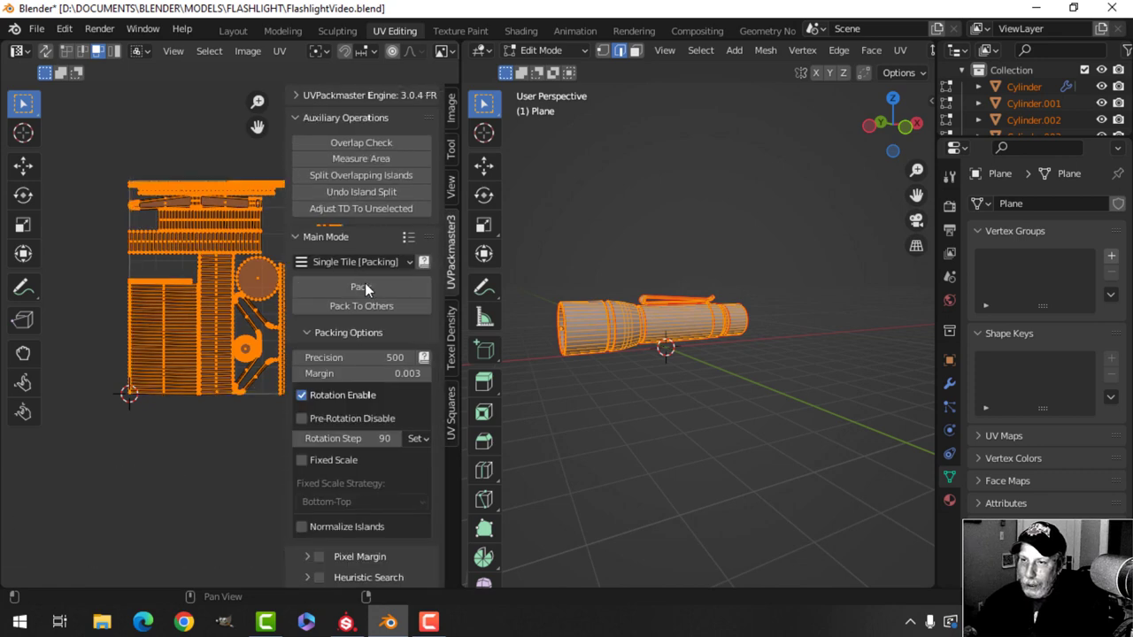
key("n")
scroll(354, 324, "up", 6)
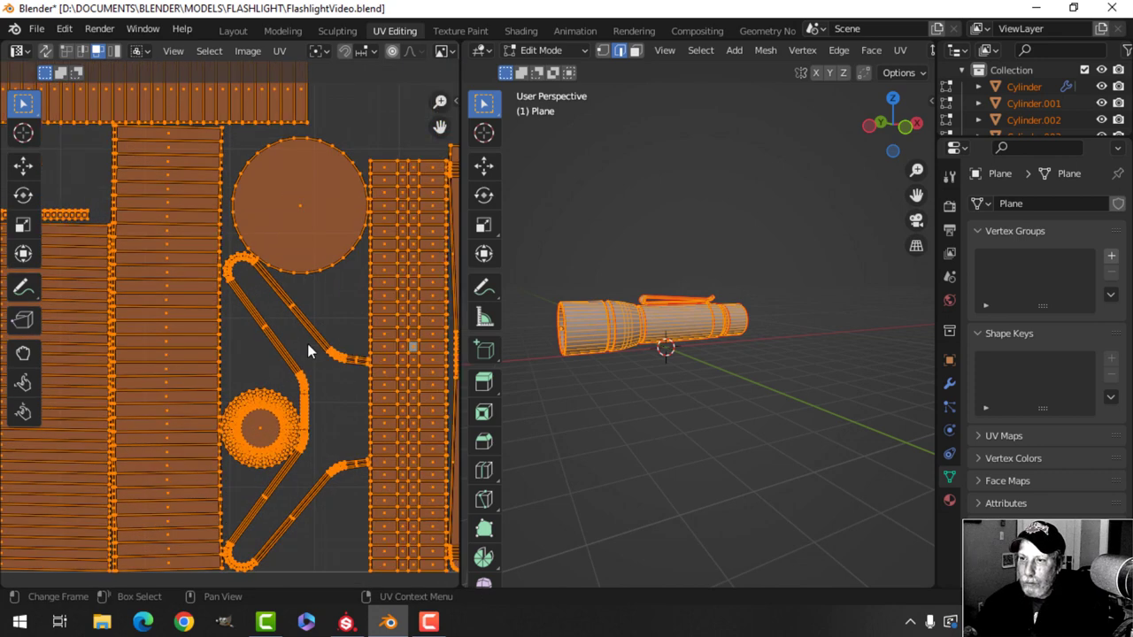
key("alt+a")
scroll(295, 358, "up", 2)
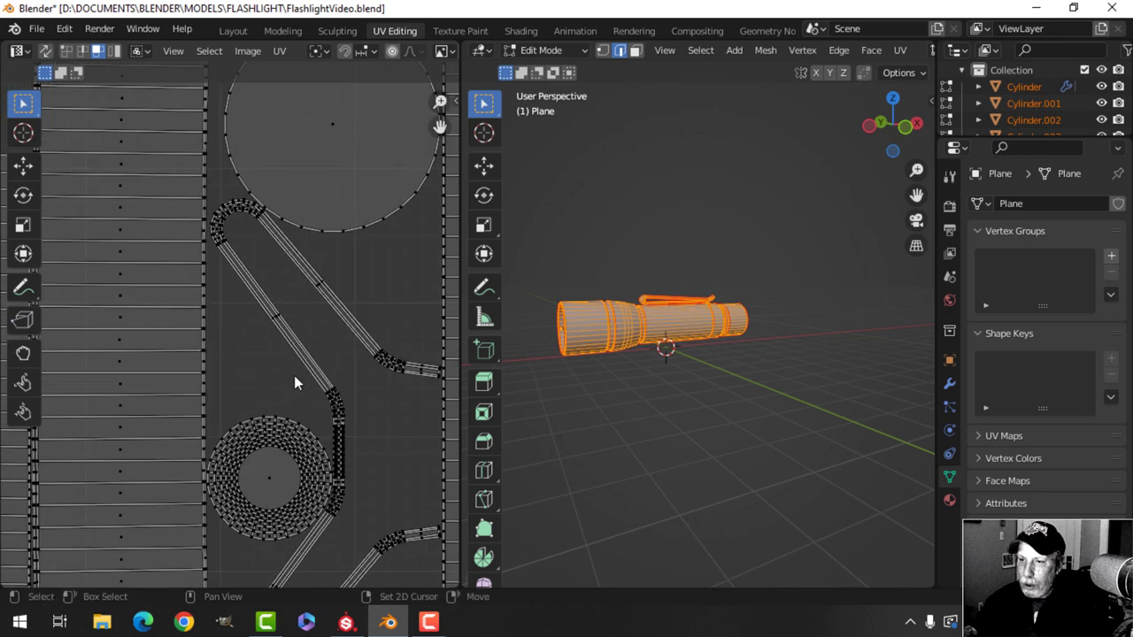
scroll(347, 295, "down", 3)
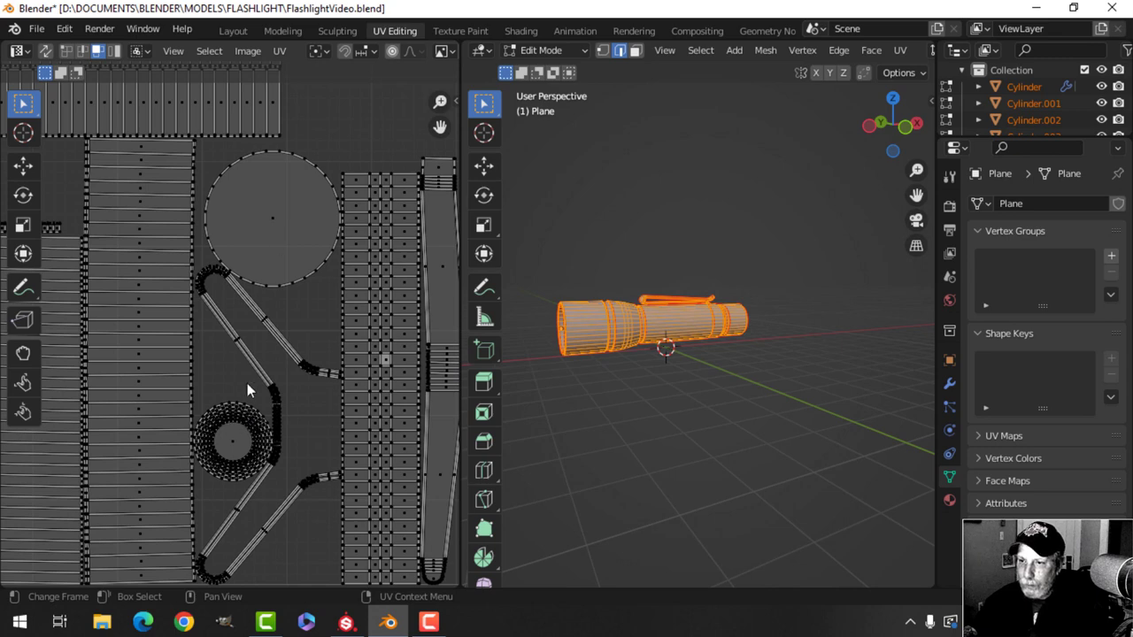
Step: Return all flashlight parts to Object Mode and save the Blender file
scroll(288, 318, "down", 4)
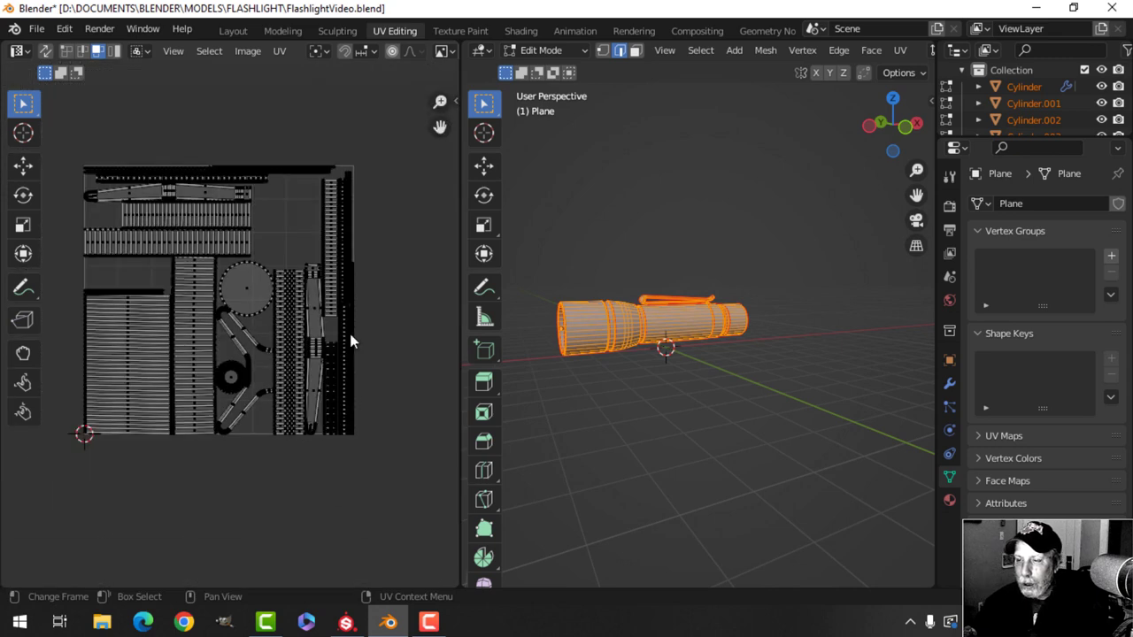
scroll(351, 340, "up", 2)
scroll(358, 347, "down", 2)
key("Tab")
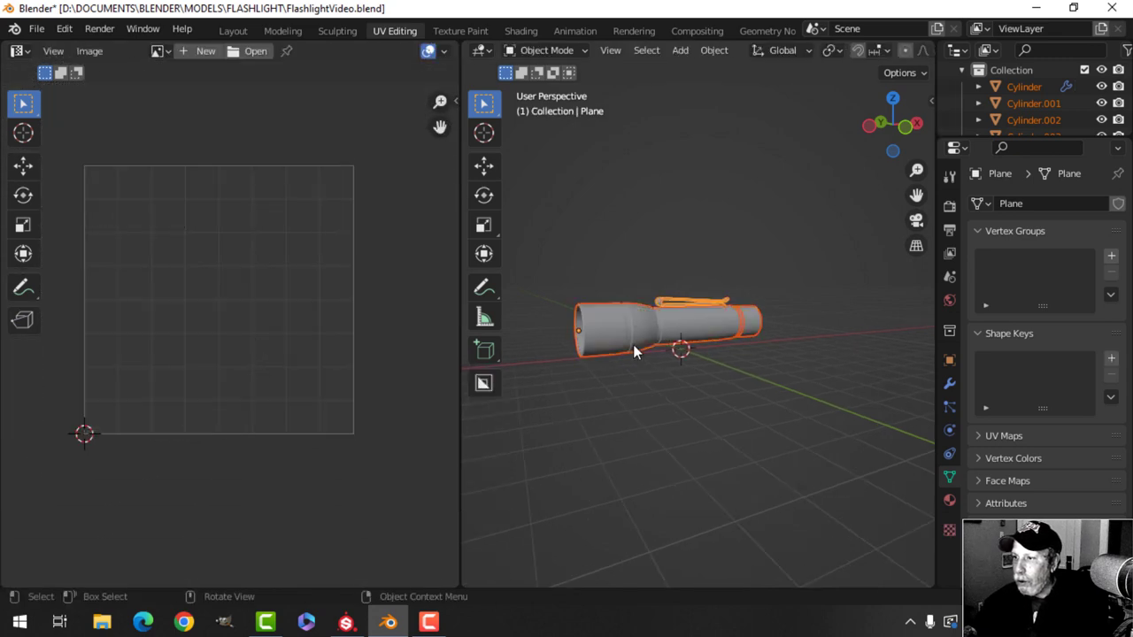
key("ctrl+s")
middle_click_drag(633, 352, 695, 308)
scroll(650, 369, "up", 3)
scroll(647, 327, "down", 3)
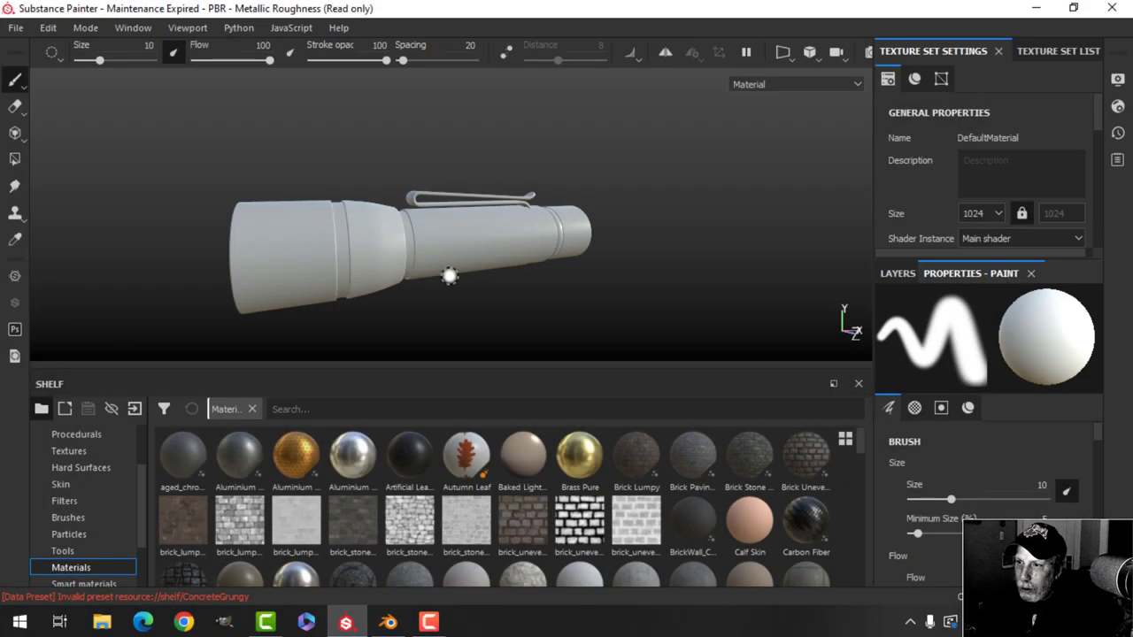
Step: Switch to Substance Painter and bake the flashlight's mesh maps at an output size of 2048, excluding the ID map
left_click_drag(449, 276, 512, 263, "alt")
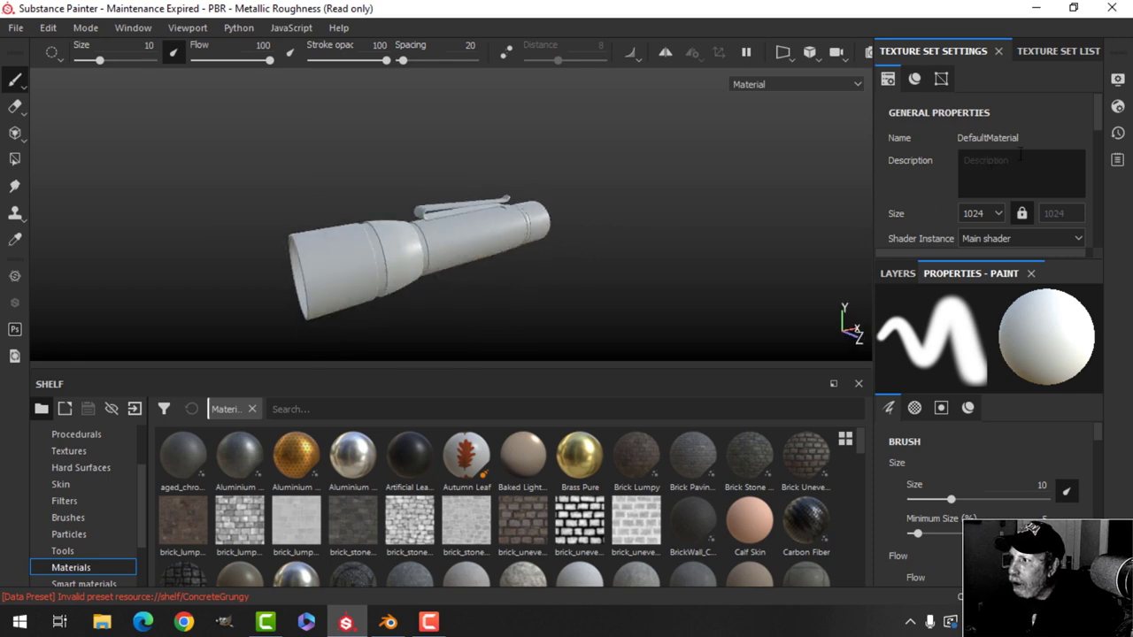
scroll(1101, 133, "down", 8)
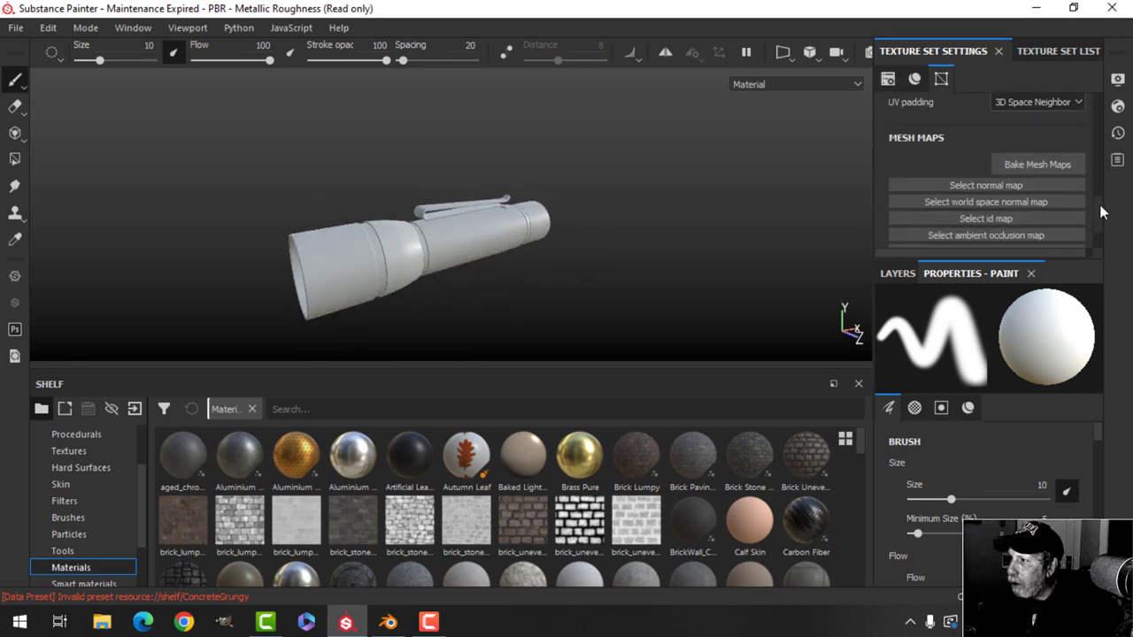
left_click(1038, 156)
left_click(559, 81)
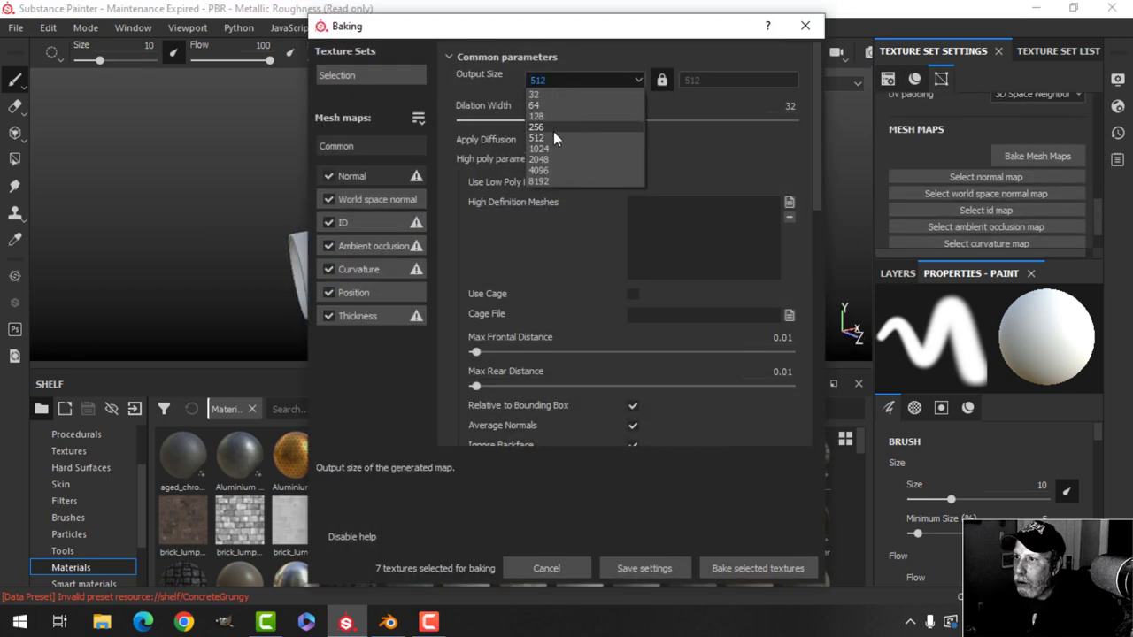
left_click(549, 161)
left_click(334, 221)
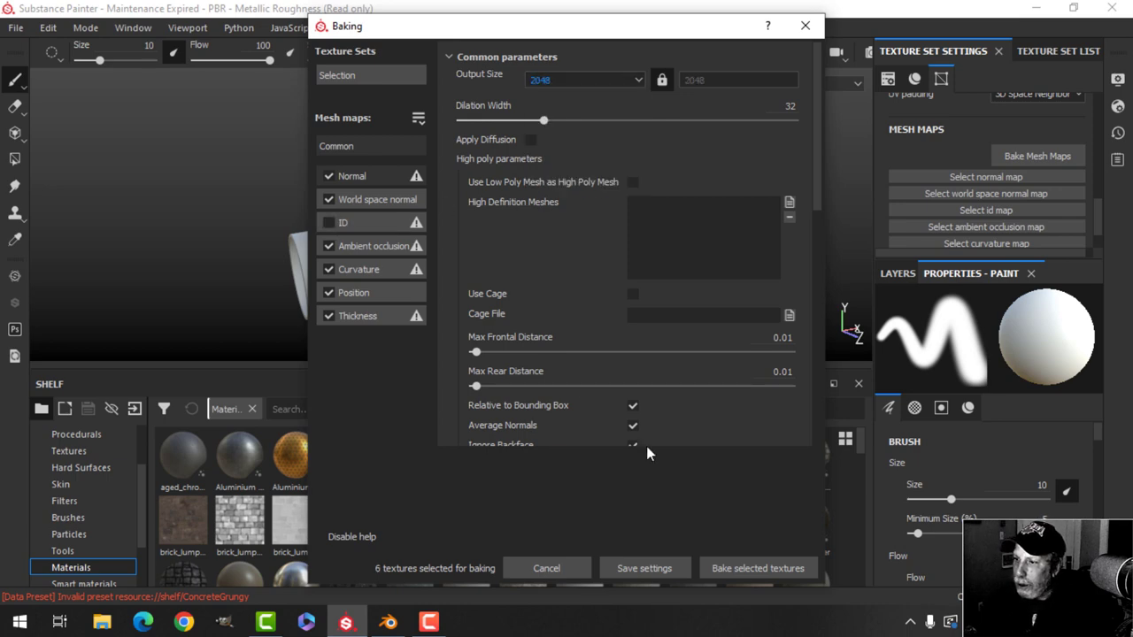
left_click(732, 568)
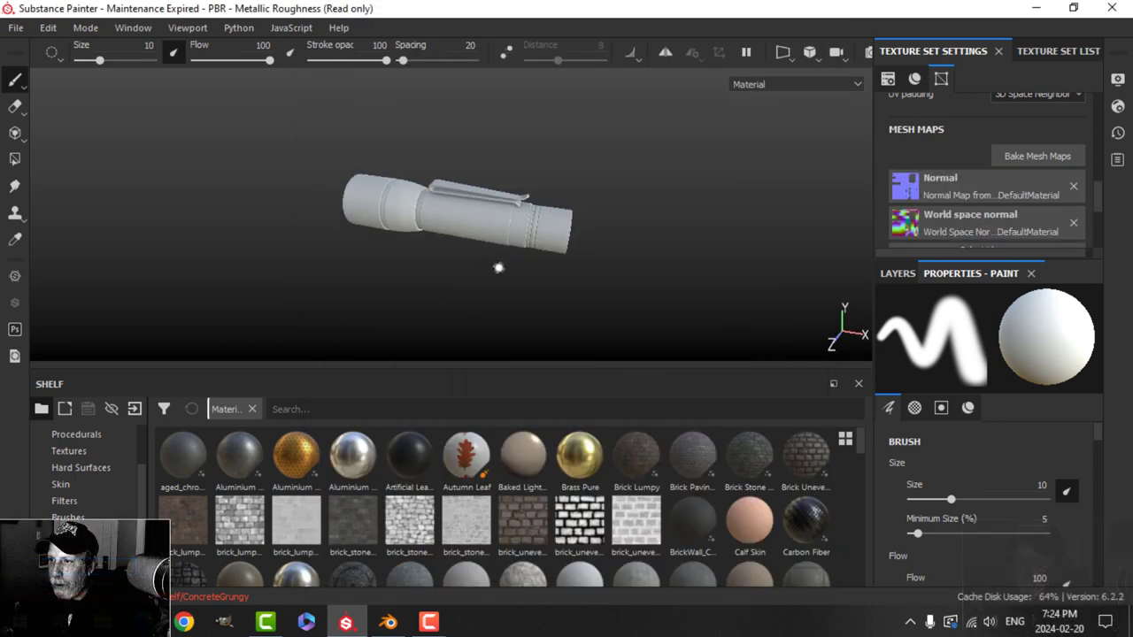
Step: Delete the default layer from the DefaultMaterial texture set's layer stack
left_click_drag(474, 193, 430, 213, "alt")
scroll(555, 232, "up", 3)
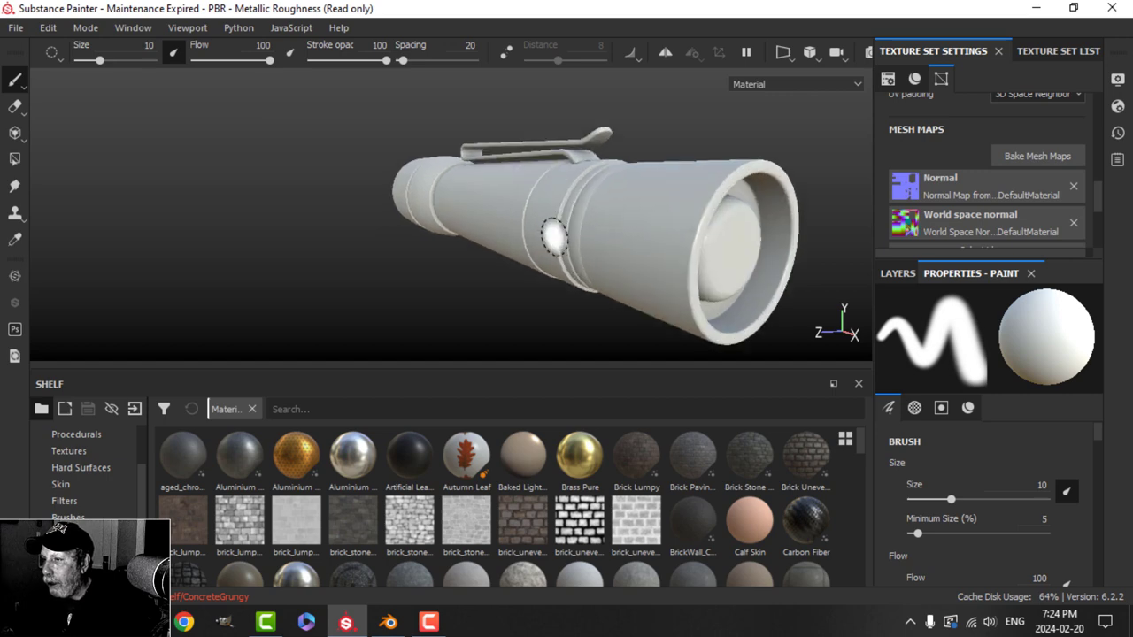
left_click_drag(645, 230, 520, 256, "alt")
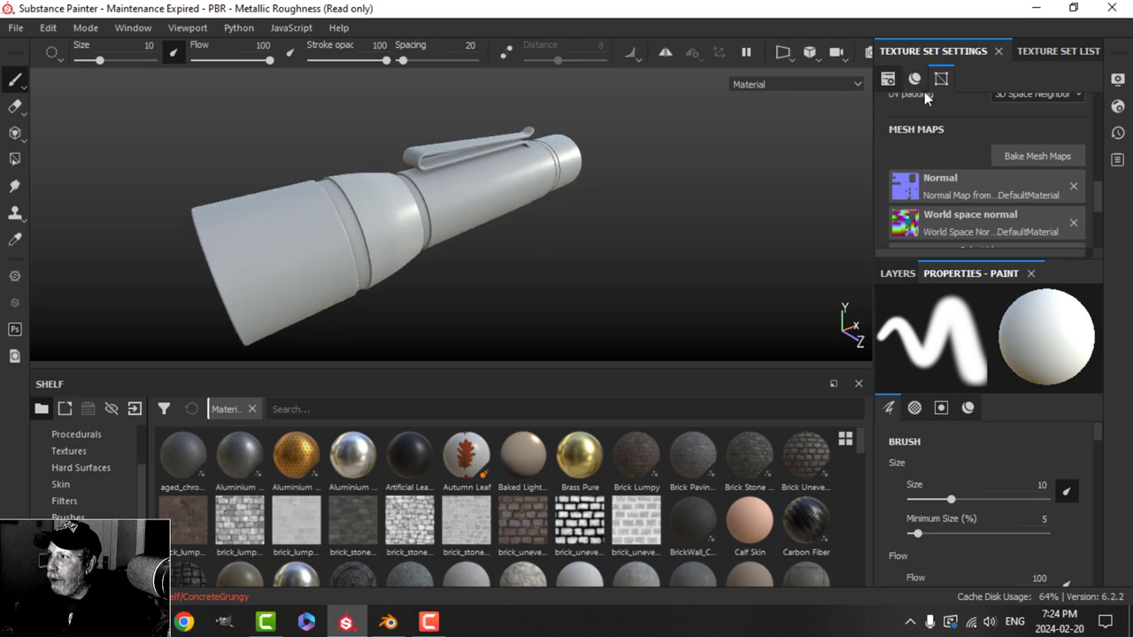
left_click(1058, 50)
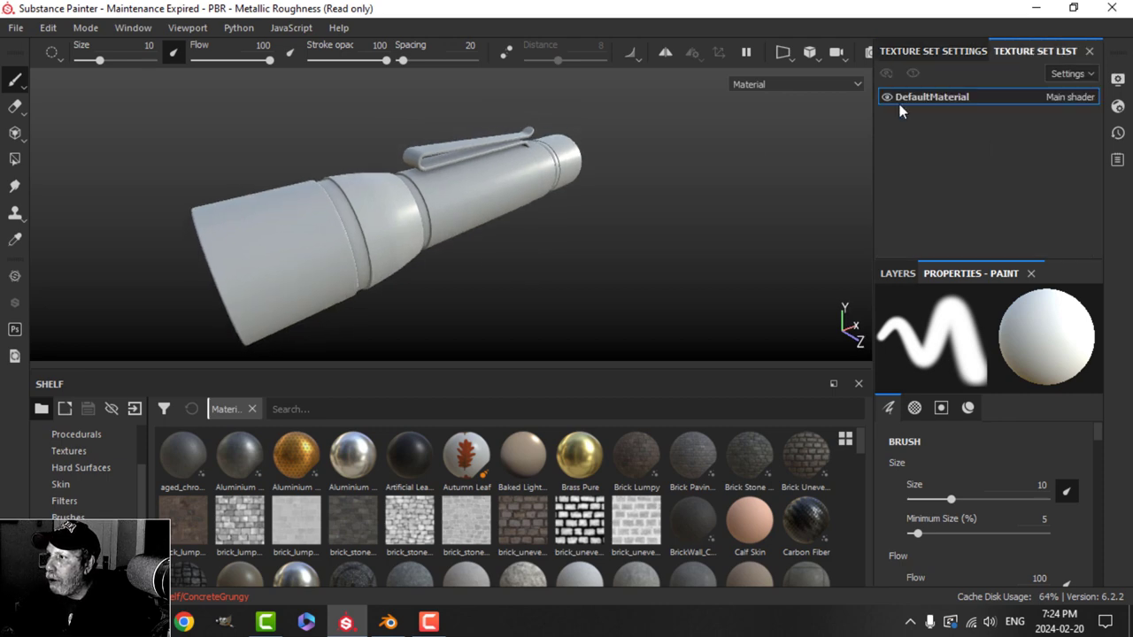
left_click(896, 274)
left_click(1088, 299)
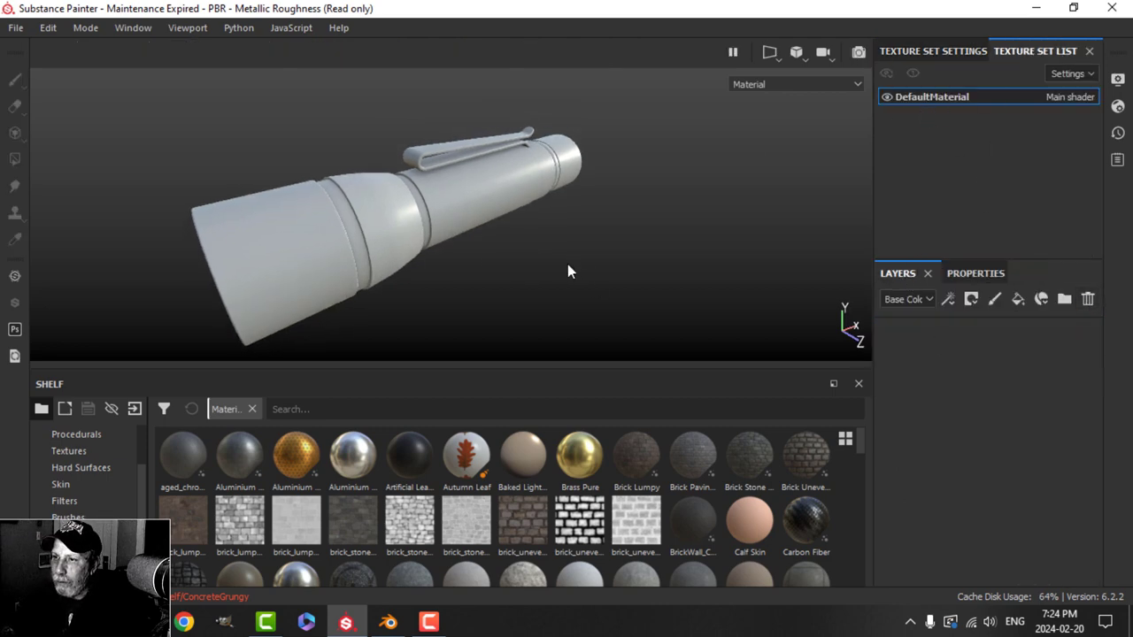
Step: Search the material shelf for "pl" and add Plastic Matte Pure as a layer on the flashlight
left_click_drag(568, 265, 514, 274, "alt")
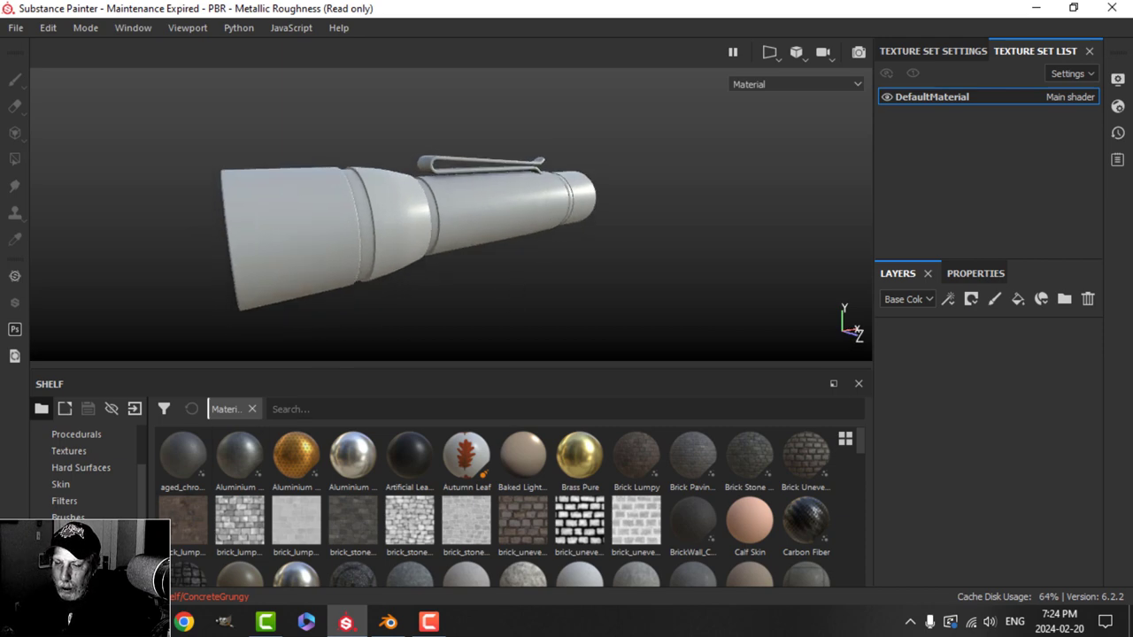
left_click(371, 410)
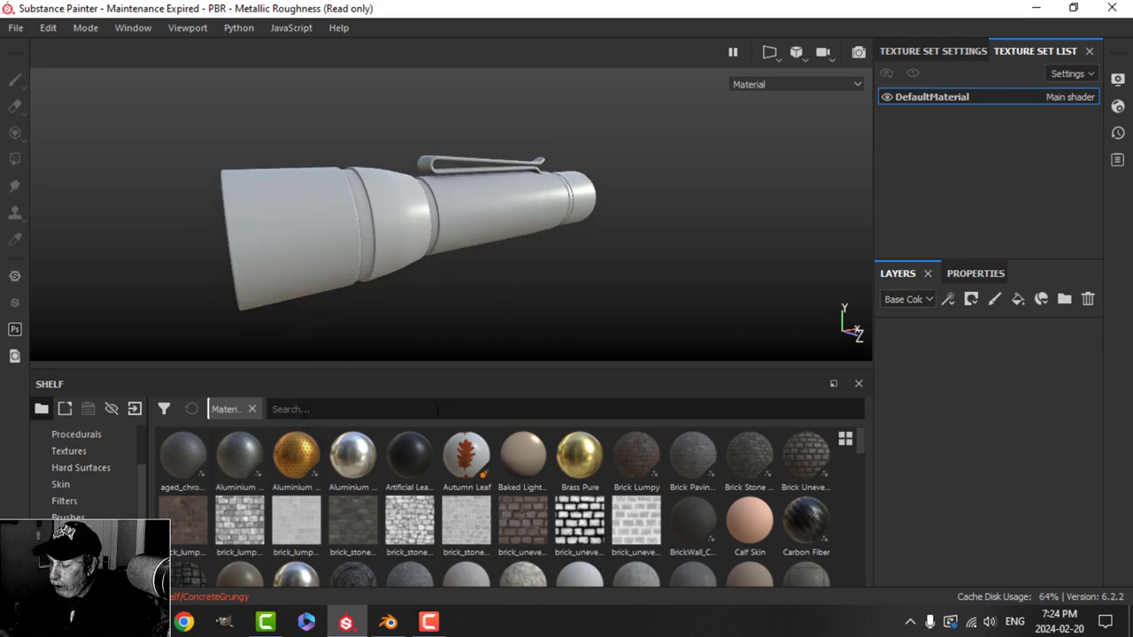
type("pl")
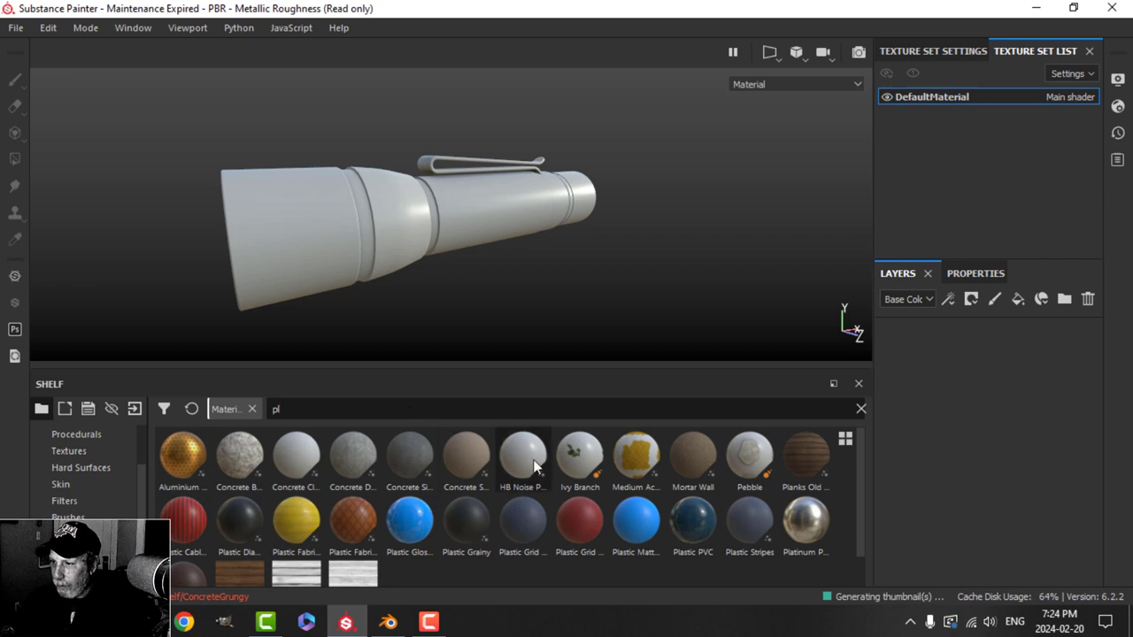
left_click_drag(643, 535, 962, 392)
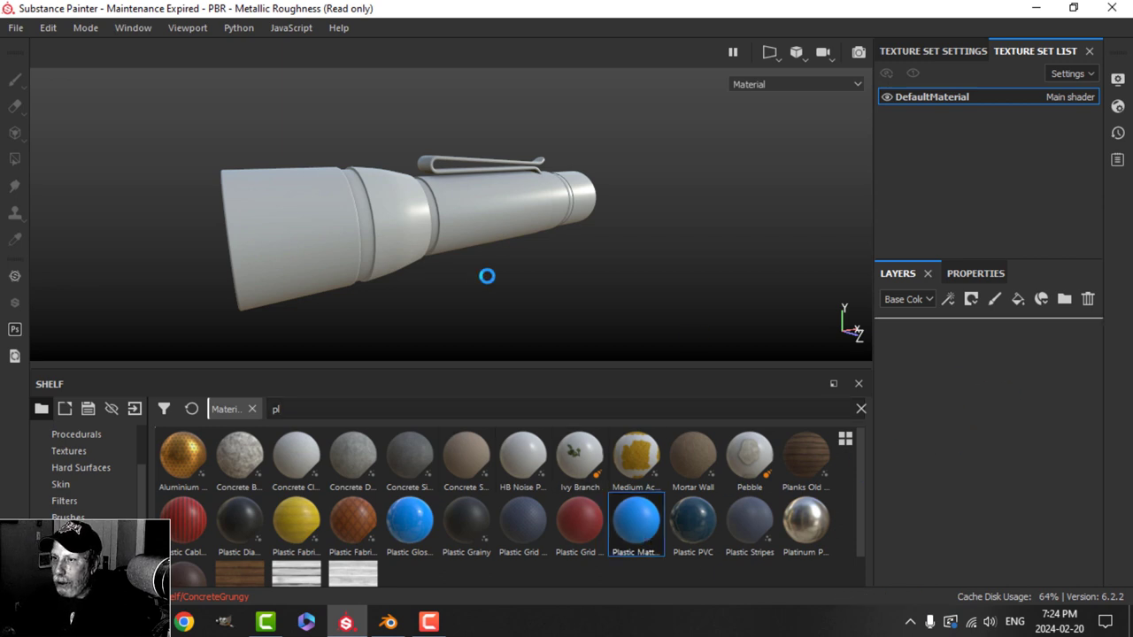
Step: Set the Plastic Matte Pure layer's base color to a neutral near-black gray of 0.036 in R, G and B
left_click(963, 272)
scroll(941, 521, "down", 3)
left_click(939, 507)
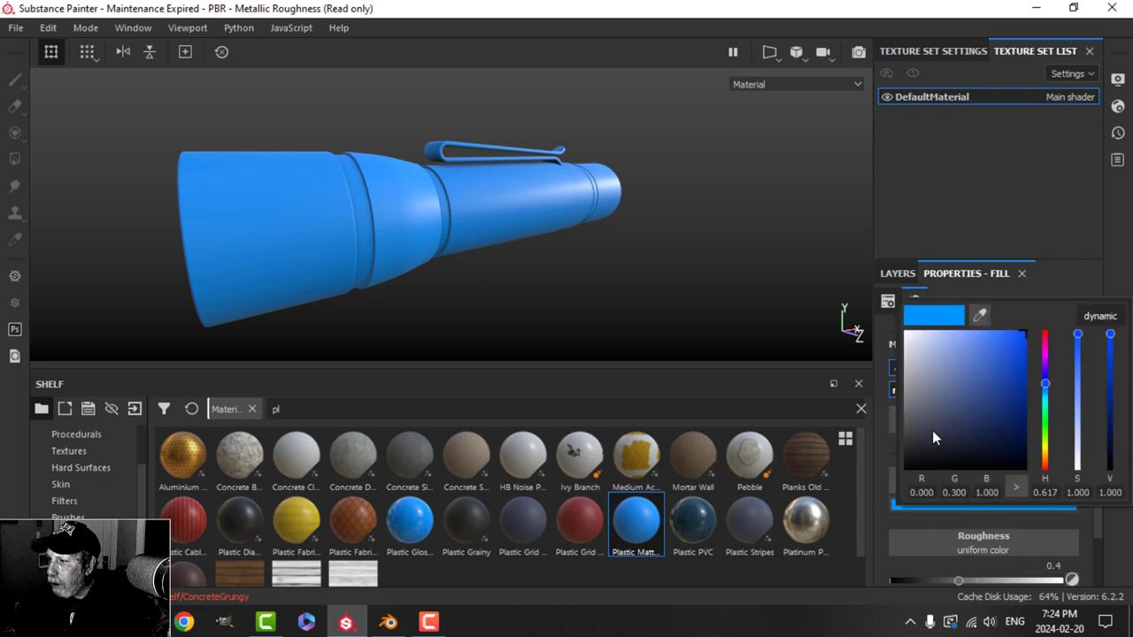
left_click_drag(933, 430, 907, 439)
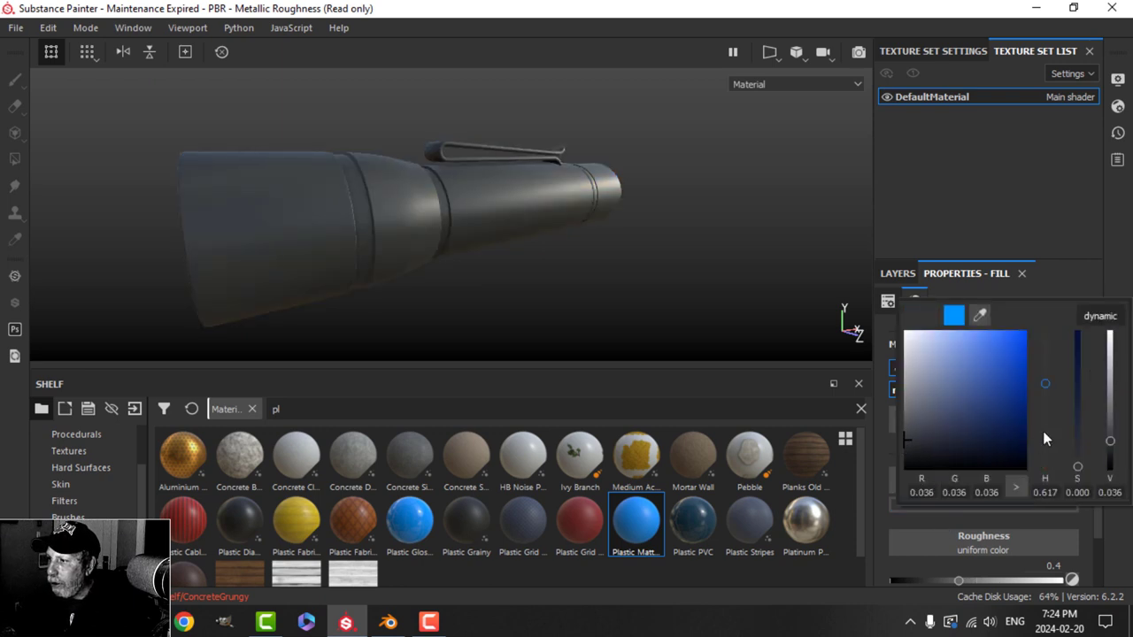
left_click(1111, 256)
mouse_move(536, 250)
left_mouse_down("alt")
mouse_move(519, 271)
mouse_move(517, 257)
left_mouse_up("alt")
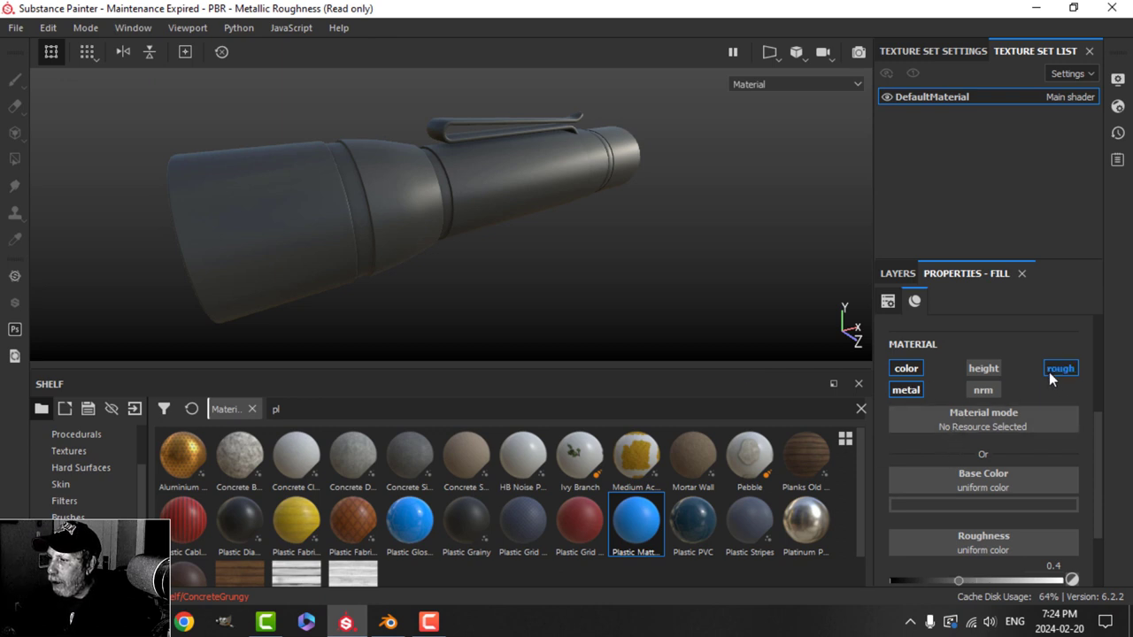
Step: Set the Plastic Matte Pure layer's metallic value to 1
scroll(961, 507, "down", 2)
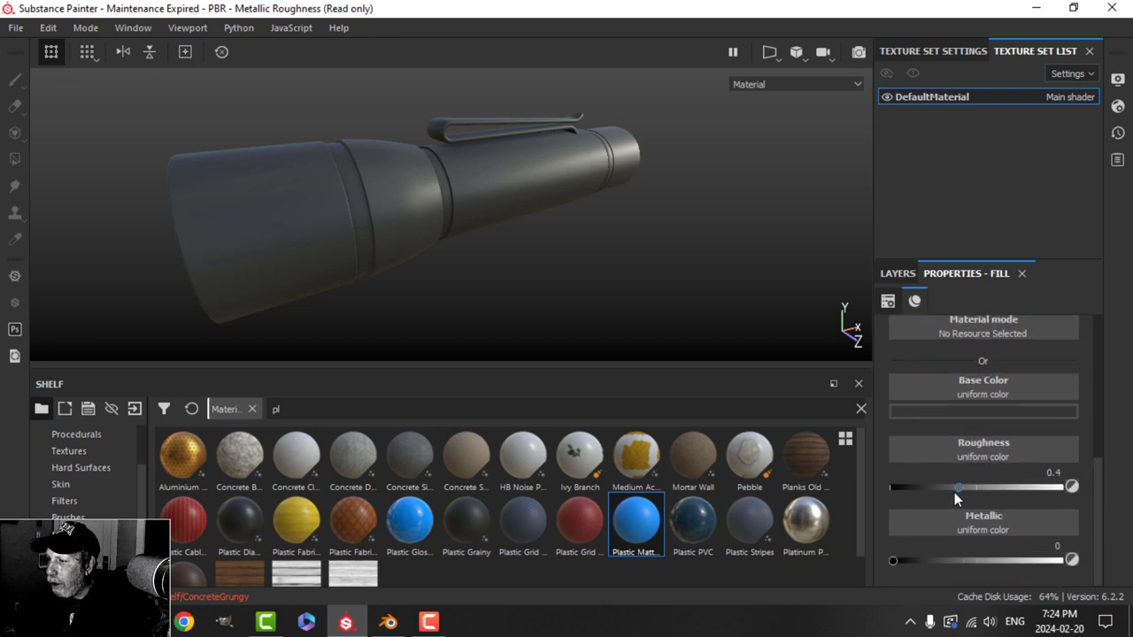
left_click_drag(895, 561, 1073, 560)
left_click_drag(591, 243, 615, 243, "alt")
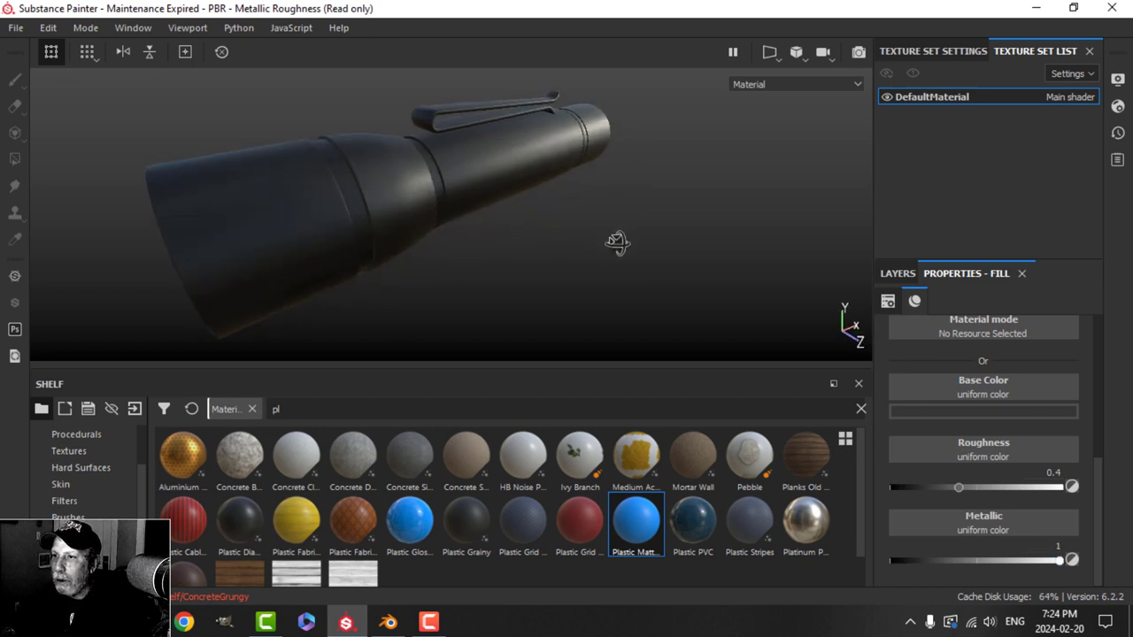
Step: Add a filter to the Plastic Matte Pure layer and assign MatFinish Rough to it
left_click(897, 273)
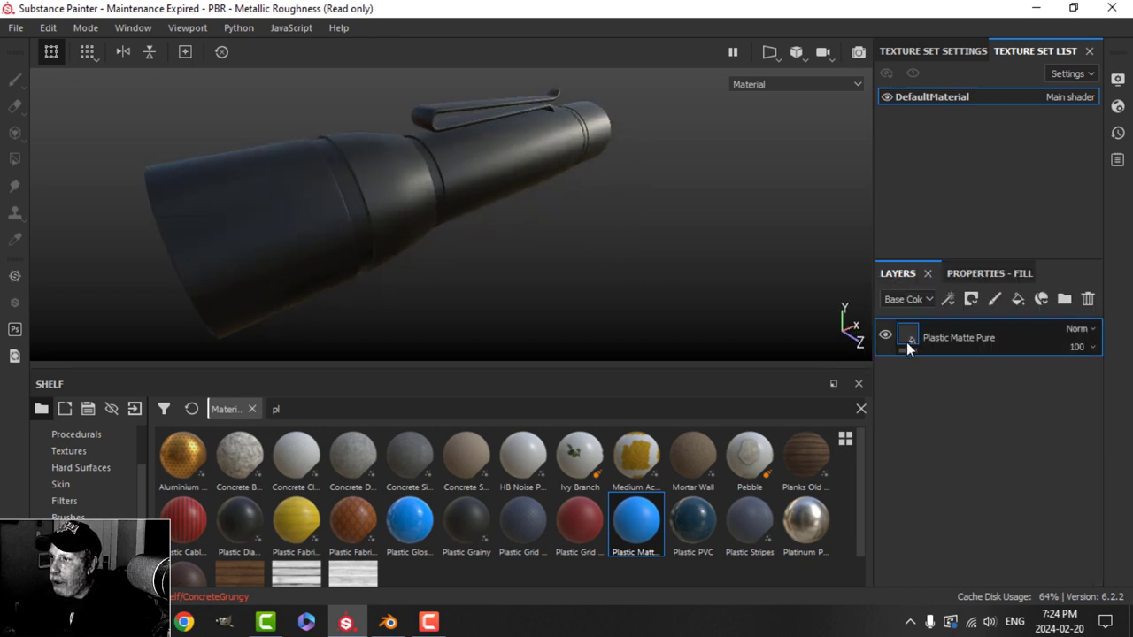
left_click_drag(584, 297, 607, 278, "alt")
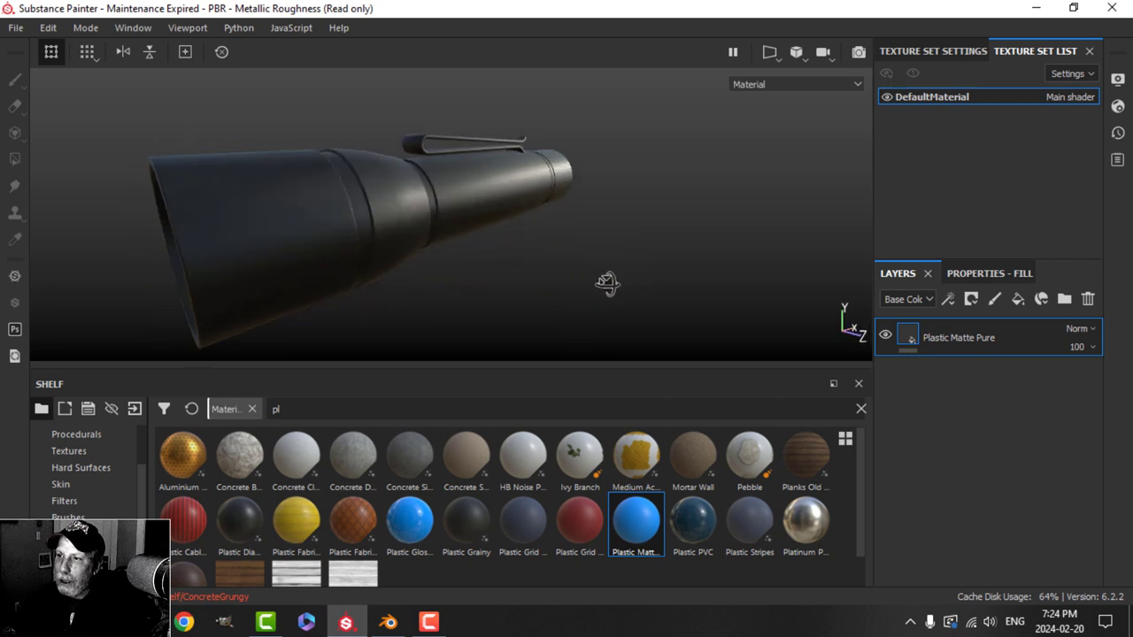
mouse_move(530, 260)
left_mouse_down("alt")
mouse_move(522, 242)
mouse_move(519, 268)
left_mouse_up("alt")
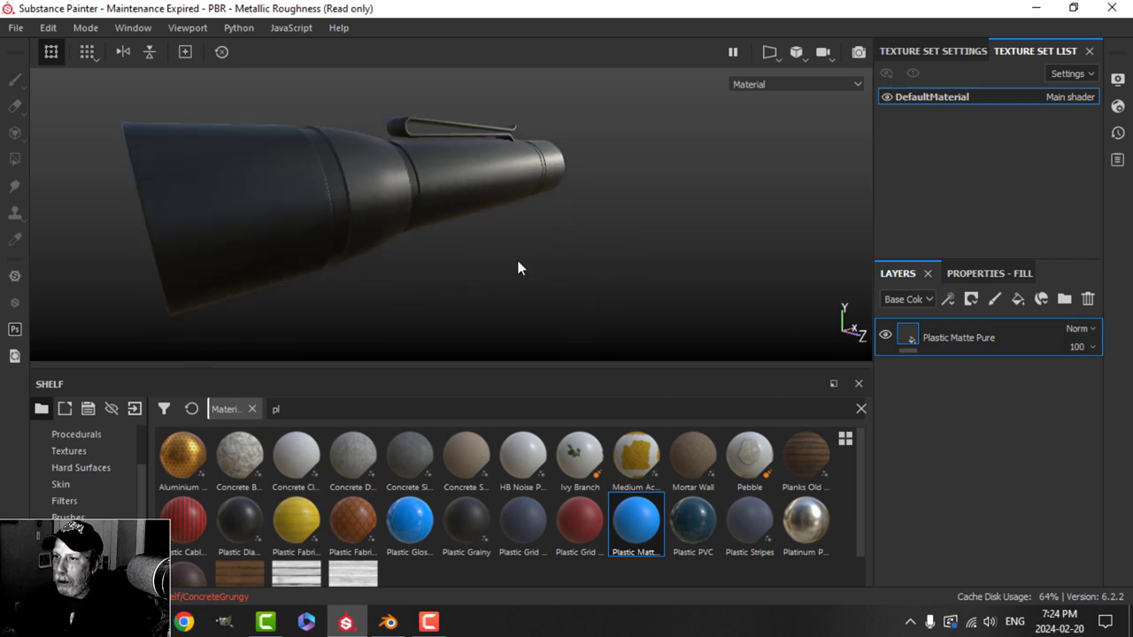
right_click(909, 337)
left_click(952, 444)
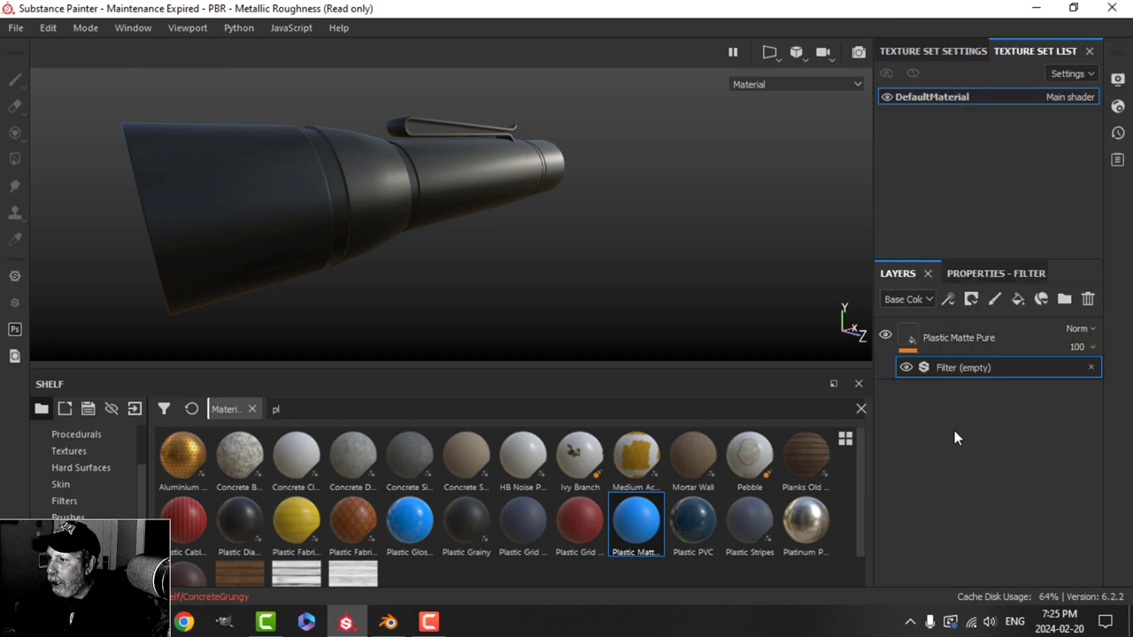
left_click(974, 273)
left_click(993, 346)
scroll(1027, 492, "down", 5)
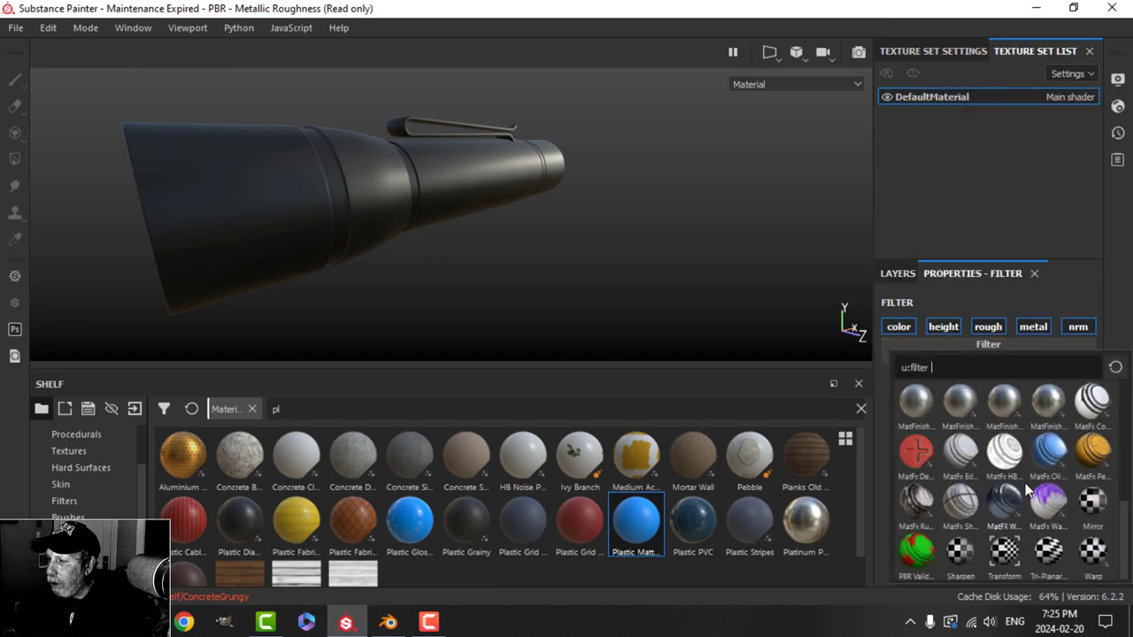
left_click(1051, 408)
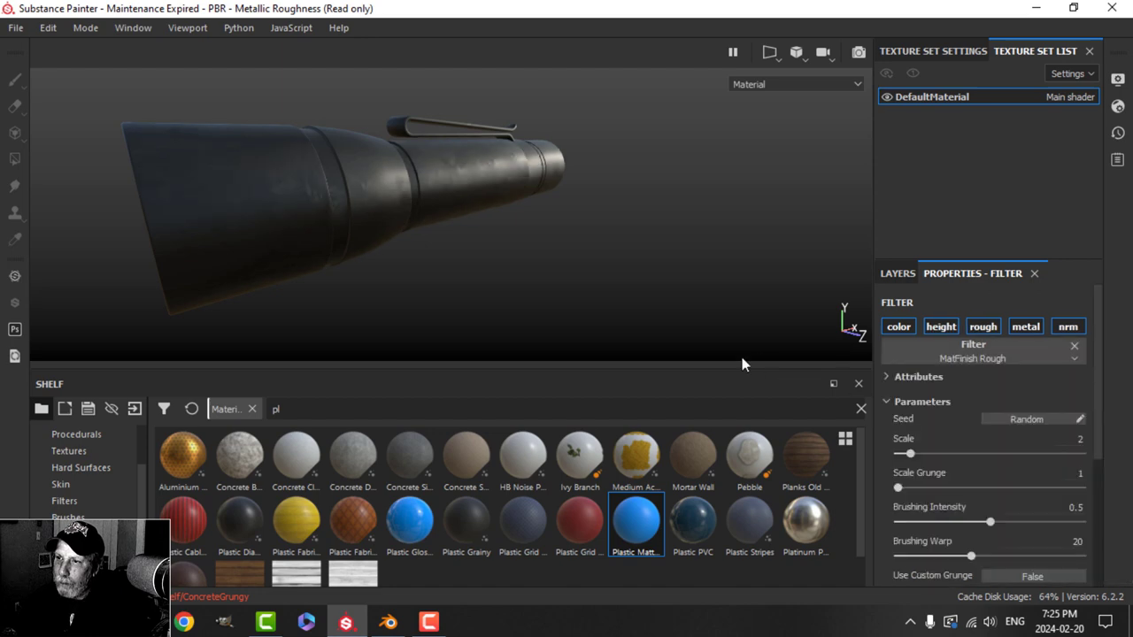
Step: Set the MatFinish Rough filter's Scale to 4 and Scale Grunge to 4, and lower its Brushing Intensity
left_click_drag(741, 362, 609, 318, "alt")
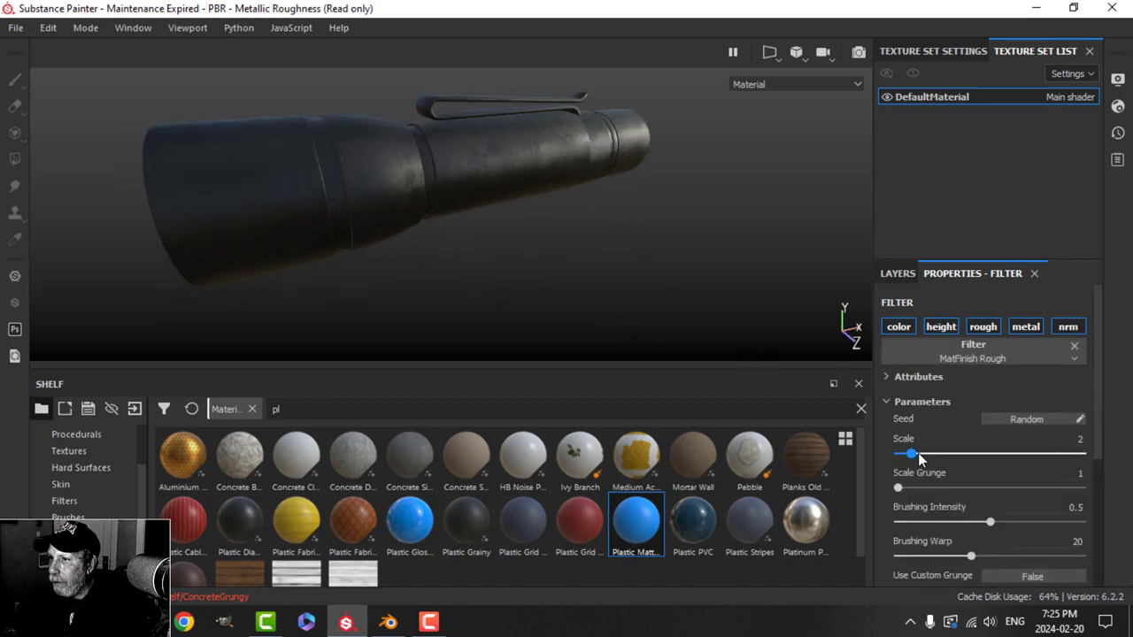
left_click_drag(918, 453, 932, 452)
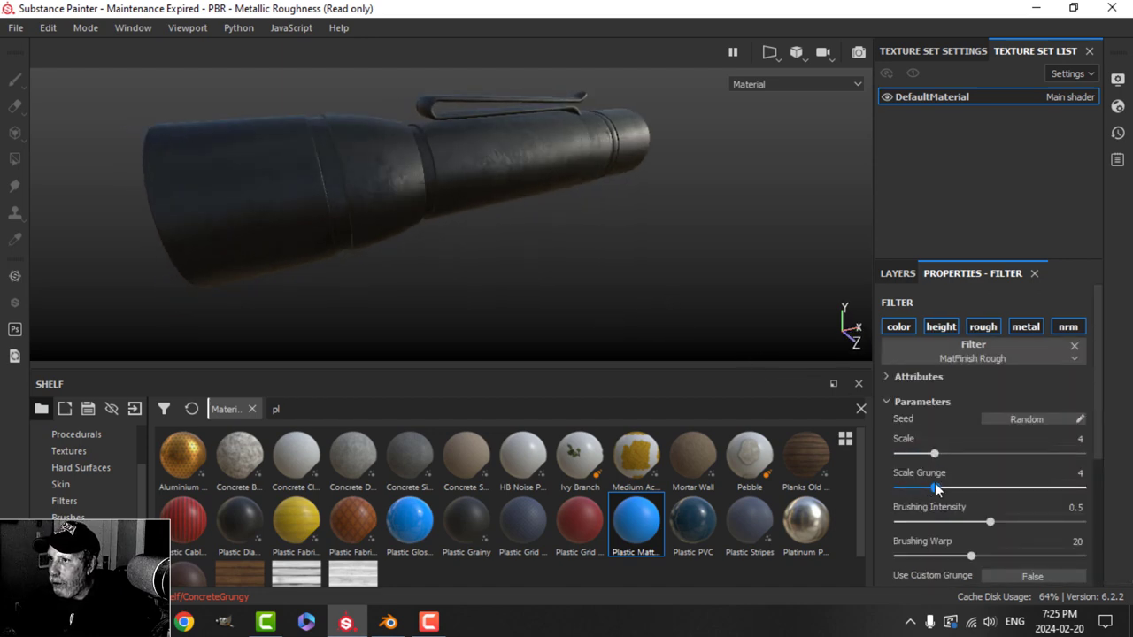
left_click_drag(988, 518, 941, 520)
Step: Set the roughness of the Plastic Matte Pure fill to about 0.28
left_click(897, 274)
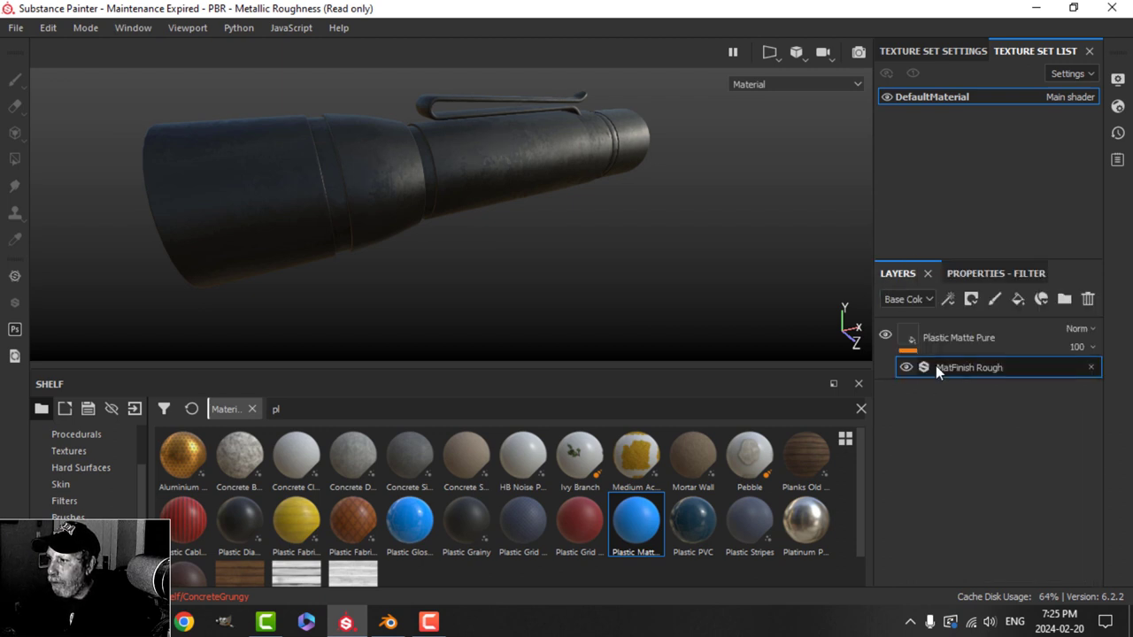
left_click(911, 340)
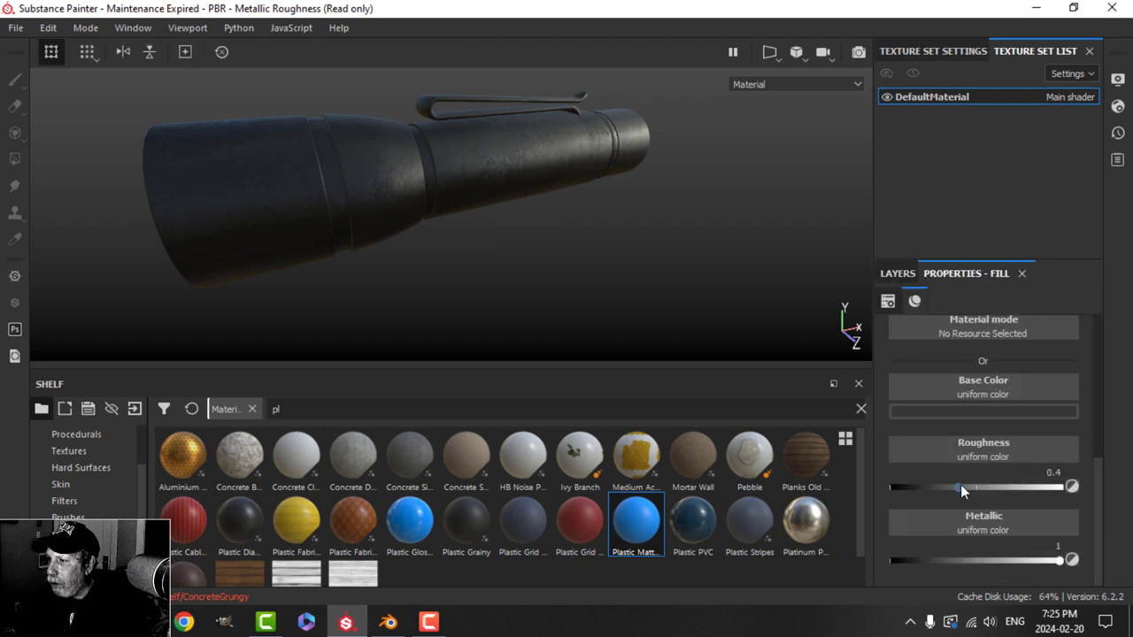
left_click_drag(960, 485, 937, 486)
left_click_drag(638, 199, 613, 232, "alt")
right_click_drag(696, 195, 672, 196, "shift")
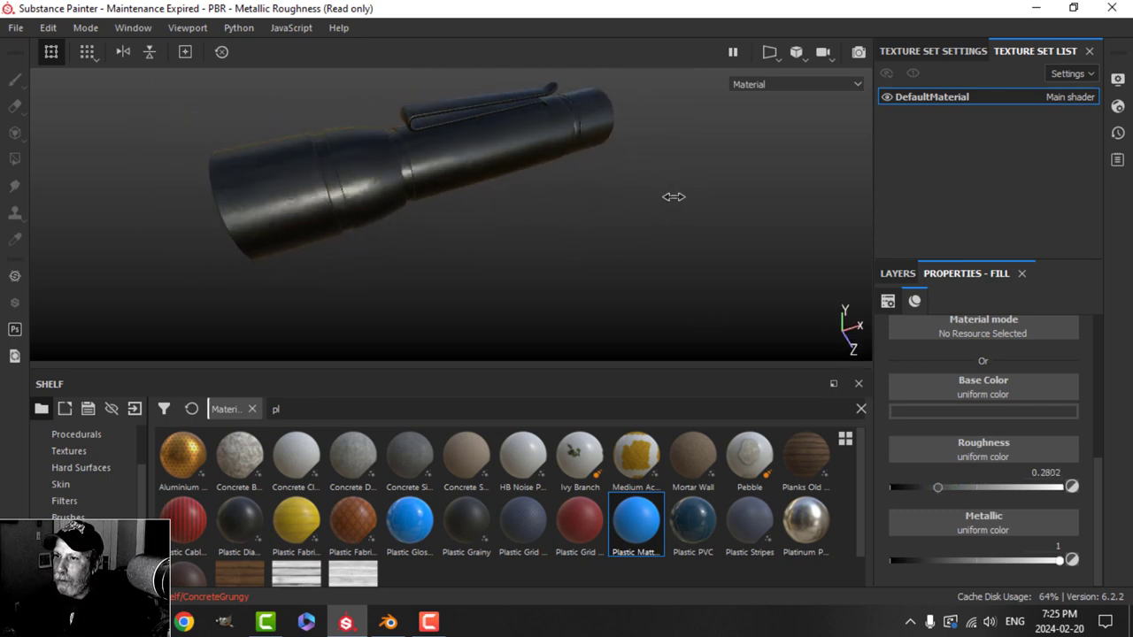
Step: Examine the surface finish on the flashlight's head, body, clip and tail cap from several angles and up close
scroll(534, 246, "up", 2)
left_click_drag(534, 253, 401, 272, "alt")
middle_click_drag(648, 200, 569, 241, "alt")
left_click_drag(568, 240, 398, 278, "alt")
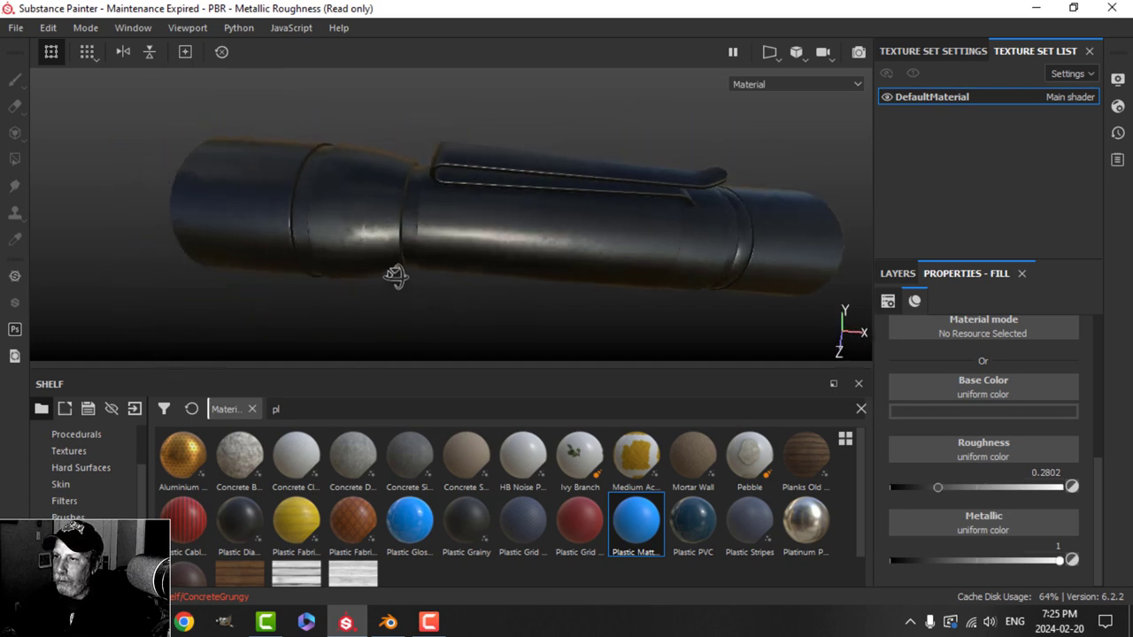
middle_click_drag(587, 259, 425, 227, "alt")
left_click_drag(425, 229, 540, 207, "alt")
scroll(487, 249, "down", 2)
mouse_move(481, 249)
left_mouse_down("alt")
mouse_move(445, 250)
mouse_move(483, 255)
left_mouse_up("alt")
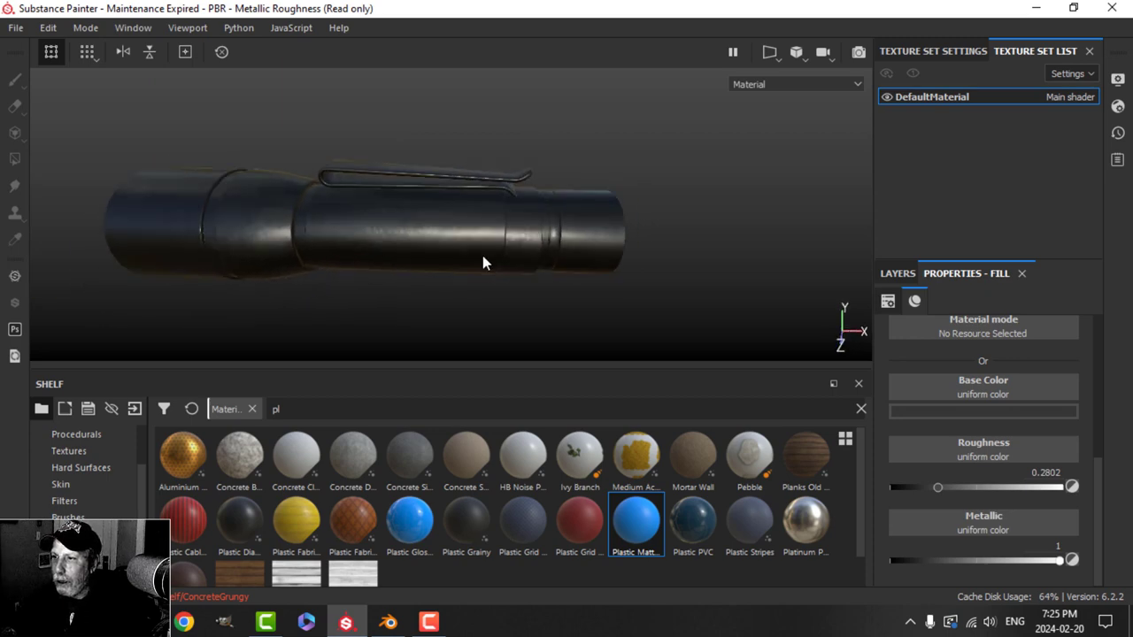
scroll(483, 255, "up", 2)
middle_click_drag(559, 254, 486, 266, "alt")
scroll(486, 266, "up", 3)
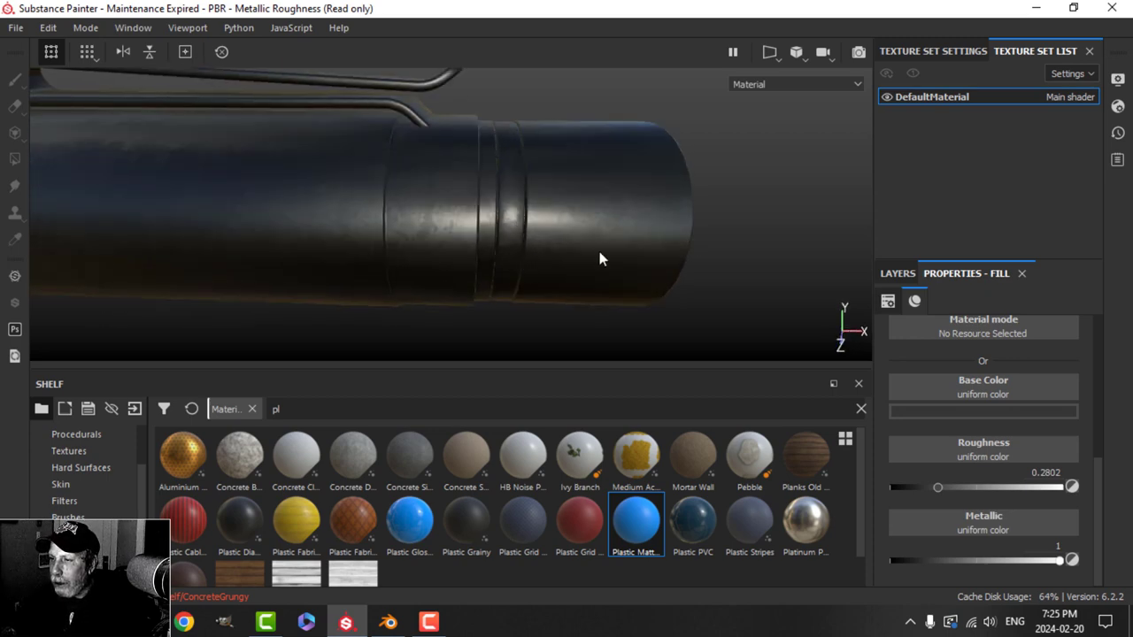
Step: Rename the Plastic Matte Pure layer as black
scroll(600, 251, "down", 2)
middle_click_drag(657, 258, 663, 257, "alt")
left_click_drag(662, 258, 620, 266, "alt")
left_click(897, 273)
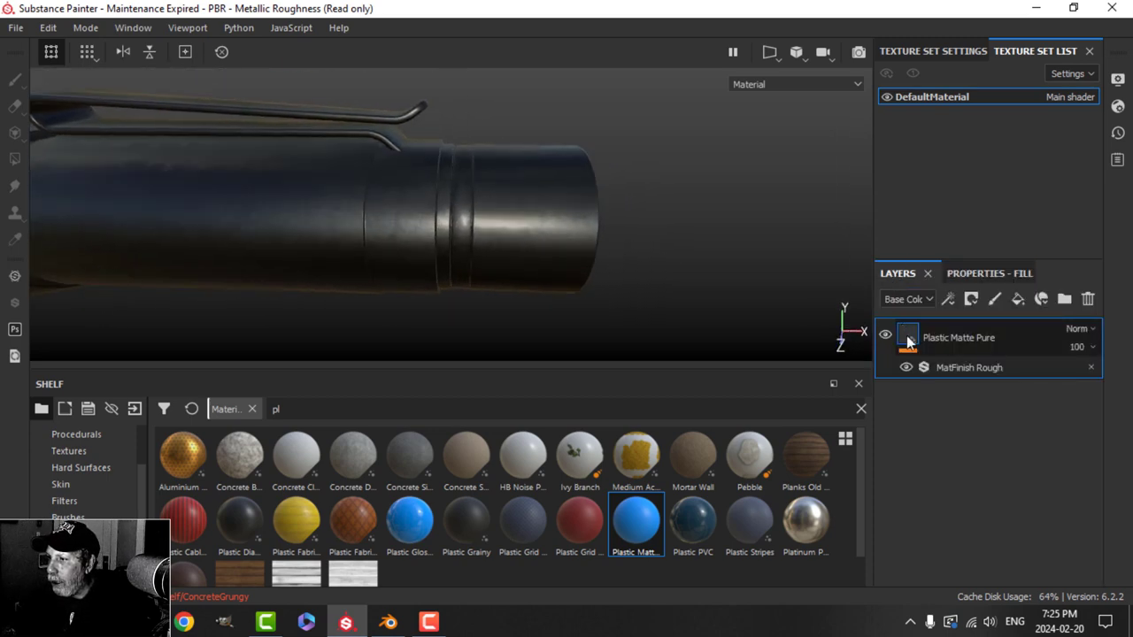
double_click(948, 337)
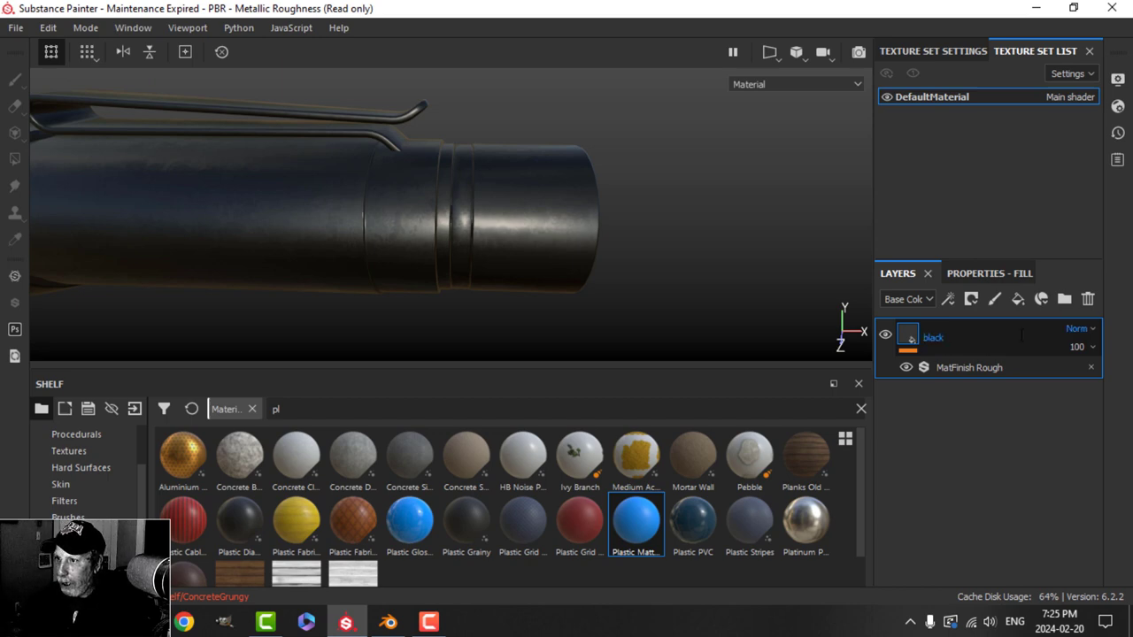
key("Return")
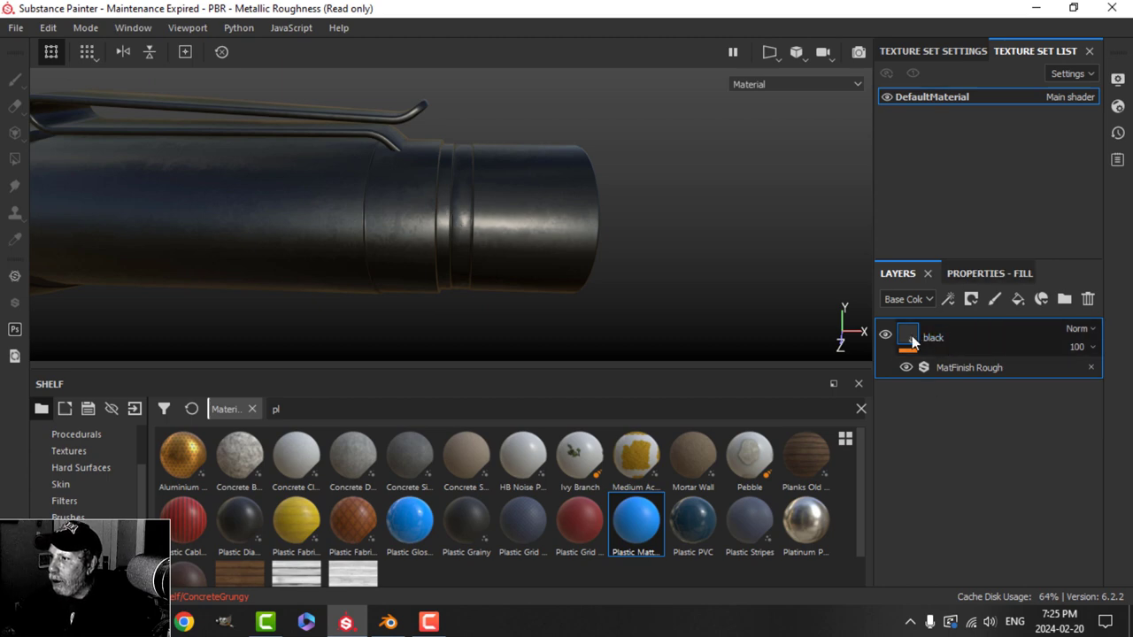
Step: Duplicate the black layer and set the copy's base color to bright red (R 0.772, G 0.004, B 0.004)
right_click(913, 342)
left_click(907, 233)
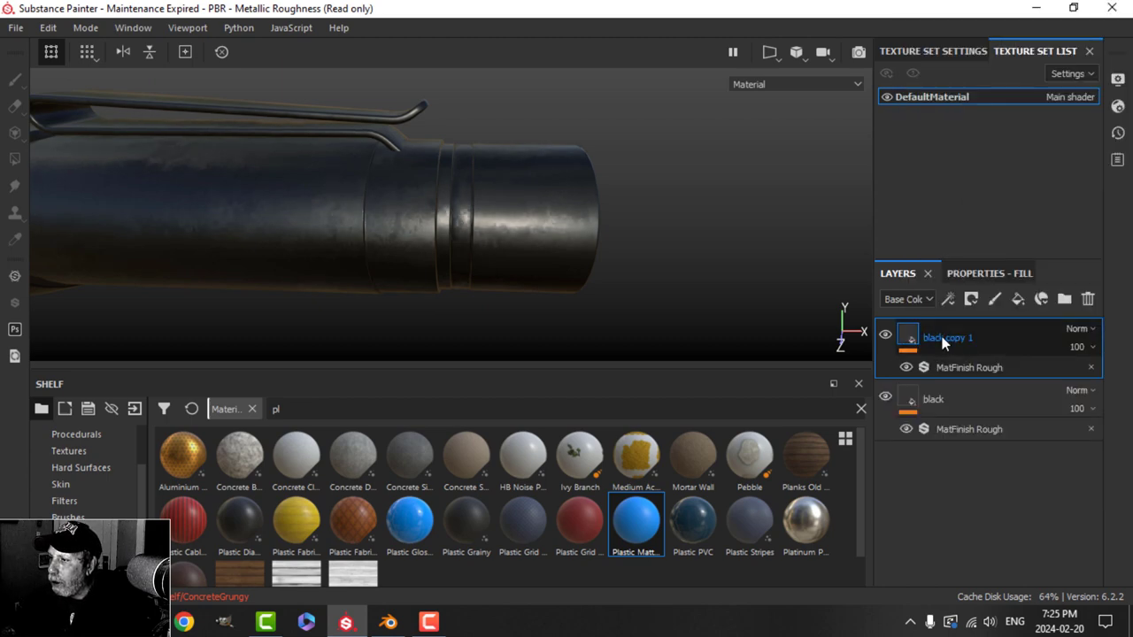
left_click(917, 367)
left_click(975, 273)
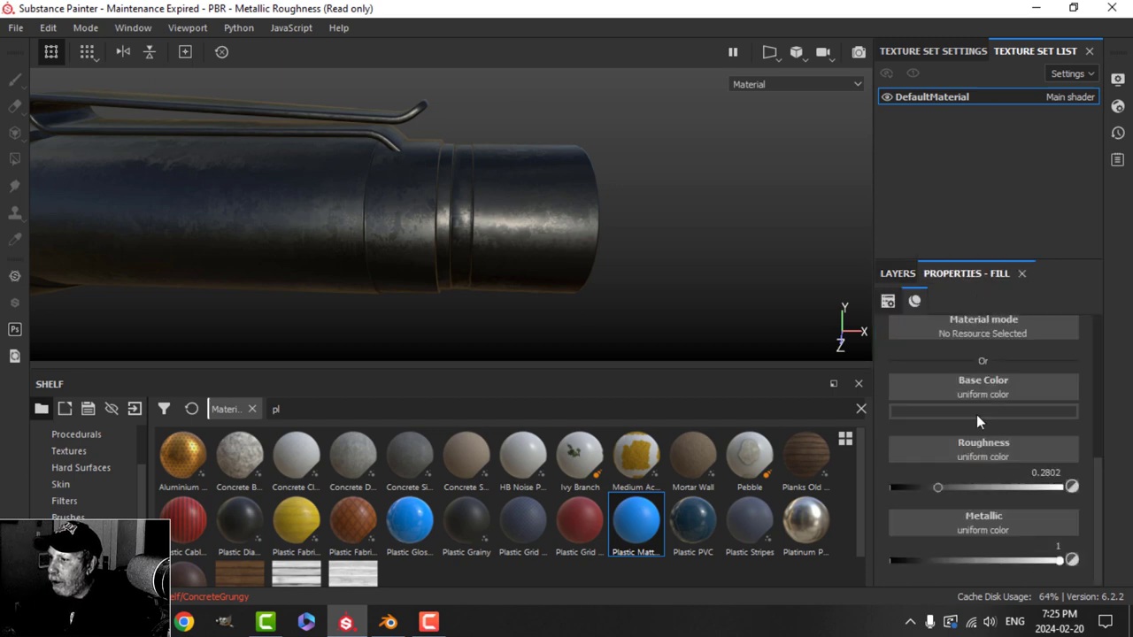
left_click(977, 412)
left_click(1019, 459)
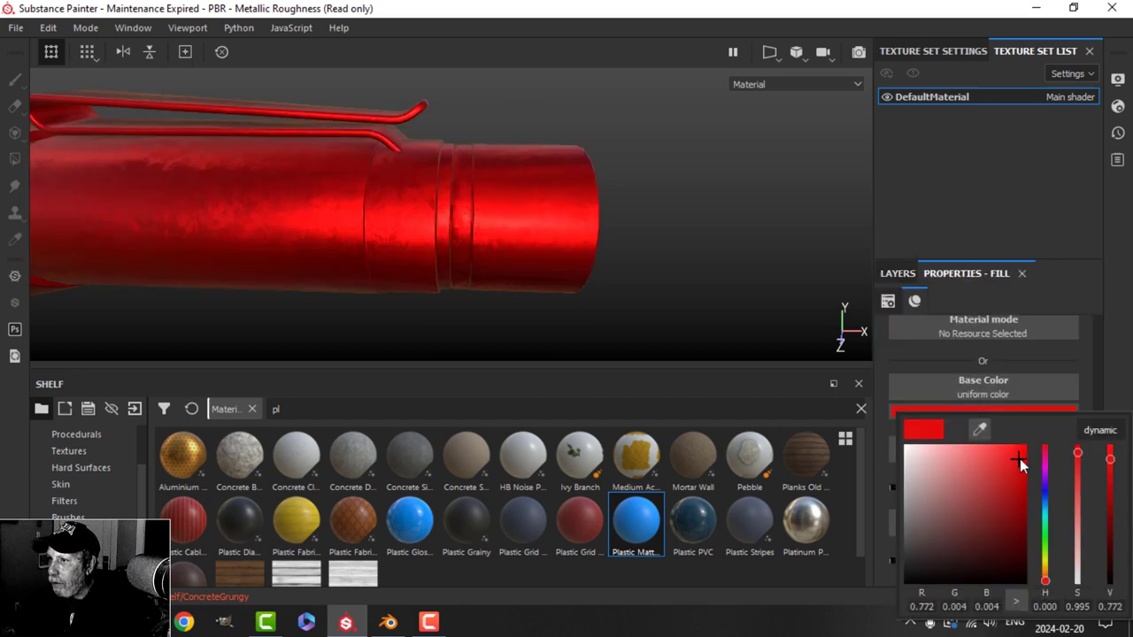
left_click(1123, 290)
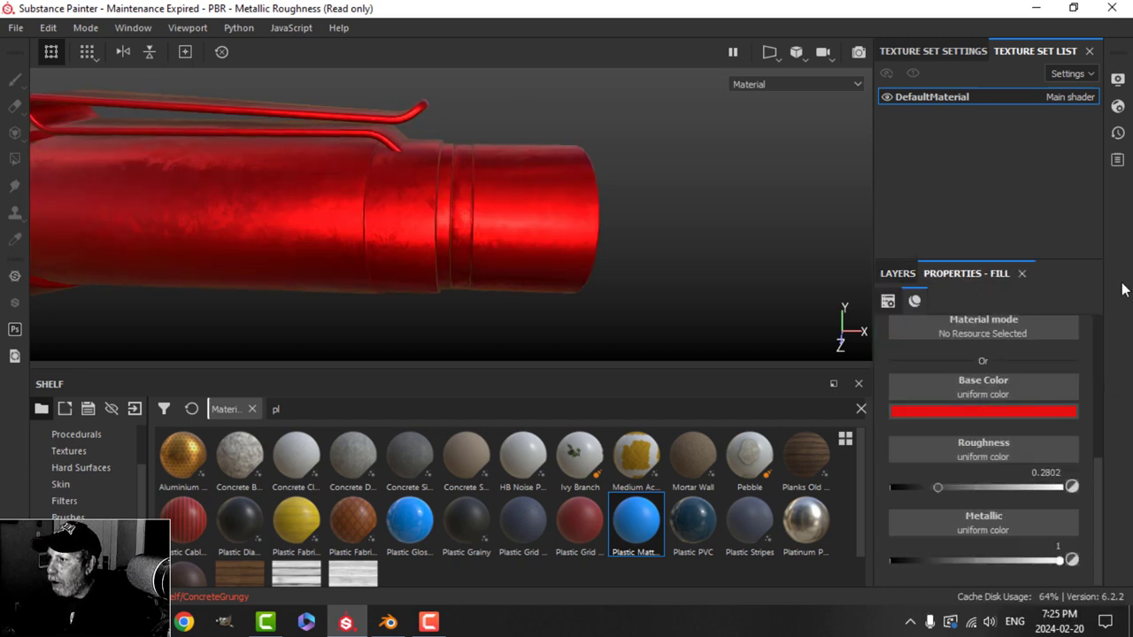
Step: Add a black mask to the red layer and reveal only the narrow groove ring near the tail cap with a mesh-mode Polygon Fill
left_click(897, 274)
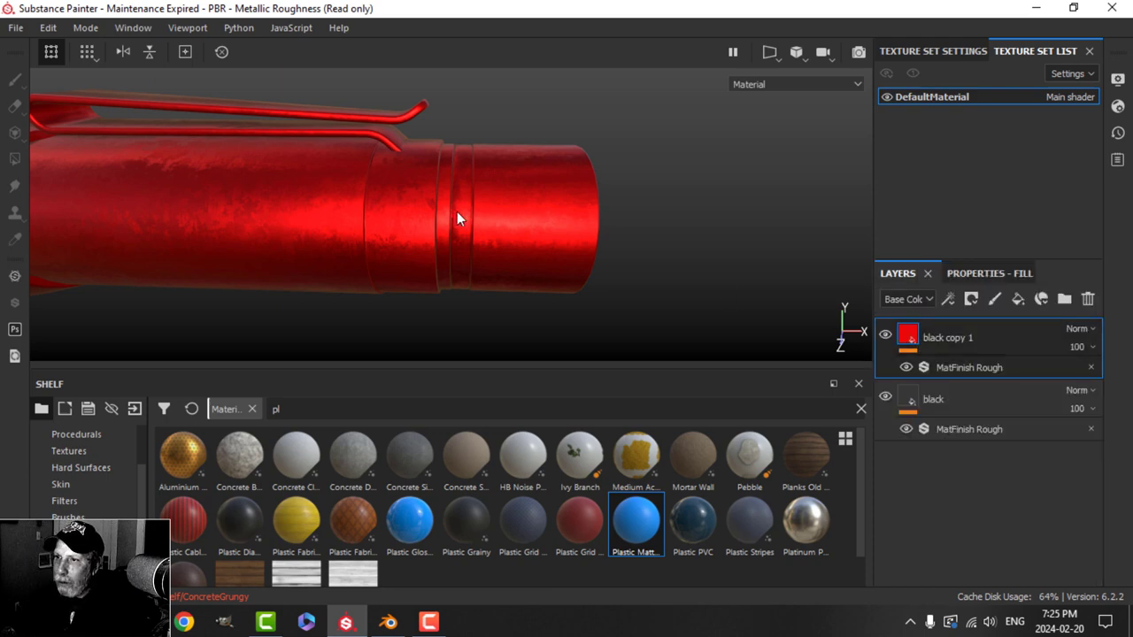
left_click(971, 300)
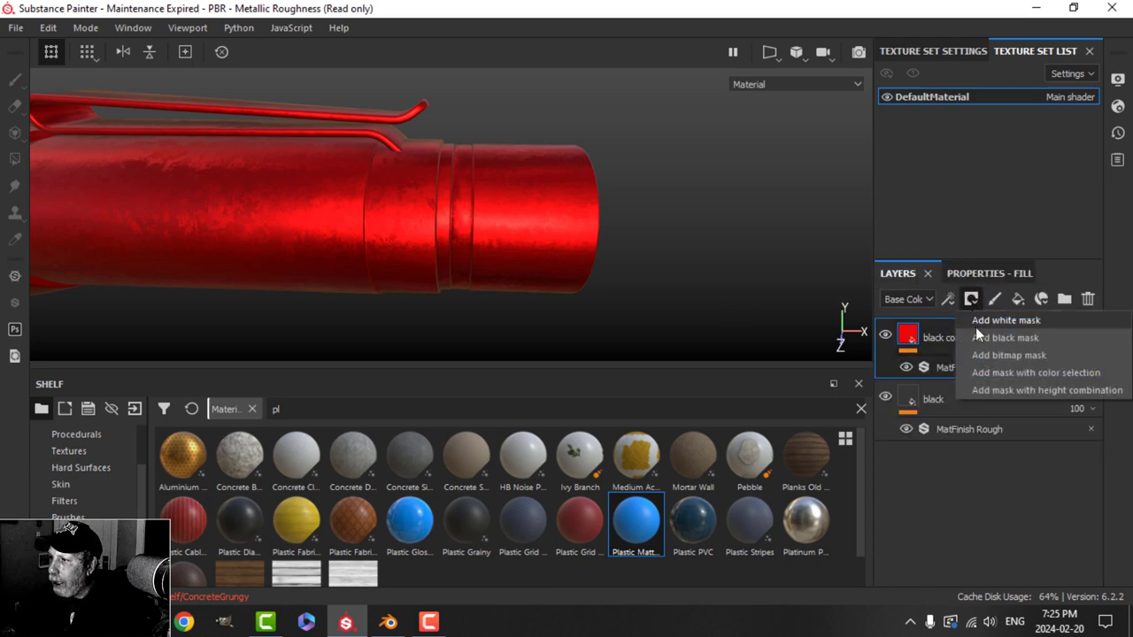
left_click(983, 344)
left_click(15, 160)
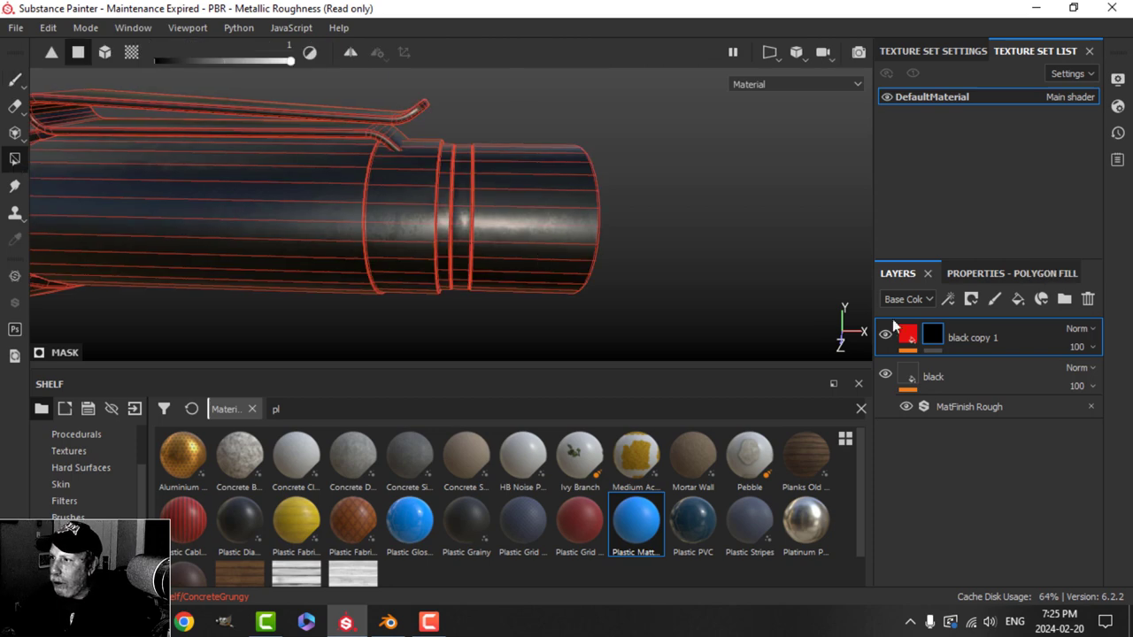
left_click(1003, 273)
left_click(990, 300)
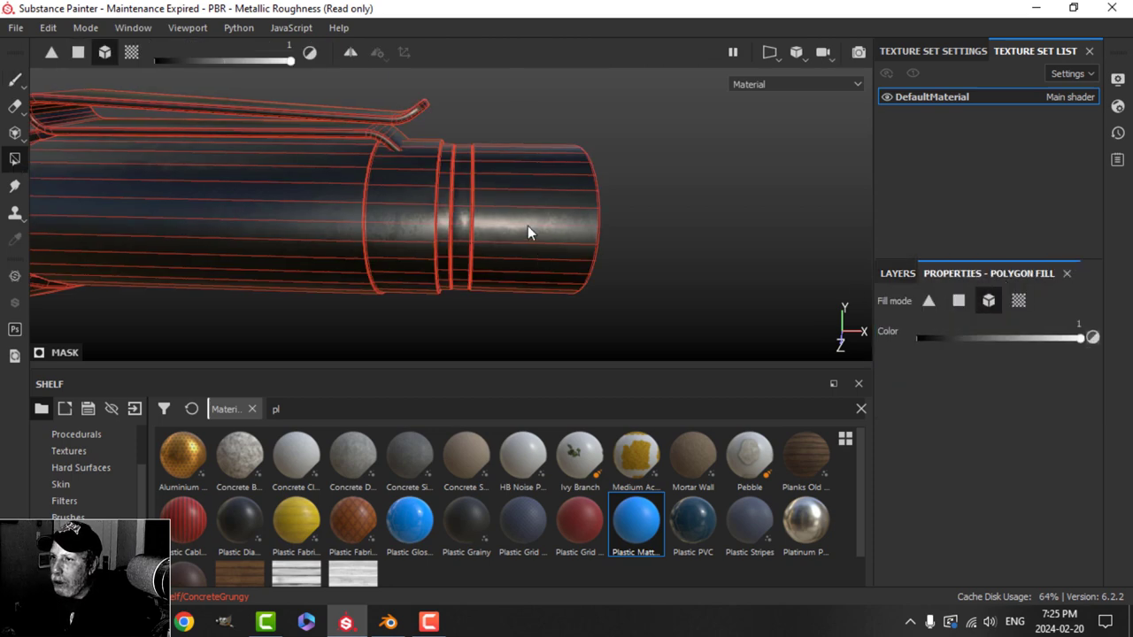
left_click(461, 208)
left_click(15, 79)
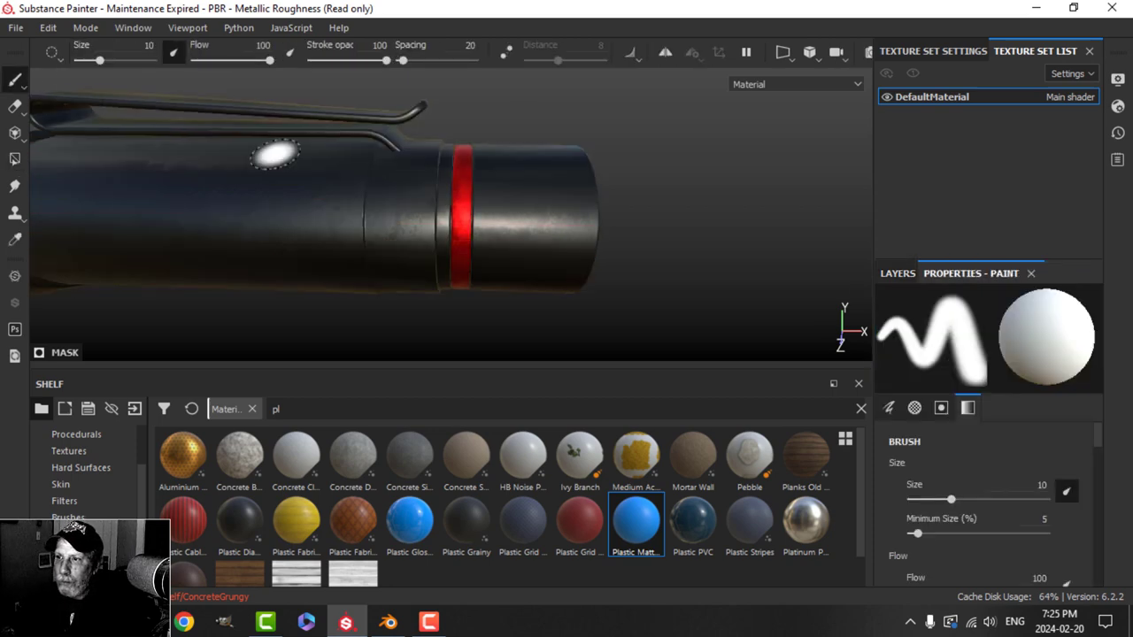
mouse_move(523, 274)
left_mouse_down("alt")
mouse_move(493, 203)
mouse_move(515, 282)
mouse_move(535, 283)
mouse_move(538, 194)
left_mouse_up("alt")
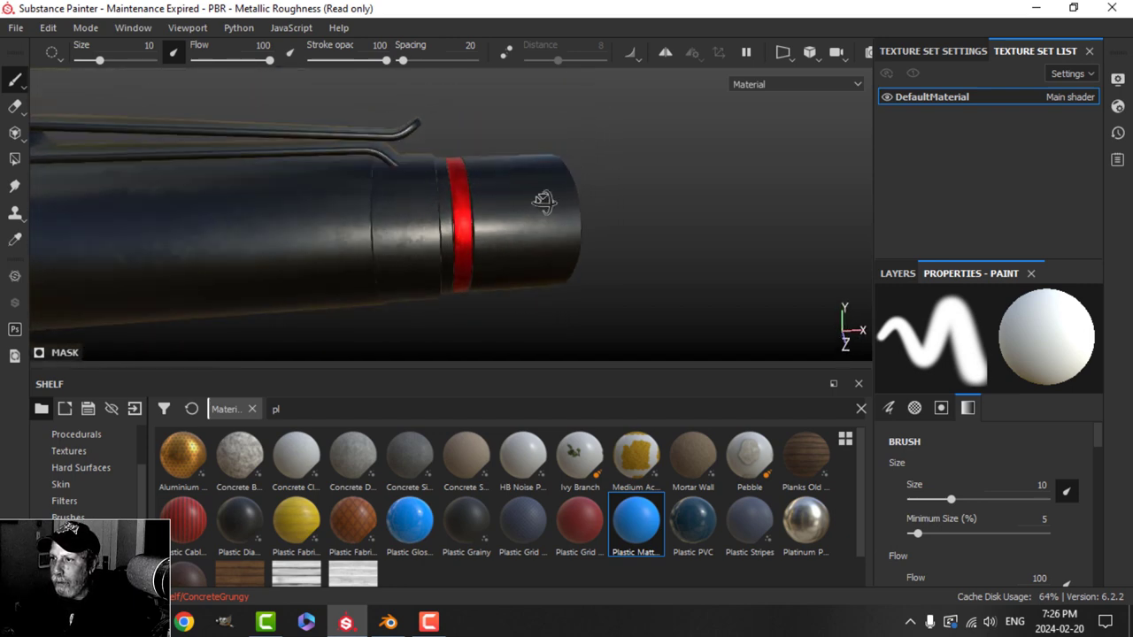
Step: Set the Brushing Intensity of the red layer's MatFinish Rough filter to 0.13
left_click(897, 273)
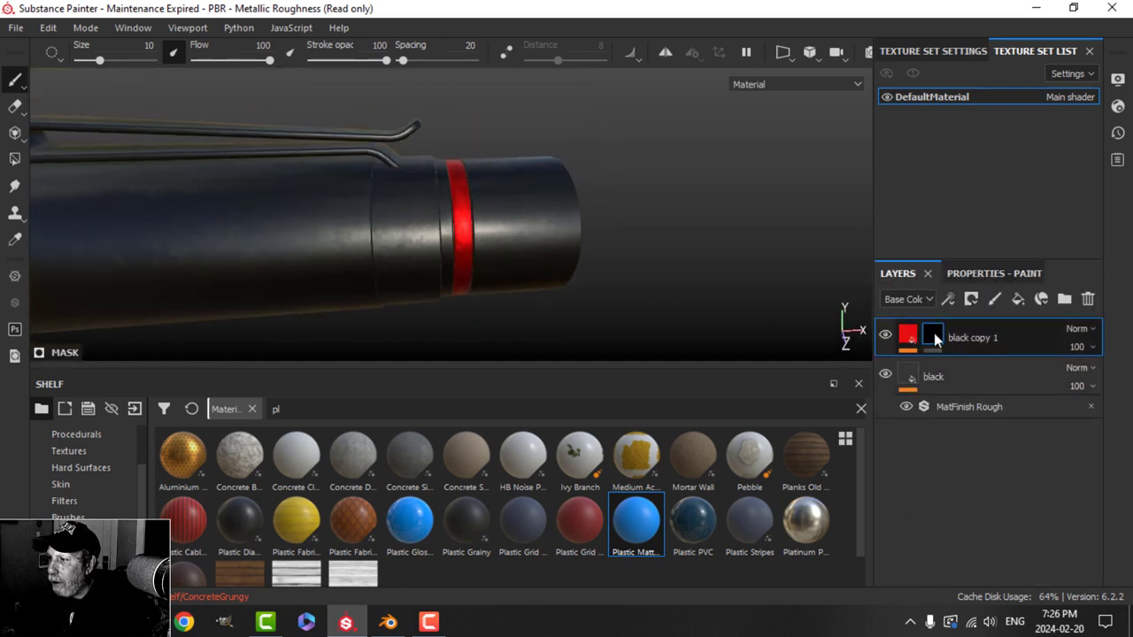
left_click(909, 335)
left_click(948, 366)
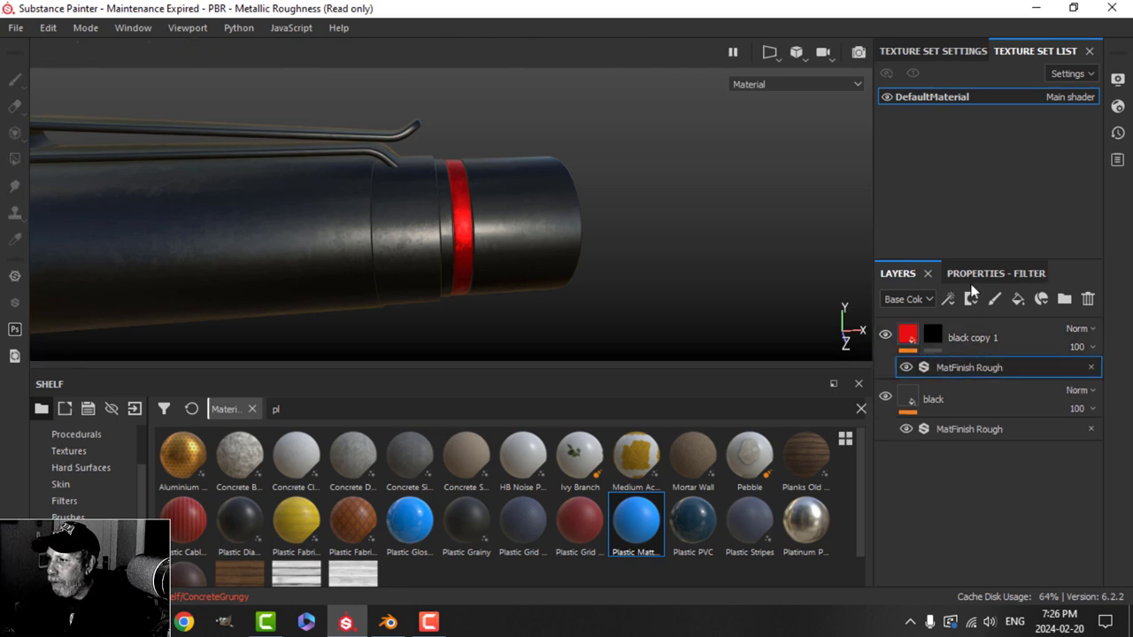
left_click(982, 275)
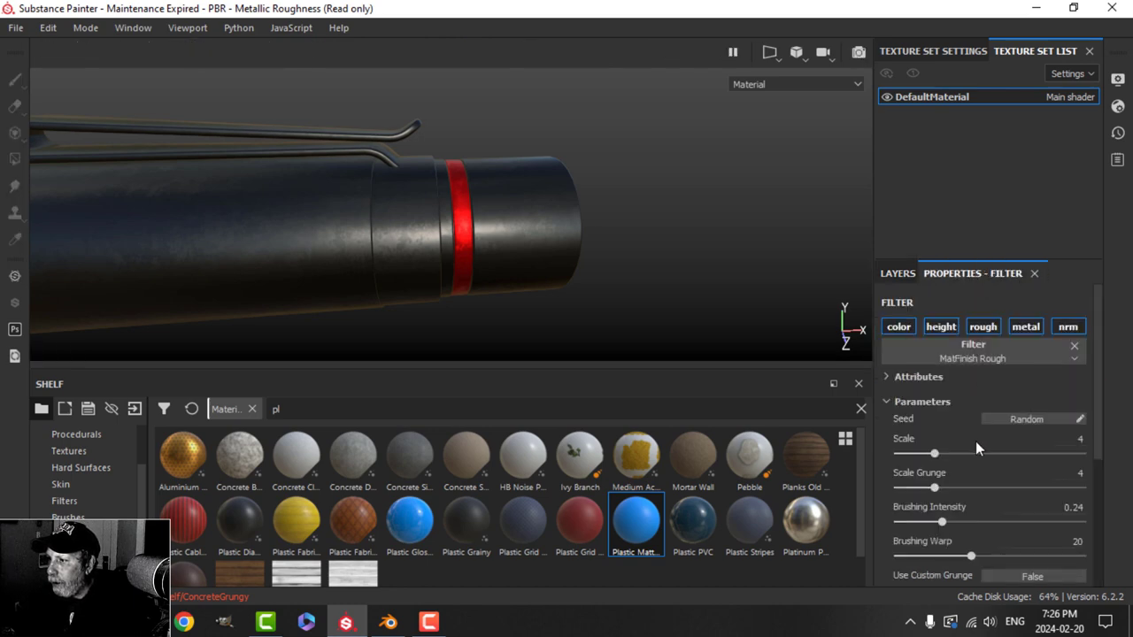
left_click_drag(946, 476, 922, 474)
mouse_move(674, 254)
left_mouse_down("alt")
mouse_move(584, 266)
mouse_move(541, 286)
mouse_move(522, 220)
mouse_move(508, 210)
mouse_move(493, 263)
mouse_move(425, 289)
mouse_move(464, 245)
mouse_move(470, 266)
mouse_move(549, 220)
mouse_move(507, 231)
mouse_move(570, 207)
mouse_move(506, 222)
mouse_move(631, 261)
left_mouse_up("alt")
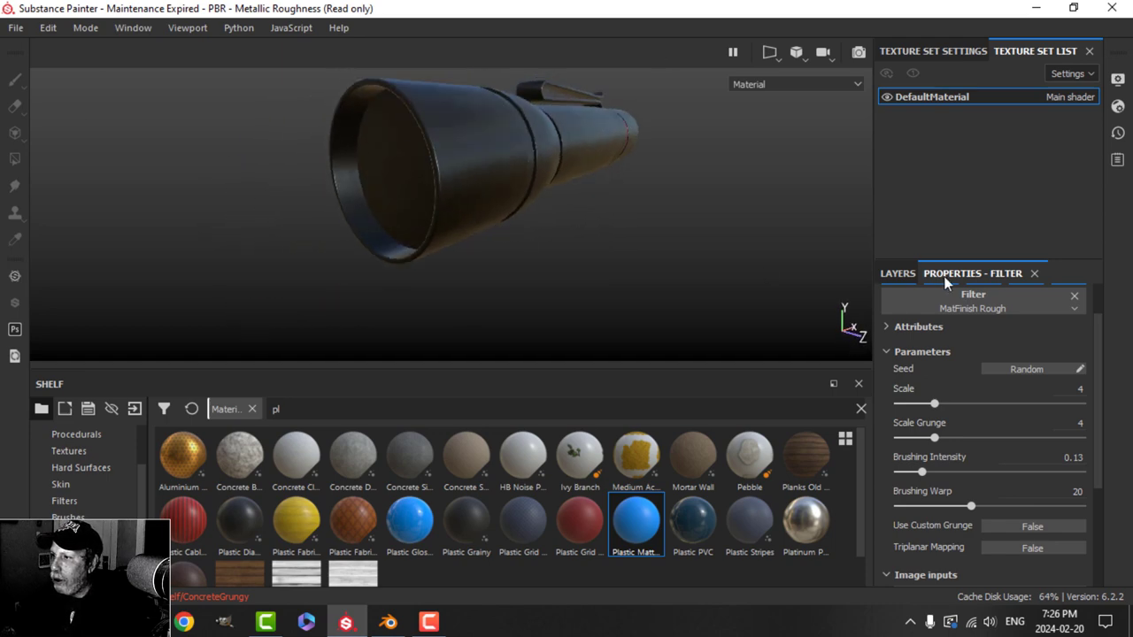
Step: Rename the duplicated red-colored layer as red
left_click(893, 274)
left_click_drag(416, 178, 385, 166, "alt")
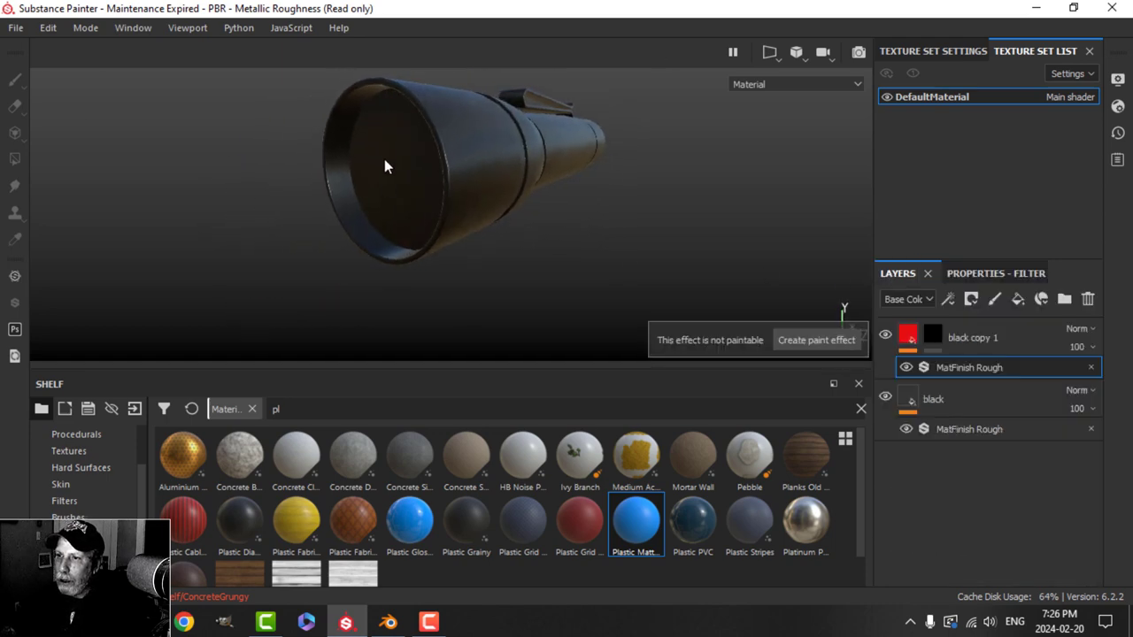
left_click(963, 339)
left_click(962, 338)
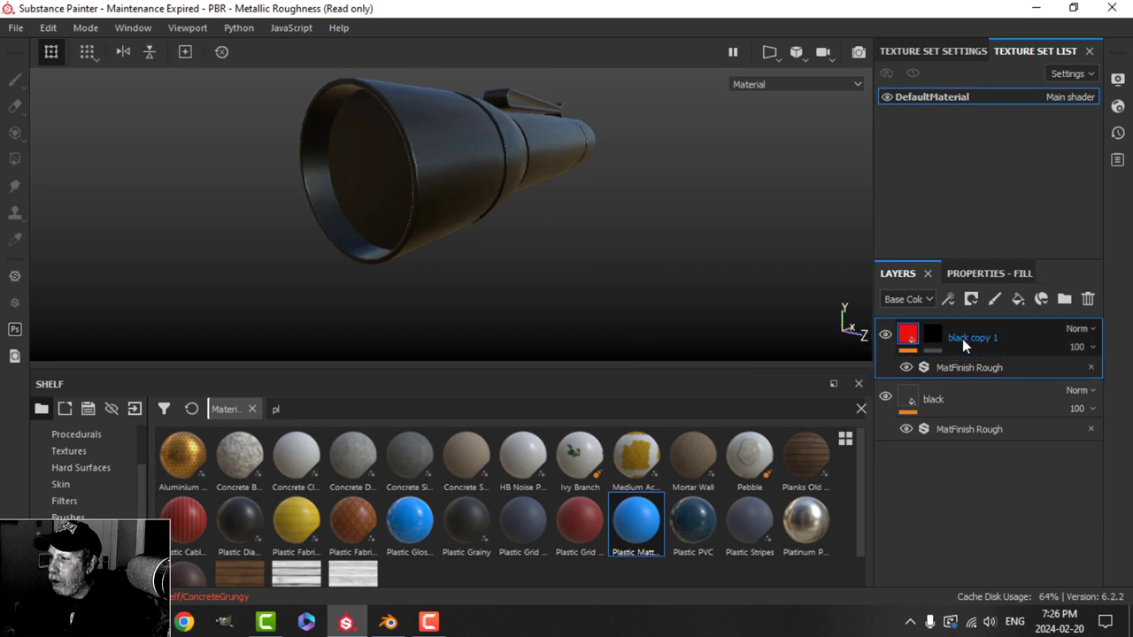
type("red")
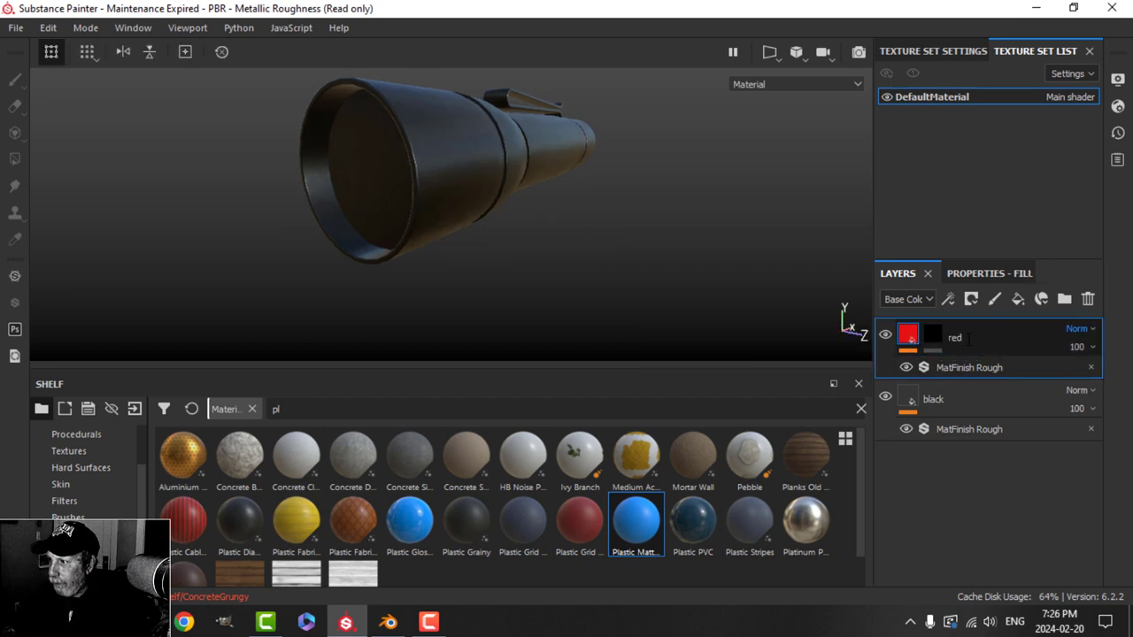
key("Return")
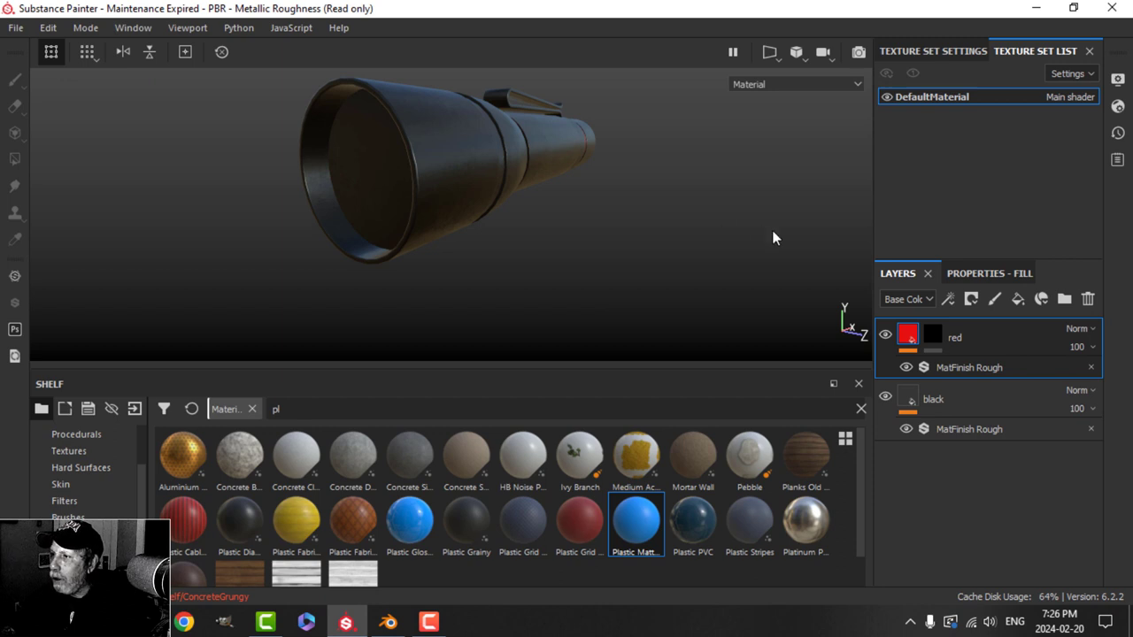
Step: Add an Emissive channel to the texture set
left_click_drag(773, 238, 635, 268, "alt")
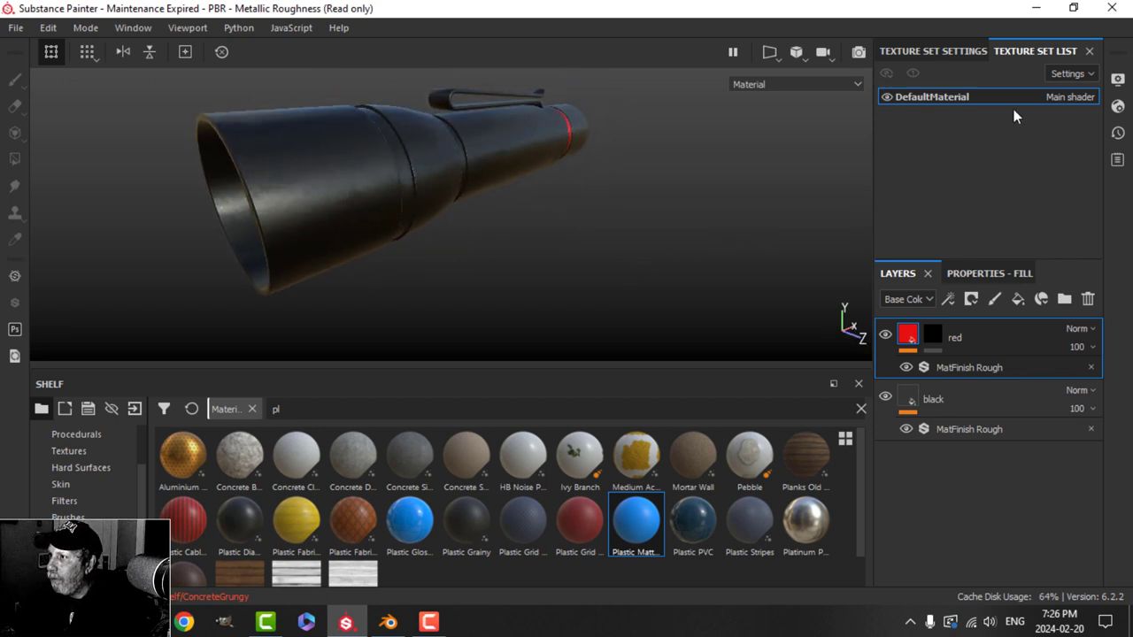
left_click(941, 51)
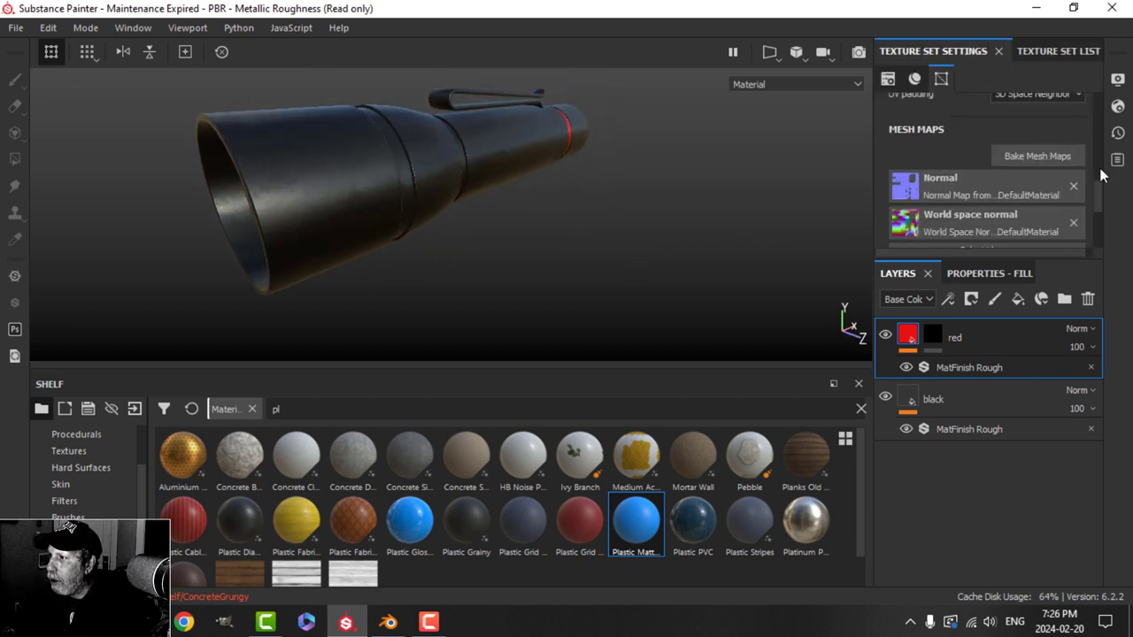
left_click_drag(1103, 201, 1095, 148)
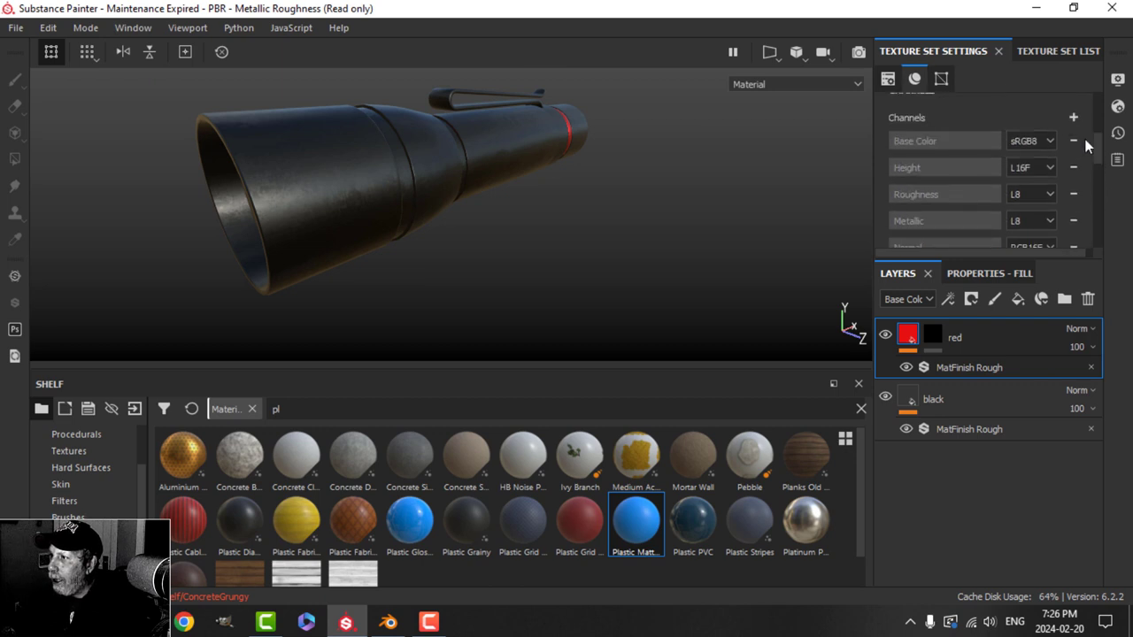
left_click(1074, 118)
left_click(1066, 241)
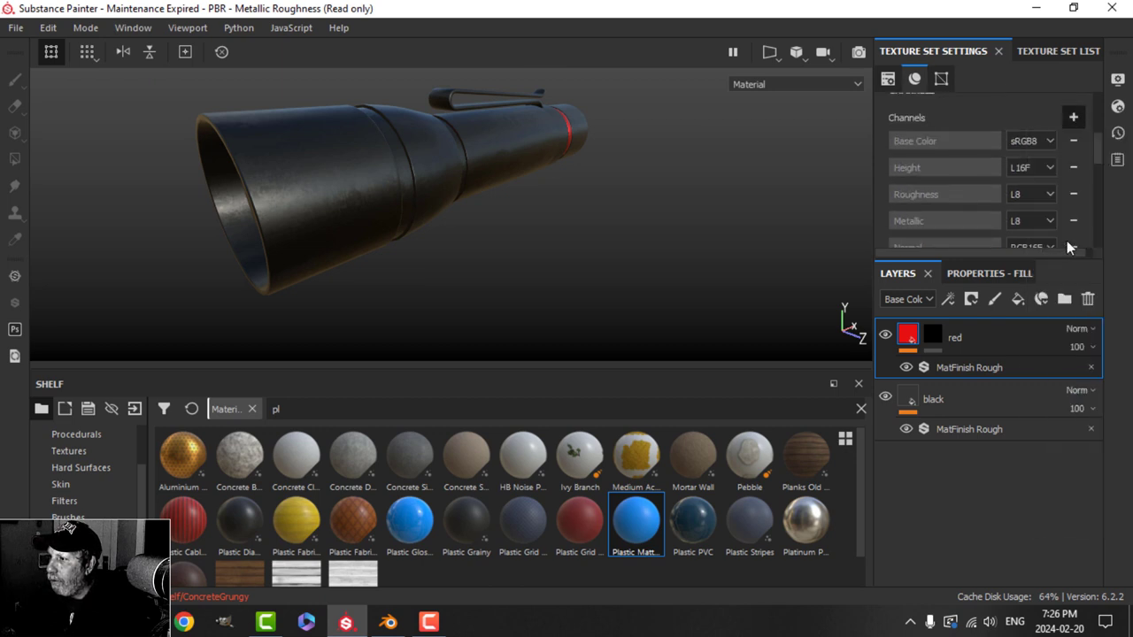
Step: Add a fill layer with a black mask and reveal it only on the flashlight's lens disc with Polygon Fill
left_click(1019, 299)
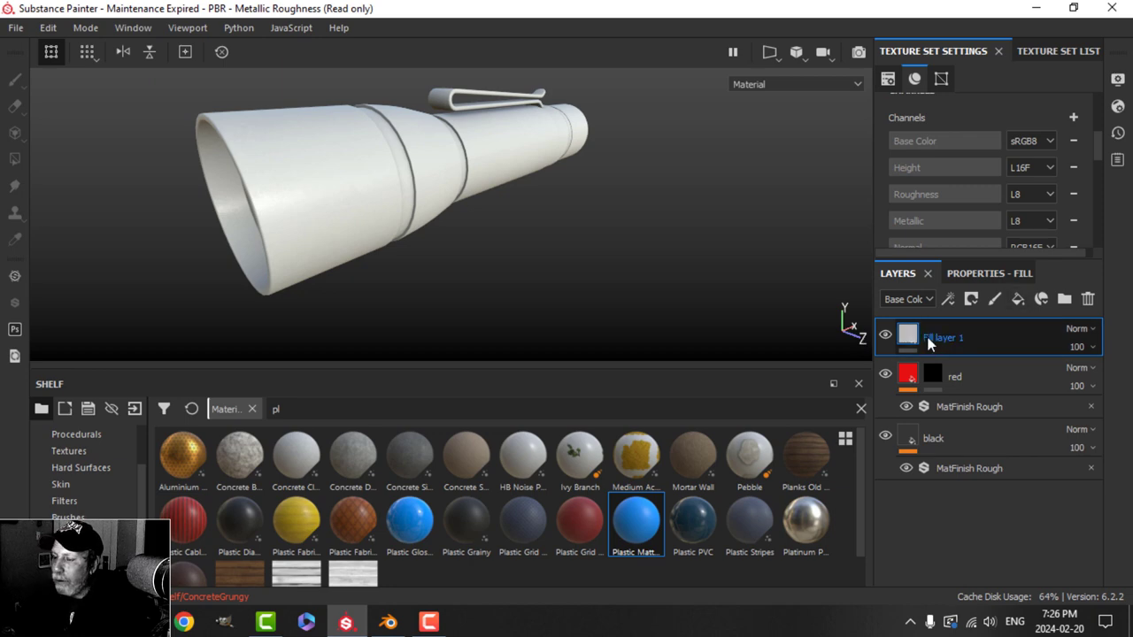
left_click(971, 299)
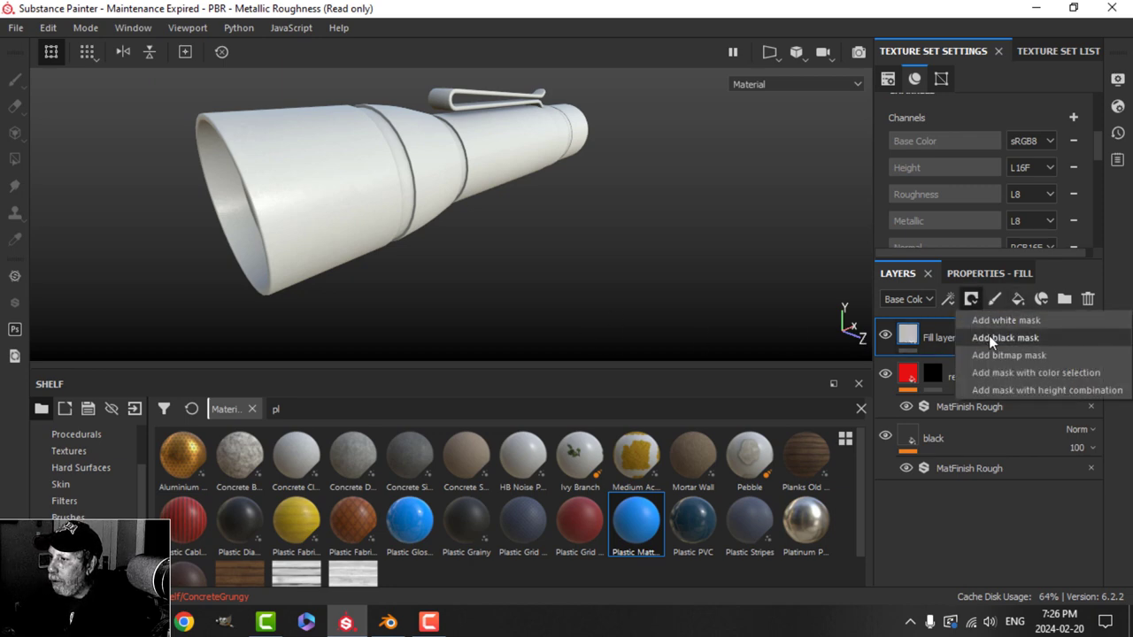
left_click(989, 334)
left_click(15, 158)
left_click_drag(222, 213, 290, 193, "alt")
left_click(290, 199)
left_click(15, 79)
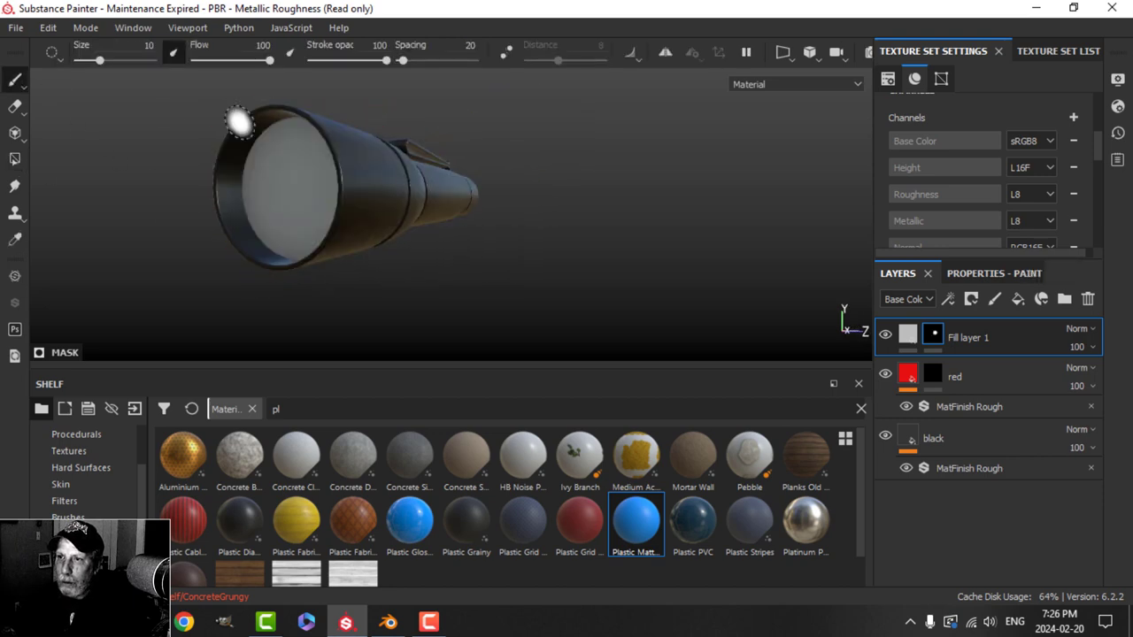
Step: Limit the lens fill layer's material channels to color and emissive
left_click(907, 334)
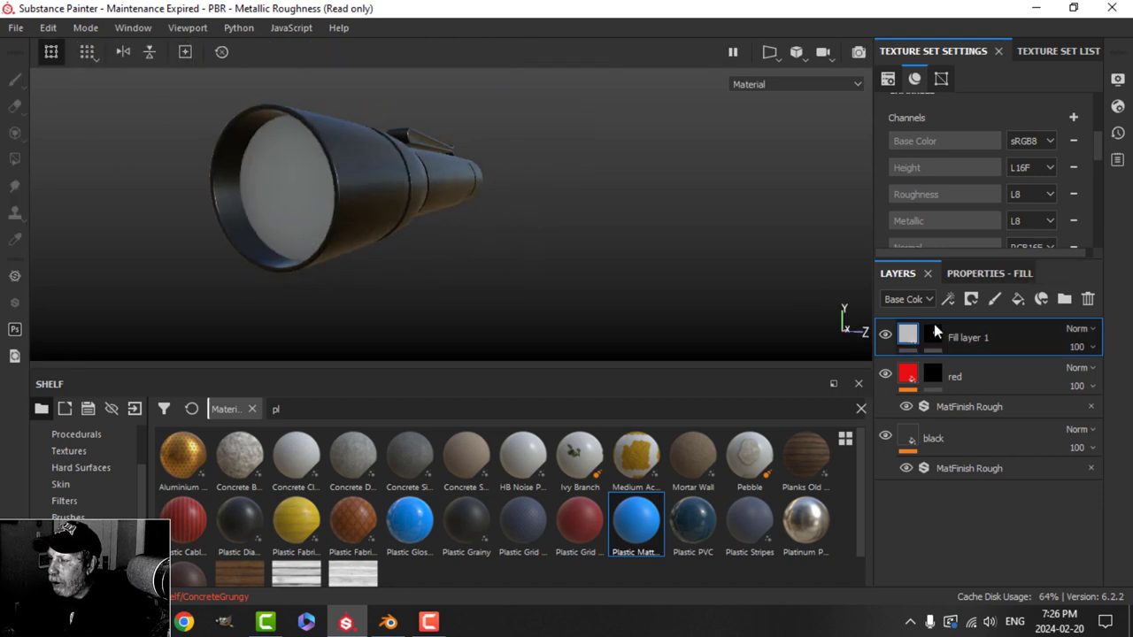
left_click(989, 273)
scroll(1030, 432, "up", 3)
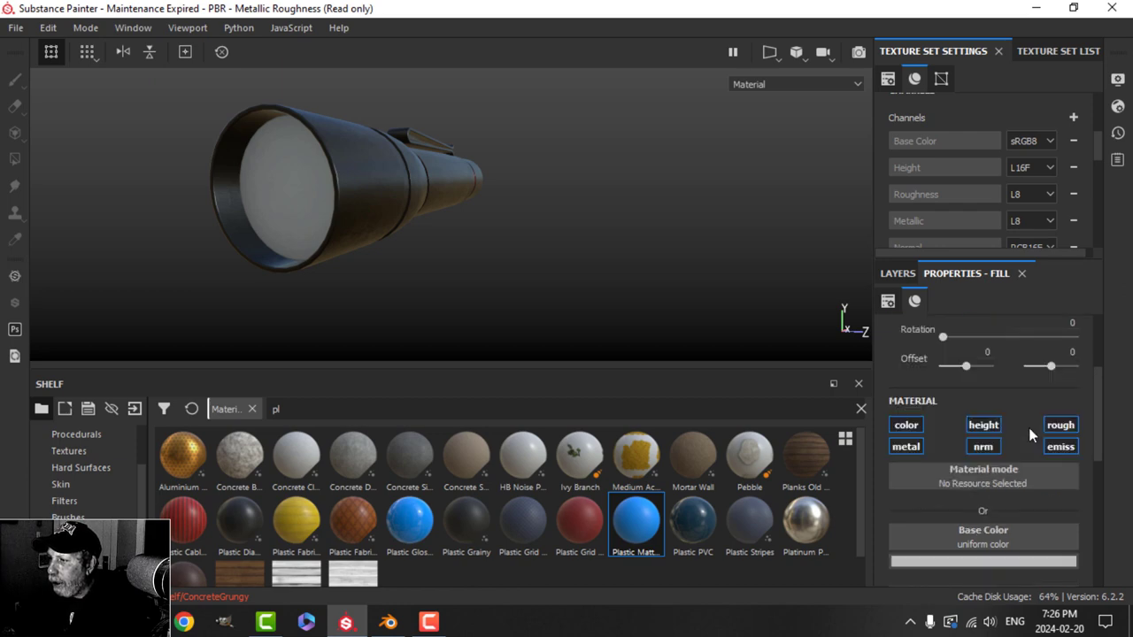
scroll(1032, 447, "down", 4)
scroll(1031, 444, "up", 3)
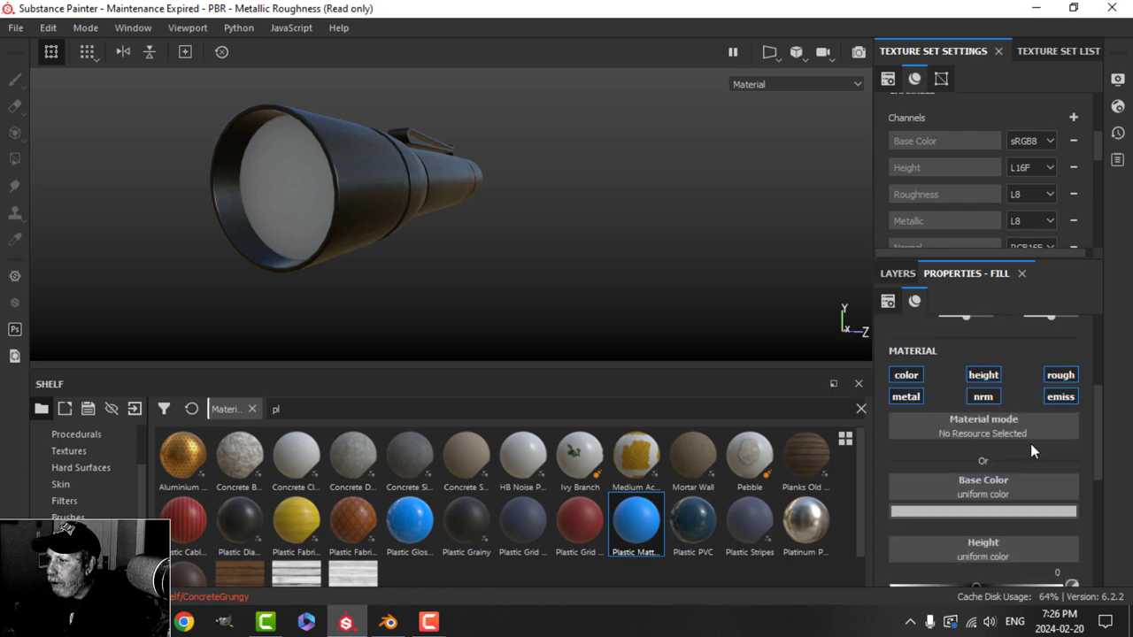
left_click(911, 374)
left_click(911, 375, "alt")
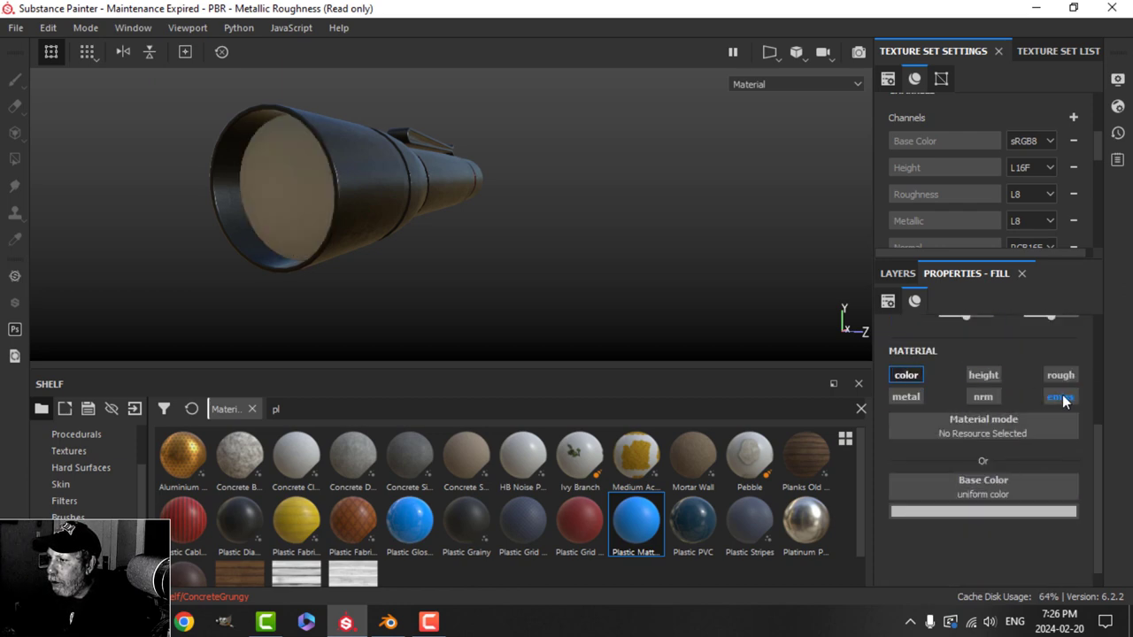
left_click(1062, 397)
Step: Set the lens fill layer's emissive color to a neutral light grey with R, G and B at 0.502
scroll(1053, 417, "down", 1)
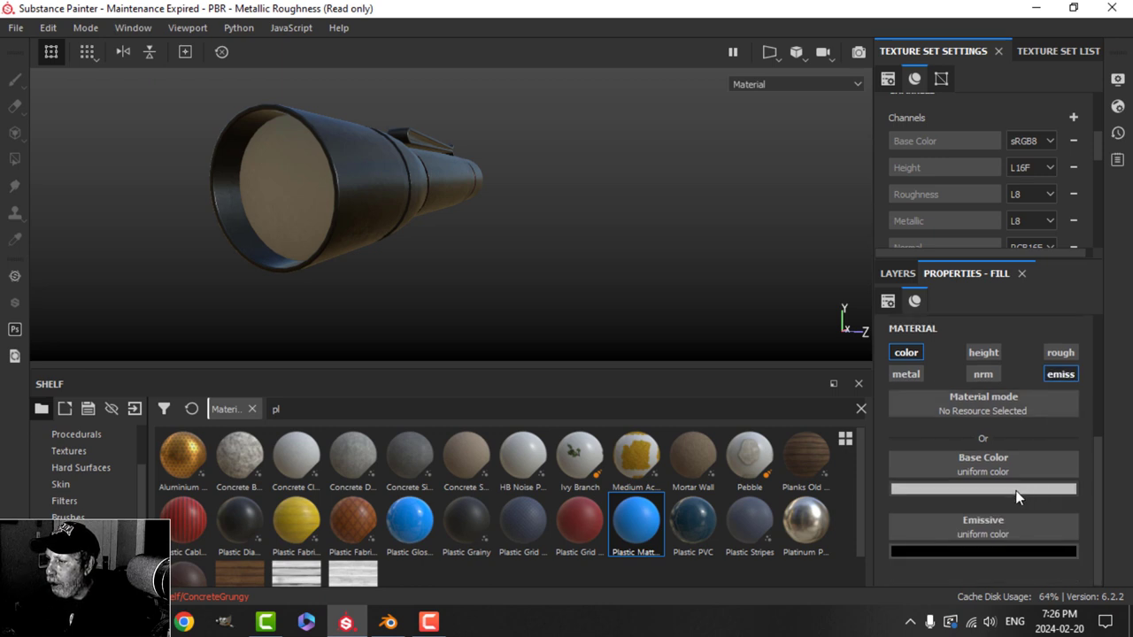
left_click(995, 551)
left_click_drag(926, 432, 903, 413)
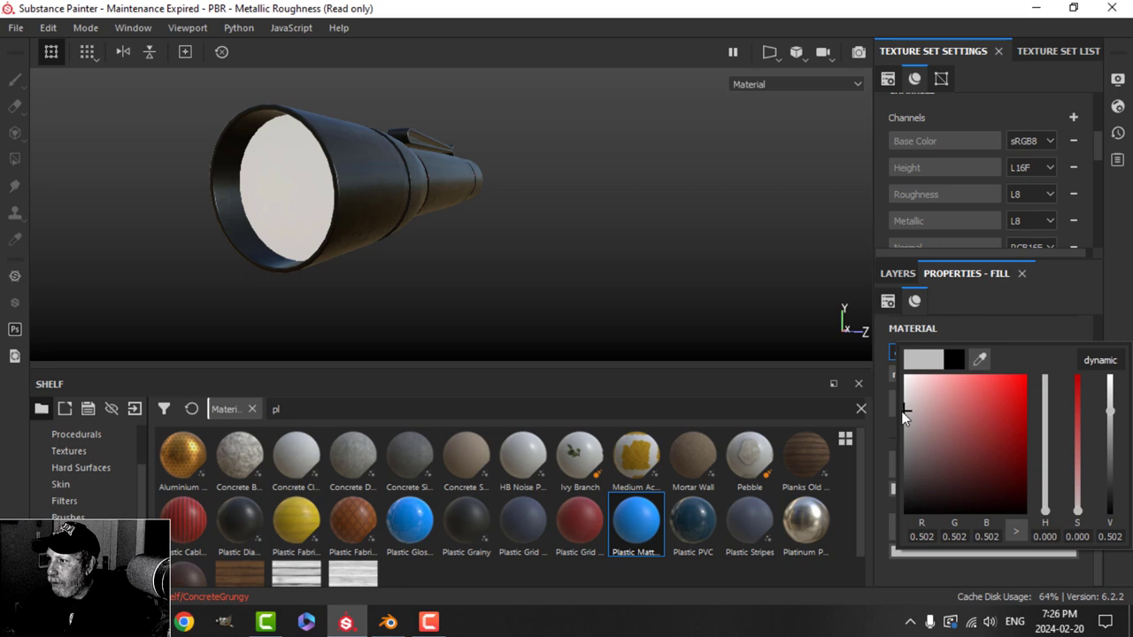
left_click(1093, 305)
Step: Change the lens fill layer's base color to a muted warm yellow using the full, non-dynamic hue range
left_click(988, 488)
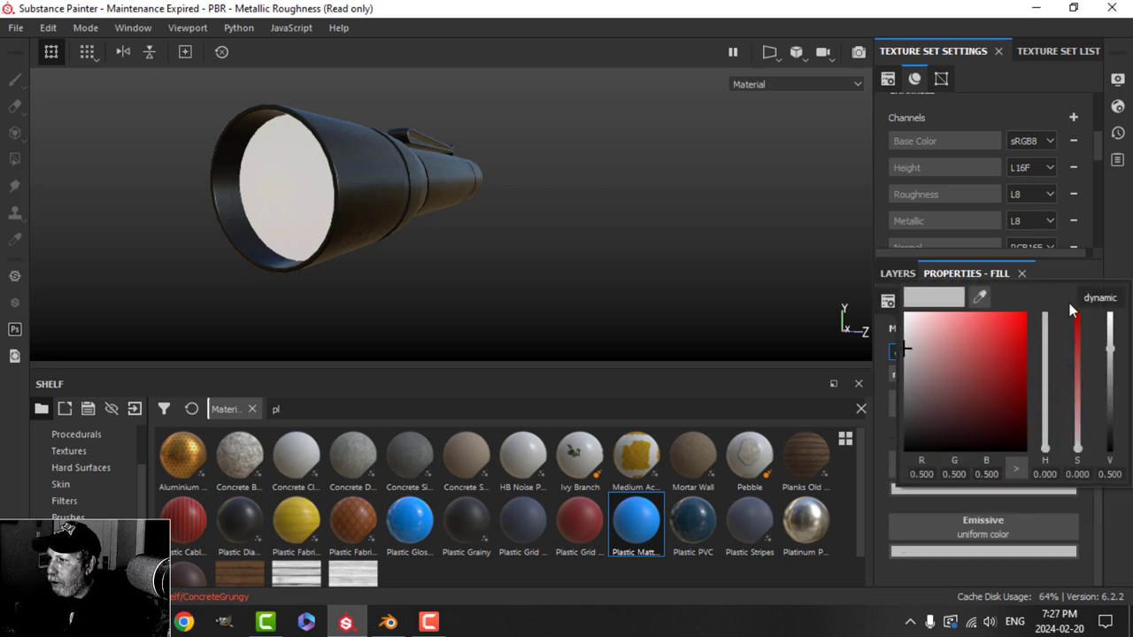
left_click(1110, 298)
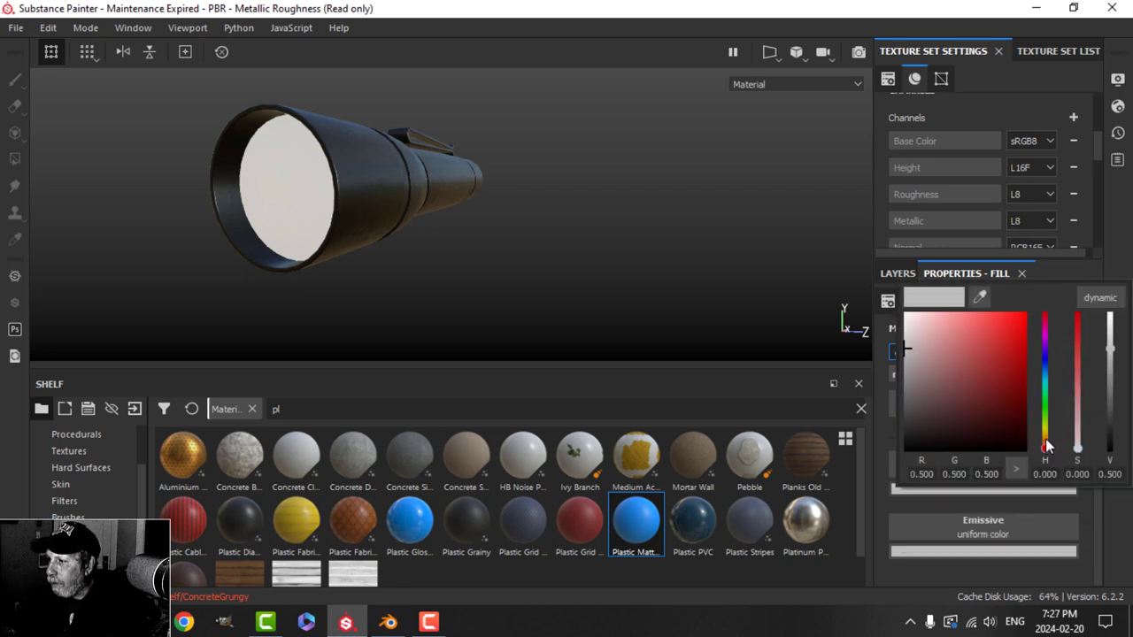
left_click_drag(1047, 447, 1046, 436)
left_click_drag(968, 336, 966, 335)
left_click_drag(518, 131, 491, 128, "alt")
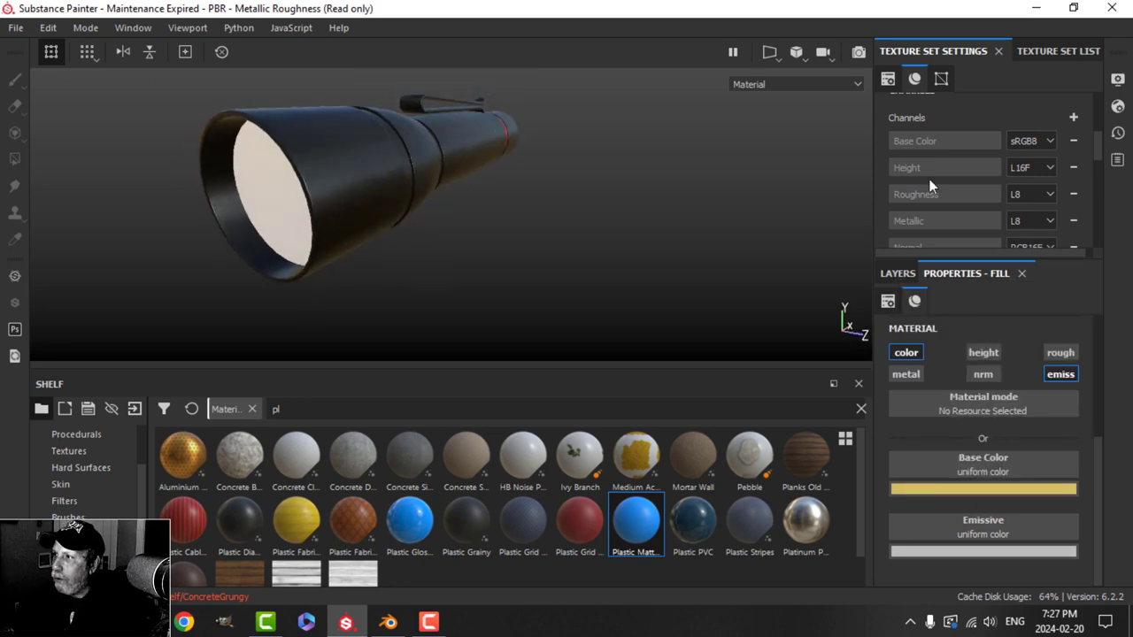
Step: Raise the emissive intensity in the shader settings so the lens glows bright white
left_click(1116, 83)
left_click(1118, 106)
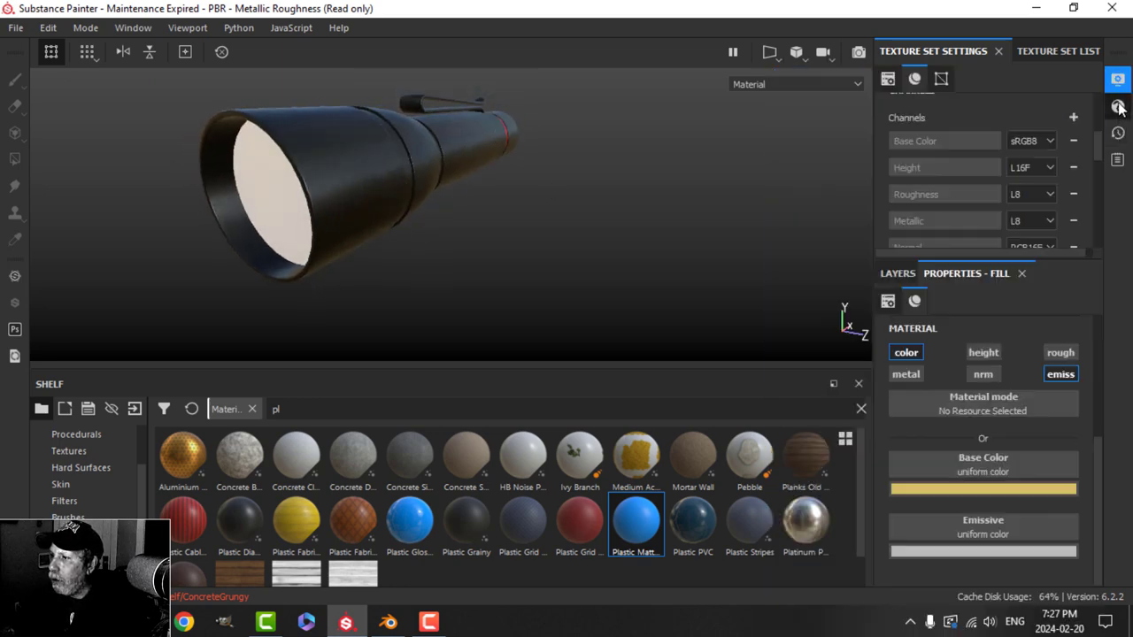
left_click(1119, 106)
left_click_drag(818, 391, 822, 390)
left_click(1117, 110)
mouse_move(718, 180)
left_mouse_down("alt")
mouse_move(668, 200)
mouse_move(708, 188)
left_mouse_up("alt")
Step: Rename the lens fill layer as emissive
left_click(898, 274)
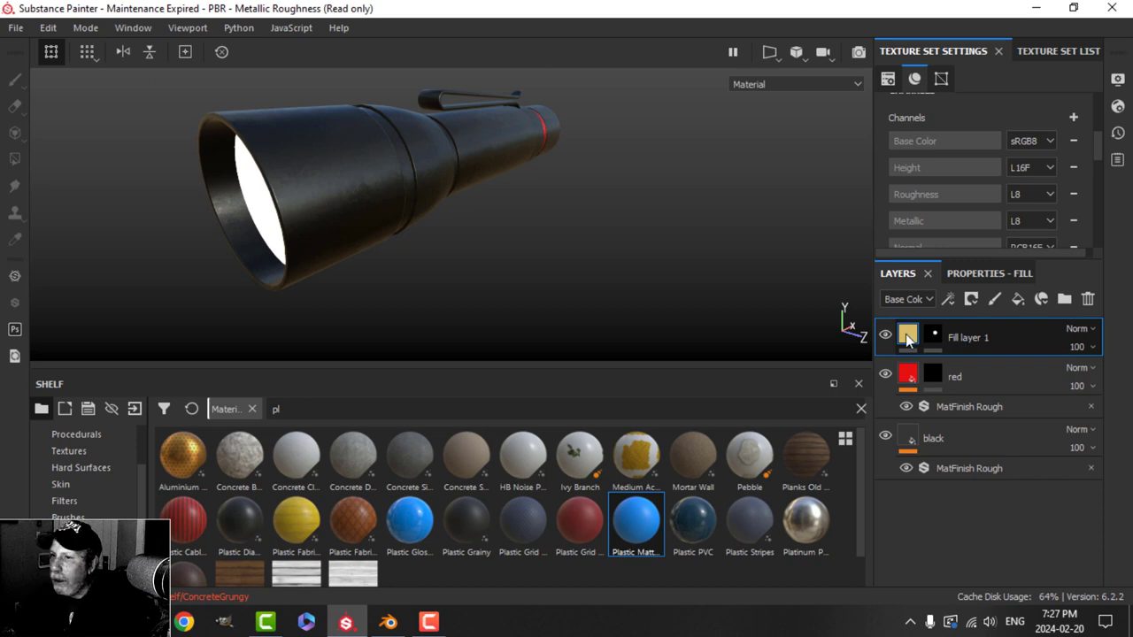
left_click_drag(596, 285, 620, 292, "alt")
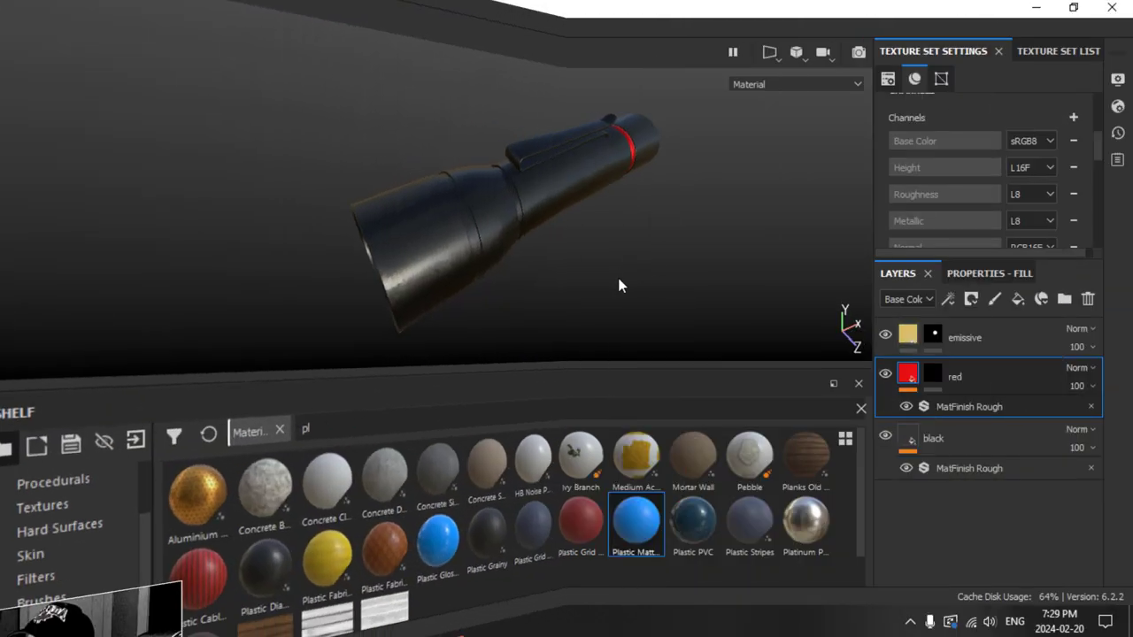
mouse_move(627, 278)
left_mouse_down("alt")
mouse_move(567, 232)
mouse_move(531, 240)
mouse_move(534, 260)
mouse_move(576, 256)
mouse_move(585, 287)
mouse_move(610, 275)
left_mouse_up("alt")
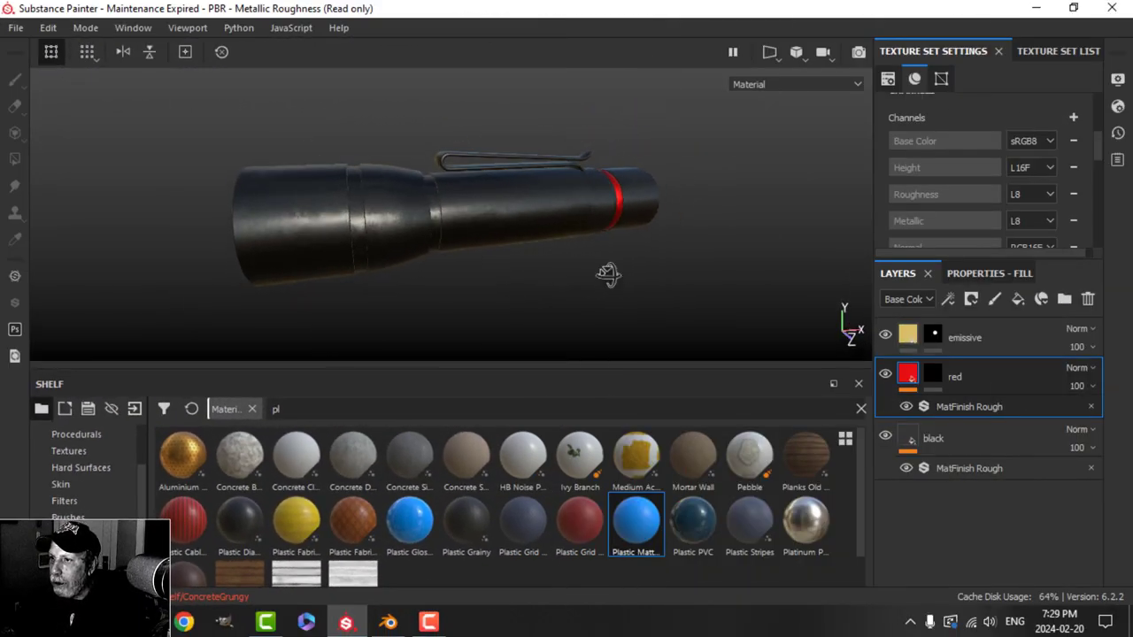
Step: Add a folder above the emissive layer and name it pattern
left_click(971, 343)
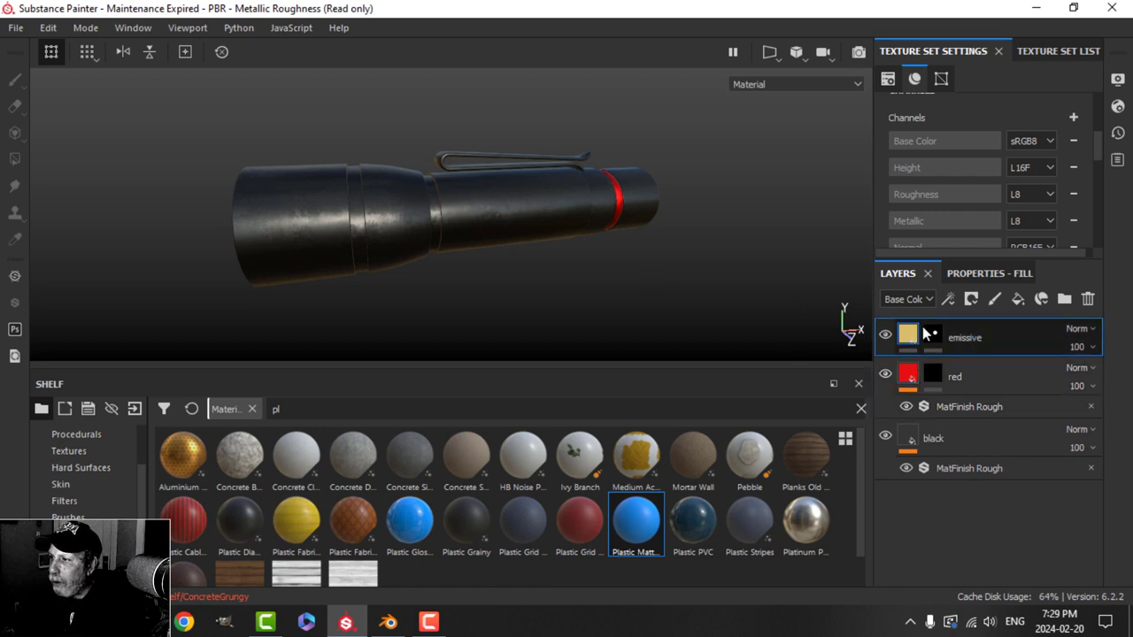
left_click(1064, 300)
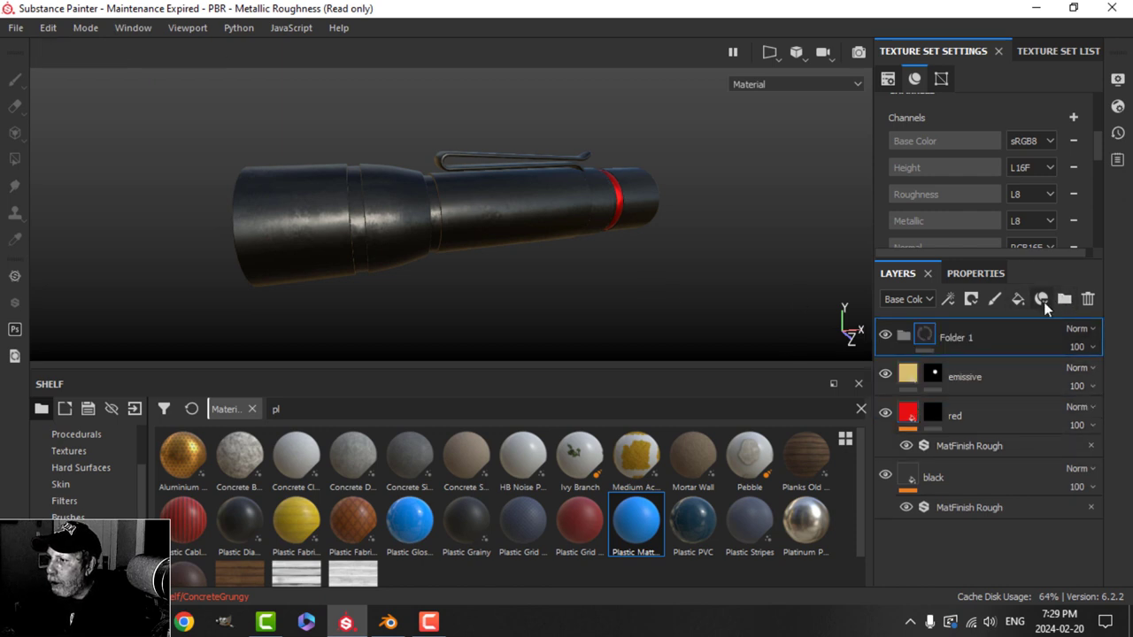
double_click(949, 338)
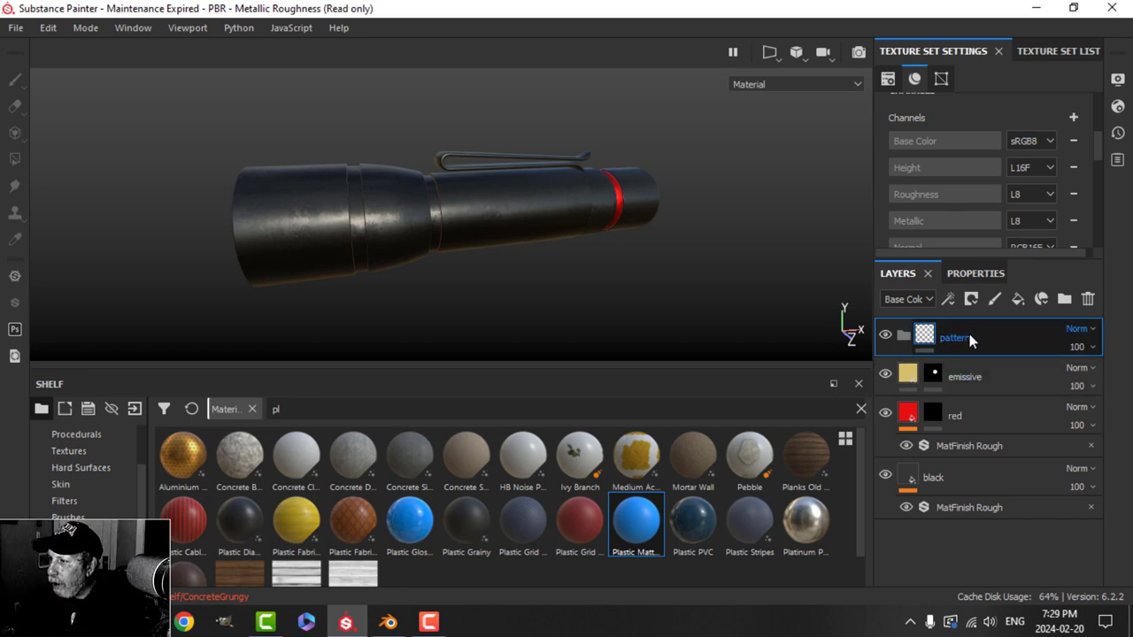
Step: Add a fill layer and move it into the pattern folder
left_click(971, 300)
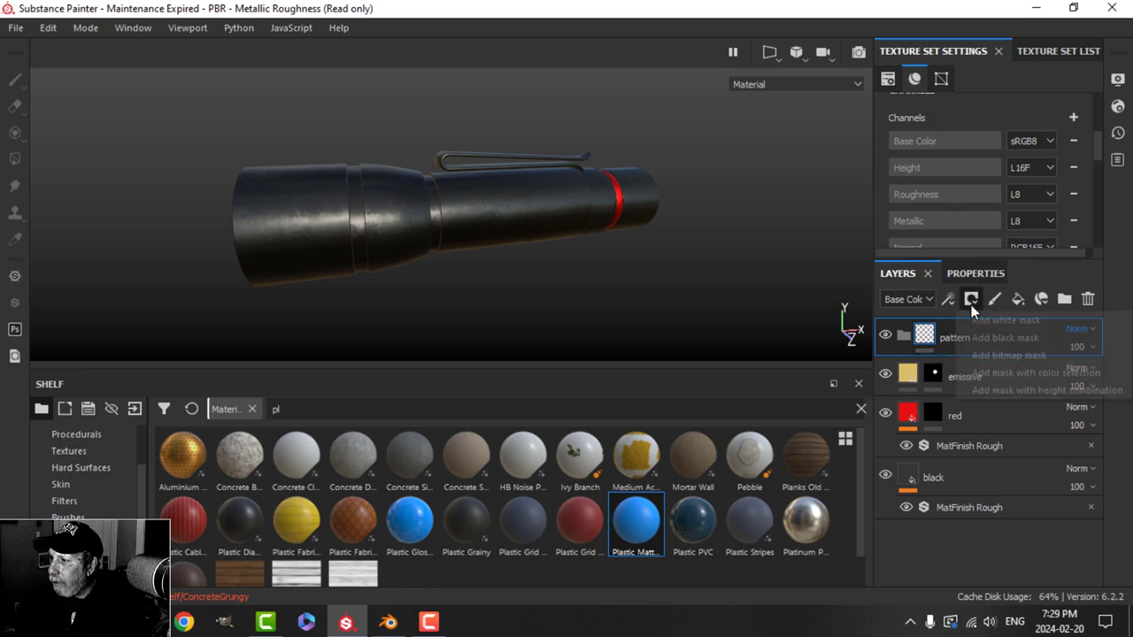
left_click(1018, 299)
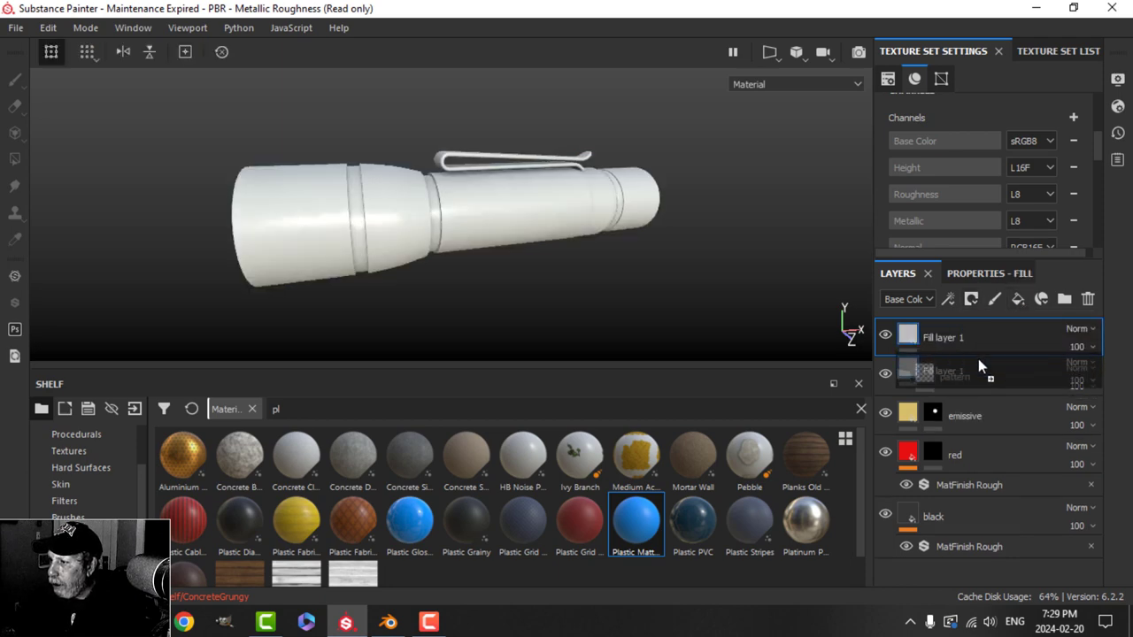
double_click(954, 339)
mouse_move(954, 340)
left_mouse_down()
mouse_move(951, 372)
mouse_move(954, 341)
left_mouse_up()
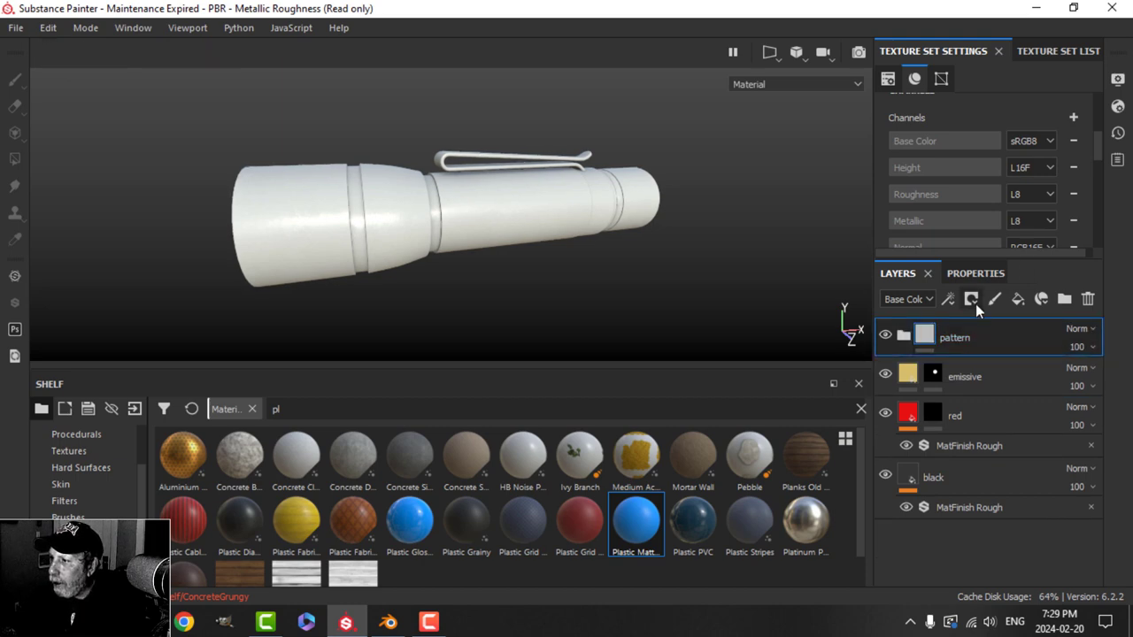
Step: Add a black mask to the pattern folder and reveal only the grip section beneath the clip with Polygon Fill in UV chunk mode
left_click(971, 300)
left_click(967, 335)
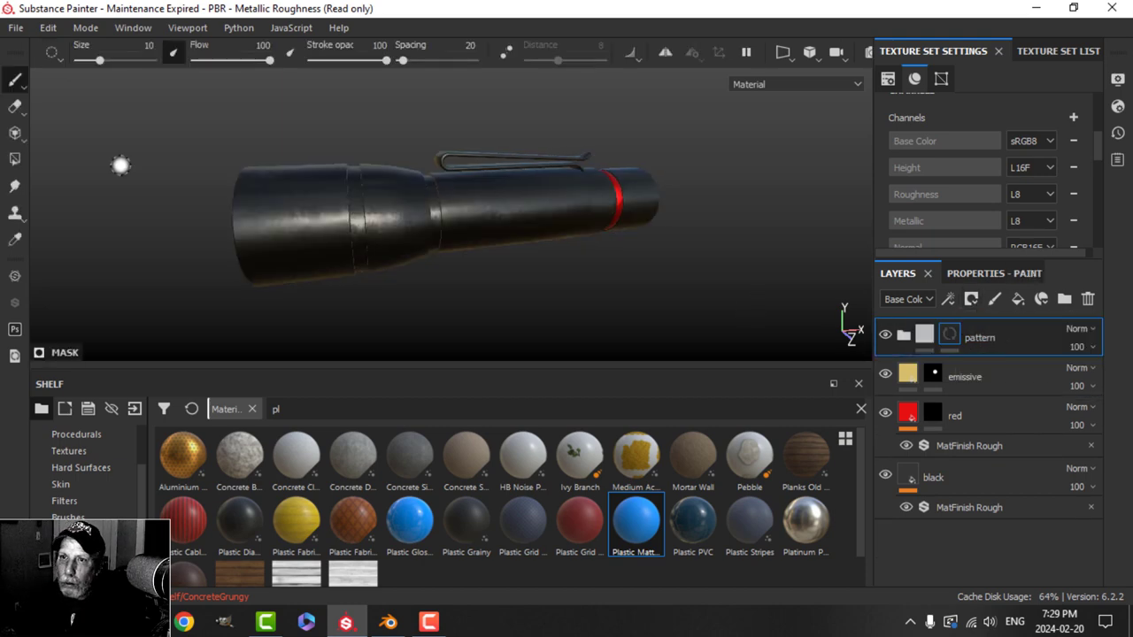
left_click(15, 158)
scroll(366, 240, "up", 3)
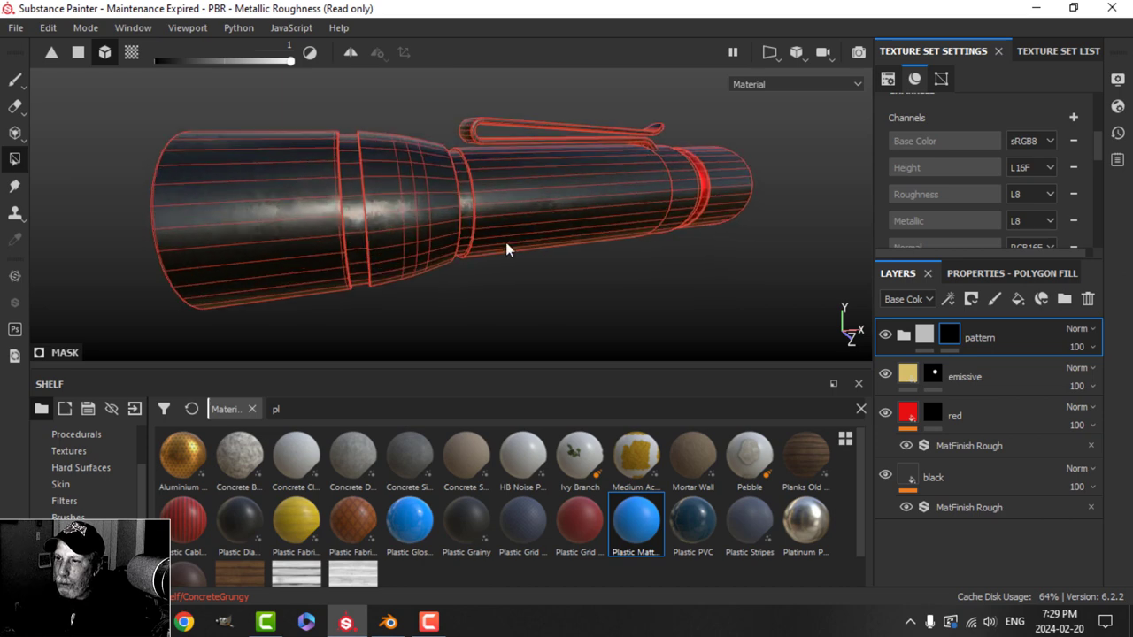
middle_click_drag(584, 238, 447, 265, "alt")
left_click_drag(549, 252, 507, 266, "alt")
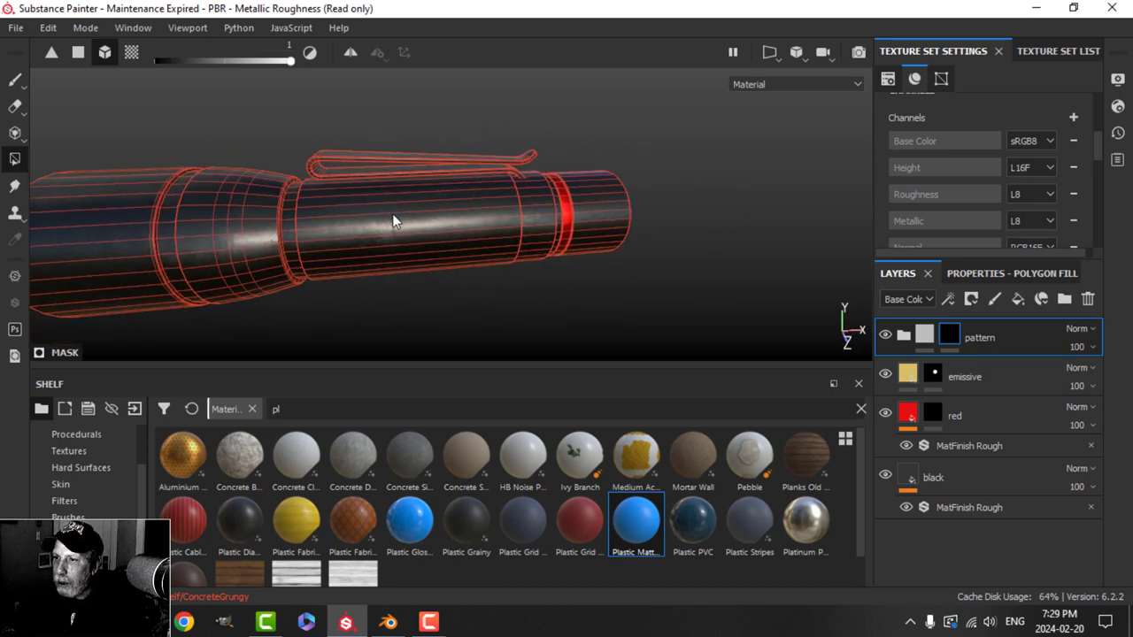
left_click(997, 274)
left_click(1019, 302)
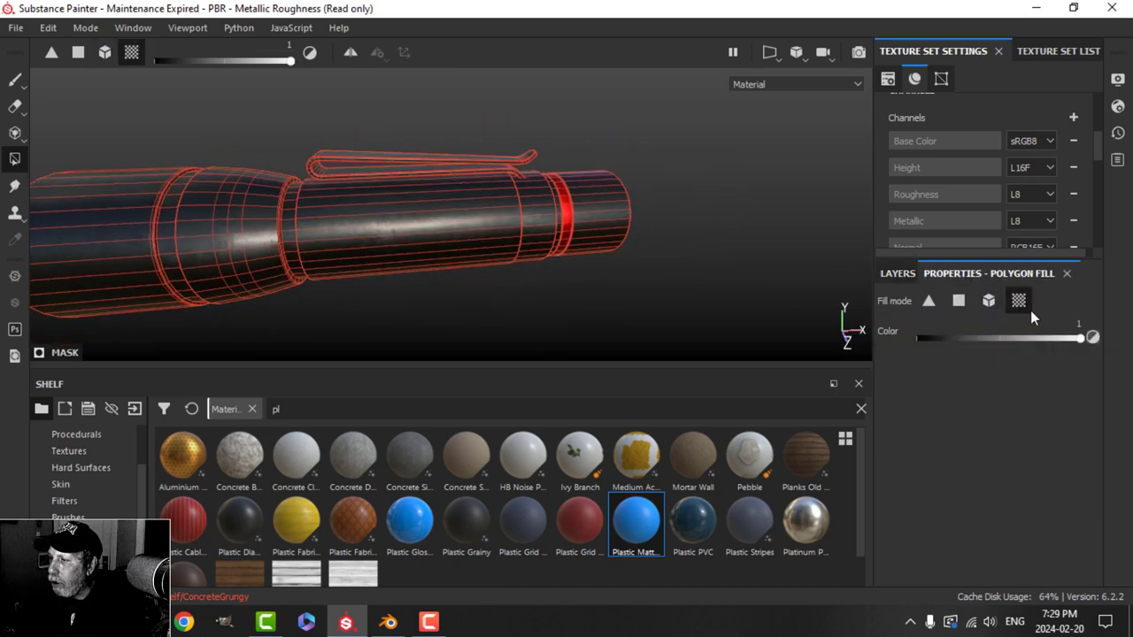
left_click_drag(726, 302, 610, 266, "alt")
left_click(429, 233)
Step: Examine the edges of the revealed grip section from several angles and switch back to the Paint tool
left_click_drag(430, 233, 380, 258, "alt")
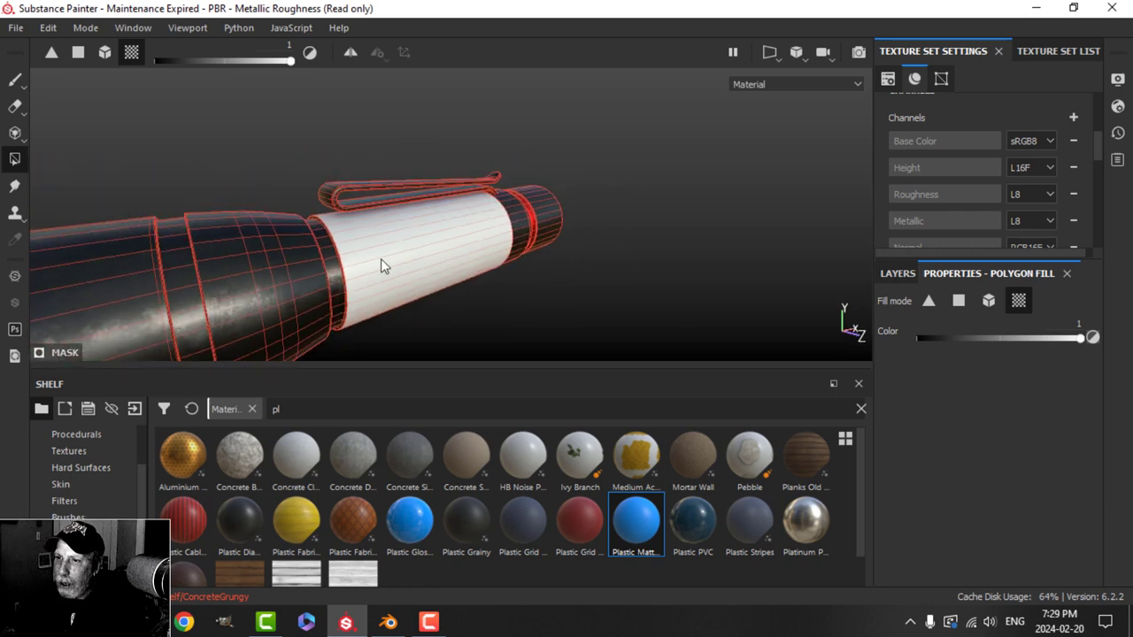
middle_click_drag(381, 258, 401, 213, "alt")
scroll(400, 219, "up", 3)
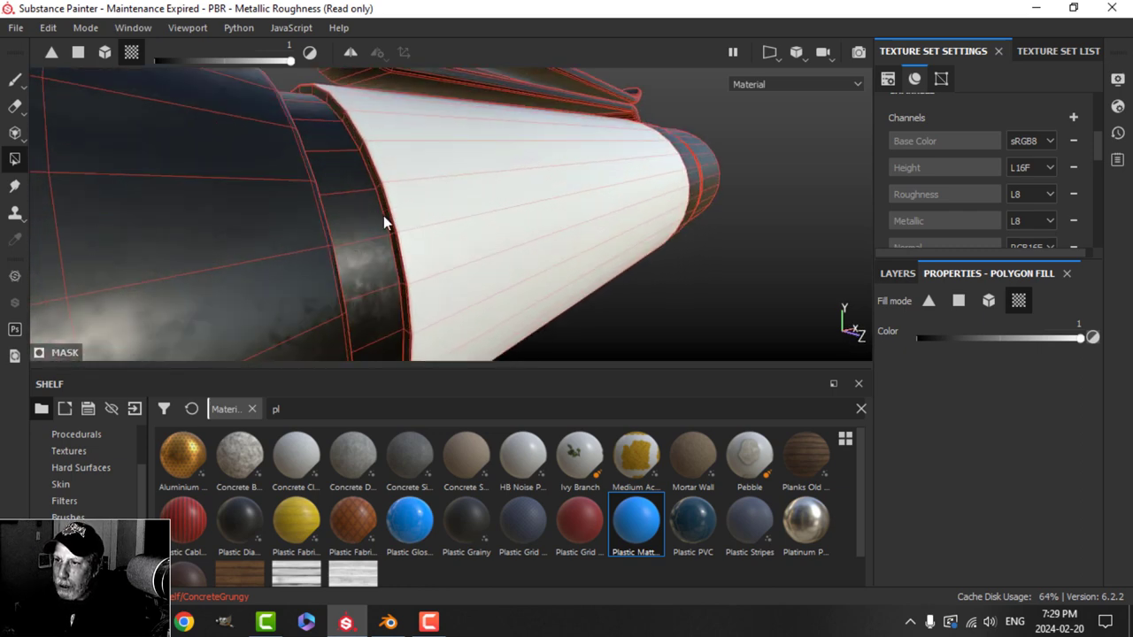
scroll(514, 245, "down", 3)
left_click_drag(514, 246, 451, 216, "alt")
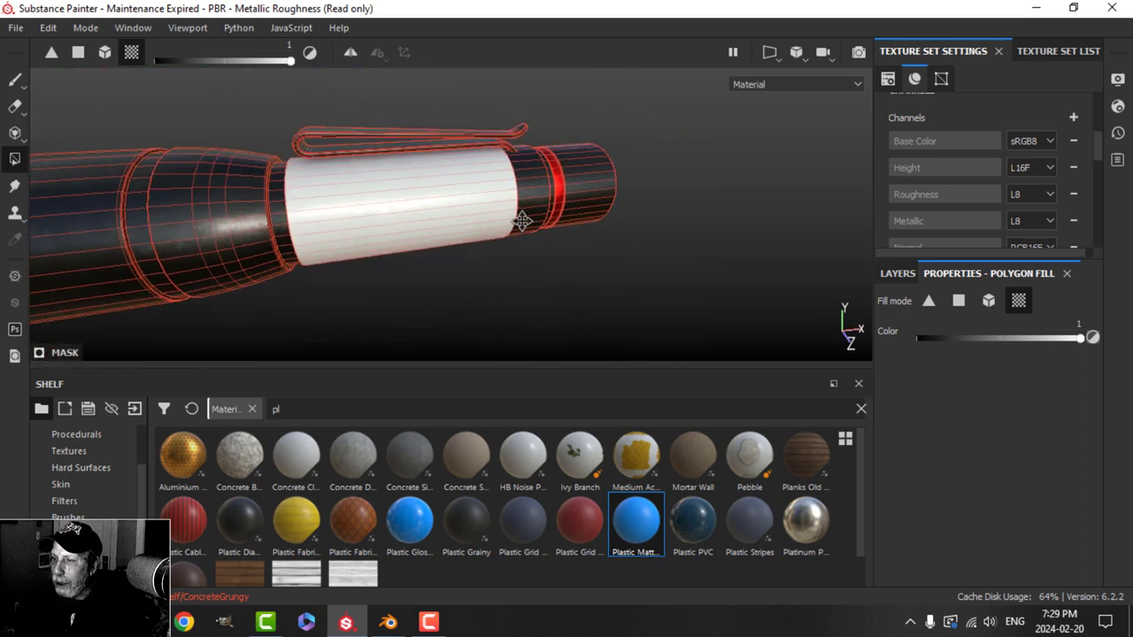
scroll(519, 210, "up", 2)
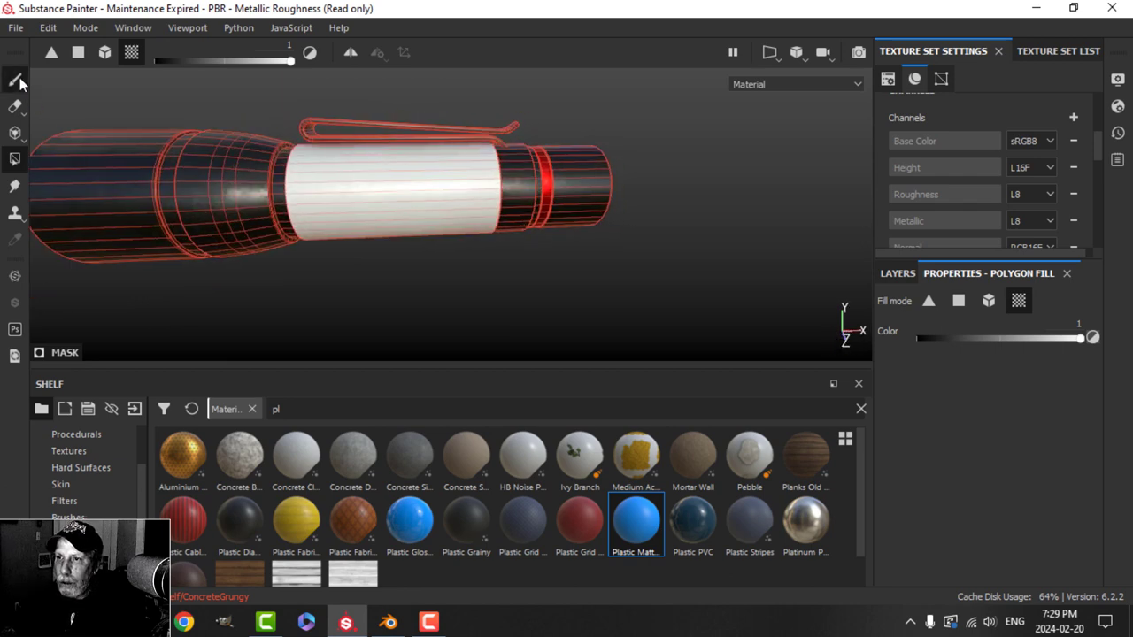
left_click(14, 79)
scroll(396, 240, "down", 2)
mouse_move(396, 241)
left_mouse_down("alt")
mouse_move(437, 254)
mouse_move(504, 235)
mouse_move(581, 253)
left_mouse_up("alt")
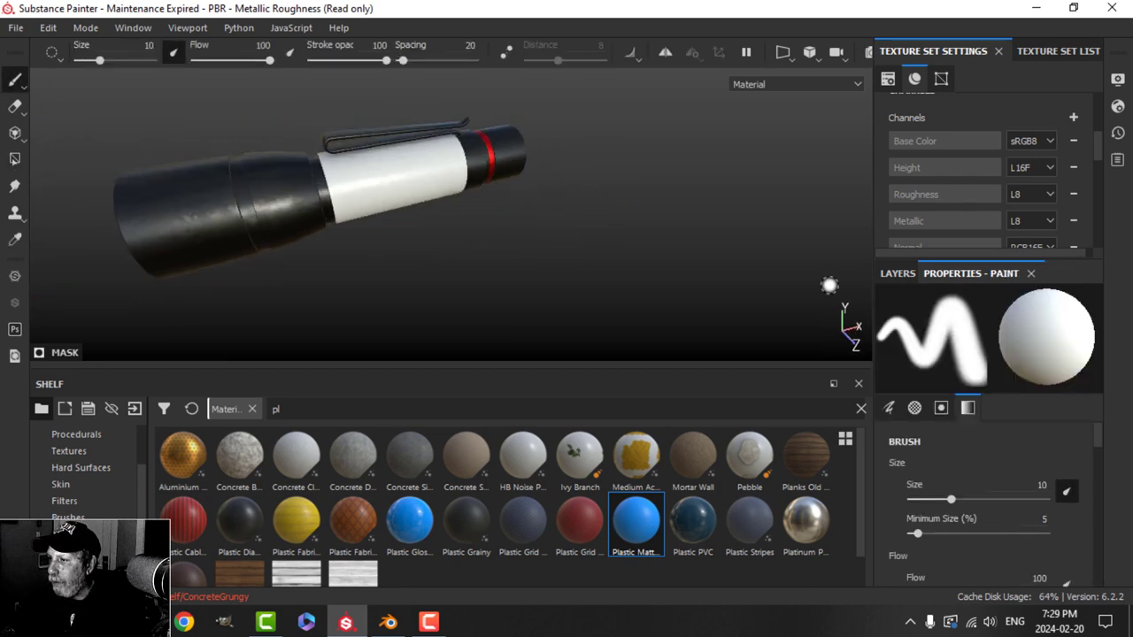
Step: Limit the pattern folder's fill layer to the height channel and set its height to 0.5362
left_click(895, 276)
left_click(904, 335)
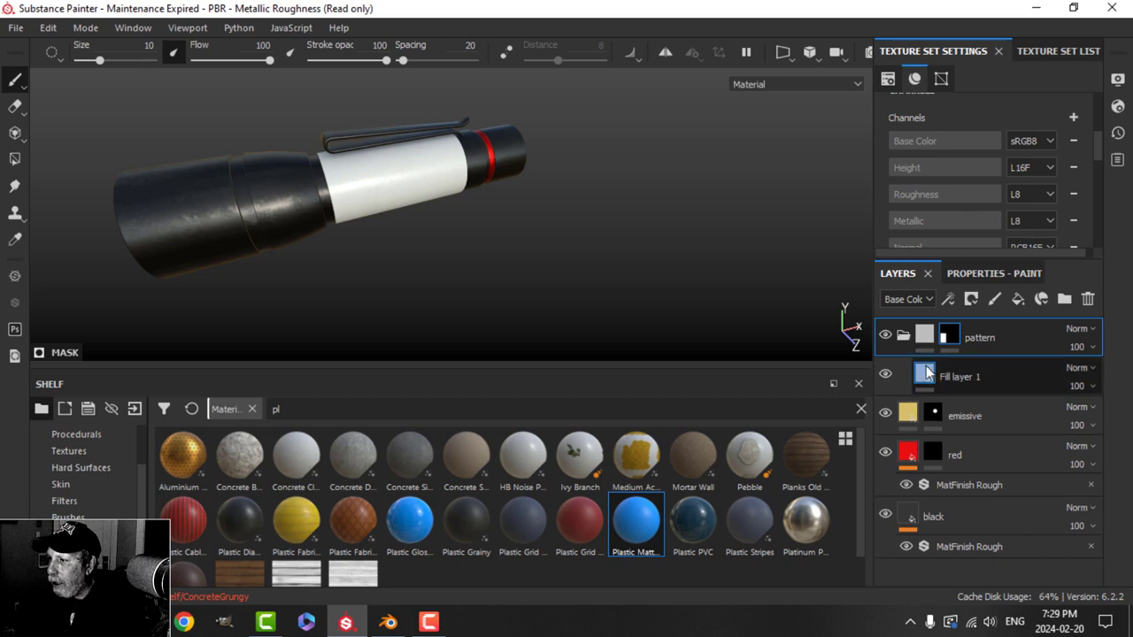
left_click(932, 377)
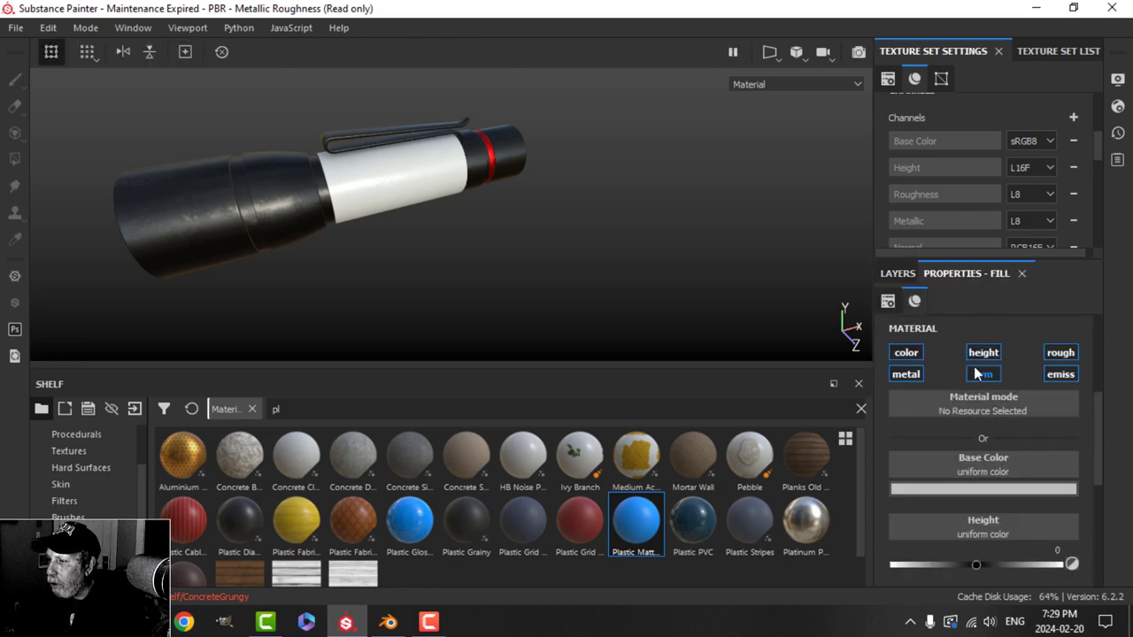
left_click(983, 352)
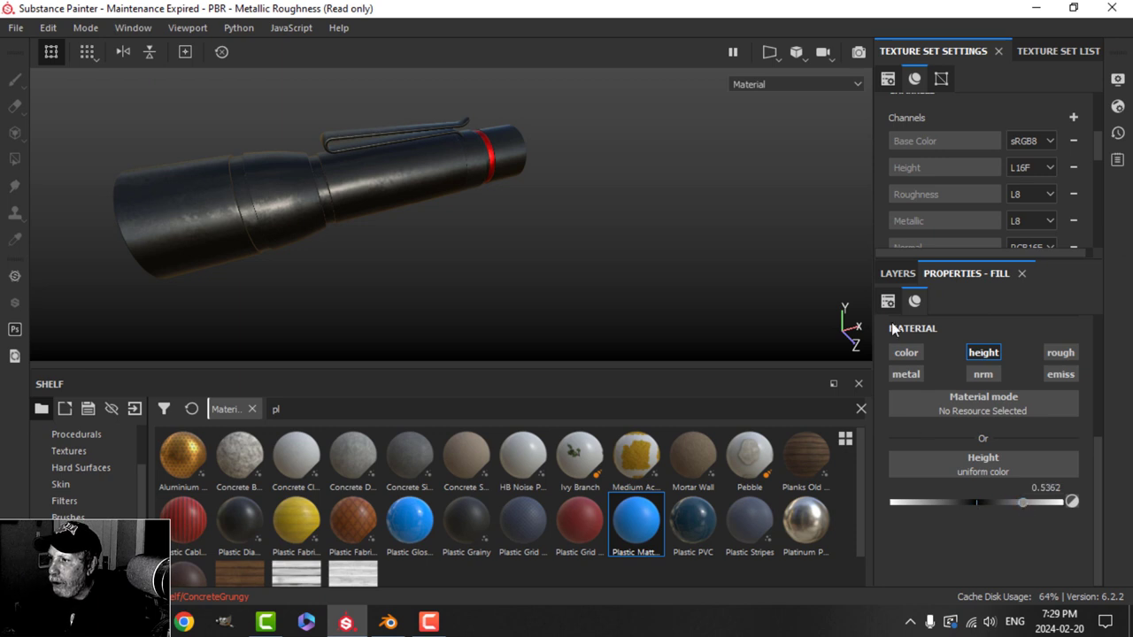
Step: Give the pattern folder's fill layer a black mask and add a Fill effect to that mask
left_click(897, 274)
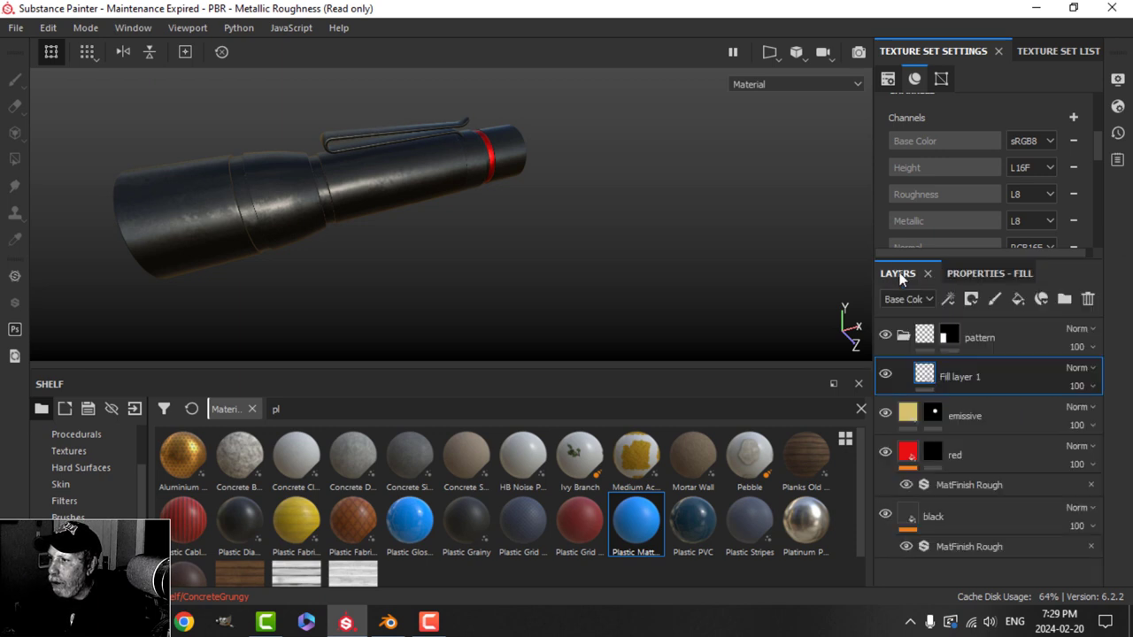
left_click(971, 299)
left_click(992, 335)
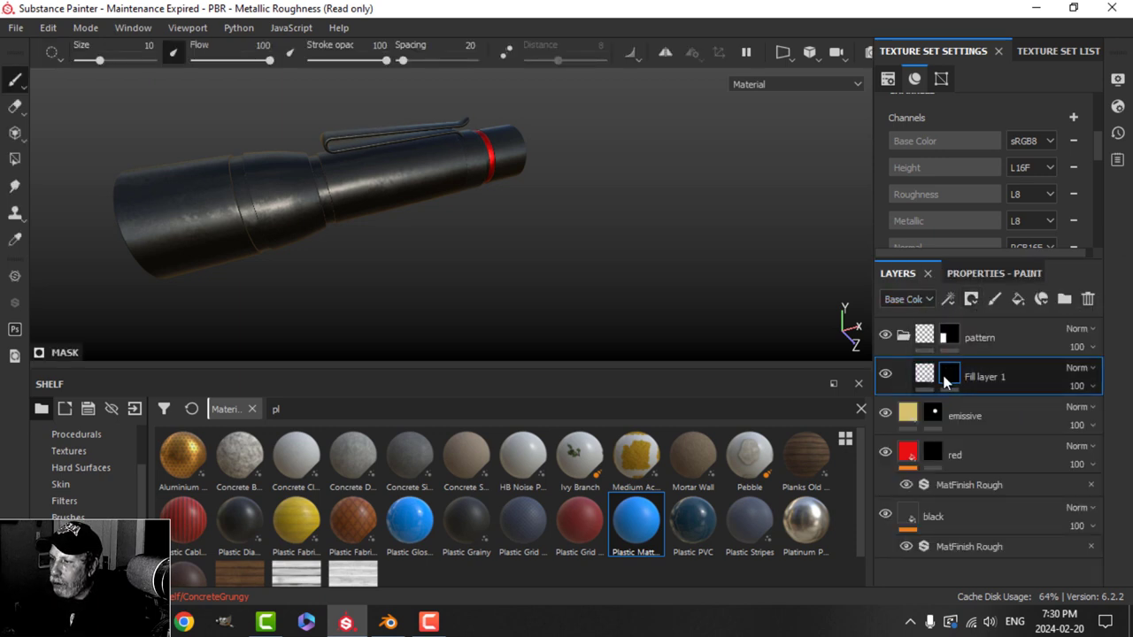
left_click(948, 299)
left_click(973, 361)
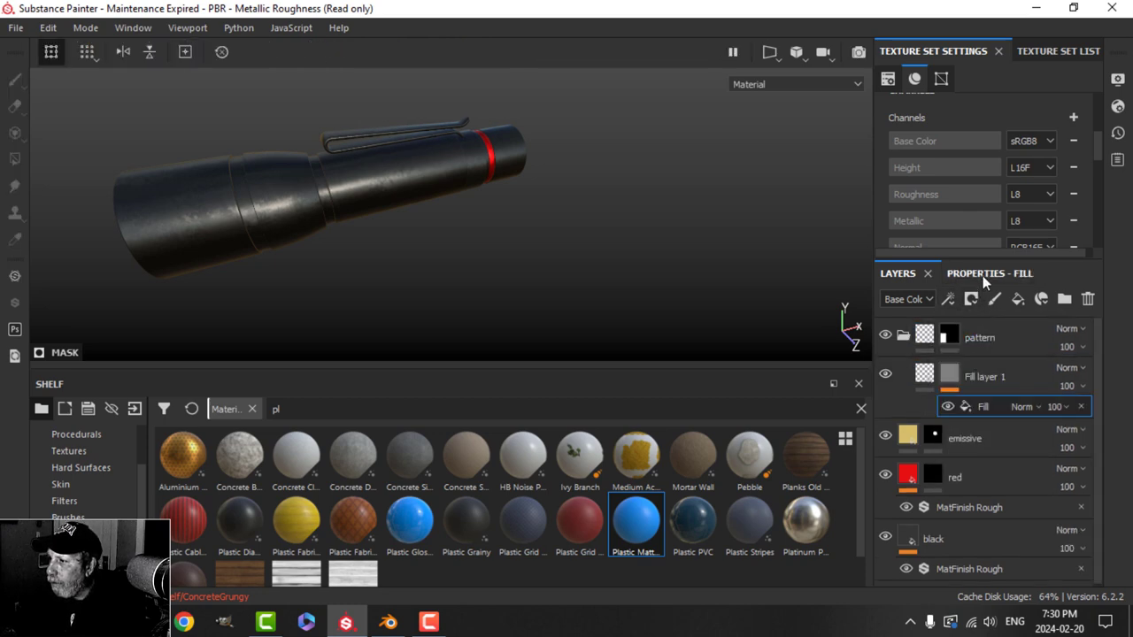
Step: Search the grayscale resources for tile and assign Tile Generator to the mask's Fill effect
left_click(983, 274)
left_click(984, 377)
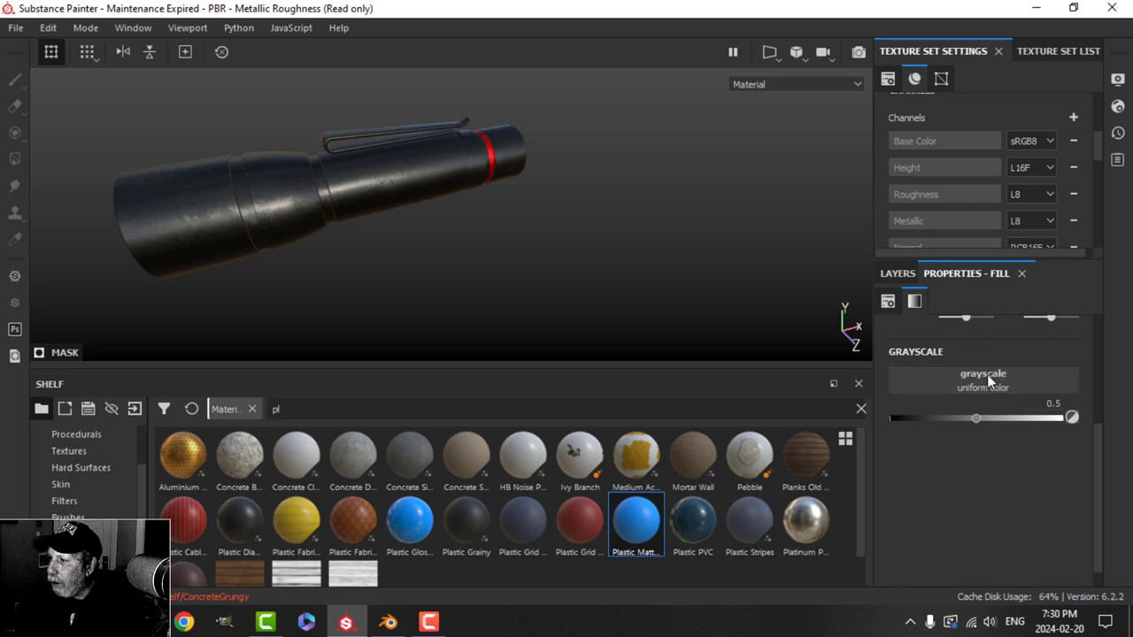
type("tile")
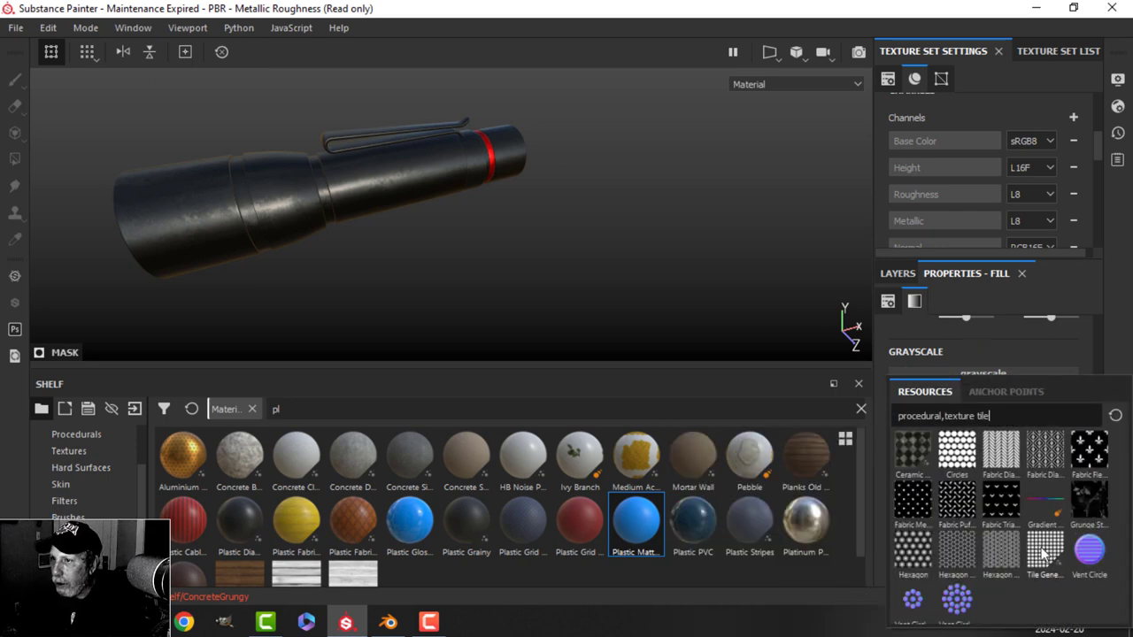
left_click(1031, 549)
Step: Set the Tile Generator's contrast to 0.14 and the mask fill's UV scale to 10
scroll(406, 222, "up", 4)
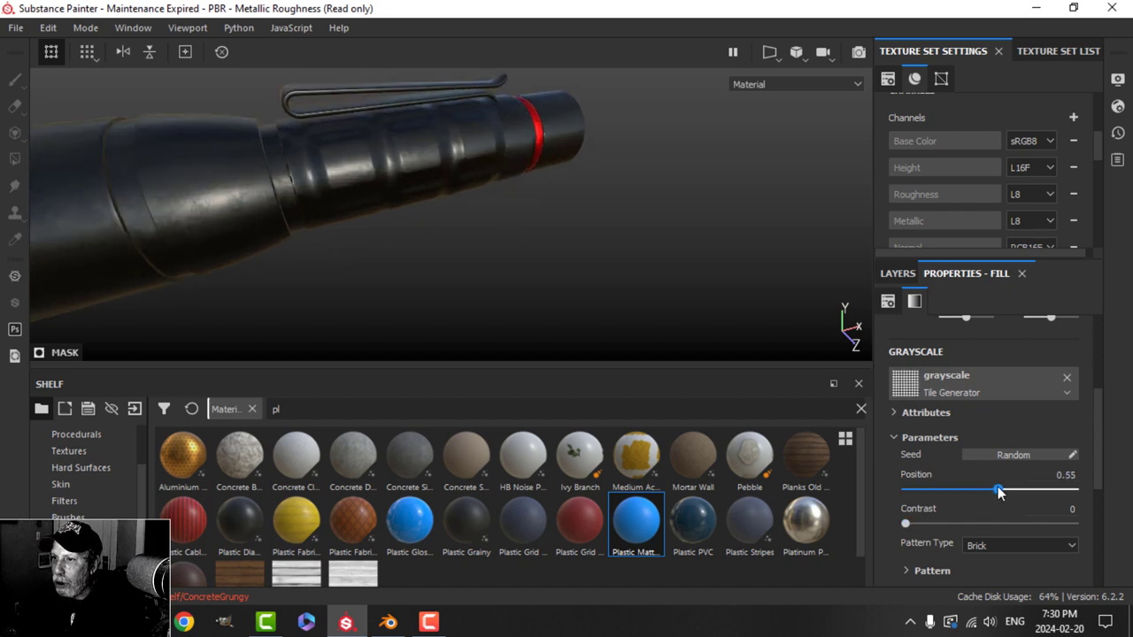
left_click_drag(907, 524, 927, 528)
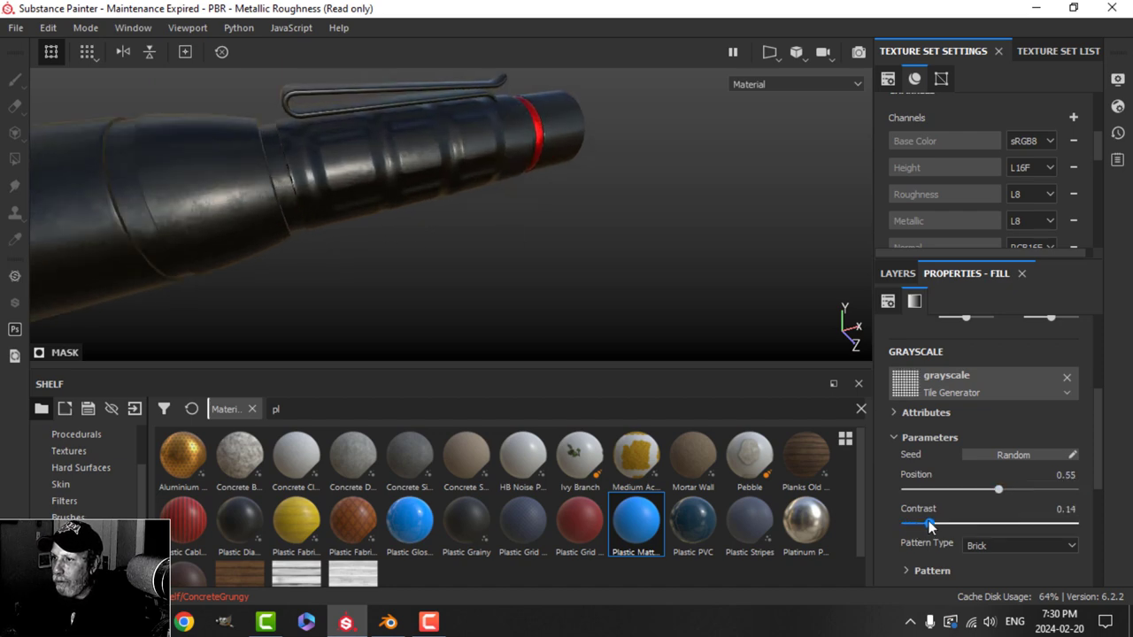
scroll(986, 460, "up", 4)
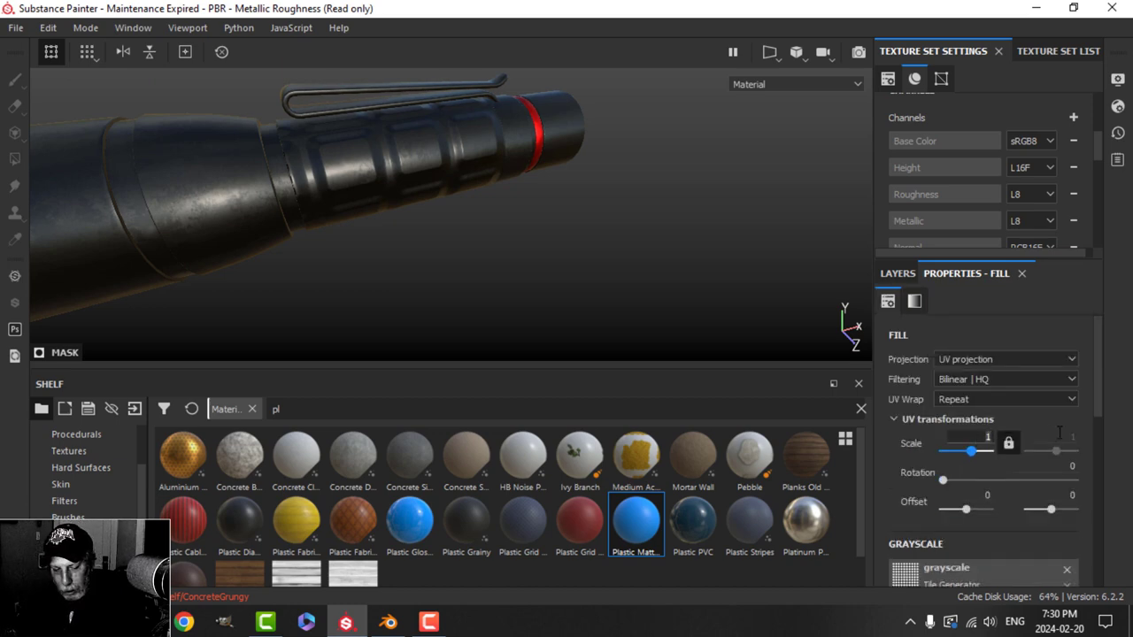
type("10")
key("Return")
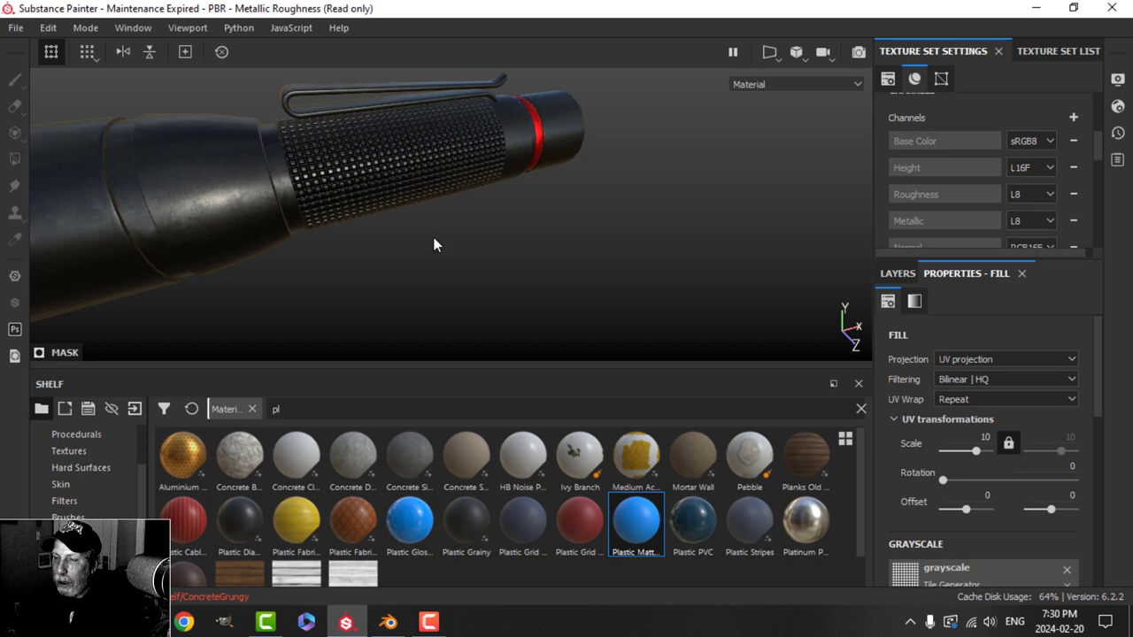
Step: Reduce the tile pattern's UV scale to 8 and check the result on the grip
right_click_drag(434, 237, 640, 344, "alt")
left_click(983, 437)
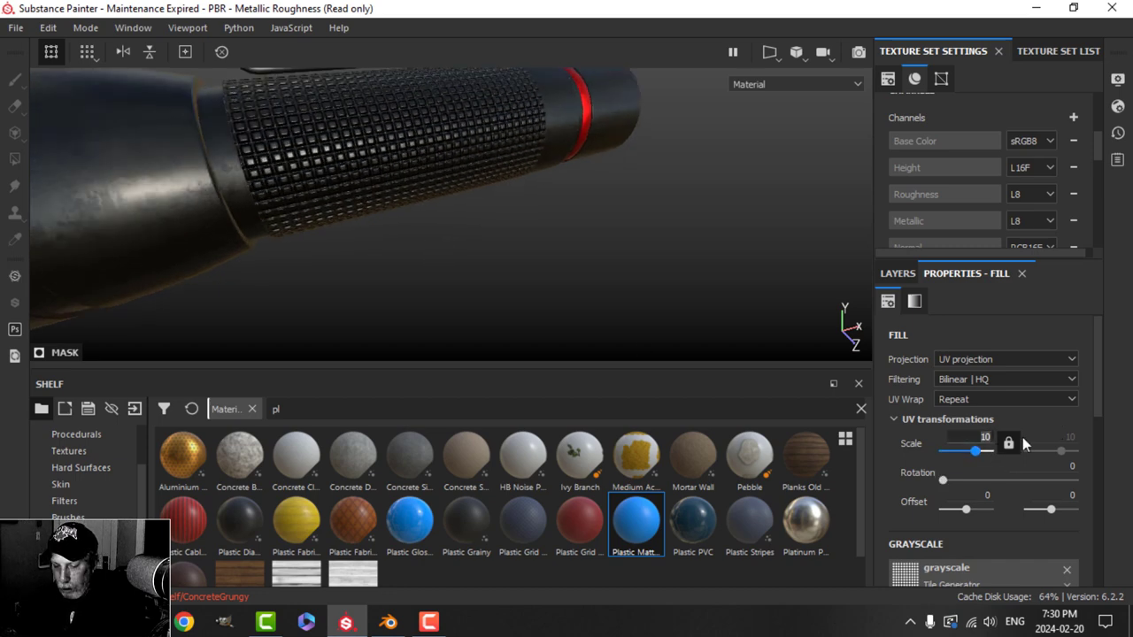
type("8")
key("Return")
left_click_drag(428, 244, 452, 202, "alt")
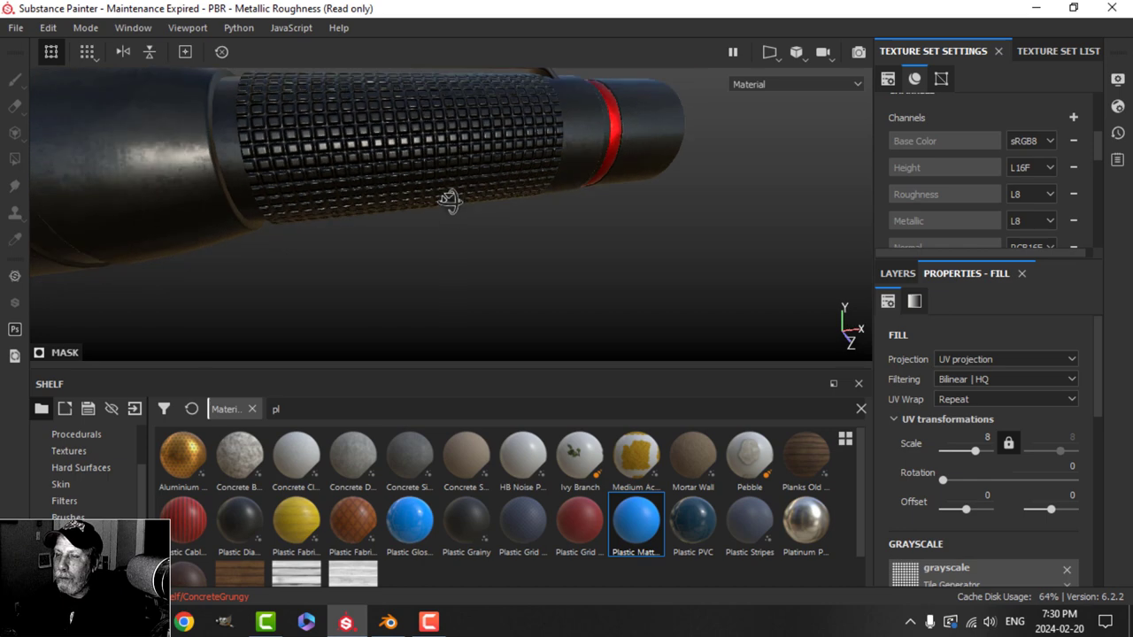
Step: Enable the roughness channel on the pattern folder's fill layer and set its roughness to 0.6473
left_click(898, 273)
left_click(989, 274)
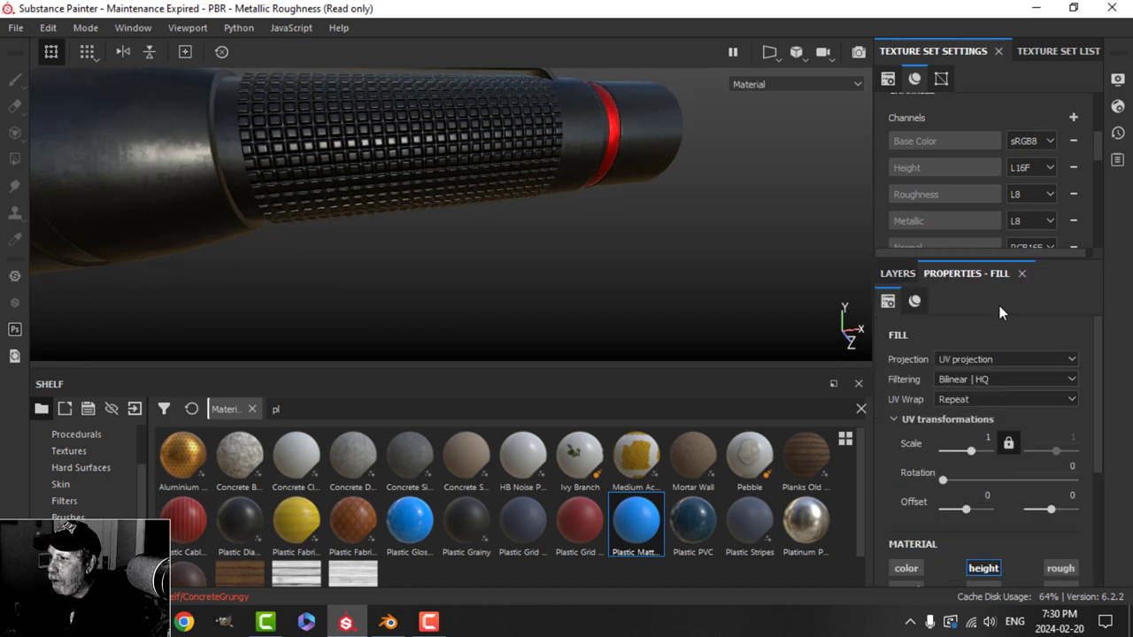
scroll(978, 459, "down", 2)
scroll(931, 475, "down", 1)
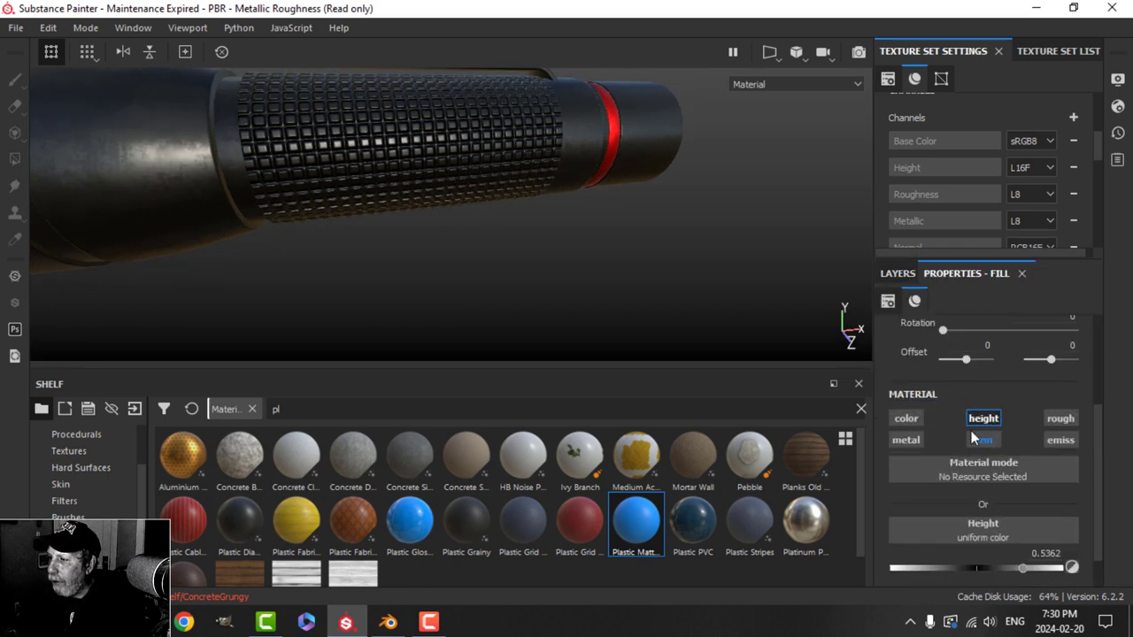
left_click(1073, 417)
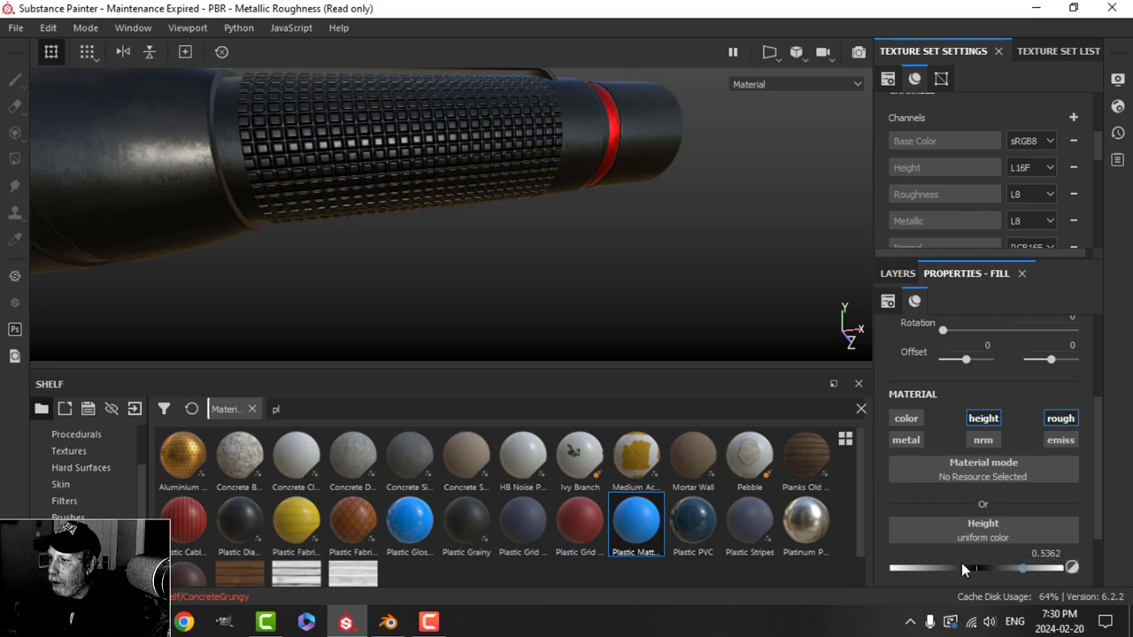
scroll(962, 563, "down", 2)
left_click_drag(946, 560, 1002, 567)
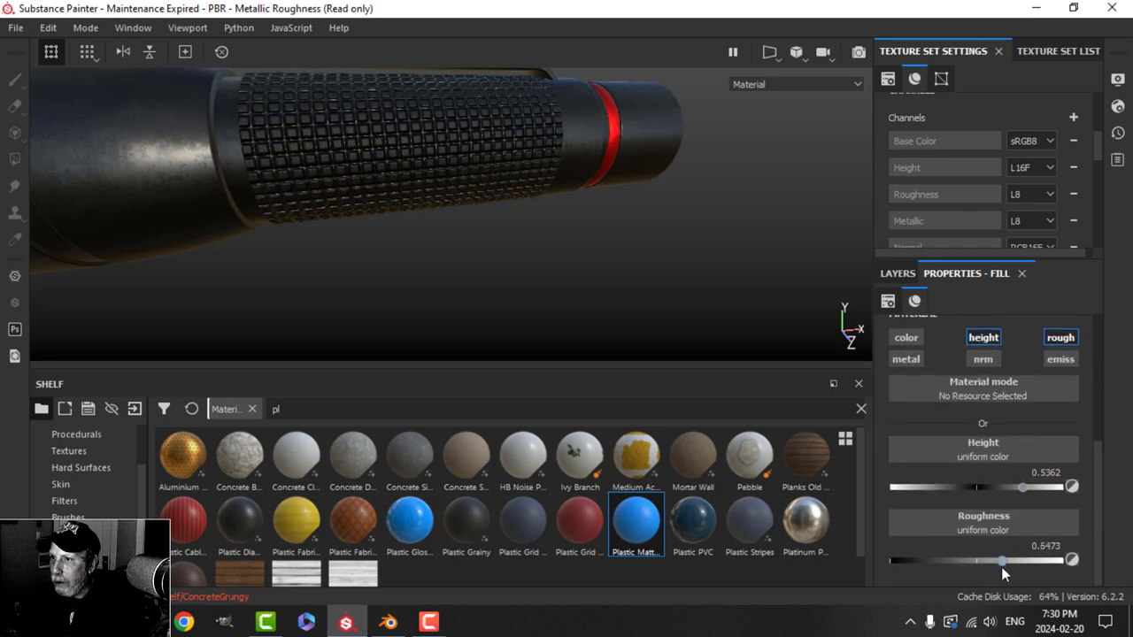
left_click_drag(502, 187, 536, 208, "alt")
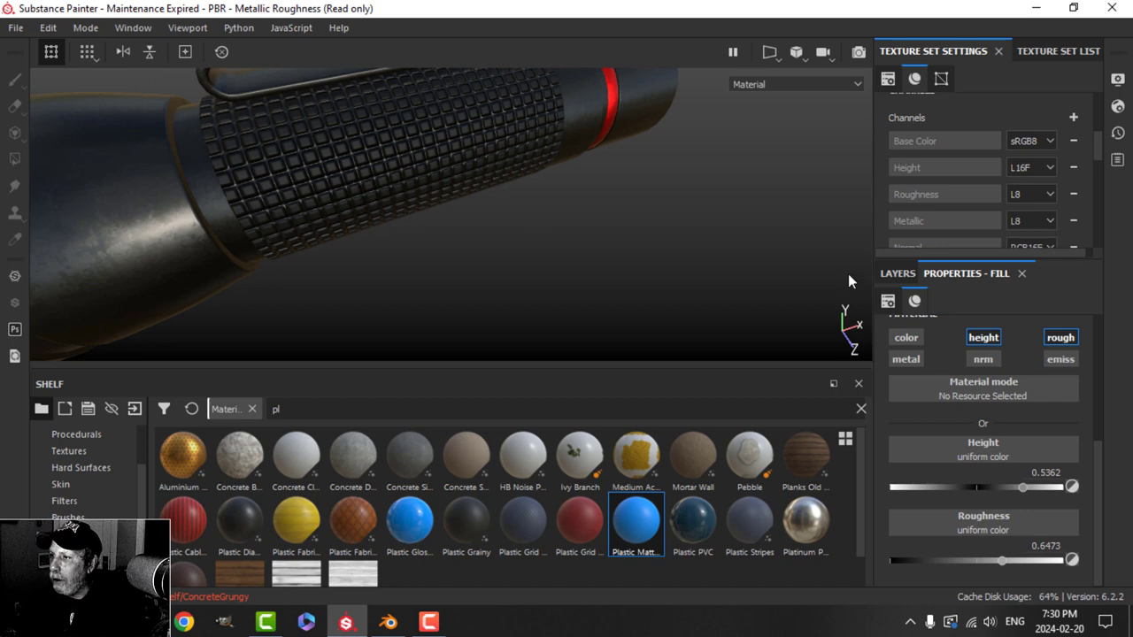
Step: Rotate the mask's Tile Generator fill by 45 degrees in its UV transformations
left_click(898, 274)
left_click(950, 375)
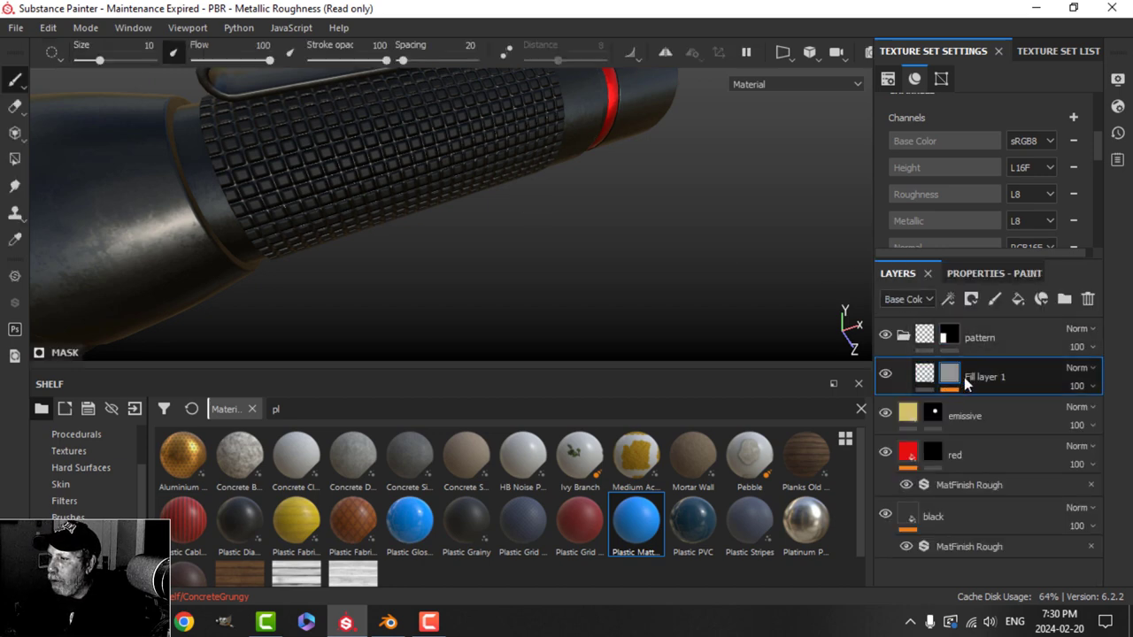
left_click(980, 411)
left_click(973, 273)
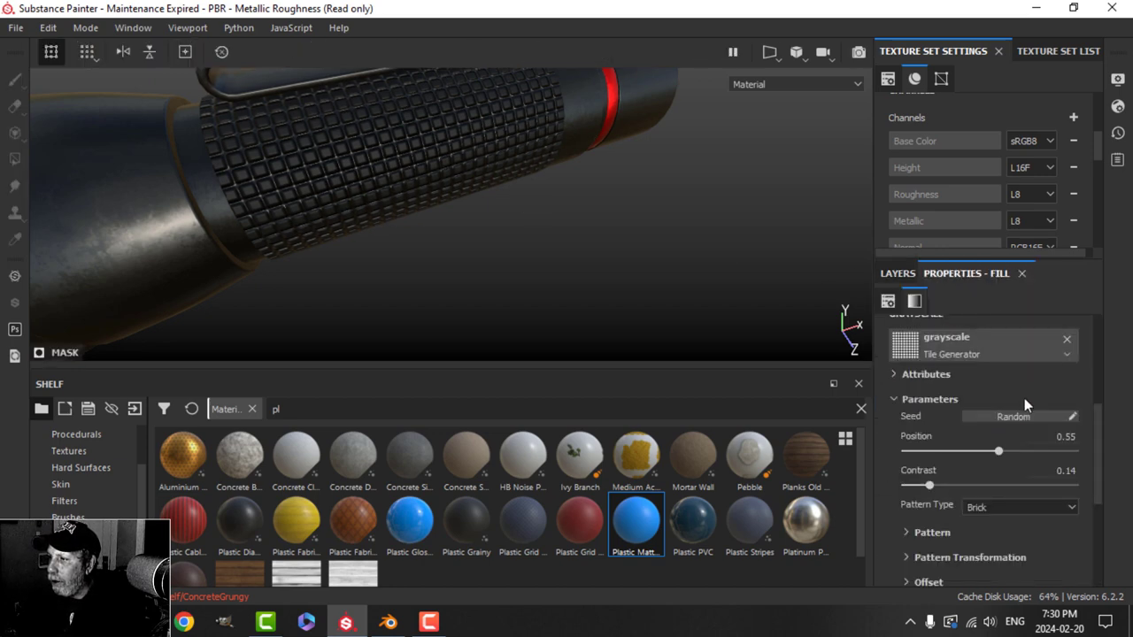
scroll(1018, 403, "up", 4)
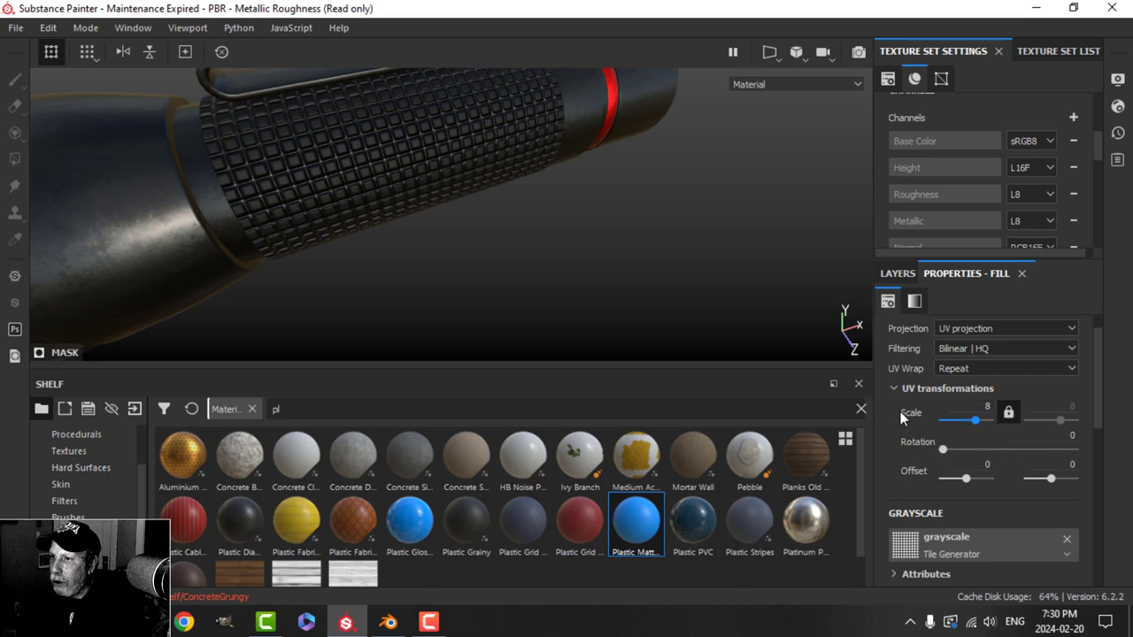
left_click(1065, 437)
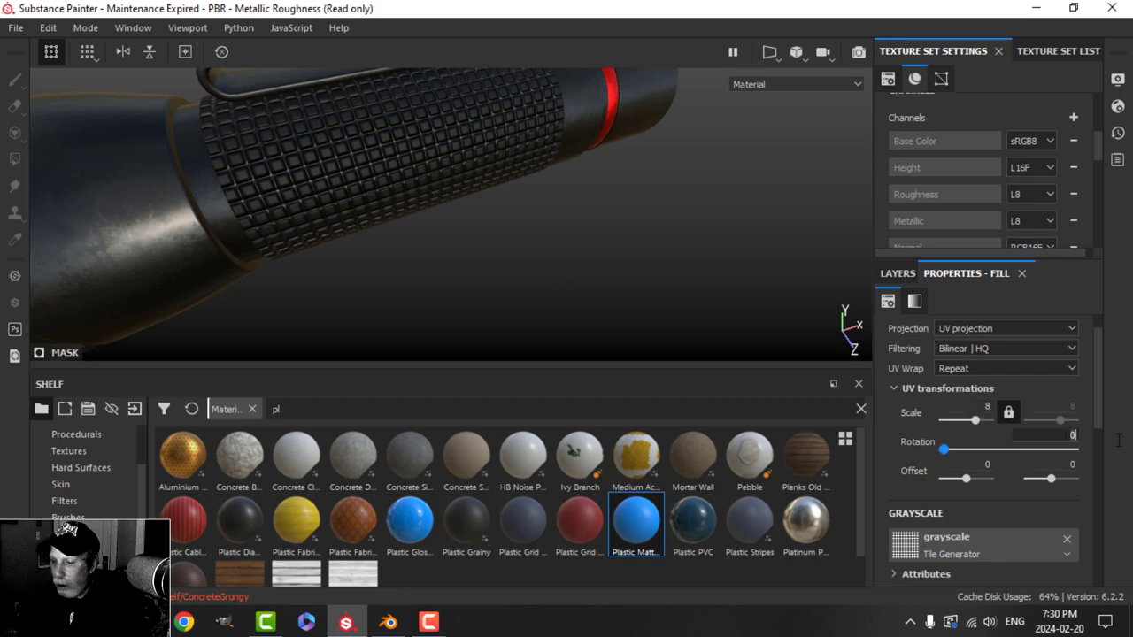
key("Return")
left_click_drag(579, 297, 521, 149, "alt")
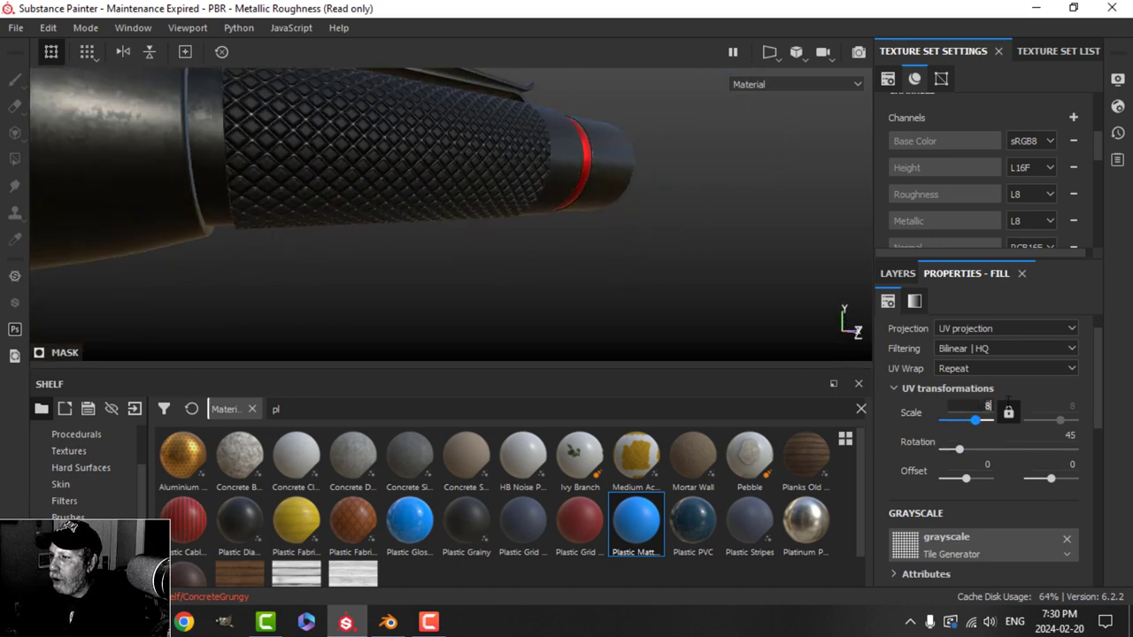
Step: Set the rotated tile pattern's UV scale to 7 and inspect the grip up close
key("Return")
scroll(487, 238, "down", 3)
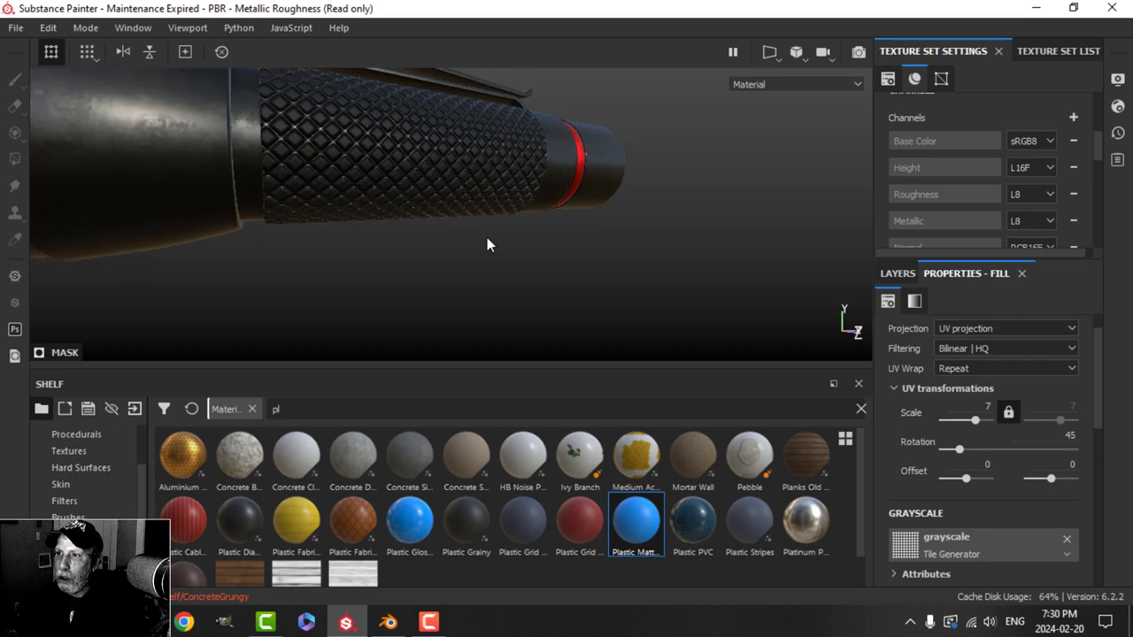
left_click_drag(493, 189, 486, 236, "alt")
scroll(482, 237, "up", 3)
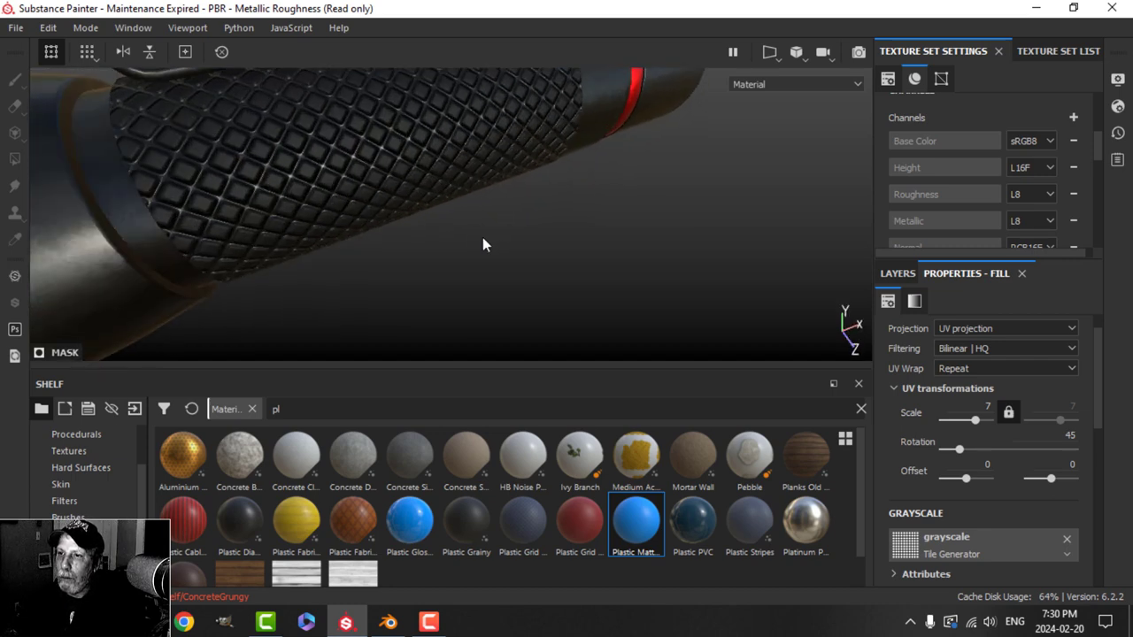
Step: Add a filter above the Tile Generator in the fill layer's mask and assign Blur to it
left_click(898, 274)
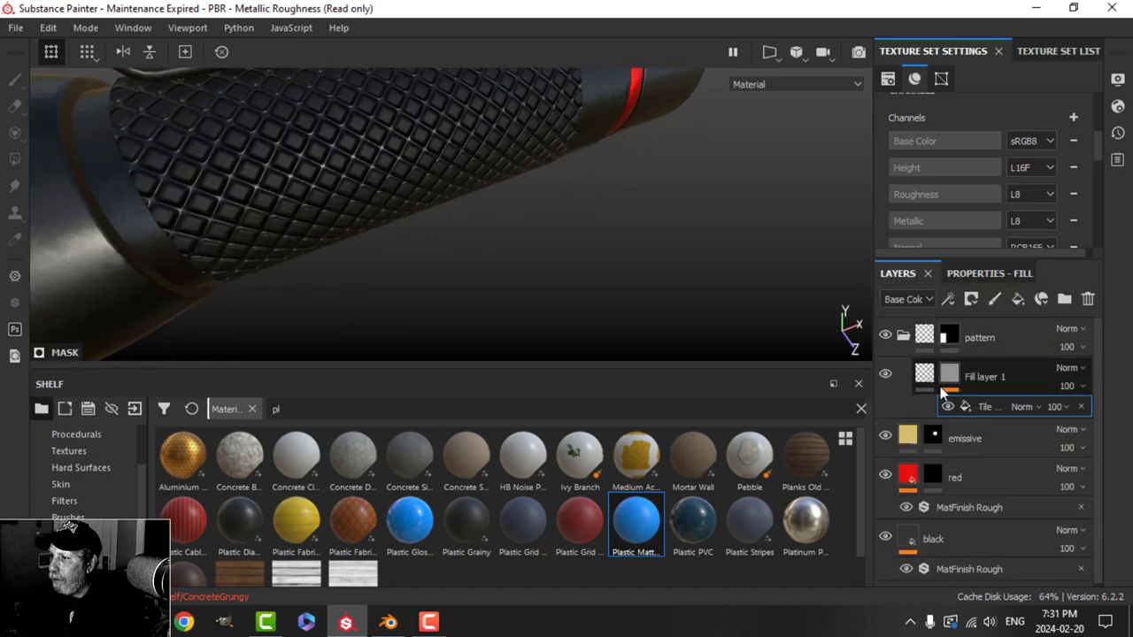
left_click(948, 299)
left_click(985, 421)
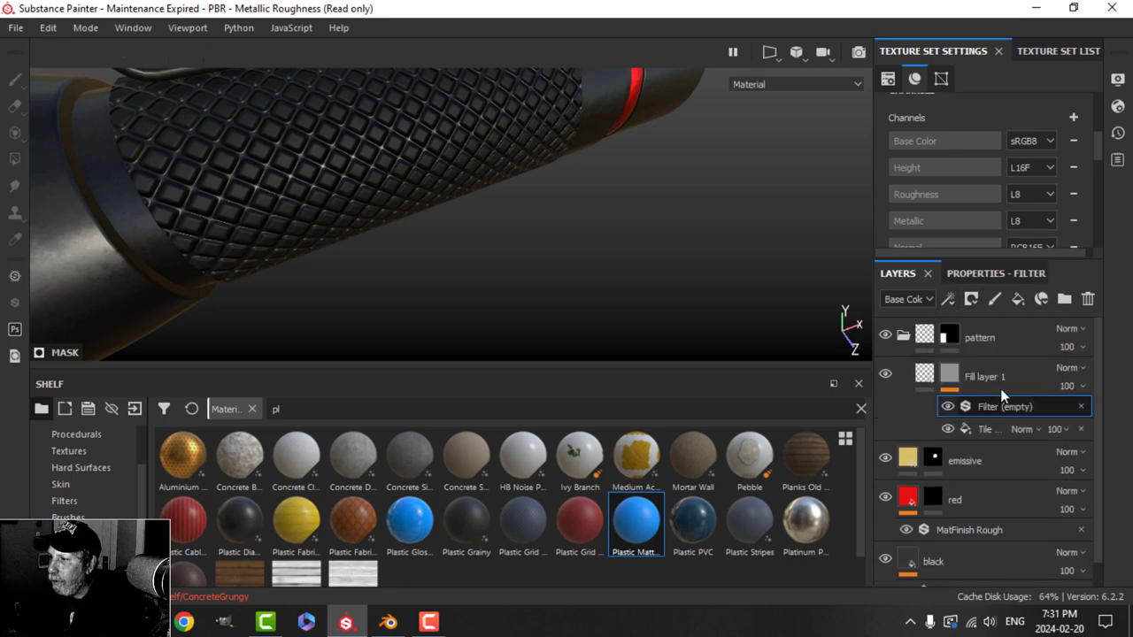
left_click(987, 273)
left_click(997, 328)
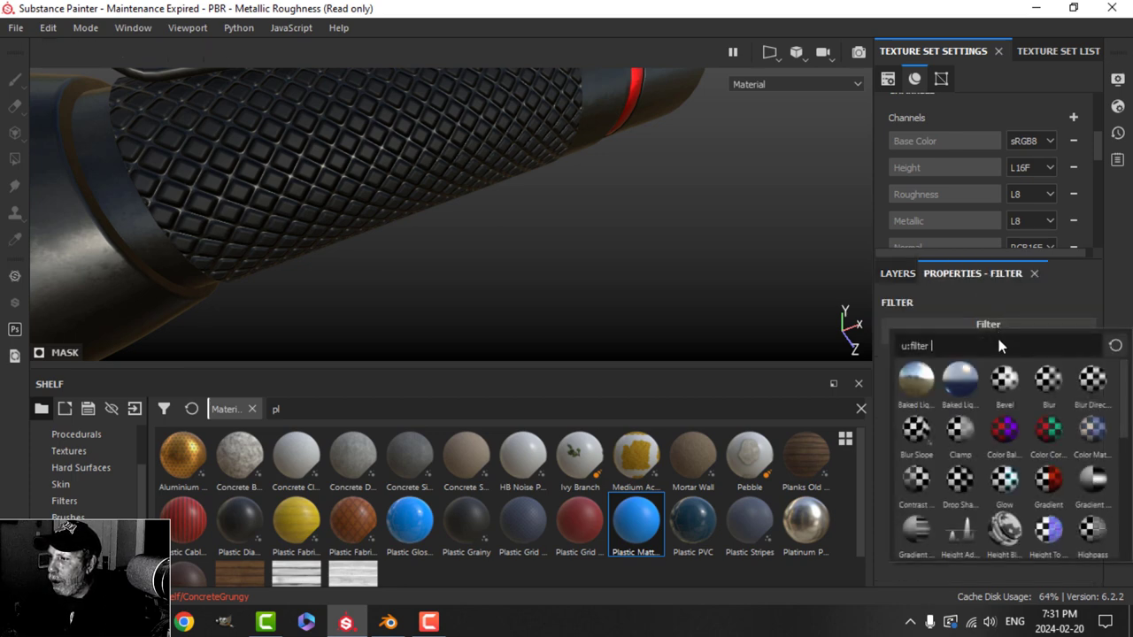
left_click(1048, 390)
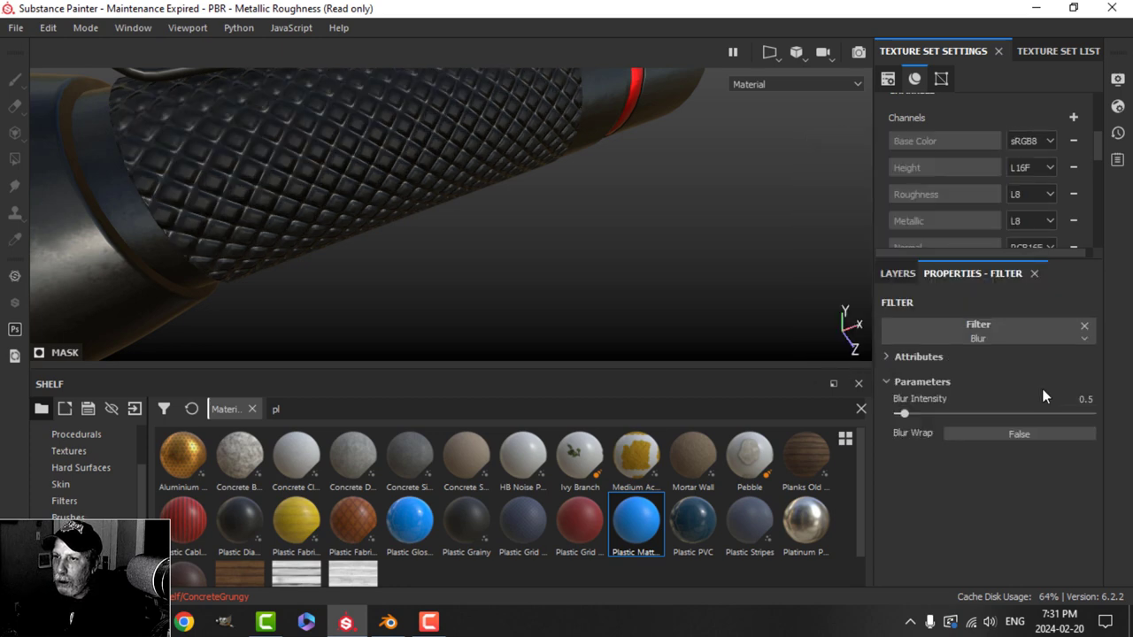
Step: Set the Blur filter's intensity to 0.3 and review the softened grip pattern from near and far
left_click_drag(504, 234, 506, 240, "alt")
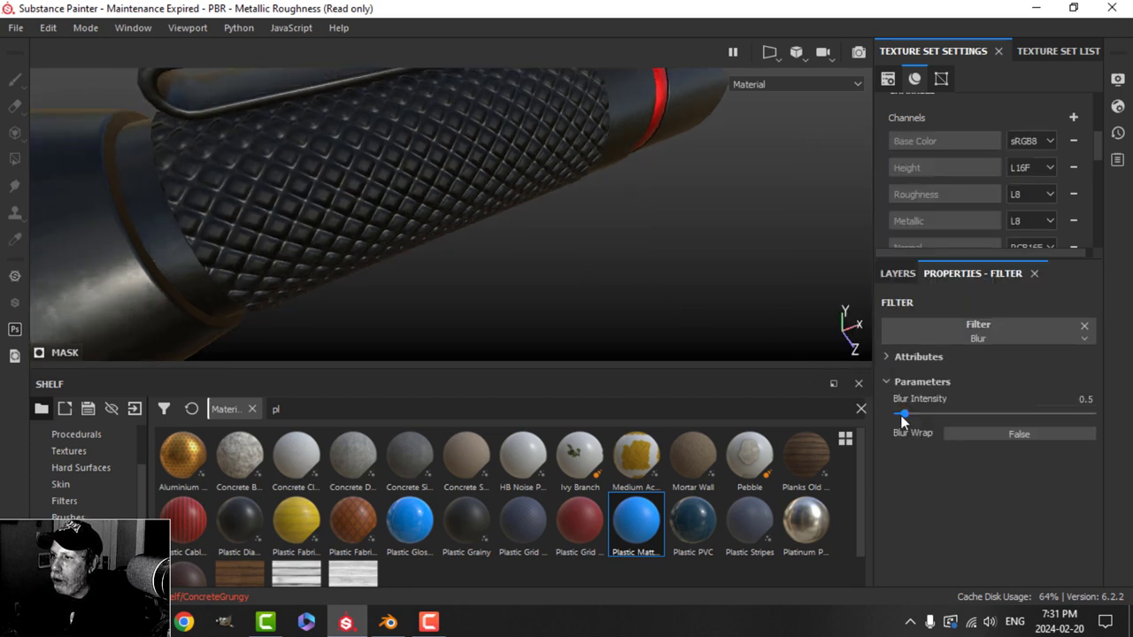
left_click(1073, 398)
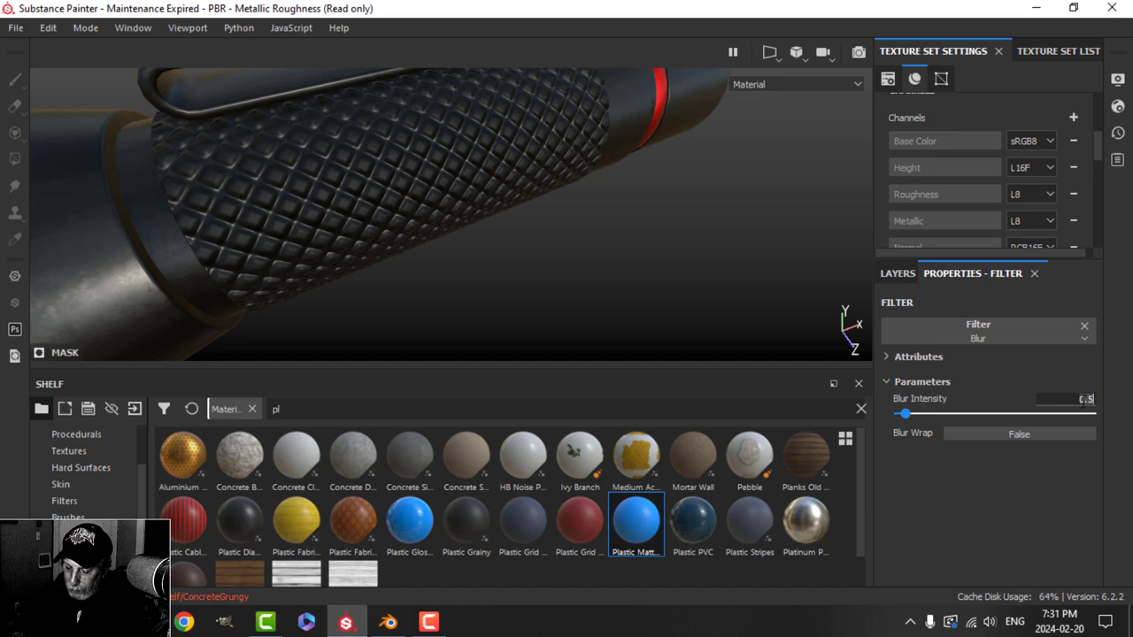
key("Return")
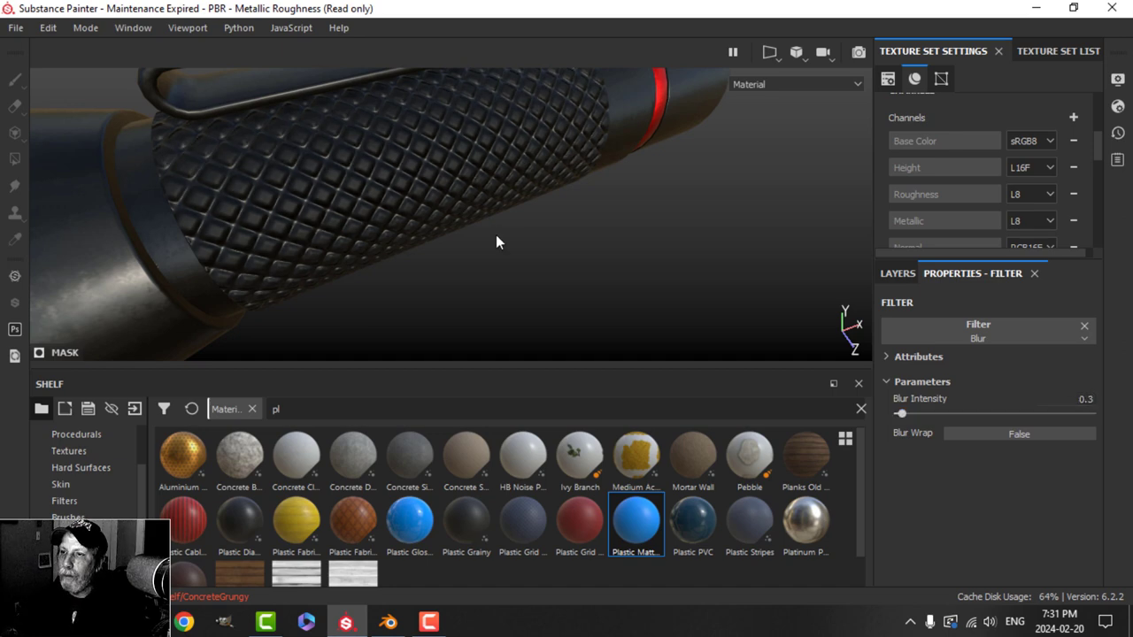
mouse_move(496, 241)
left_mouse_down("alt")
mouse_move(479, 241)
mouse_move(463, 204)
mouse_move(502, 230)
mouse_move(500, 242)
mouse_move(468, 243)
mouse_move(499, 233)
mouse_move(475, 250)
mouse_move(504, 245)
left_mouse_up("alt")
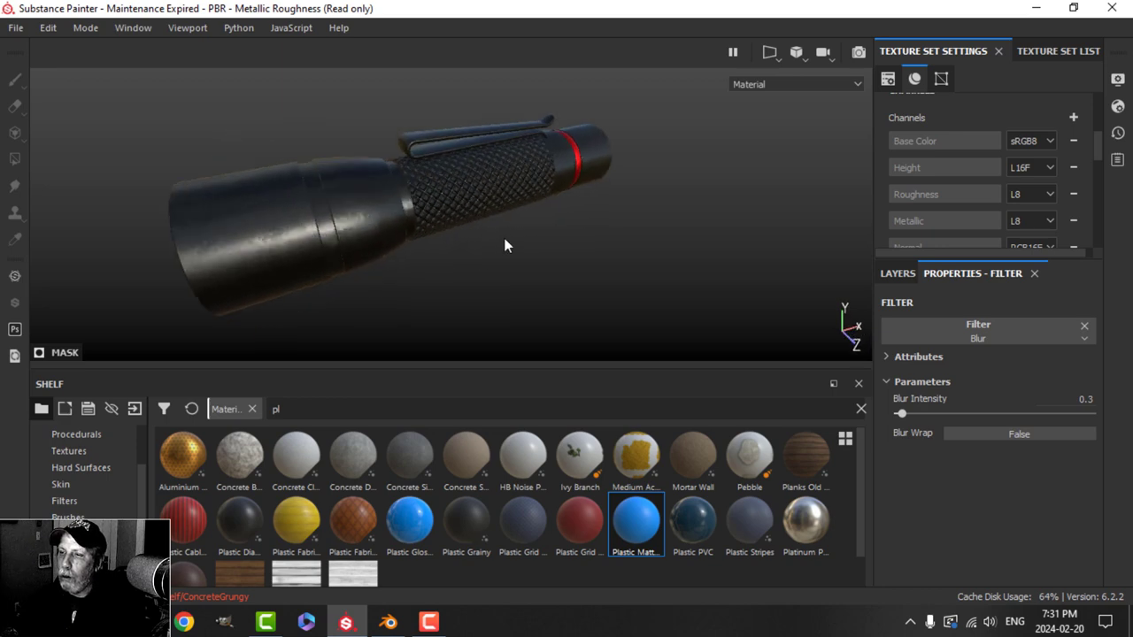
scroll(502, 239, "up", 4)
middle_click_drag(496, 237, 546, 246, "alt")
left_click_drag(546, 246, 522, 260, "alt")
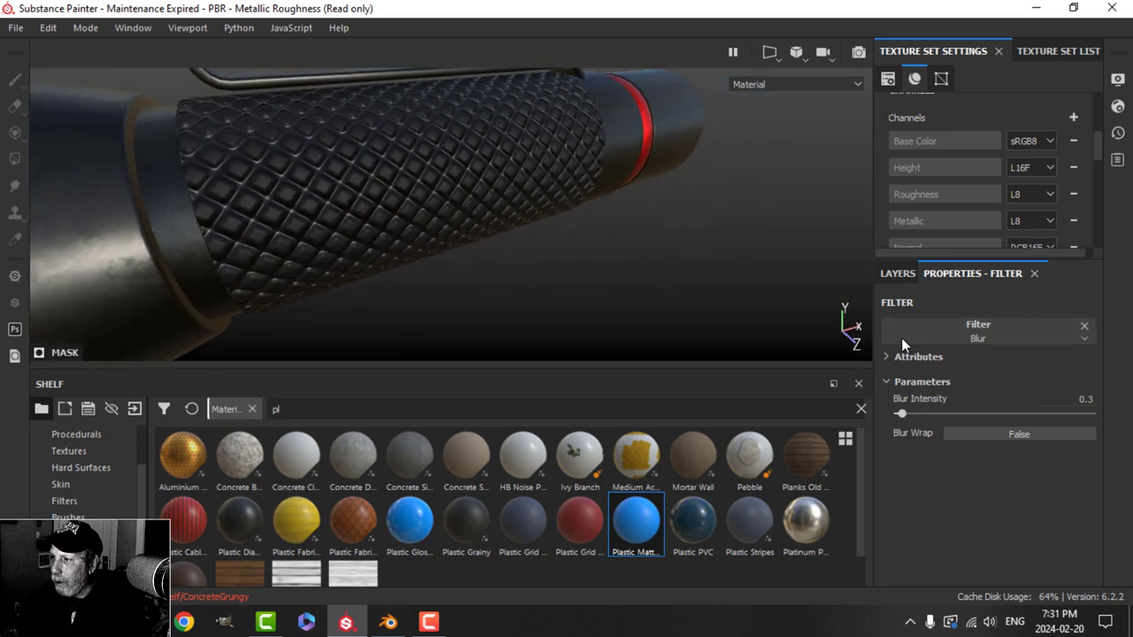
Step: Insert a filter between the Tile Generator and Blur effects in the mask and assign Bevel to it
left_click(897, 273)
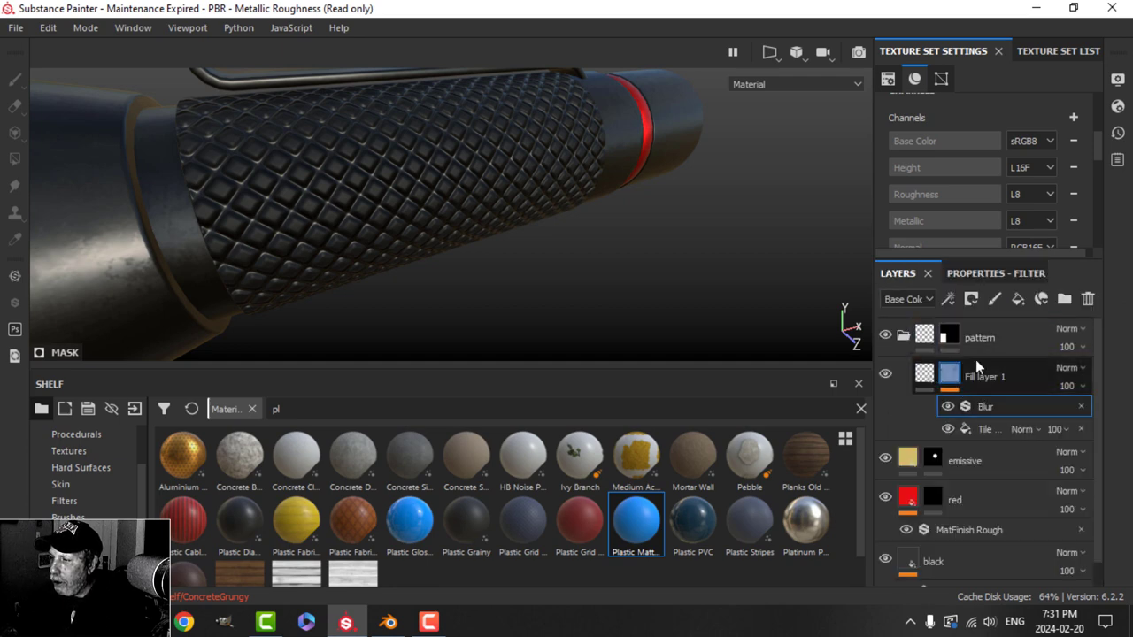
left_click(983, 431)
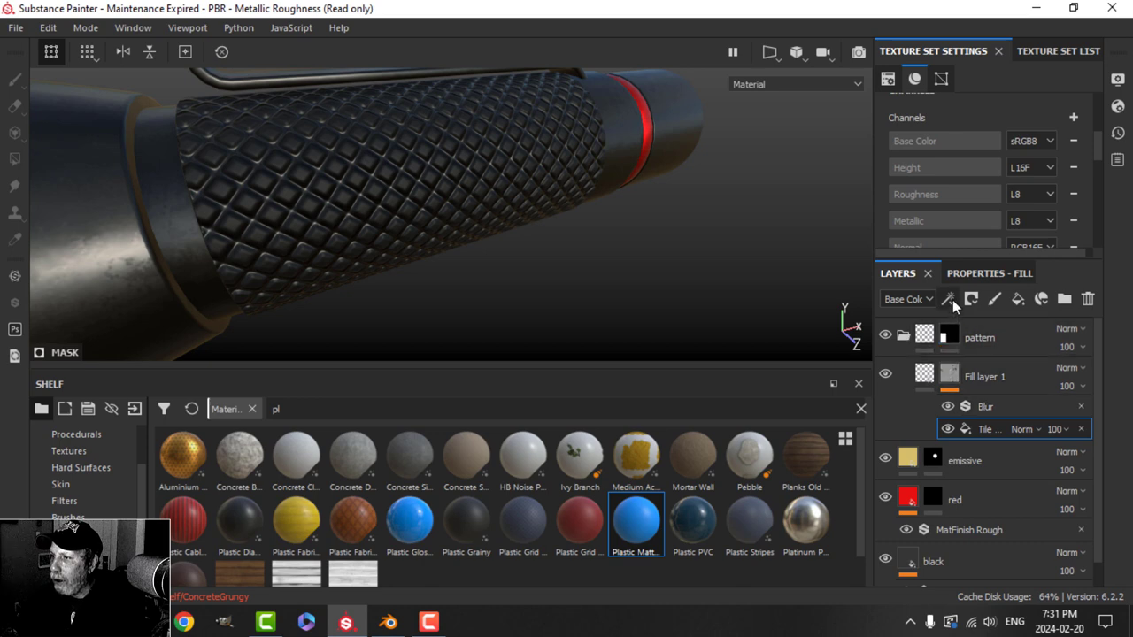
left_click(950, 299)
left_click(992, 419)
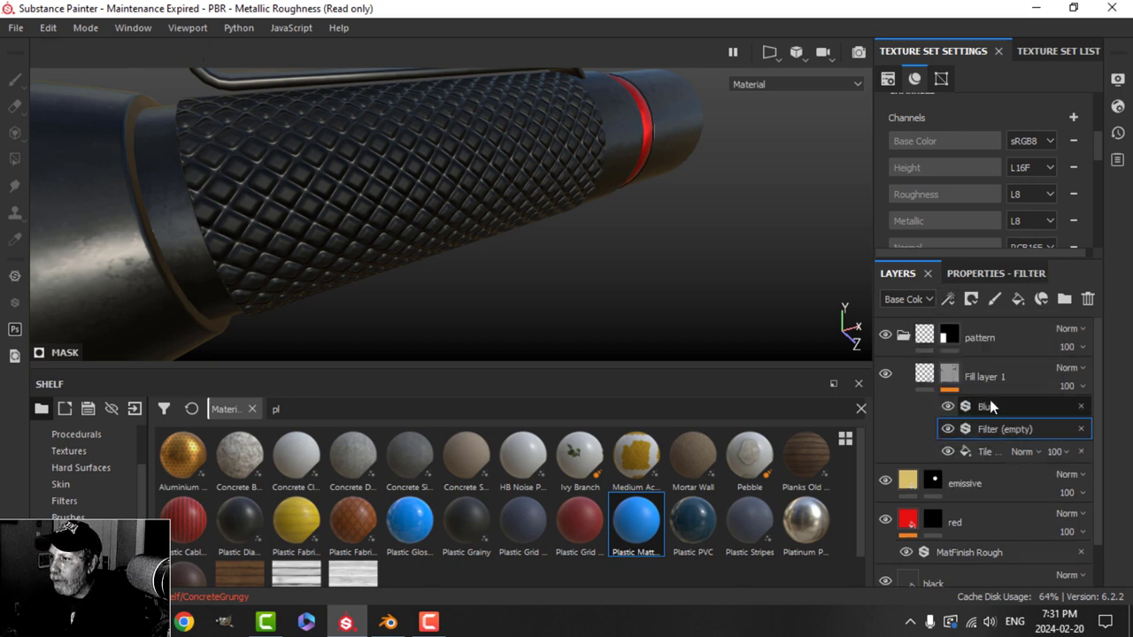
left_click(978, 275)
left_click(1000, 331)
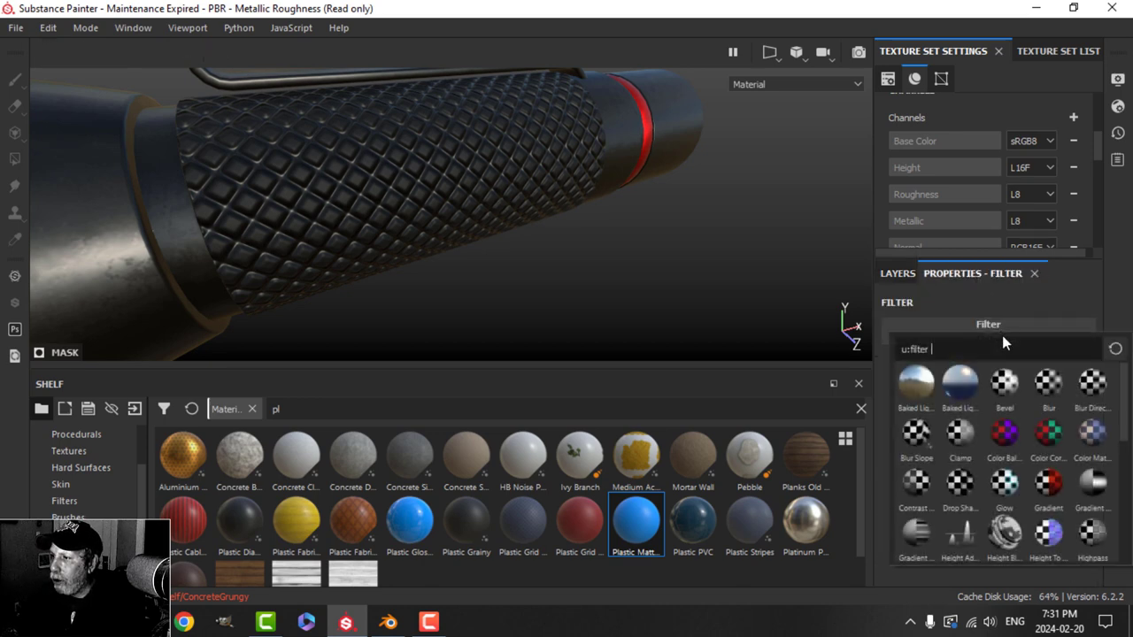
left_click(1004, 383)
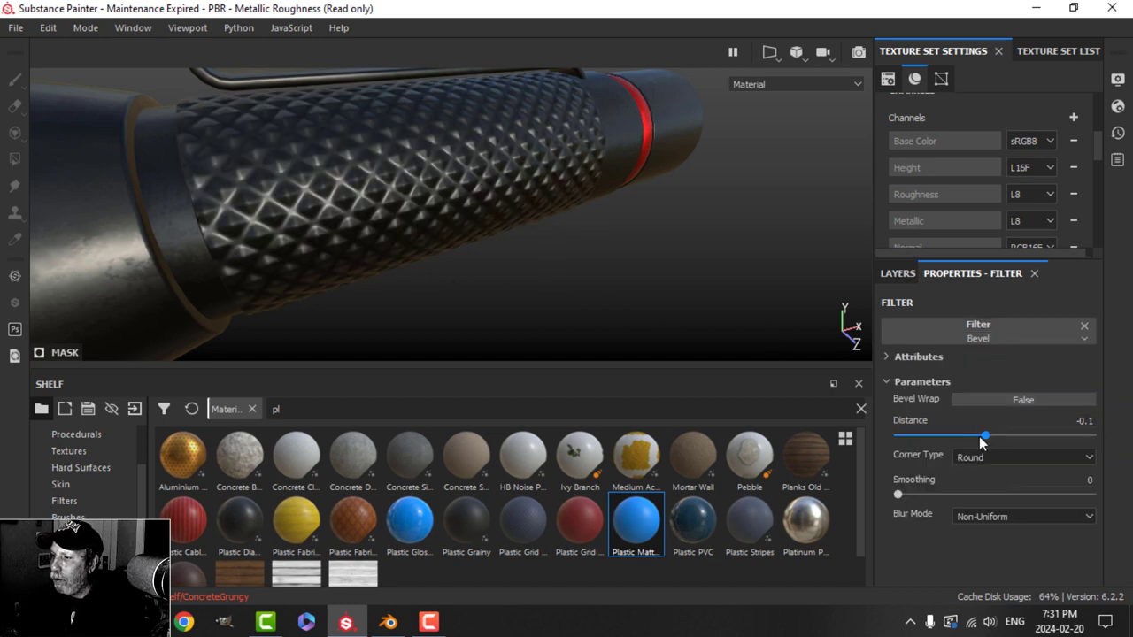
Step: Set the Bevel filter's distance to 0.0216 and check the grip on the whole flashlight
left_click_drag(985, 438, 995, 441)
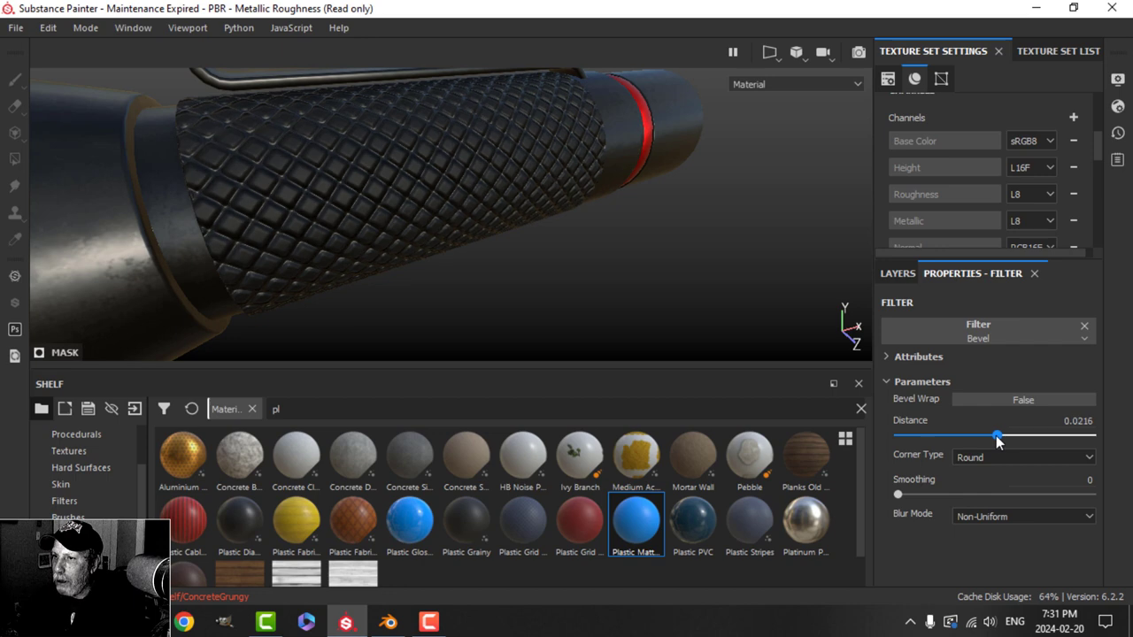
scroll(551, 274, "down", 3)
left_click_drag(552, 274, 467, 228, "alt")
mouse_move(467, 228)
right_mouse_down("shift")
mouse_move(451, 230)
mouse_move(506, 205)
mouse_move(478, 221)
right_mouse_up("shift")
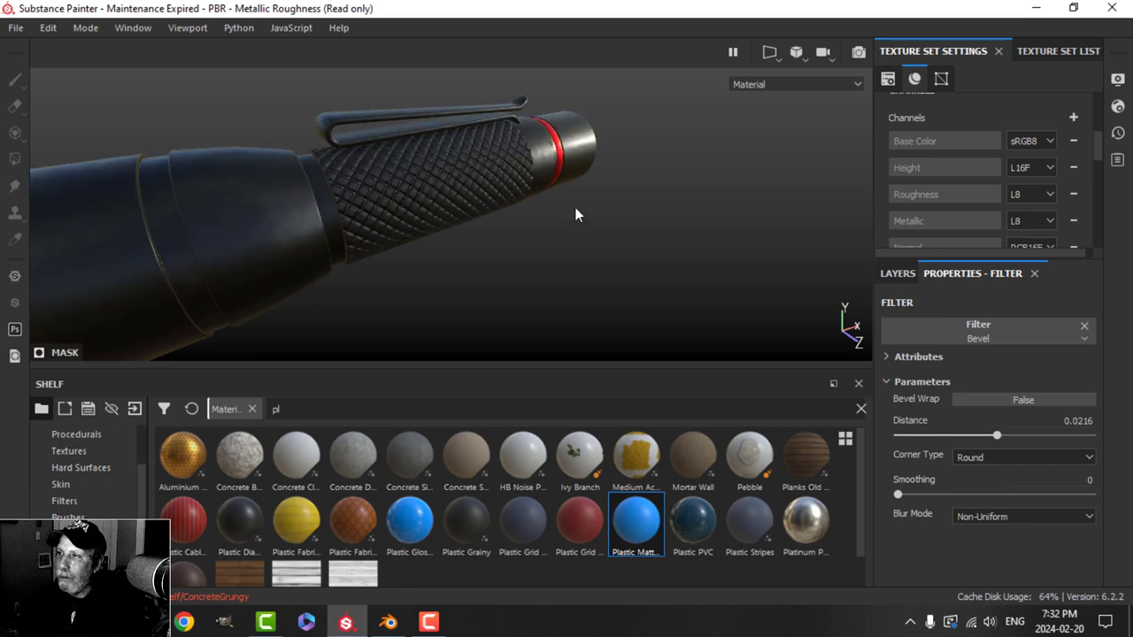
Step: Try the Corsica Beach and Glazed Patio environment maps, switch to Bus Garage, and check the lighting on the whole flashlight
left_click(1118, 82)
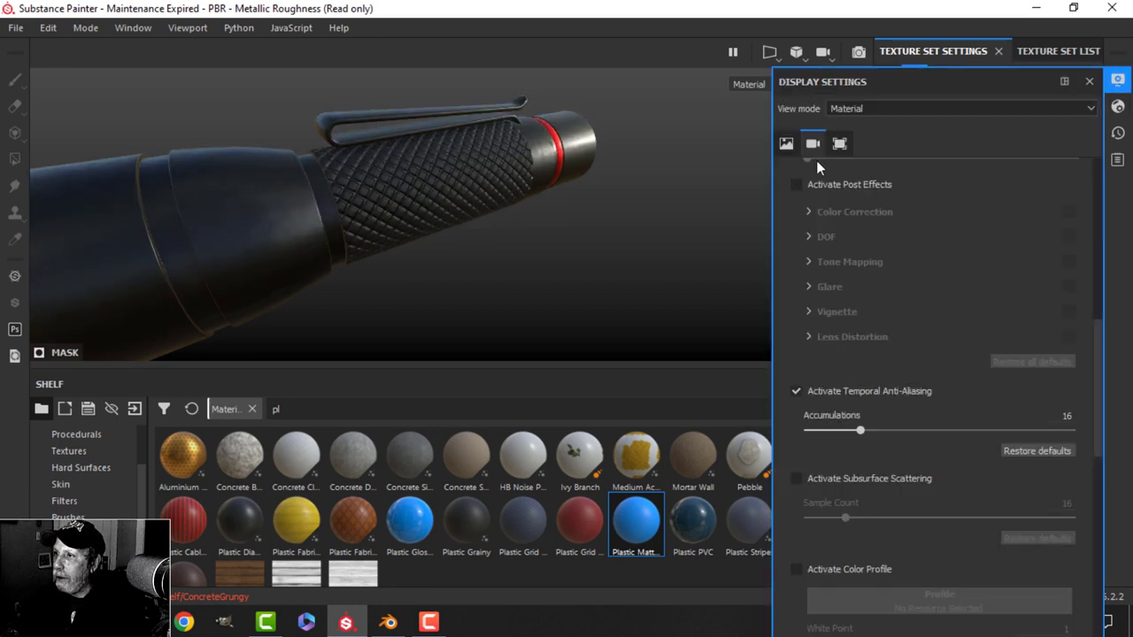
left_click(789, 143)
left_click(946, 213)
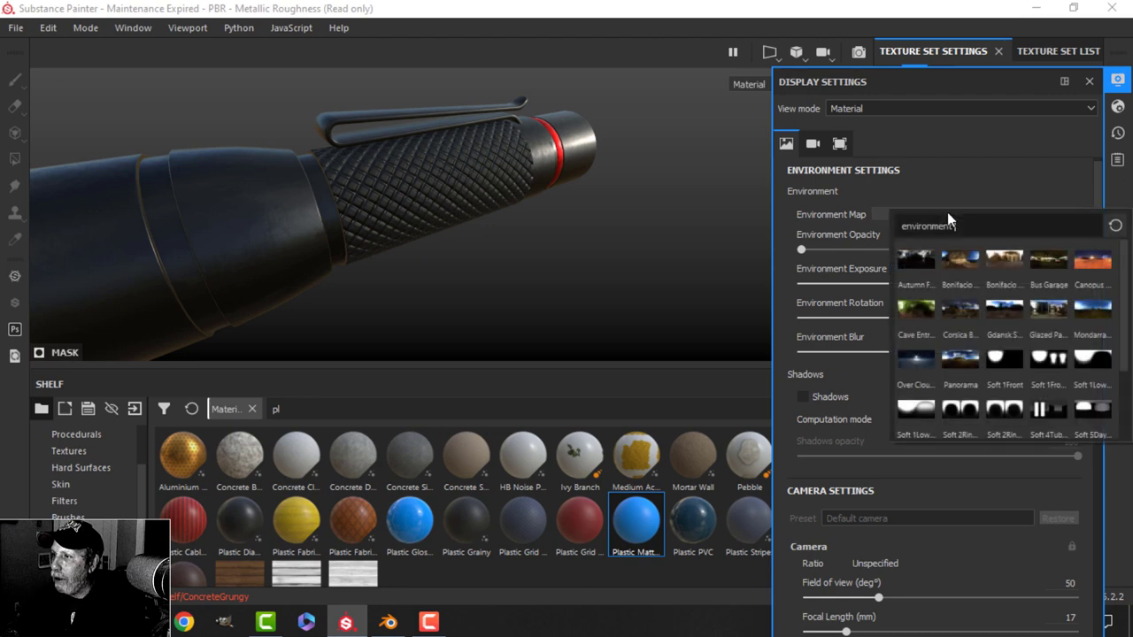
left_click(973, 308)
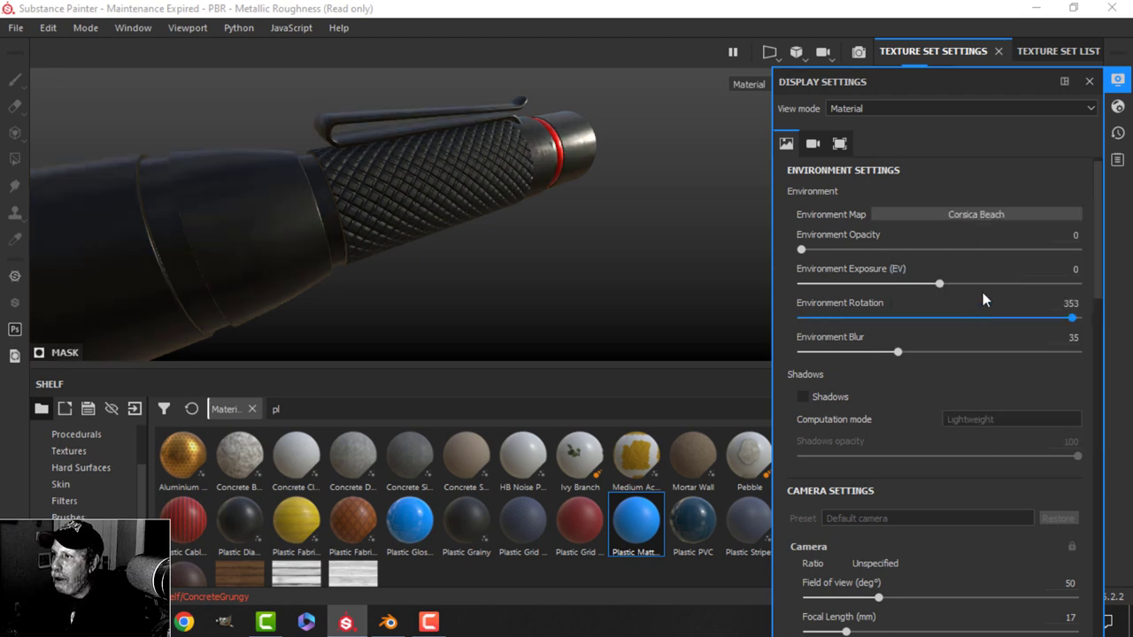
left_click(954, 213)
left_click(1044, 311)
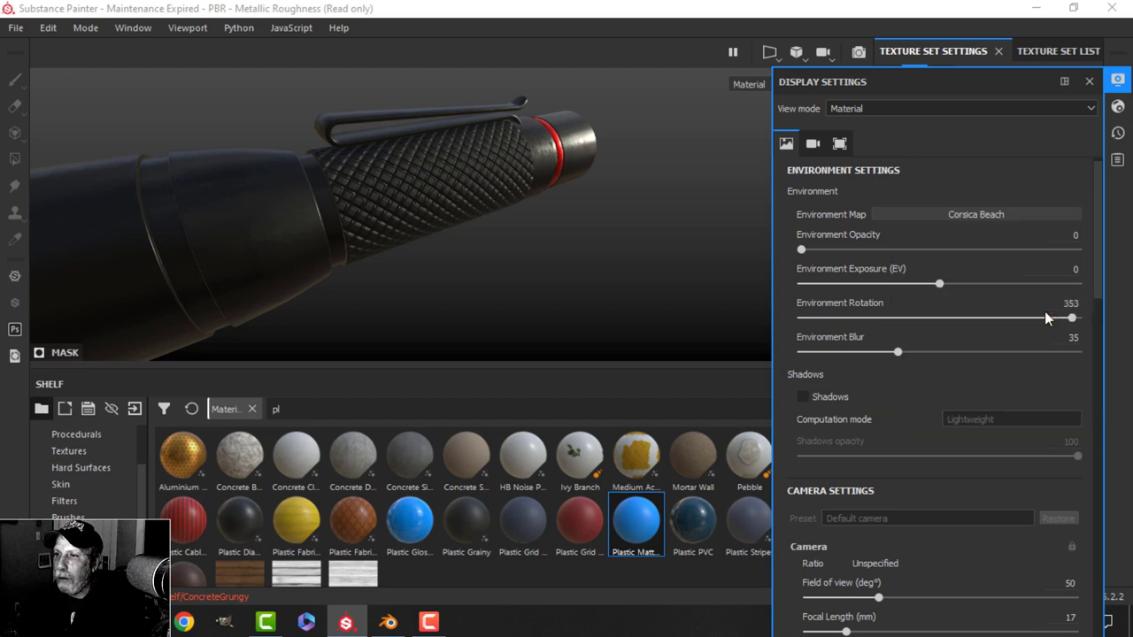
left_click(967, 213)
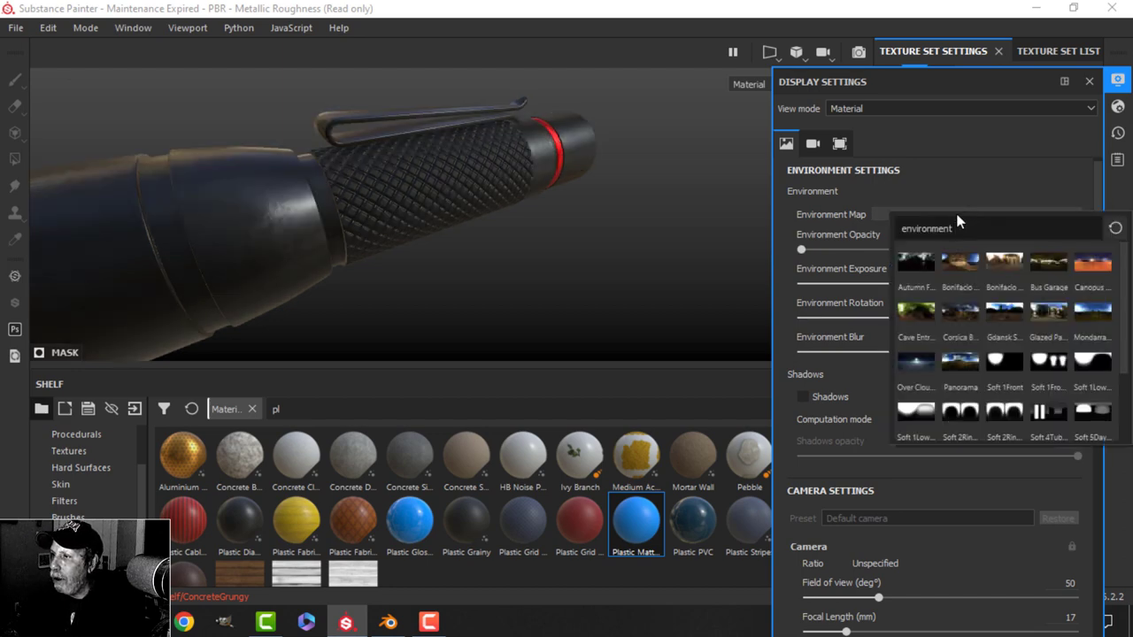
left_click(1046, 264)
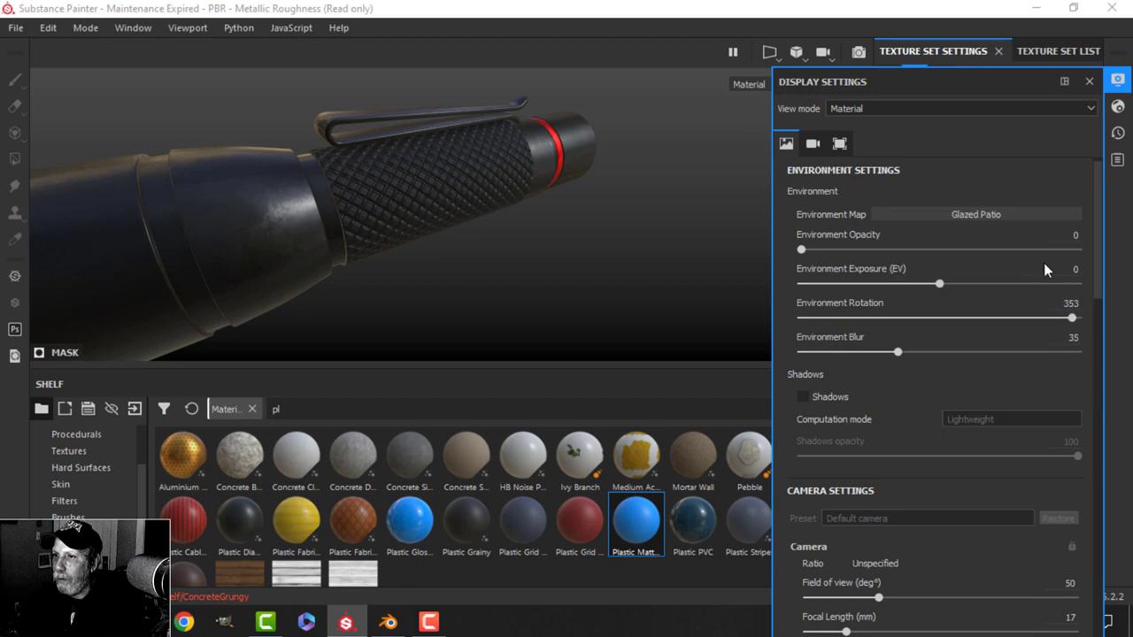
left_click(1113, 83)
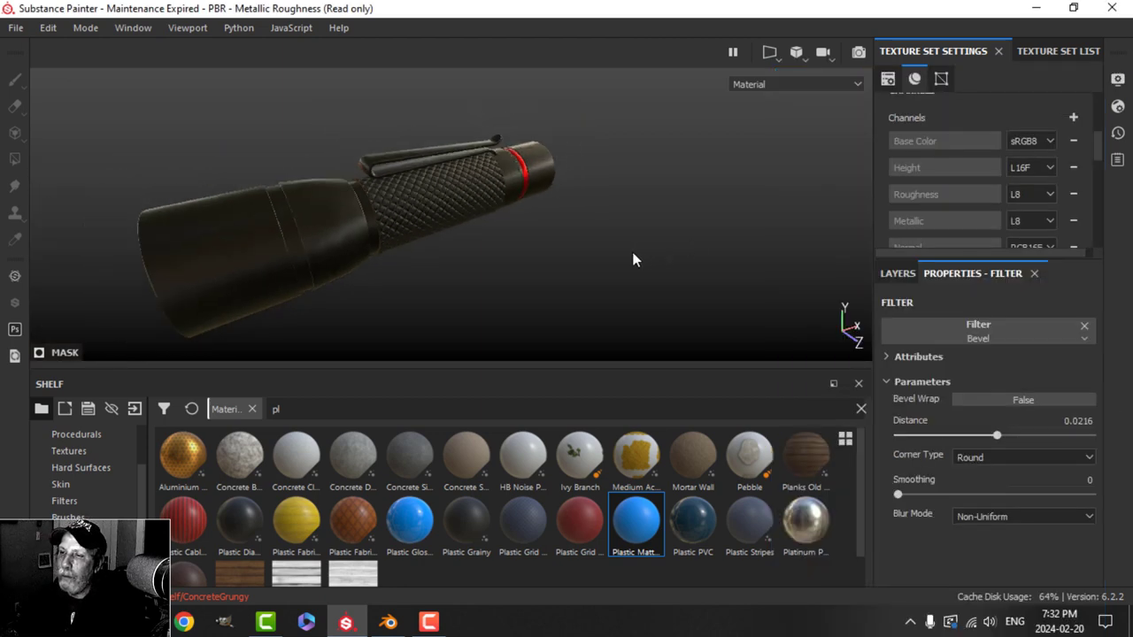
left_click_drag(632, 256, 552, 260, "alt")
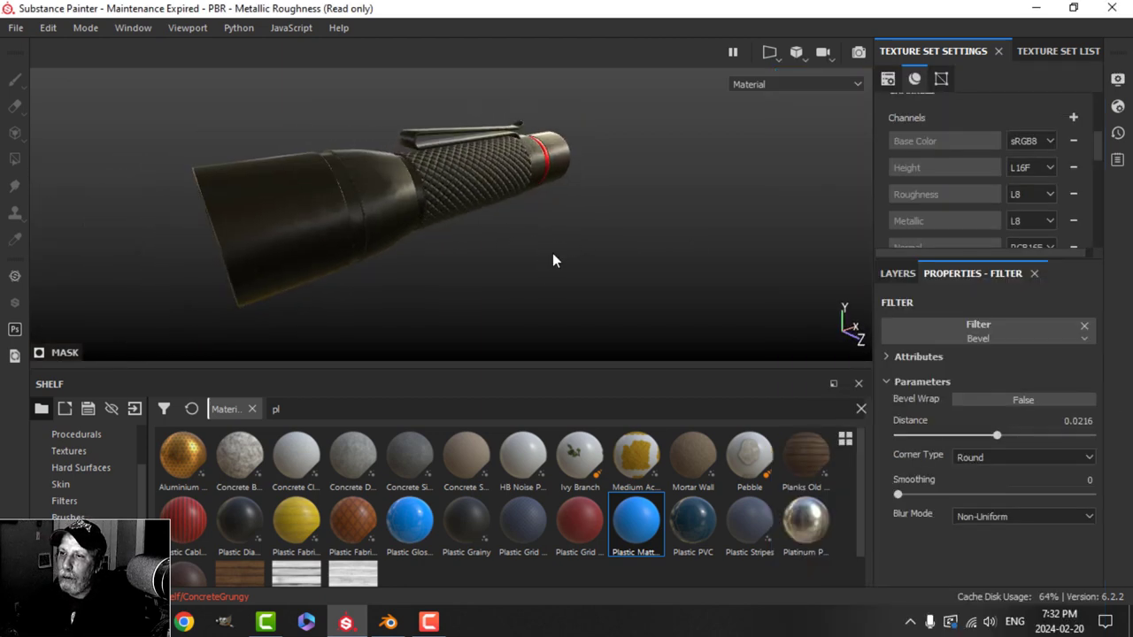
right_click_drag(612, 216, 575, 230, "shift")
left_click_drag(577, 237, 513, 248, "alt")
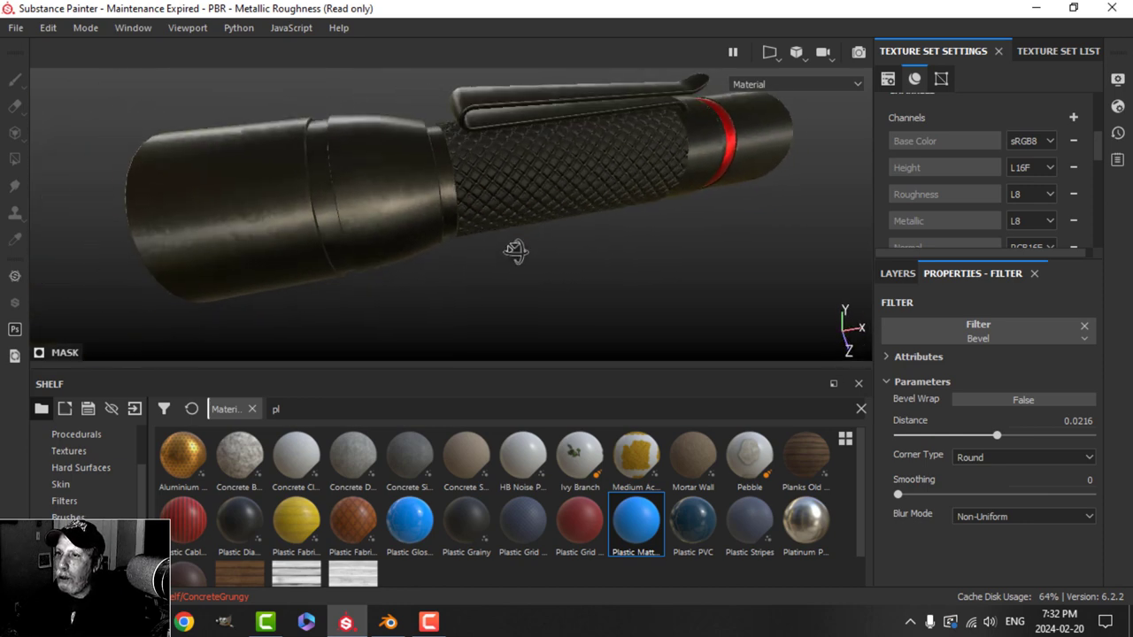
Step: Add a new paint layer above the pattern folder in the layer stack
left_click(895, 274)
left_click(903, 336)
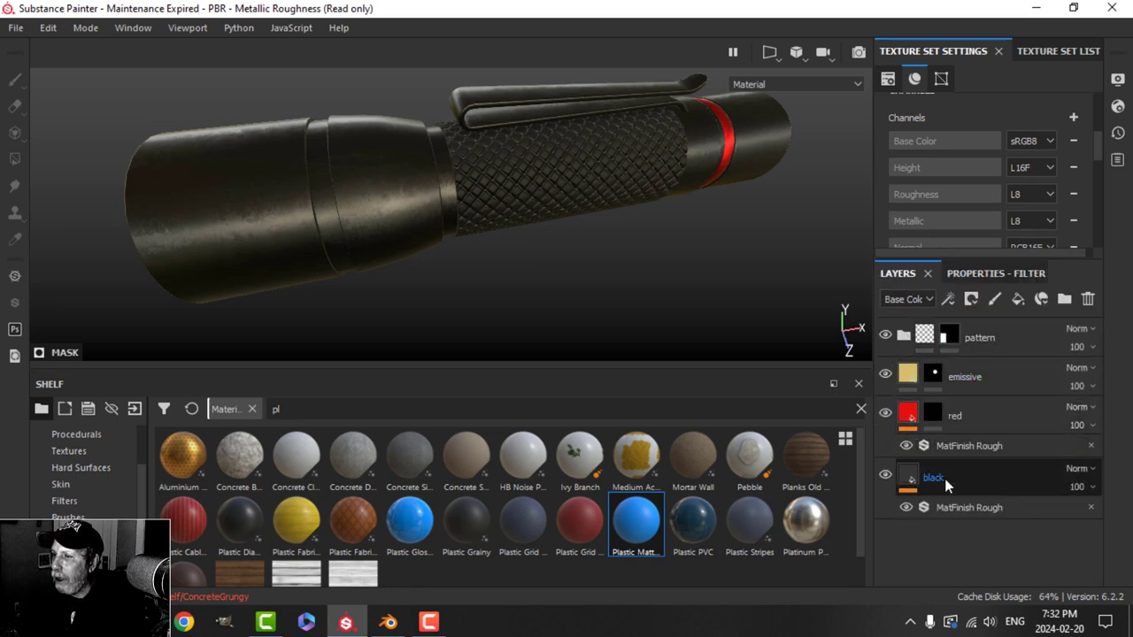
left_click(953, 334)
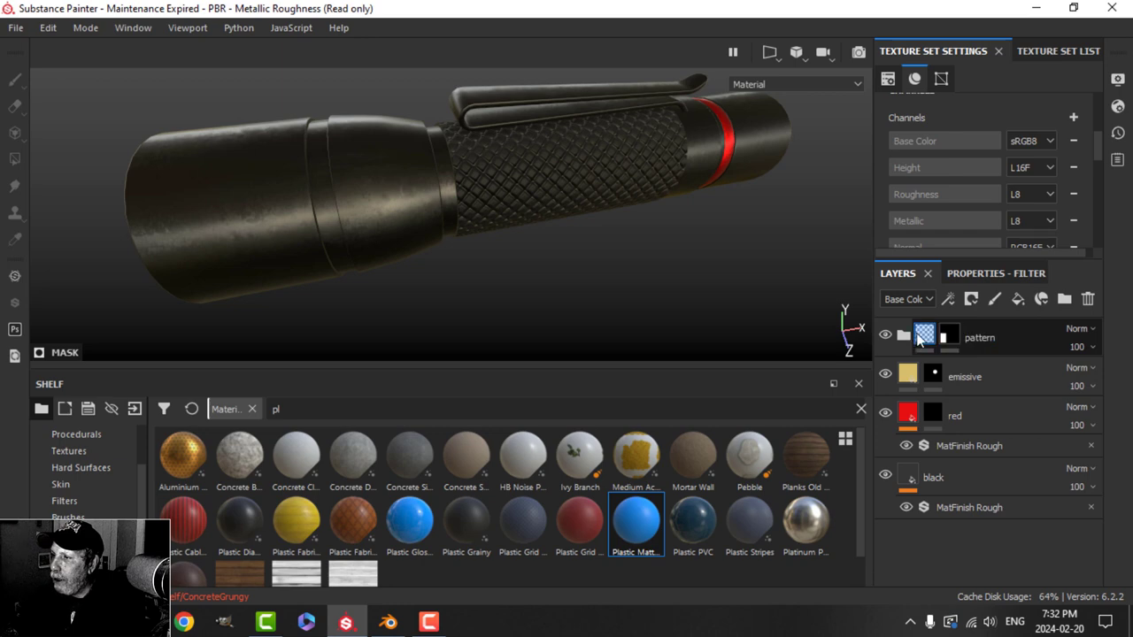
left_click(919, 339)
left_click_drag(775, 291, 545, 217, "alt")
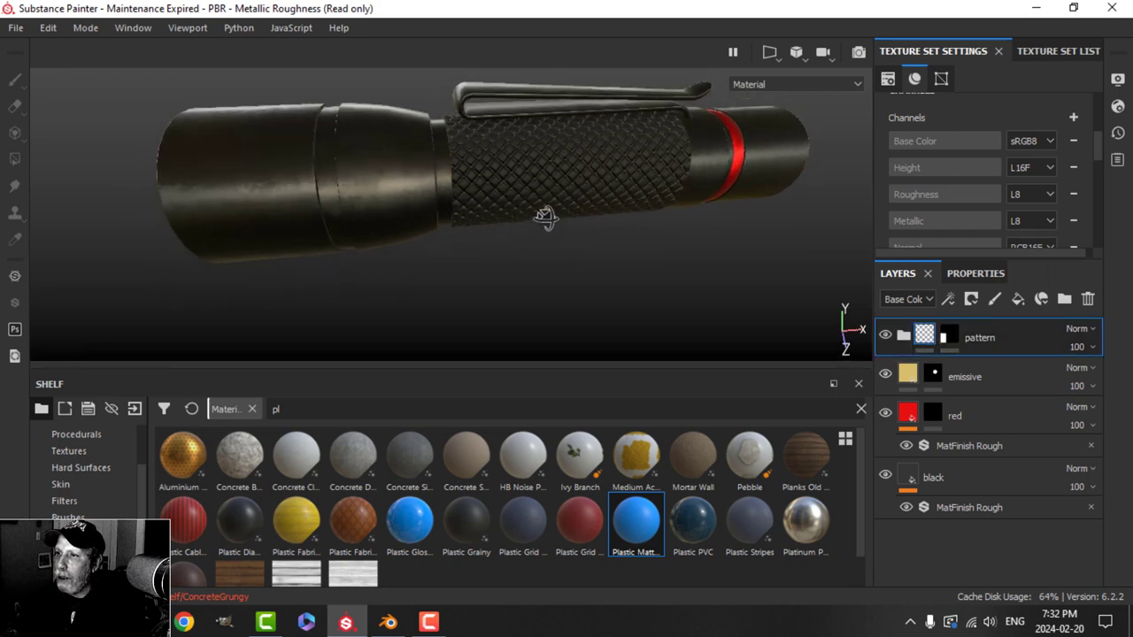
left_click(994, 299)
Step: Limit the brush material to color and height, with a light gray base color of 0.715 and a height of -0.0628
left_click(977, 275)
scroll(1010, 436, "down", 5)
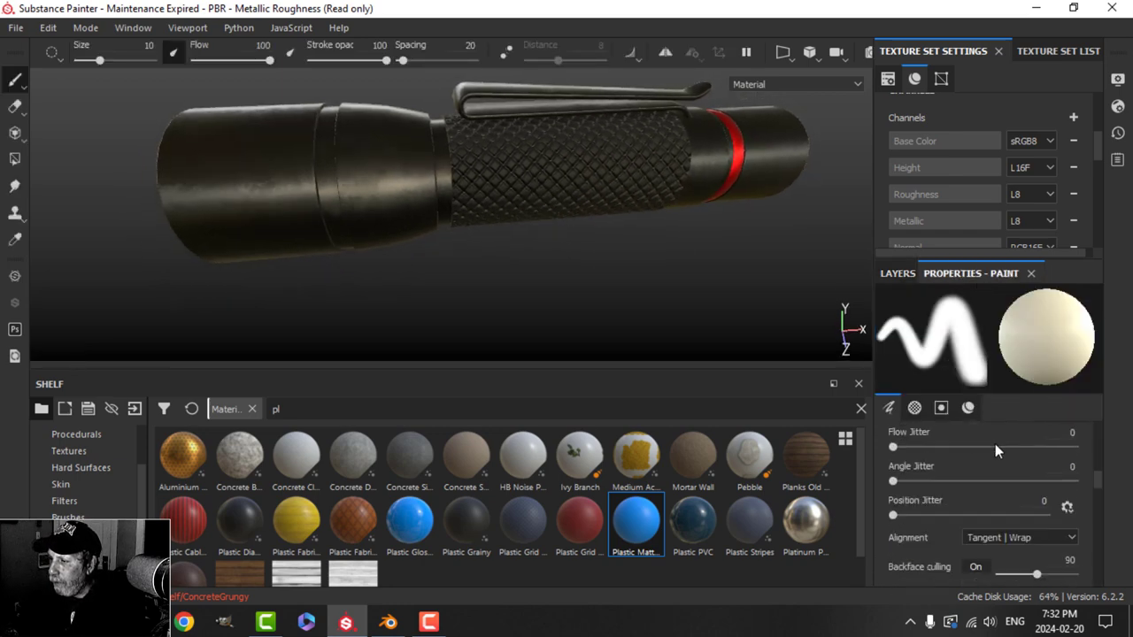
scroll(990, 452, "down", 4)
scroll(990, 453, "up", 2)
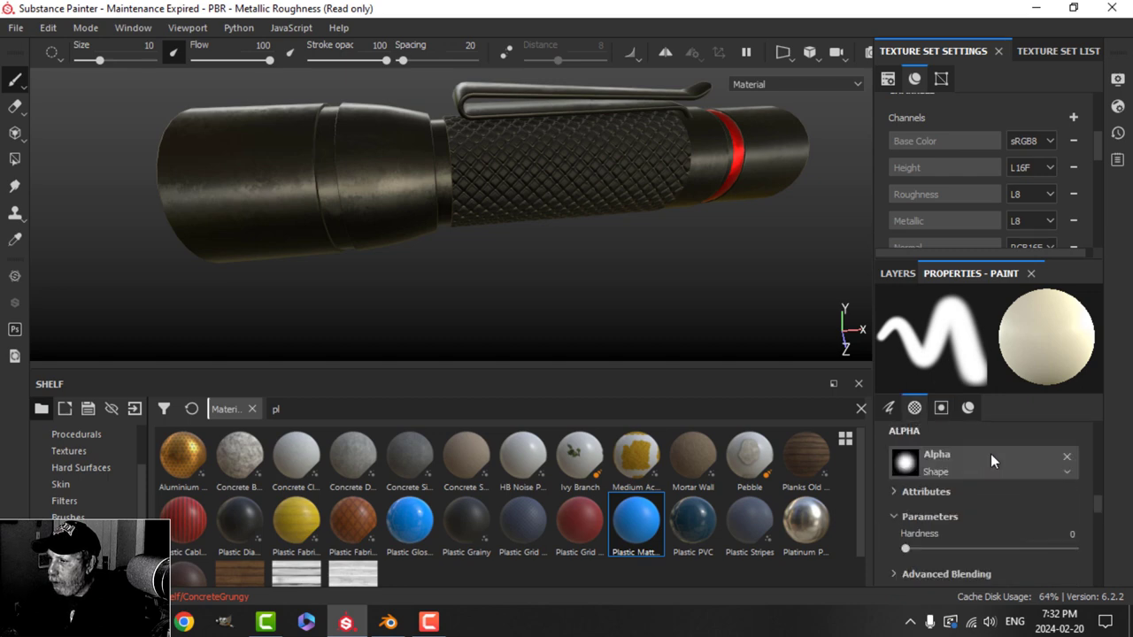
scroll(991, 453, "down", 5)
left_click(907, 478, "alt")
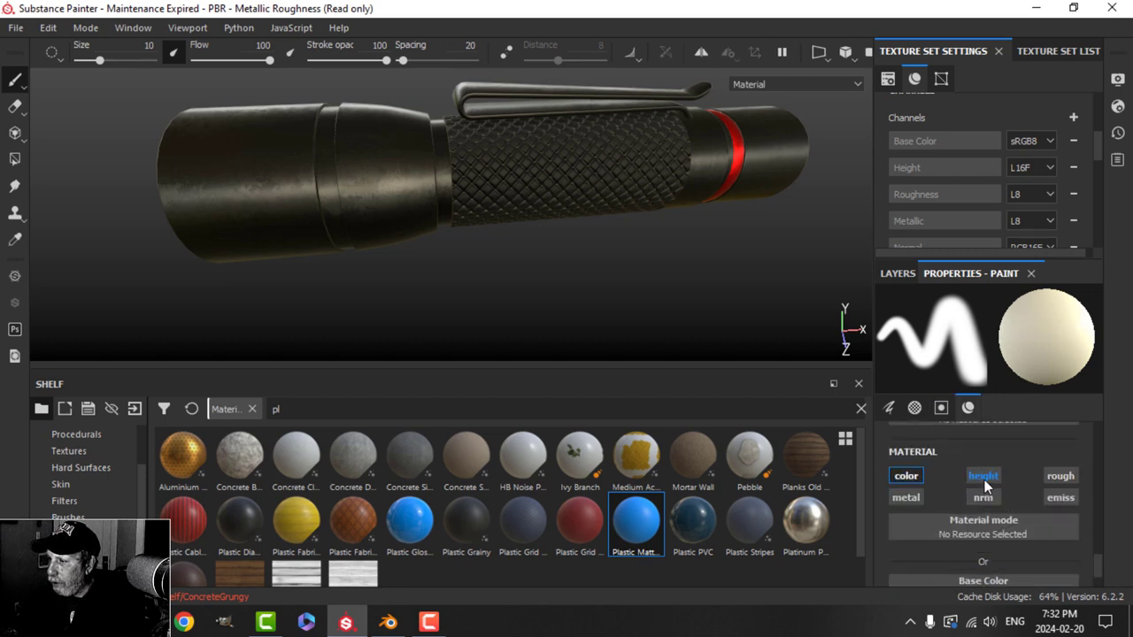
scroll(985, 479, "down", 3)
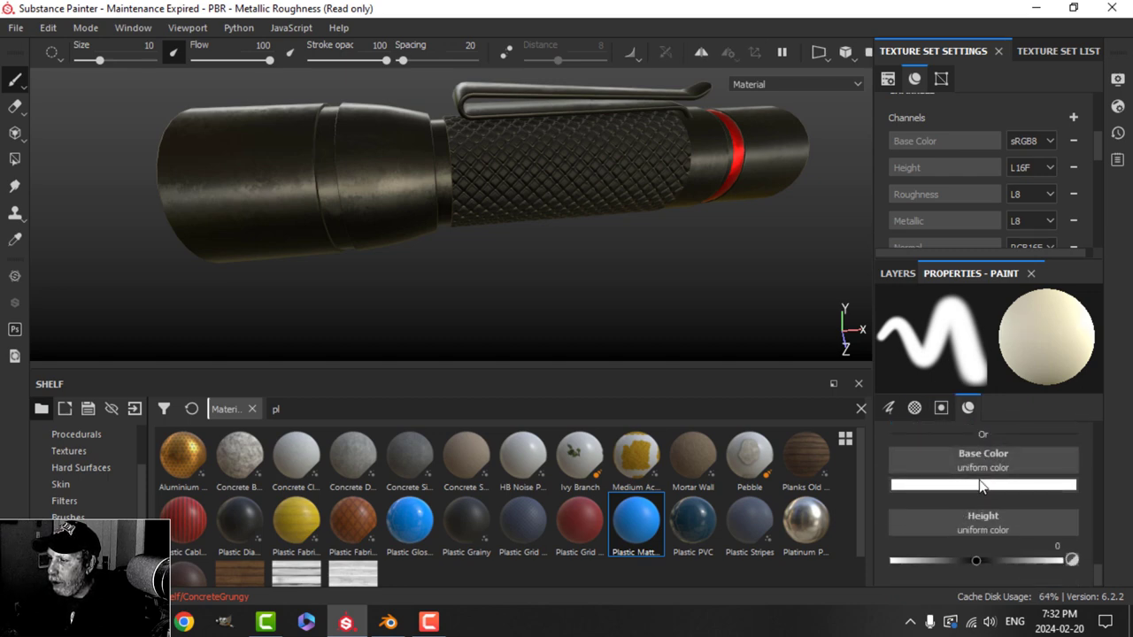
left_click(981, 486)
left_click_drag(910, 322, 903, 328)
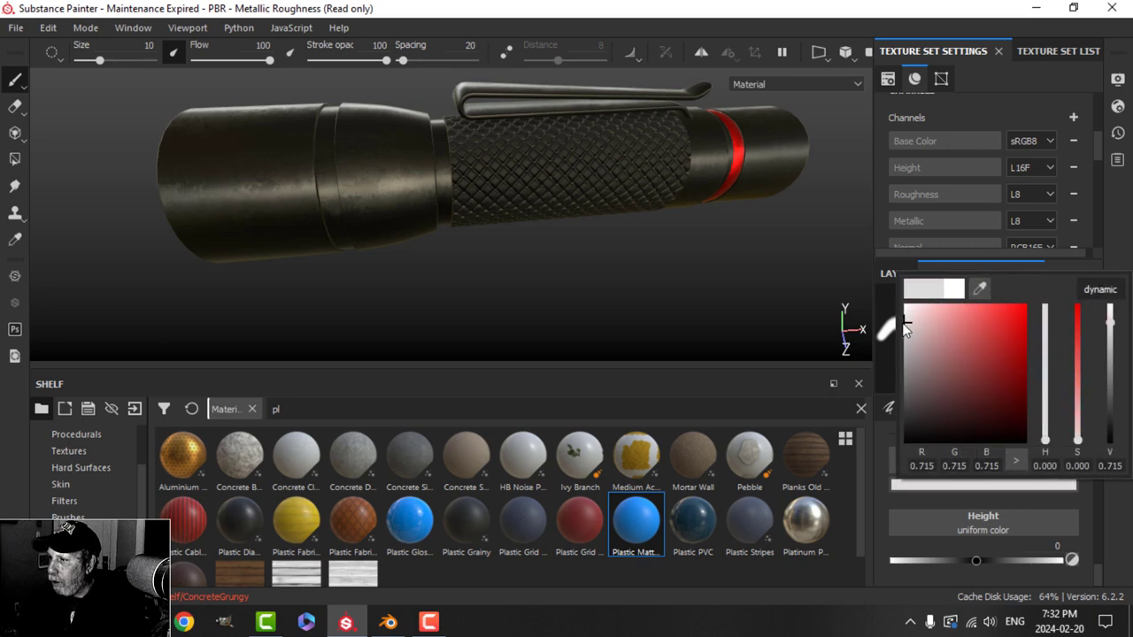
left_click_drag(974, 565, 972, 566)
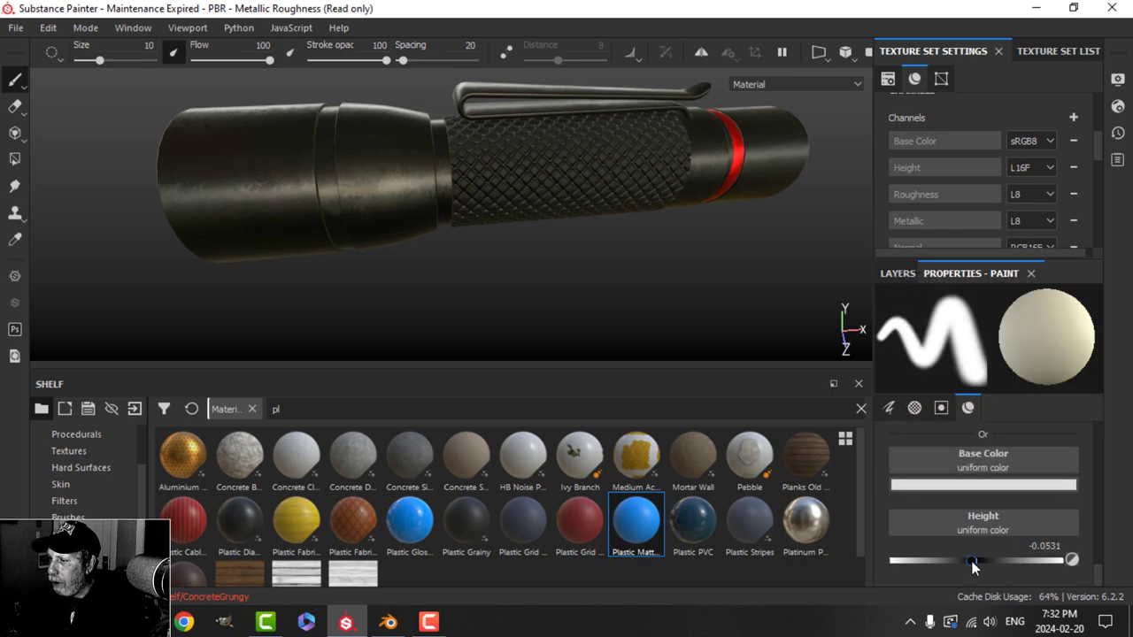
Step: Switch the viewport to orthographic and line it up straight above the flashlight's clip side
left_click_drag(496, 230, 602, 278, "alt")
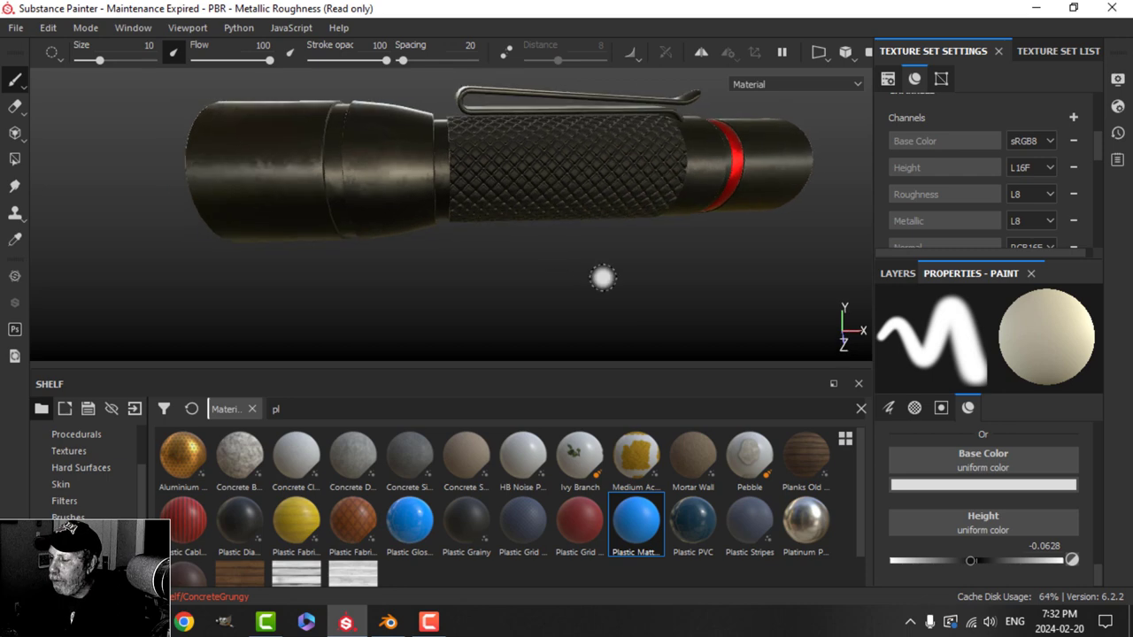
left_click_drag(482, 181, 493, 207, "alt")
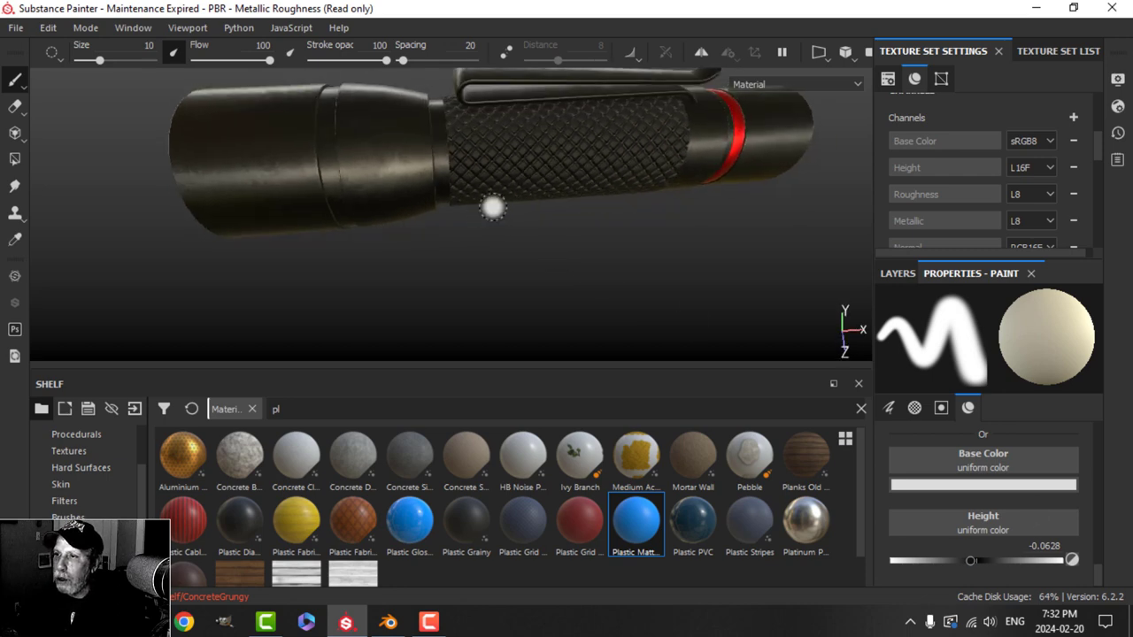
left_click(845, 59)
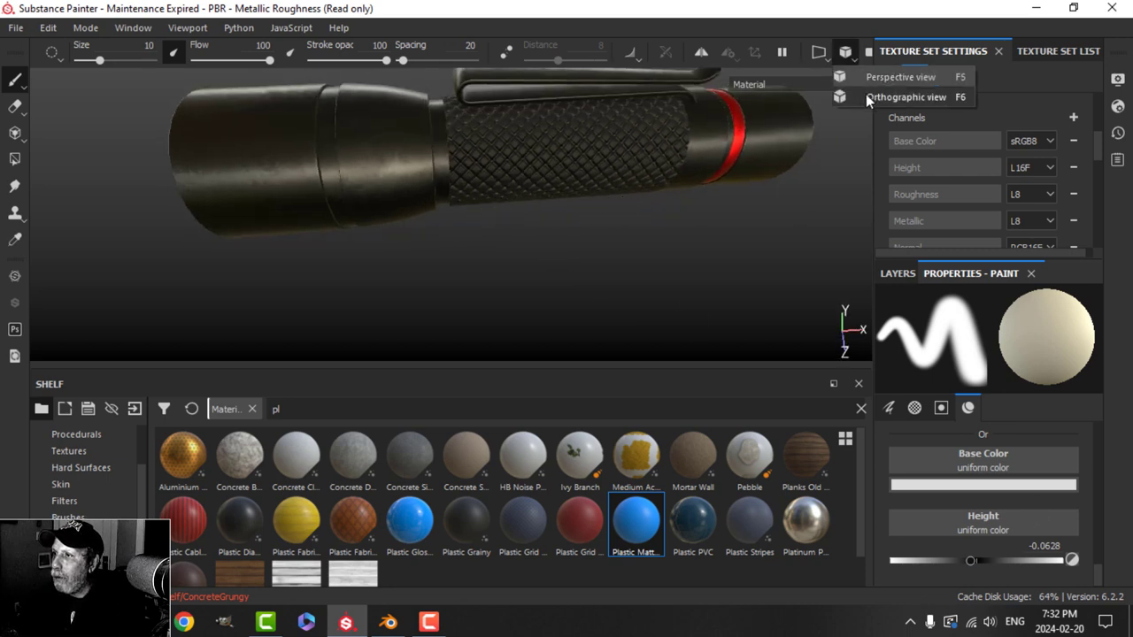
left_click(845, 98)
left_click_drag(589, 147, 579, 185, "alt")
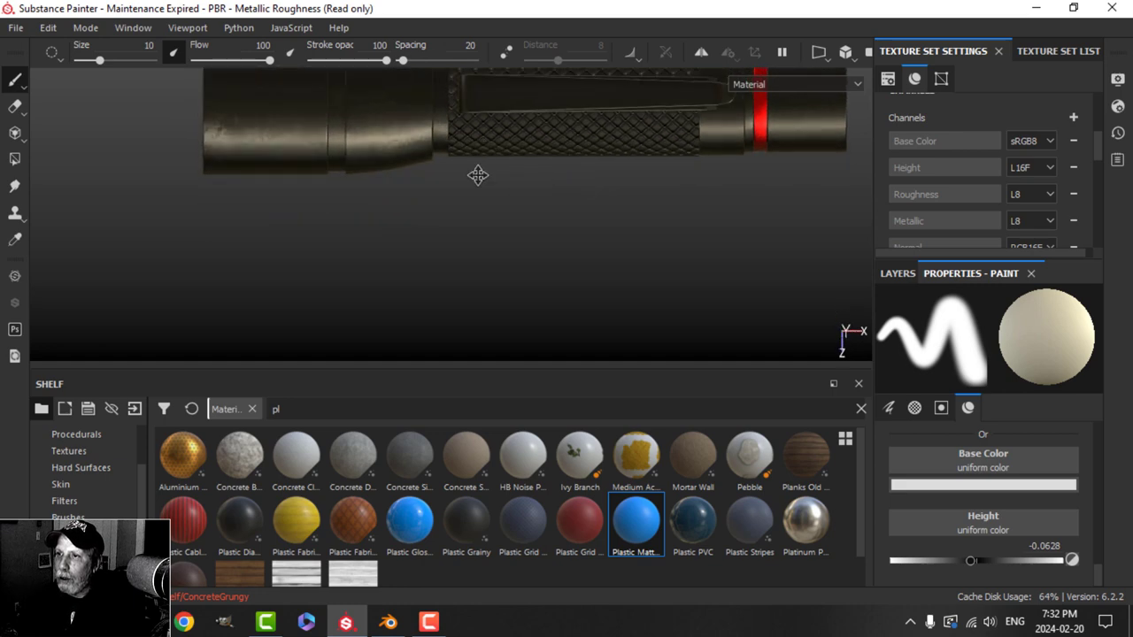
left_click_drag(478, 174, 466, 255, "alt")
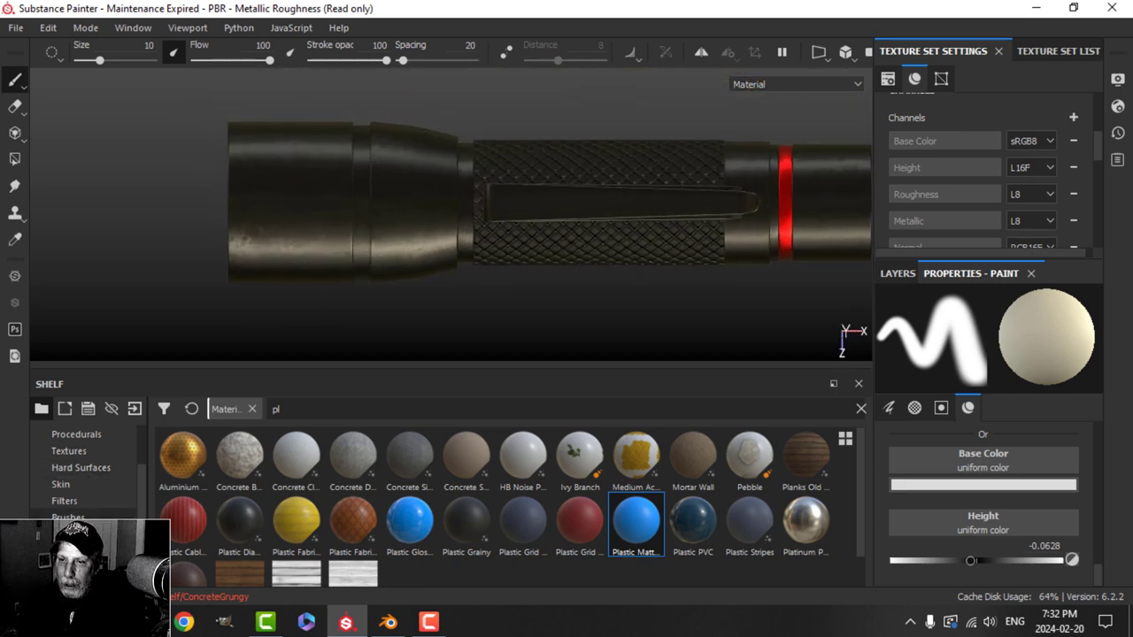
Step: Choose the Basic Hard brush and set its size to 4.19
left_click(69, 517)
left_click(673, 483)
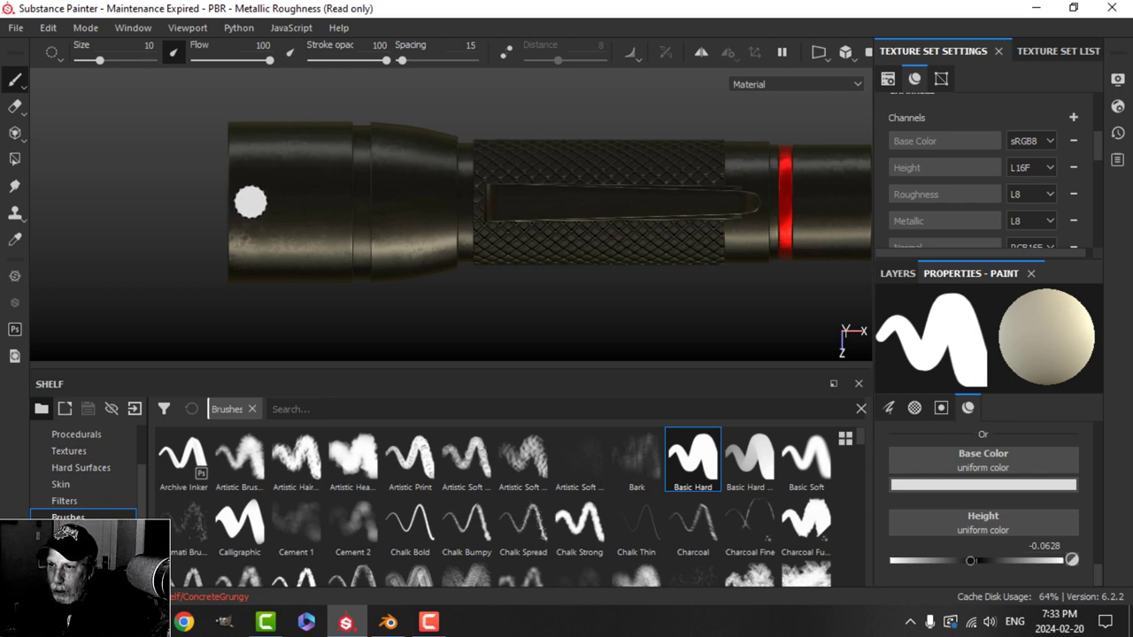
key("bracketleft")
key("bracketleft")
key("bracketleft")
key("bracketleft")
key("bracketleft")
key("bracketleft")
key("bracketleft")
key("bracketleft")
key("bracketleft")
key("bracketleft")
key("bracketleft")
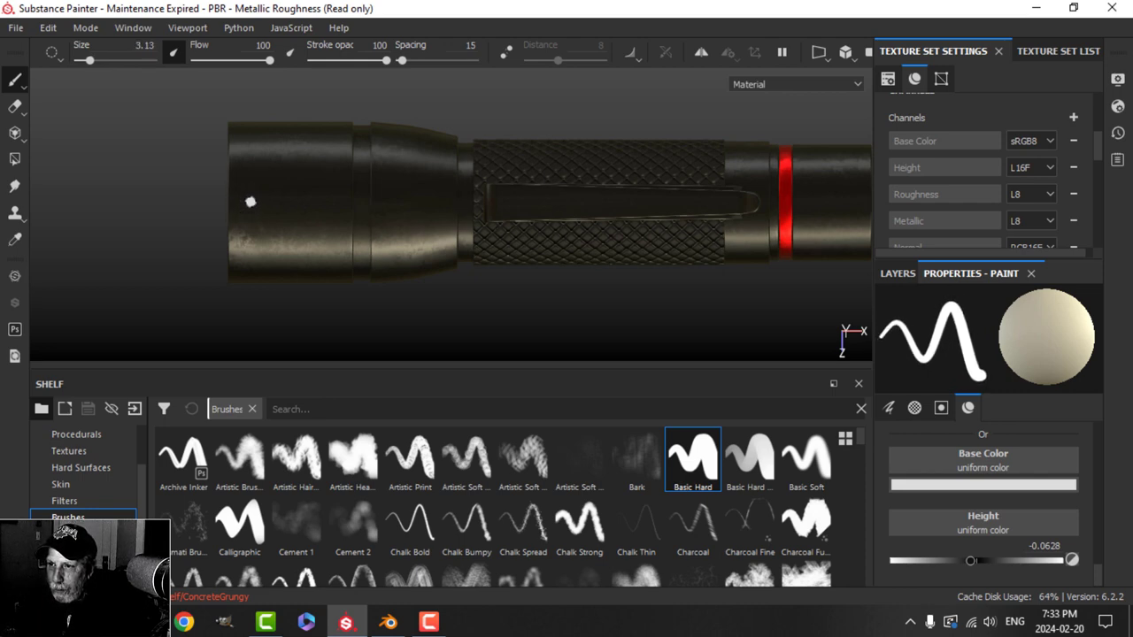
key("bracketright")
key("bracketright")
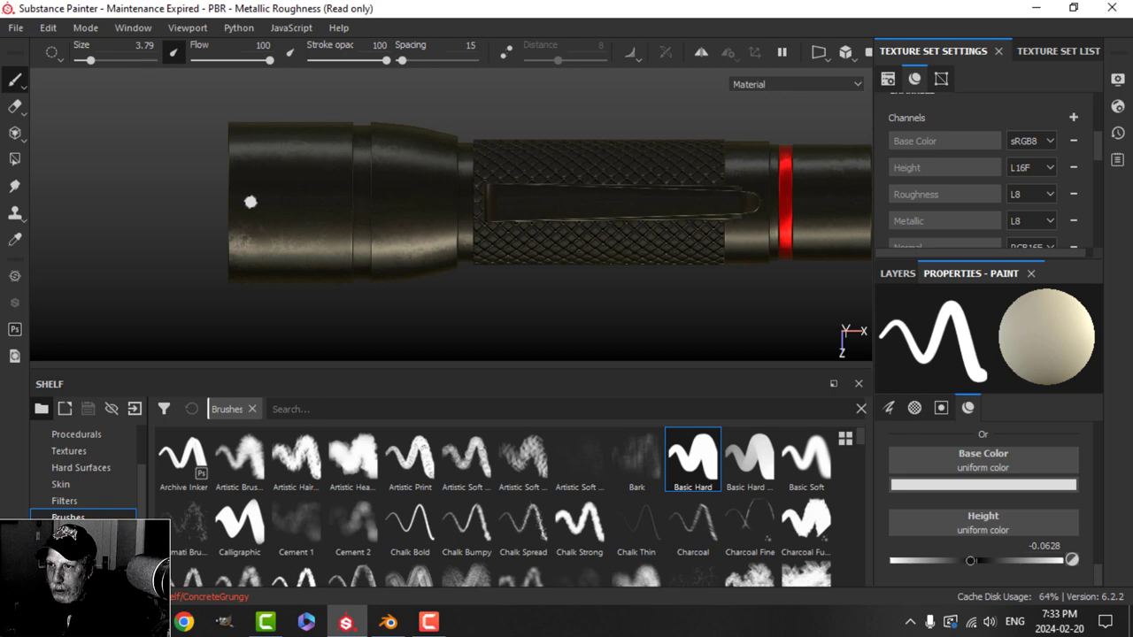
key("bracketright")
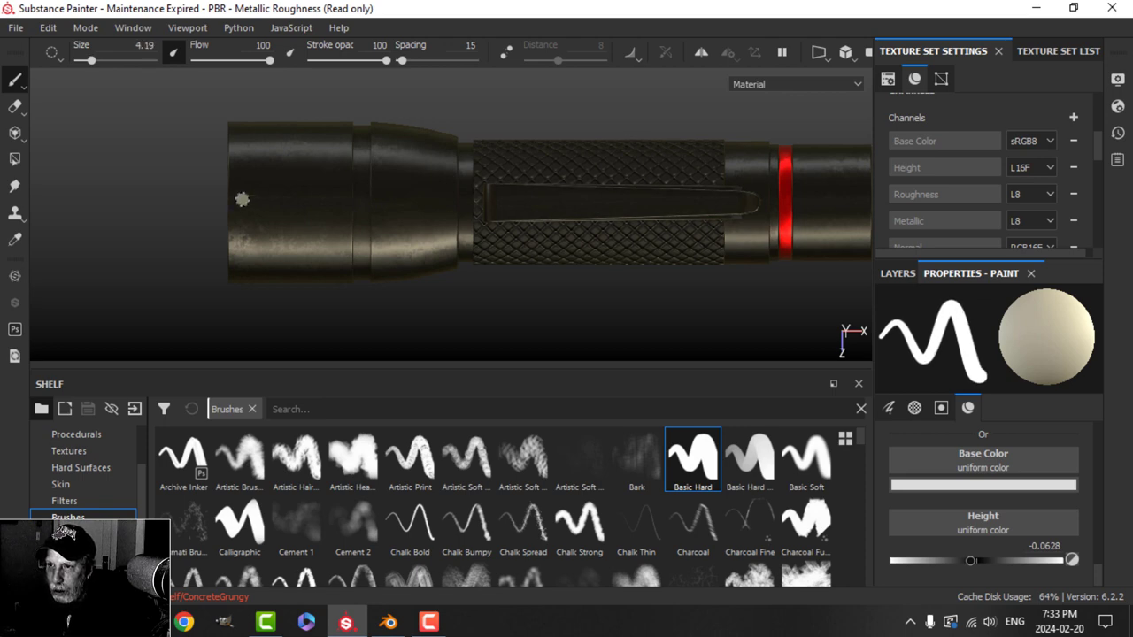
Step: Stamp a single recessed dot on the flashlight head near the lens rim, inspect it, and show the flashlight's side
left_click_drag(242, 200, 275, 263, "alt")
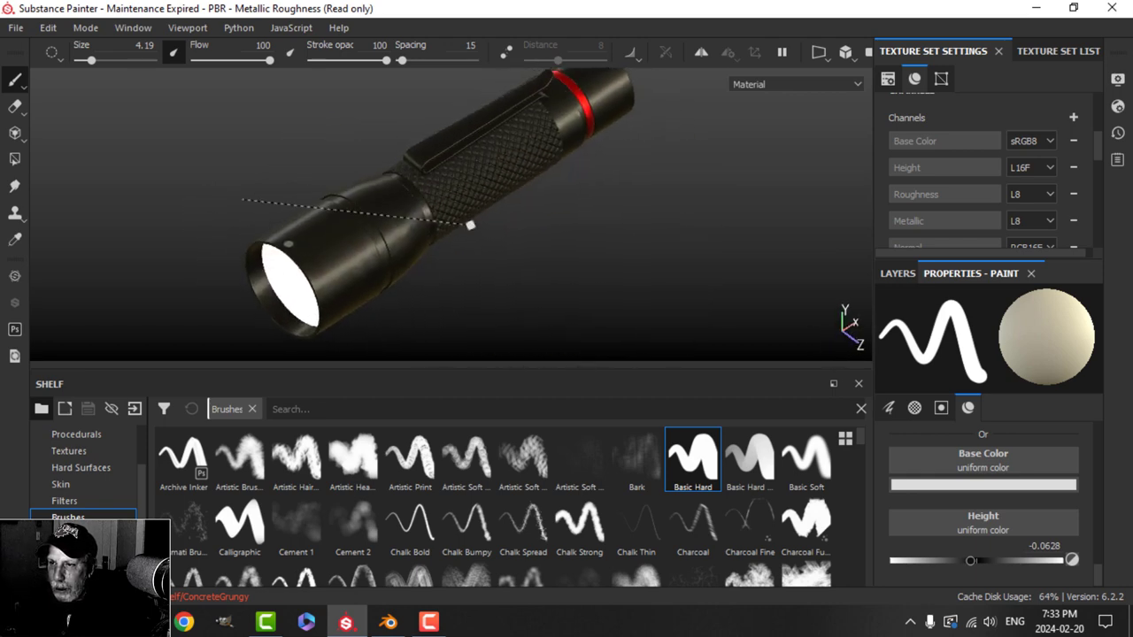
right_click_drag(471, 224, 392, 248, "shift")
scroll(384, 237, "up", 3)
left_click_drag(377, 235, 301, 252, "alt")
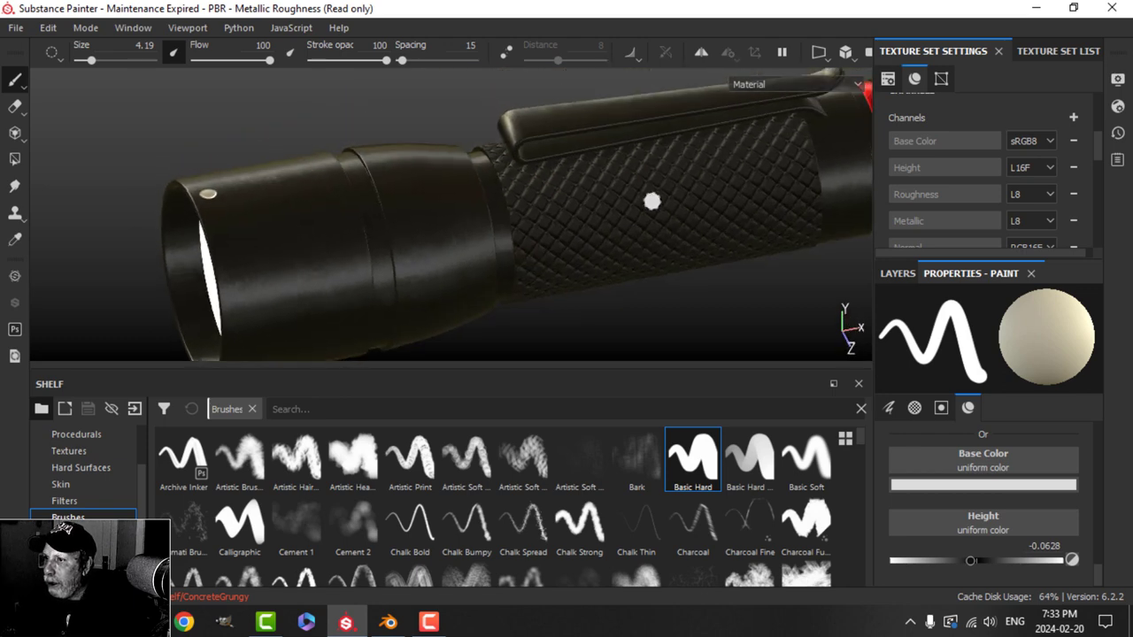
scroll(652, 201, "down", 3)
mouse_move(597, 223)
left_mouse_down("alt")
mouse_move(607, 185)
mouse_move(589, 225)
mouse_move(598, 235)
mouse_move(558, 268)
mouse_move(468, 239)
mouse_move(559, 207)
mouse_move(641, 250)
mouse_move(552, 245)
mouse_move(579, 245)
mouse_move(546, 228)
mouse_move(537, 203)
left_mouse_up("alt")
mouse_move(617, 235)
middle_mouse_down("alt")
mouse_move(592, 195)
mouse_move(555, 193)
middle_mouse_up("alt")
Step: Rename the top paint layer, Layer 1, to "alpha"
left_click(883, 274)
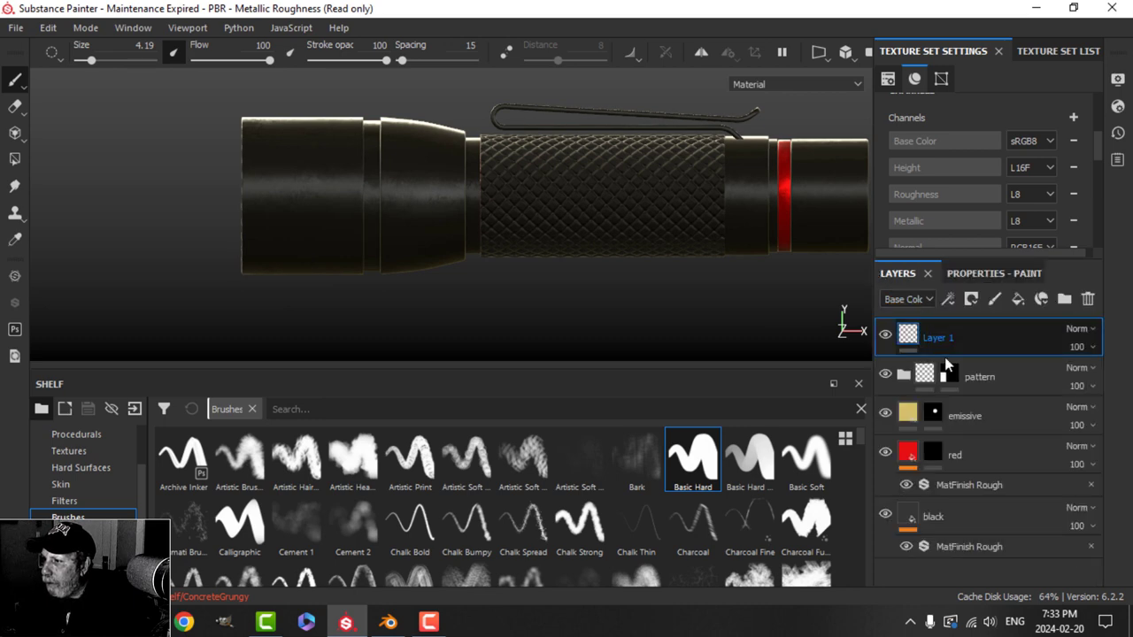
double_click(949, 337)
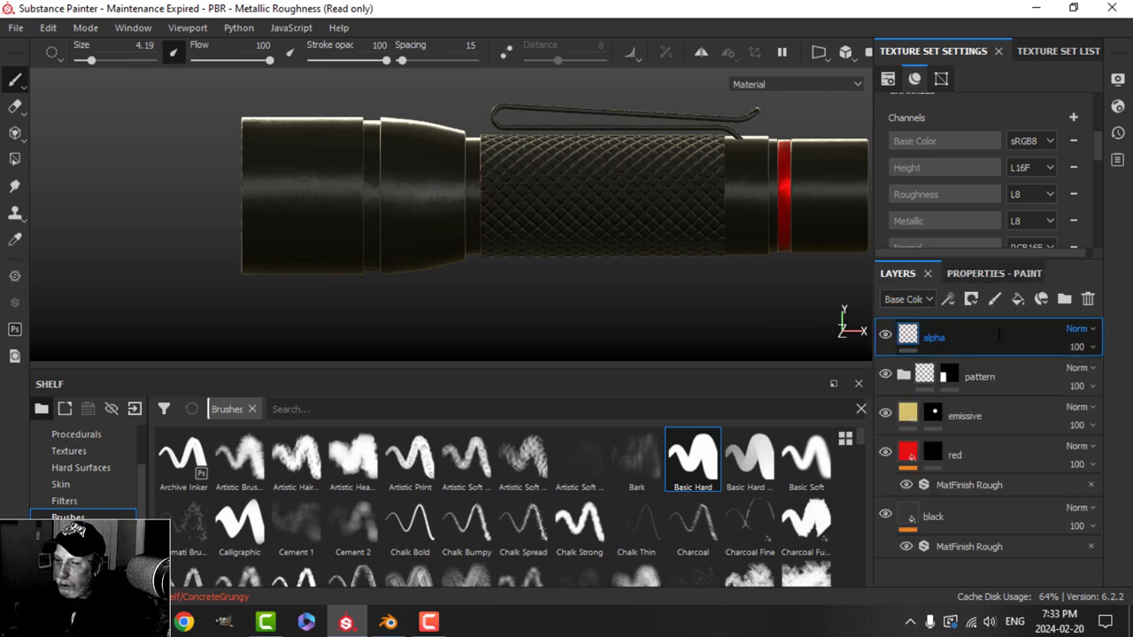
key("Return")
Step: Search the shelf's alphas for "font" and choose the Font Jura alpha
scroll(106, 504, "up", 3)
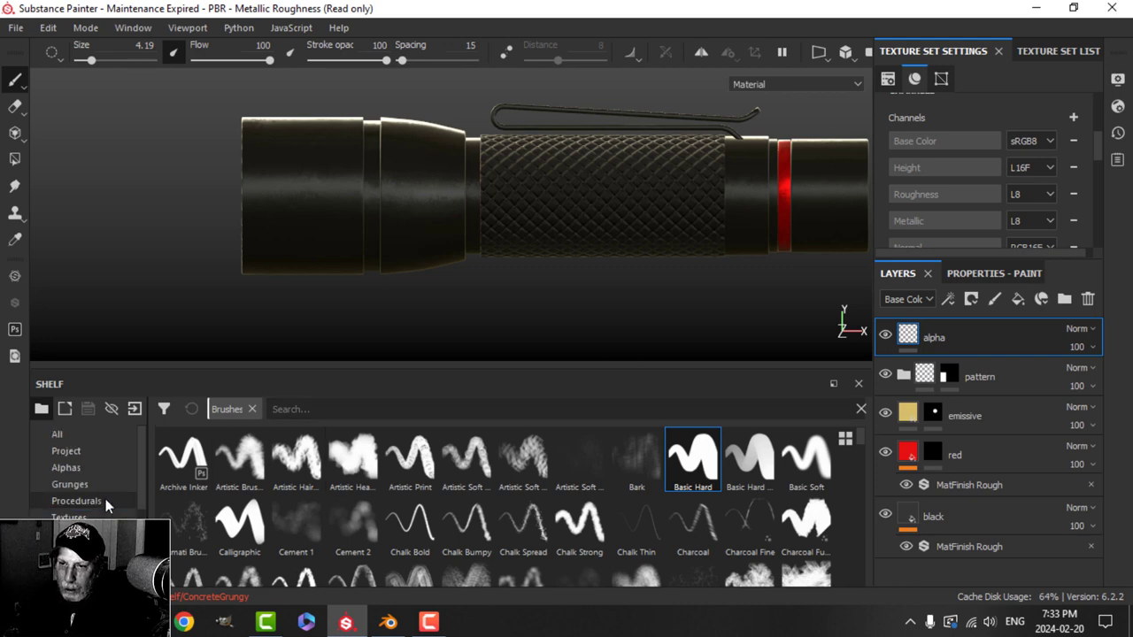
left_click(67, 468)
left_click(319, 408)
type("f")
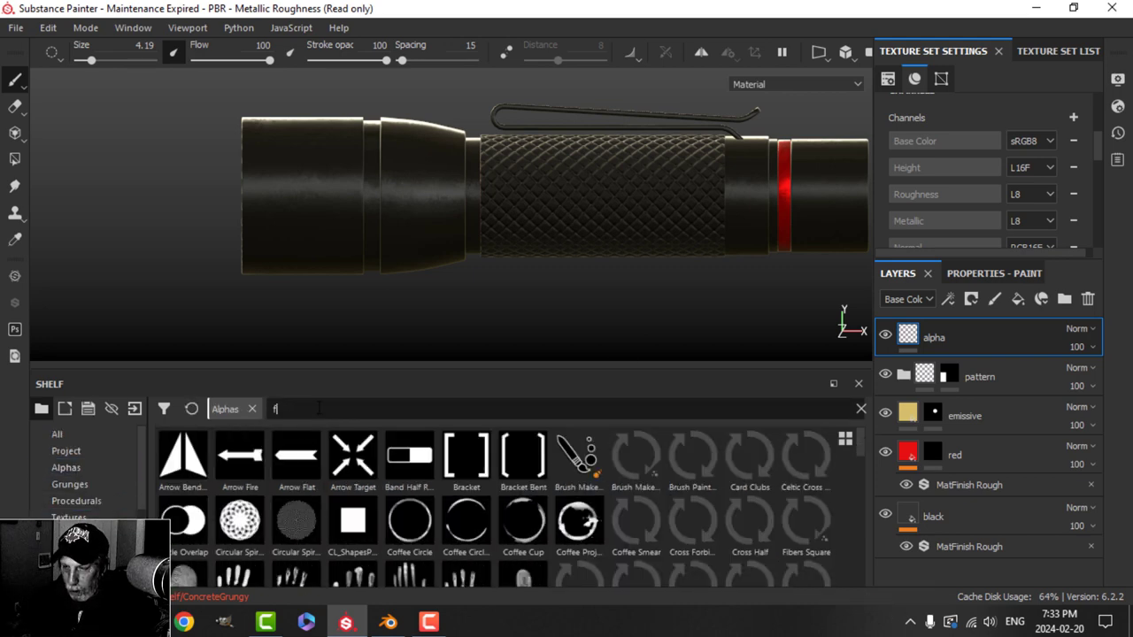
type("ont")
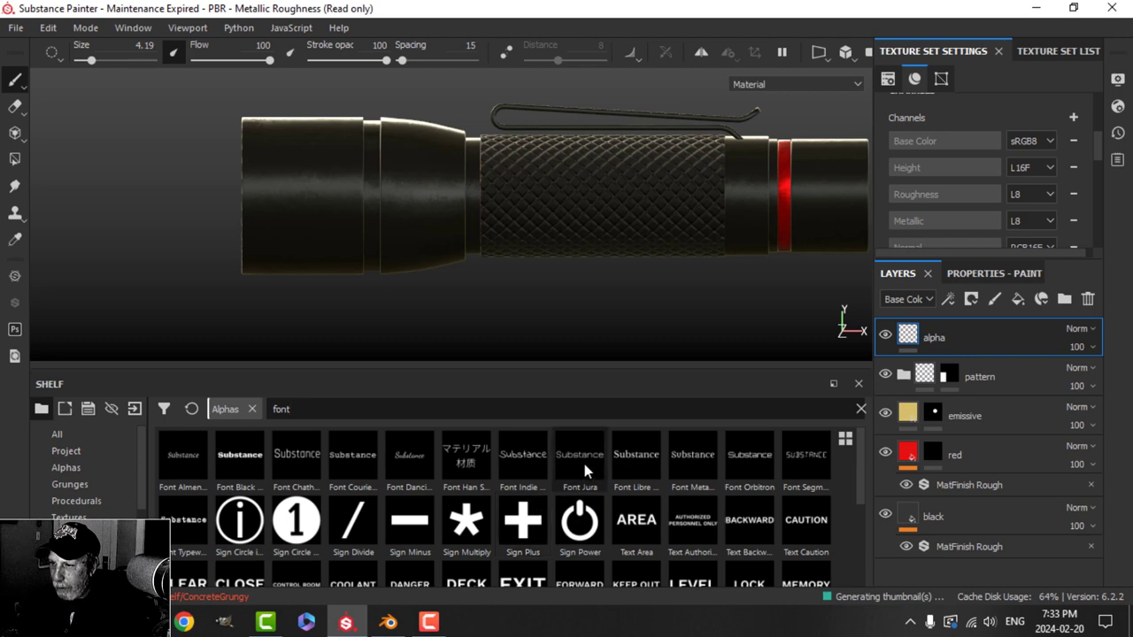
left_click(584, 464)
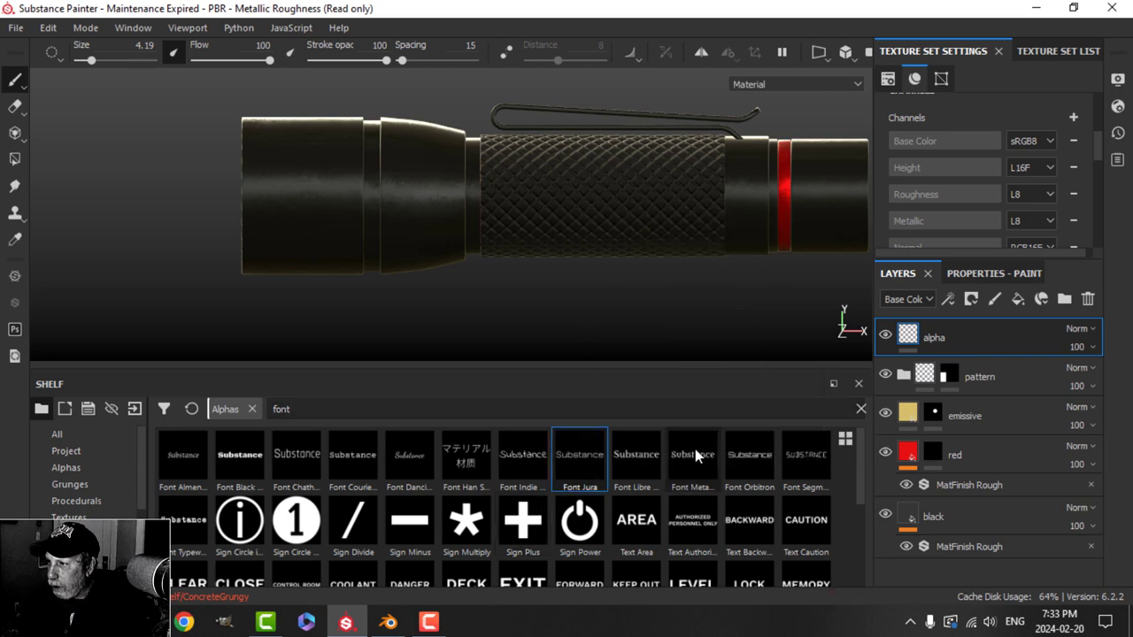
Step: Set the Font Jura alpha's text to "MEGAbrite" in the paint properties
left_click(979, 273)
scroll(1027, 502, "up", 5)
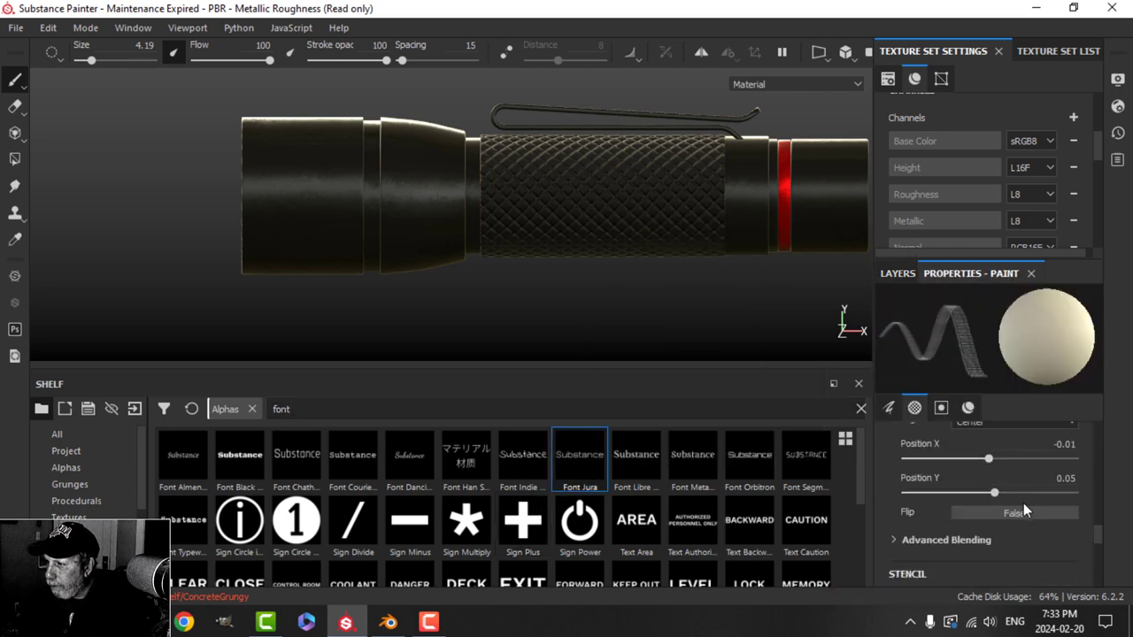
left_click(1014, 511)
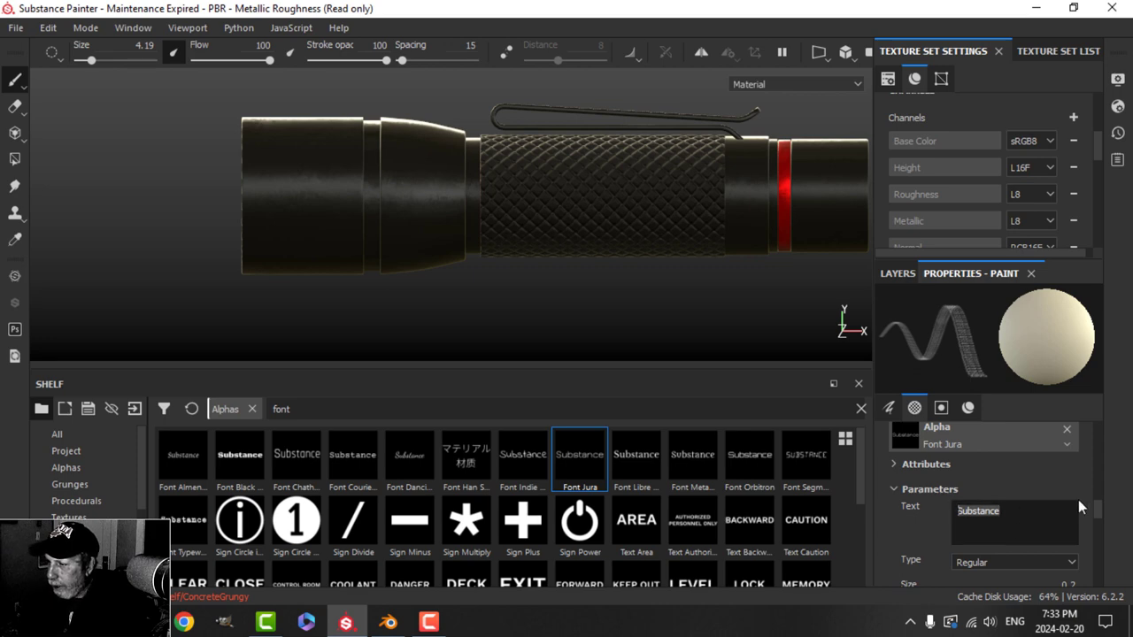
type("M")
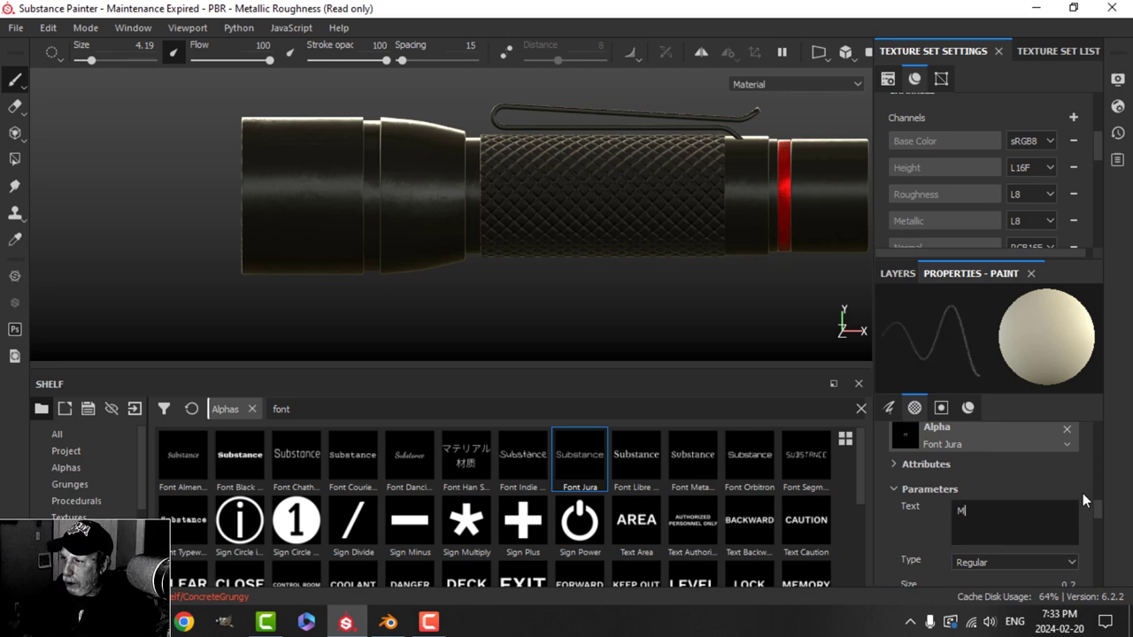
type("egaBrite")
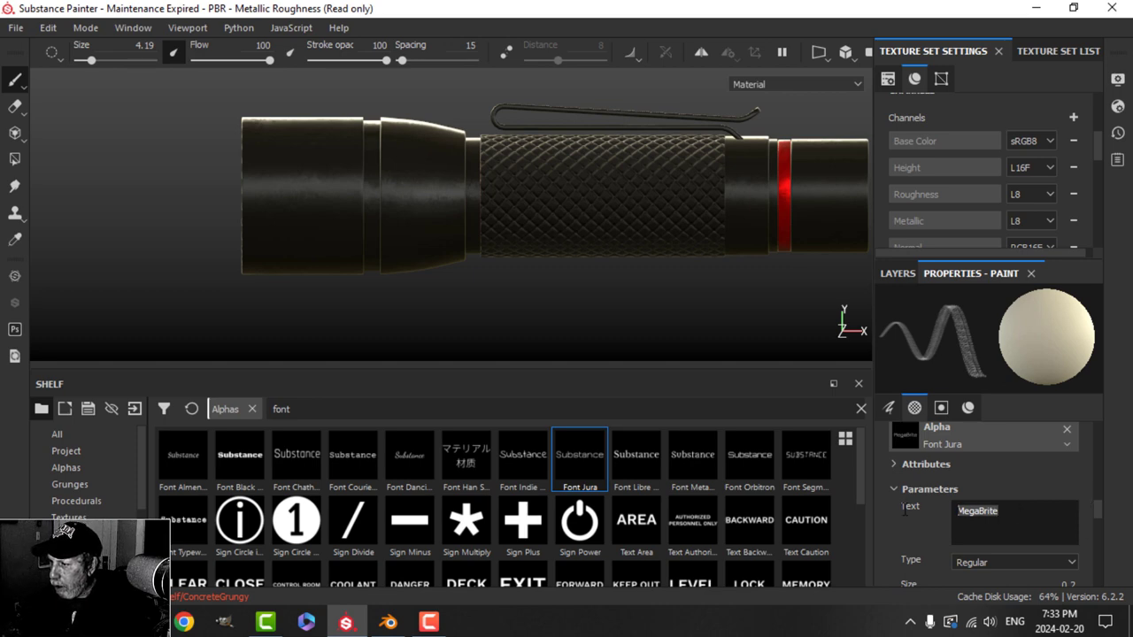
key("Caps_Lock")
type("MEGA")
key("Caps_Lock")
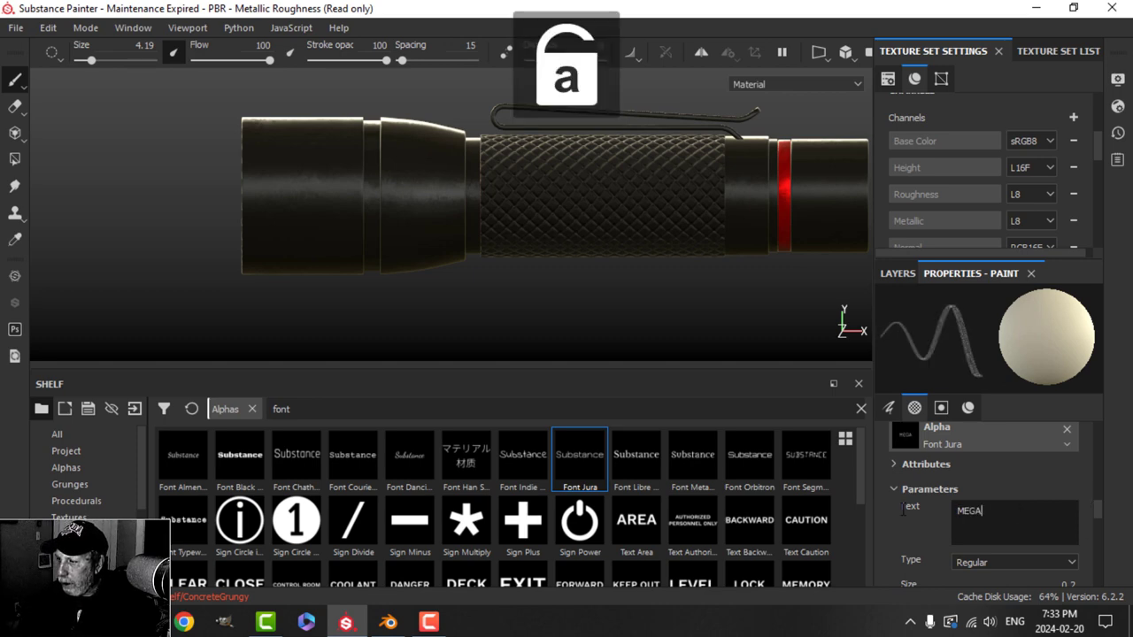
type("Brit")
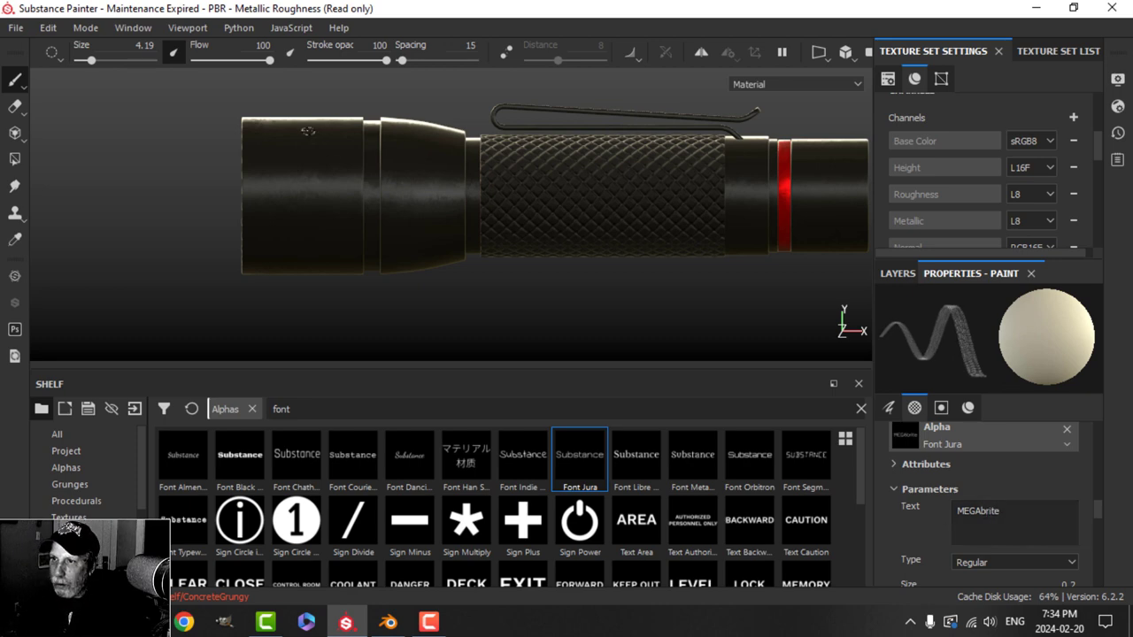
Step: Set the text brush size to 20.32 and its angle to 270
right_click_drag(315, 204, 311, 206, "ctrl")
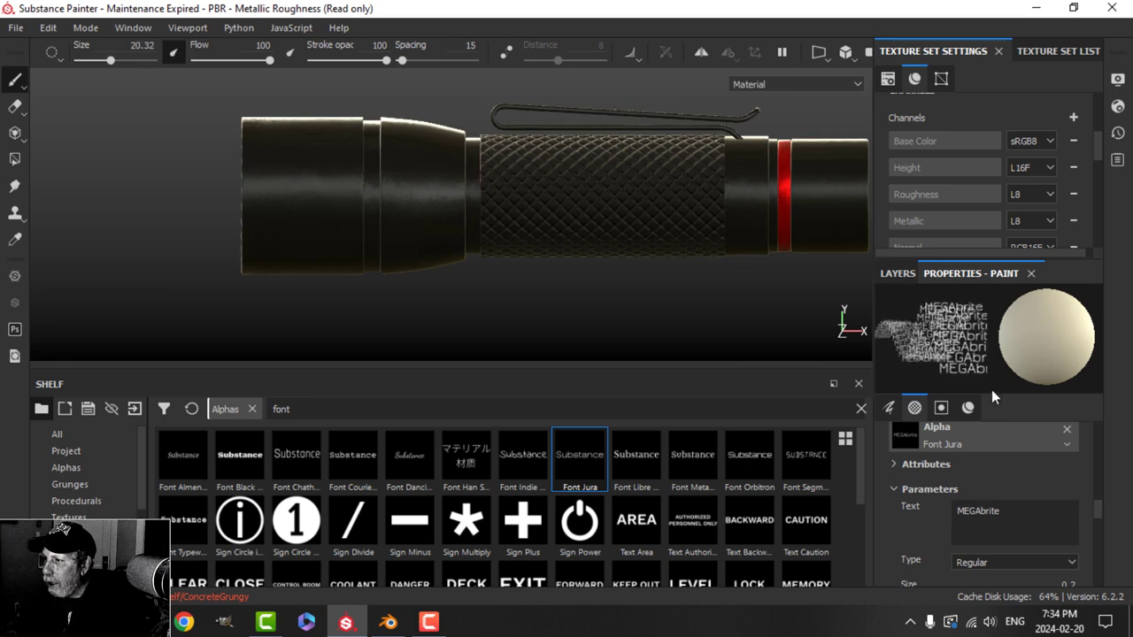
scroll(1026, 482, "up", 8)
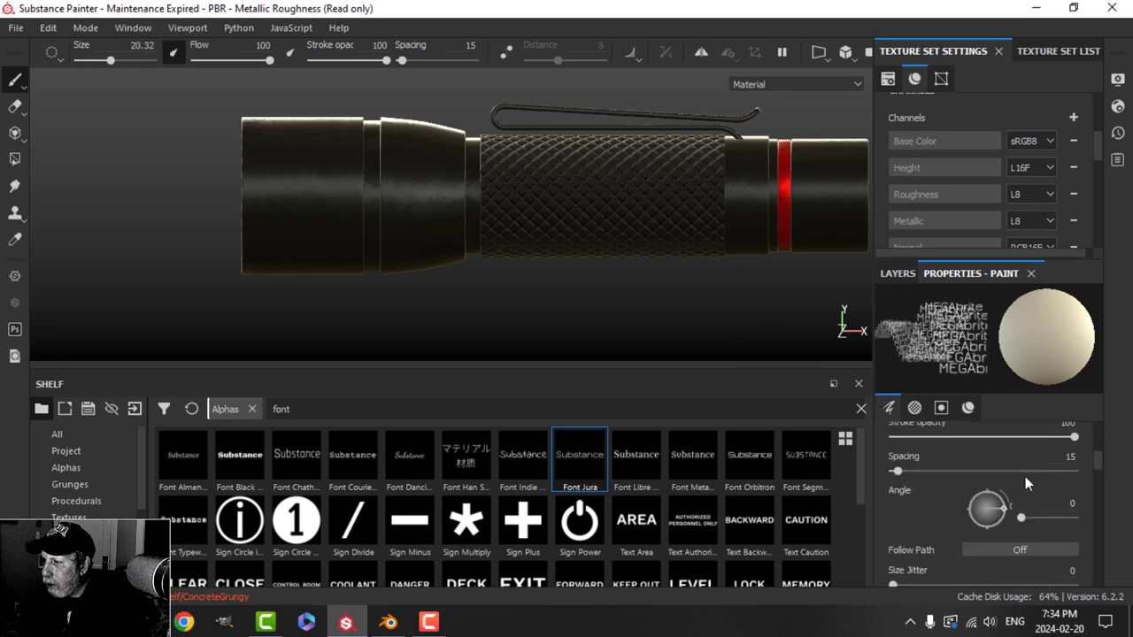
left_click_drag(1009, 509, 994, 536)
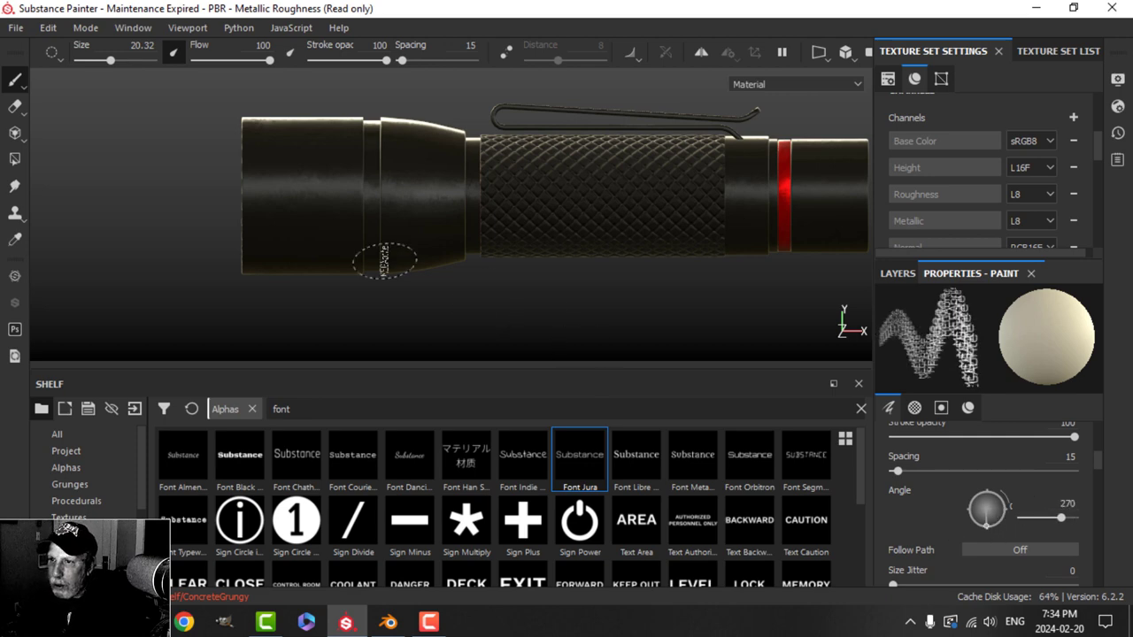
Step: Try stamping the MEGAbrite text on the flashlight head near the lens rim, then undo it
left_click(256, 191)
scroll(347, 232, "down", 2)
scroll(346, 233, "up", 3)
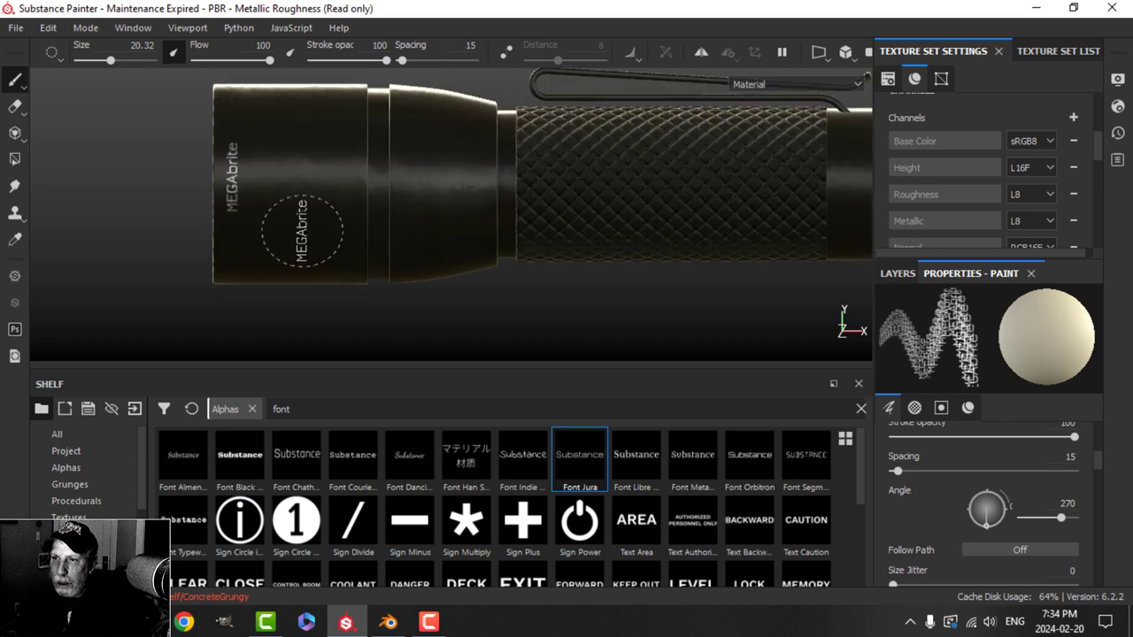
left_click_drag(302, 231, 395, 240, "alt")
key("ctrl+z")
Step: Enlarge the brush to 27.75 and stamp the MEGAbrite text on the flashlight head near the lens rim
left_click_drag(475, 266, 401, 239, "alt+shift")
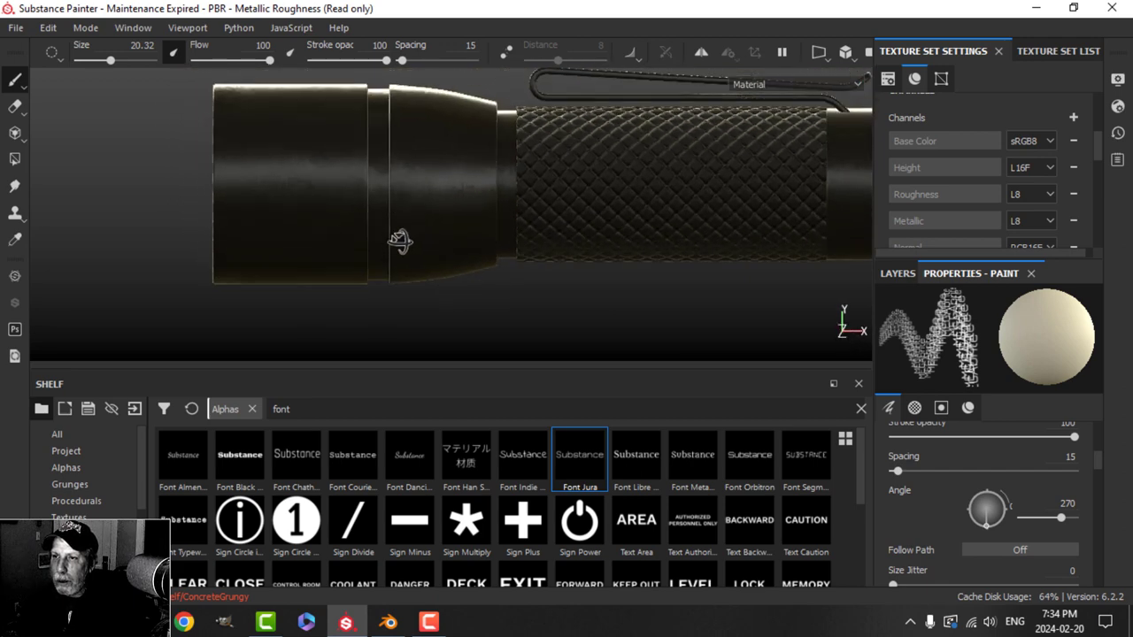
right_click_drag(271, 198, 298, 199, "ctrl")
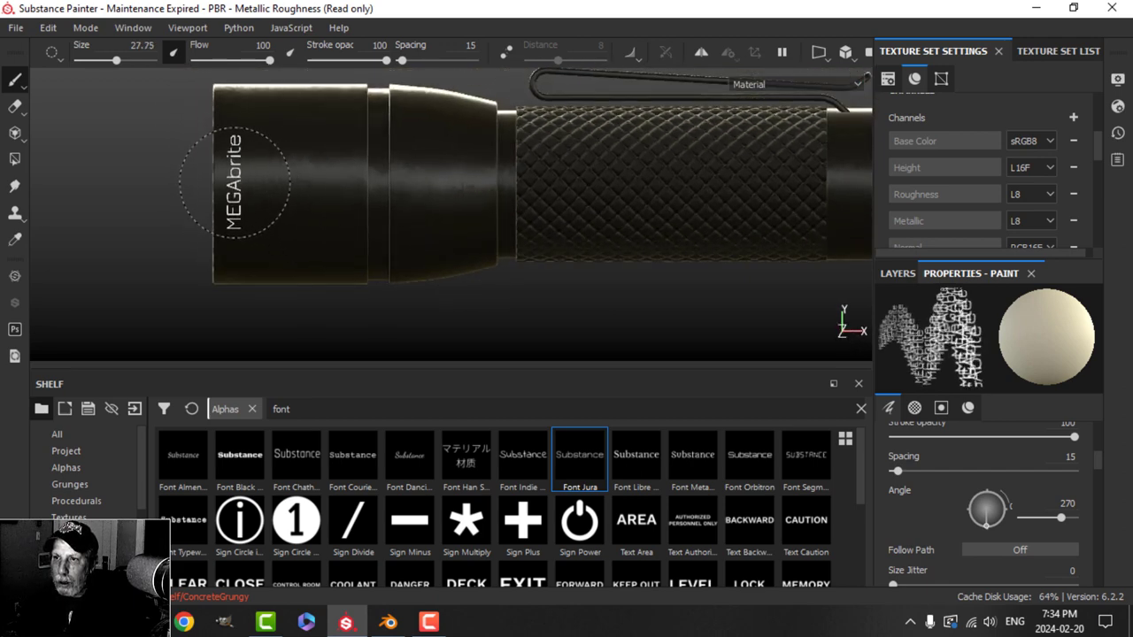
mouse_move(235, 184)
left_mouse_down("alt")
mouse_move(328, 222)
mouse_move(304, 177)
mouse_move(450, 258)
mouse_move(453, 216)
mouse_move(445, 236)
mouse_move(426, 203)
left_mouse_up("alt")
Step: Switch the viewport to perspective view and turn the flashlight to show the stamped text
left_click(855, 53)
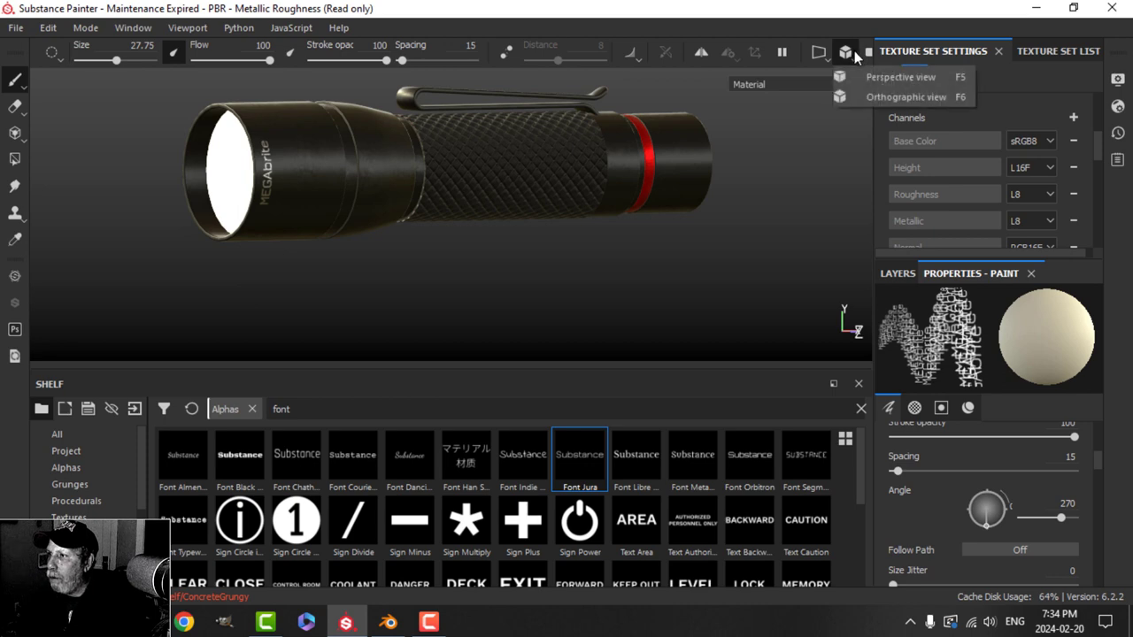
left_click(912, 91)
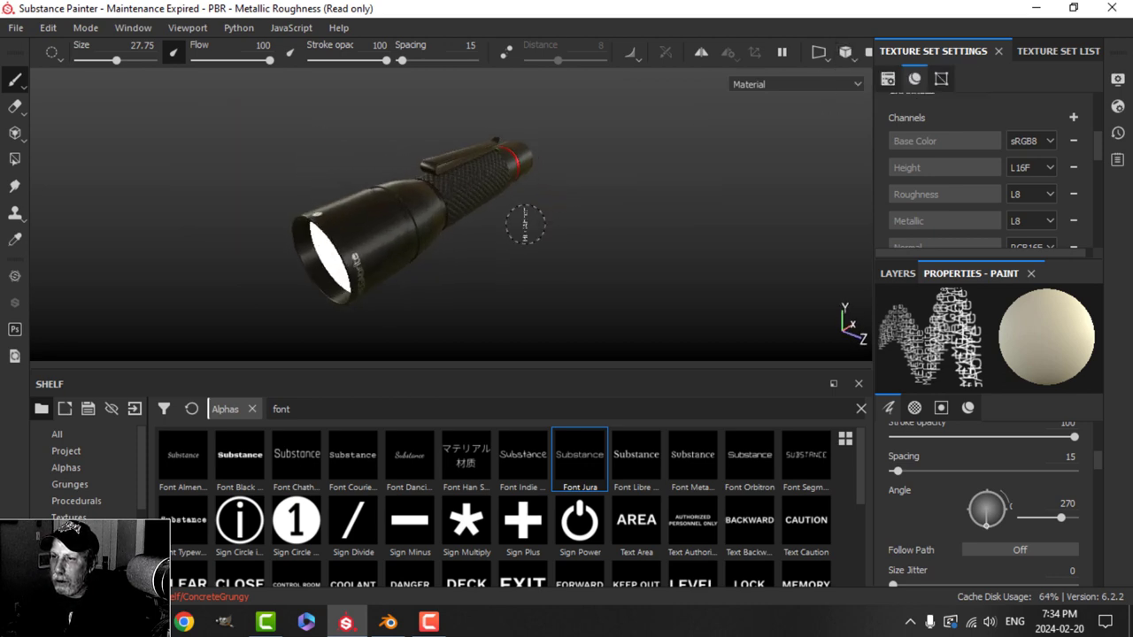
left_click_drag(526, 225, 485, 205, "alt")
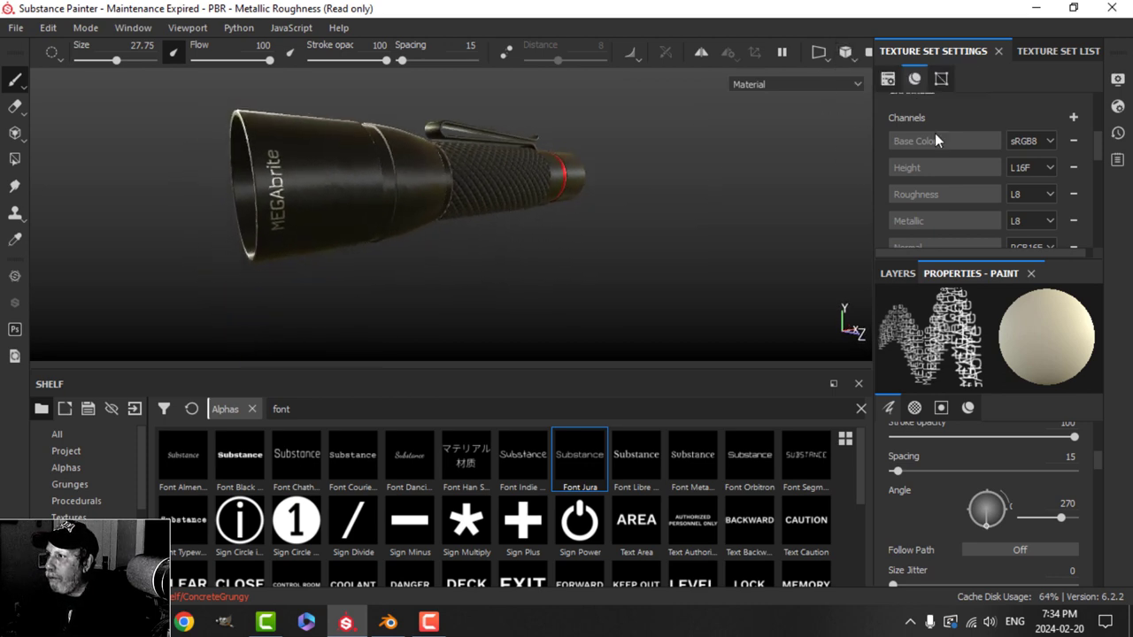
Step: Set the texture set's size to 2048 and inspect the flashlight in an enlarged viewport
scroll(947, 142, "up", 3)
left_click(979, 213)
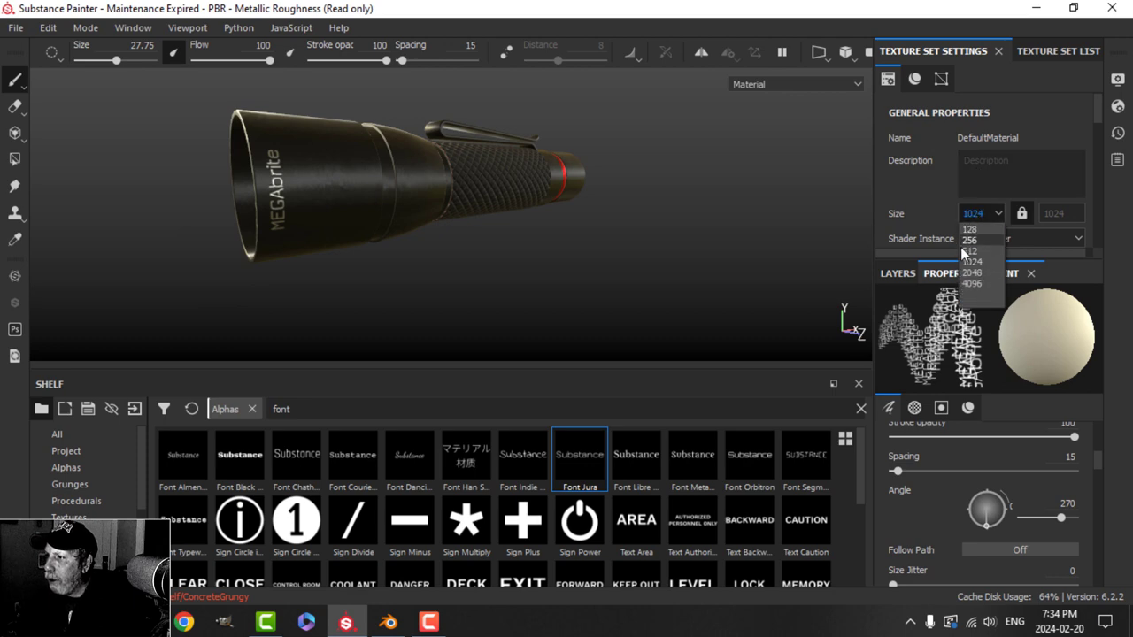
left_click(971, 274)
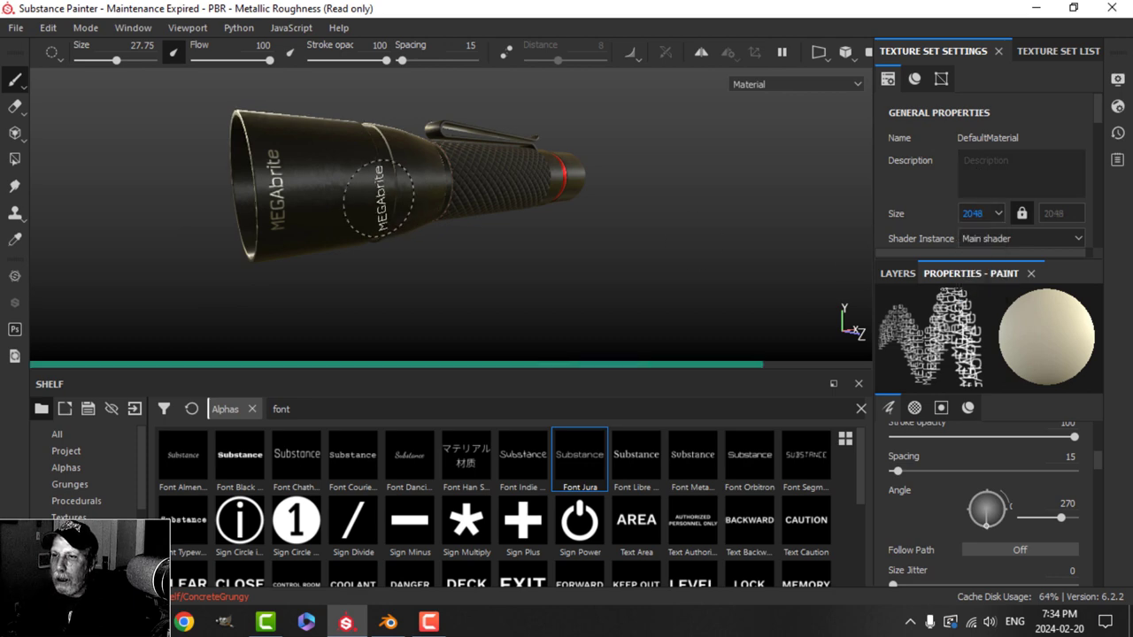
key("Tab")
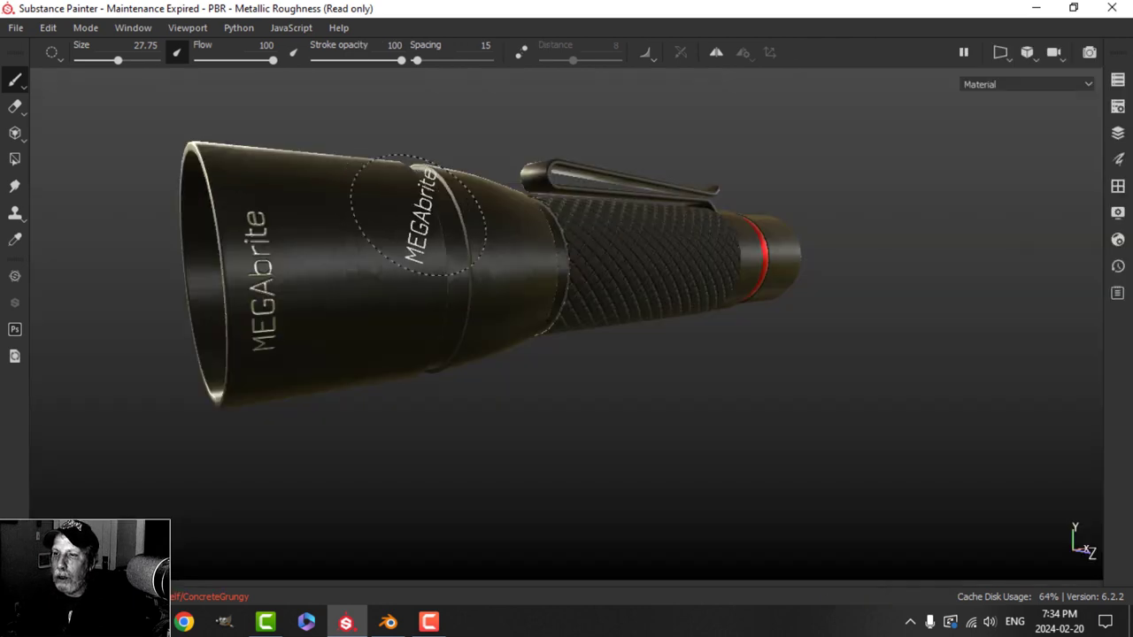
left_click_drag(634, 262, 387, 220, "alt")
left_click_drag(558, 257, 589, 241, "alt")
key("Tab")
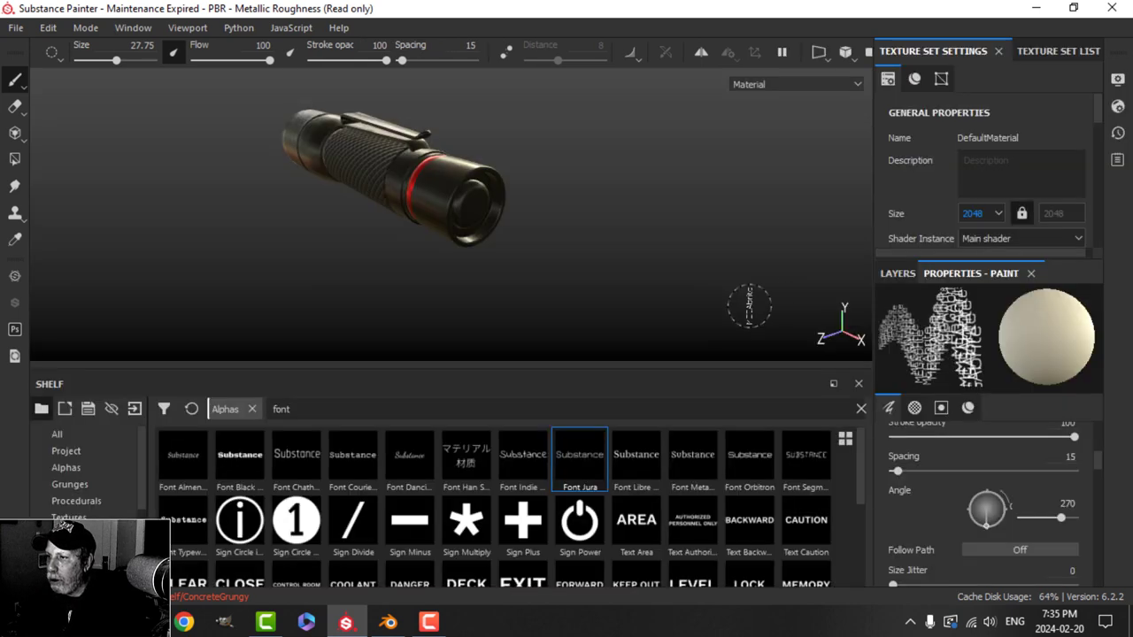
Step: Fill the tail-end button into the red layer's mask with mesh Polygon Fill, and return to the Paint tool
middle_click_drag(751, 304, 712, 256, "alt")
left_click(904, 277)
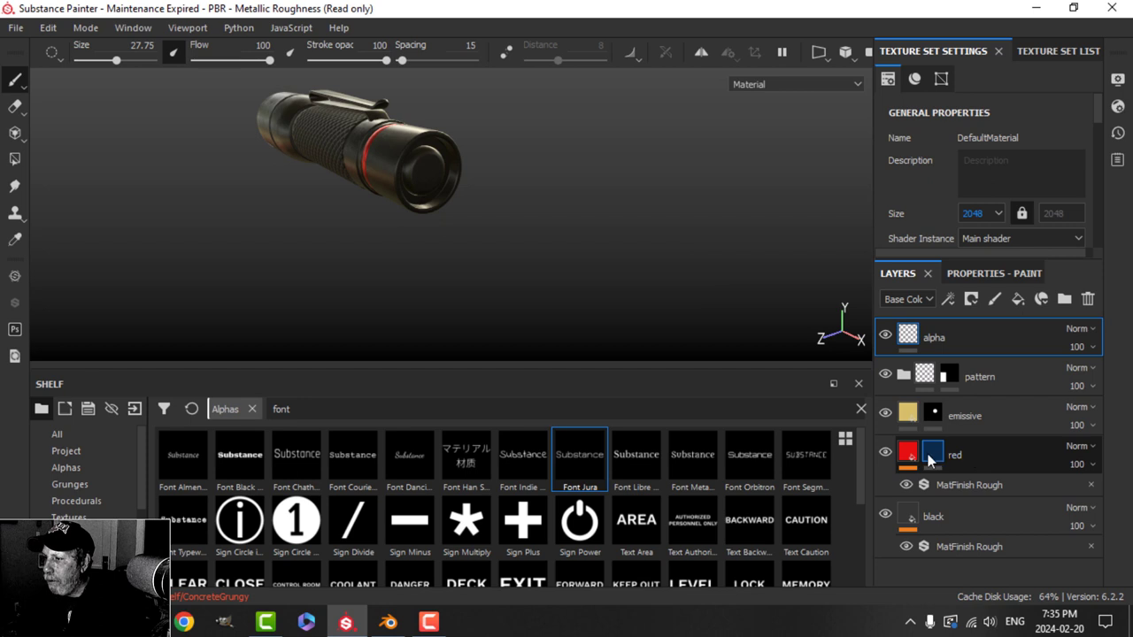
left_click(933, 455)
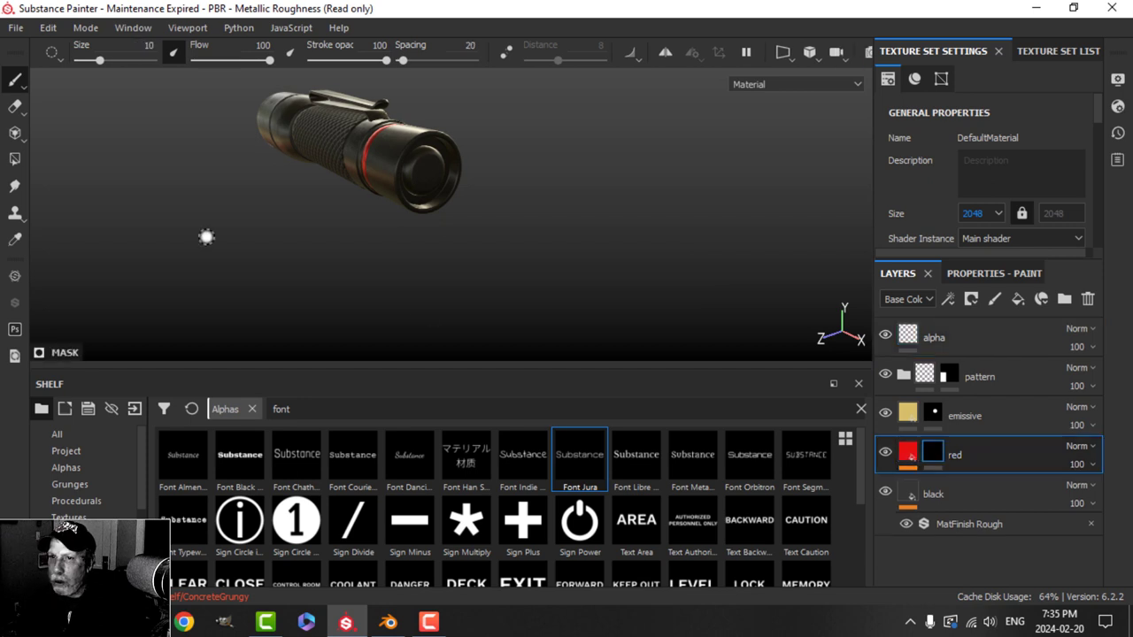
left_click(14, 161)
left_click(995, 274)
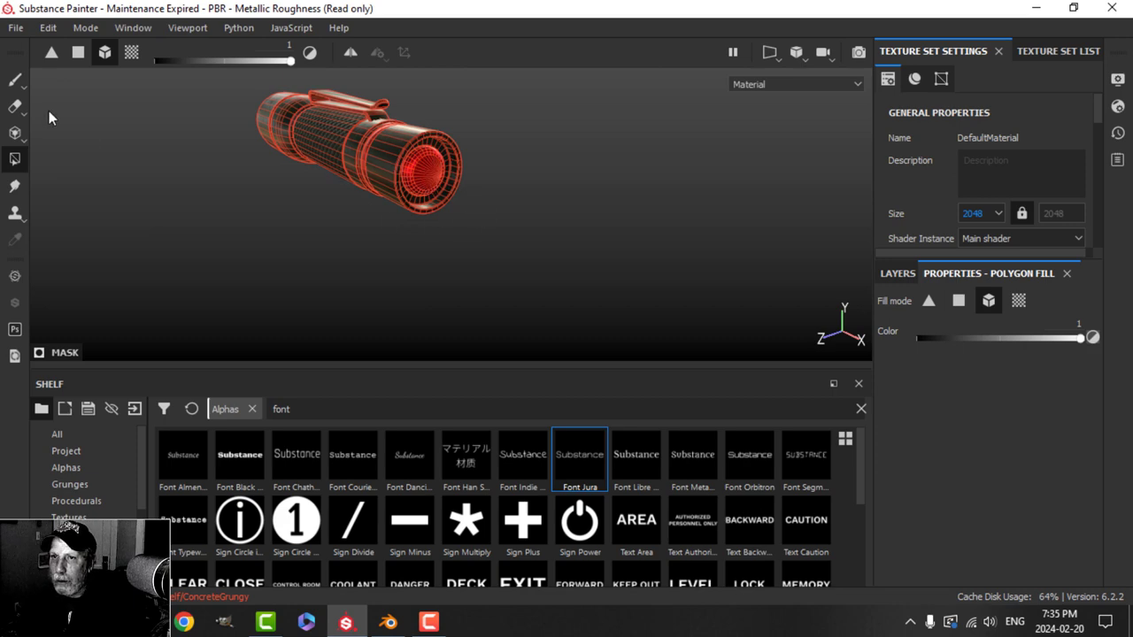
left_click(17, 84)
scroll(476, 212, "up", 3)
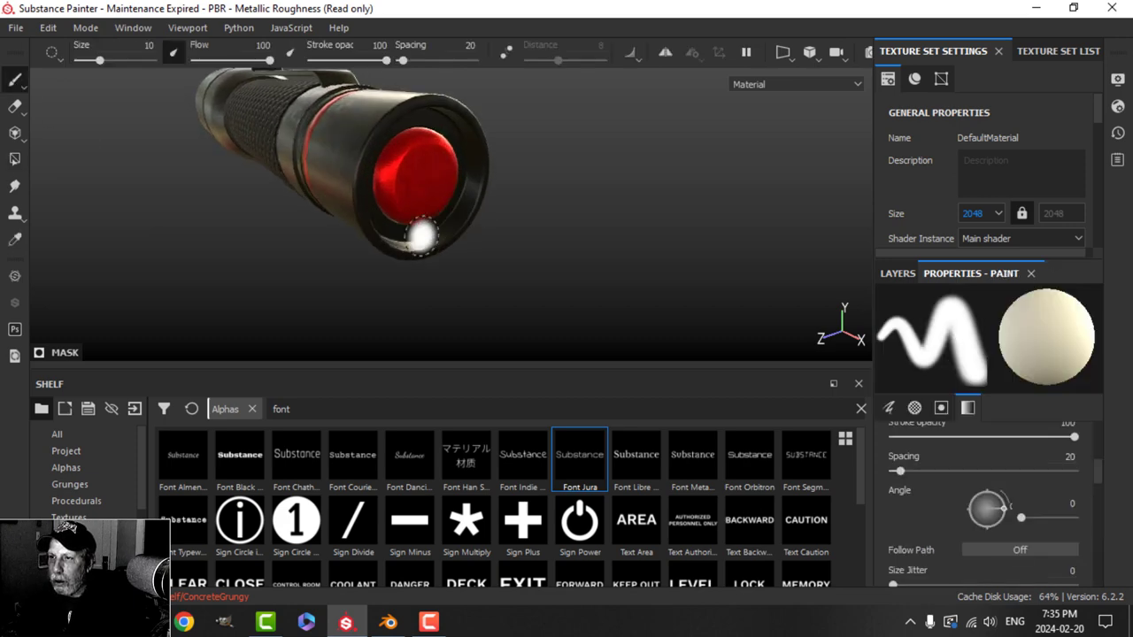
Step: Inspect the flashlight's head, grip and clip from several angles in an enlarged viewport
mouse_move(421, 235)
left_mouse_down("alt")
mouse_move(372, 203)
mouse_move(607, 227)
mouse_move(493, 262)
mouse_move(374, 256)
mouse_move(455, 286)
mouse_move(542, 211)
mouse_move(492, 224)
left_mouse_up("alt")
scroll(460, 261, "down", 5)
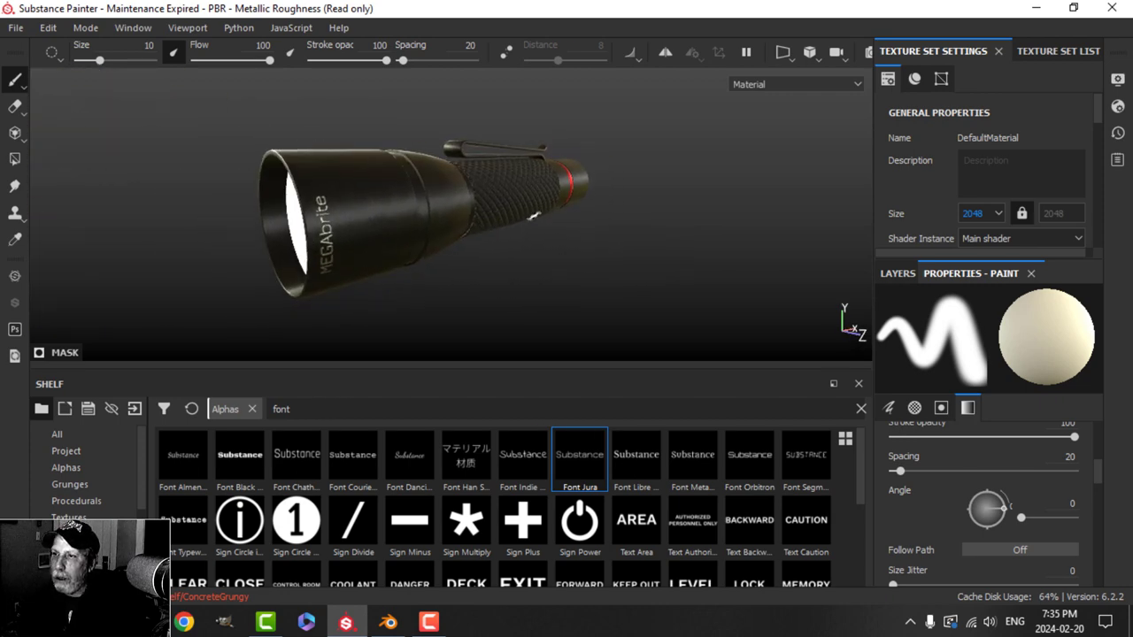
key("Tab")
left_click_drag(652, 245, 571, 250, "alt")
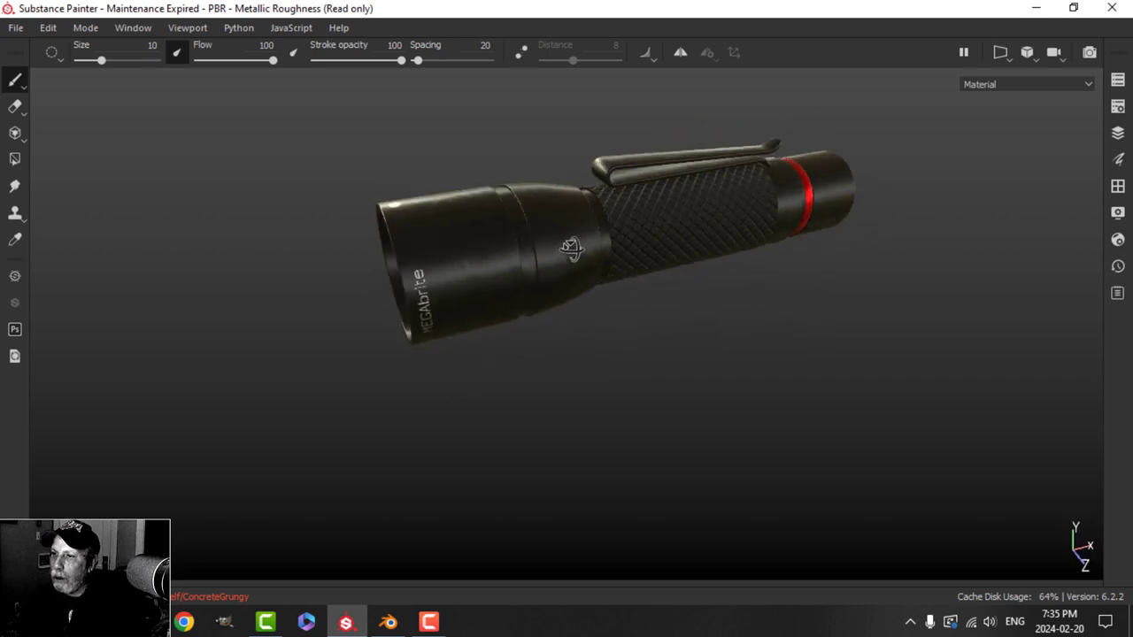
scroll(688, 227, "up", 3)
scroll(688, 227, "down", 3)
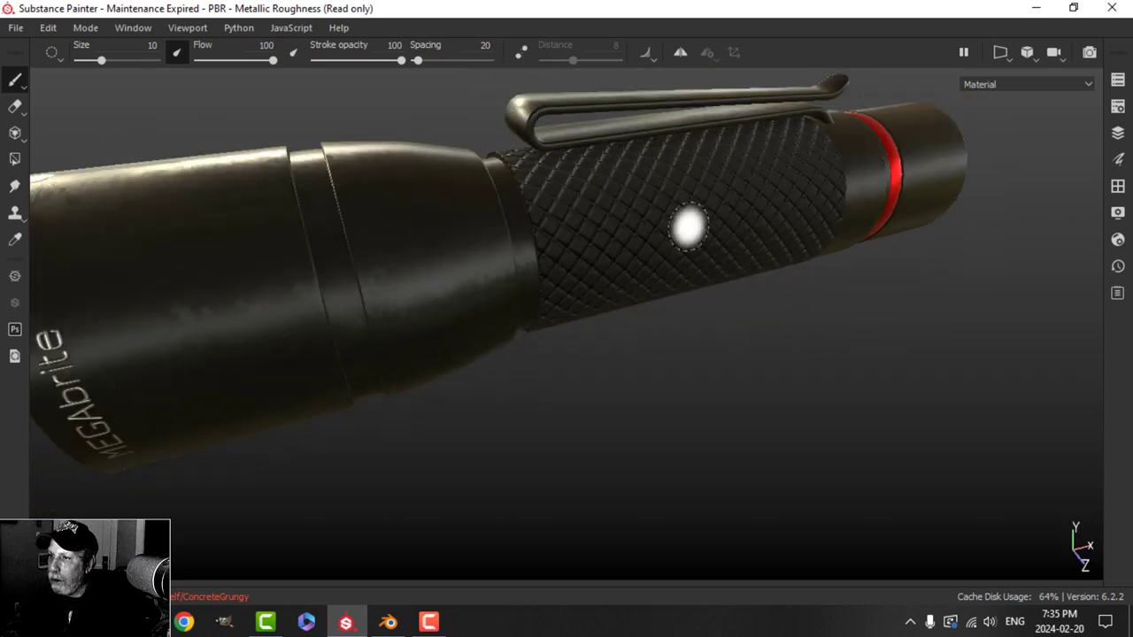
left_click_drag(697, 216, 704, 247, "alt")
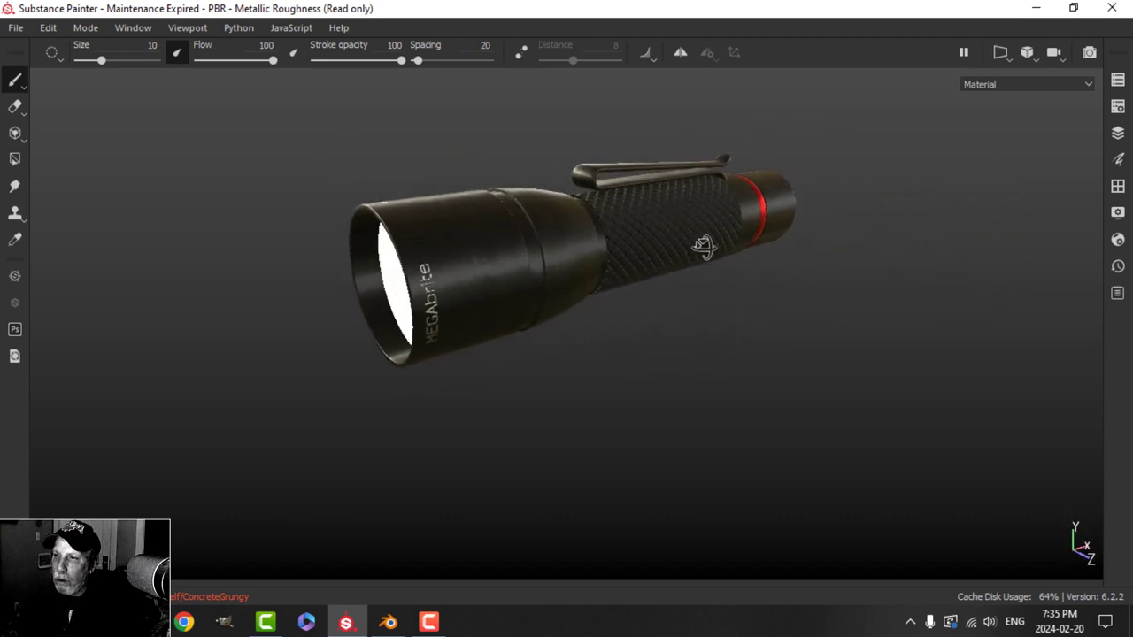
Step: Rename the texture set DefaultMaterial to "Flashlight"
key("Tab")
left_click(1033, 51)
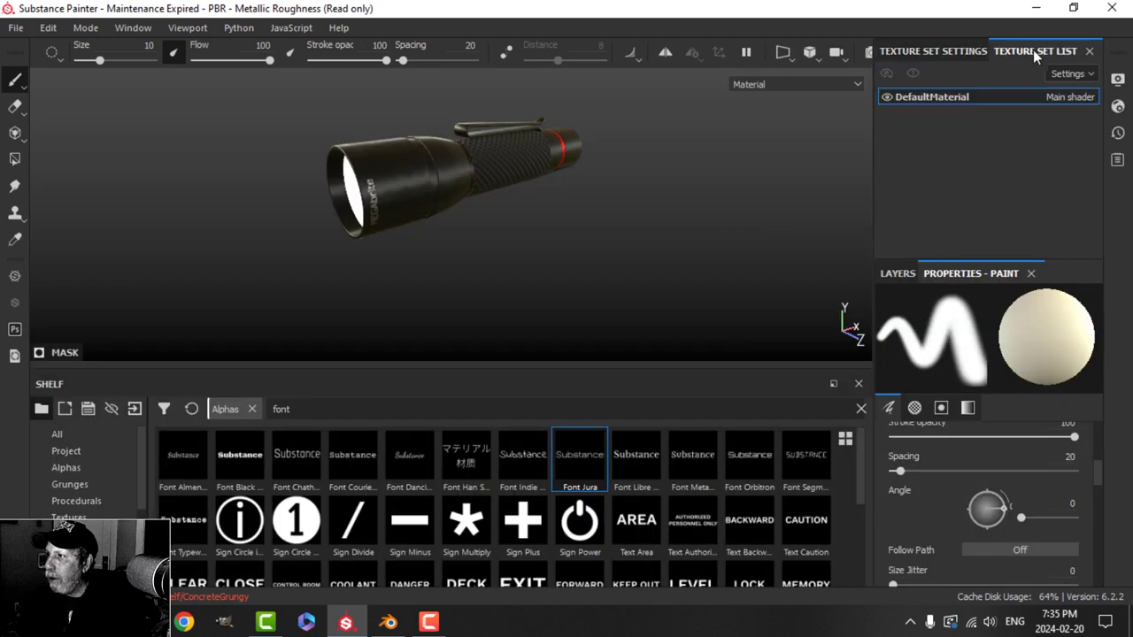
double_click(960, 98)
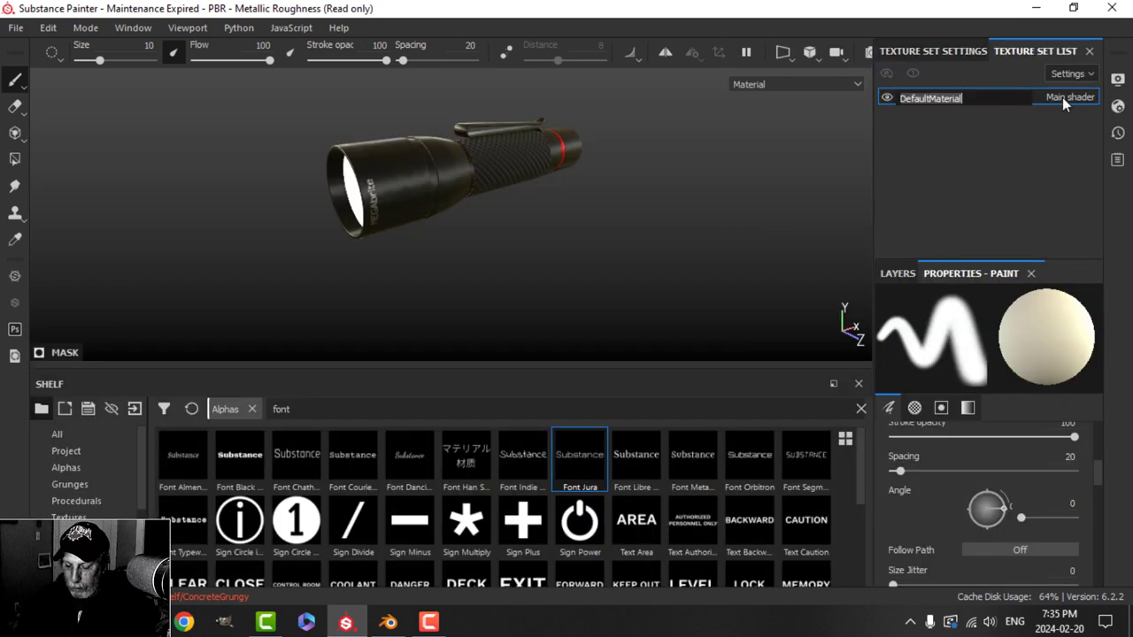
type("Flas")
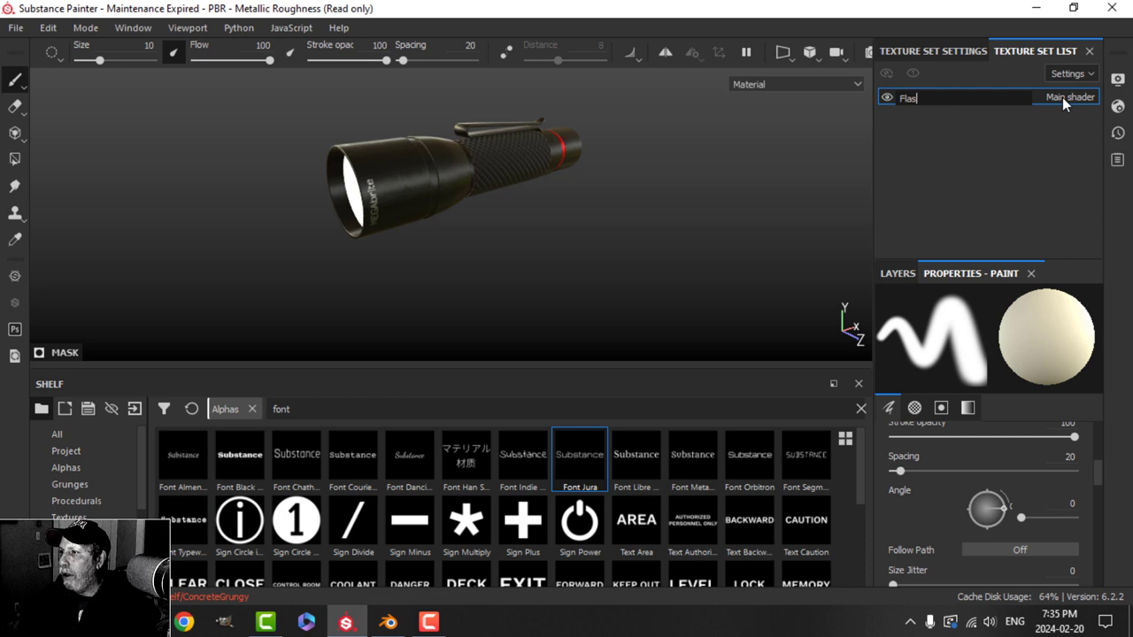
type("hlight")
key("Return")
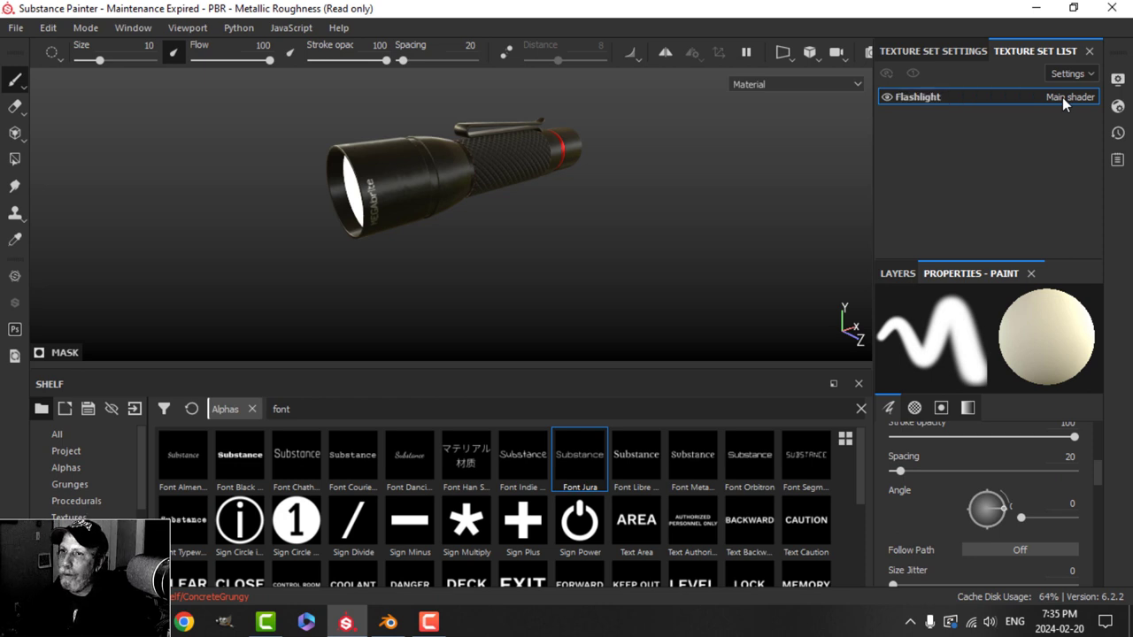
Step: Examine the finished flashlight's texture, text and grip pattern from different angles and distances in an enlarged viewport
scroll(481, 202, "up", 2)
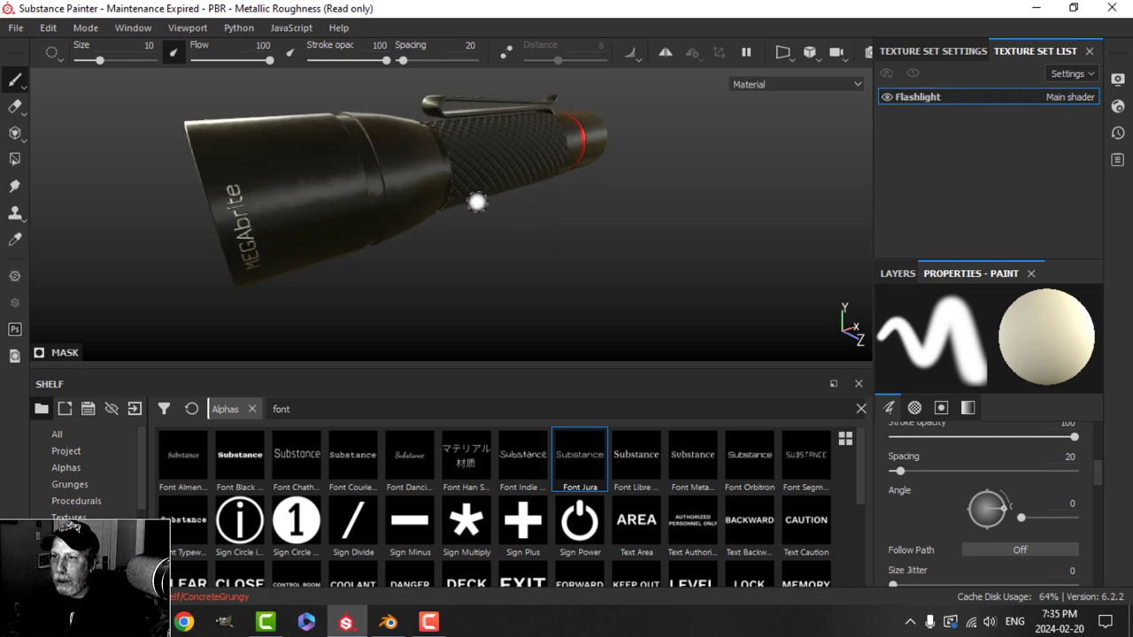
middle_click_drag(455, 200, 539, 186, "alt")
mouse_move(539, 186)
left_mouse_down("alt")
mouse_move(538, 200)
mouse_move(539, 189)
left_mouse_up("alt")
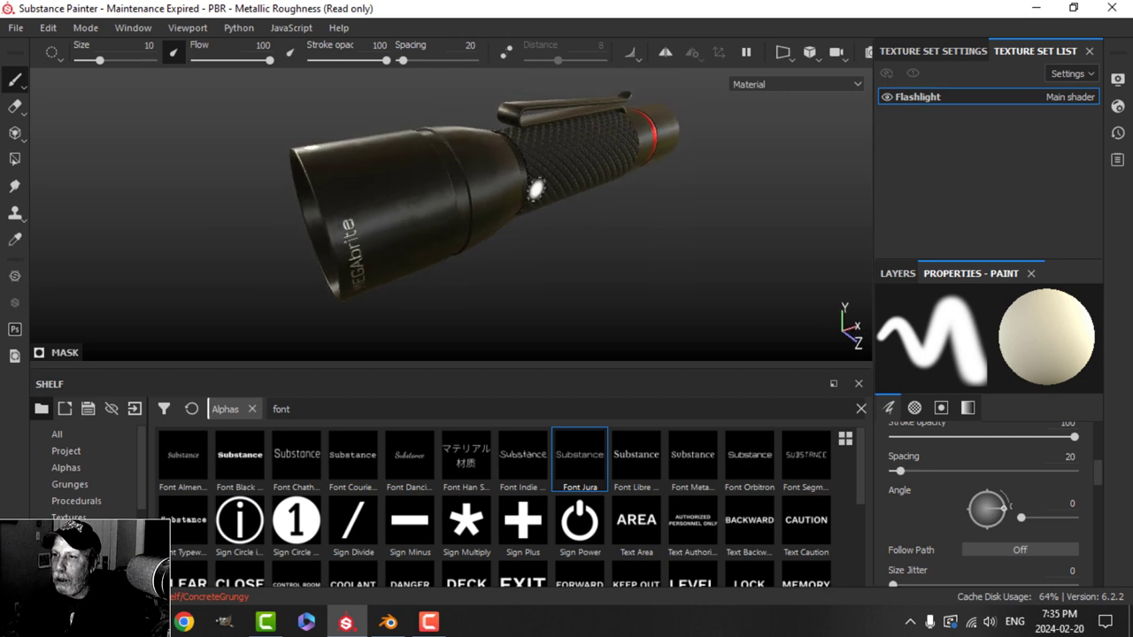
key("Tab")
left_click_drag(673, 259, 611, 245, "alt")
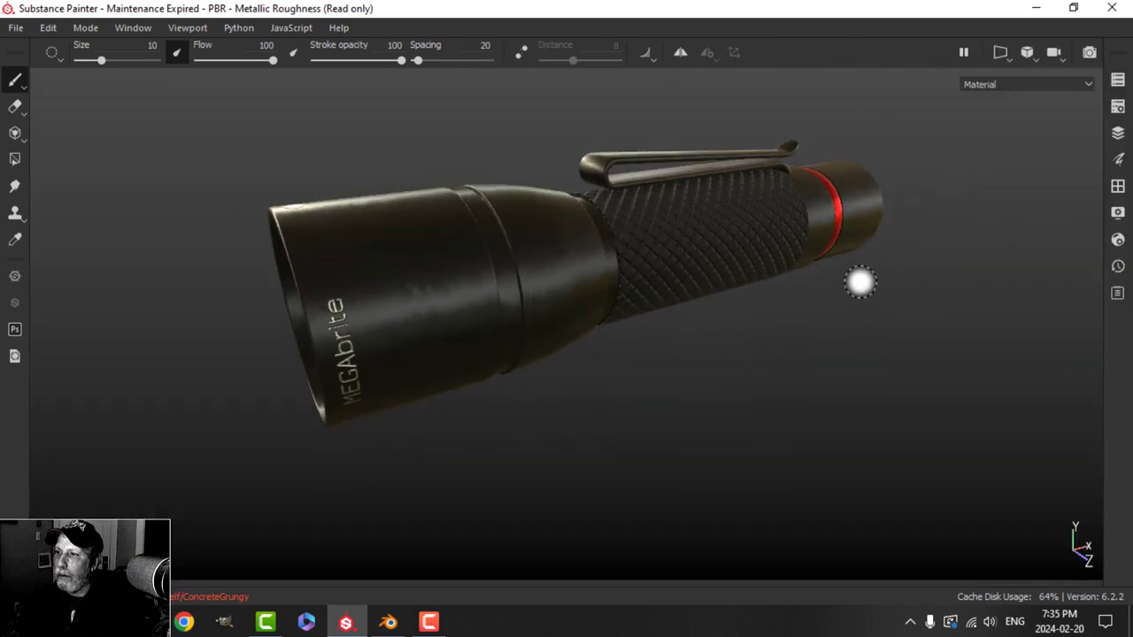
left_click_drag(660, 284, 652, 283, "alt")
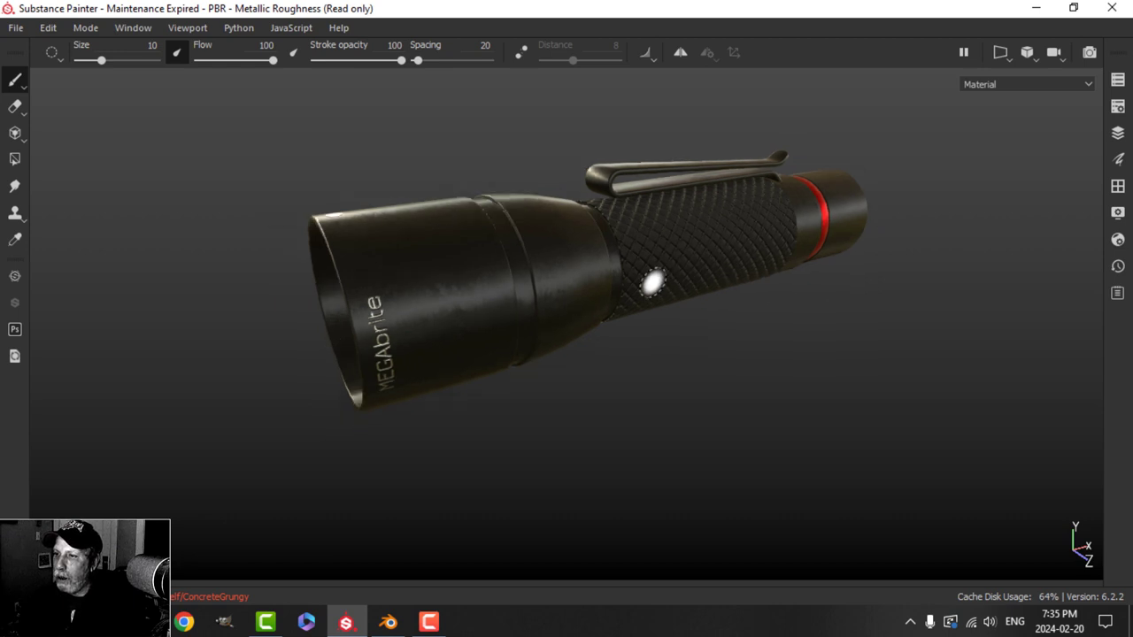
left_click_drag(759, 254, 669, 284, "alt")
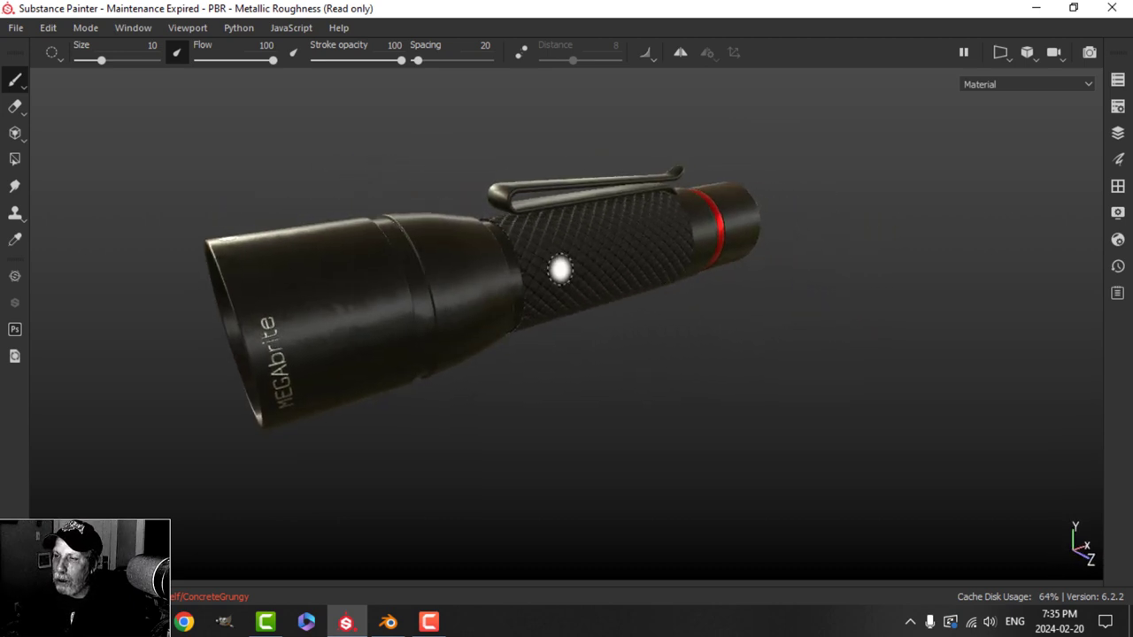
left_click_drag(569, 282, 512, 326, "alt")
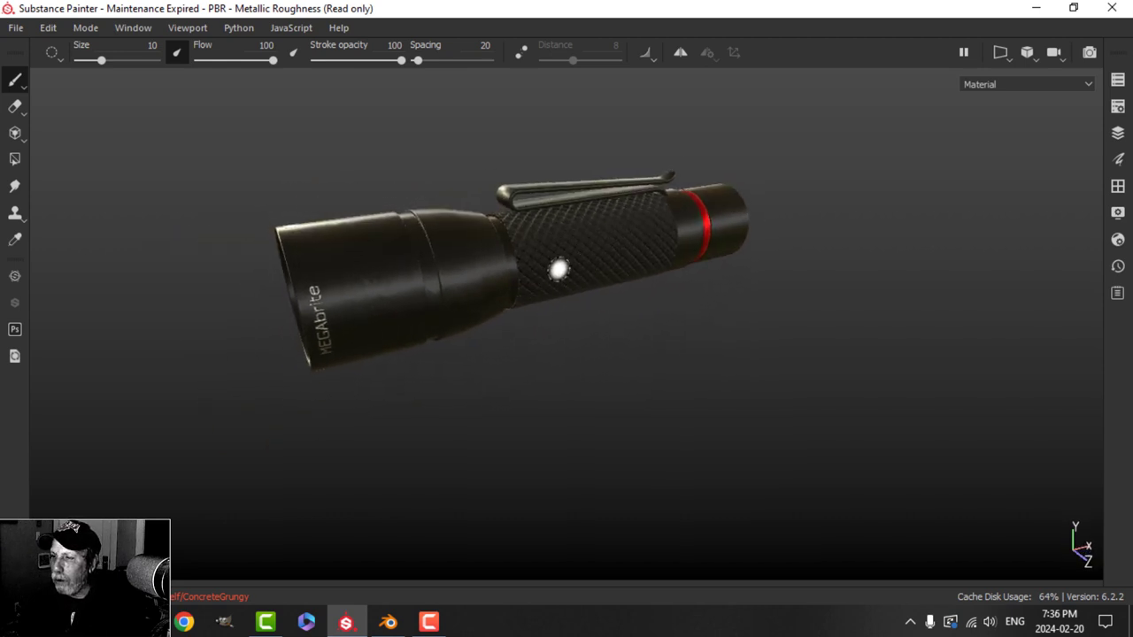
scroll(561, 269, "up", 2)
left_click_drag(586, 255, 519, 258, "alt")
scroll(524, 311, "up", 3)
scroll(518, 258, "down", 3)
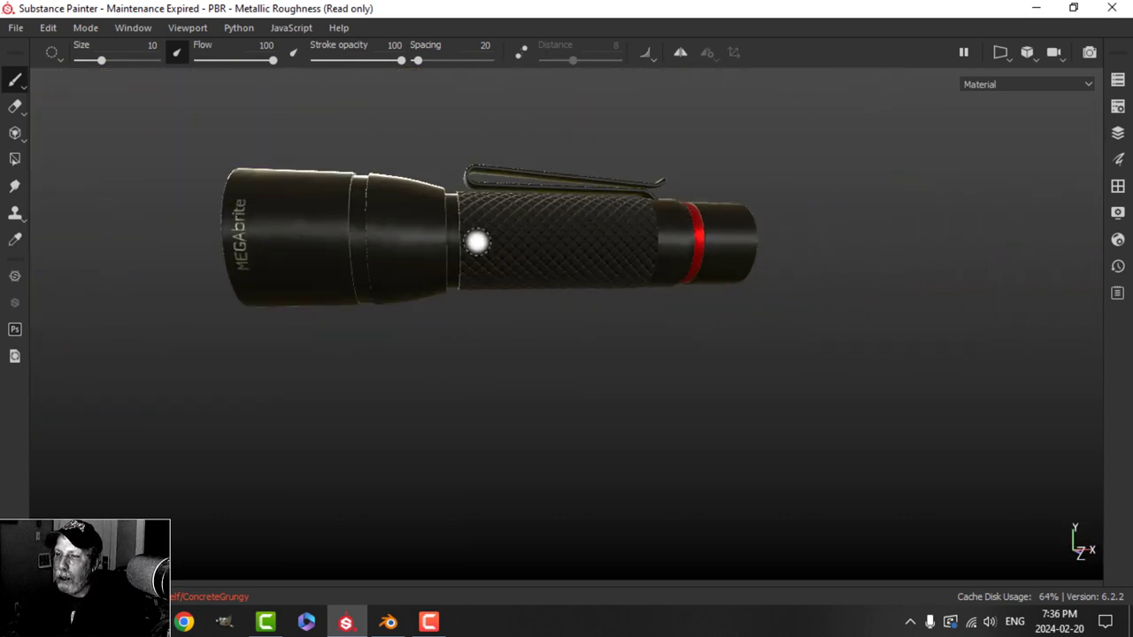